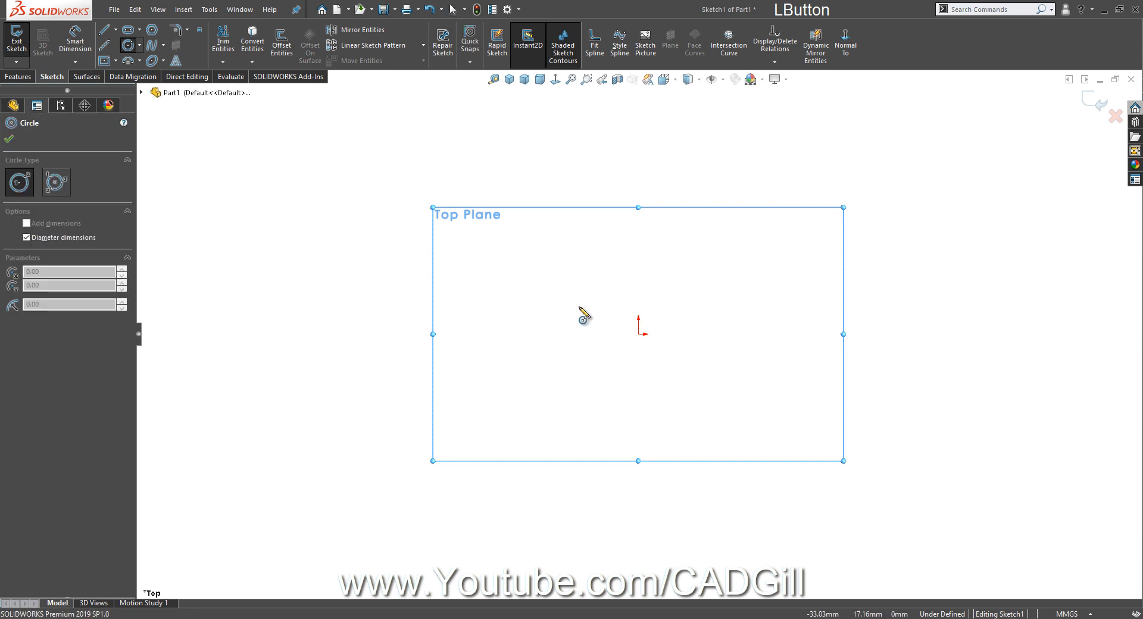
Sketch a 50 mm diameter circle centred on the origin of the Top Plane sketch
click(639, 335)
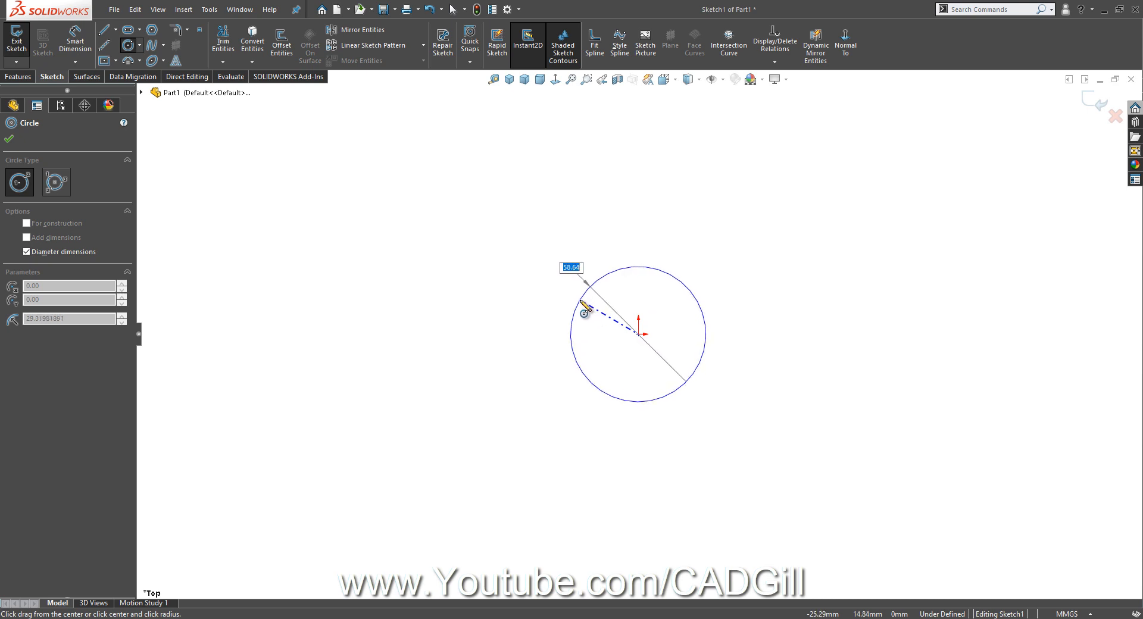
text(50)
key(Return)
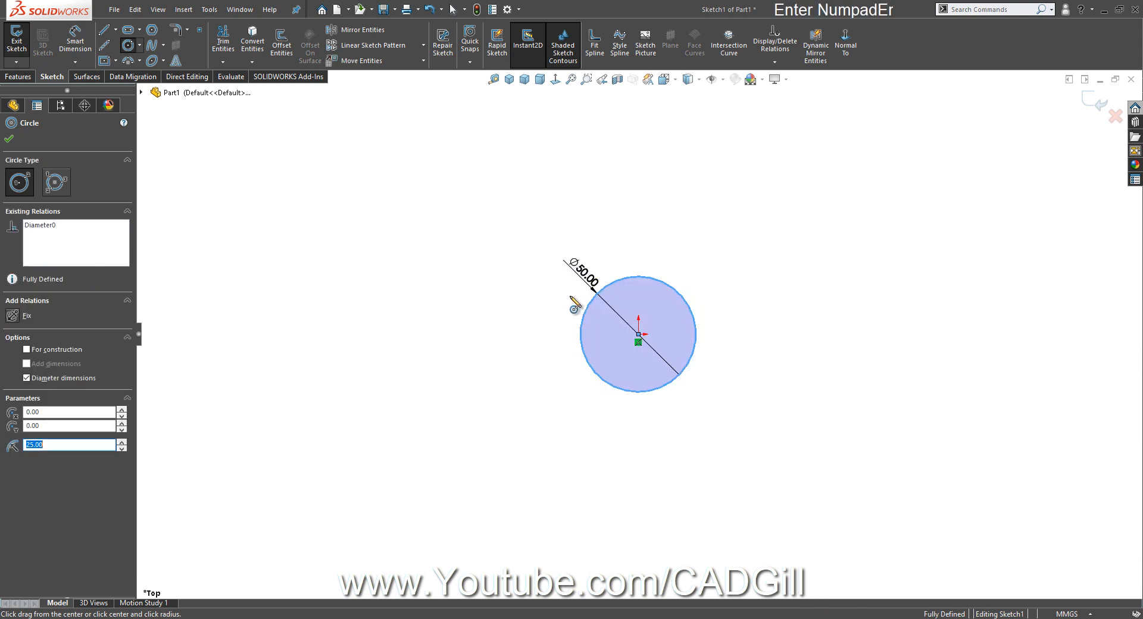
Extrude the circle as a boss, 38 mm in Direction 1 and 92-38 (54 mm) in Direction 2, both Blind
click(18, 76)
click(29, 52)
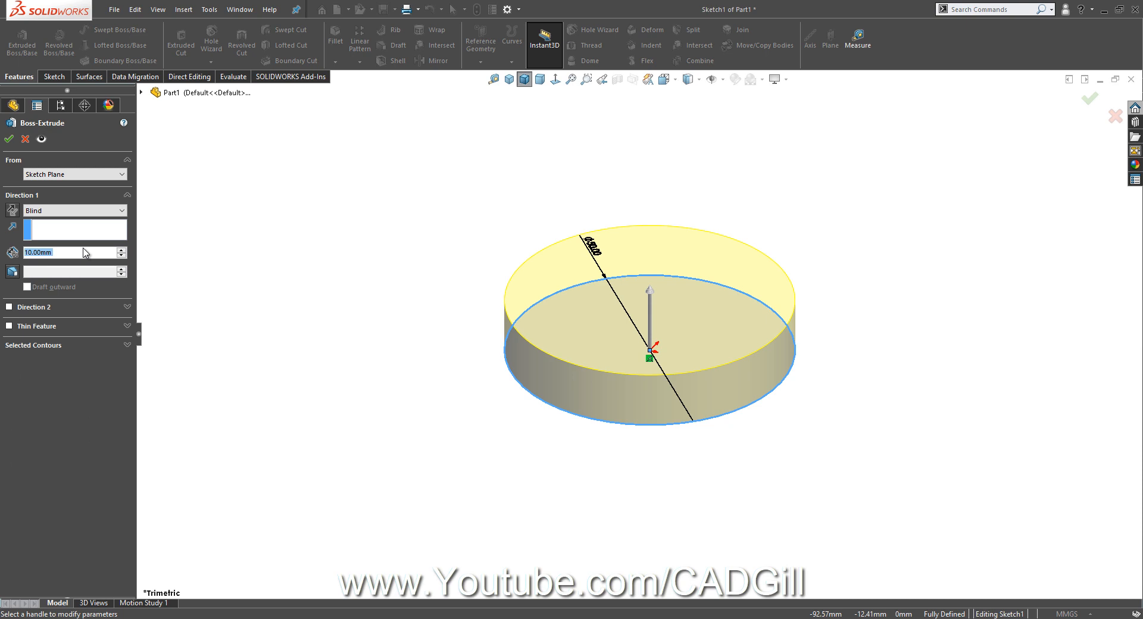
text(38)
key(Tab)
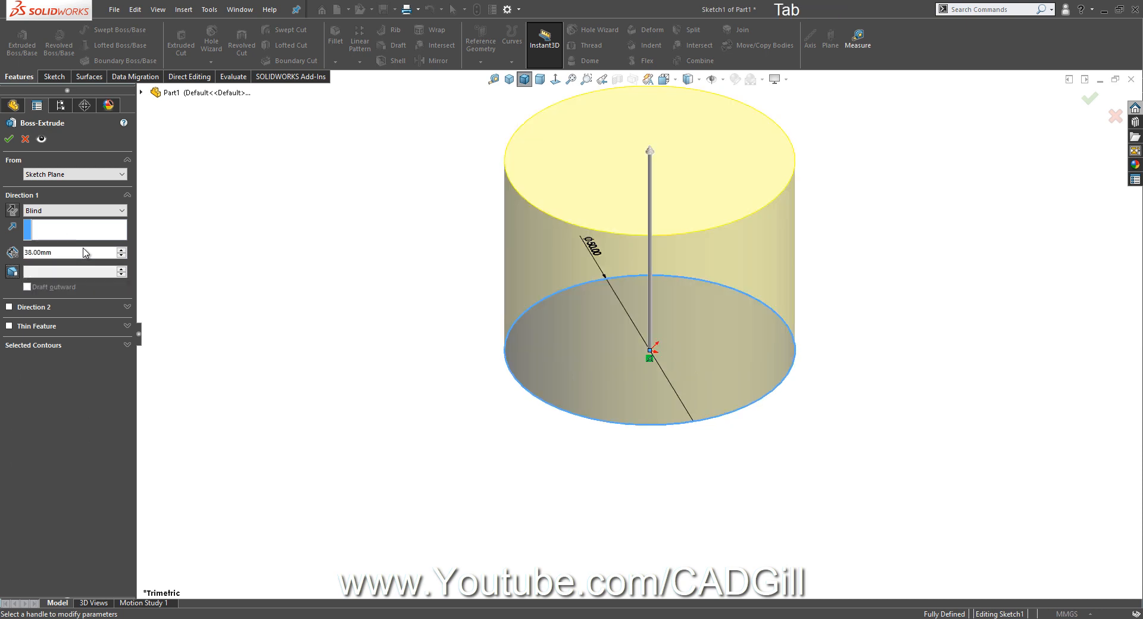
click(8, 308)
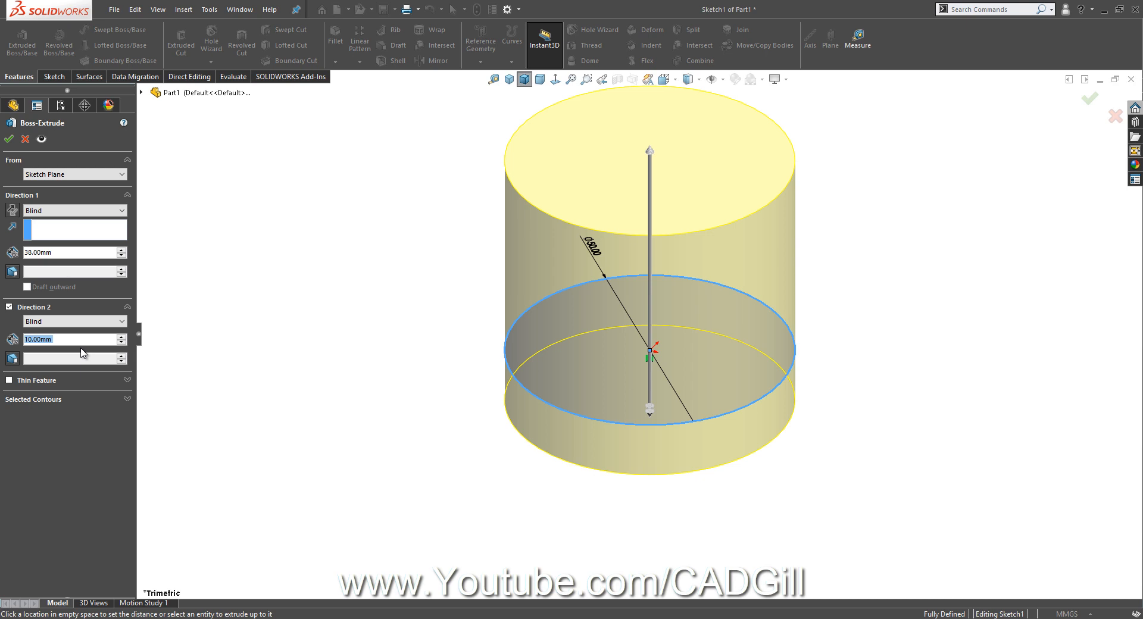
text(92-38)
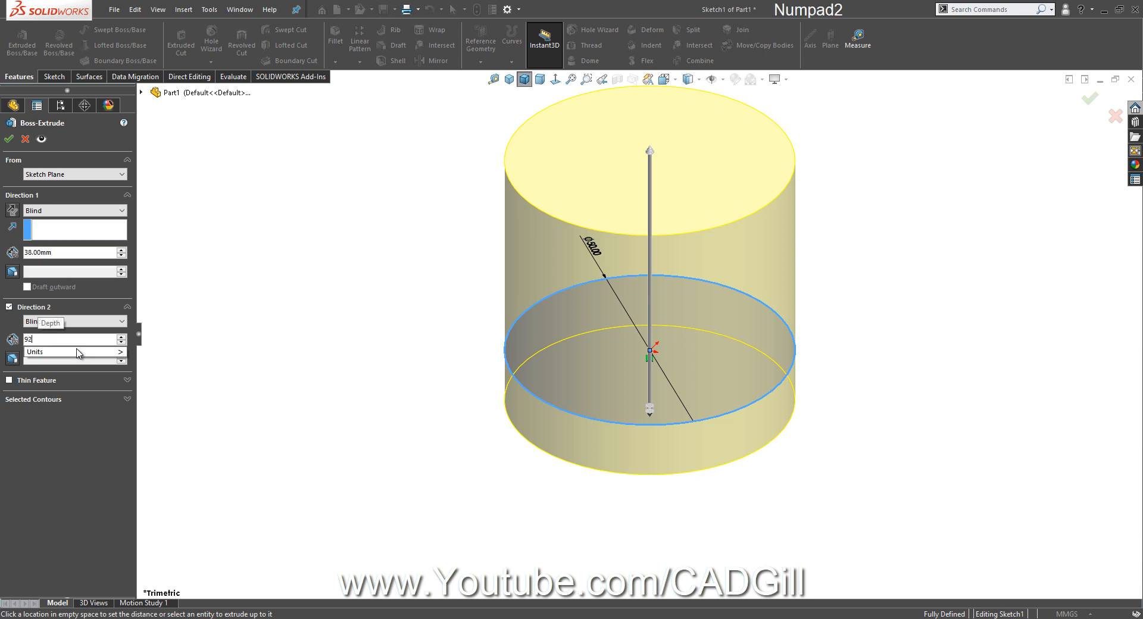
key(Return)
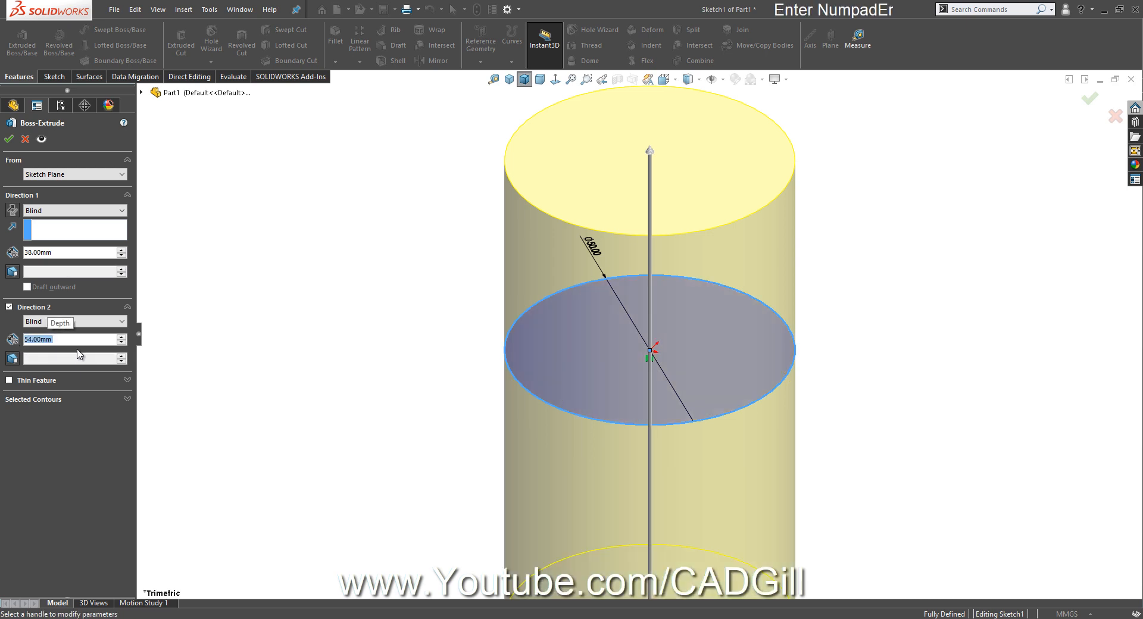
scroll(262, 370, up, 6)
click(9, 138)
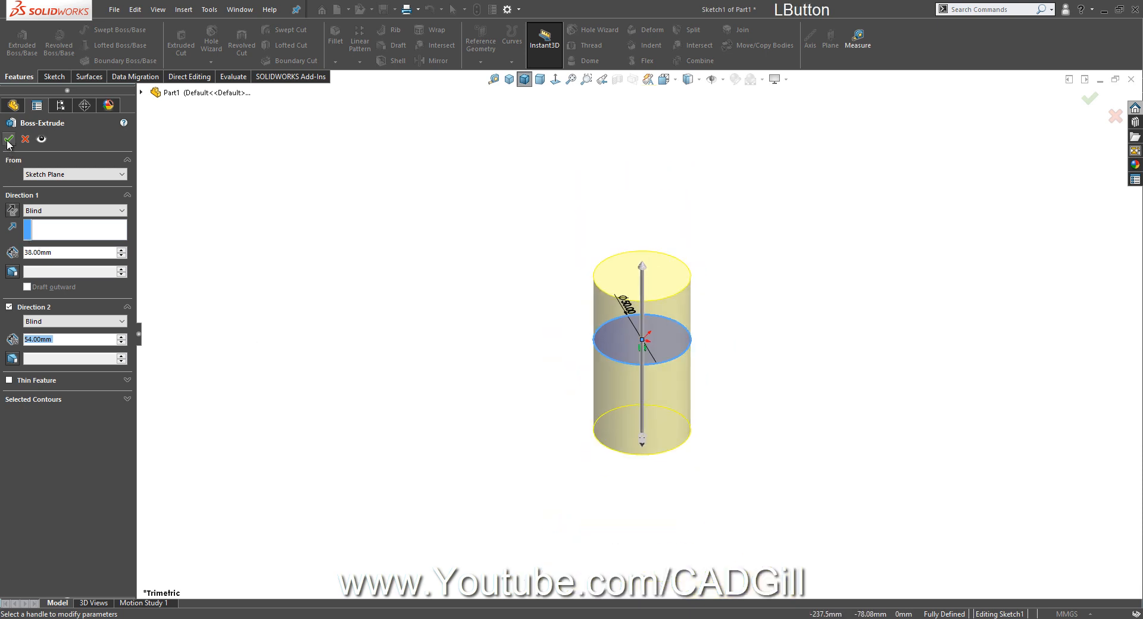
Start a sketch on the cylinder's top face and draw a 78 mm diameter circle centred on the origin
scroll(726, 360, down, 3)
click(715, 318)
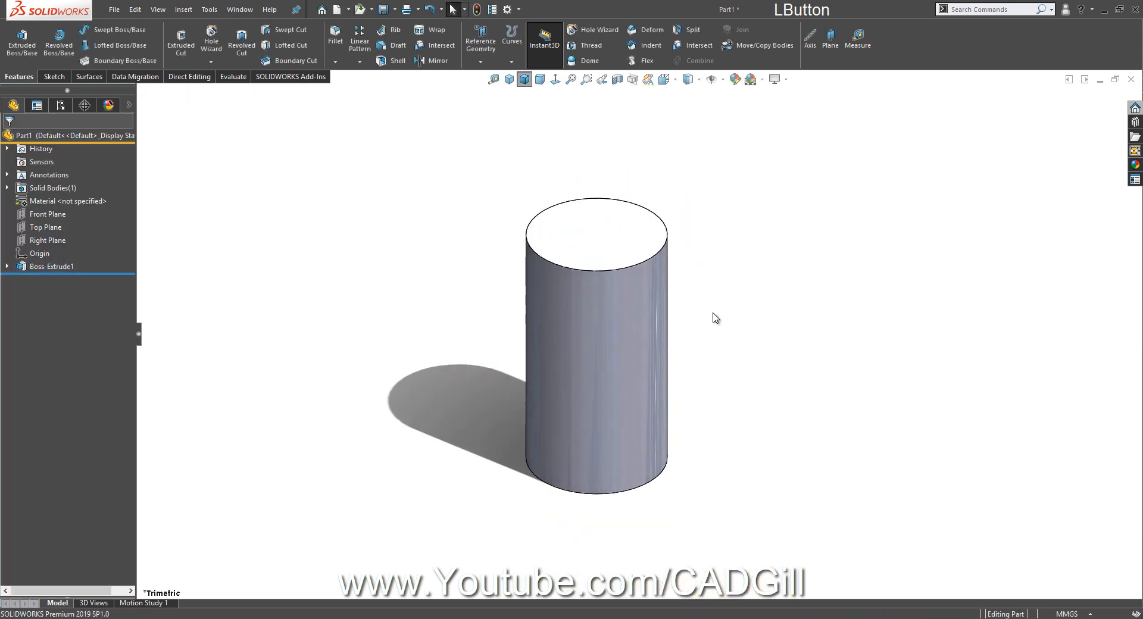
click(620, 234)
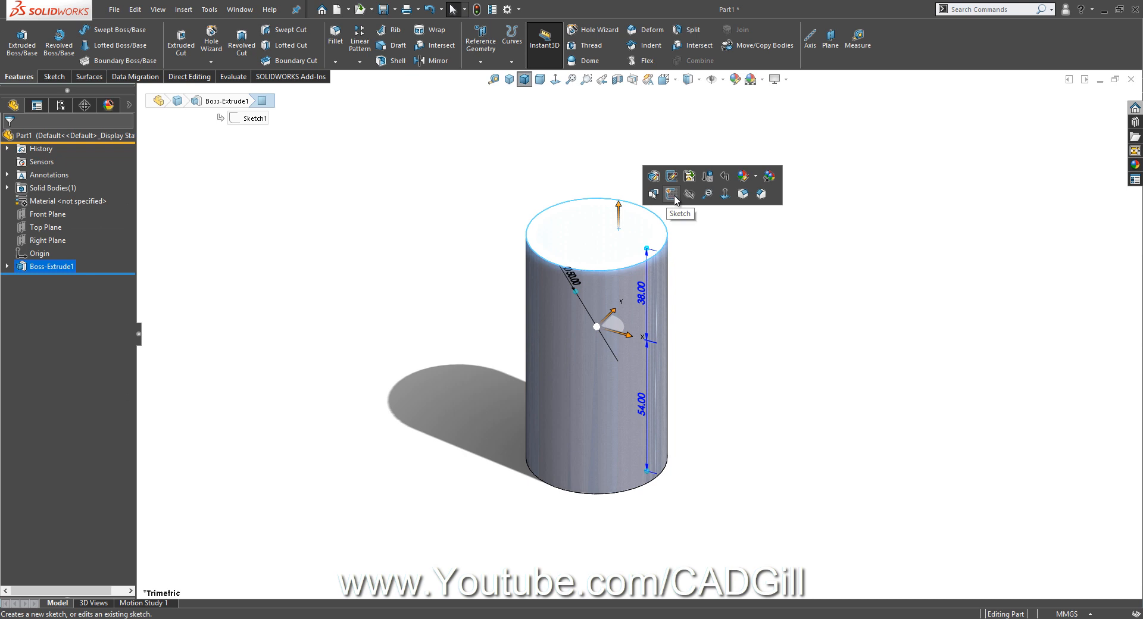
click(672, 199)
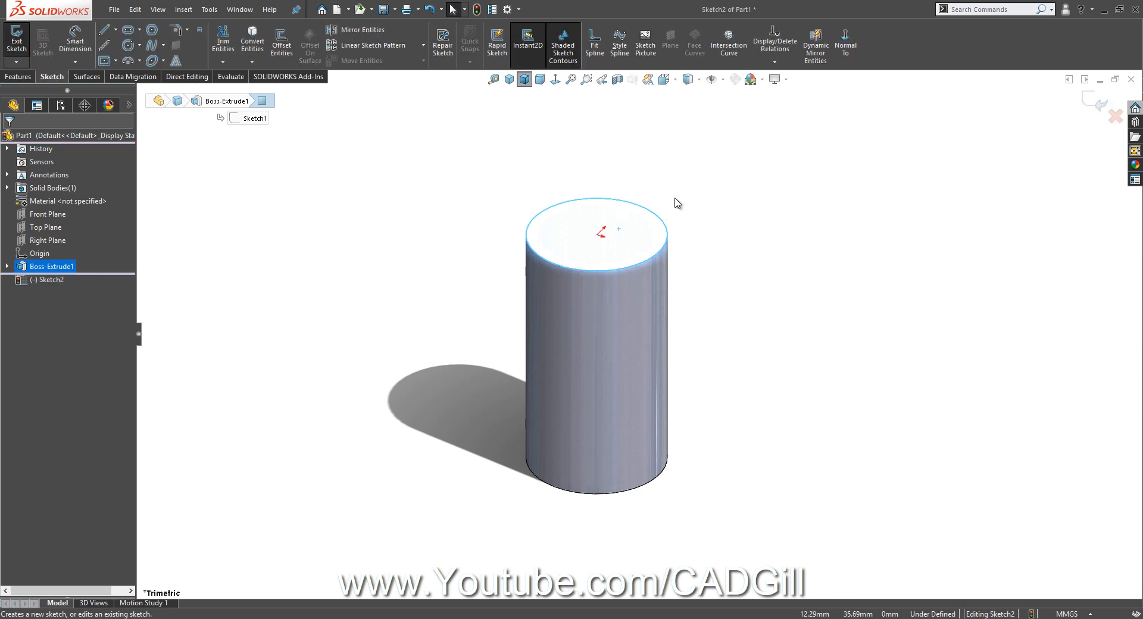
click(130, 44)
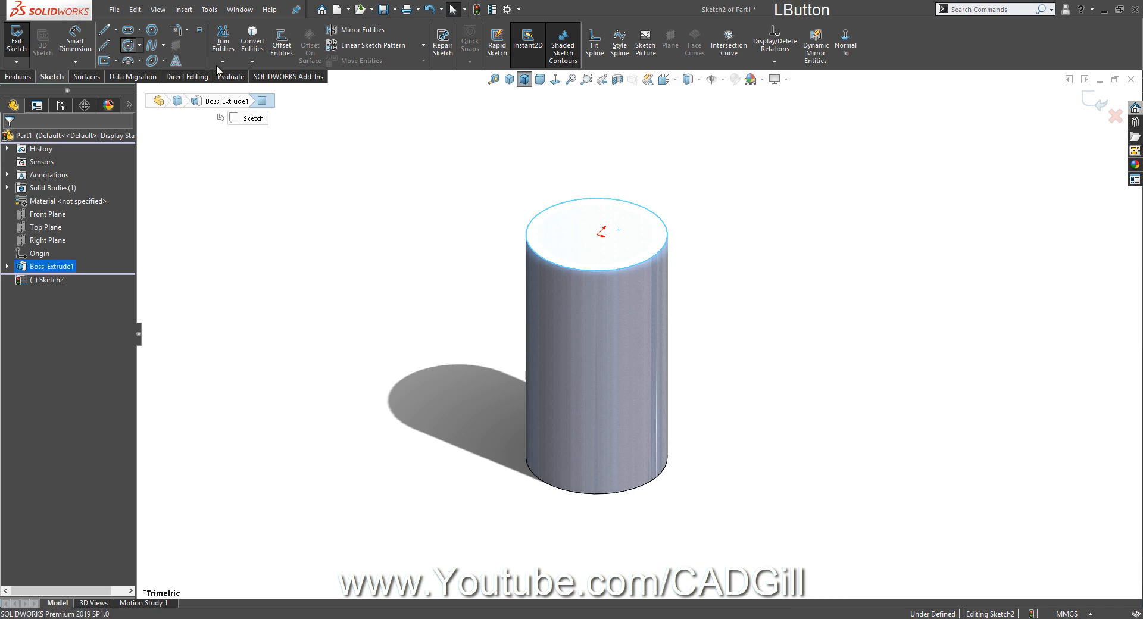
click(598, 233)
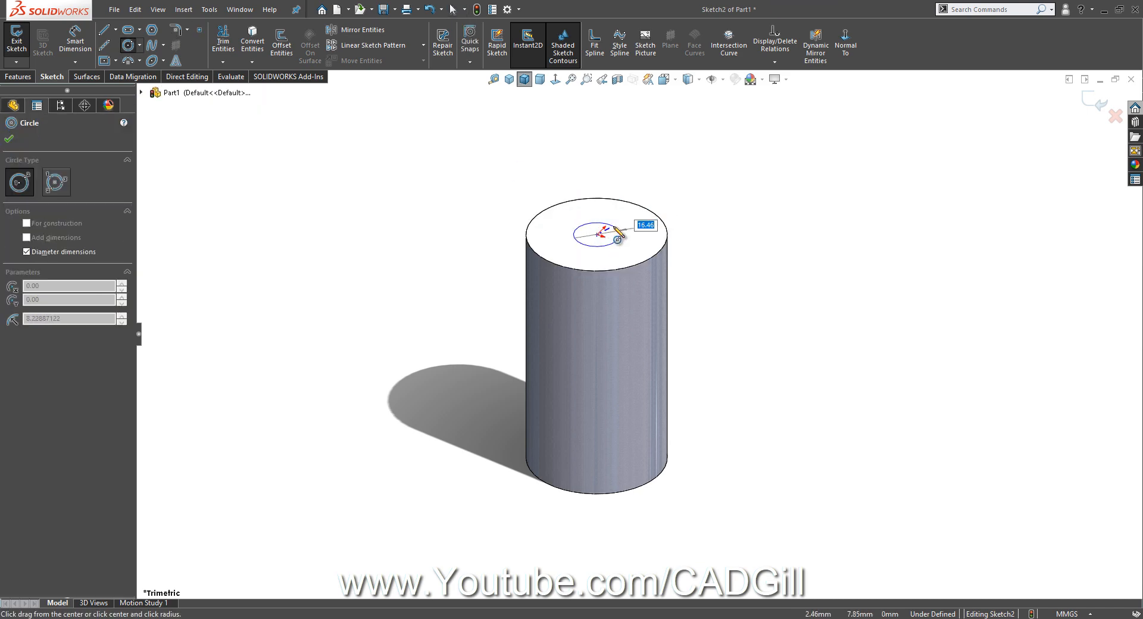
text(78)
key(Return)
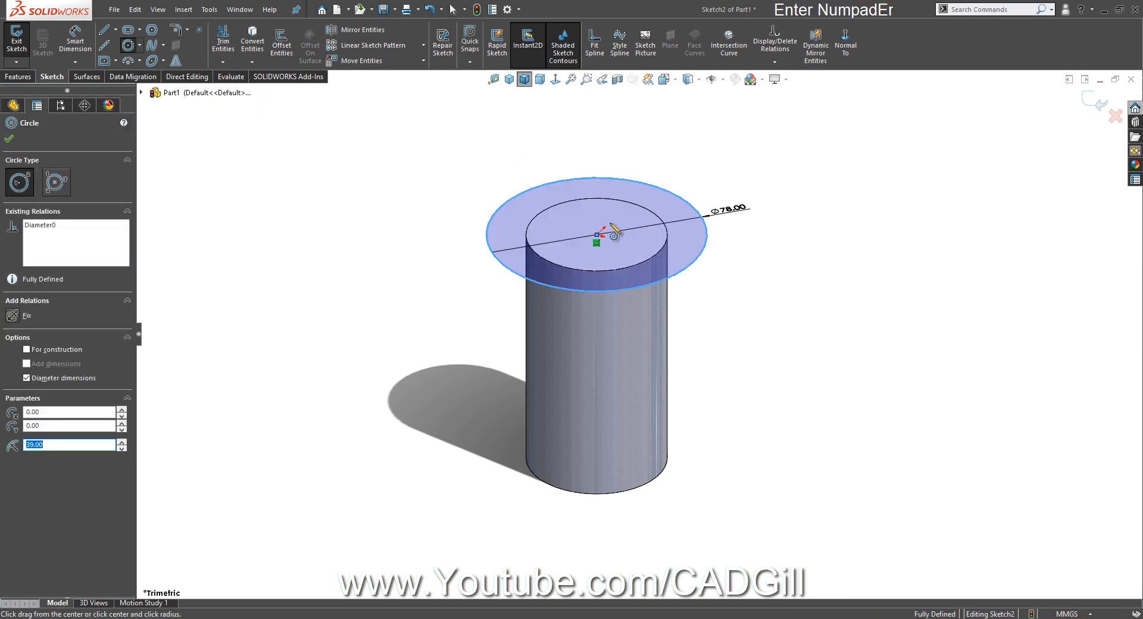
Extrude the 78 mm circle 10 mm in the reversed direction, down around the cylinder, to form the top flange
click(17, 78)
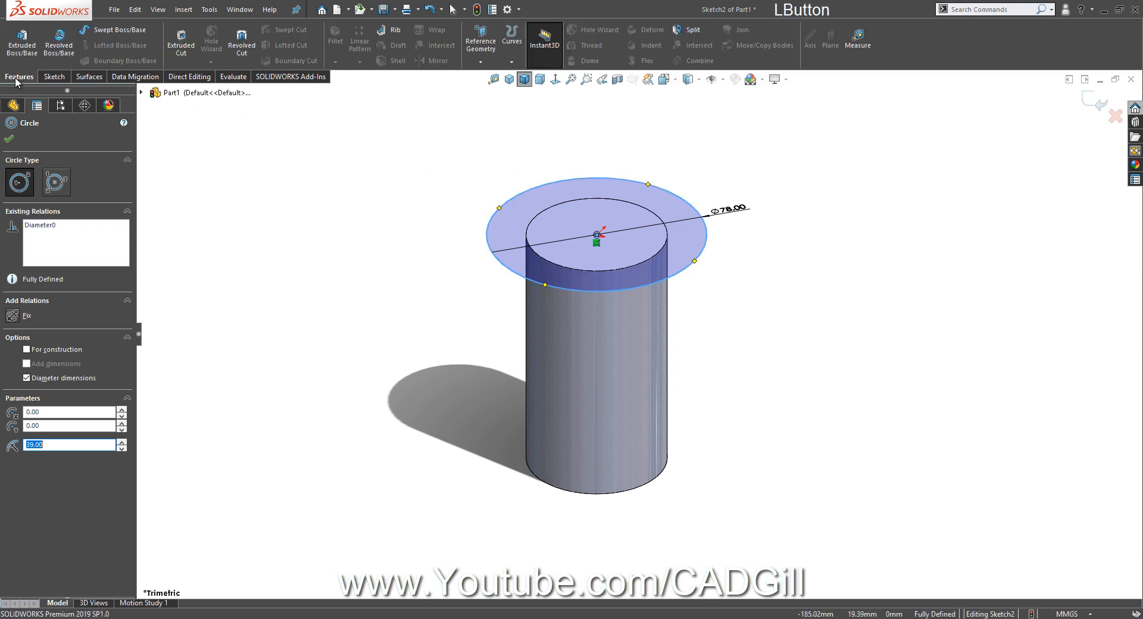
click(20, 48)
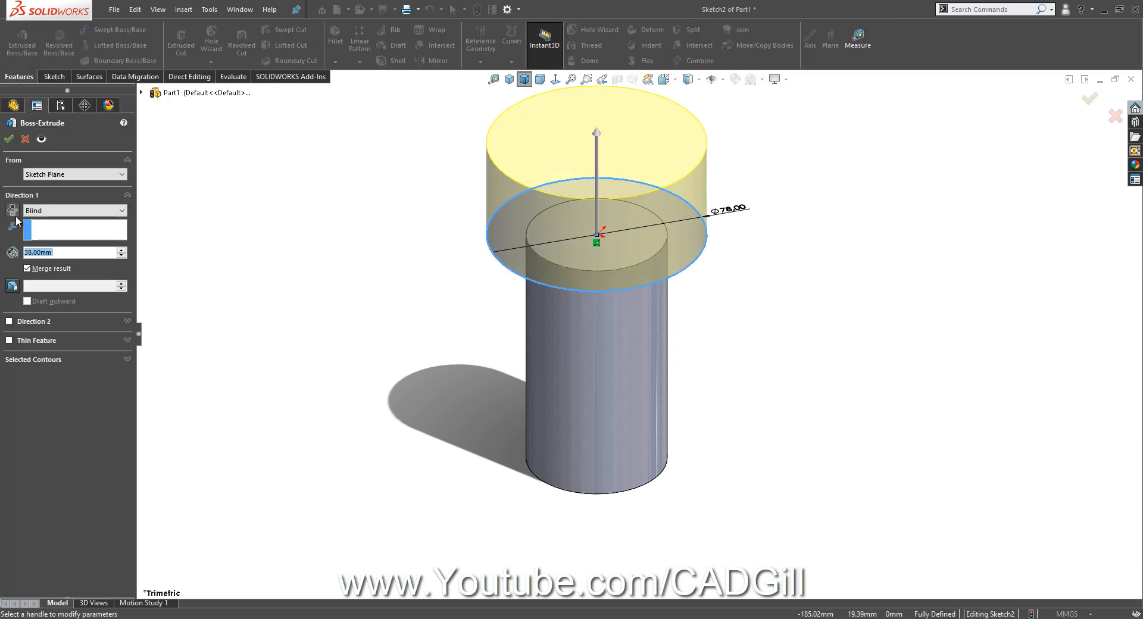
click(14, 214)
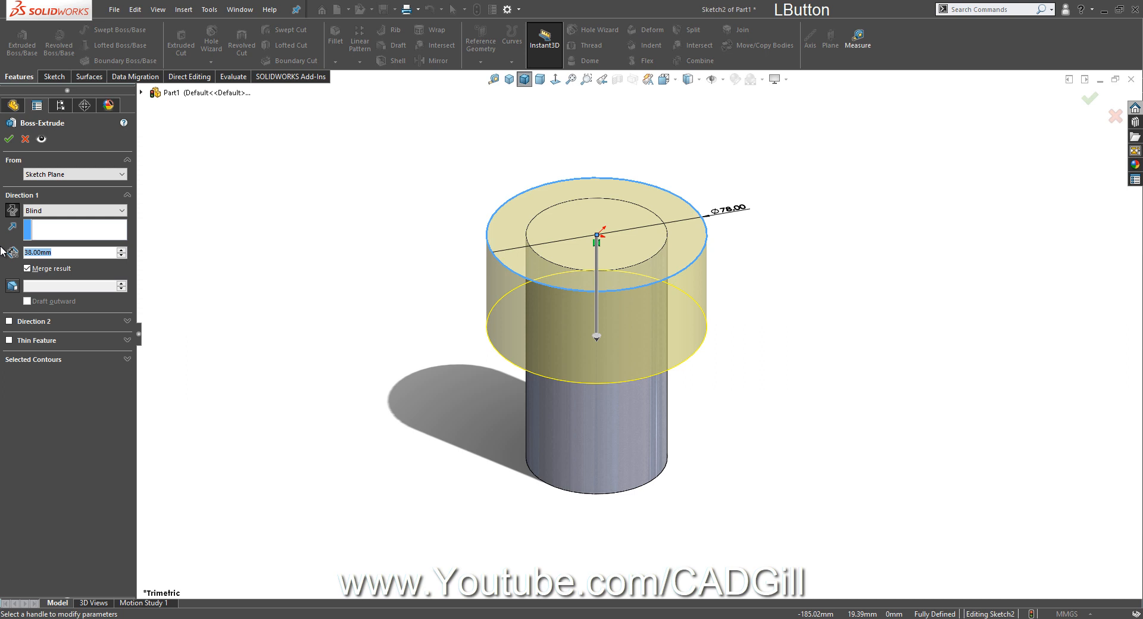
text(10)
key(Return)
key(Return)
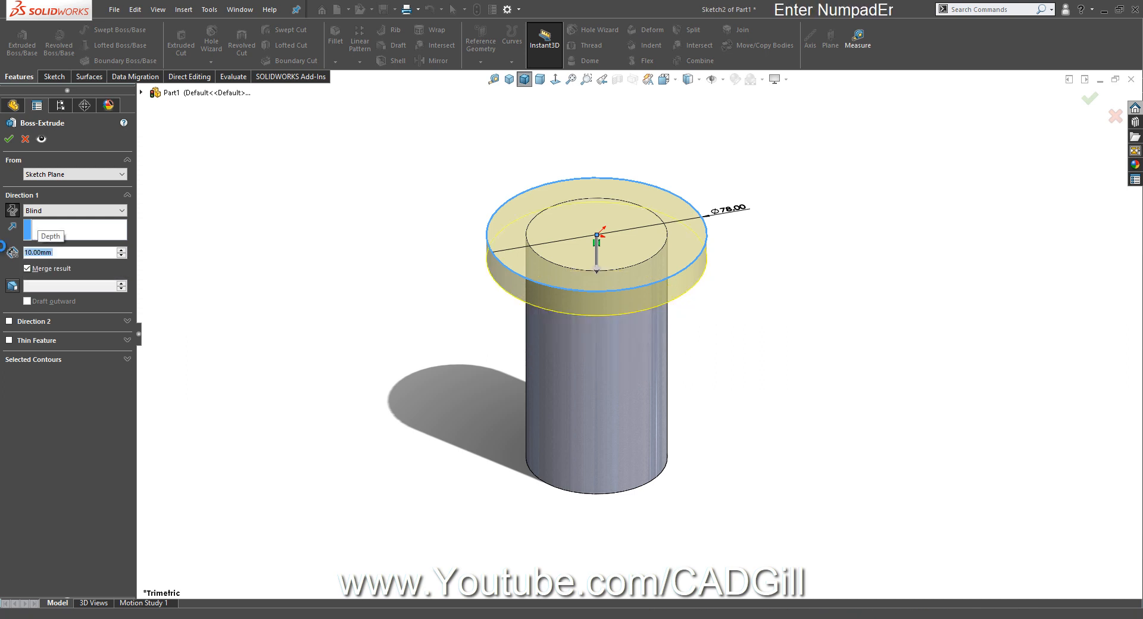
click(347, 352)
Start a sketch on the cylinder's bottom face and draw a 32 mm diameter circle centred on the origin
middle_drag(347, 352, 591, 495)
click(595, 473)
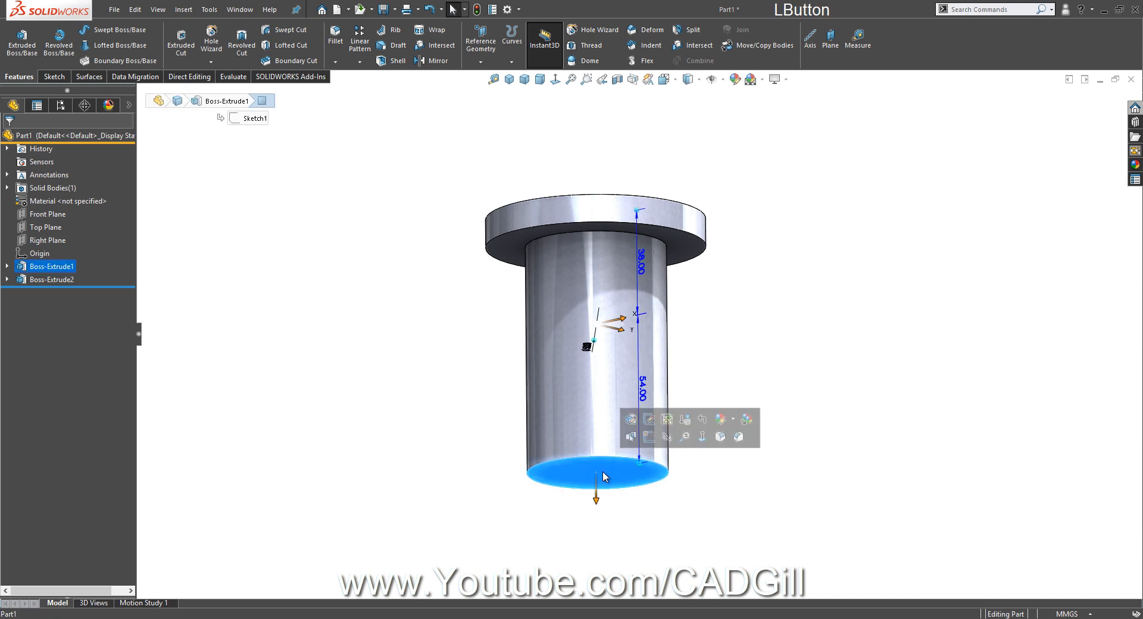
click(649, 437)
mouse_move(668, 440)
middle_down()
mouse_move(671, 473)
mouse_move(664, 405)
middle_up()
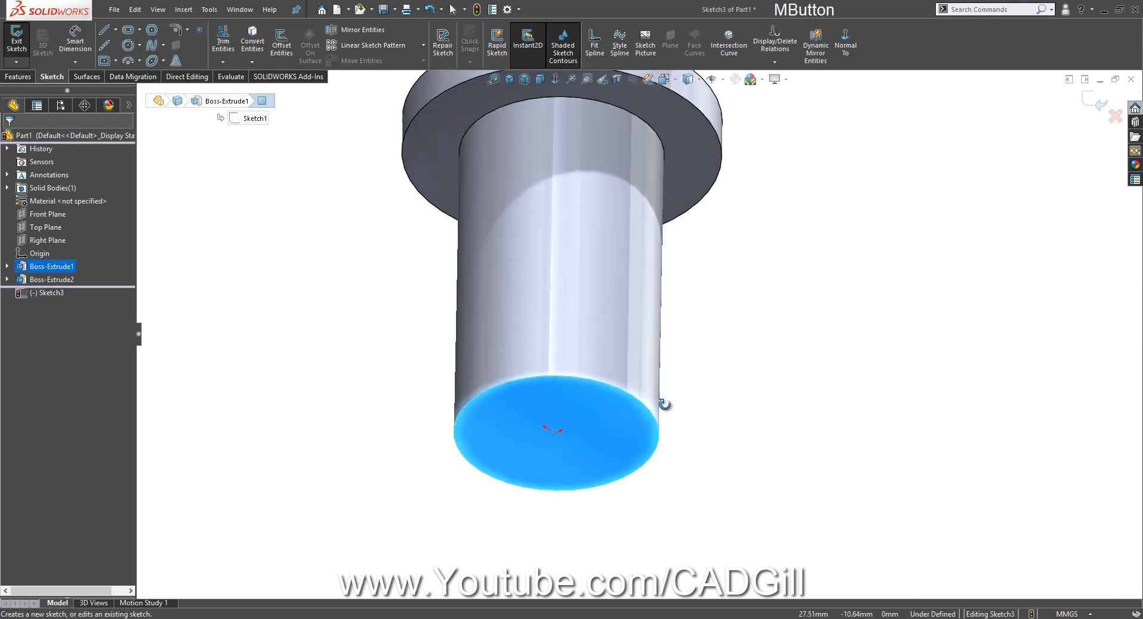
click(128, 45)
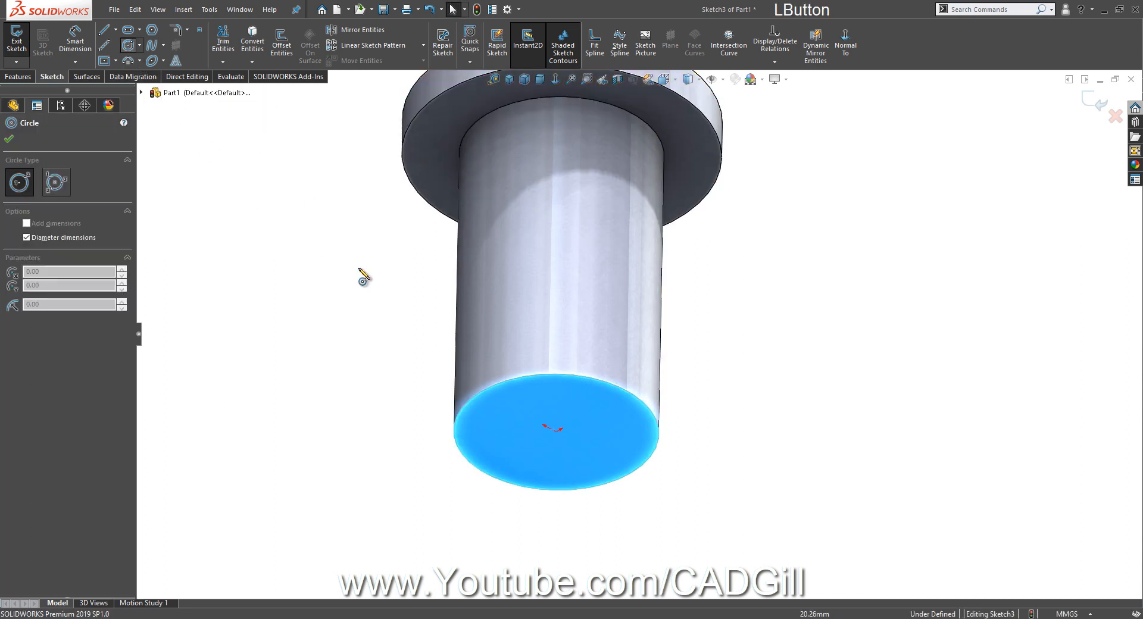
drag(556, 429, 577, 422)
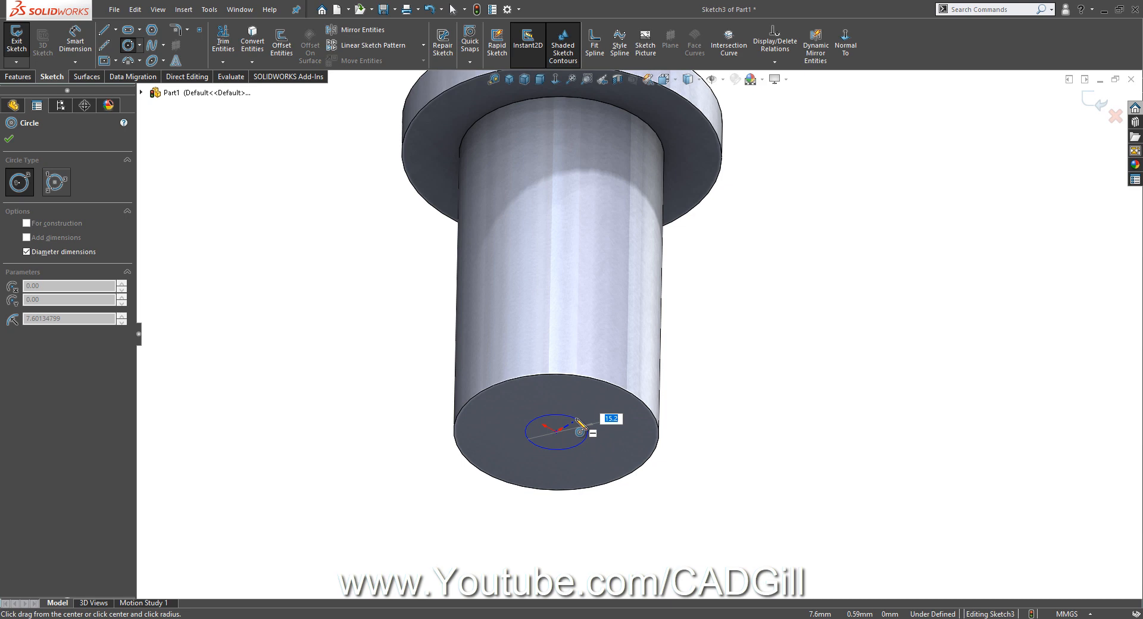
text(32)
key(Return)
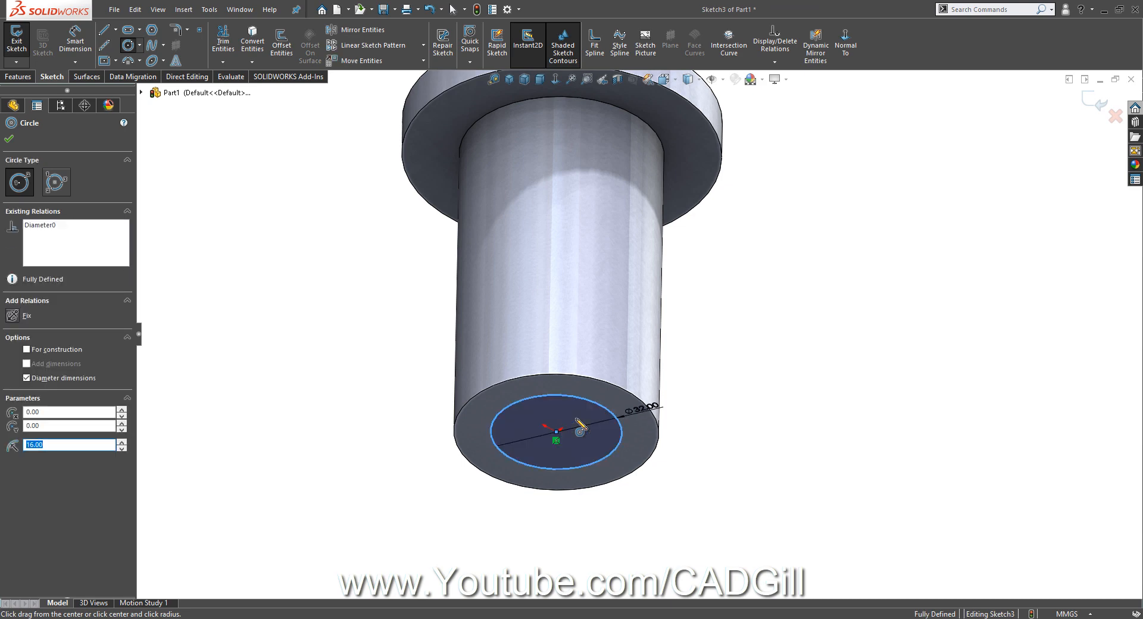
Extrude the 32 mm circle downward from the cylinder's bottom face by 118-92 (26 mm), merged with the body
middle_drag(583, 406, 579, 441)
scroll(653, 255, up, 3)
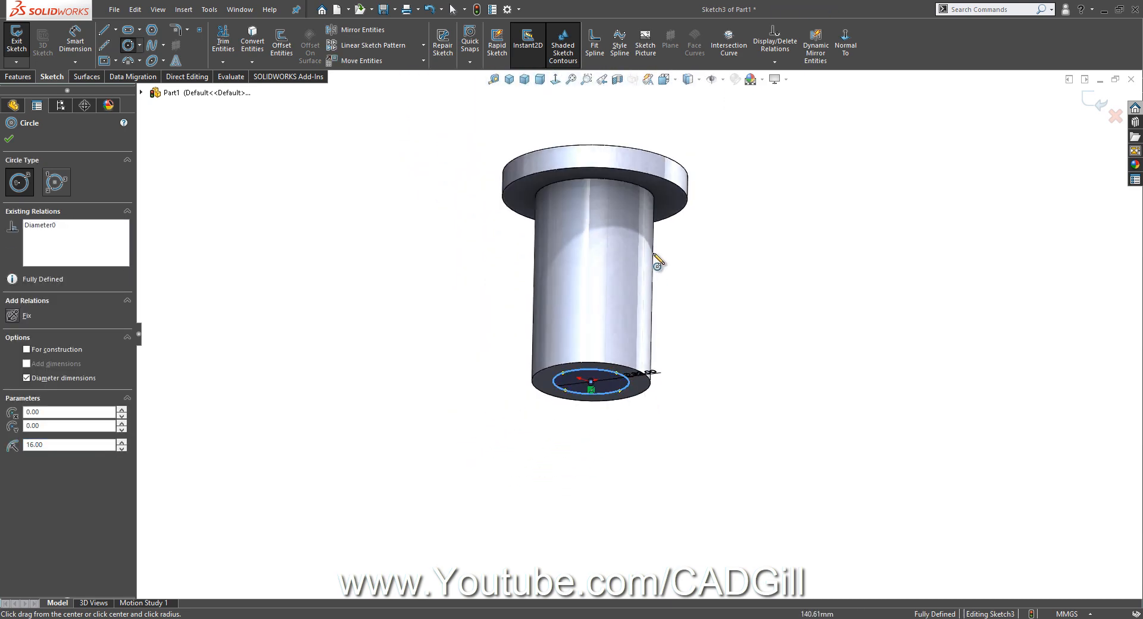
middle_drag(657, 262, 655, 301)
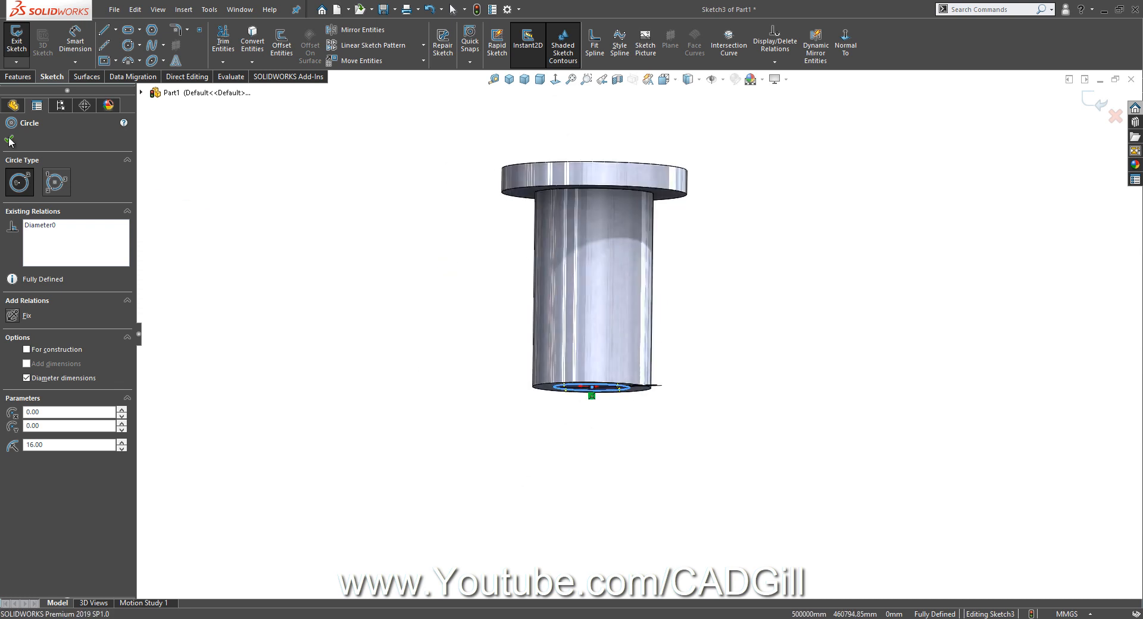
click(17, 76)
click(22, 42)
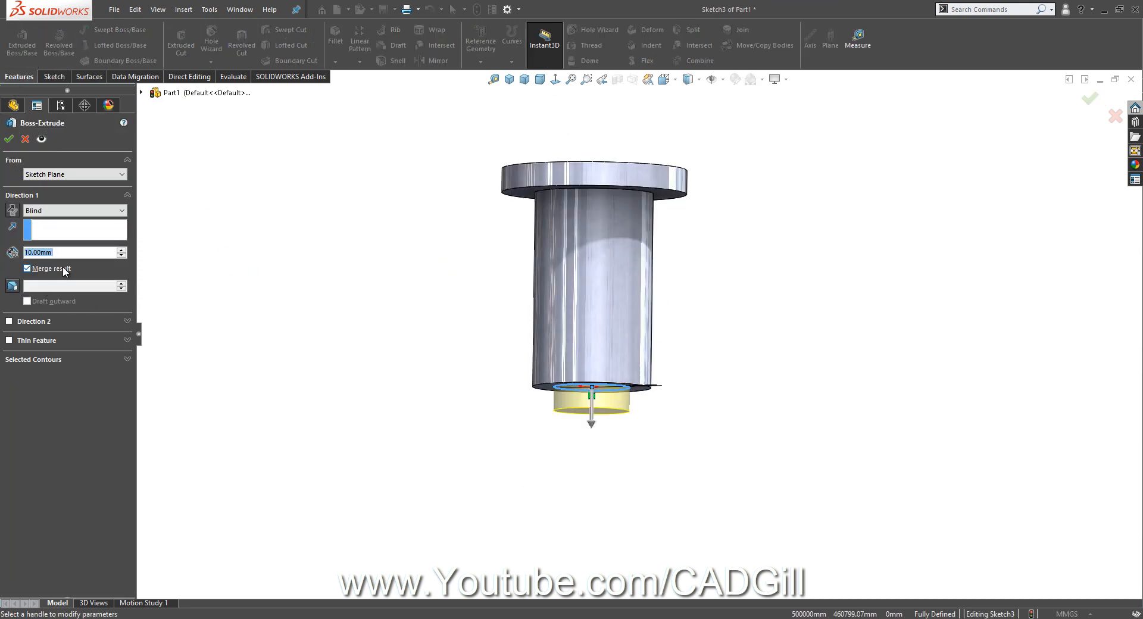
text(118-9)
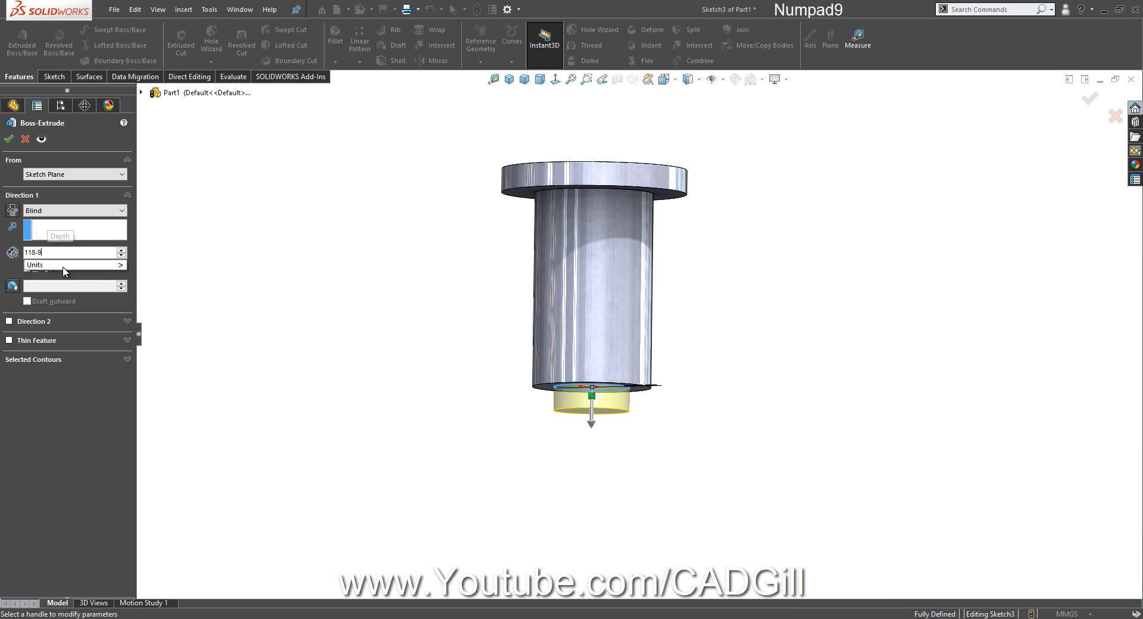
text(2)
key(Return)
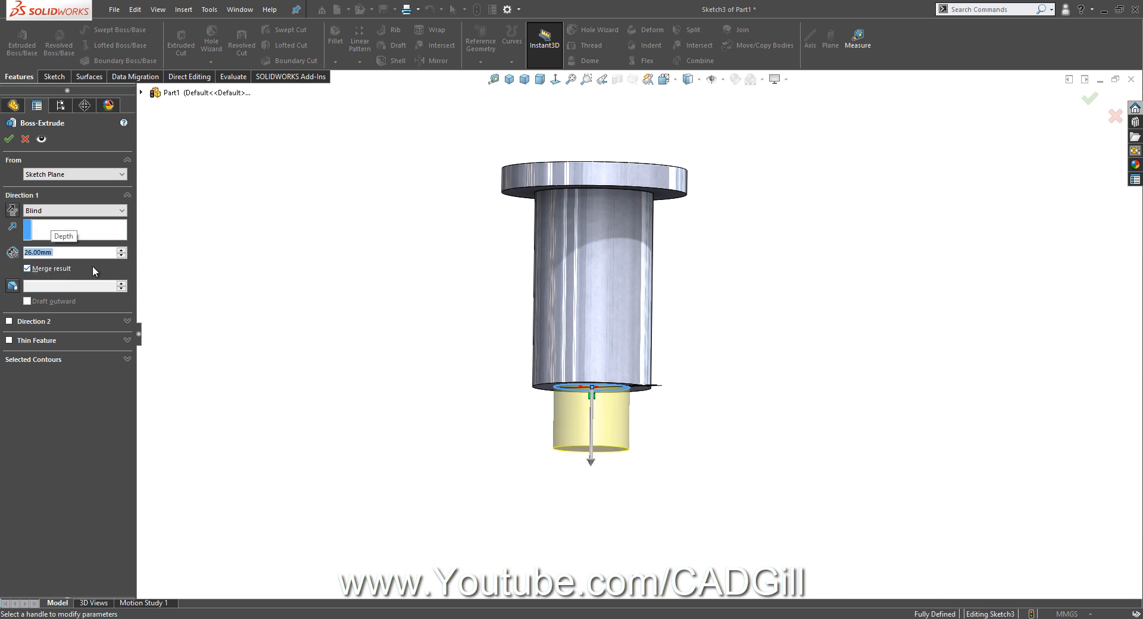
click(14, 142)
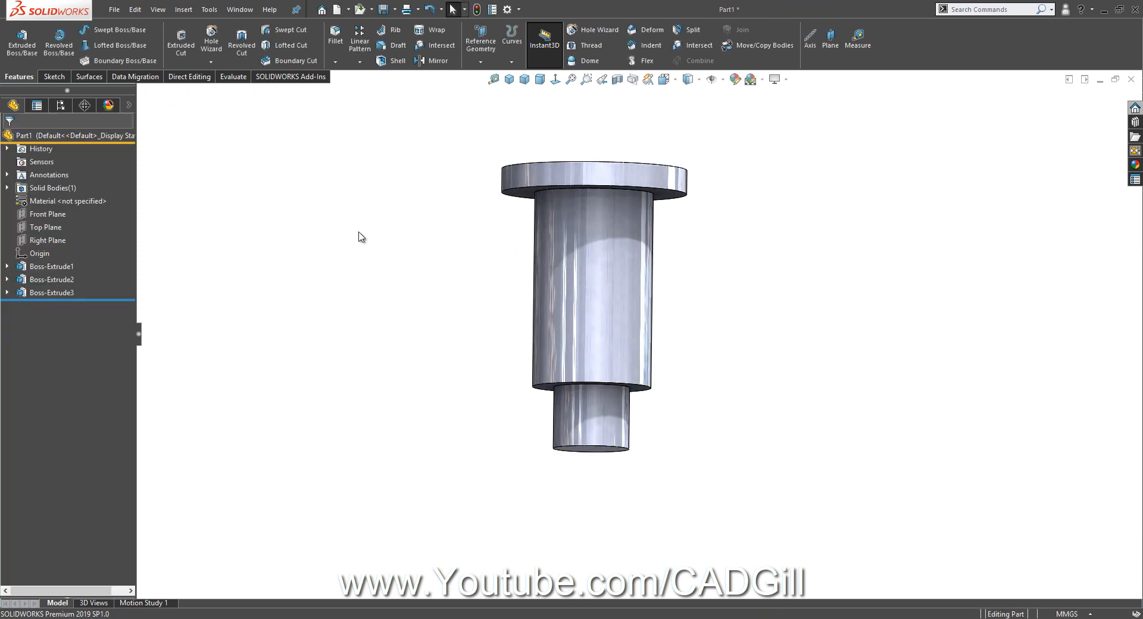
Start a sketch on the Front Plane, viewed normal to it, and draw a 32 mm diameter circle centred on the origin
middle_drag(359, 238, 388, 300)
click(48, 215)
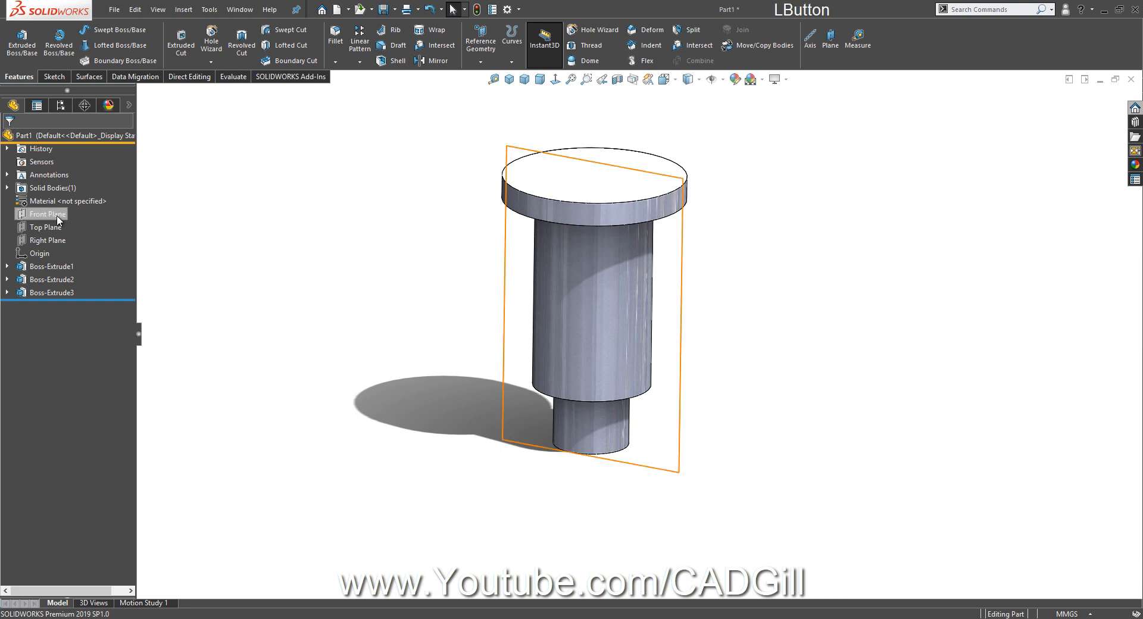
click(65, 199)
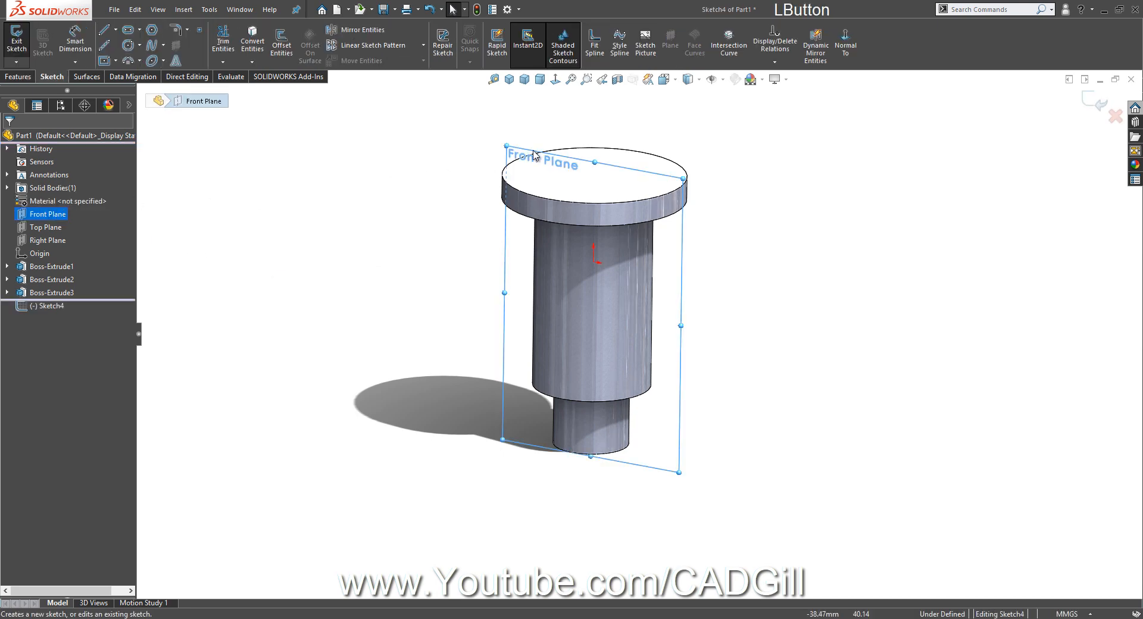
click(554, 79)
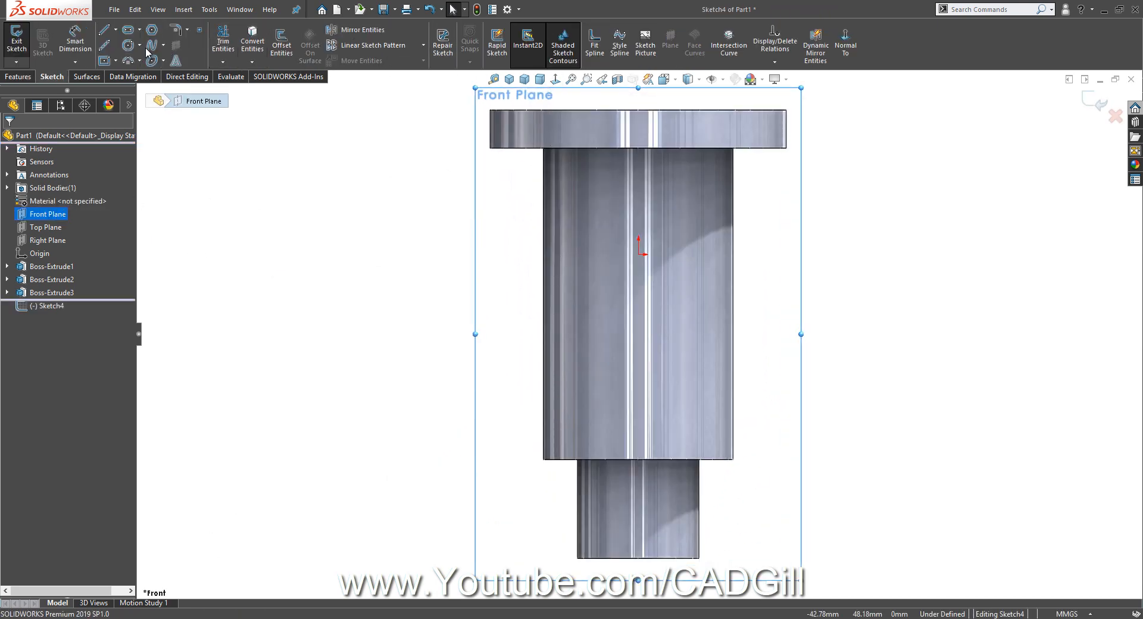
click(127, 45)
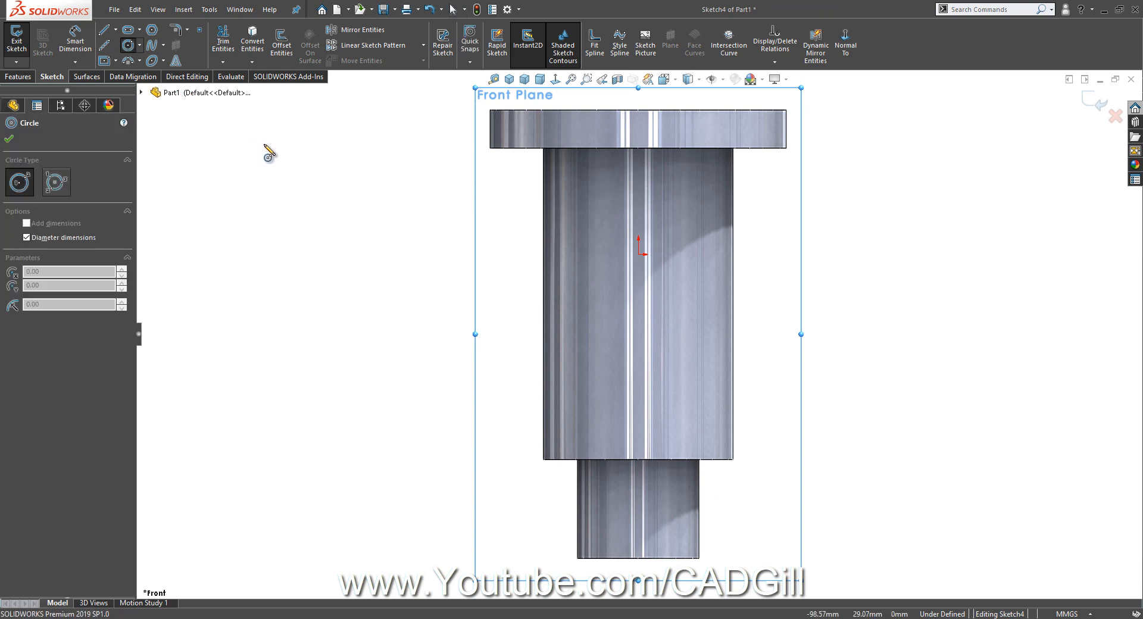
click(639, 254)
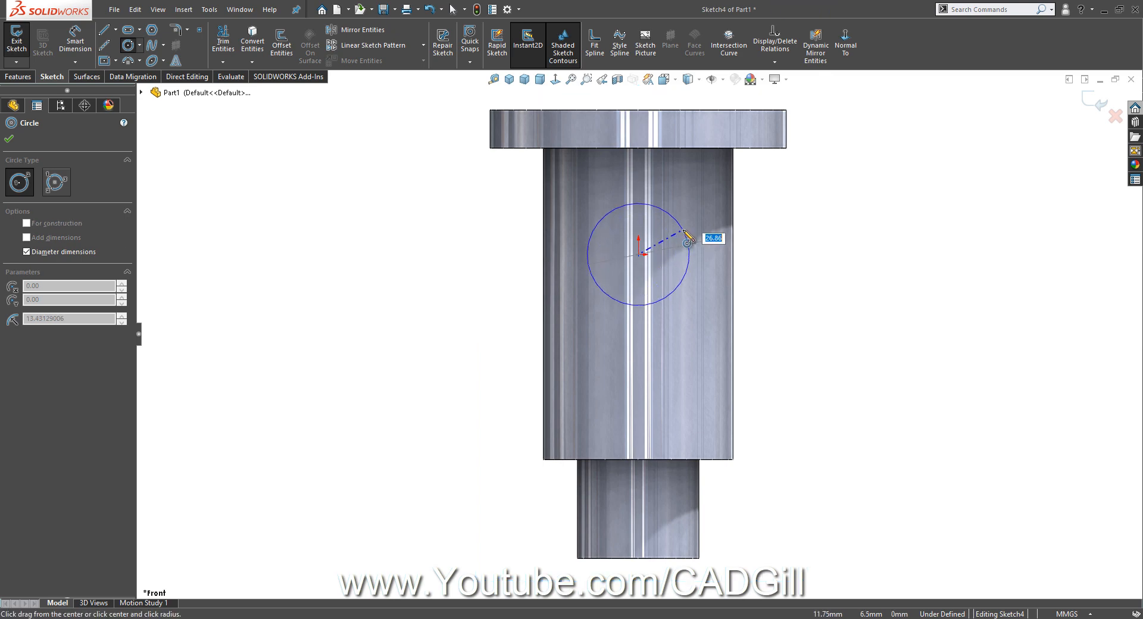
text(32)
key(Return)
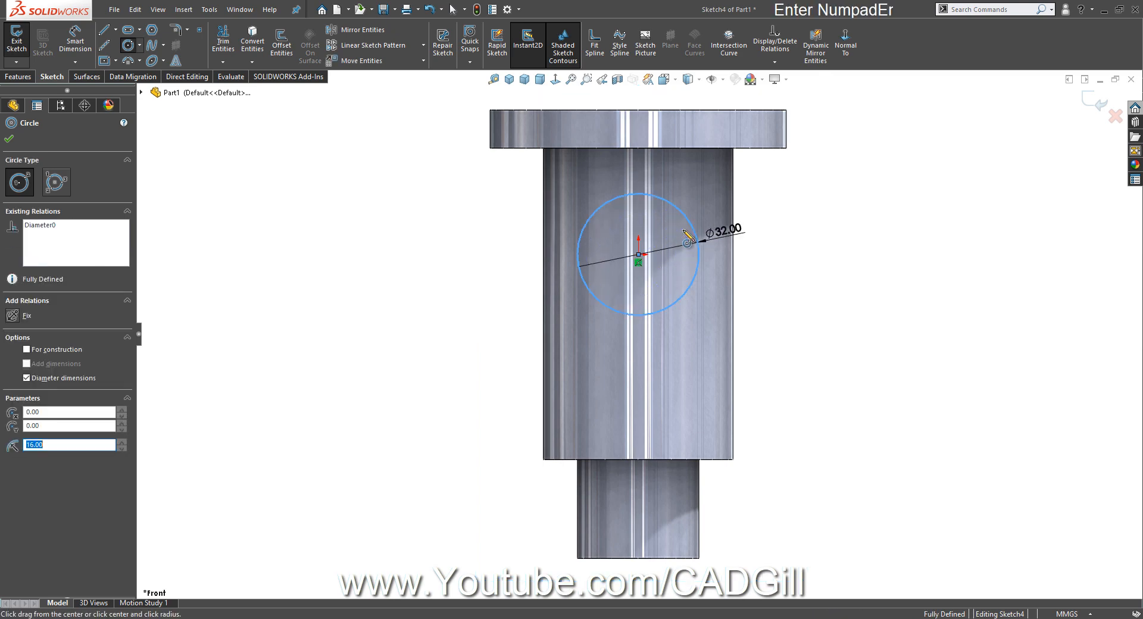
Add a driven vertical dimension between the flange's top edge and the centre of the 32 mm circle
right_click(813, 227)
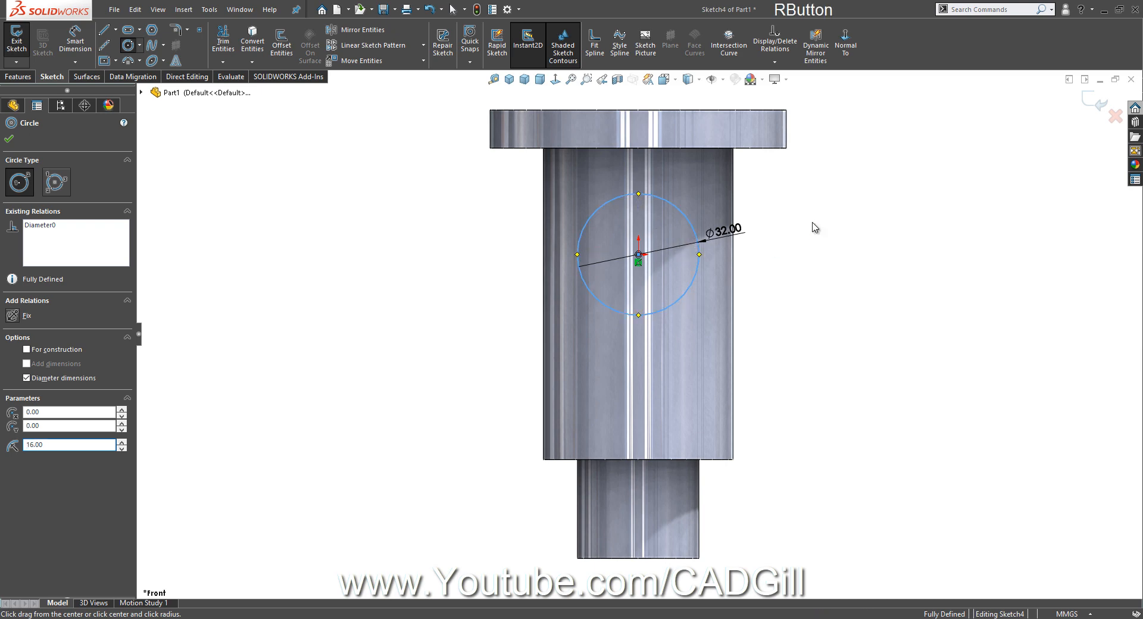
click(827, 231)
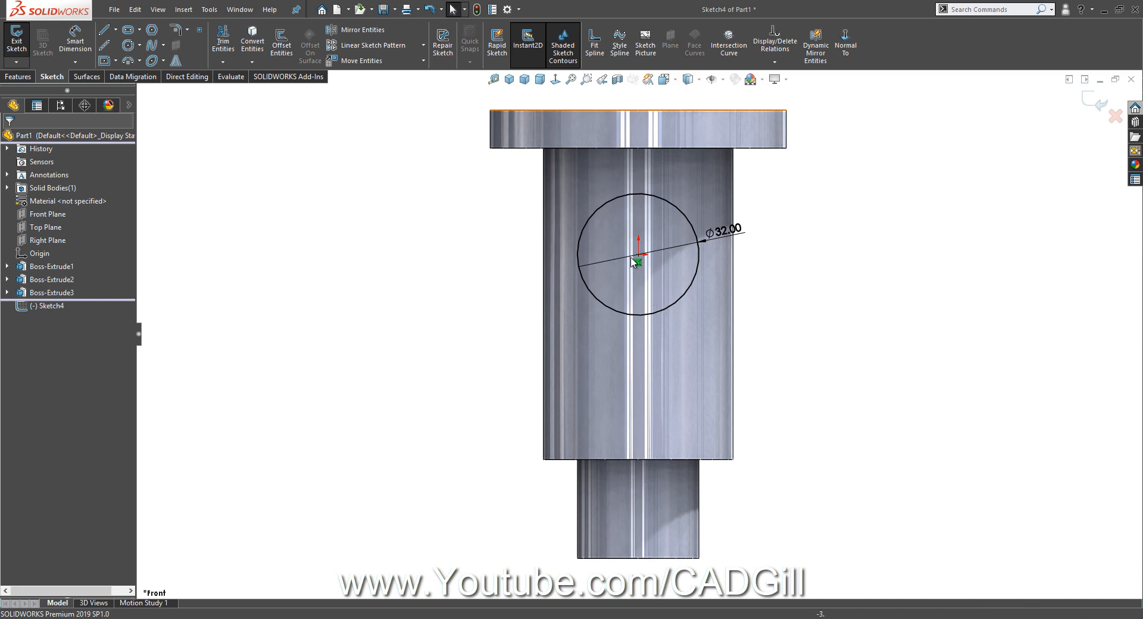
click(88, 36)
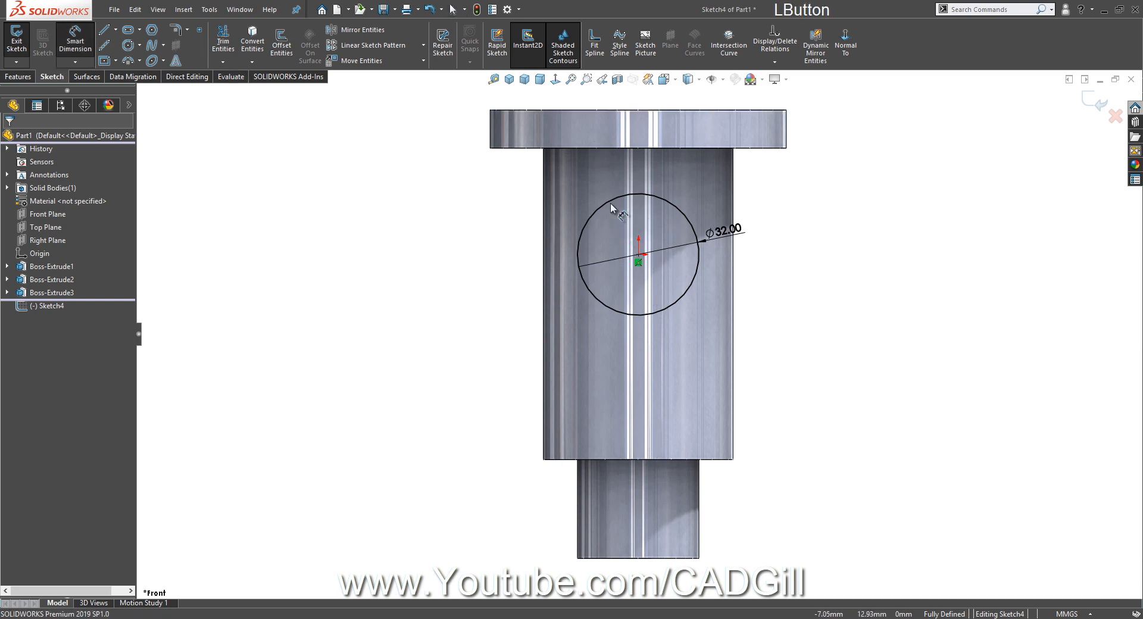
click(609, 199)
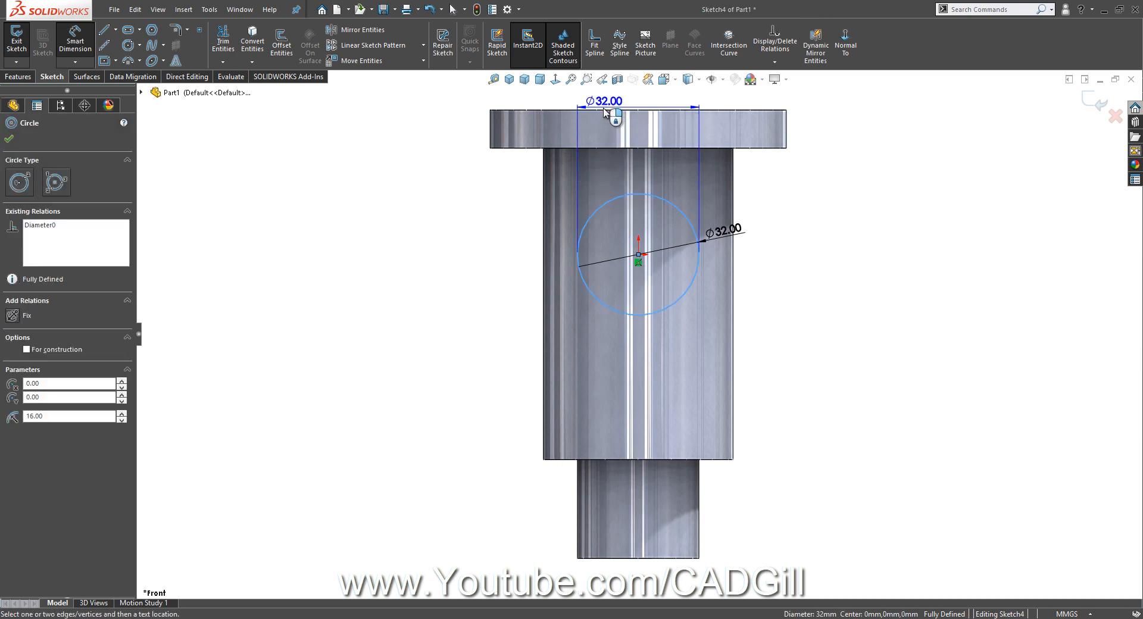
key(Escape)
click(591, 111)
click(455, 186)
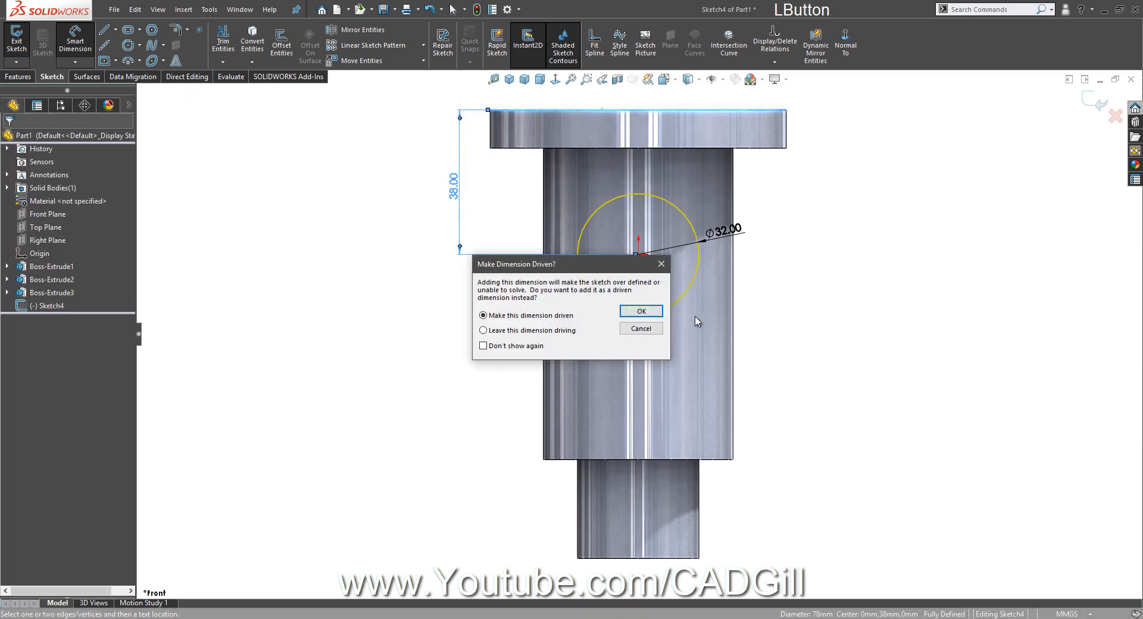
click(658, 316)
Extrude the 32 mm circle 39 mm forward from the Front Plane, merged with the body, as a side boss
middle_drag(797, 304, 738, 327)
click(18, 76)
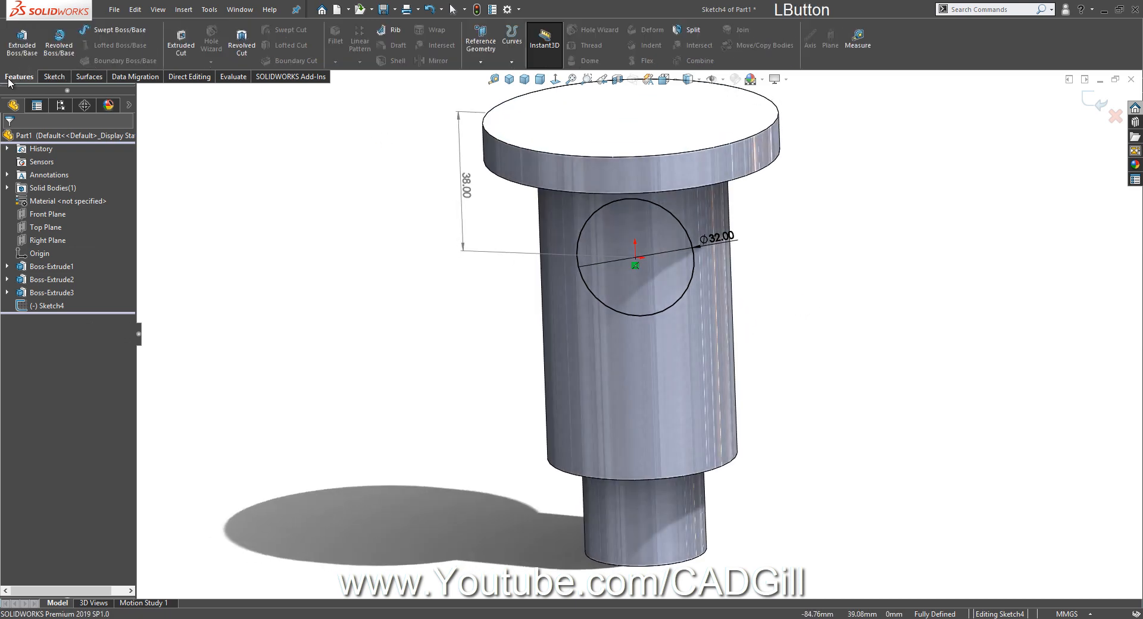
click(22, 41)
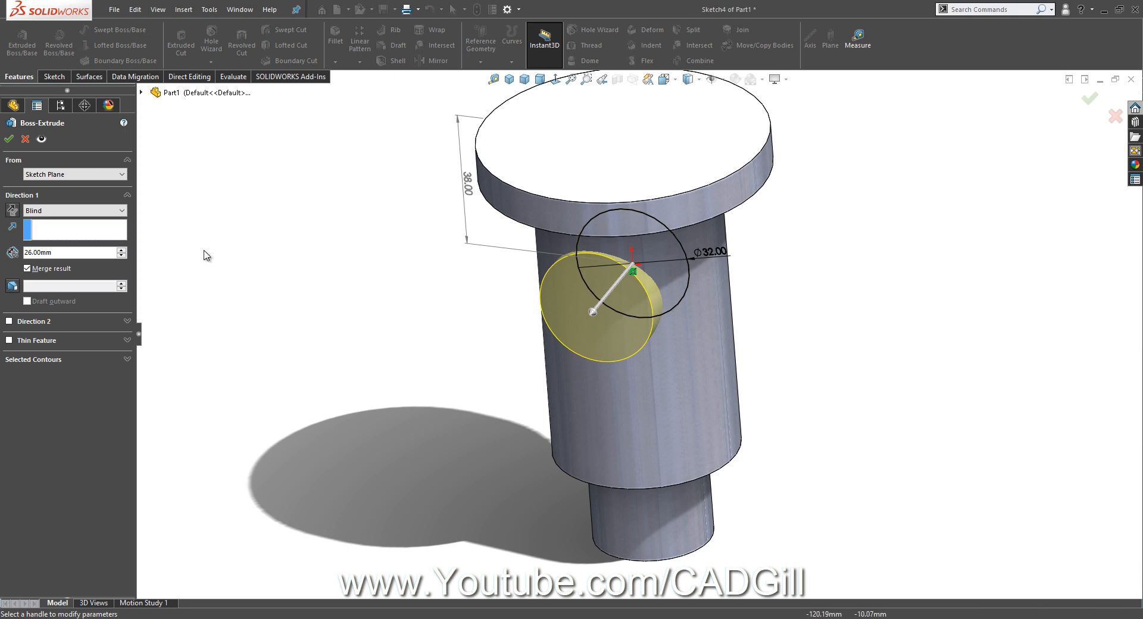
click(69, 253)
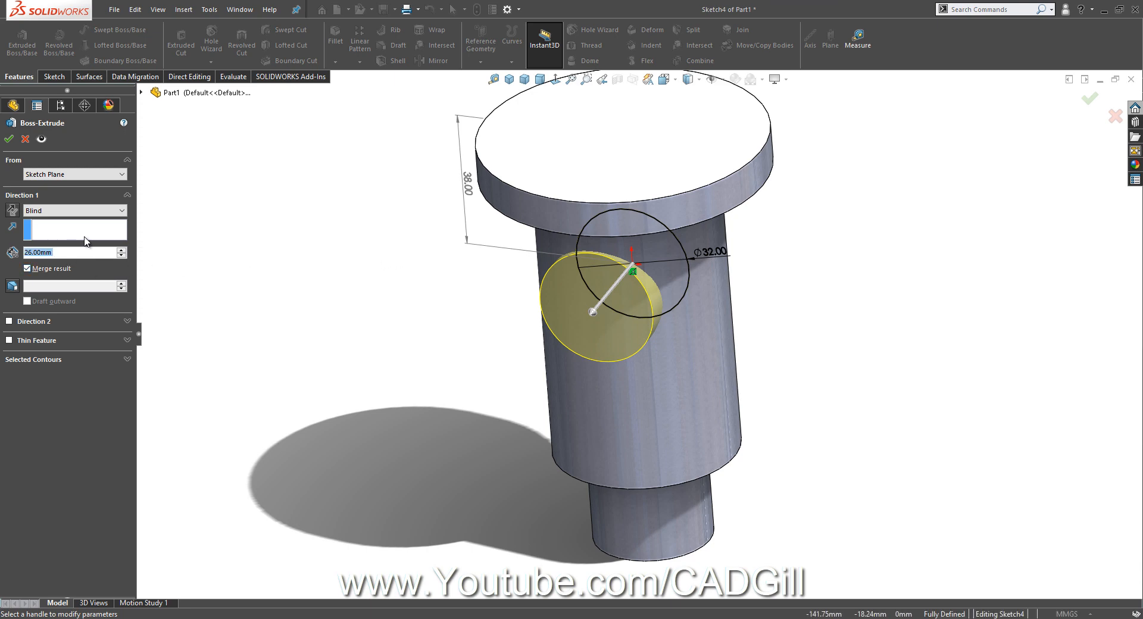
text(39)
key(Return)
key(Return)
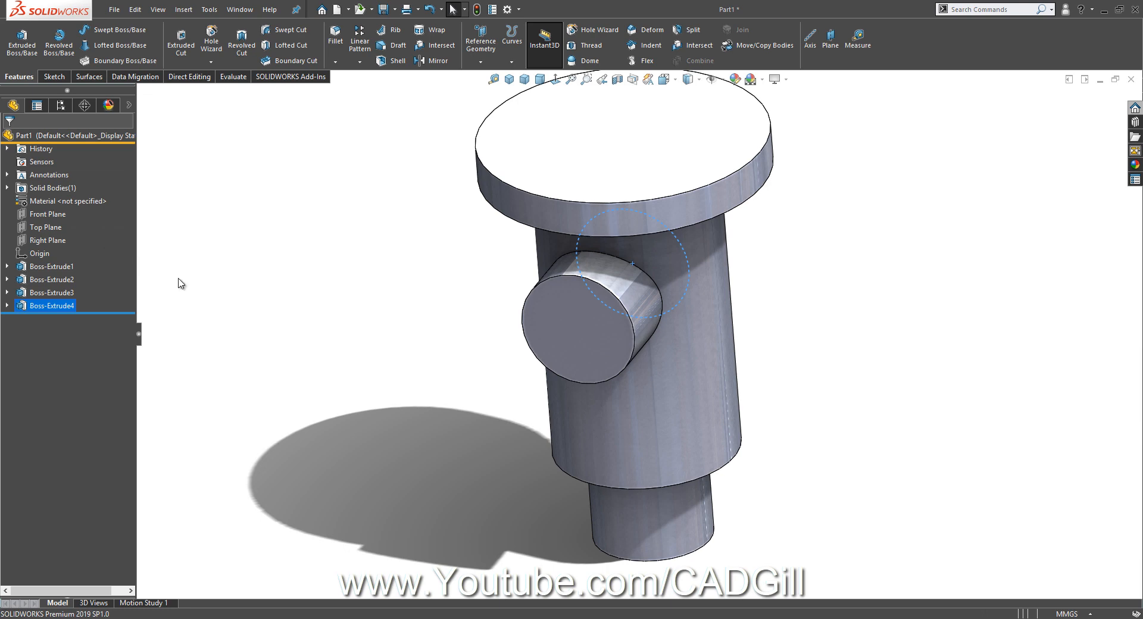
Start a sketch on the flange's top face and draw a 38 mm diameter circle centred on the origin
middle_drag(360, 392, 401, 327)
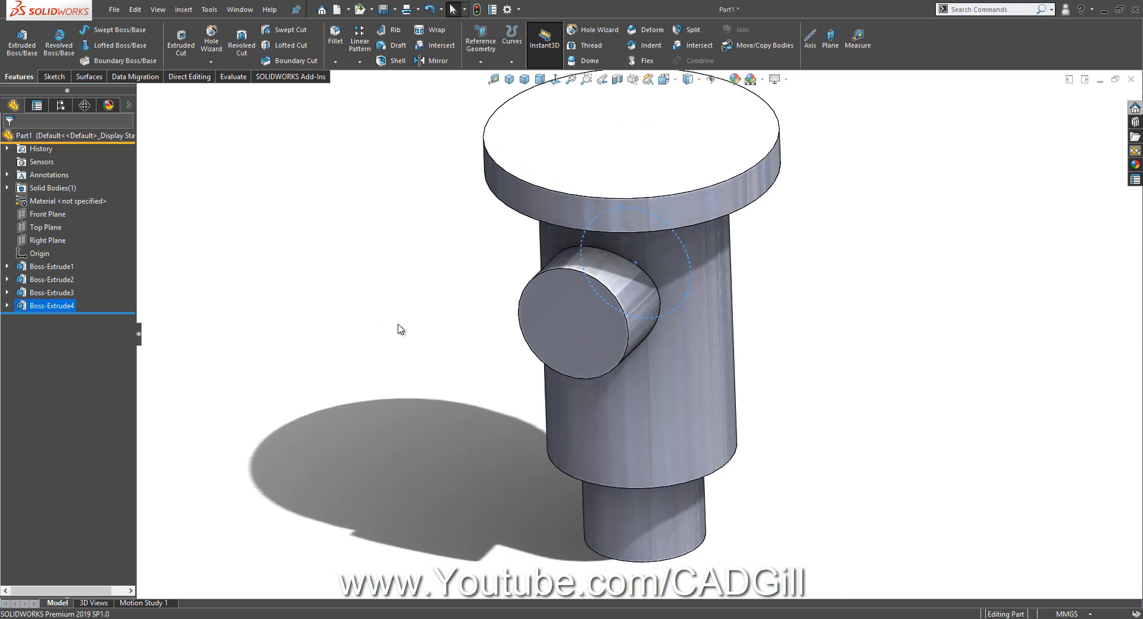
click(408, 320)
click(584, 135)
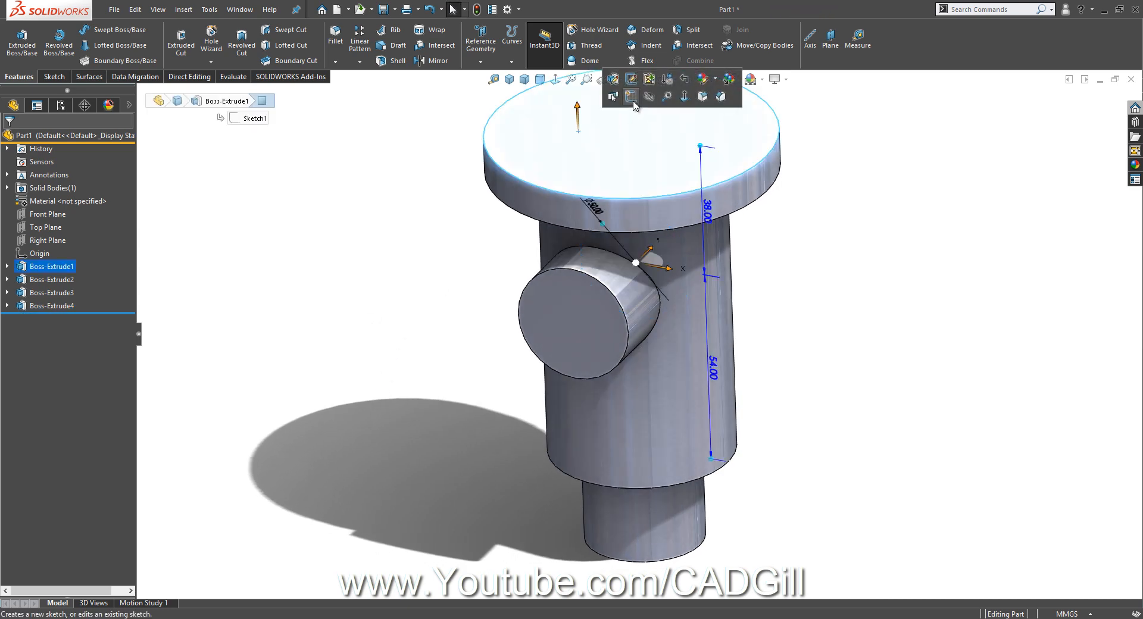
click(636, 106)
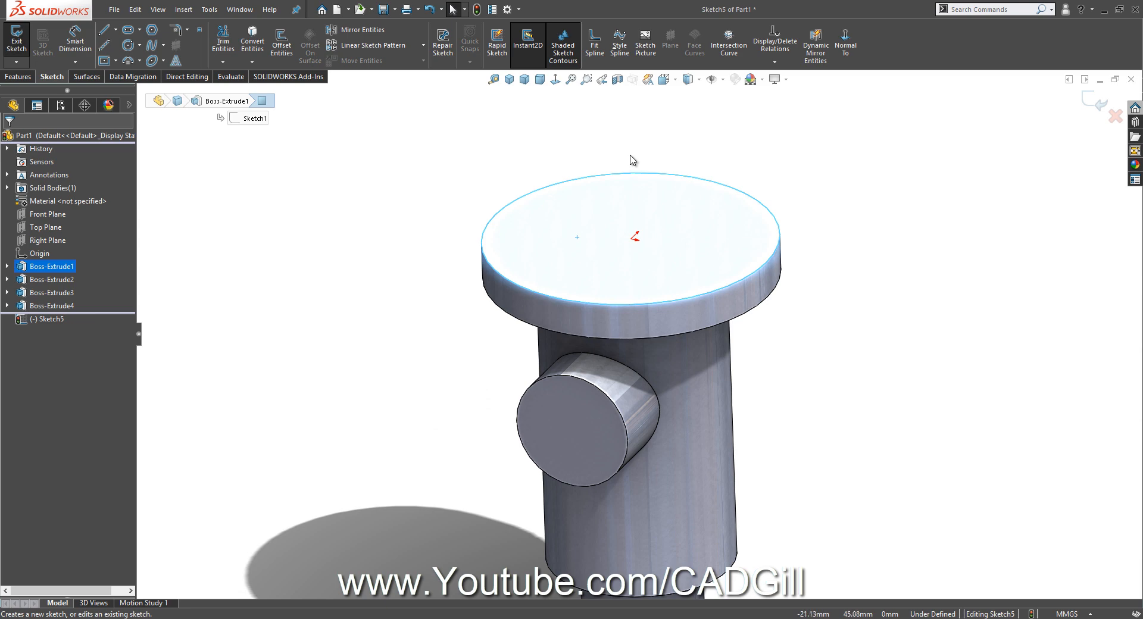
click(127, 45)
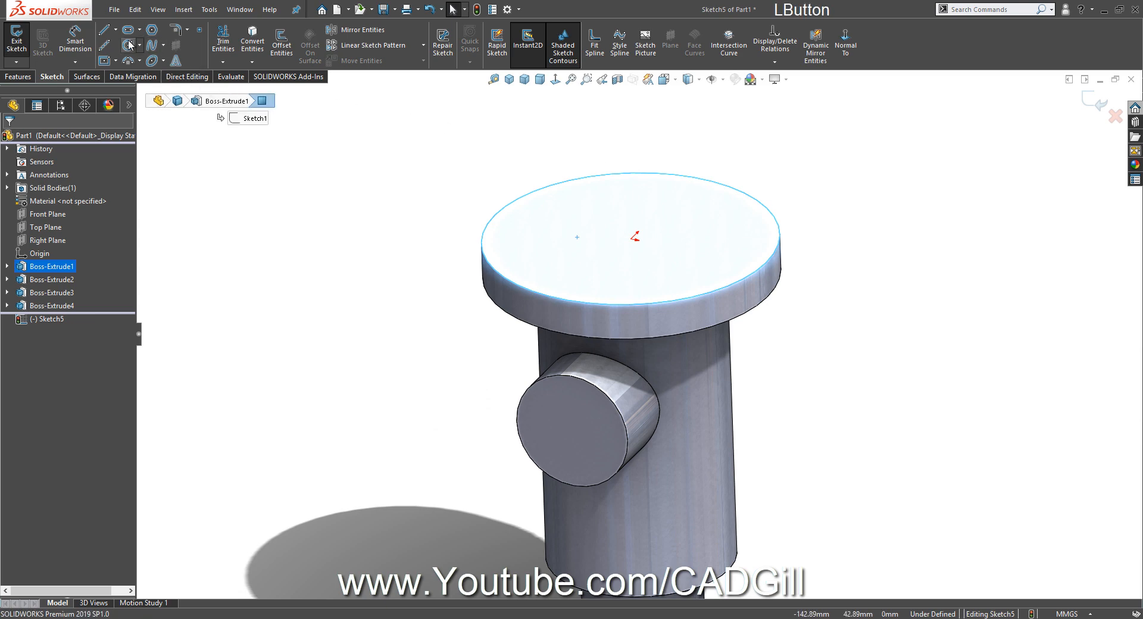
click(632, 238)
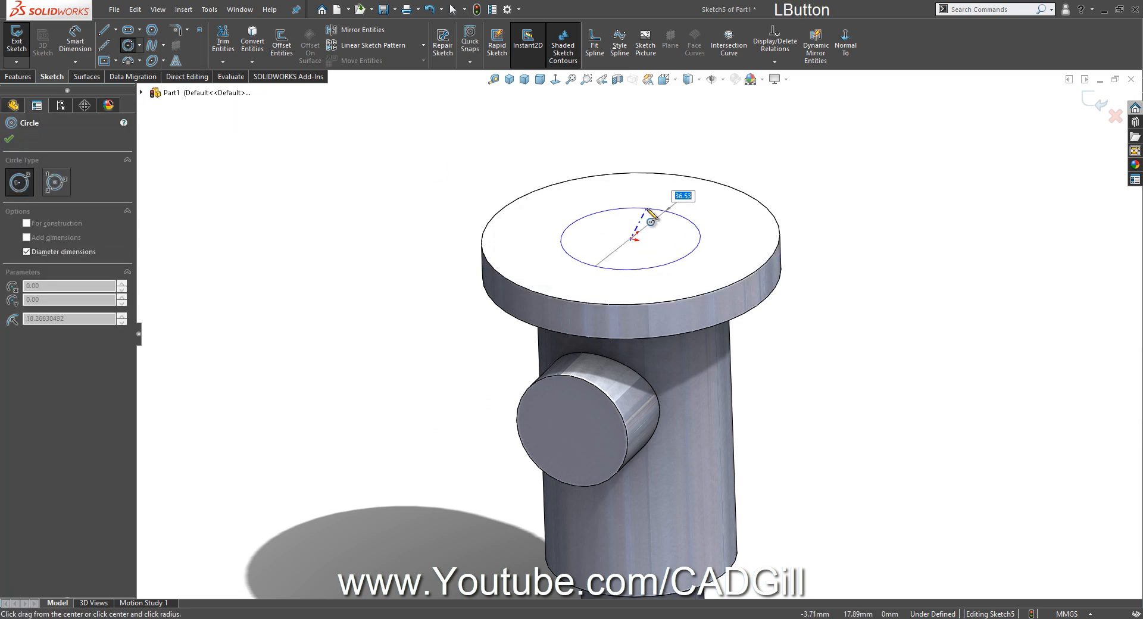
text(38)
key(Return)
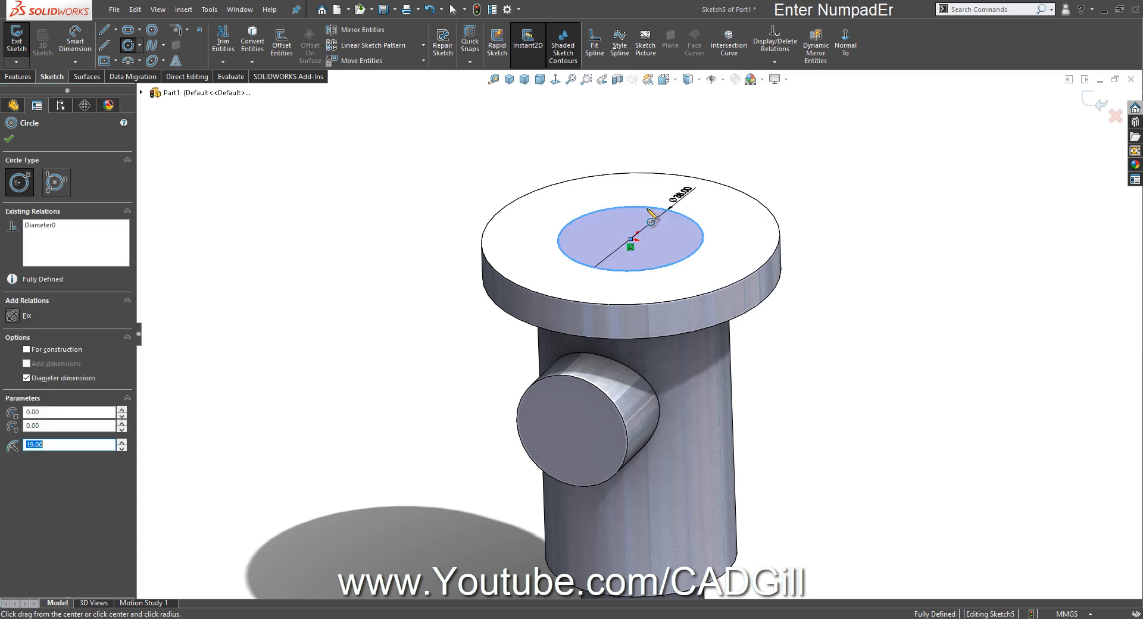
Cut the 38 mm circle 76 mm deep down into the cylinder as a blind bore
click(18, 76)
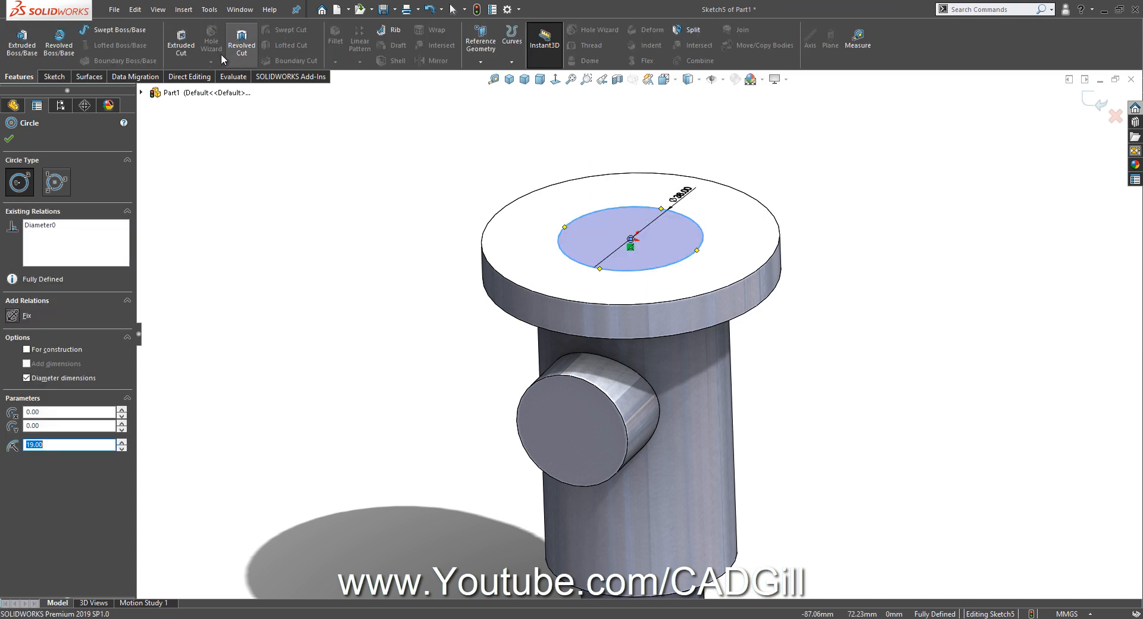
click(181, 43)
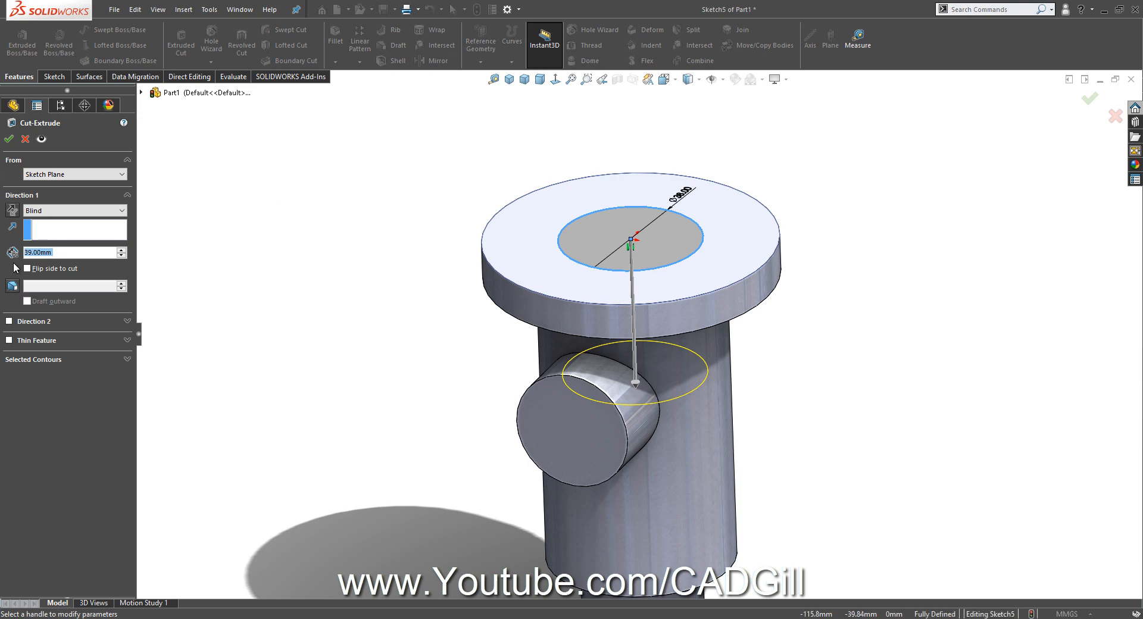
text(76)
key(Return)
key(Return)
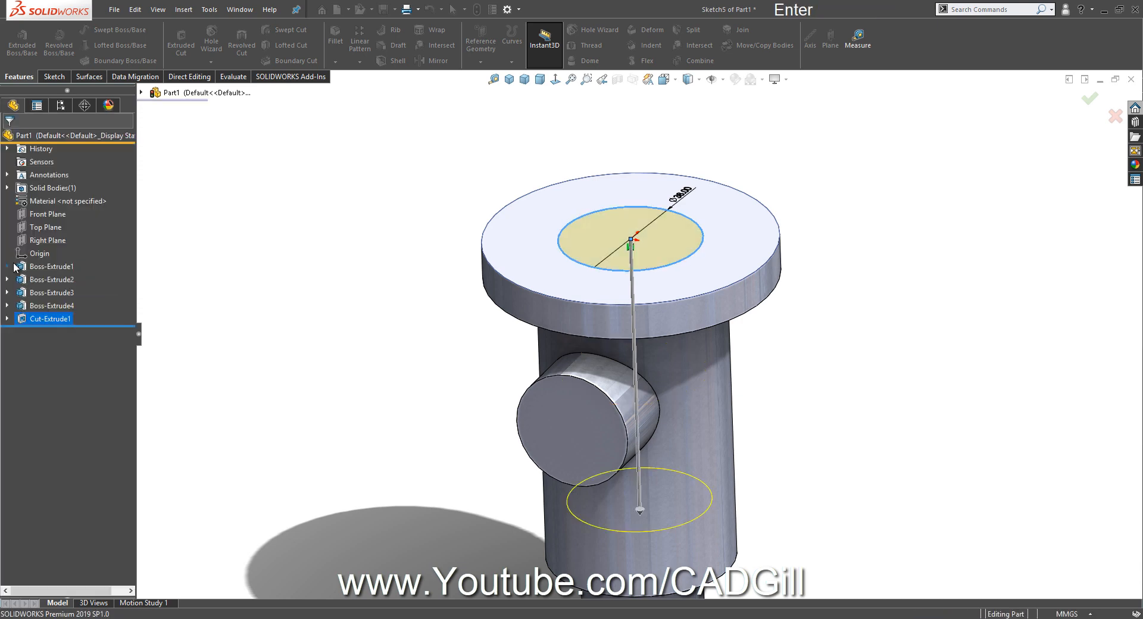
Start a sketch on the Front Plane and show the model sectioned along that plane, viewed normal to it
click(49, 212)
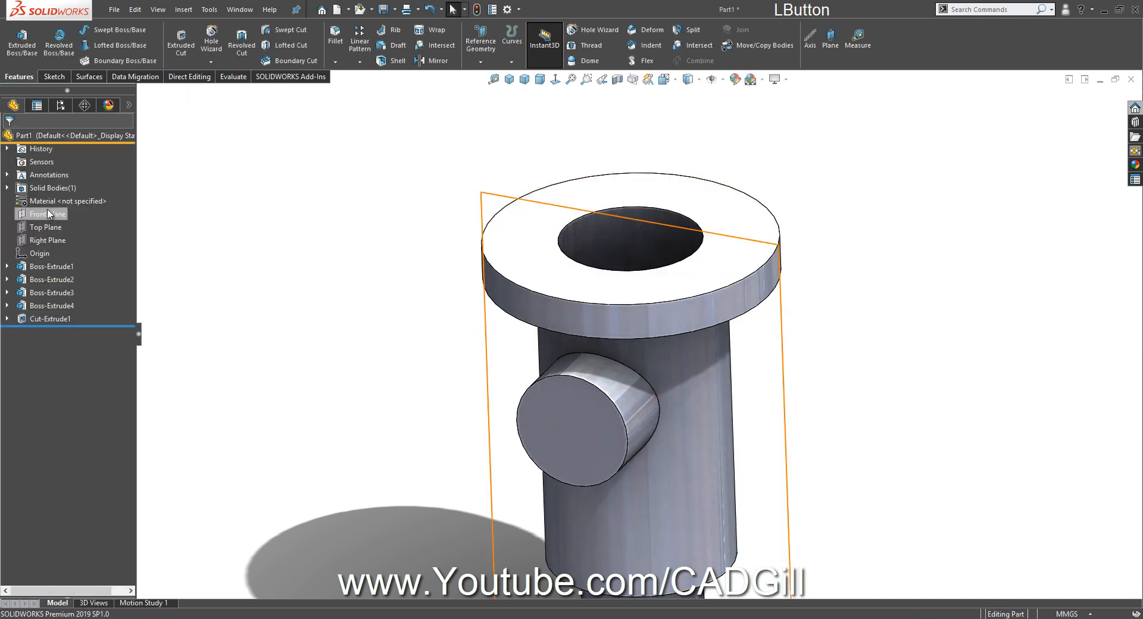
click(59, 191)
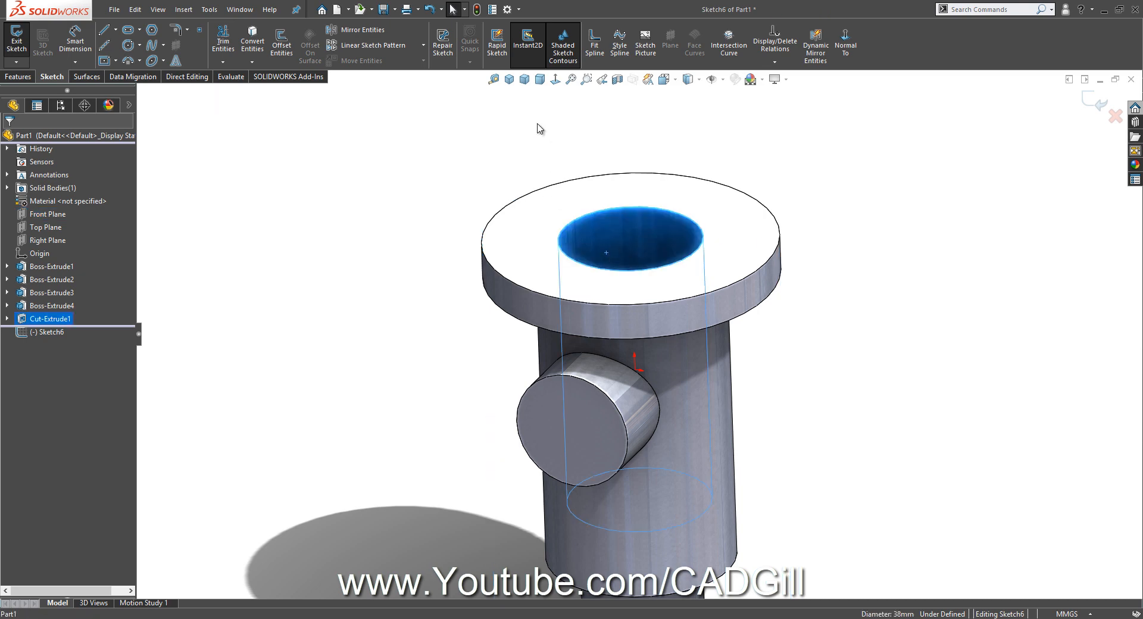
click(830, 340)
middle_drag(830, 340, 821, 367)
click(622, 79)
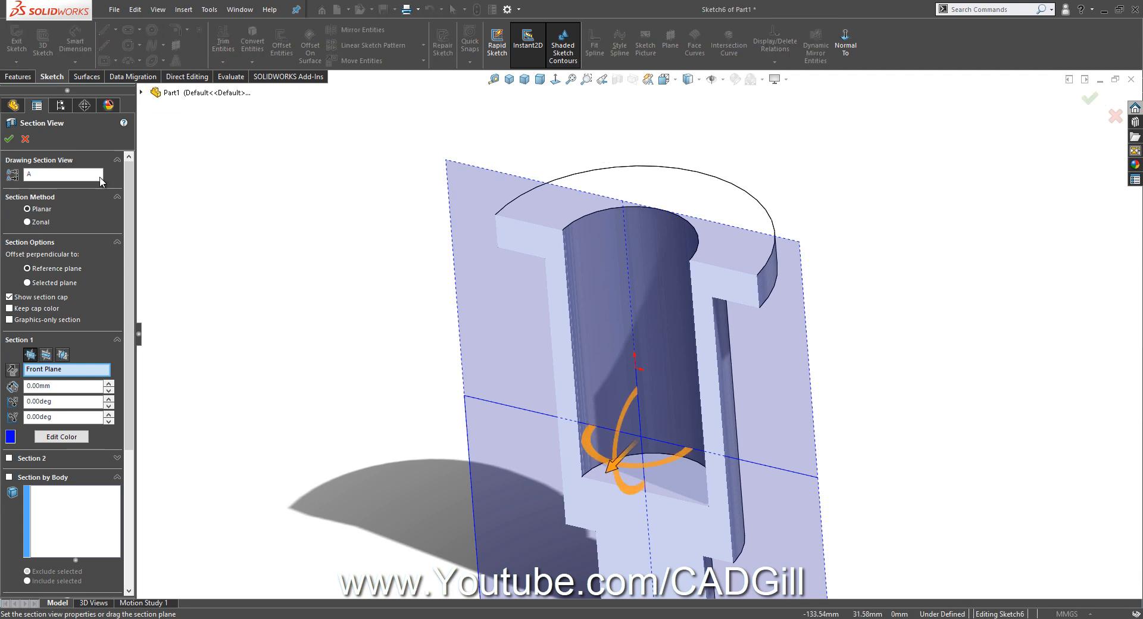
click(9, 139)
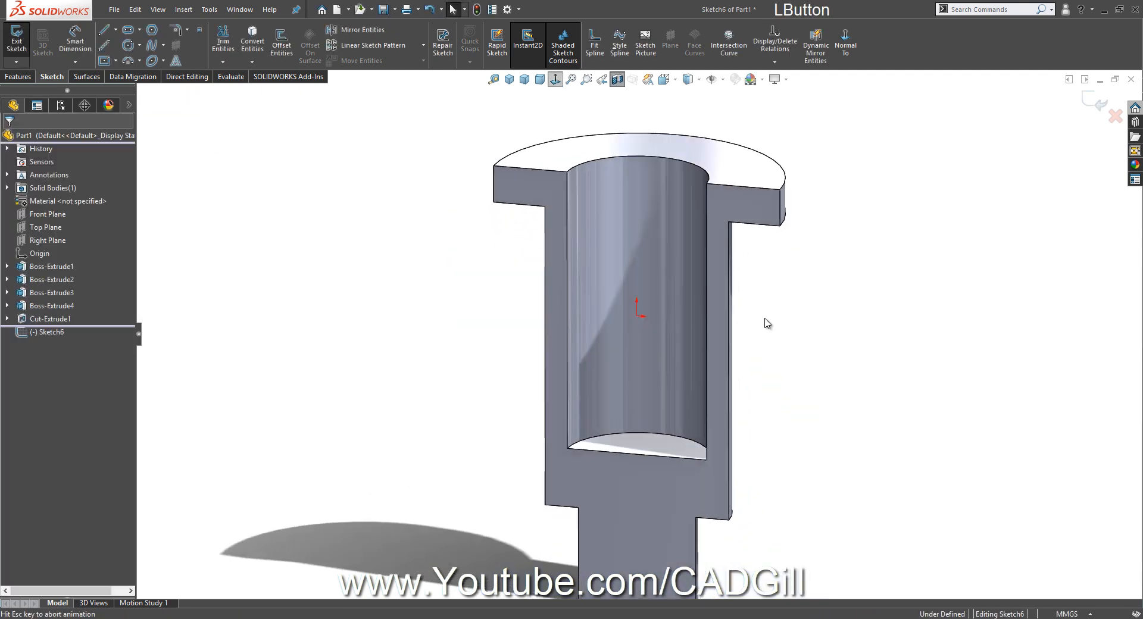
scroll(780, 438, down, 1)
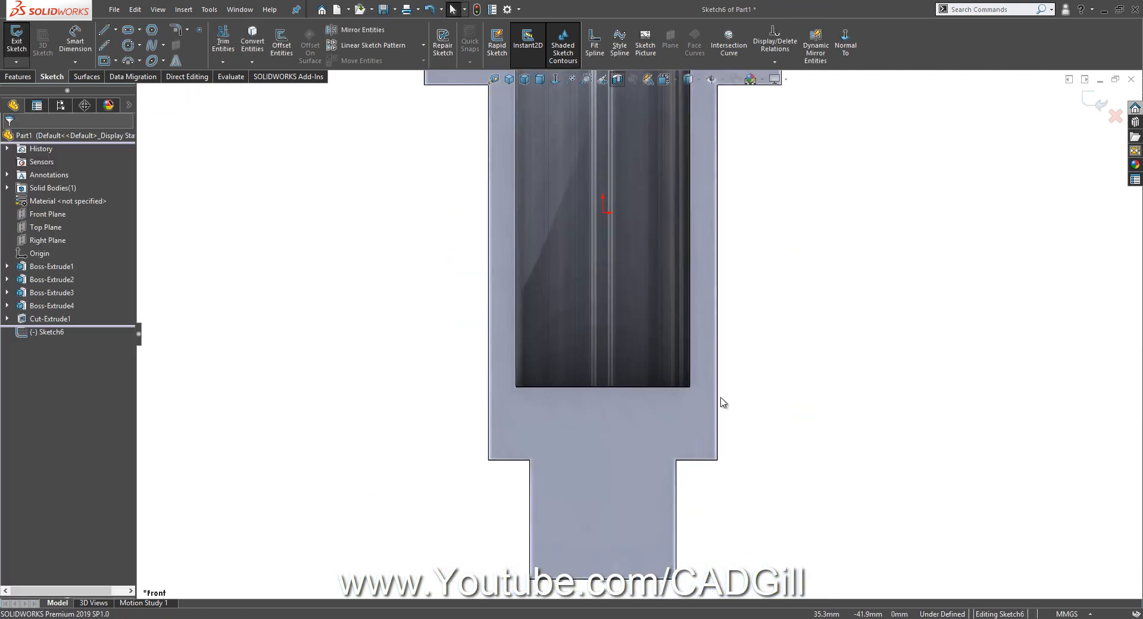
click(106, 37)
right_click(277, 128)
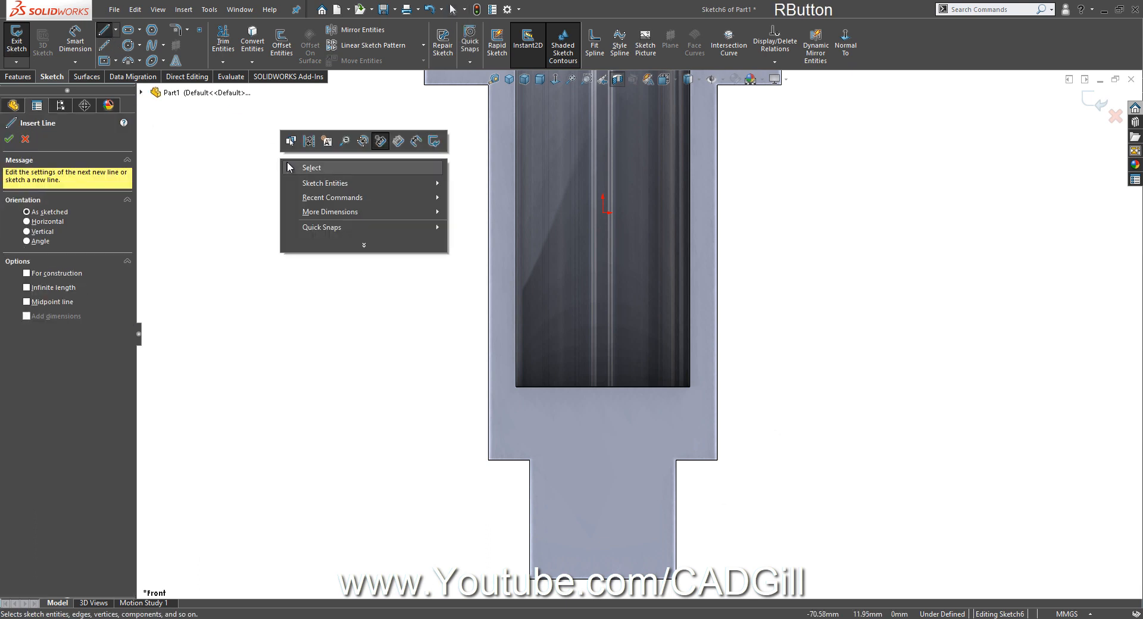
click(290, 168)
Convert the circular edge of the bore's floor into the Front Plane sketch
middle_drag(662, 372, 652, 398)
click(644, 364)
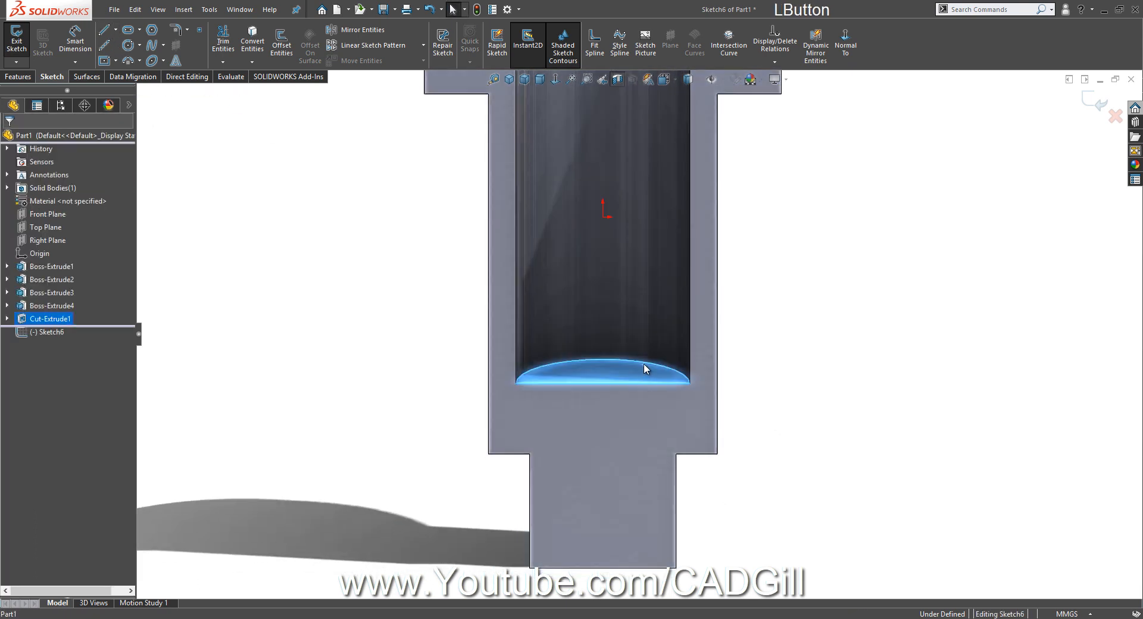
click(645, 362)
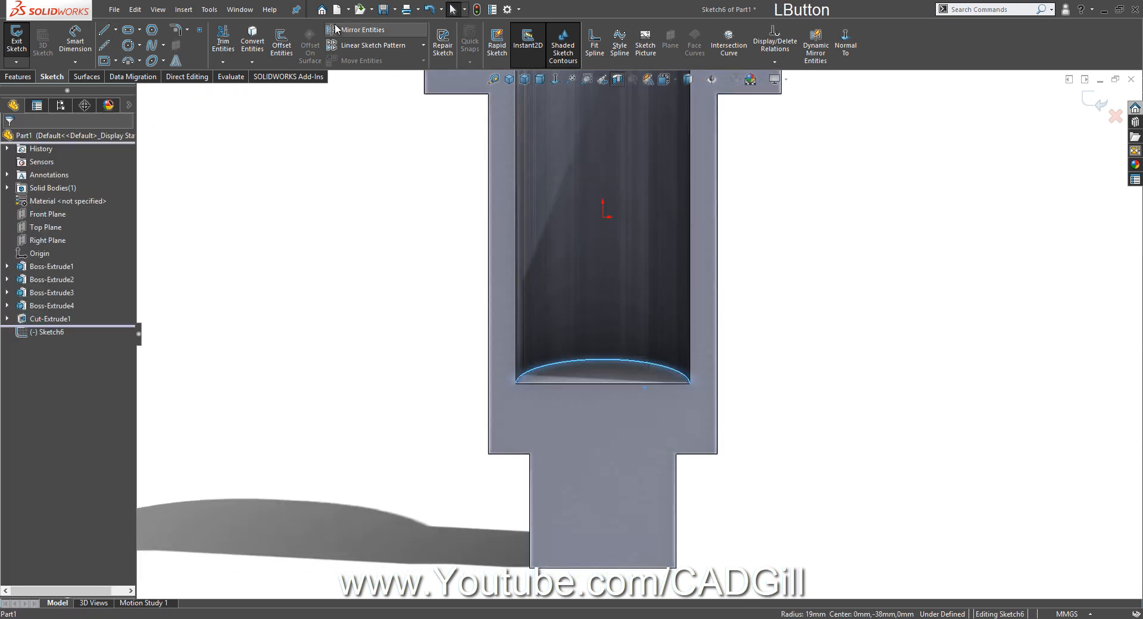
click(258, 42)
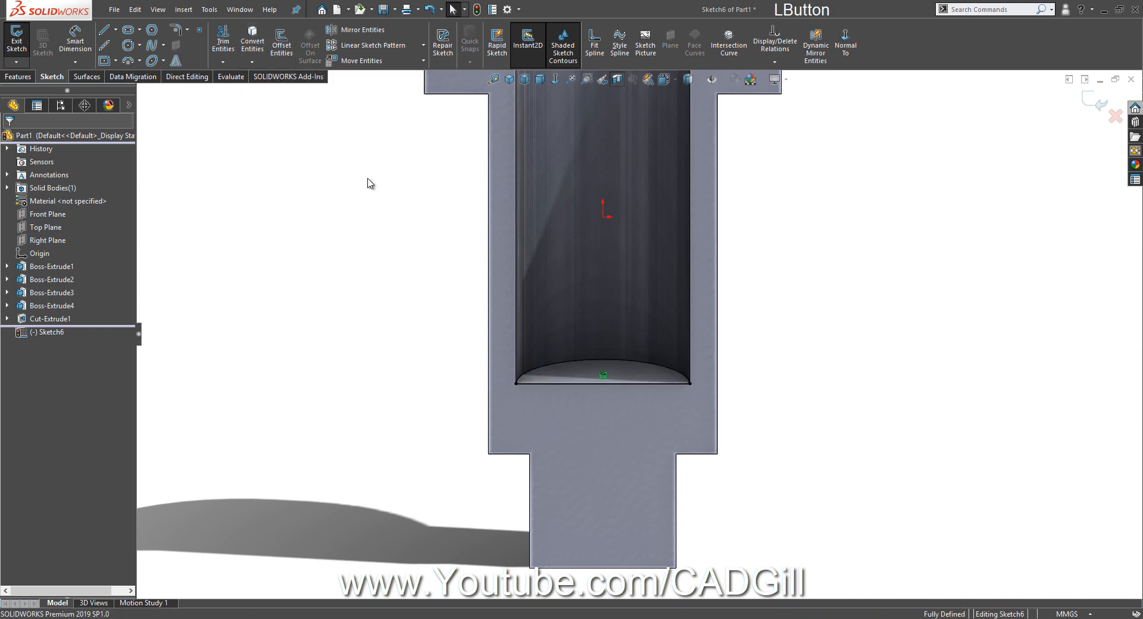
Draw an inward-sloping line about 24.6 mm long down from the bore floor's left corner, a horizontal line to the axis, and a vertical line up past the floor
click(570, 79)
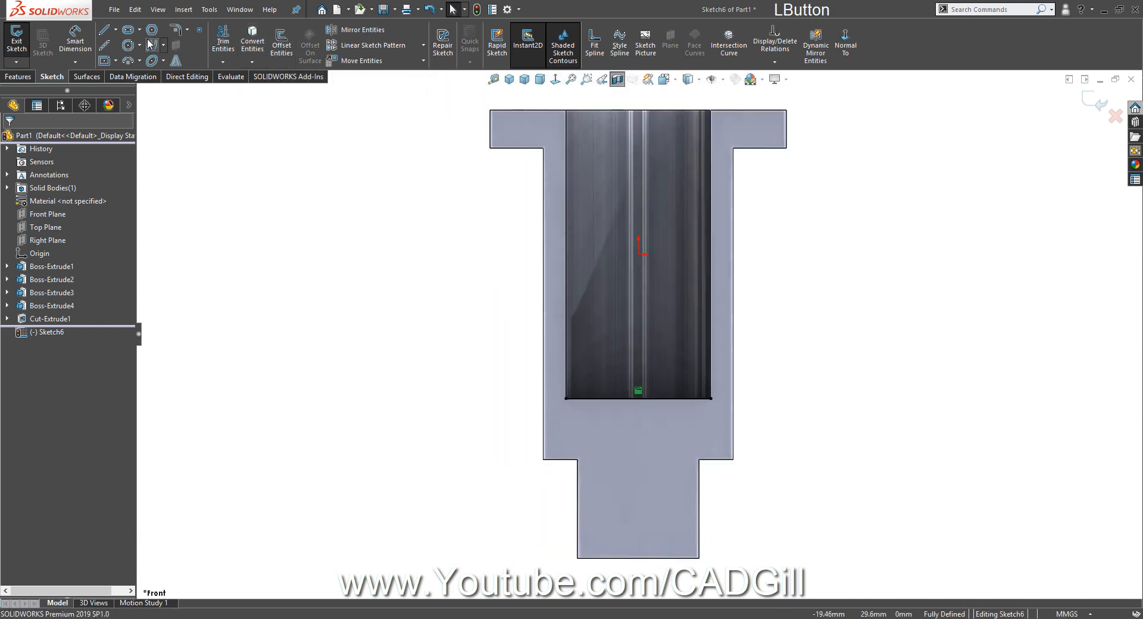
click(103, 31)
scroll(658, 488, down, 3)
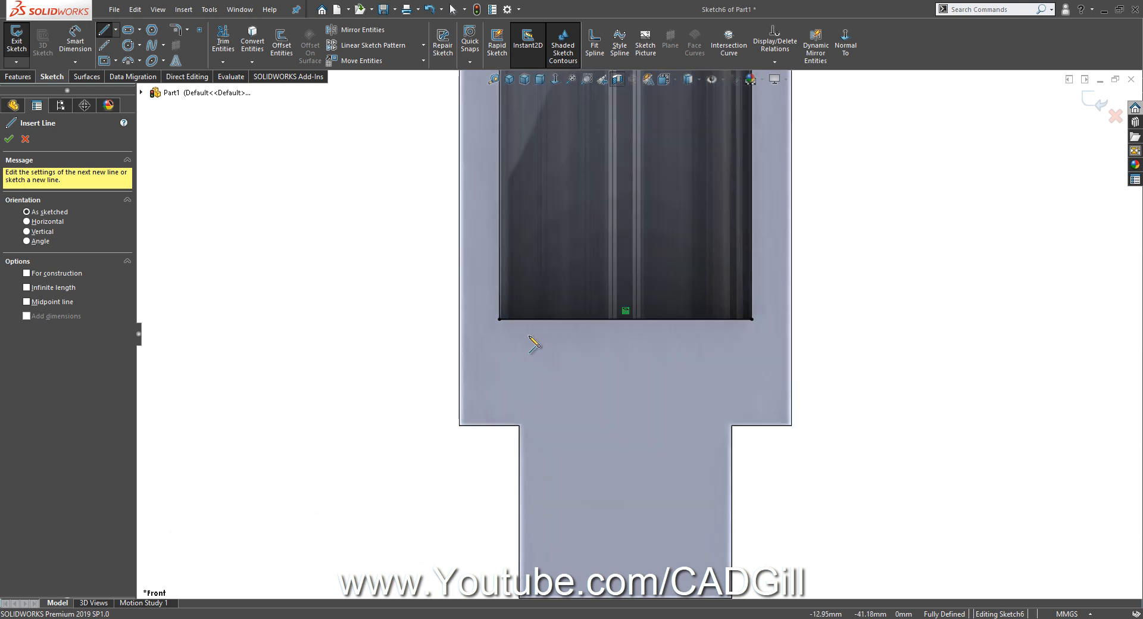
click(499, 320)
click(564, 469)
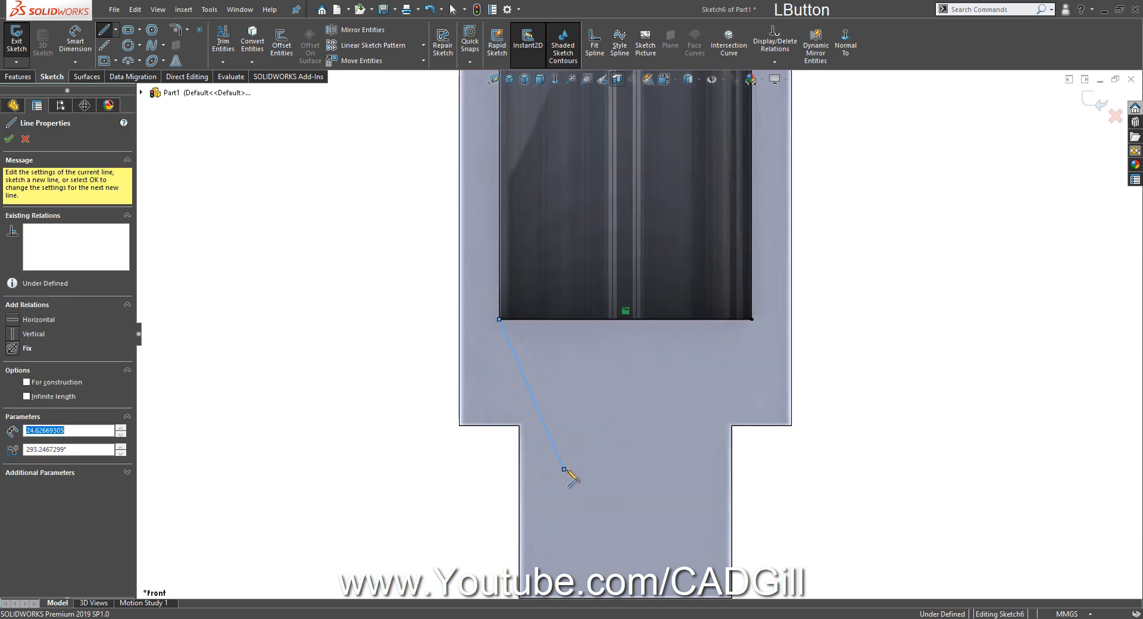
click(625, 470)
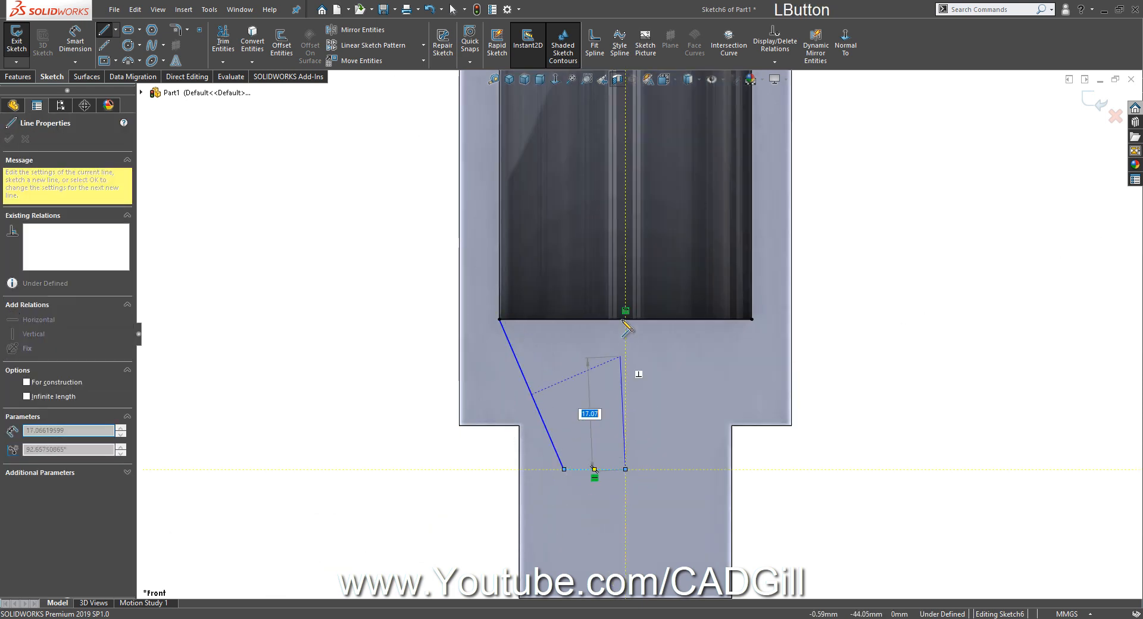
click(626, 284)
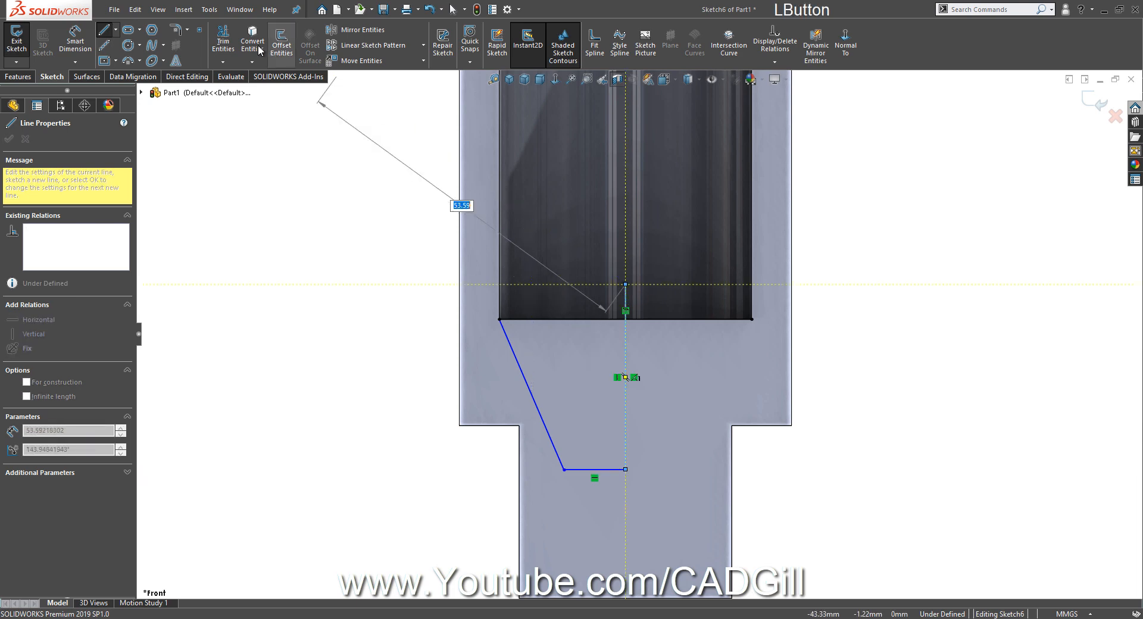
Trim the right half of the converted floor line and the vertical line's excess above it to close the profile
click(231, 43)
mouse_move(672, 338)
mouse_down()
mouse_move(633, 304)
mouse_move(667, 280)
mouse_up()
right_click(668, 281)
click(680, 323)
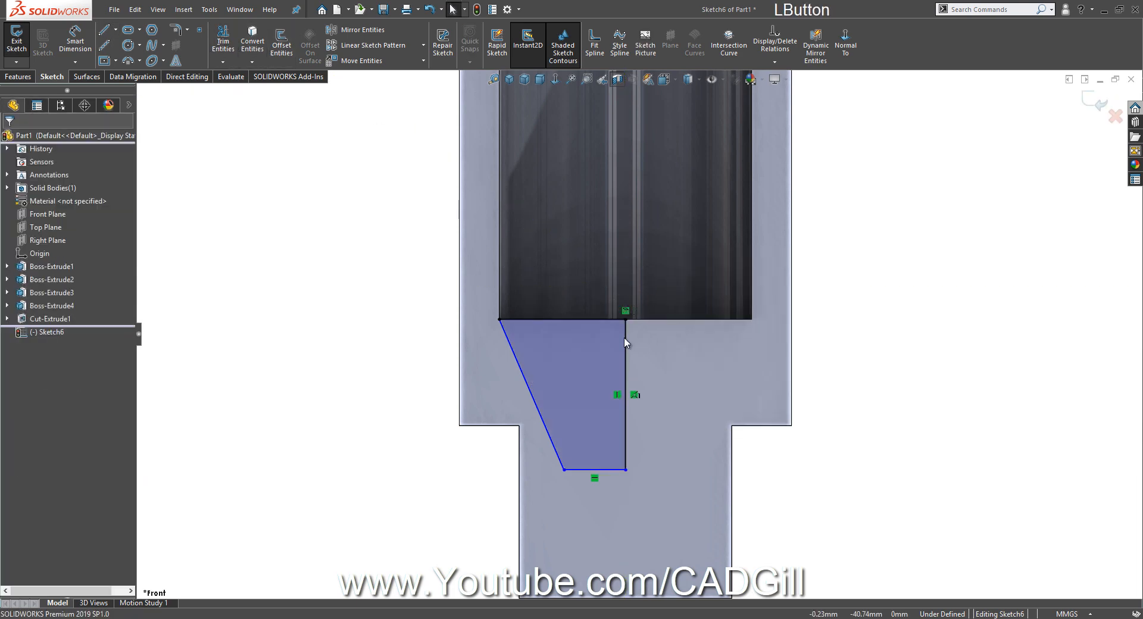
Check the existing relation between the profile's vertical line and the origin
click(626, 339)
scroll(635, 335, up, 5)
scroll(651, 242, down, 2)
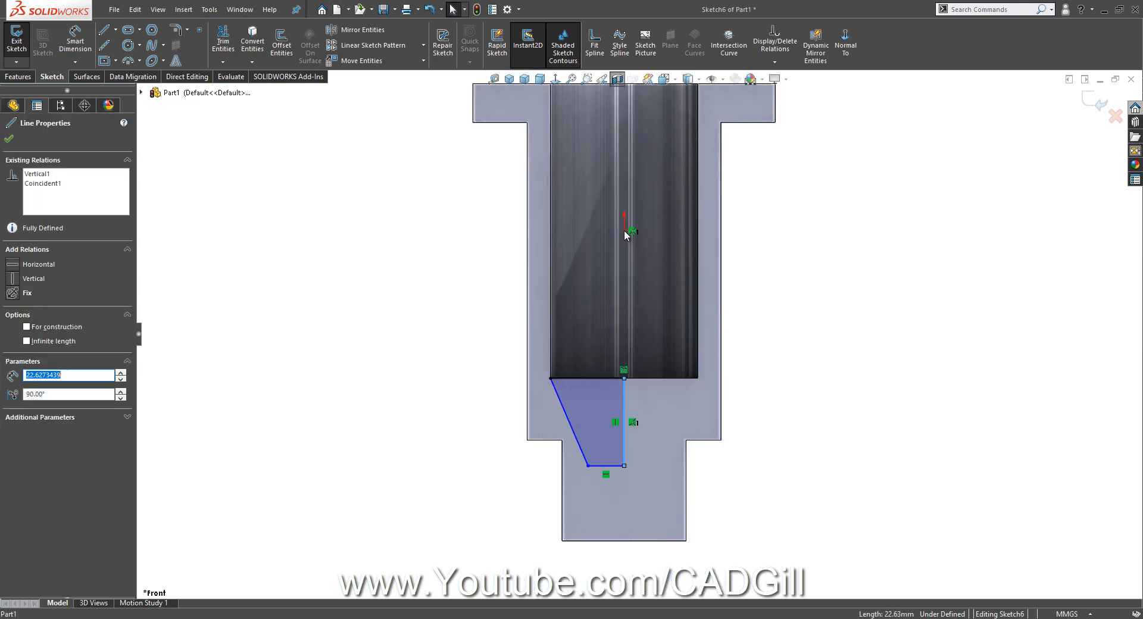
ctrl+click(624, 231)
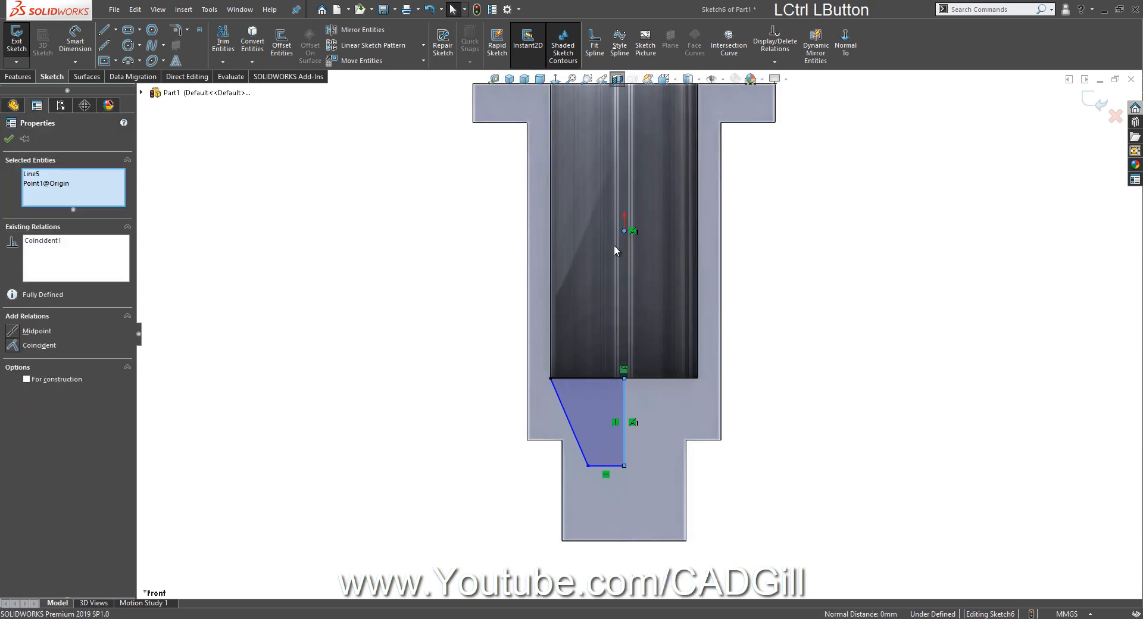
click(259, 339)
scroll(618, 476, down, 1)
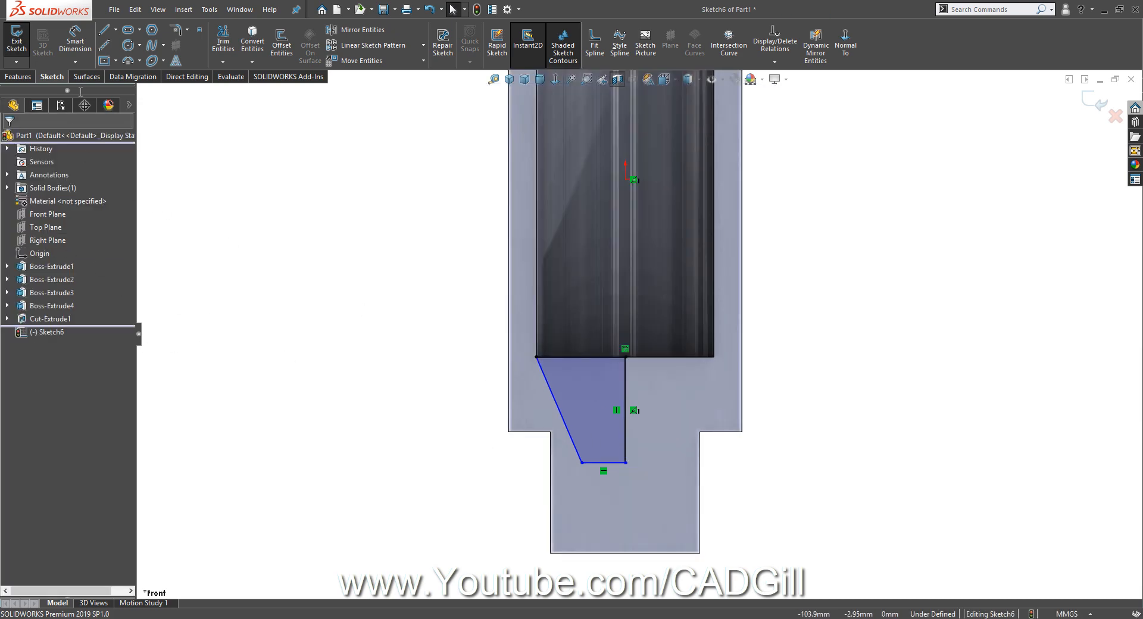
Dimension the profile's bottom line 3 mm below the body's outer shoulder edge
click(75, 43)
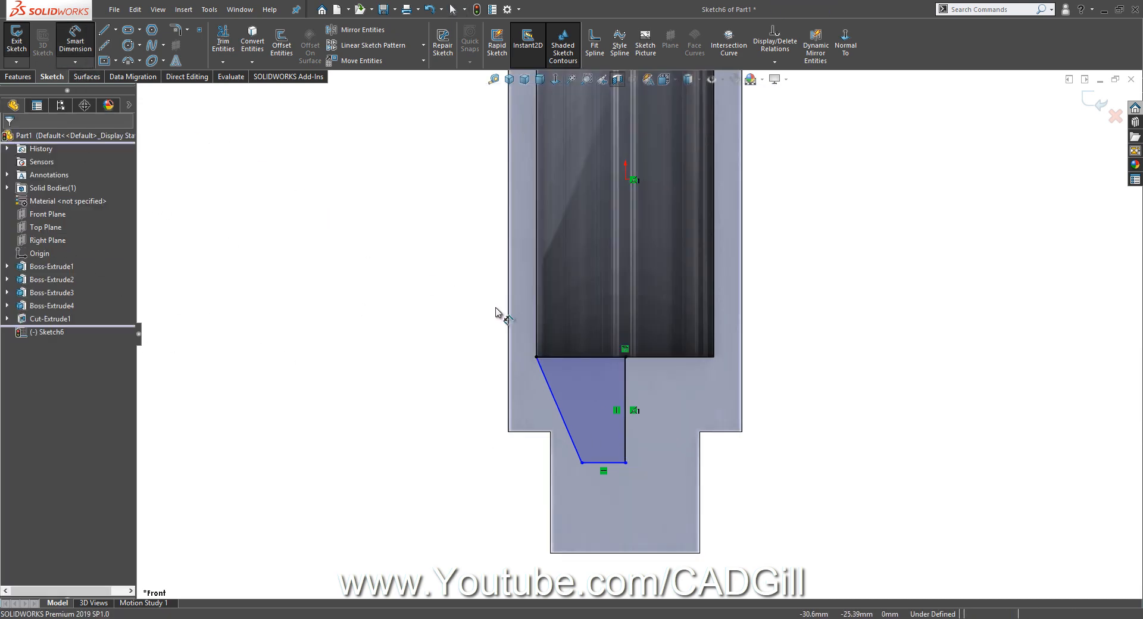
click(591, 463)
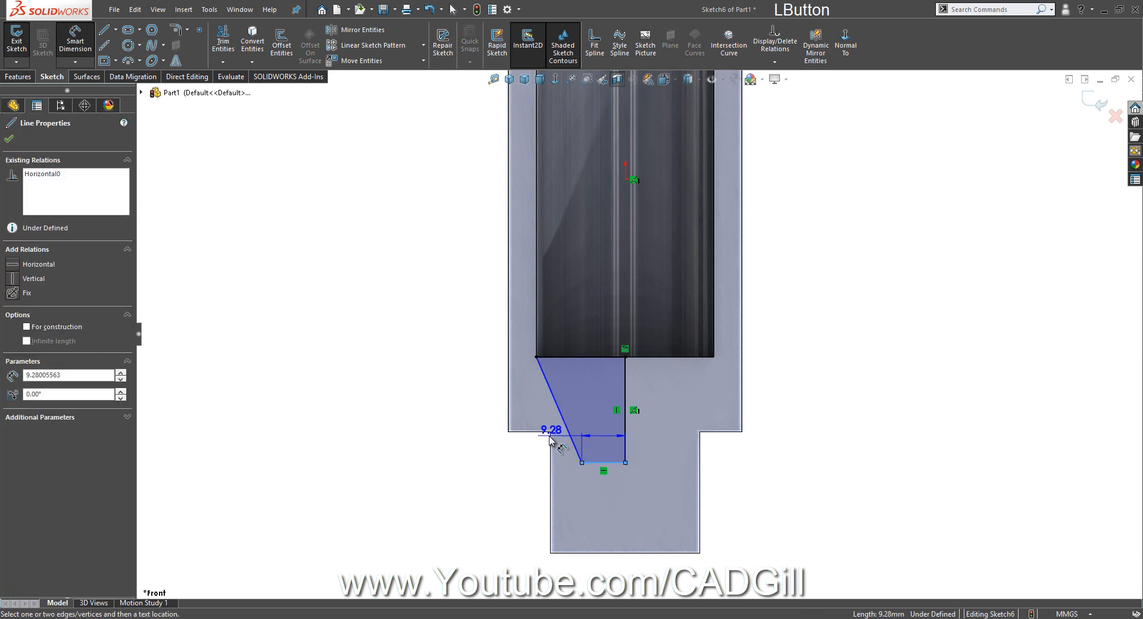
click(477, 437)
text(3)
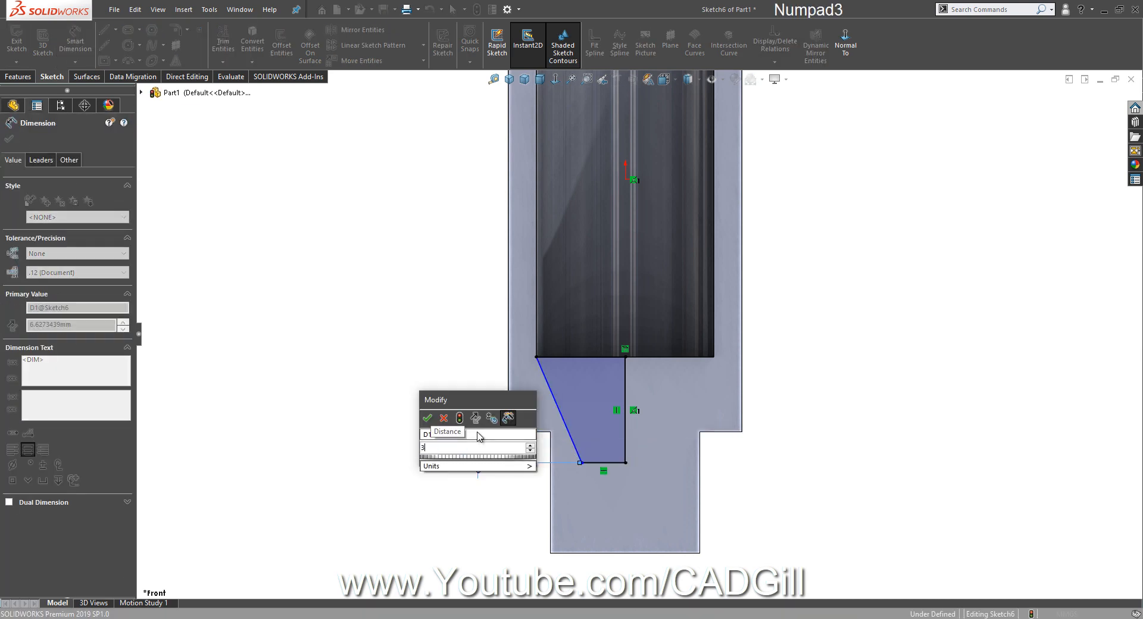
key(Return)
Draw a vertical construction line about 34.4 mm long through the origin along the bore's axis
click(750, 480)
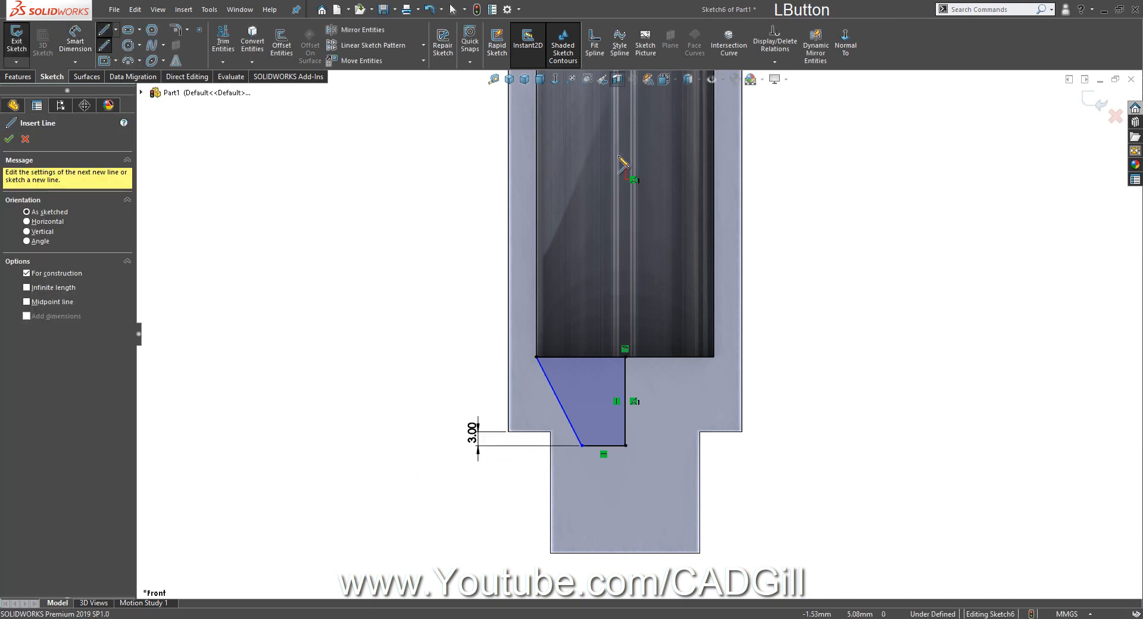
click(625, 147)
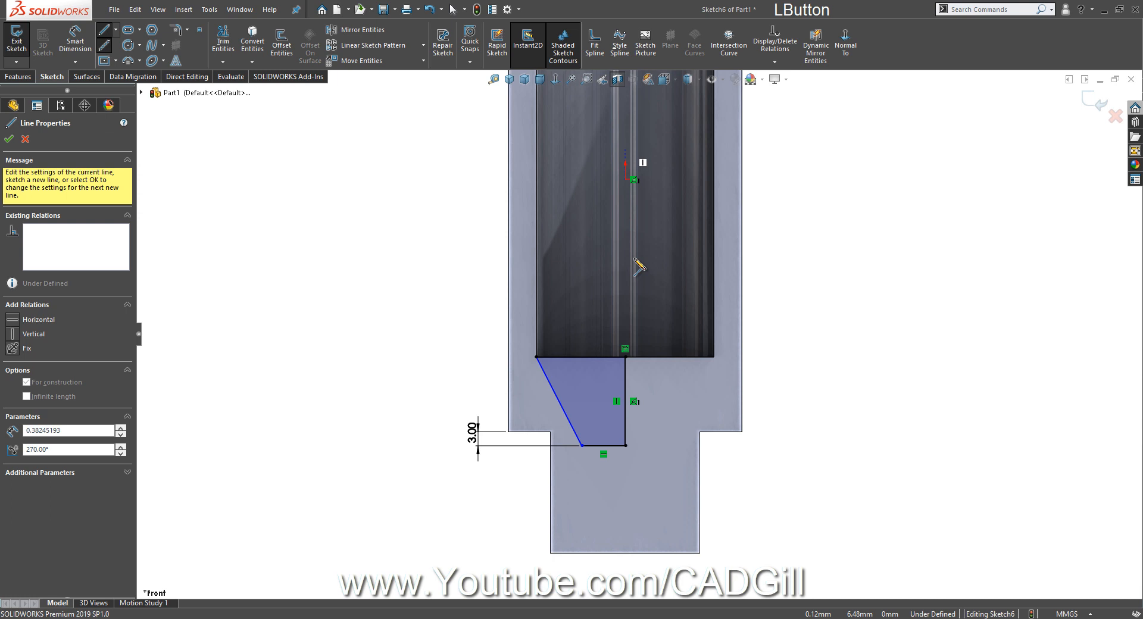
click(626, 308)
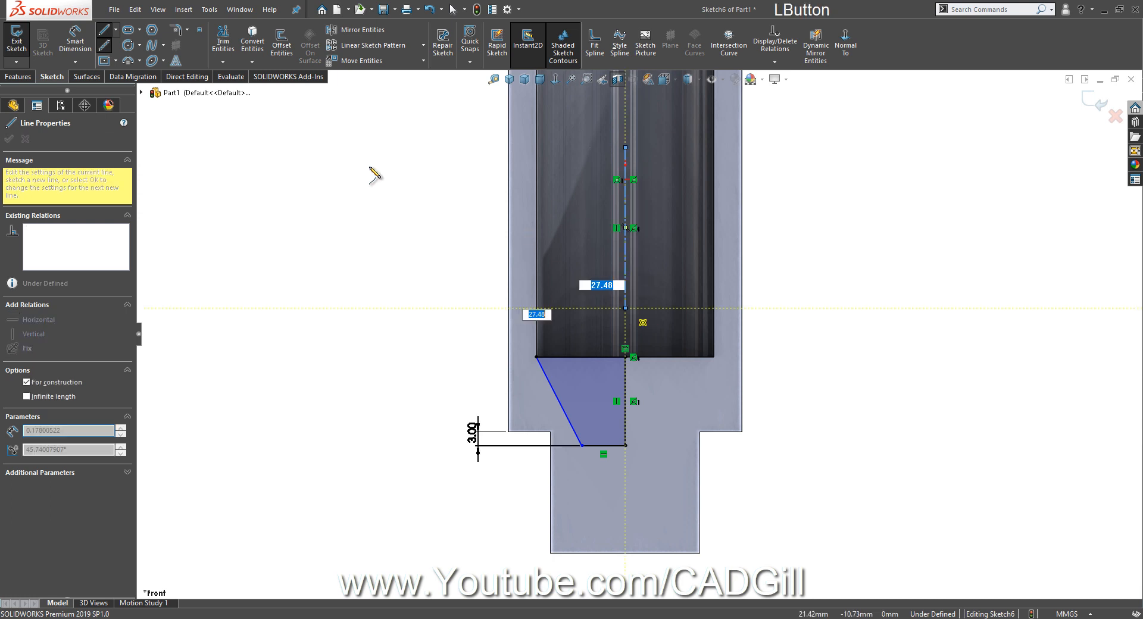
Add a 19 mm diameter dimension from the profile's lower-left corner across the construction line
click(75, 40)
click(582, 446)
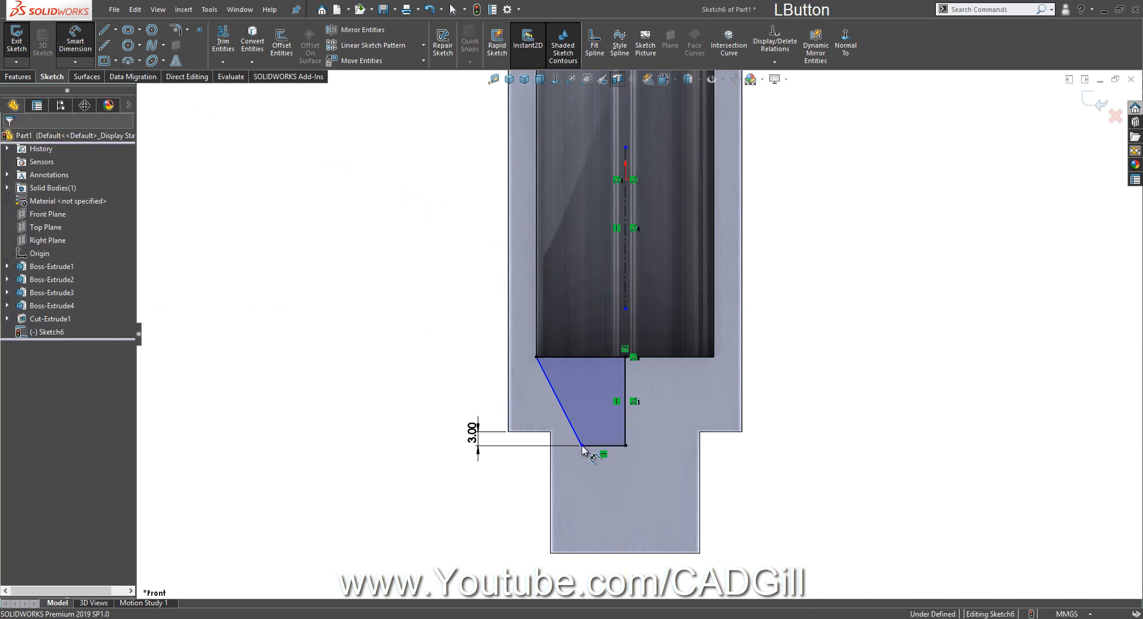
click(625, 300)
right_click(671, 306)
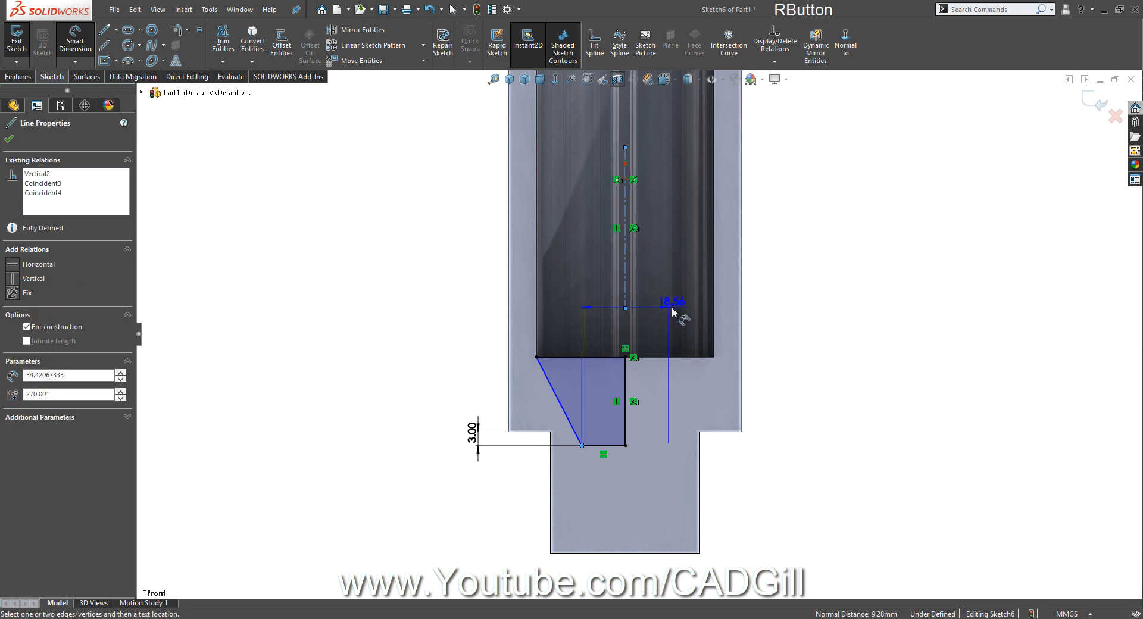
click(623, 487)
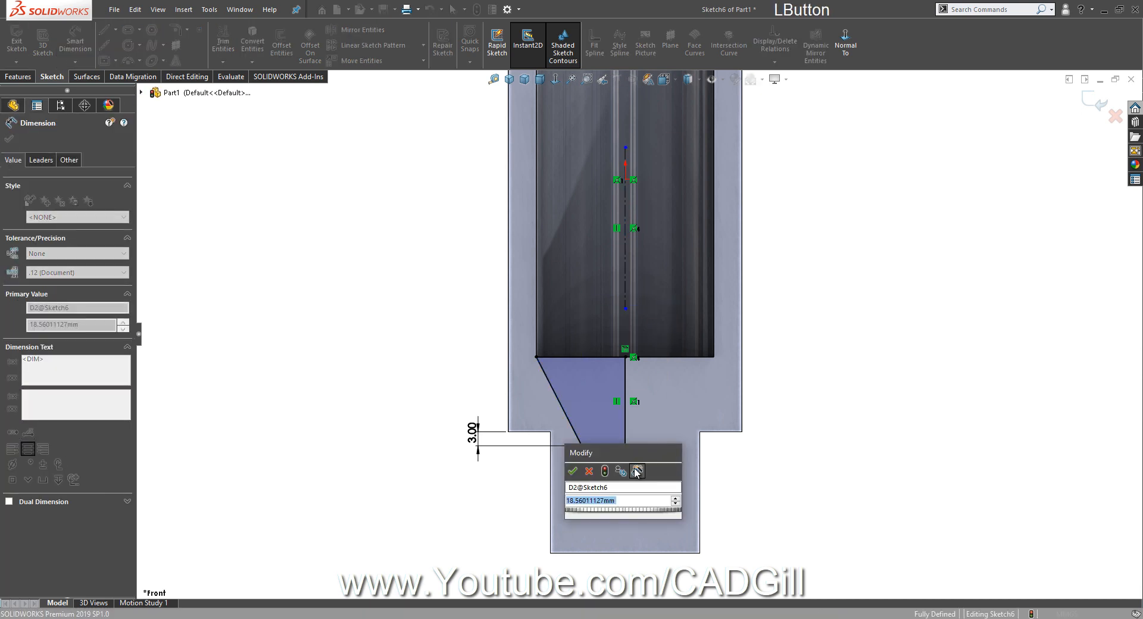
text(18)
key(Return)
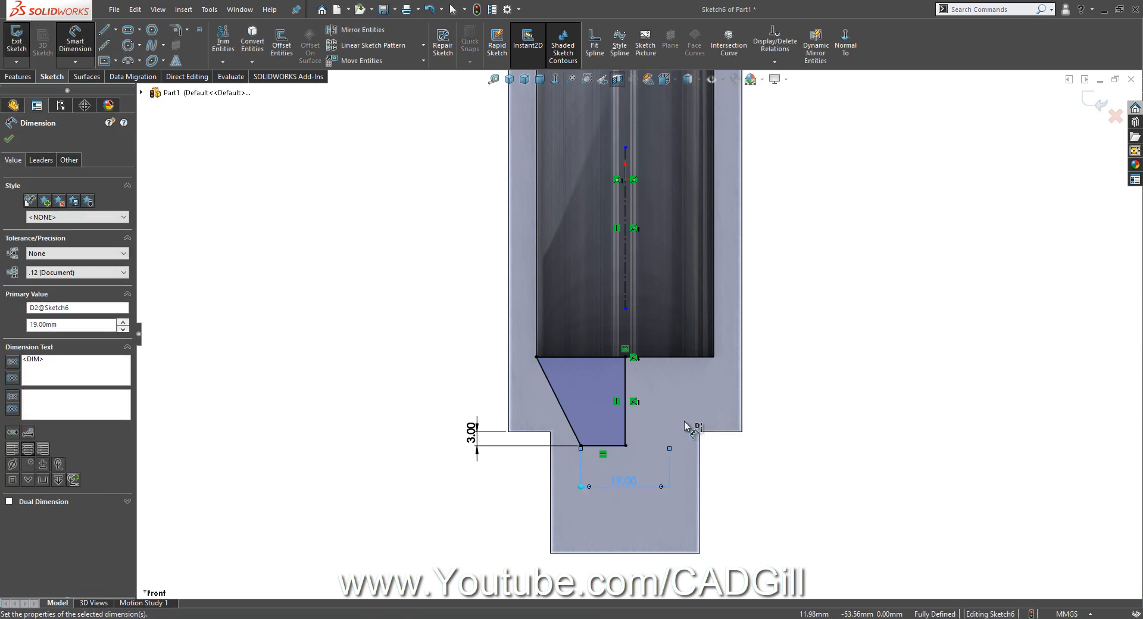
Cut the tapered profile by revolving it 360 degrees about the centerline, and turn off the section view
middle_drag(689, 429, 629, 423)
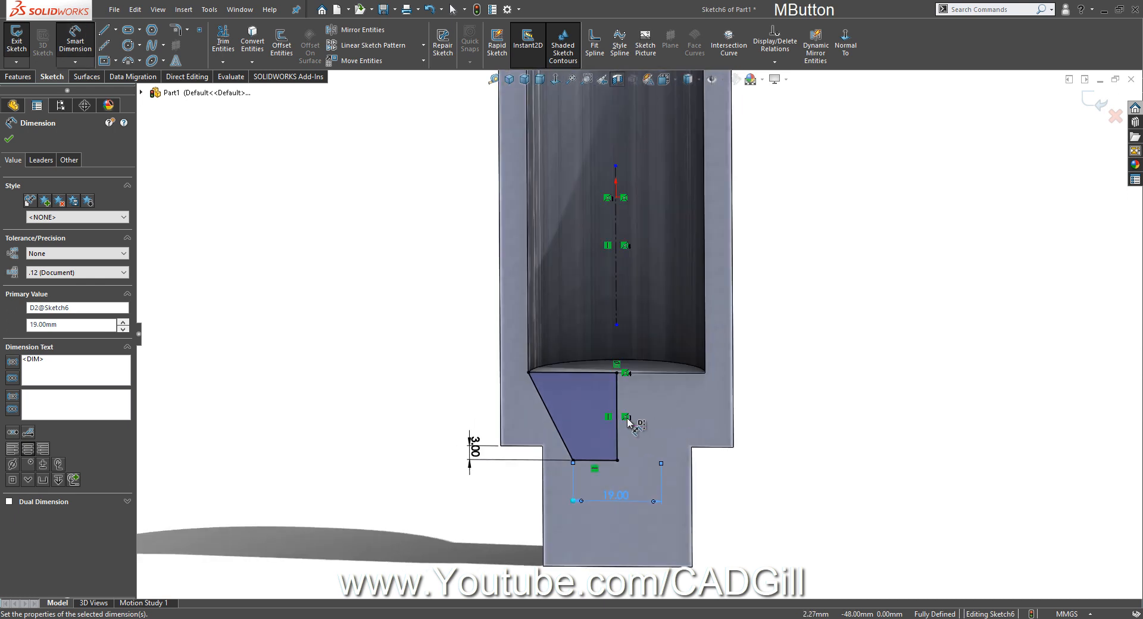
click(28, 80)
click(241, 43)
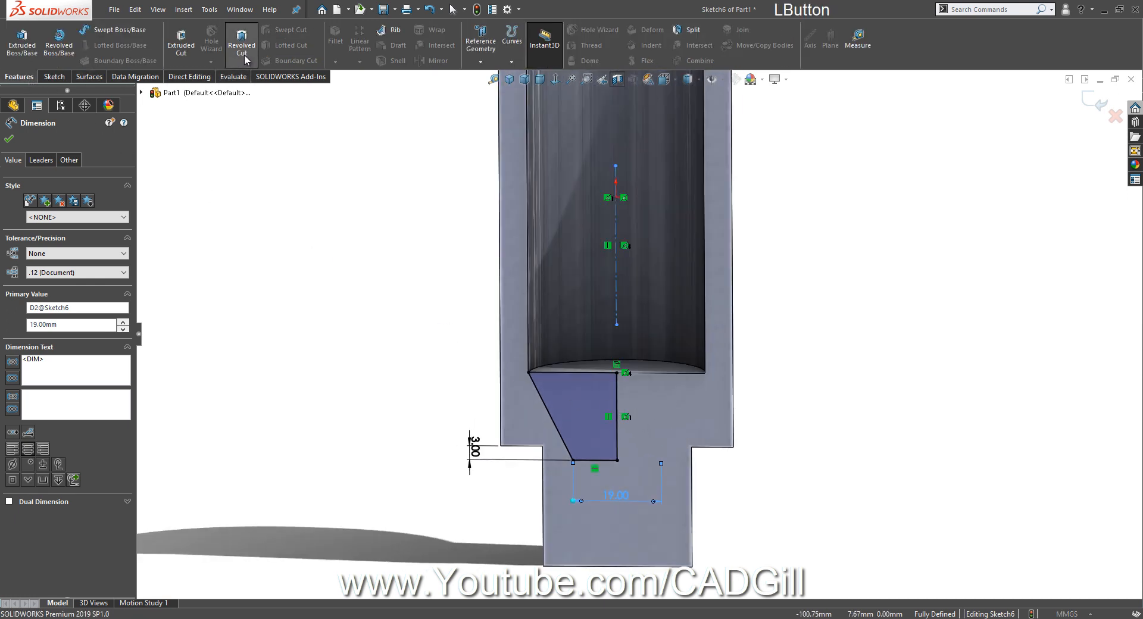
middle_drag(624, 405, 578, 398)
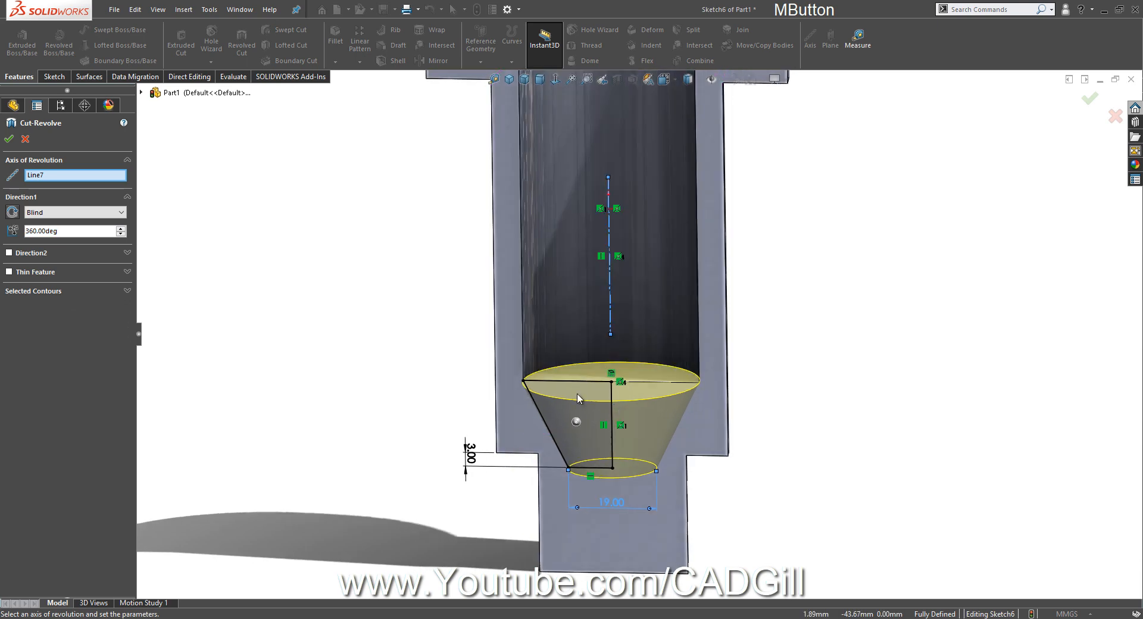
click(9, 139)
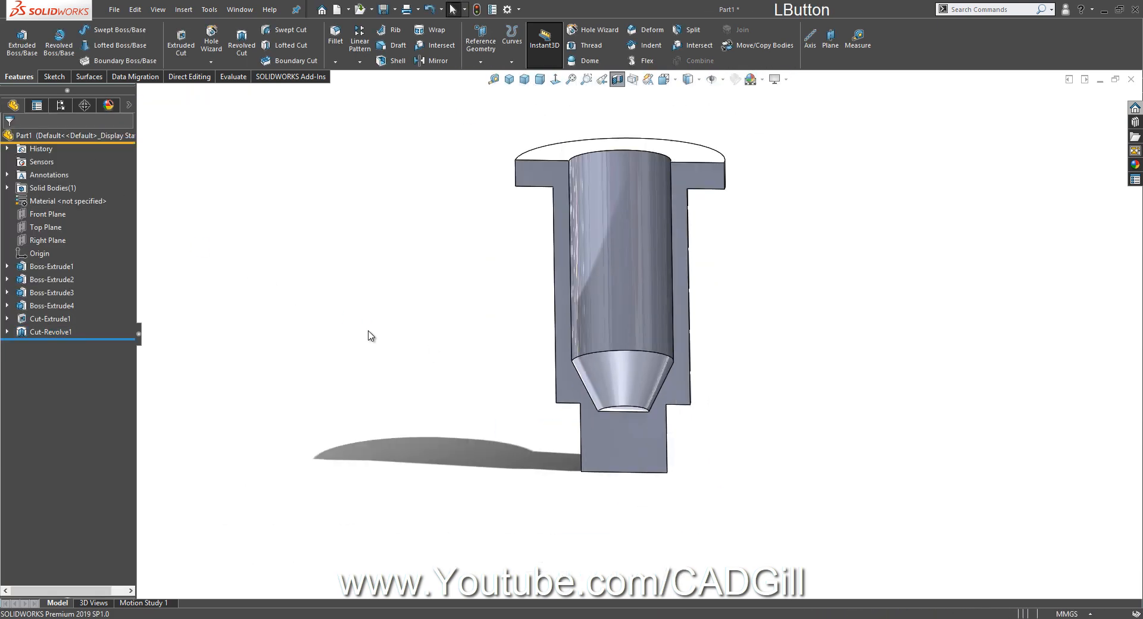
click(618, 80)
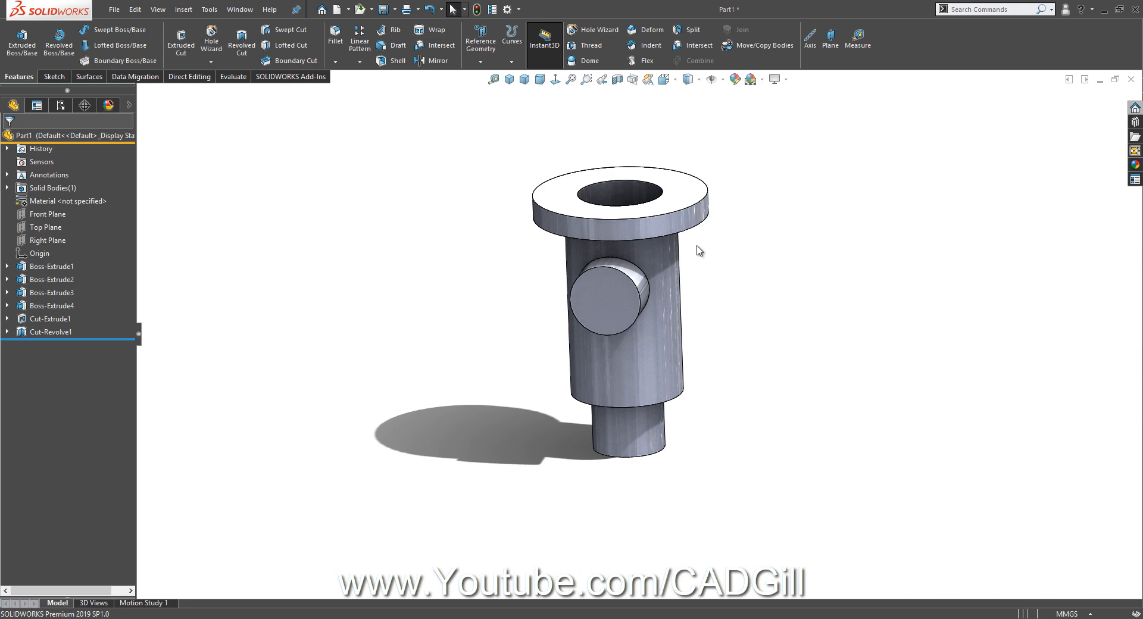
Start a Hole Wizard ISO tapped hole and set its size to M16x1.5
scroll(699, 250, down, 4)
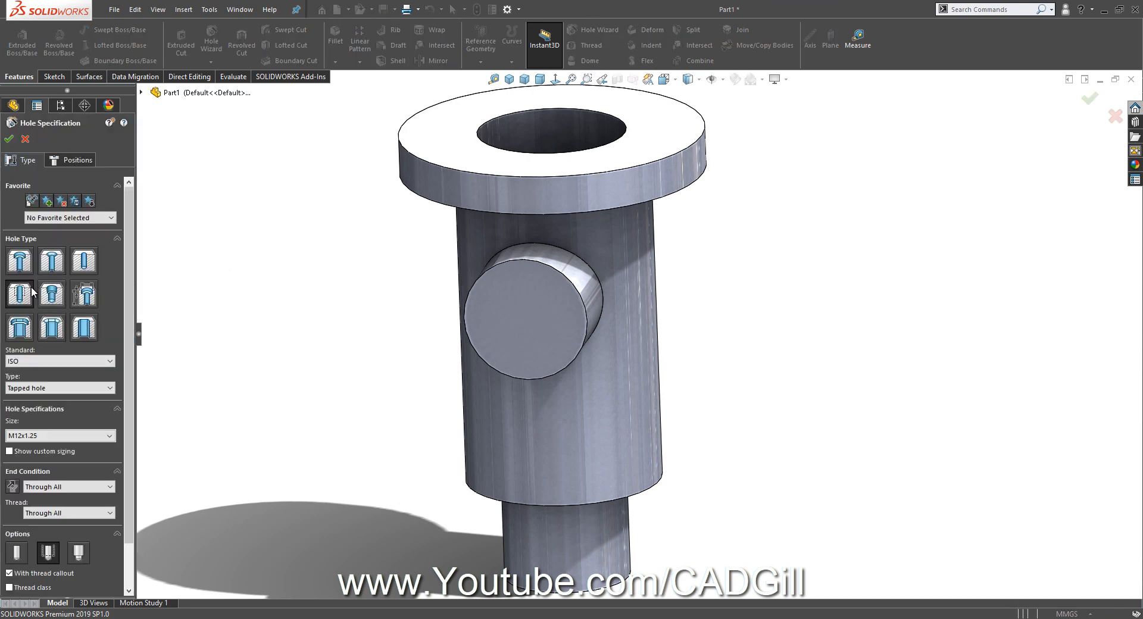
click(41, 435)
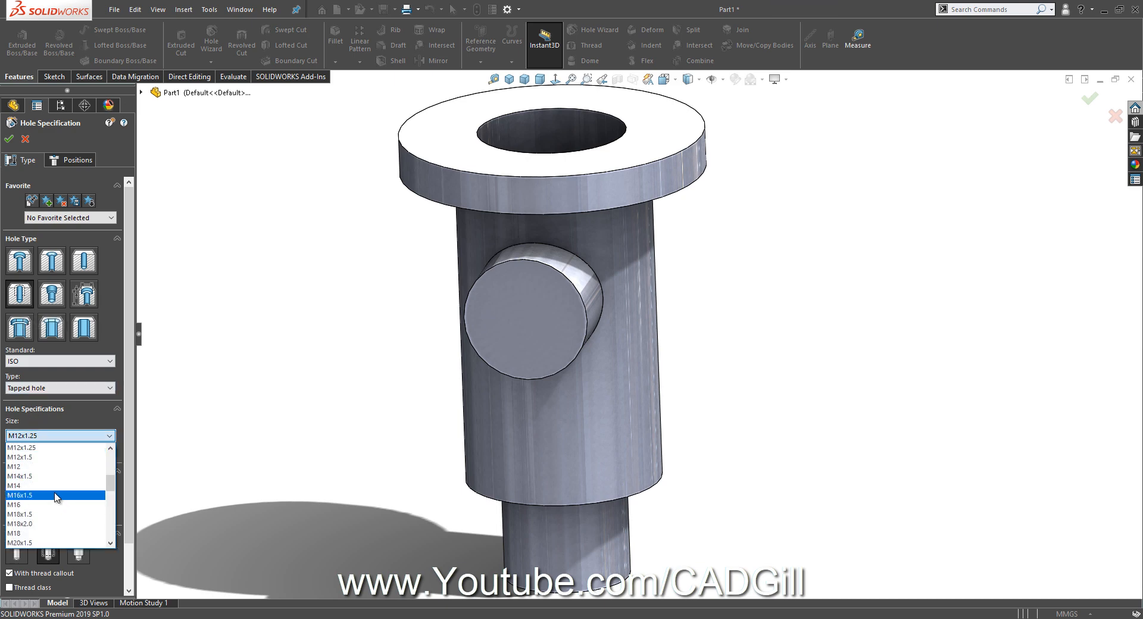
click(57, 496)
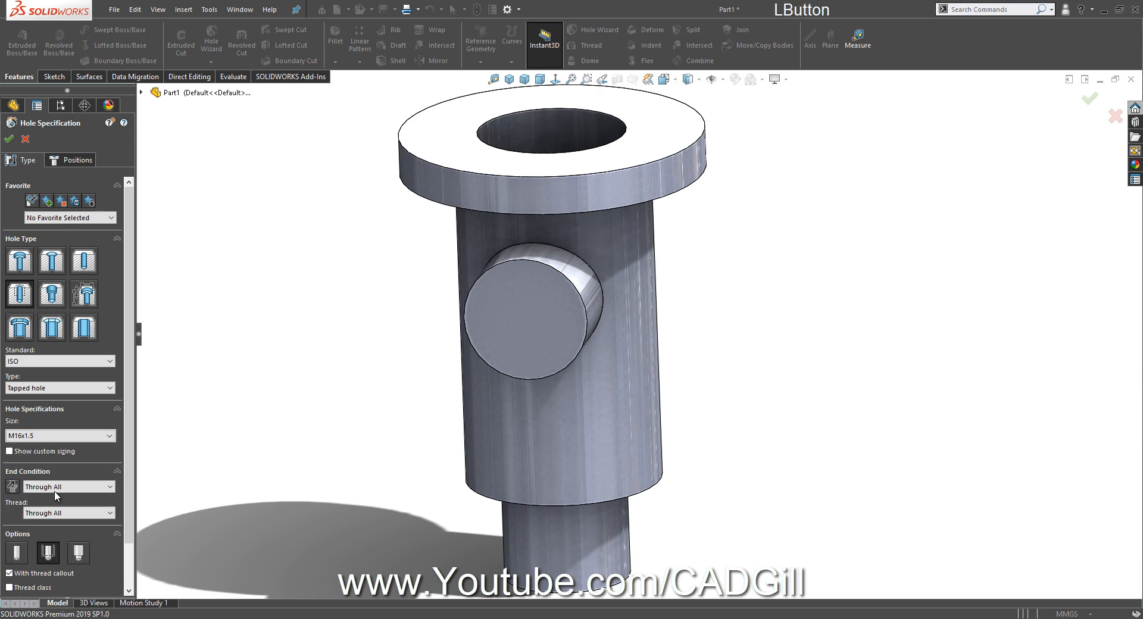
drag(128, 417, 81, 468)
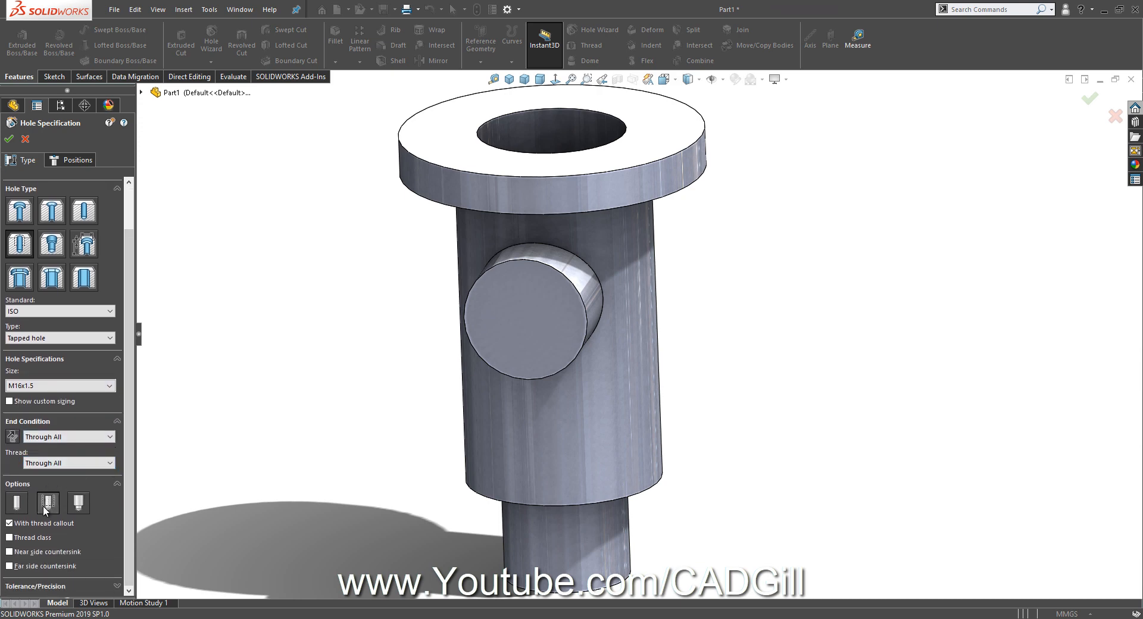
Place the tapped hole at the center of the side boss's end face
click(62, 162)
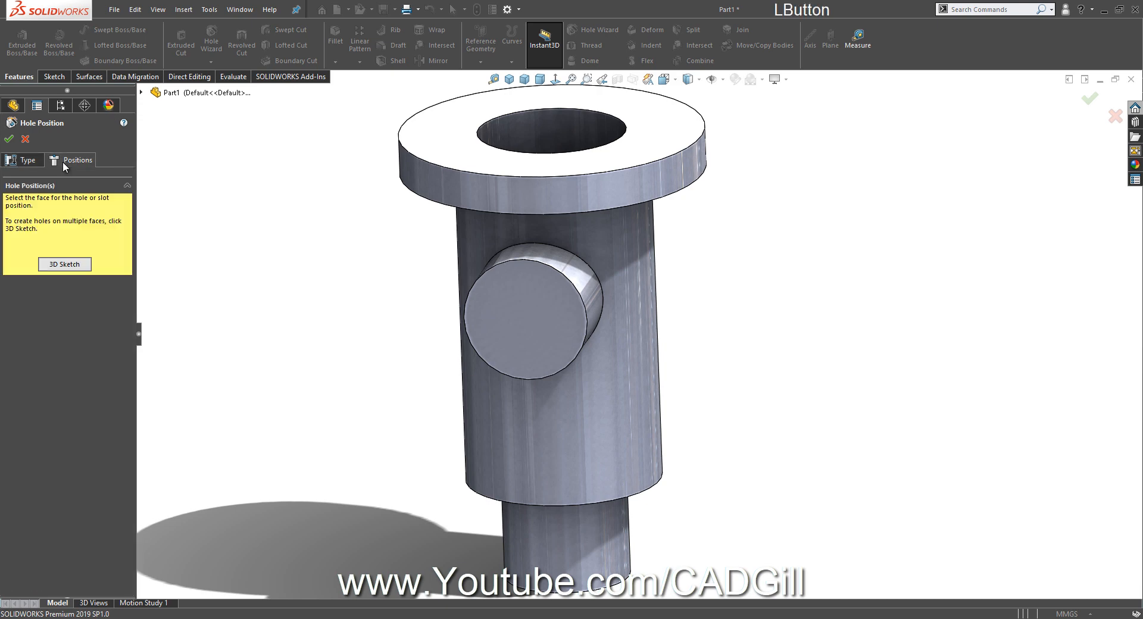
click(534, 300)
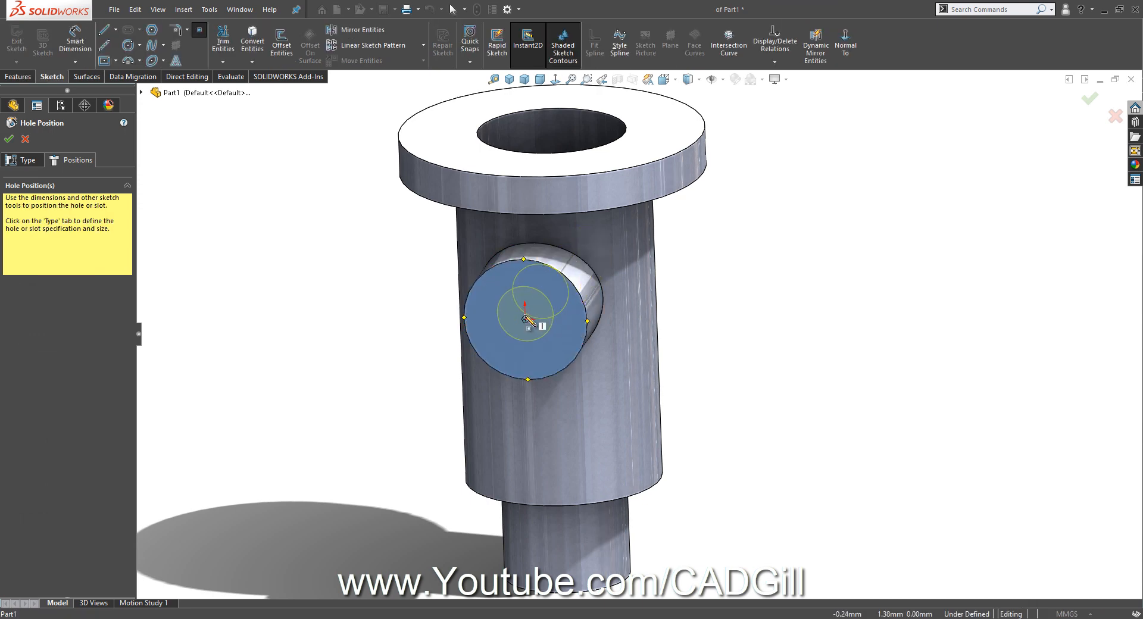
click(526, 320)
middle_click(577, 341)
middle_drag(573, 334, 551, 431)
Set the M16x1.5 hole's end condition to Up To Next and create the hole
click(33, 159)
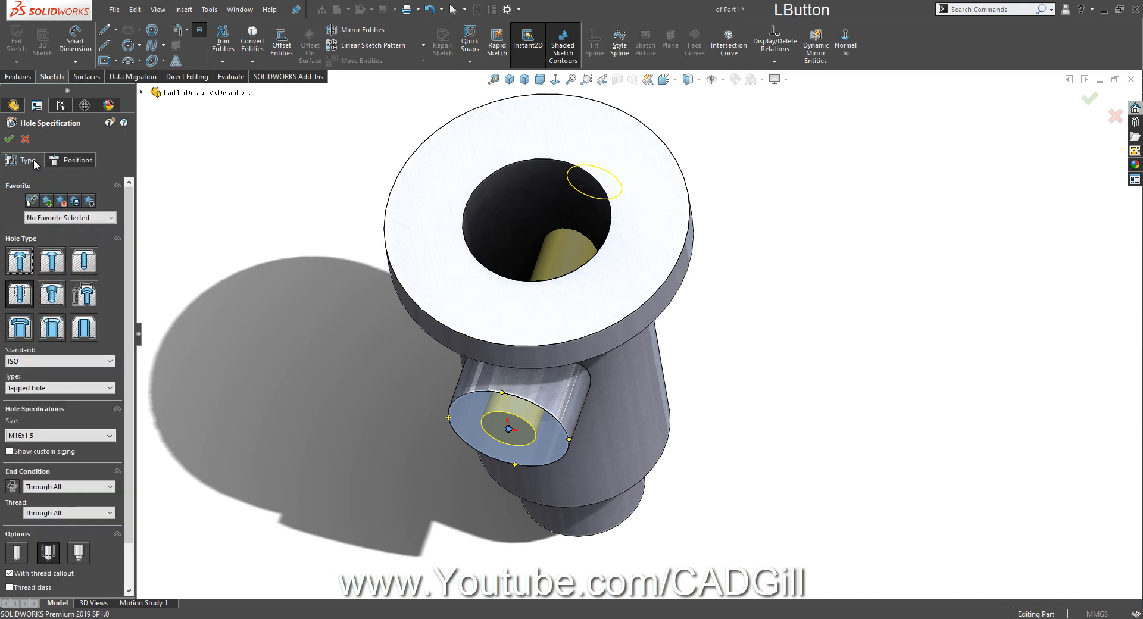
click(62, 488)
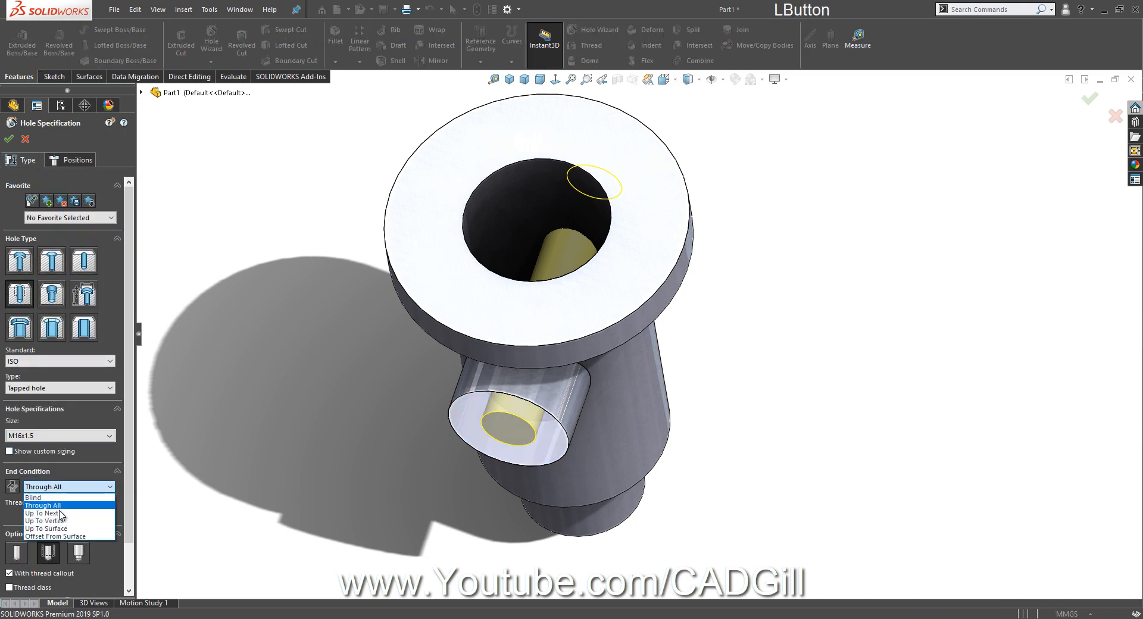
click(59, 513)
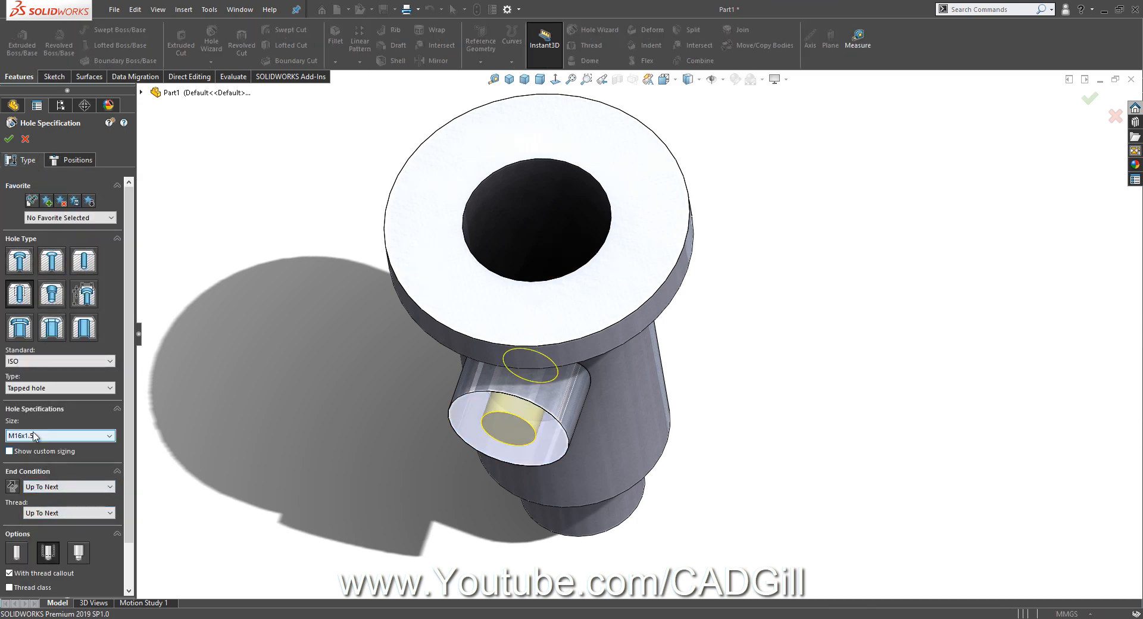
click(9, 138)
scroll(370, 367, up, 3)
middle_drag(369, 367, 340, 209)
scroll(570, 432, down, 5)
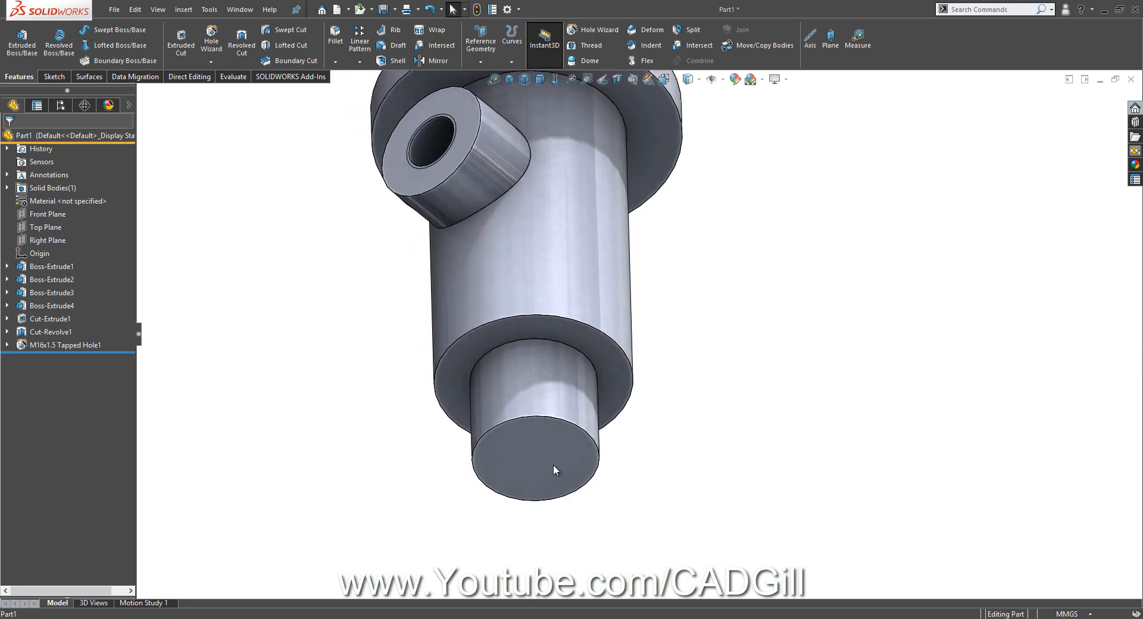
middle_drag(552, 463, 544, 434)
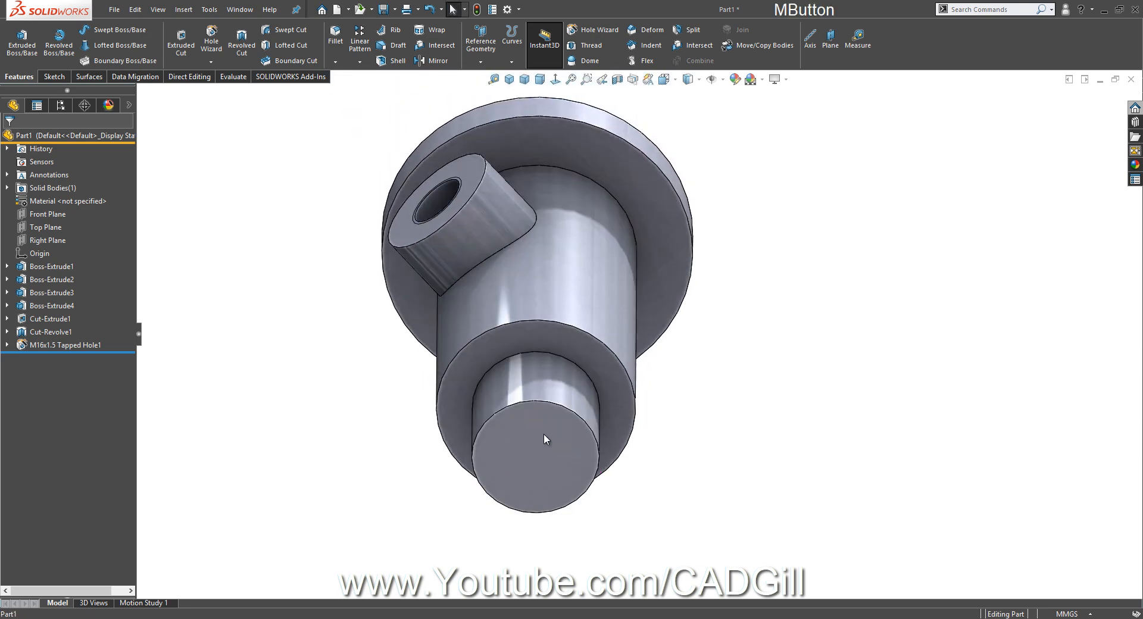
click(544, 435)
click(596, 407)
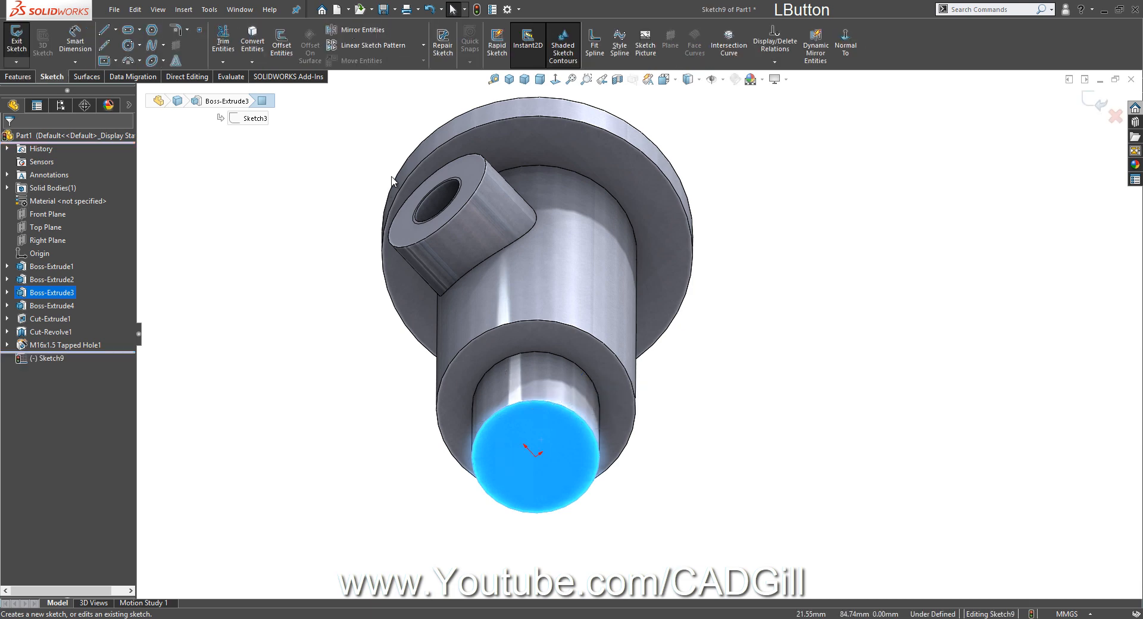
click(1089, 95)
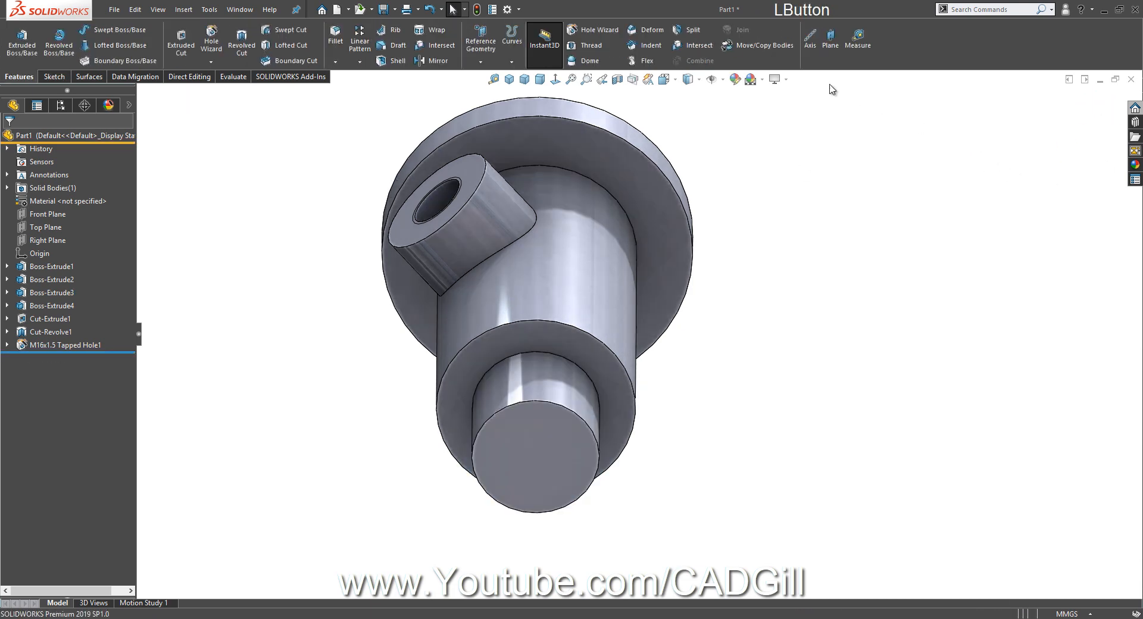
Start another Hole Wizard ISO tapped hole and set its size to M12x1.25
click(606, 28)
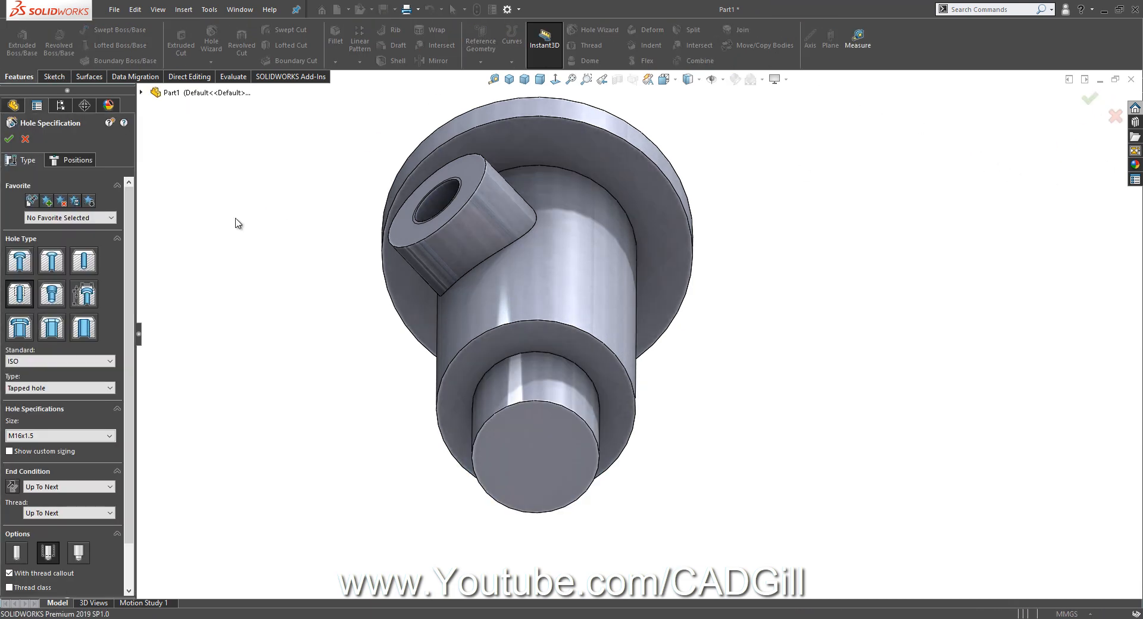
click(70, 440)
scroll(66, 472, up, 2)
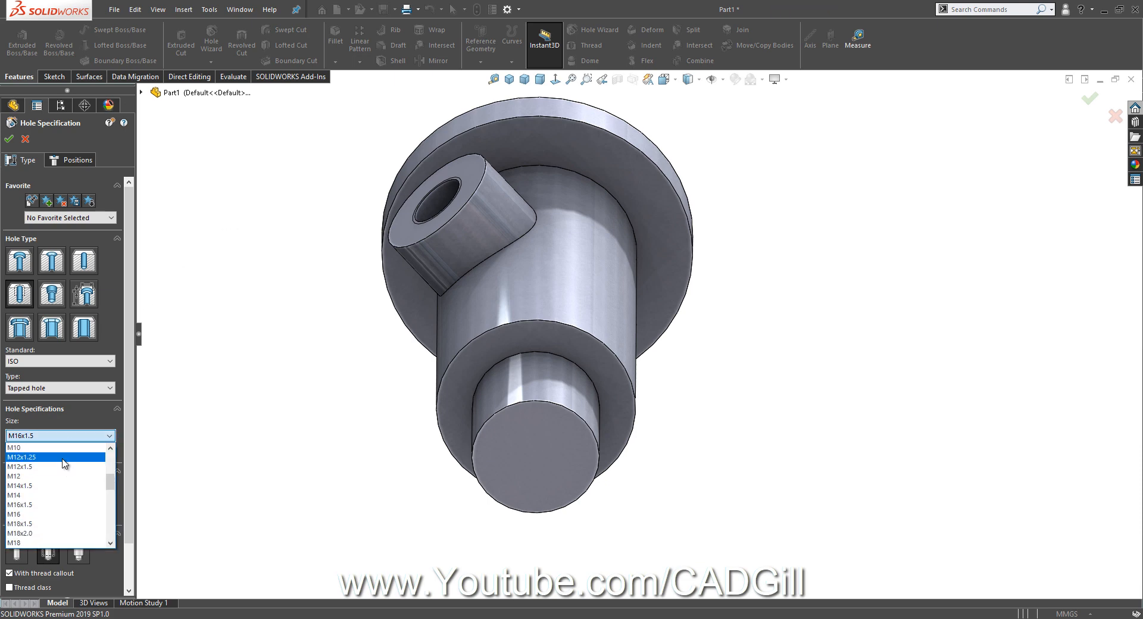
click(64, 457)
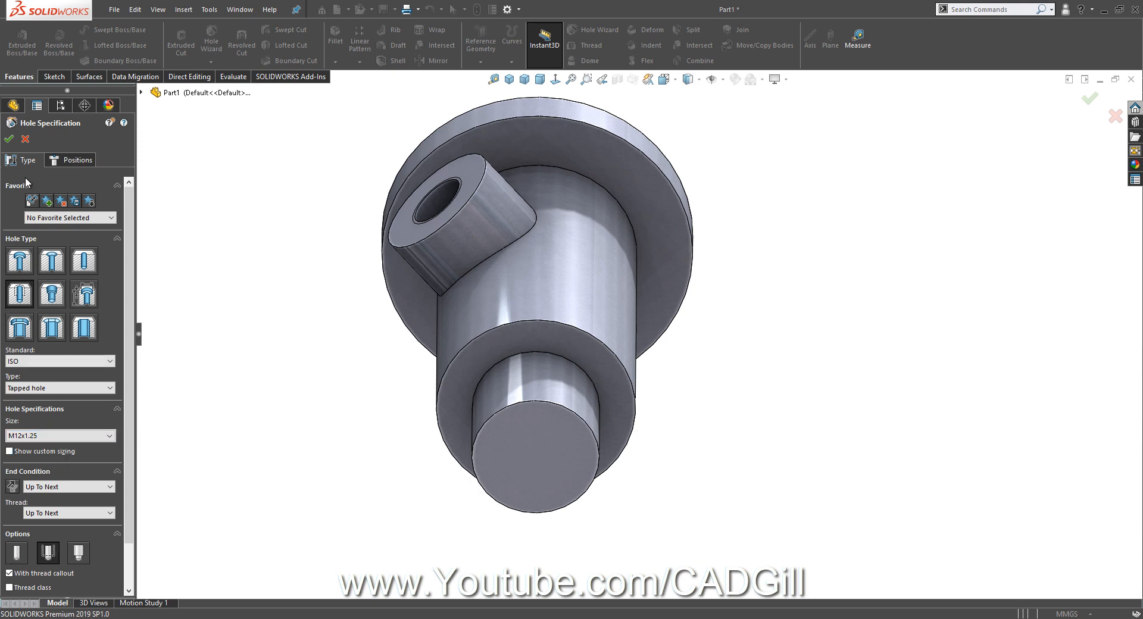
Place the M12x1.25 tapped hole at the center of the lower end face and create it with end condition Up To Next
click(57, 158)
click(531, 438)
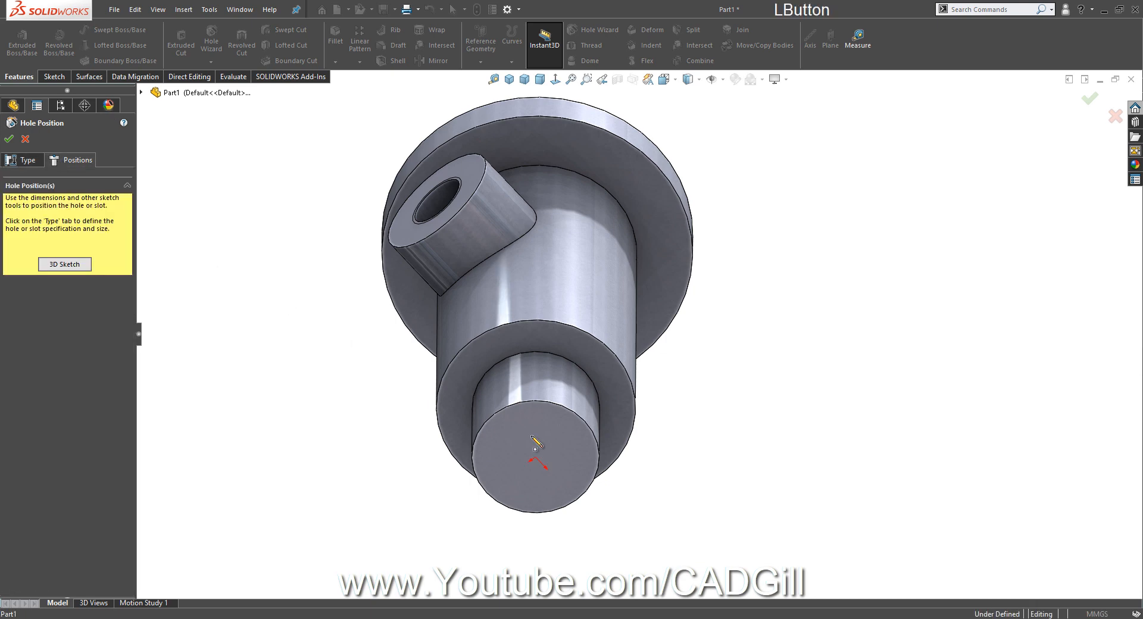
click(536, 458)
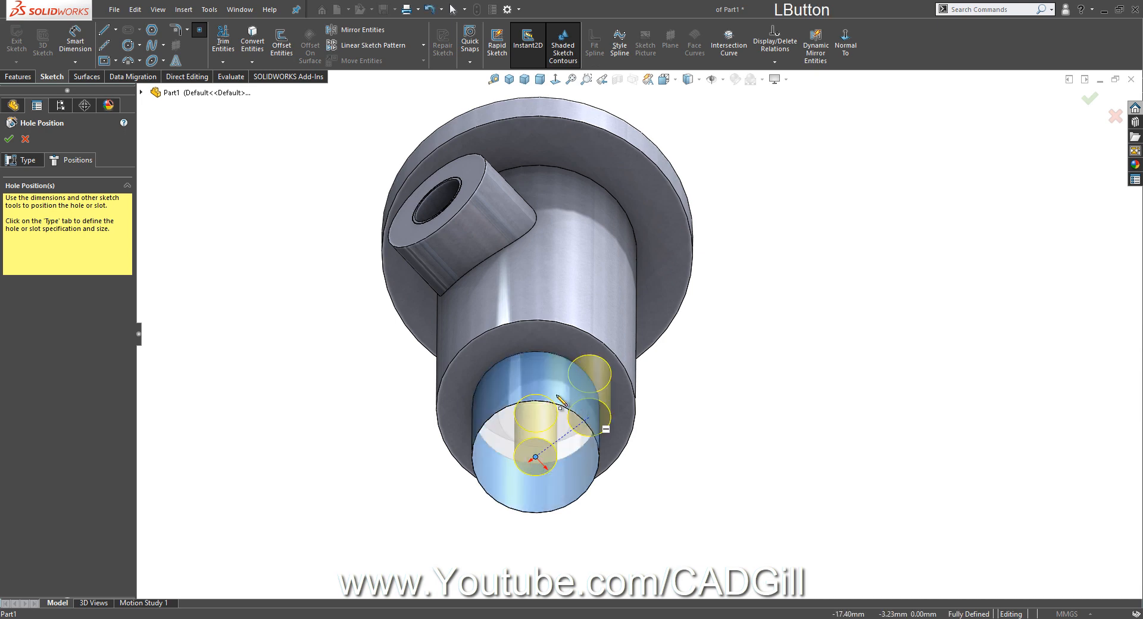
click(34, 161)
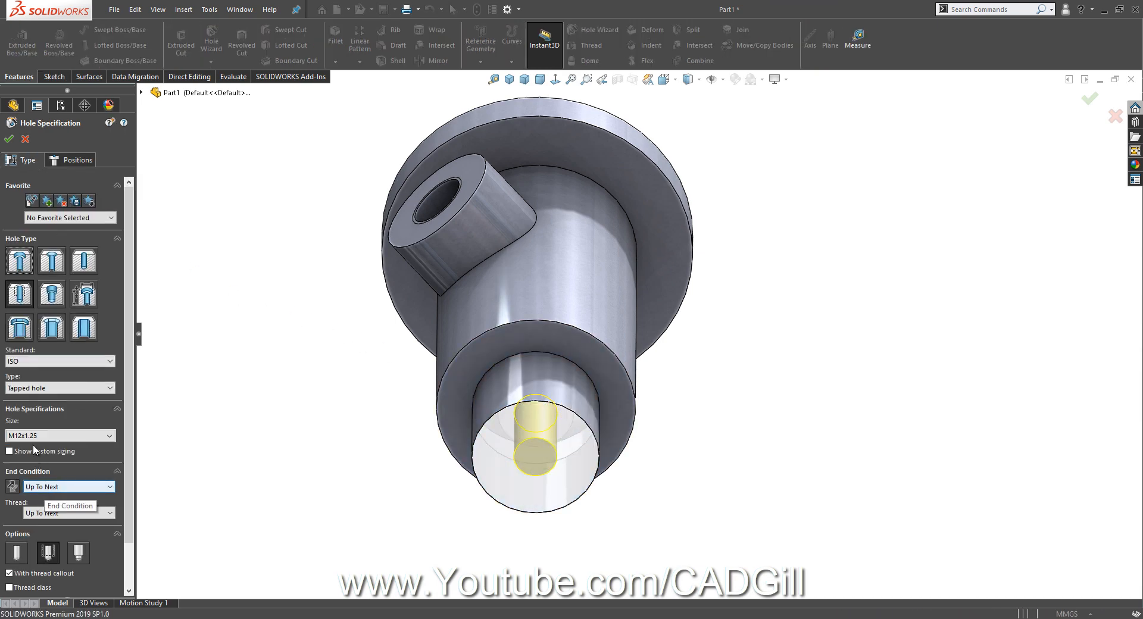
click(8, 139)
Examine the tapped holes, the bore interior and the outer body from several angles
middle_drag(345, 332, 683, 408)
scroll(637, 393, up, 3)
click(684, 408)
scroll(556, 324, down, 3)
middle_drag(556, 324, 555, 308)
scroll(563, 347, up, 3)
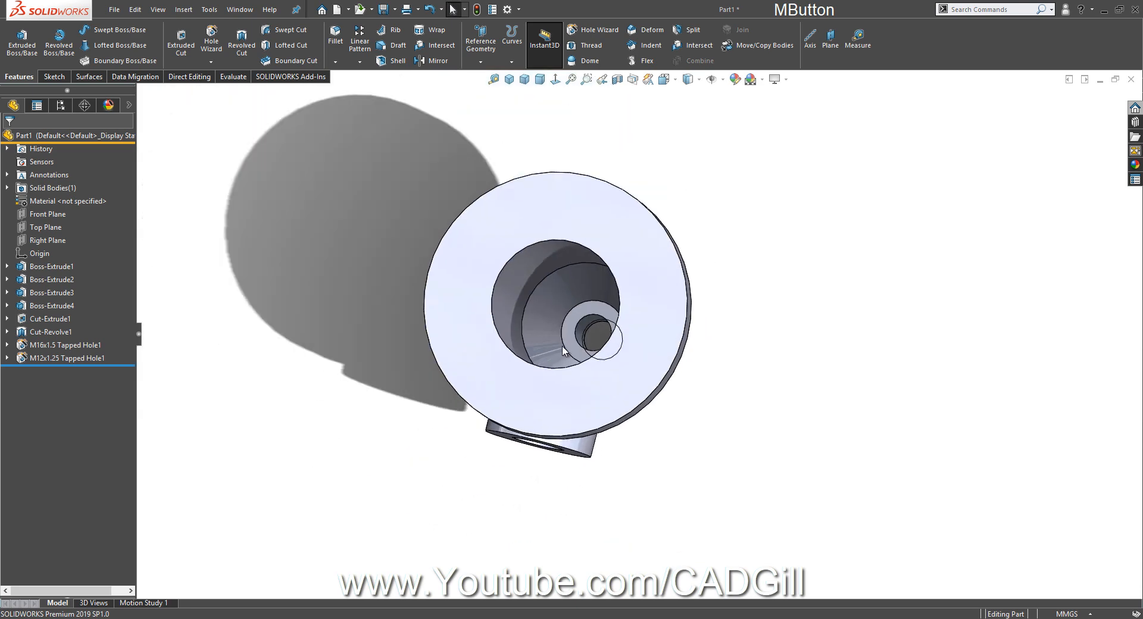
middle_drag(564, 351, 471, 280)
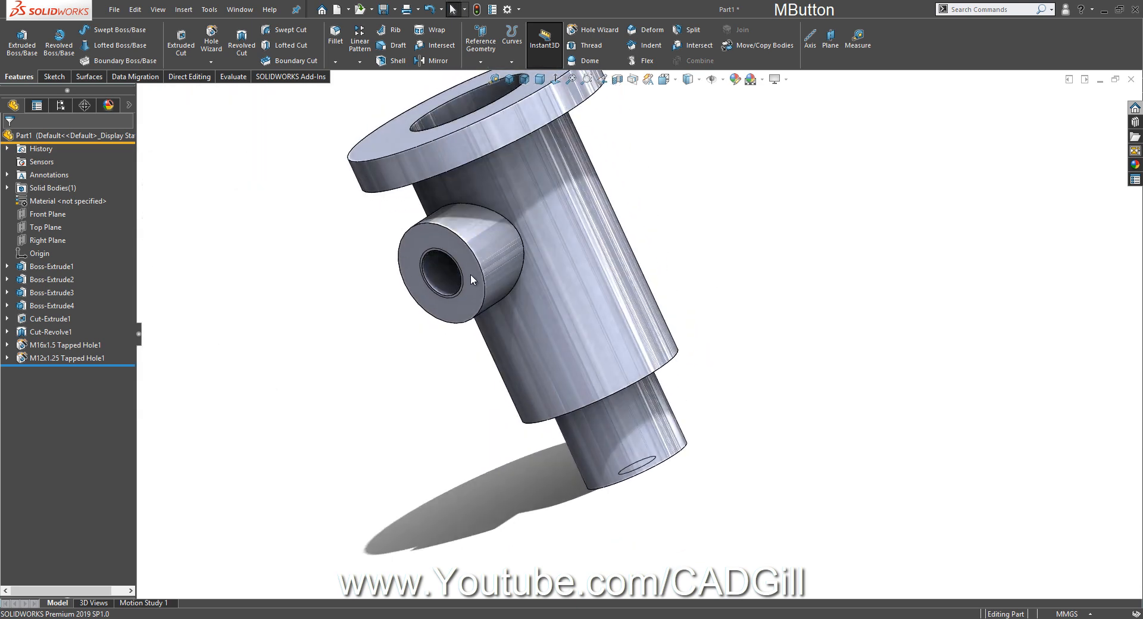
middle_drag(537, 365, 532, 320)
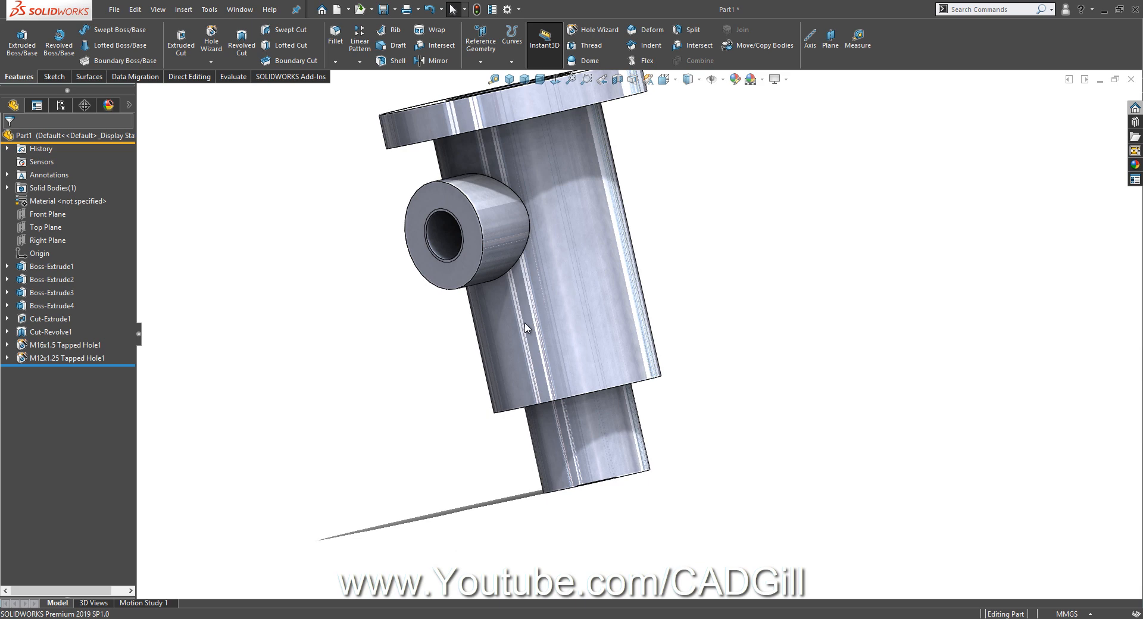
middle_drag(427, 310, 809, 298)
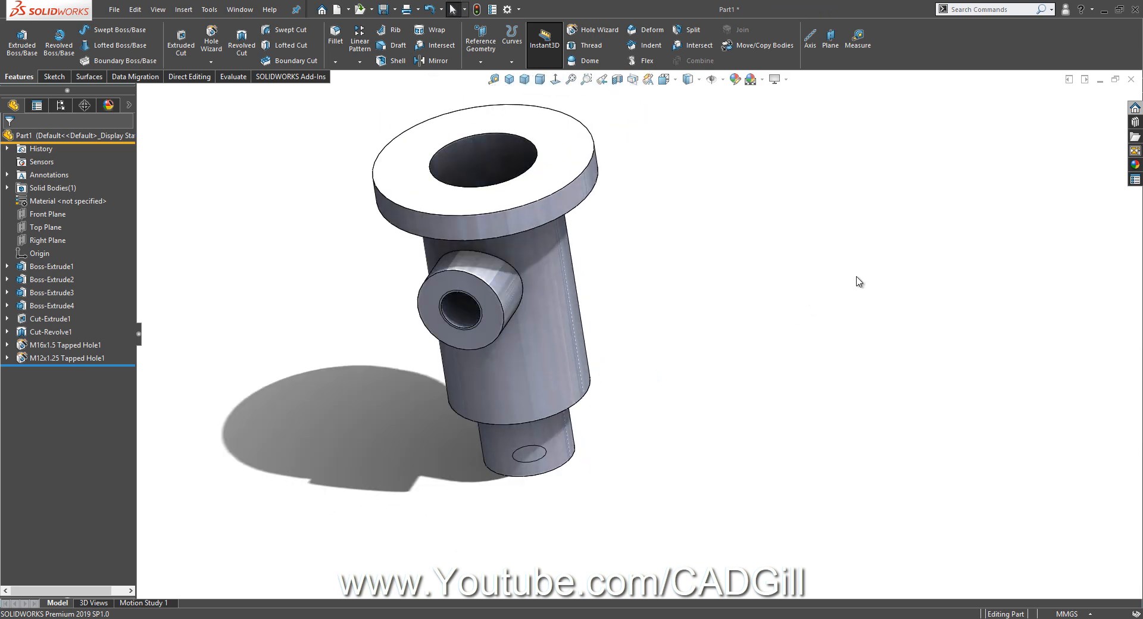
middle_drag(818, 280, 802, 306)
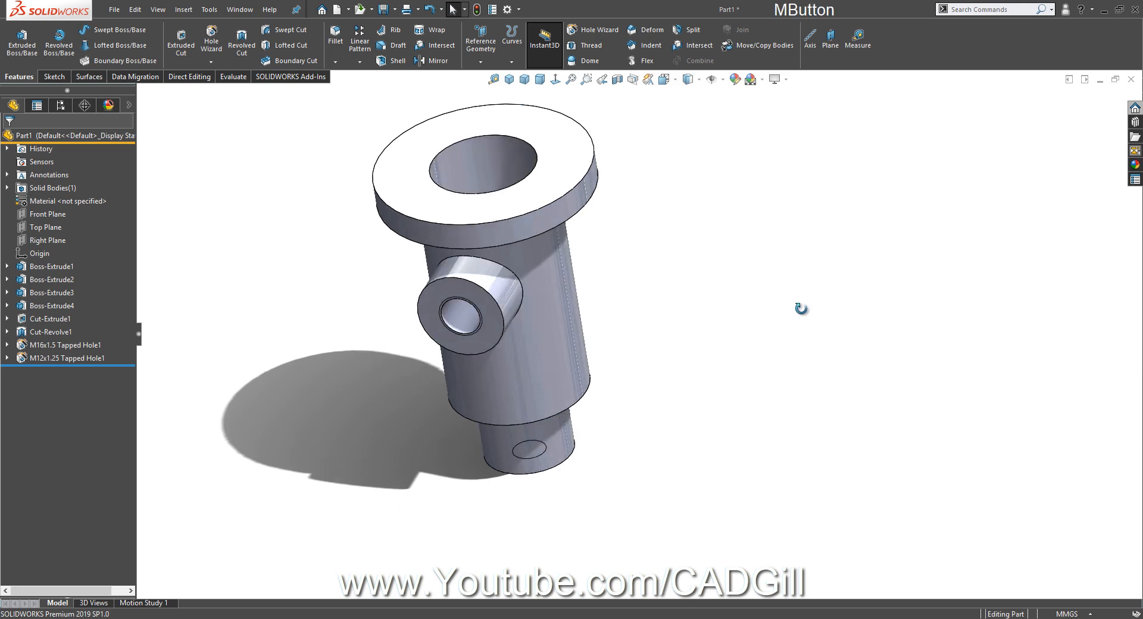
Create a reference plane offset 44 mm from the flange's top face, flipped downward through the side boss
click(569, 164)
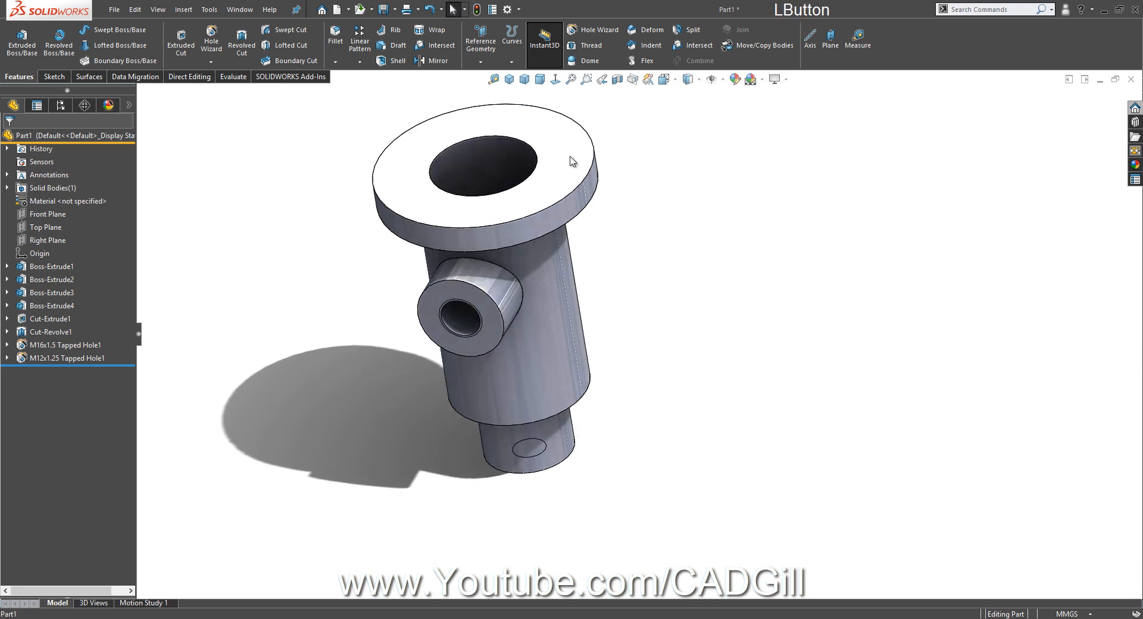
click(486, 55)
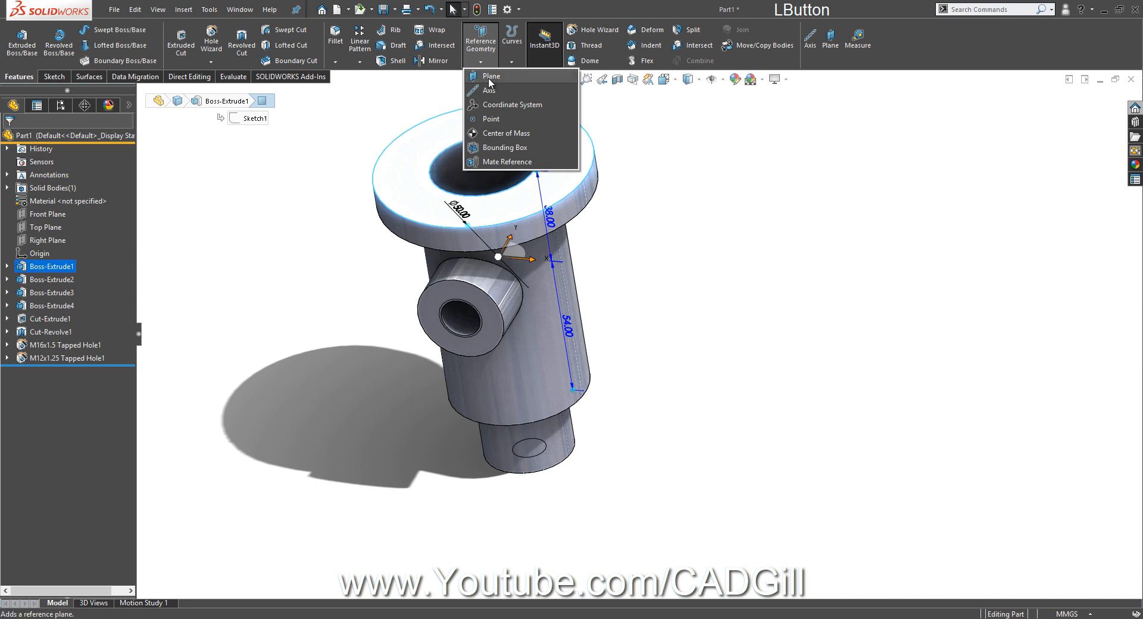
click(489, 76)
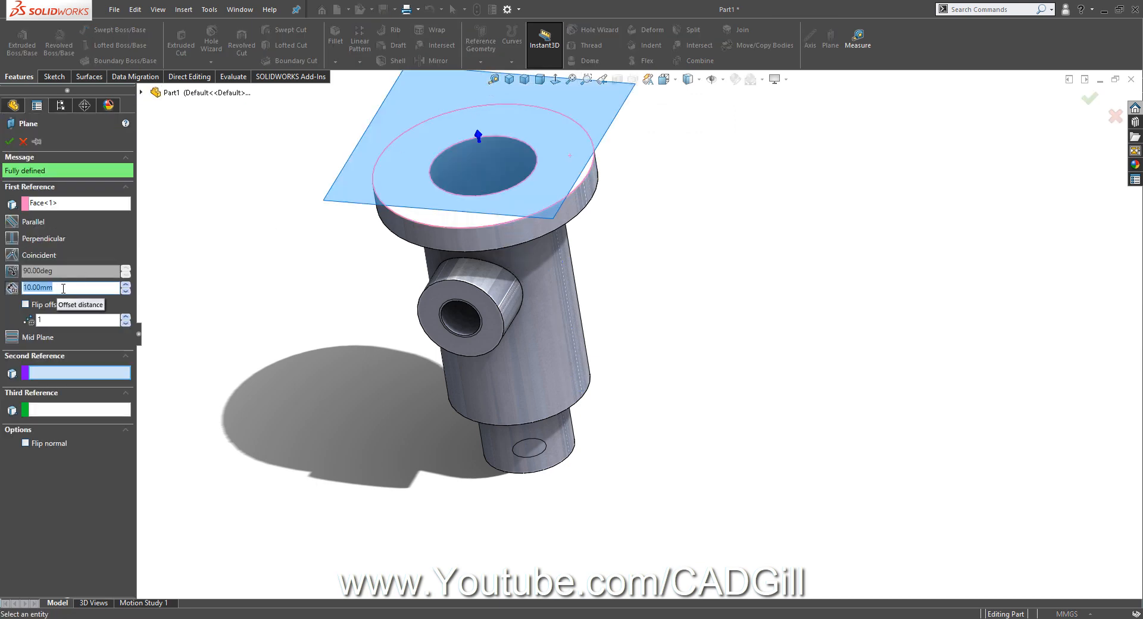
text(44)
key(Return)
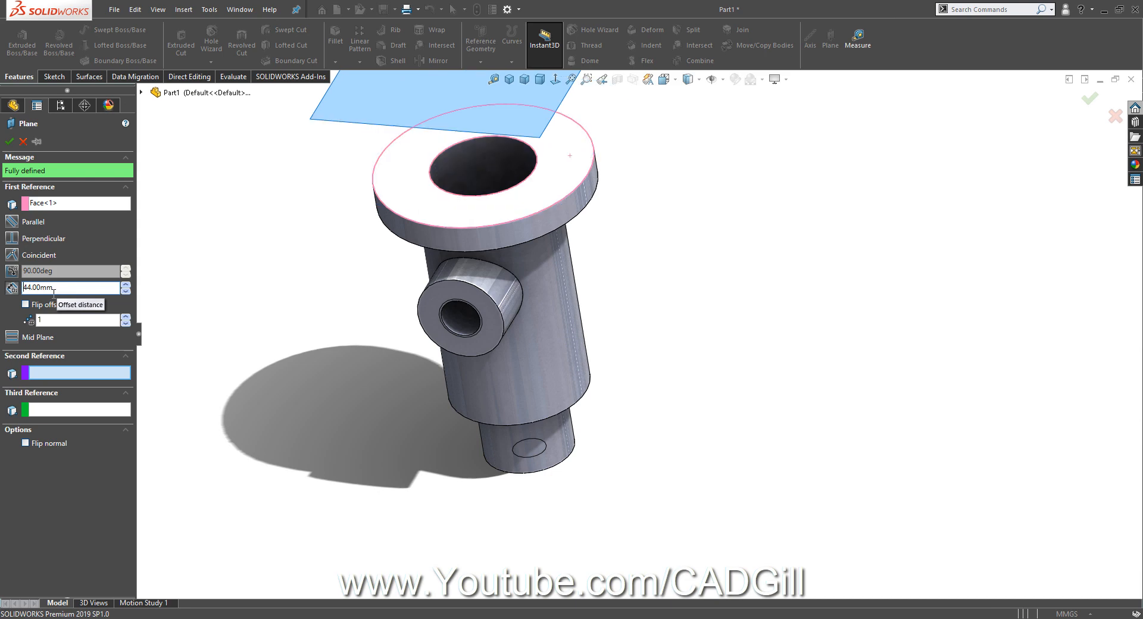
click(46, 308)
middle_drag(427, 364, 431, 301)
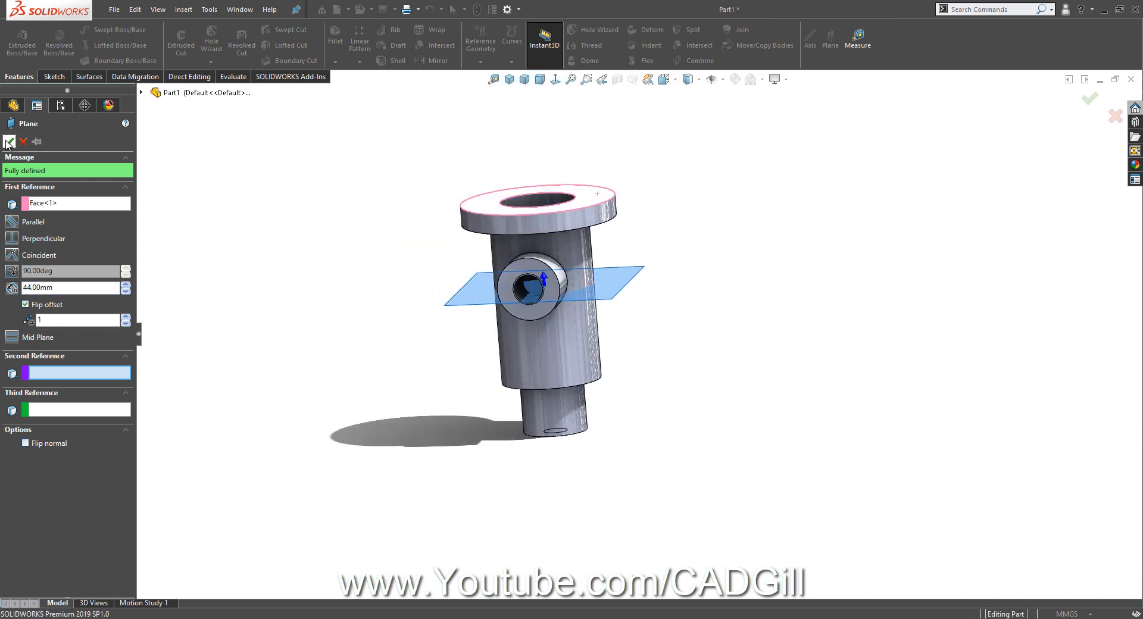
click(8, 142)
Sketch a 70 mm diameter circle on the new offset plane, clear of the flange on its upper right
middle_drag(363, 260, 333, 297)
right_click(46, 369)
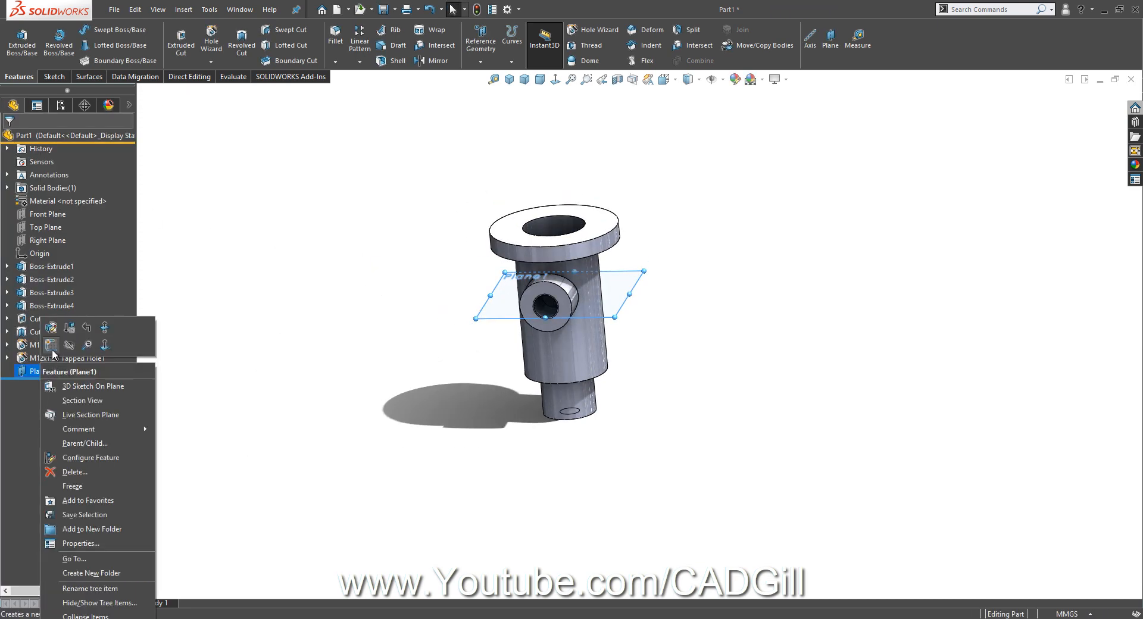
click(52, 345)
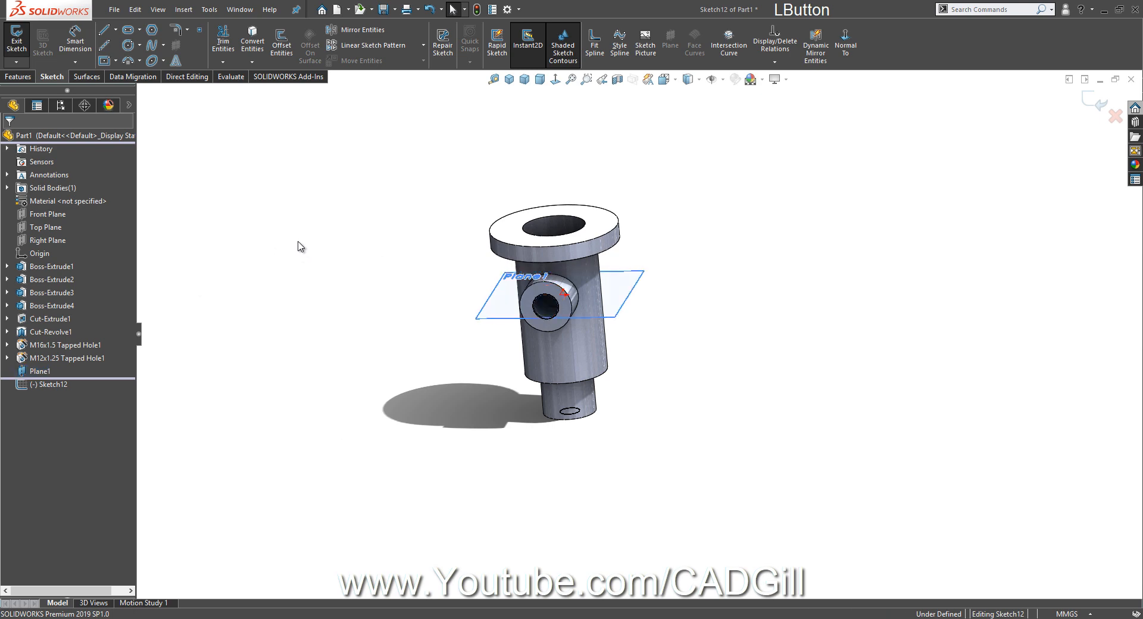
click(557, 80)
scroll(737, 254, up, 5)
scroll(893, 283, down, 3)
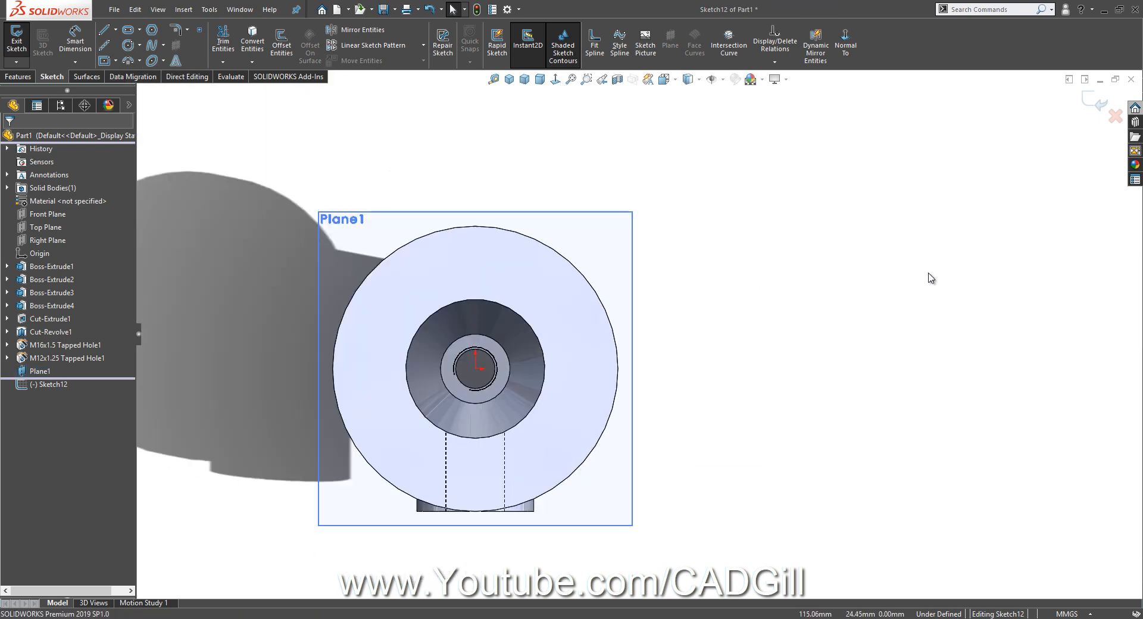
click(129, 44)
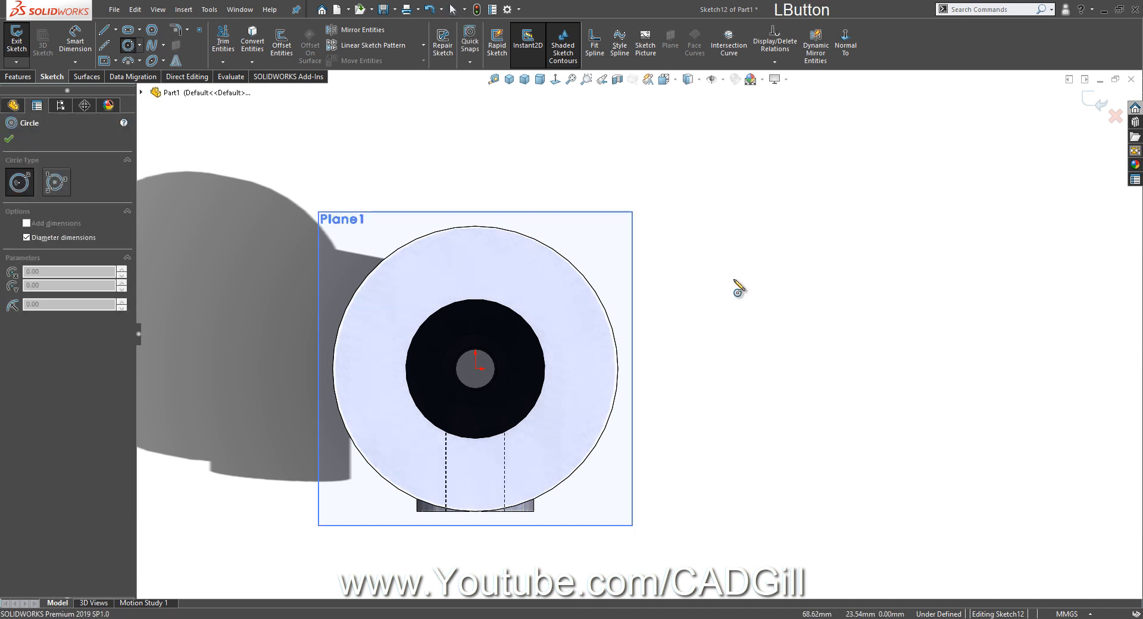
drag(780, 232, 688, 328)
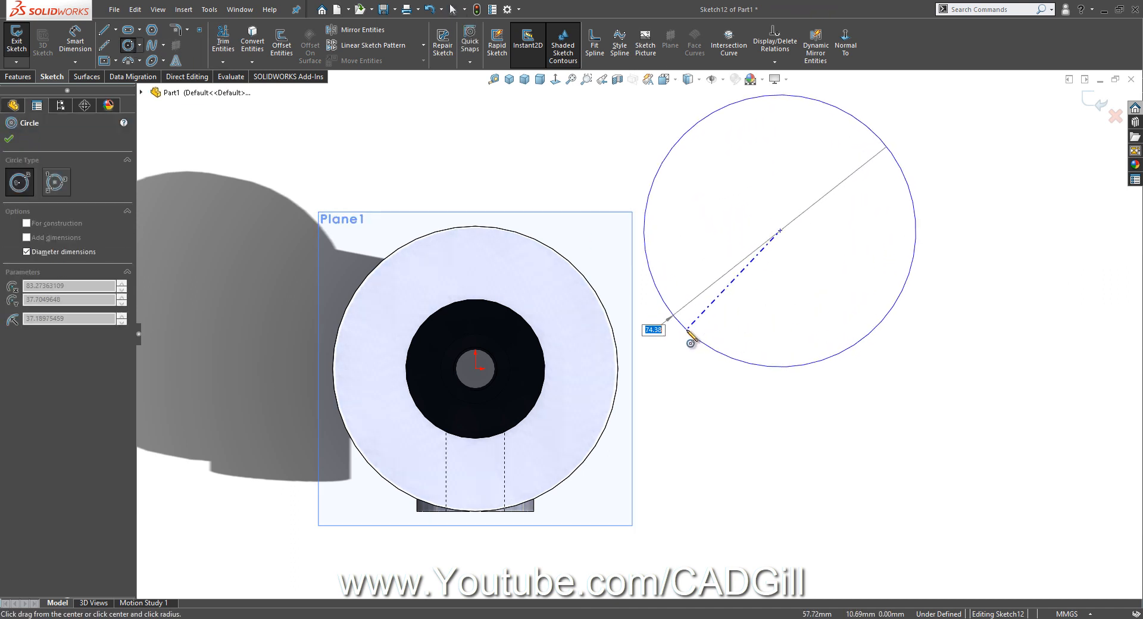
text(70)
key(Return)
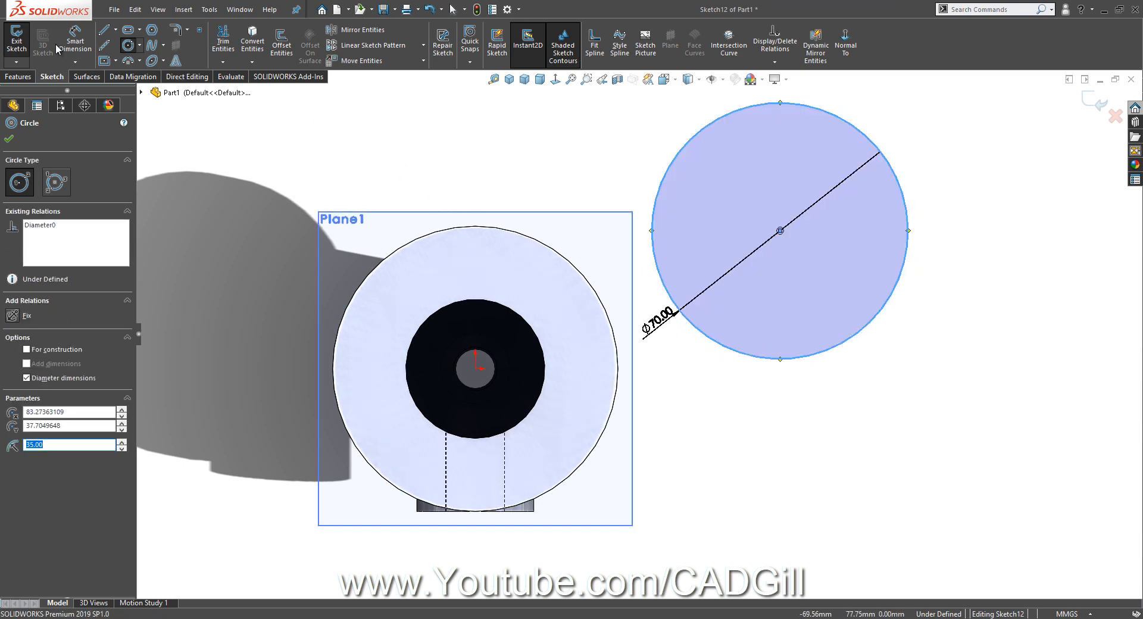
Dimension the vertical distance between the bore's center and the circle's center as 25 mm
click(75, 40)
click(473, 300)
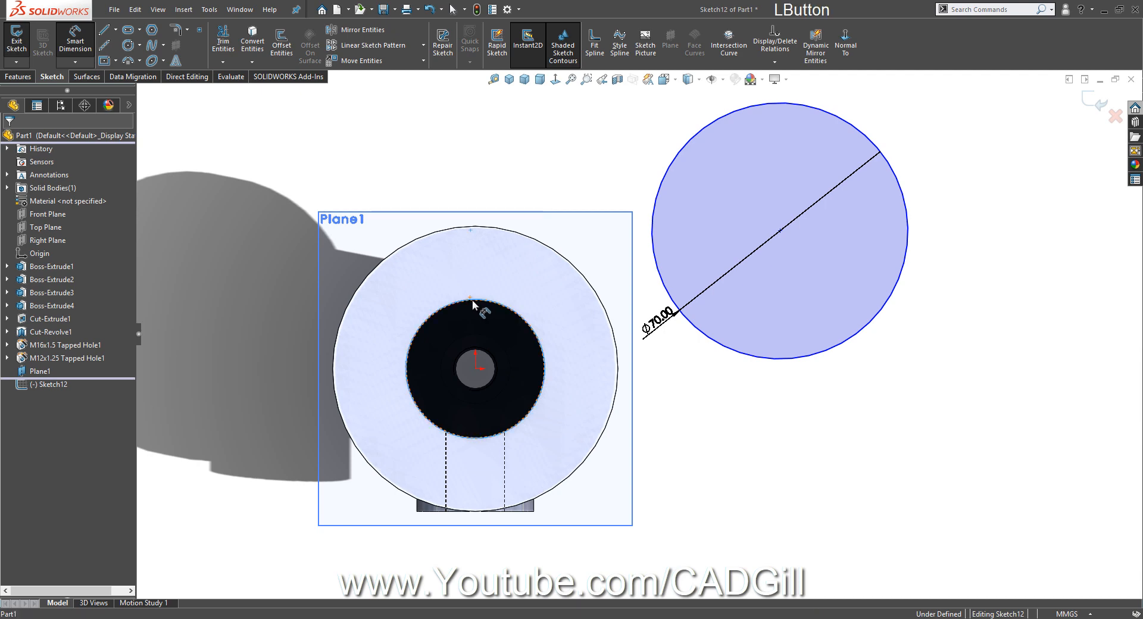
click(874, 321)
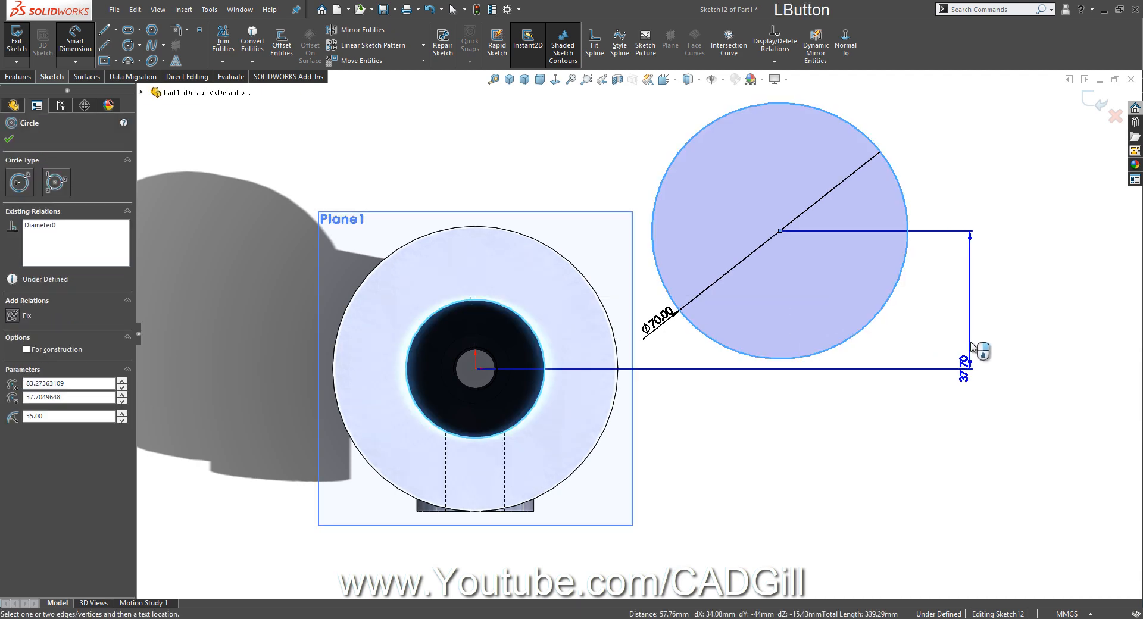
click(965, 292)
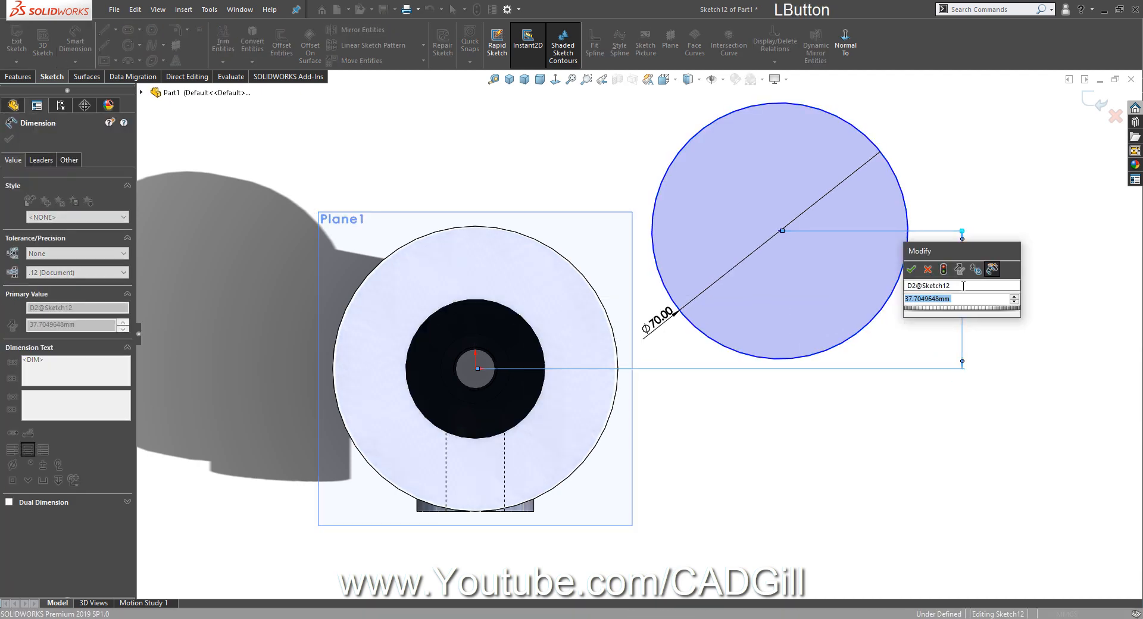
text(25)
key(Return)
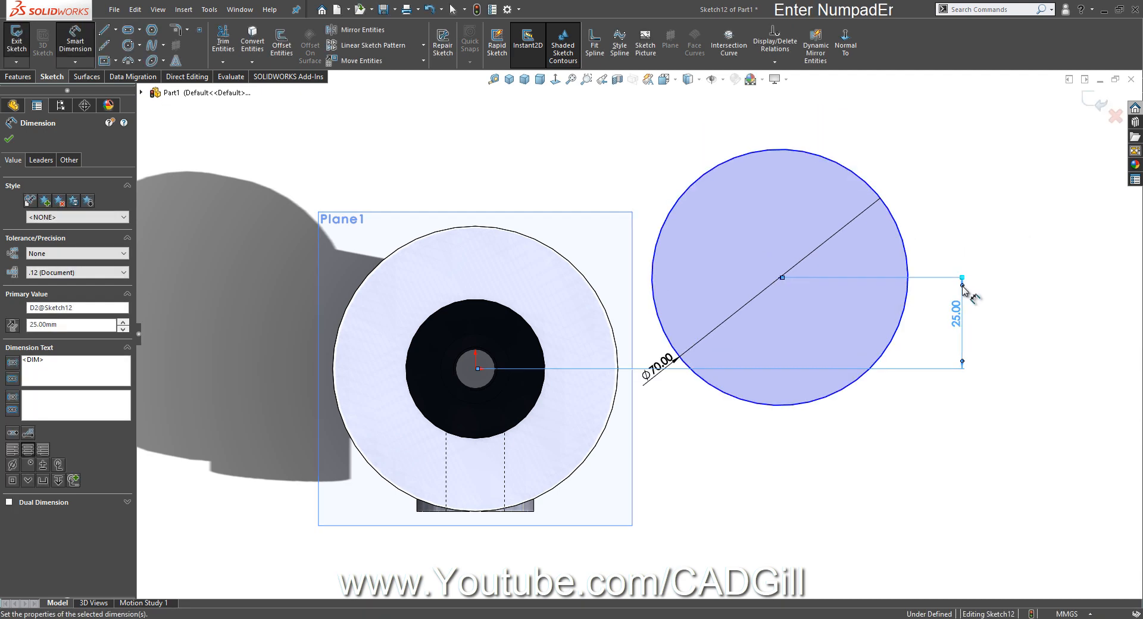
Dimension the horizontal distance between the bore's center and the circle's center as 70 mm
click(778, 407)
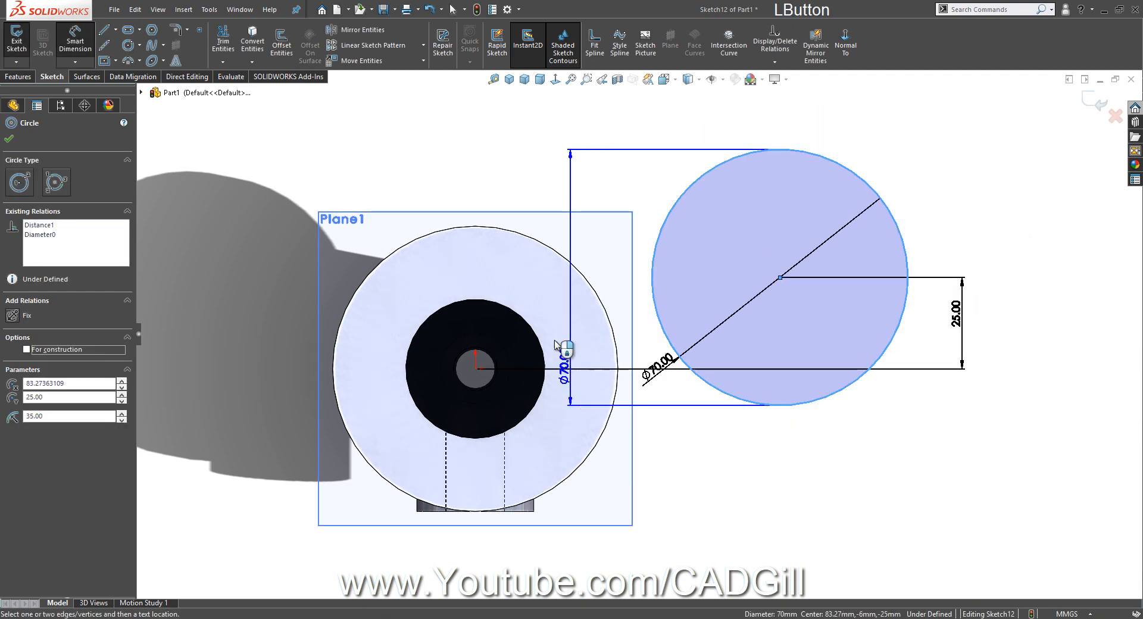
click(531, 326)
click(532, 326)
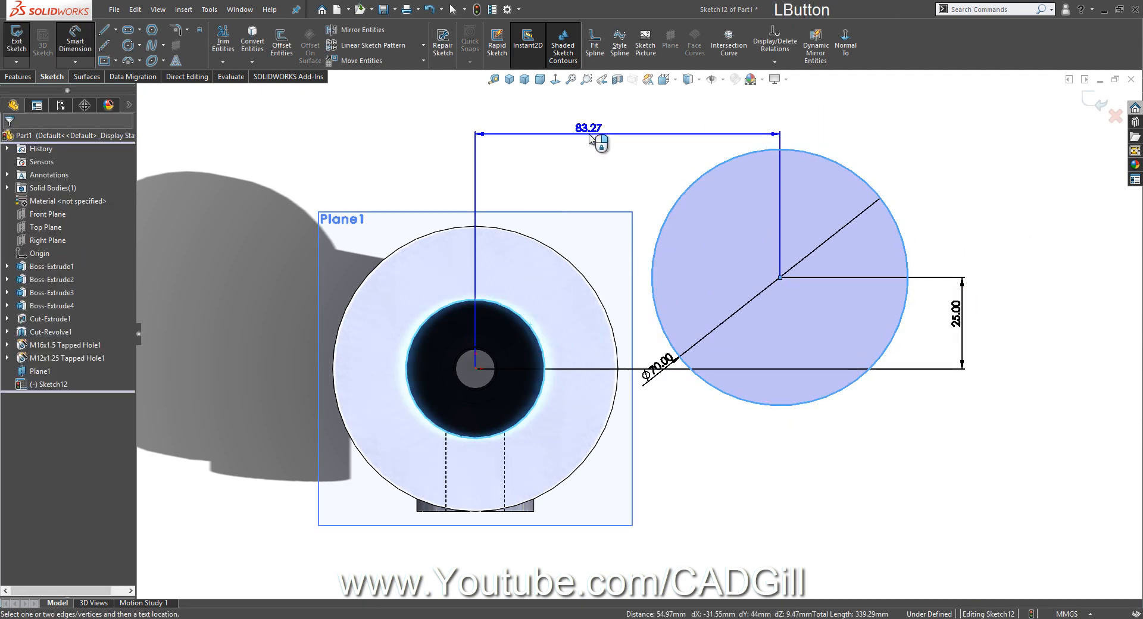
click(596, 142)
text(70)
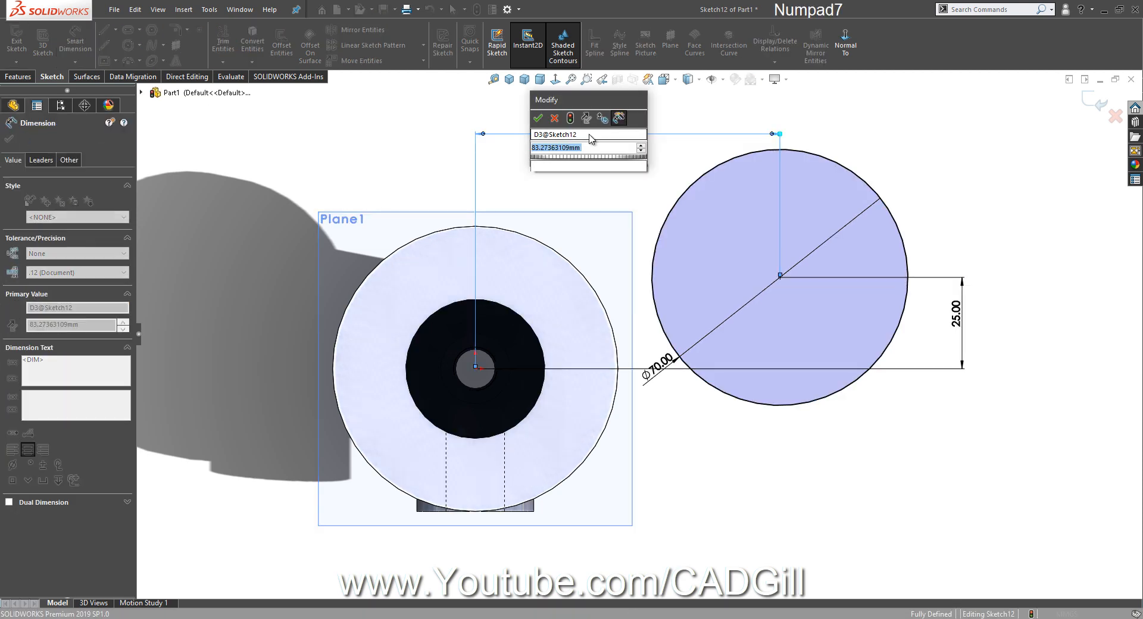
key(Return)
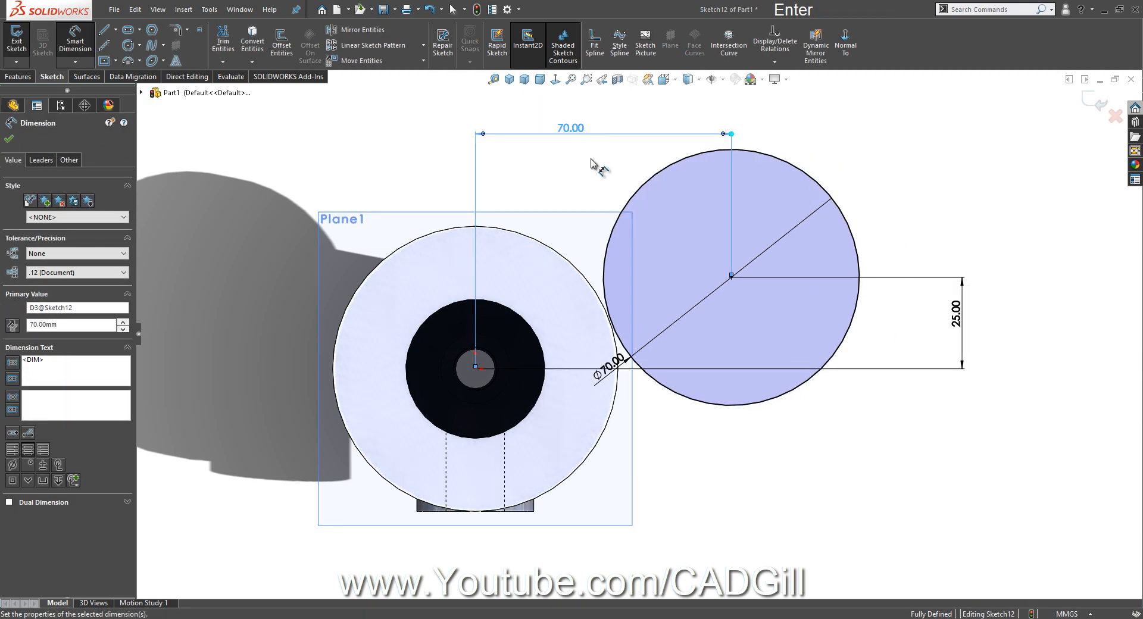
click(881, 407)
Extrude the circle as a blind 70 mm boss in the reversed direction, downward from the offset plane
mouse_move(881, 406)
middle_down()
mouse_move(836, 246)
mouse_move(750, 280)
middle_up()
click(19, 77)
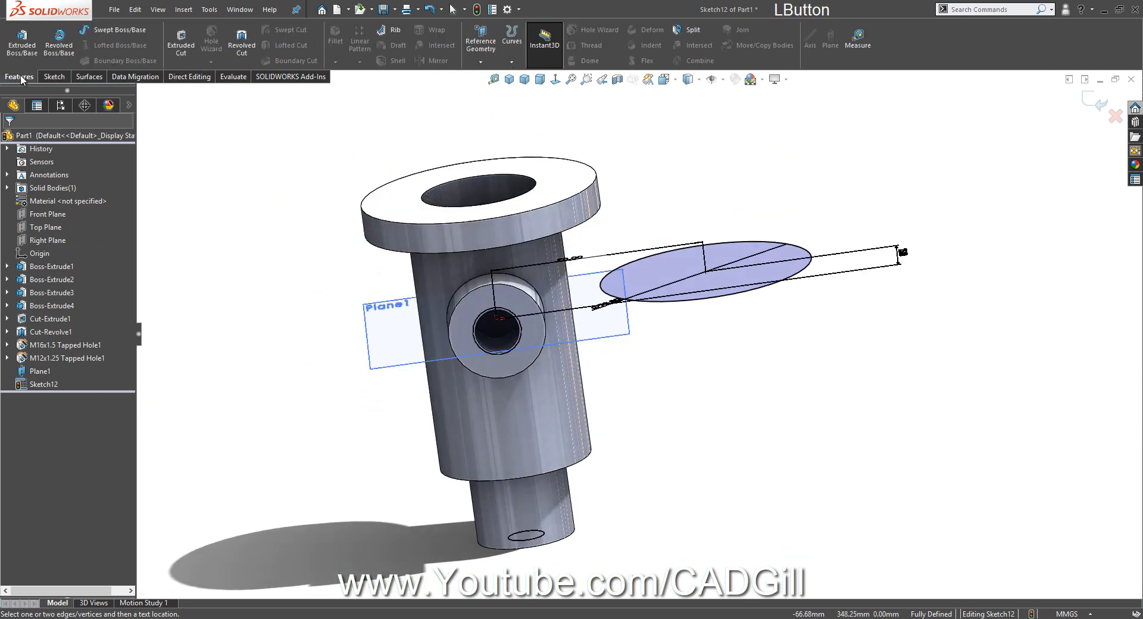
click(27, 52)
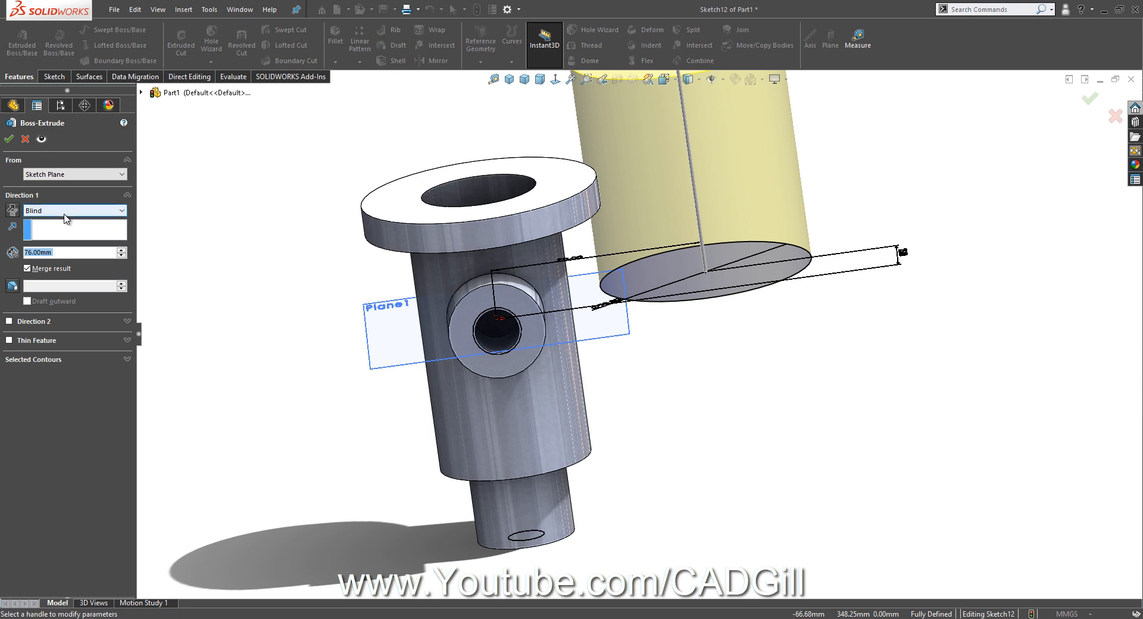
text(70)
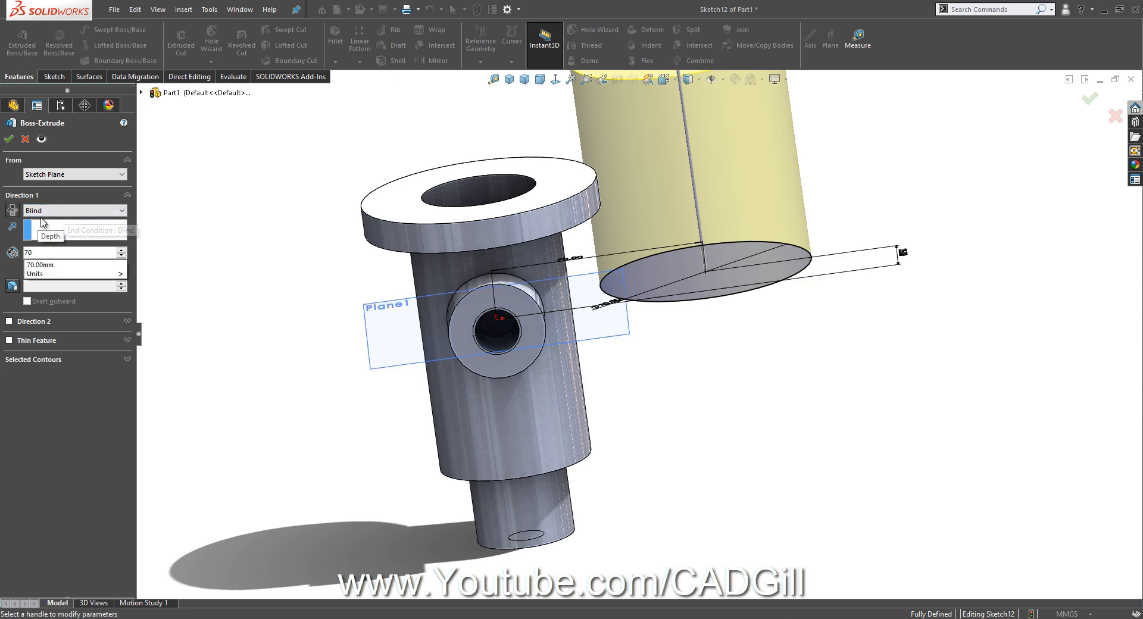
click(13, 210)
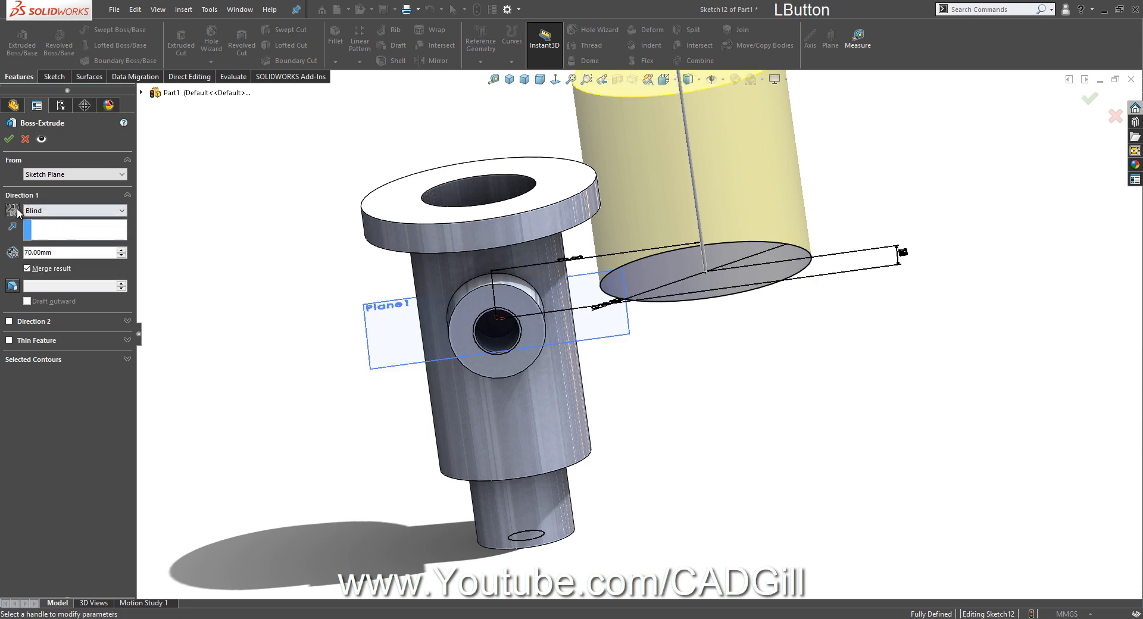
click(14, 211)
click(9, 140)
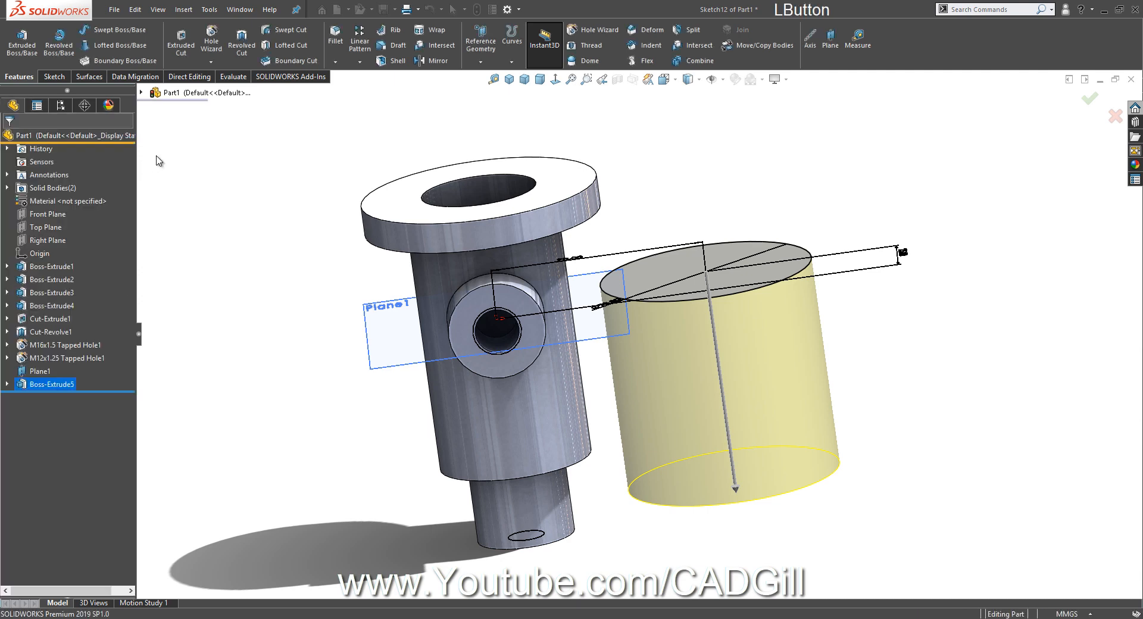
Sketch a 100 mm diameter circle on the upper face of the 70 mm cylinder, centered on it
scroll(727, 402, up, 3)
middle_drag(727, 403, 673, 368)
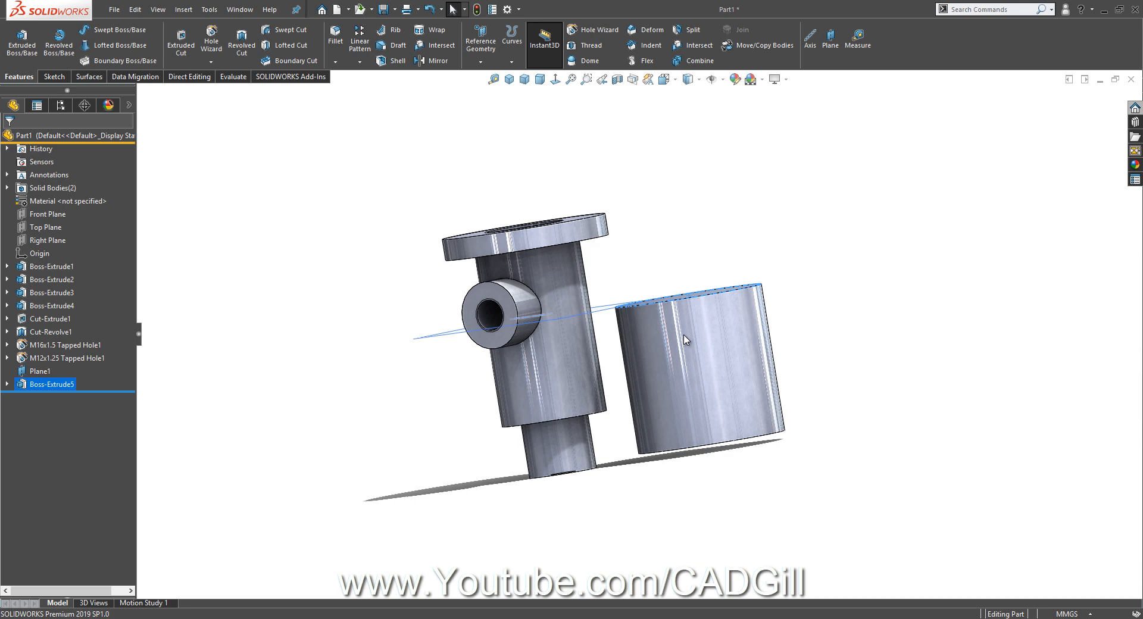
middle_drag(684, 339, 736, 334)
click(730, 304)
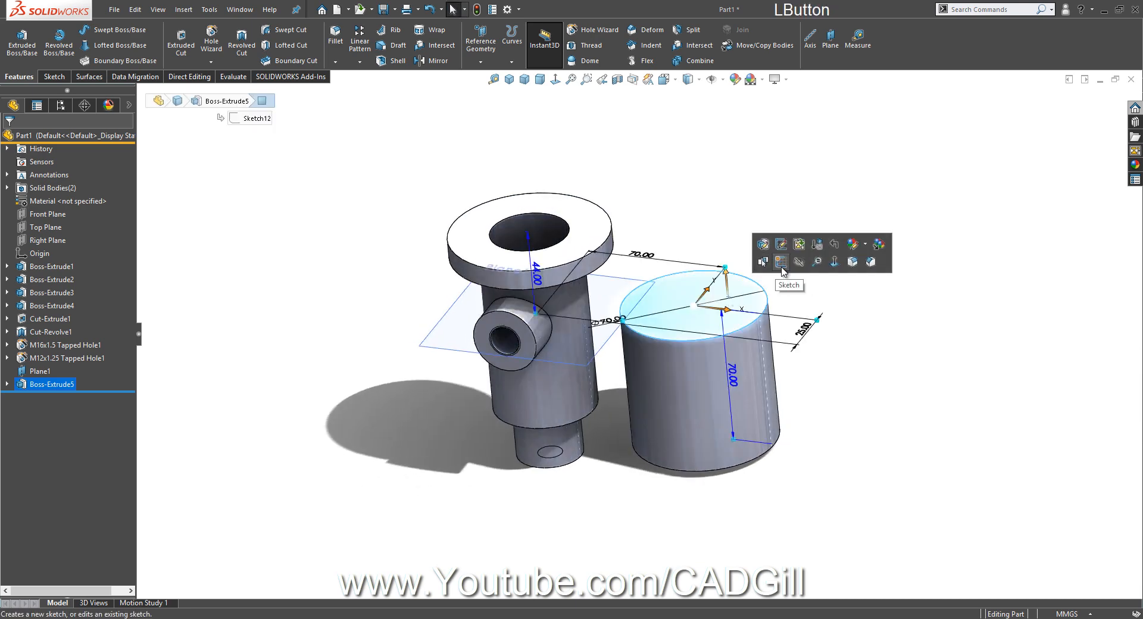
click(781, 262)
middle_drag(782, 271, 781, 309)
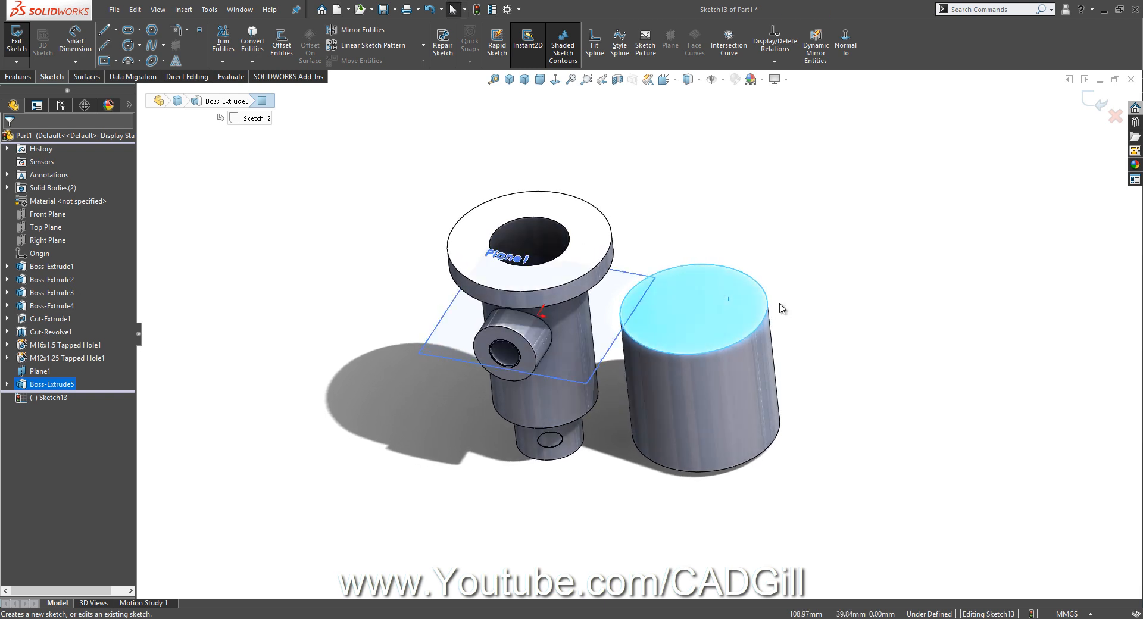
click(130, 49)
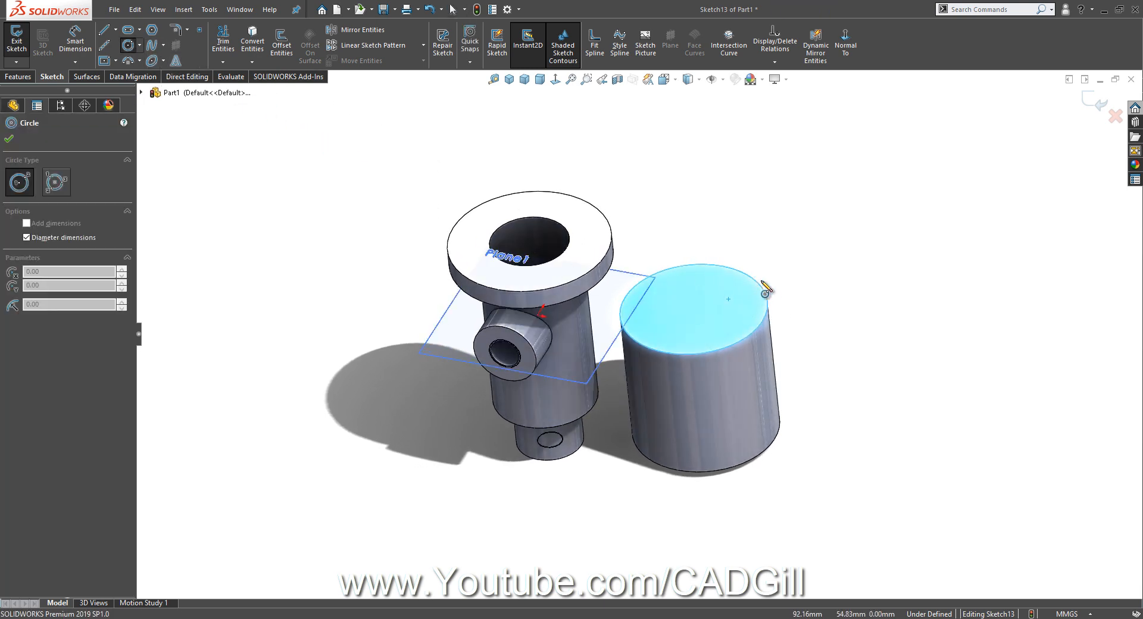
click(694, 309)
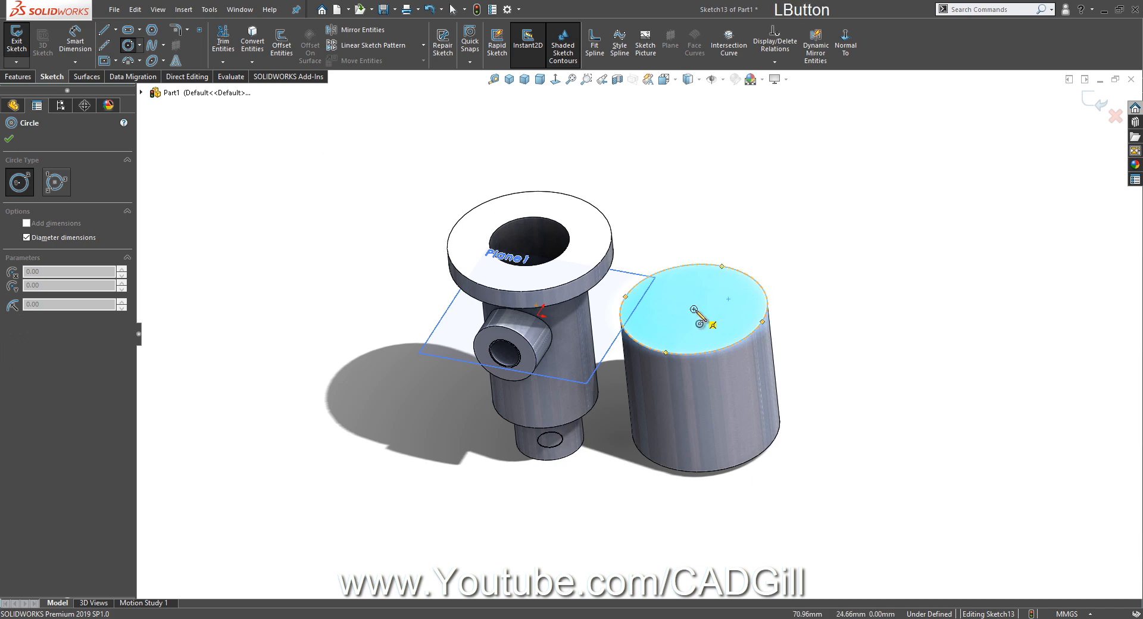
text(100)
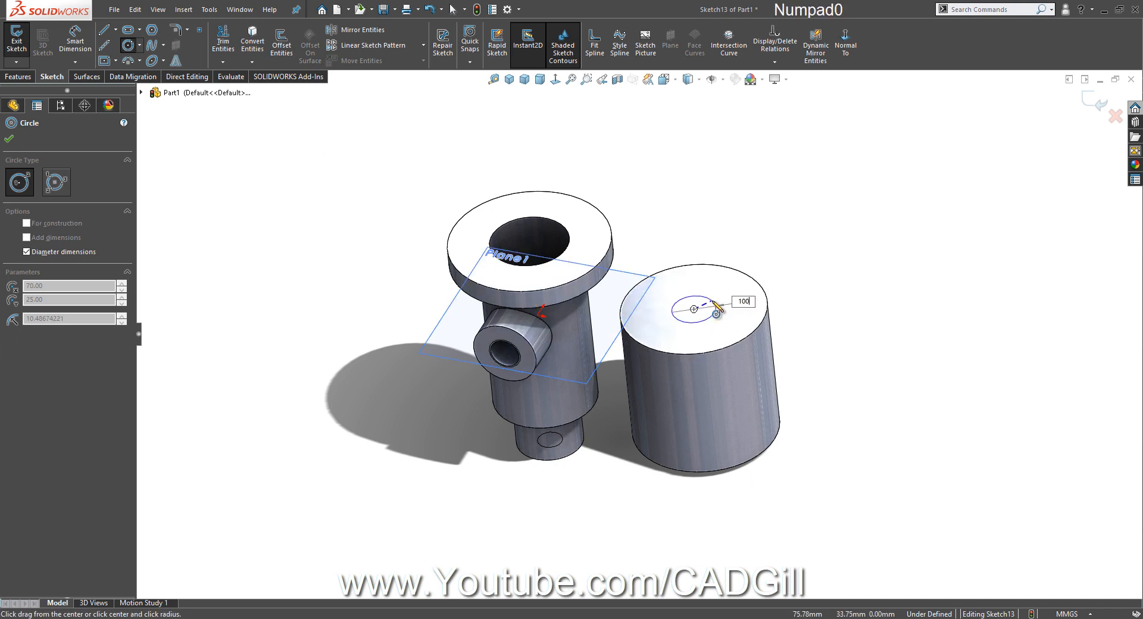
key(Return)
Extrude the 100 mm circle as a blind 8 mm flange in the reversed direction, downward around the cylinder
middle_drag(717, 308, 695, 315)
click(19, 77)
click(22, 40)
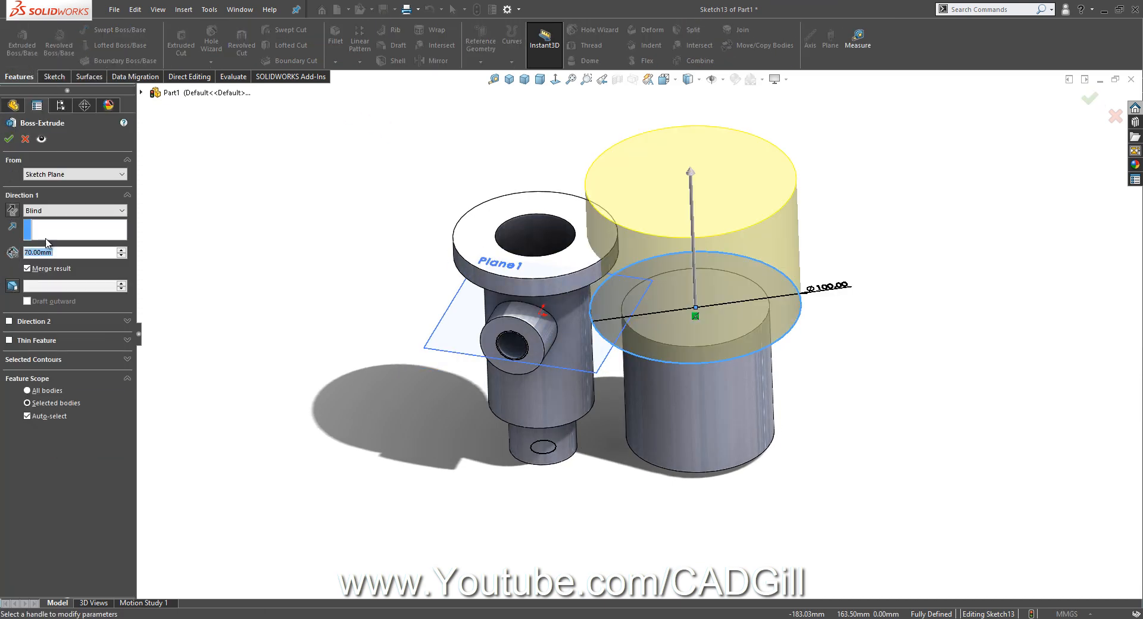
text(8)
key(Return)
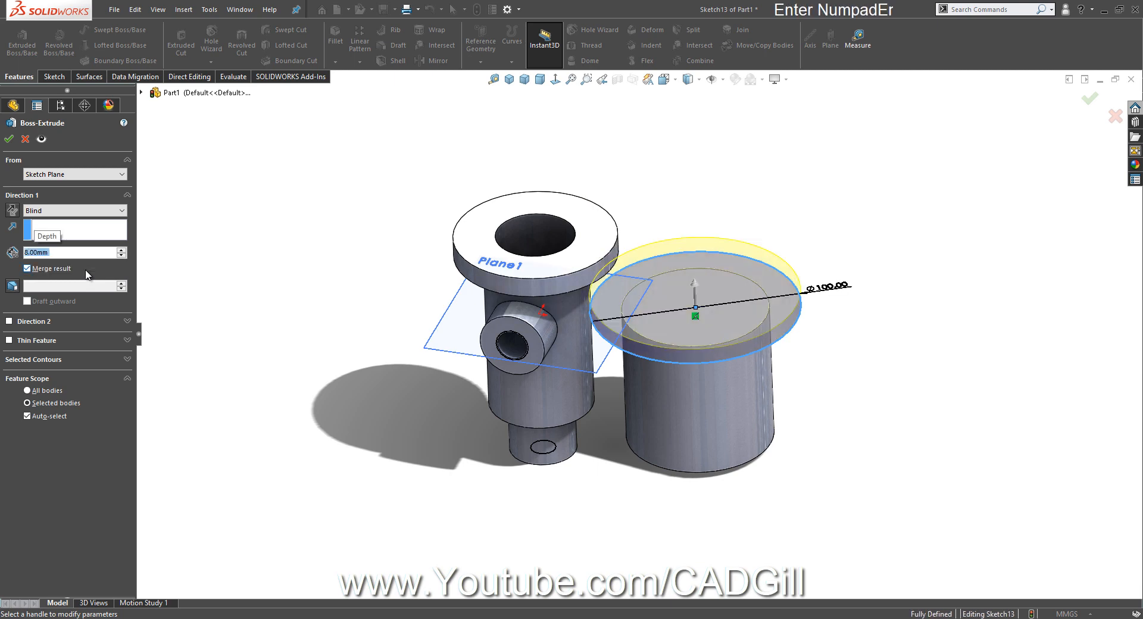
click(13, 217)
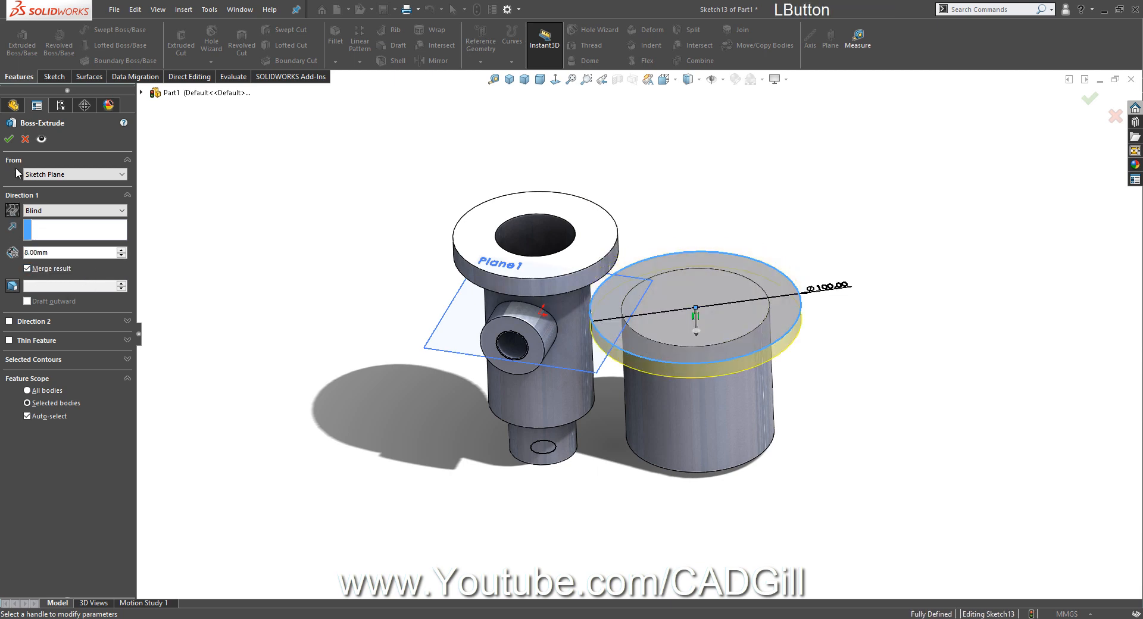
click(9, 138)
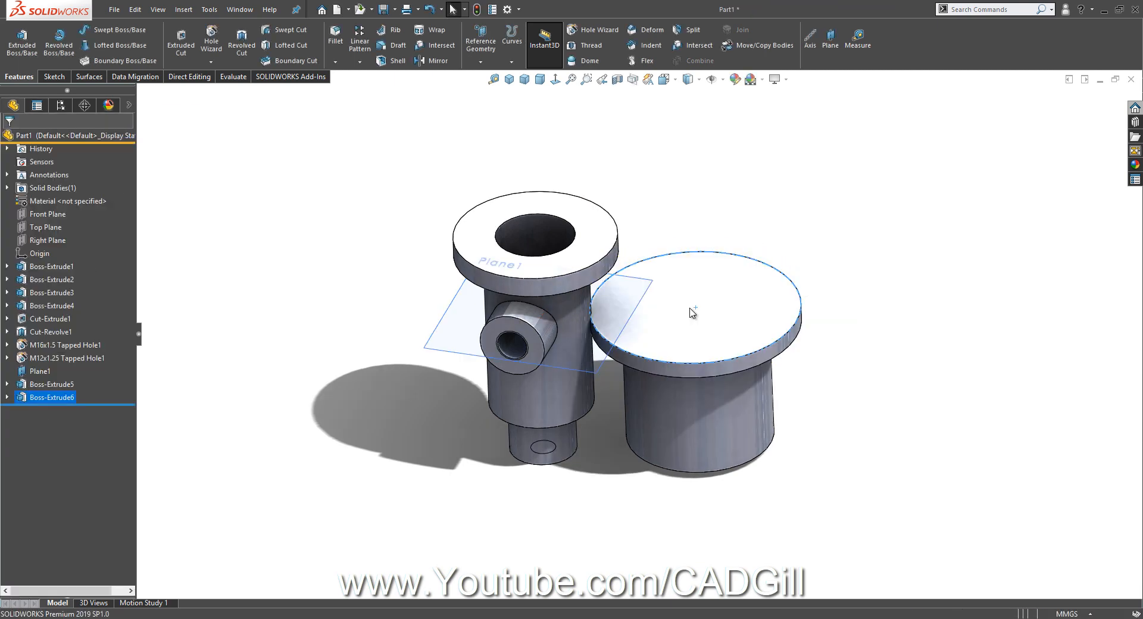
Sketch a 19 mm diameter circle centered on the underside of the 70 mm cylinder
click(916, 392)
middle_drag(916, 392, 677, 415)
click(677, 414)
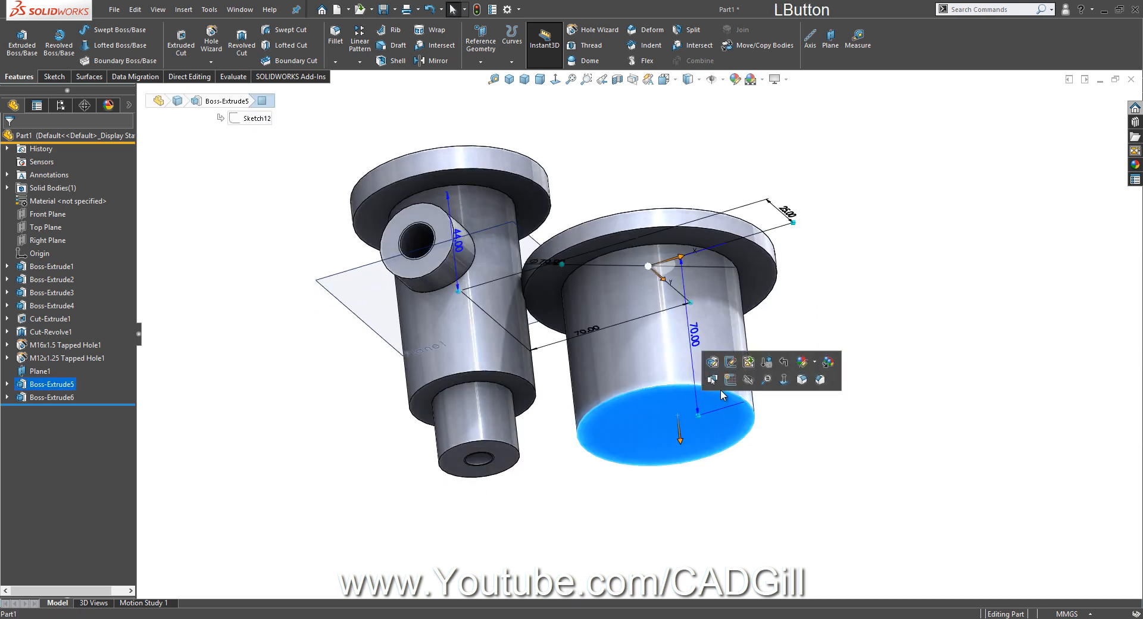
click(729, 381)
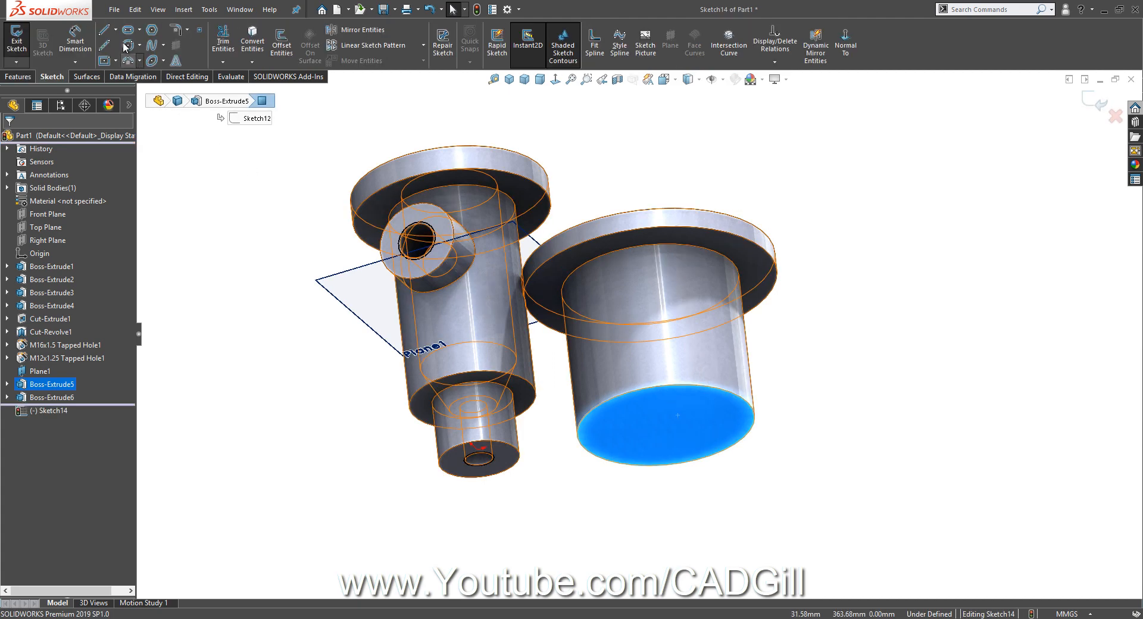
click(126, 44)
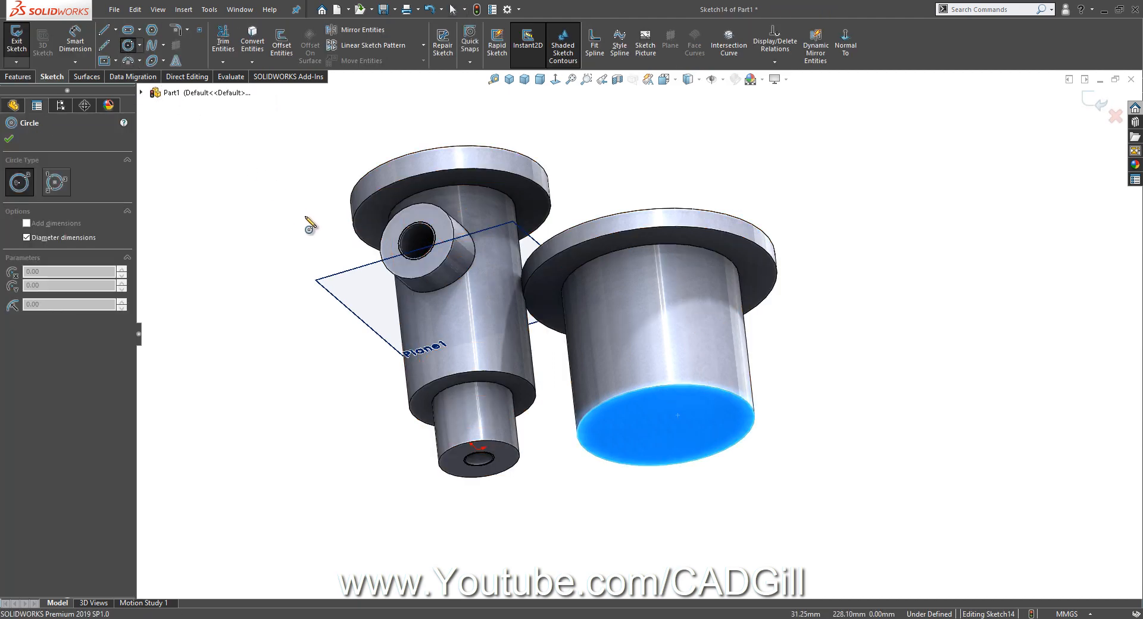
middle_drag(684, 419, 663, 401)
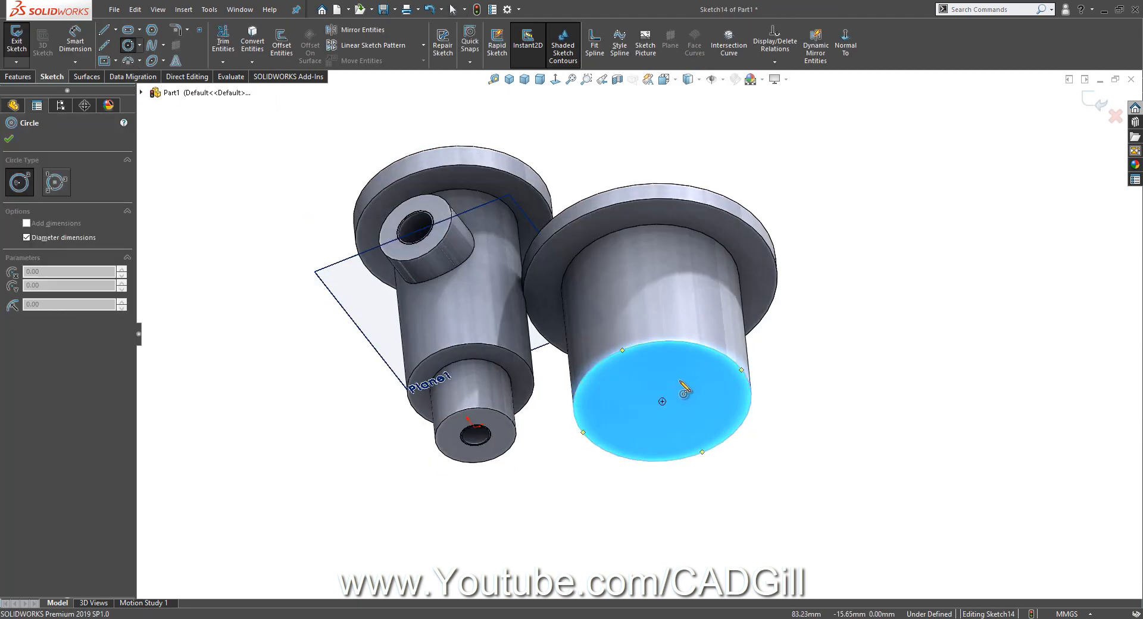
drag(662, 402, 675, 392)
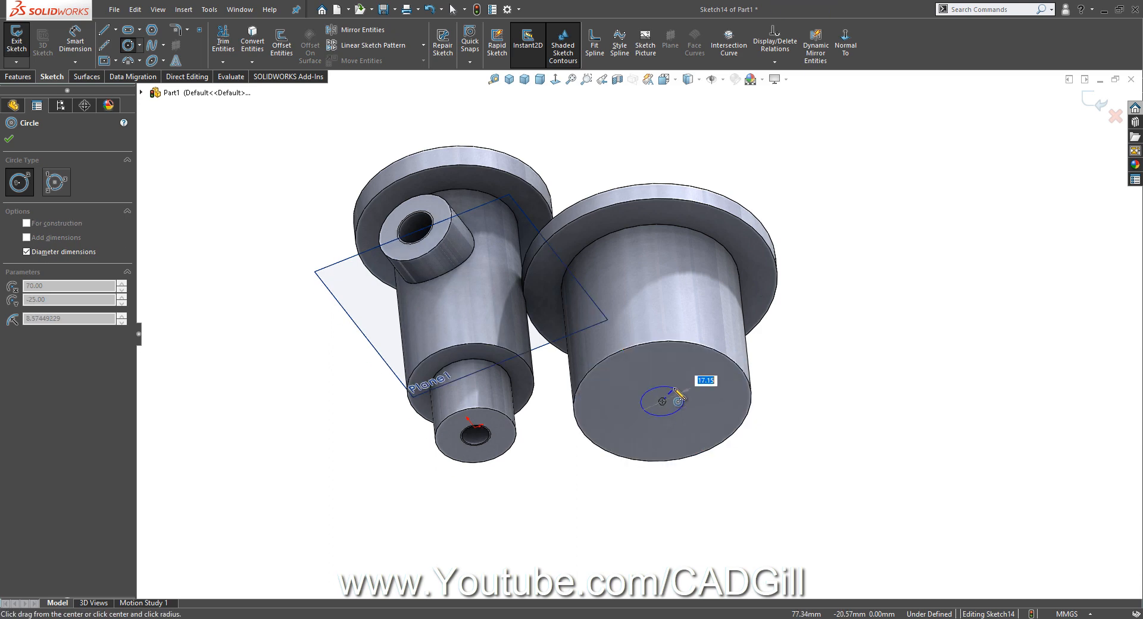
text(19)
key(Return)
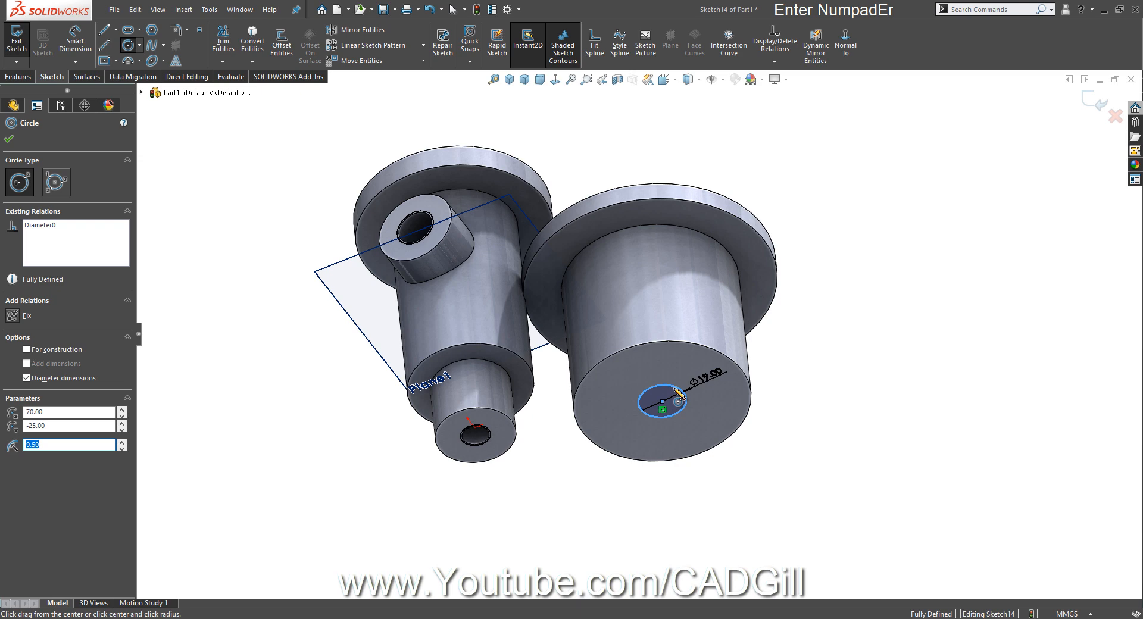
Extrude the 19 mm circle as a blind 10 mm boss outward from the cylinder's underside
click(18, 76)
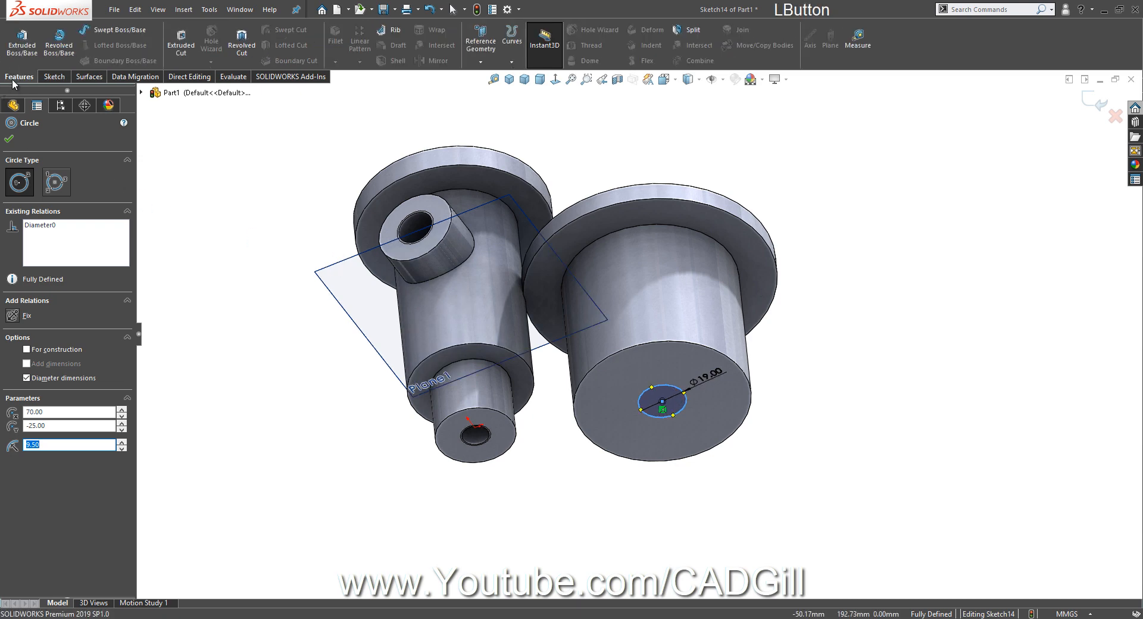
click(20, 47)
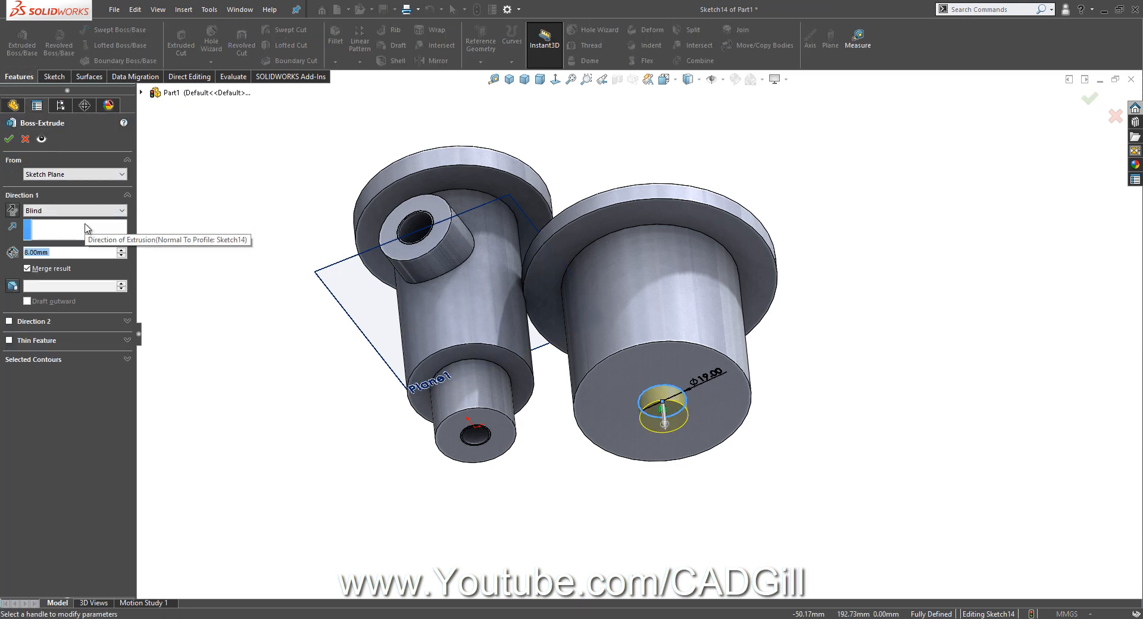
text(10)
key(Return)
key(Return)
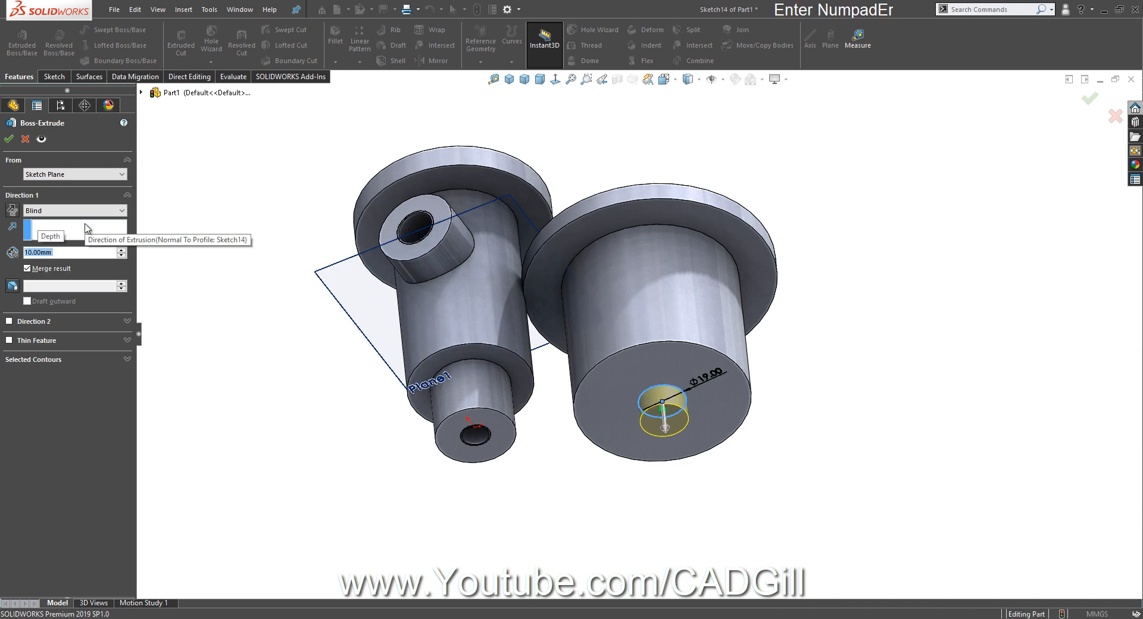
Examine the two flanged cylinders and their position relative to the Front Plane from several angles
middle_drag(563, 337, 620, 455)
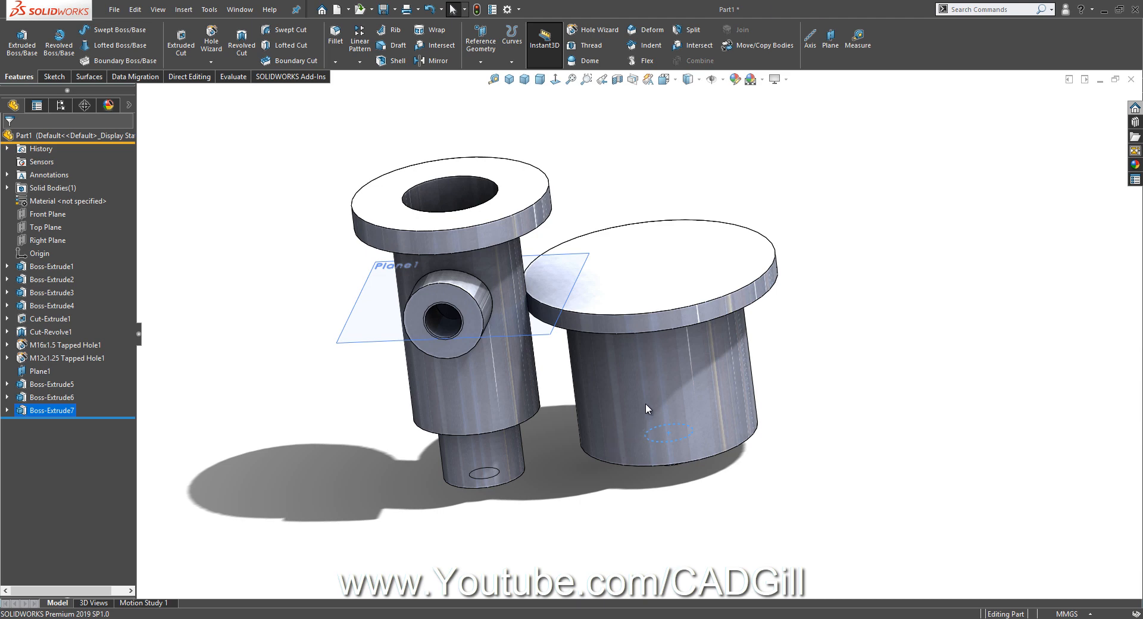
middle_drag(645, 402, 518, 396)
middle_click(47, 227)
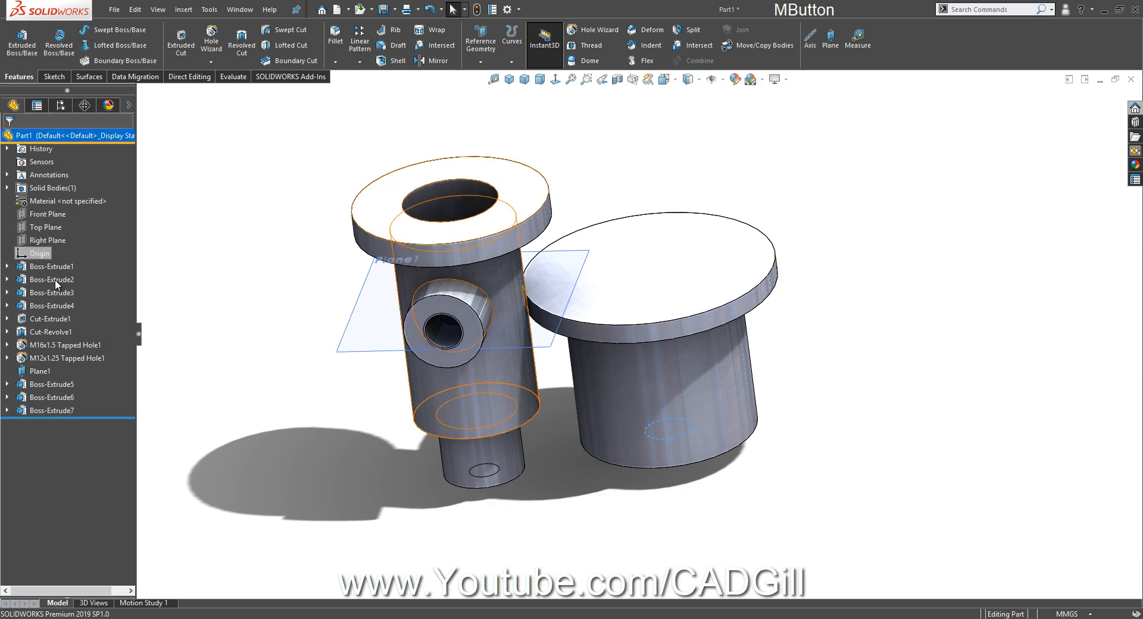
middle_drag(551, 302, 568, 373)
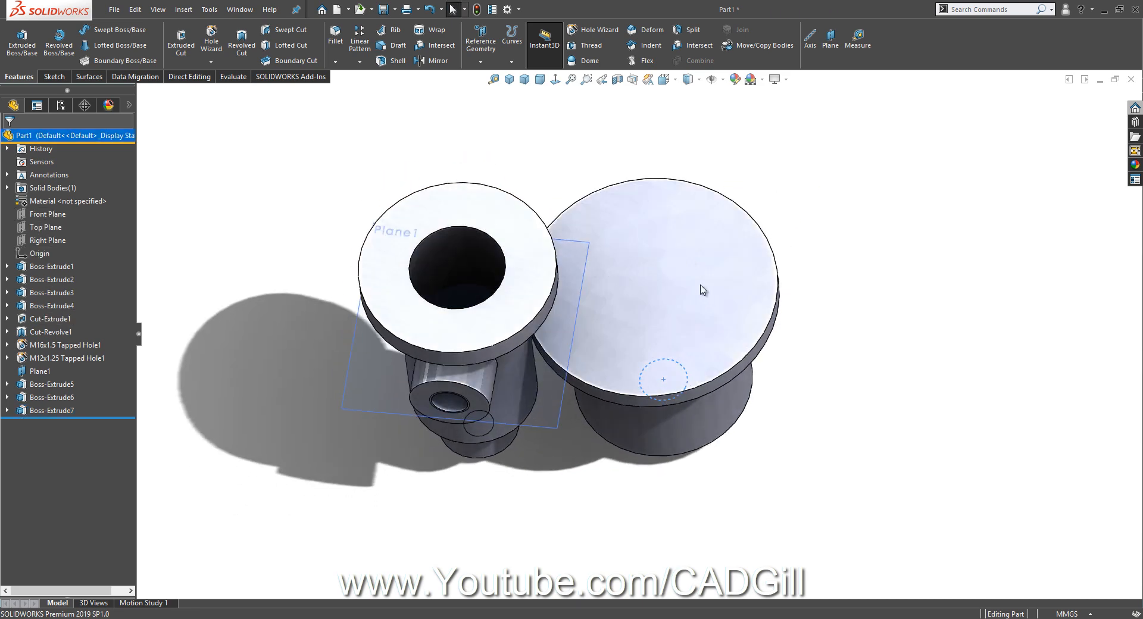
middle_drag(701, 286, 692, 328)
scroll(681, 290, up, 3)
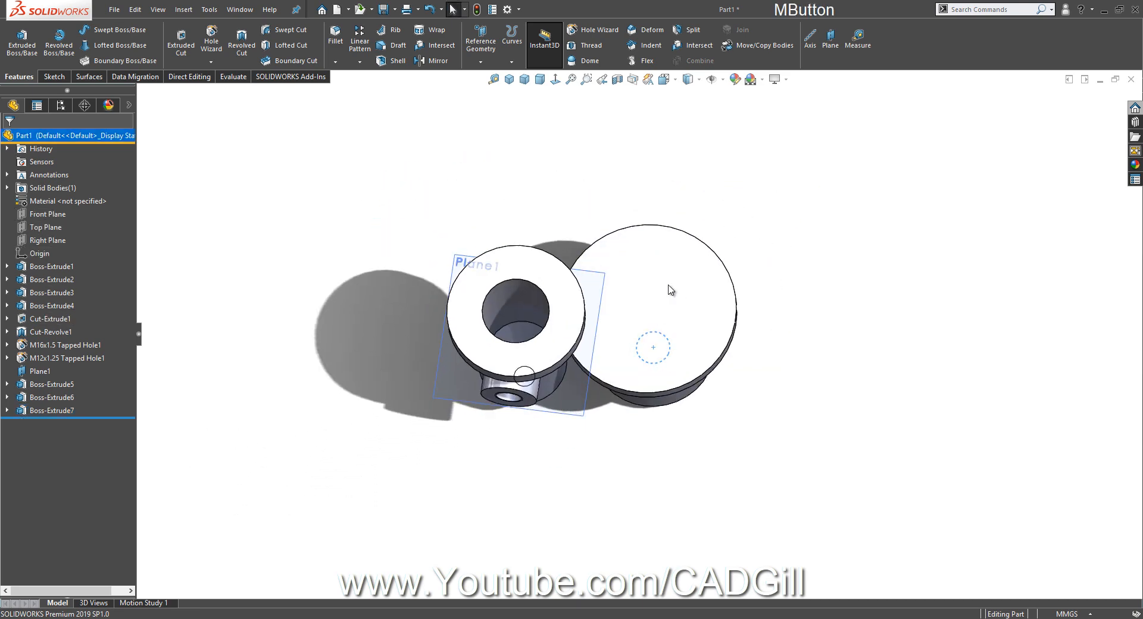
middle_drag(676, 291, 669, 196)
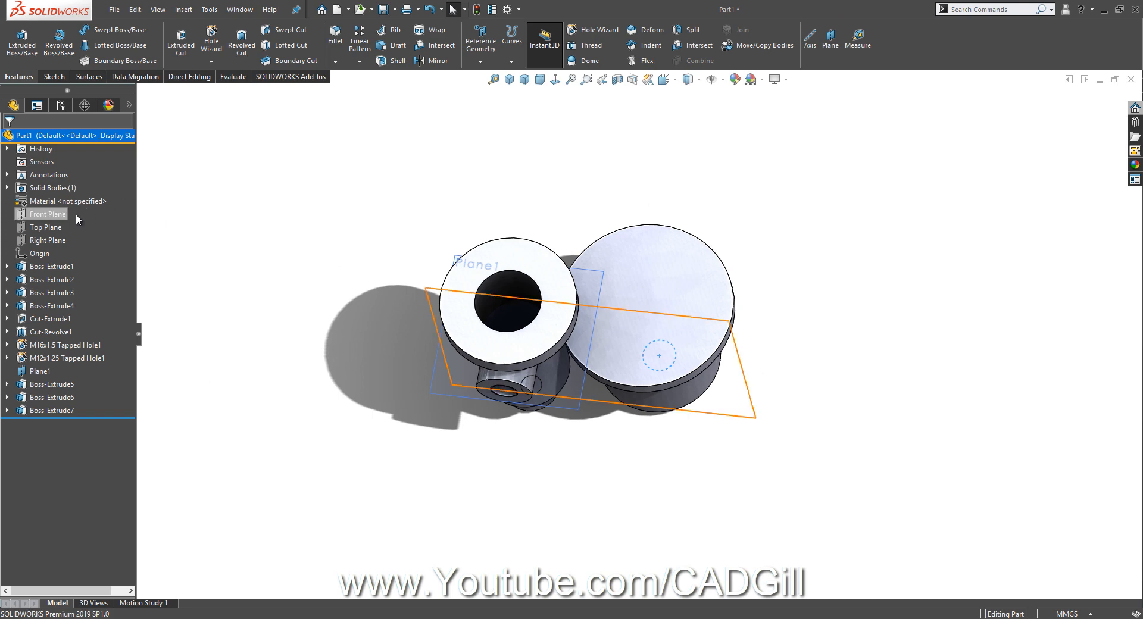
middle_drag(784, 169, 774, 108)
click(798, 233)
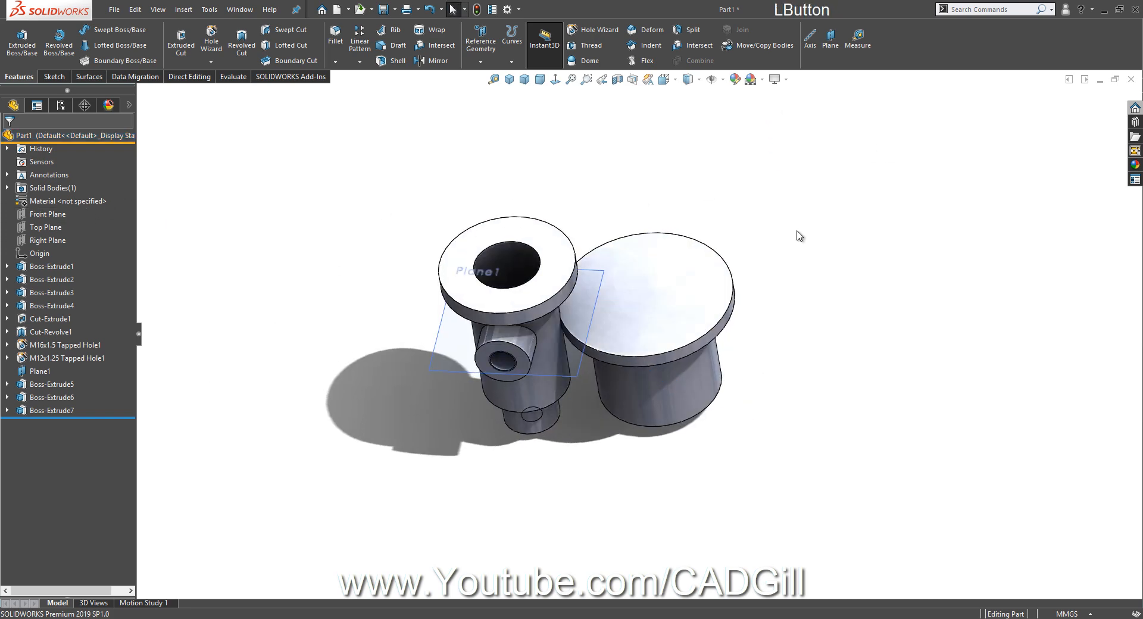
scroll(790, 253, down, 2)
Show the sketch of the 100 mm flange in the model view
click(664, 282)
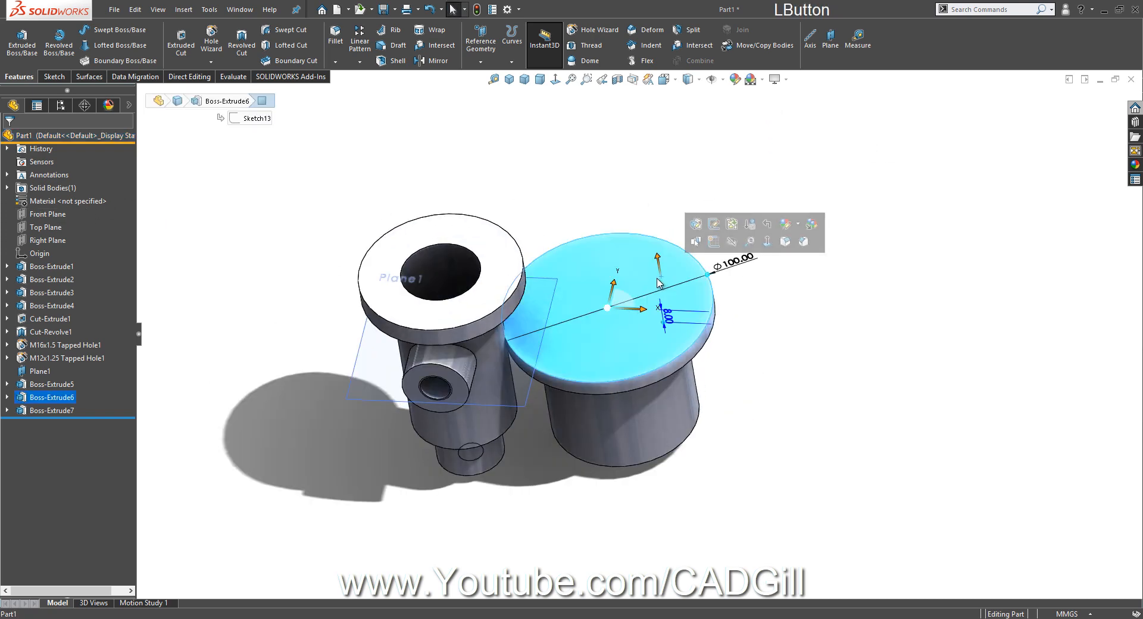
click(52, 397)
click(48, 408)
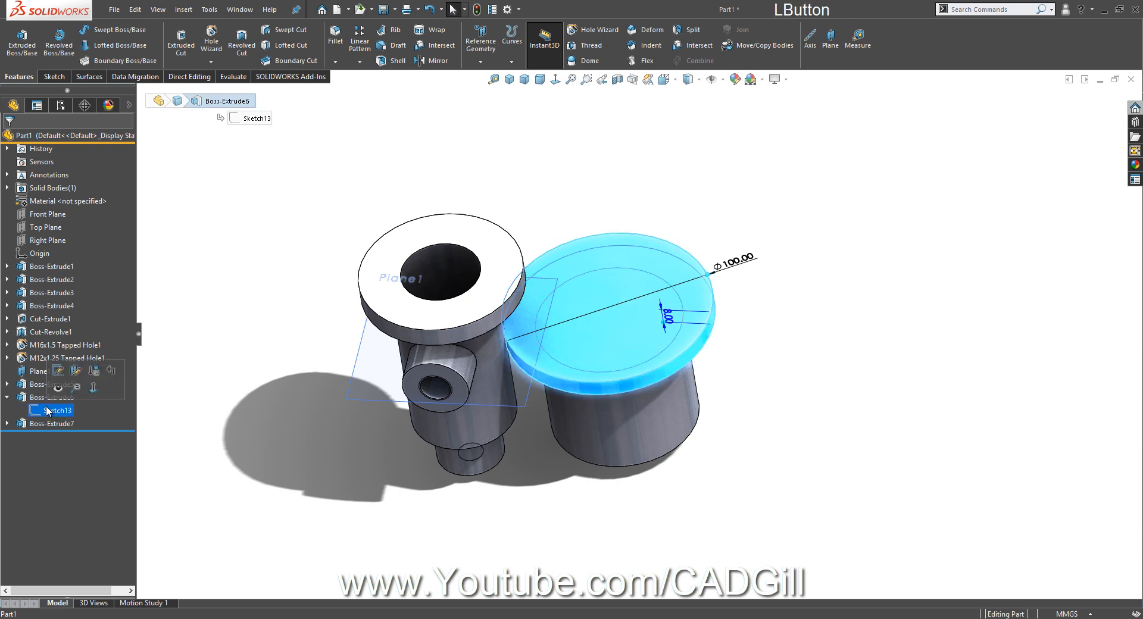
click(57, 386)
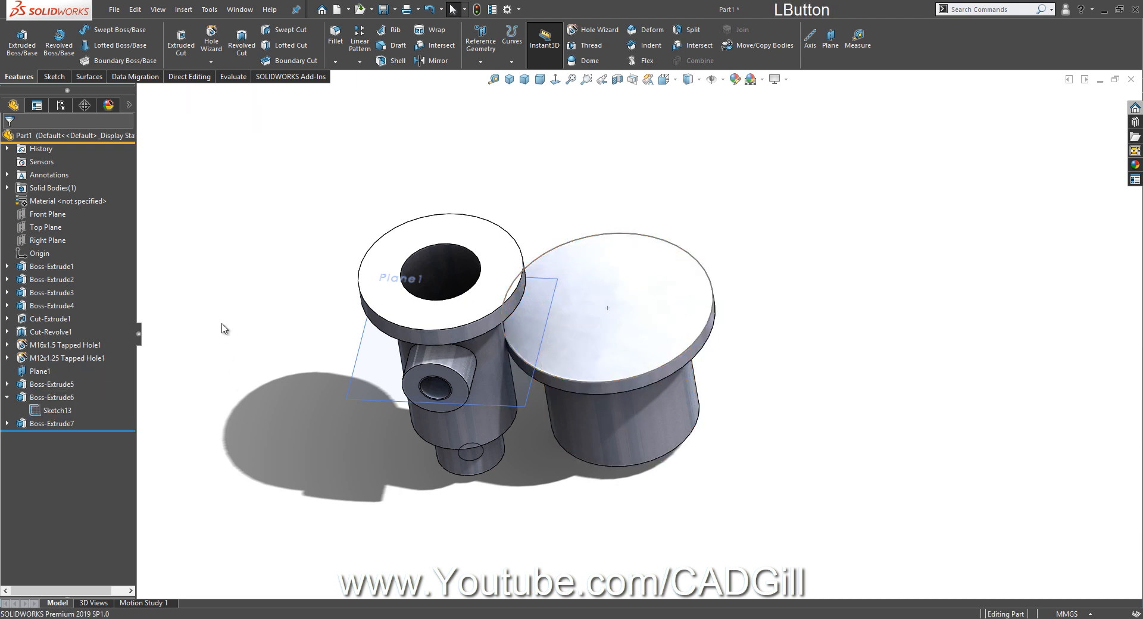
Create a reference plane parallel to the Front Plane through the center point of the 100 mm flange circle
click(49, 214)
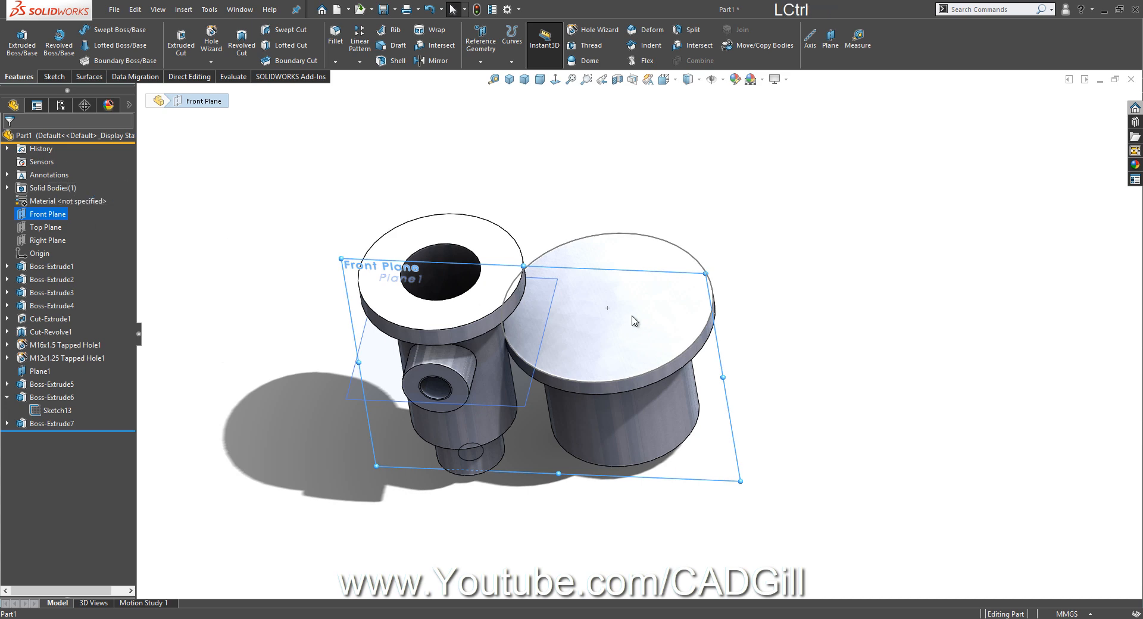
ctrl+click(608, 311)
mouse_move(608, 311)
middle_down()
mouse_move(622, 306)
mouse_move(597, 288)
mouse_move(608, 249)
middle_up()
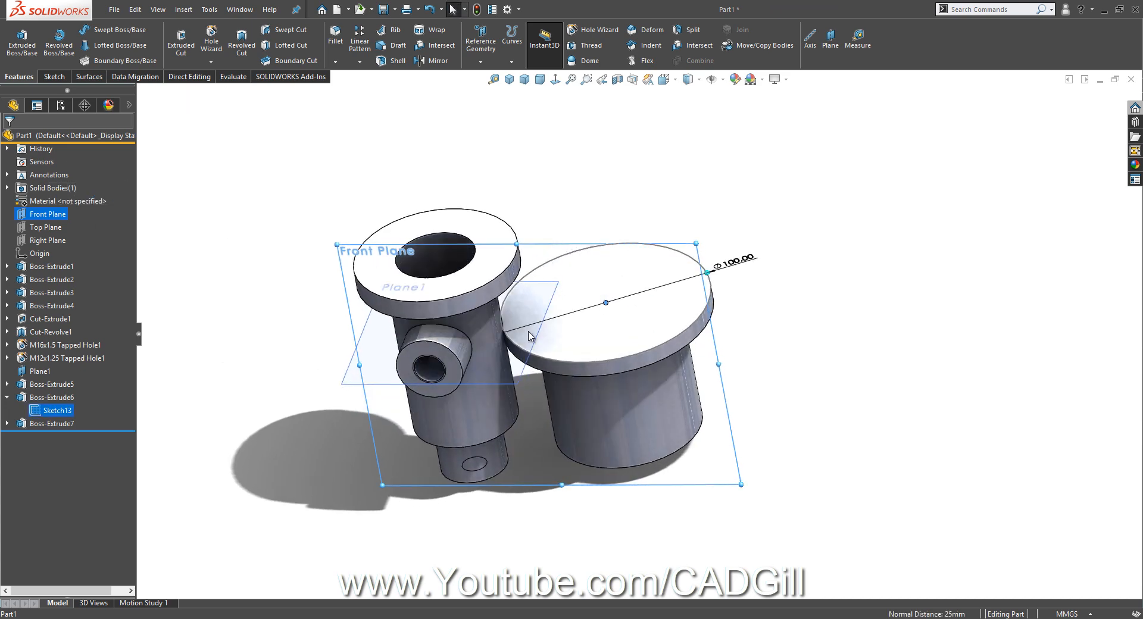
click(481, 59)
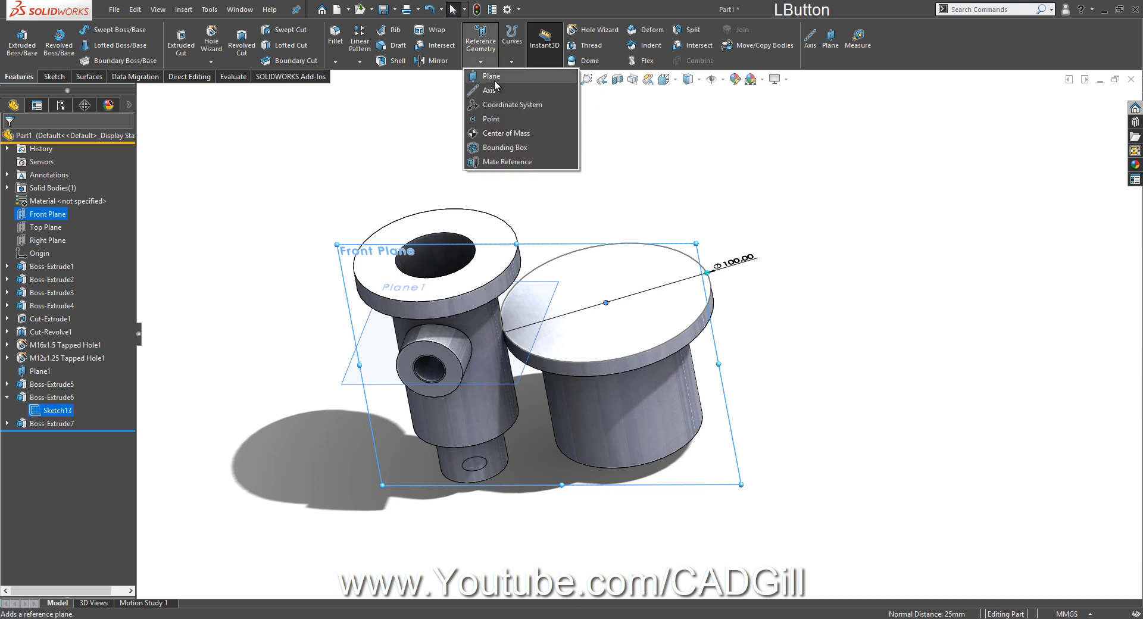
click(491, 77)
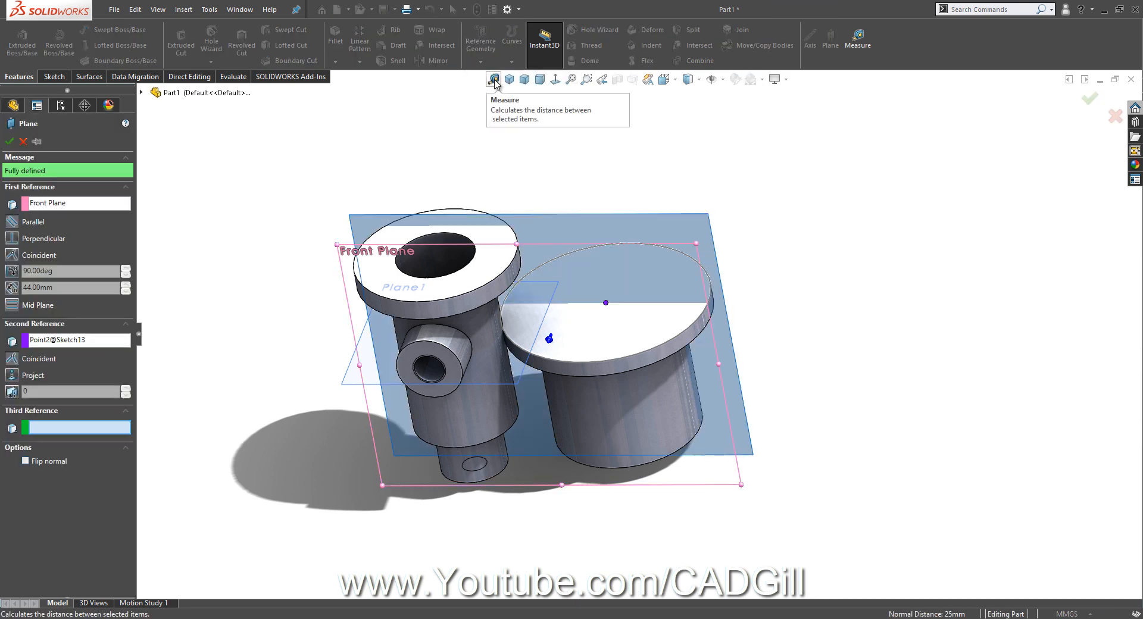
middle_drag(635, 217, 580, 245)
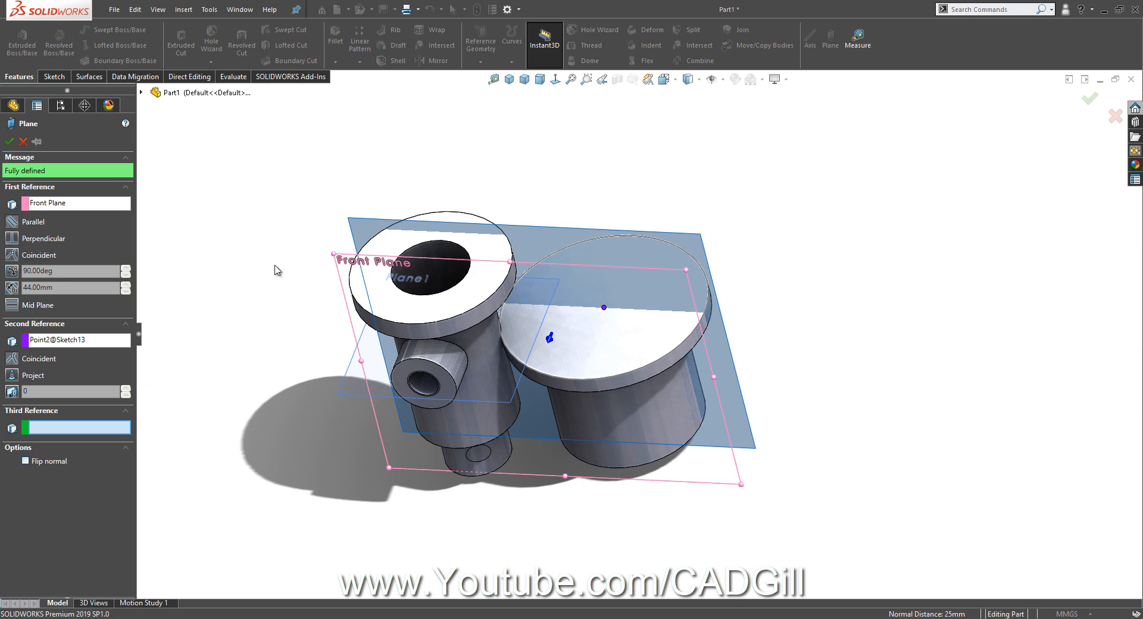
middle_drag(466, 301, 600, 332)
click(8, 141)
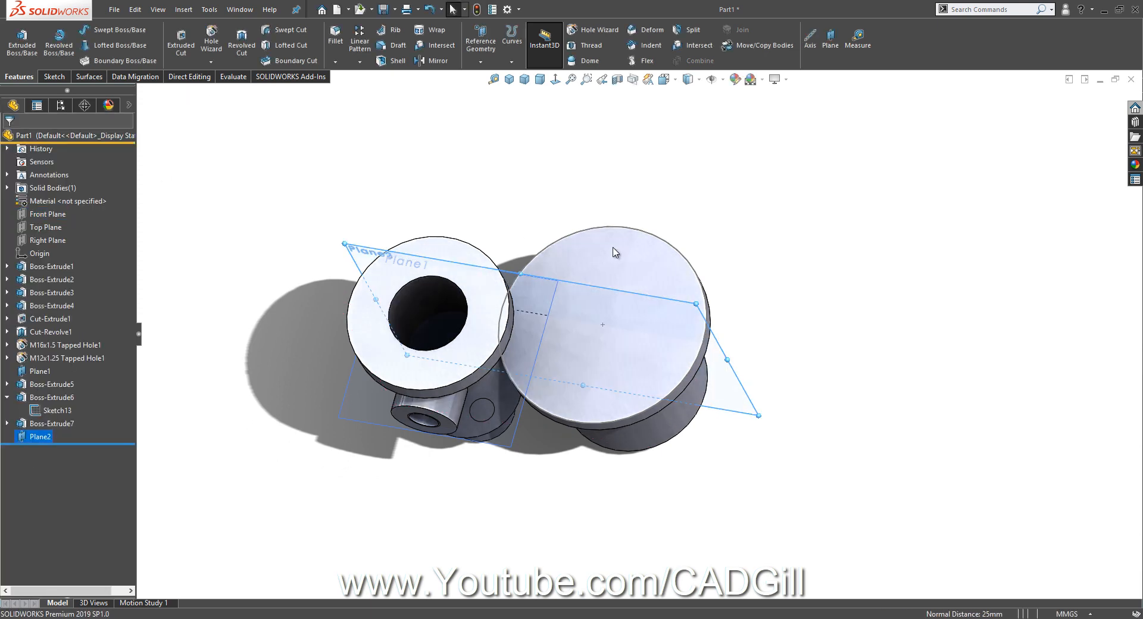
key(F9)
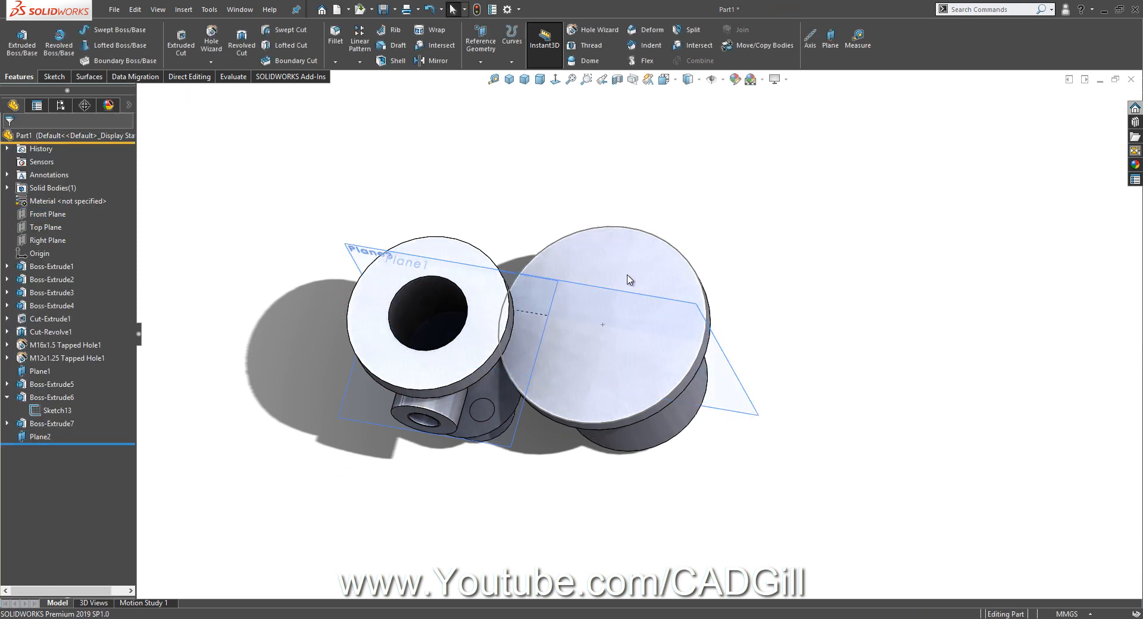
Sketch a circle about 25 mm in diameter on the new plane, placed over the body of the 70 mm cylinder
middle_drag(630, 280, 738, 326)
click(730, 351)
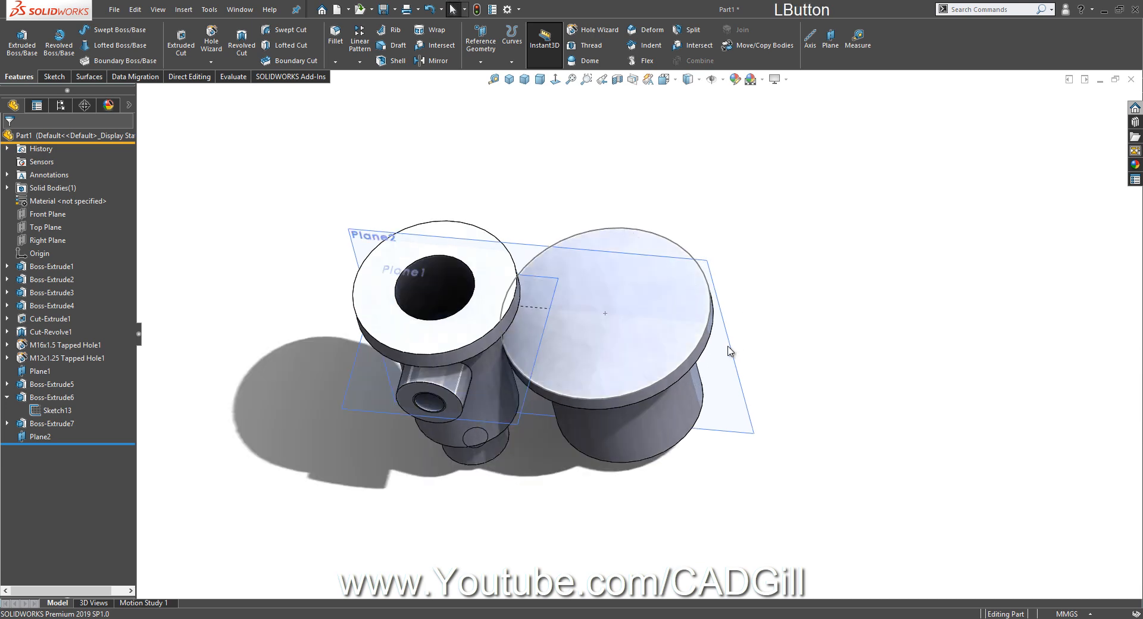
click(781, 310)
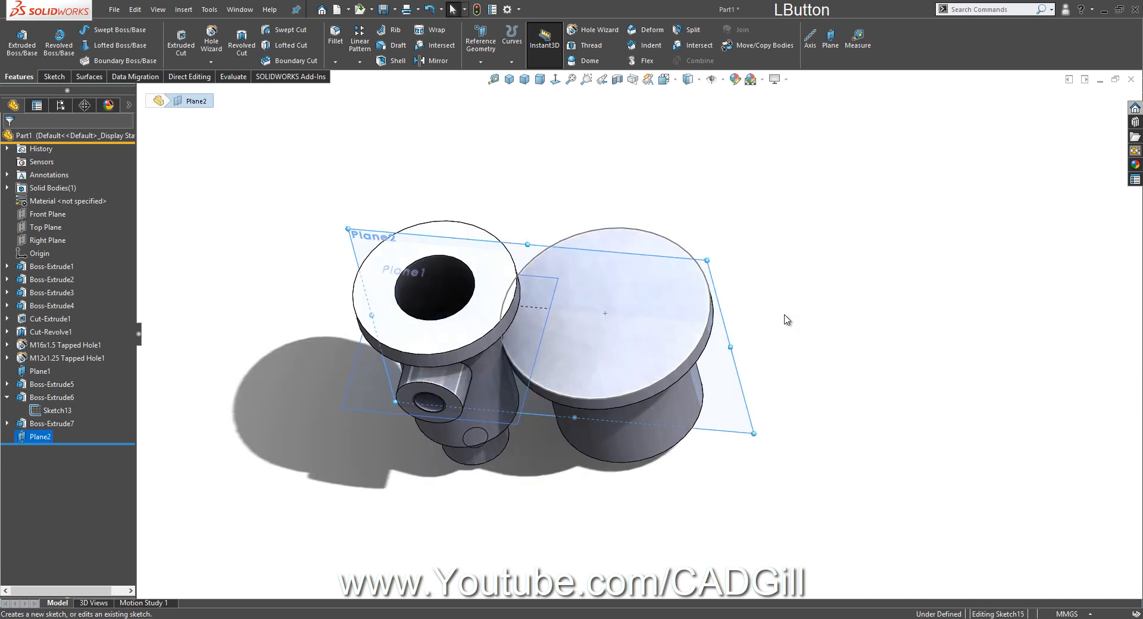
click(556, 81)
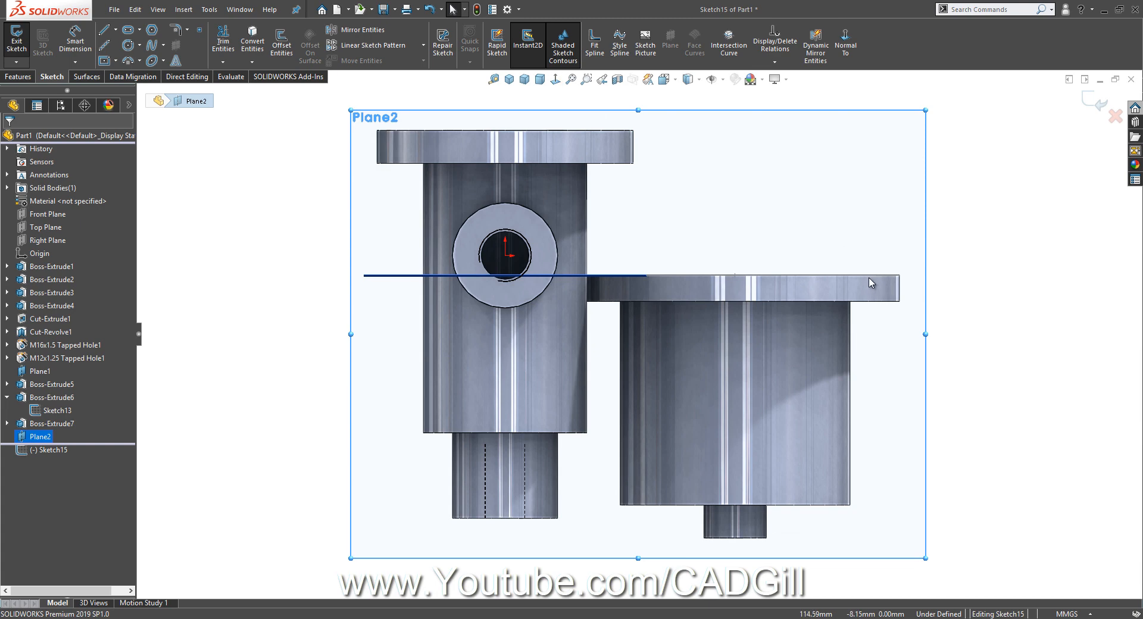
click(132, 47)
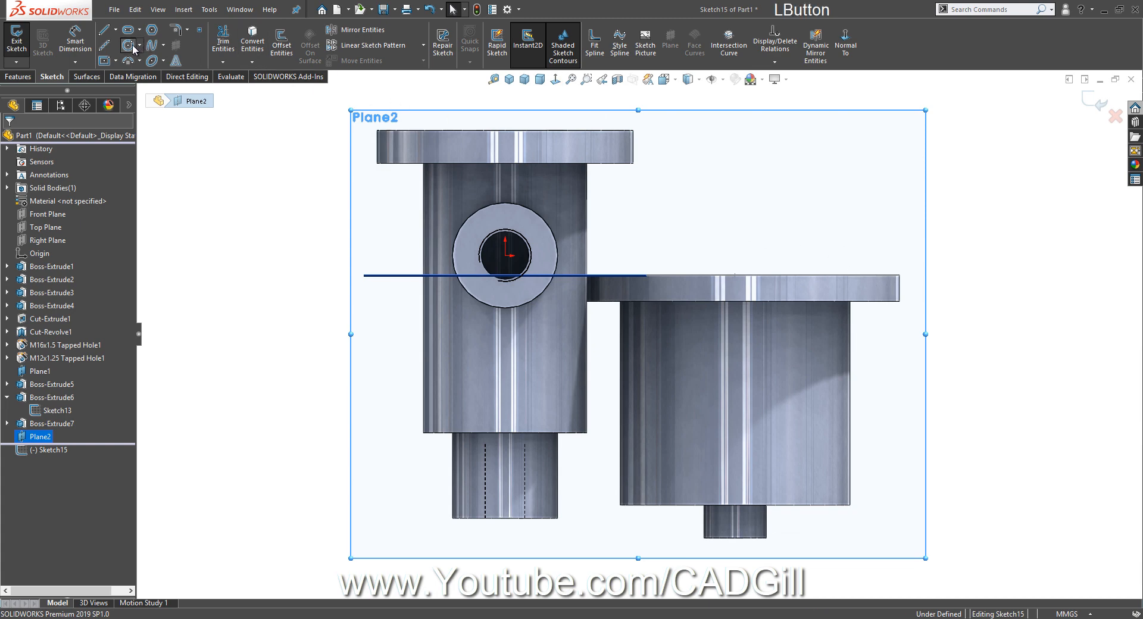
click(737, 375)
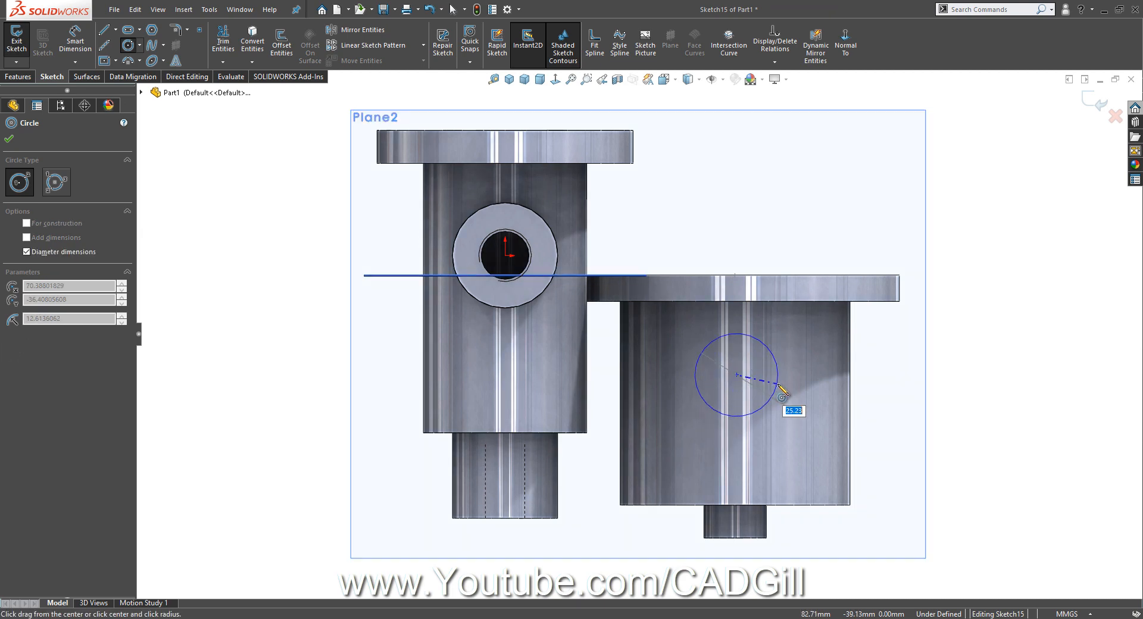
click(777, 385)
Dimension the circle's diameter as 32 mm
click(75, 41)
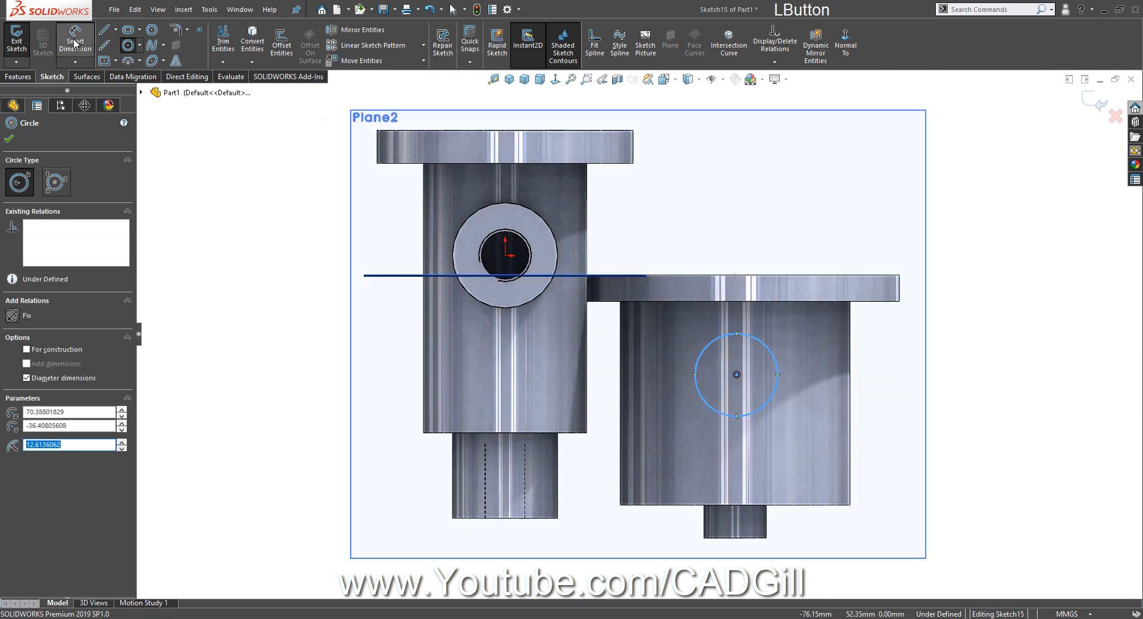
click(777, 357)
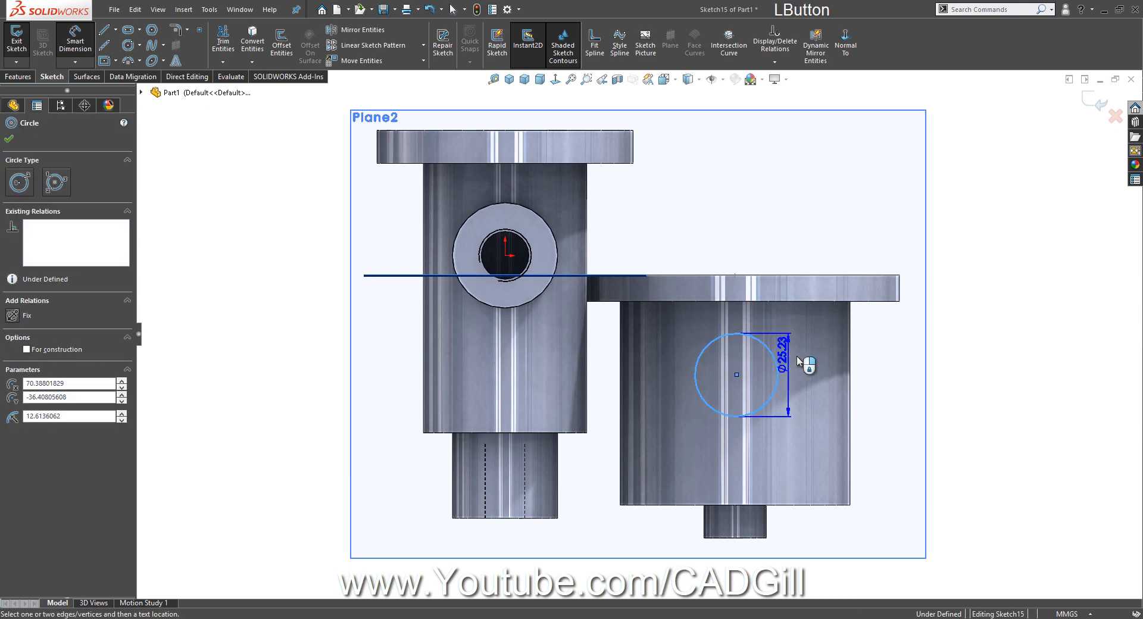
click(812, 354)
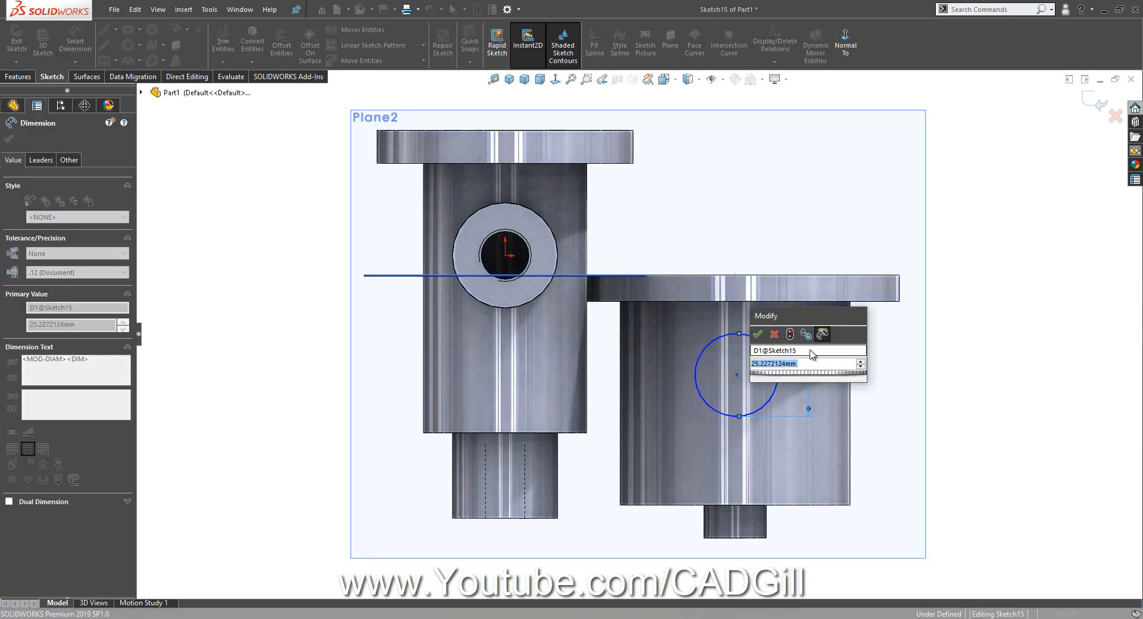
text(32)
key(Return)
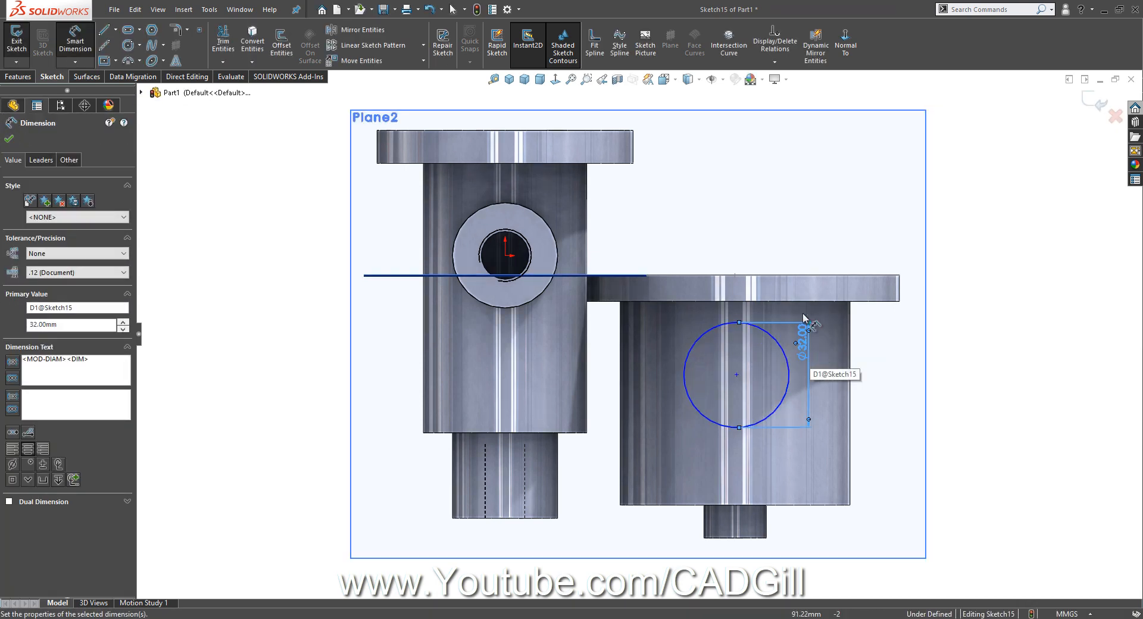
Dimension the horizontal distance from the origin to the circle's center as 70 mm
click(765, 209)
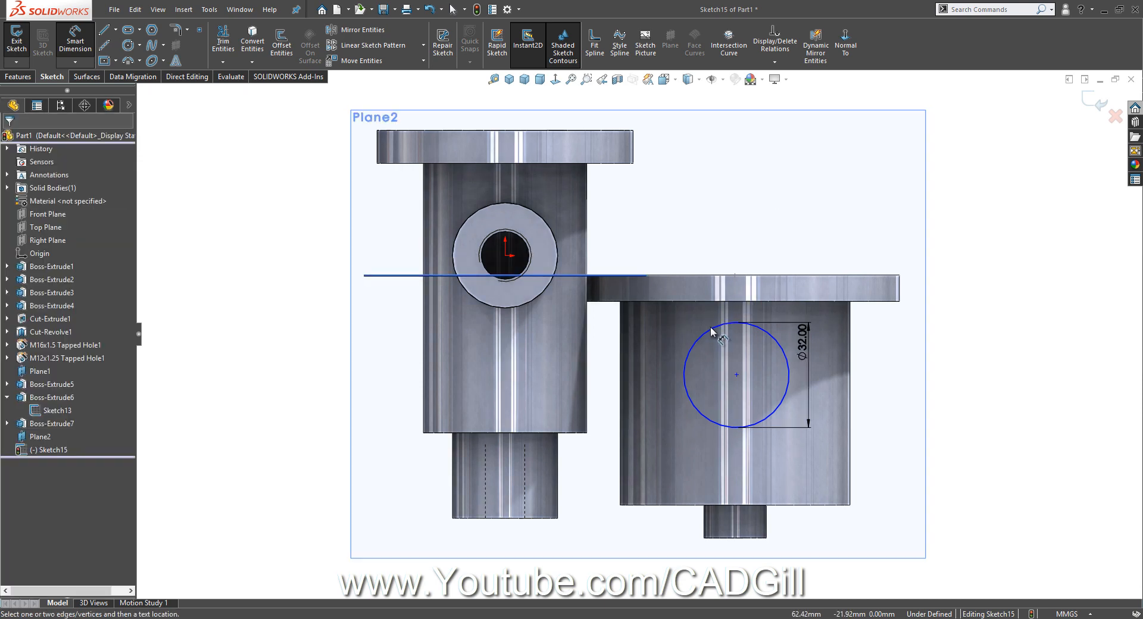
drag(712, 332, 505, 257)
click(589, 464)
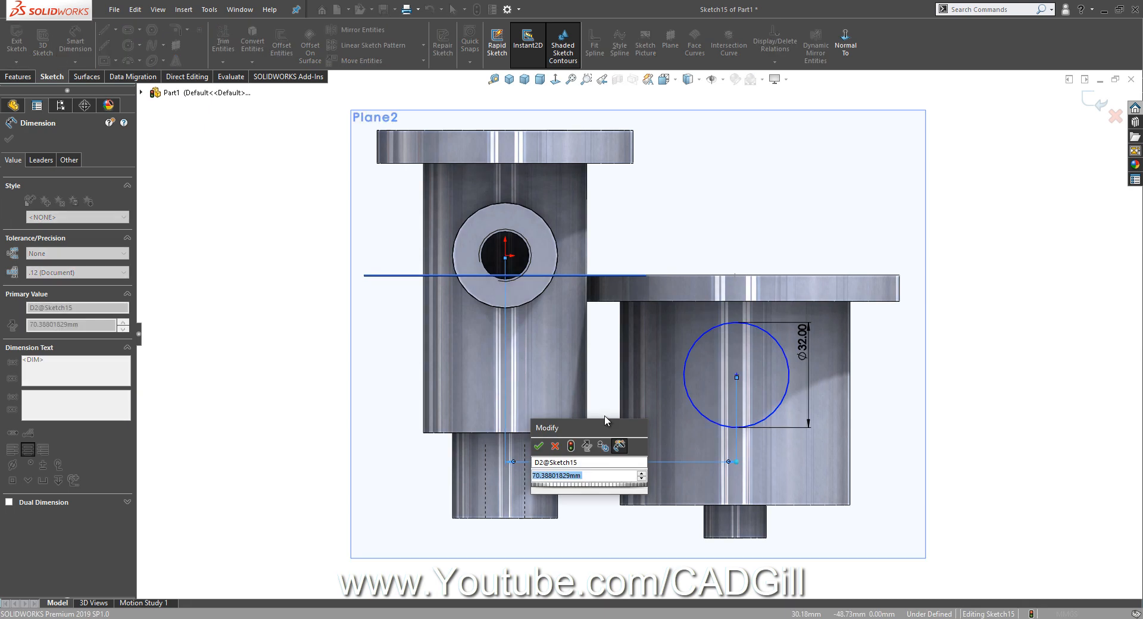
text(70)
key(Return)
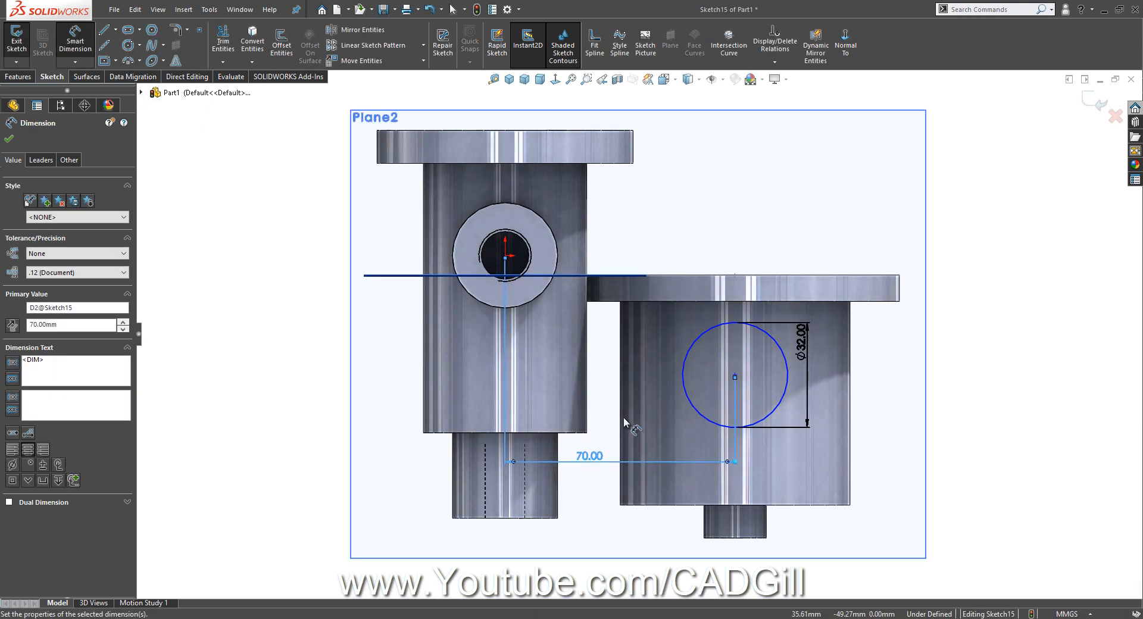
Dimension the circle's center 38 mm below the top edge of the 100 mm flange
click(786, 370)
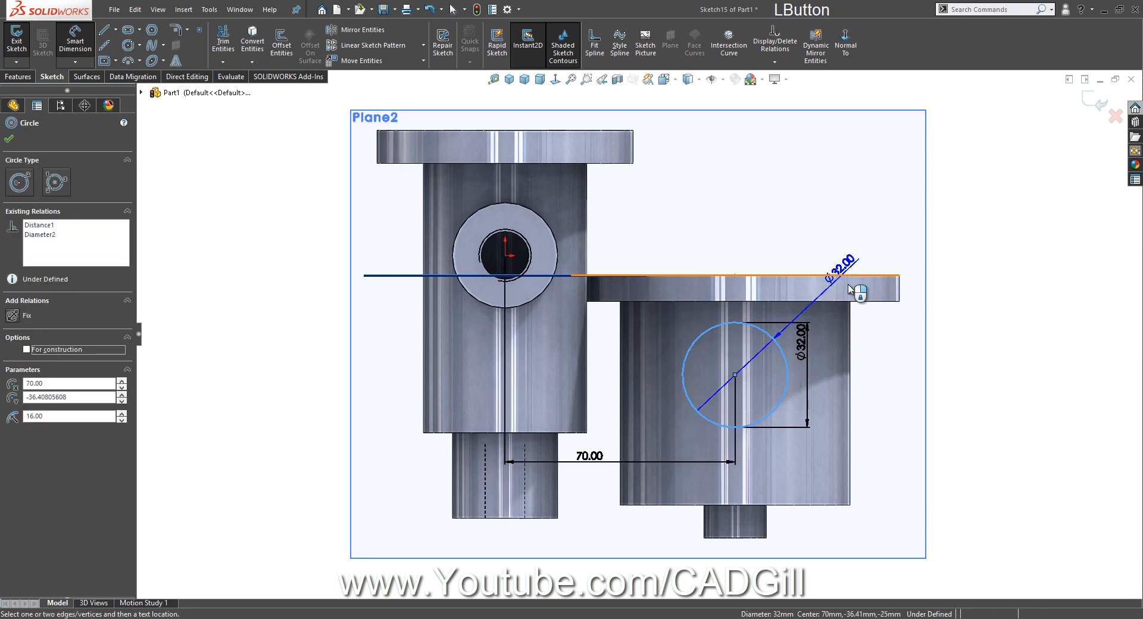
click(861, 275)
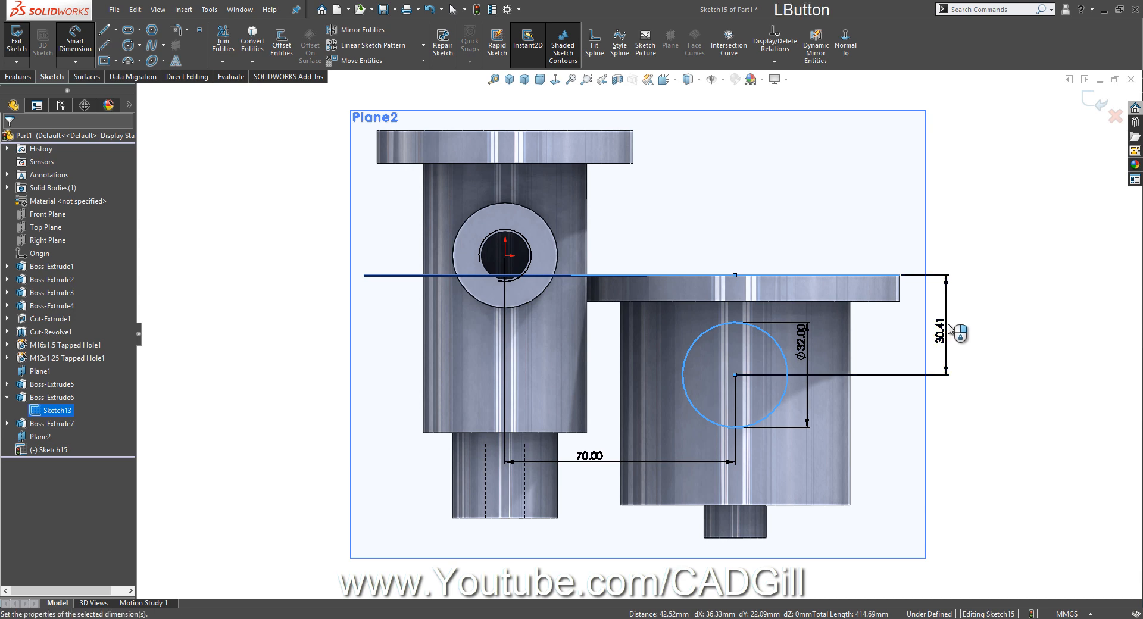
click(950, 331)
text(38)
key(Return)
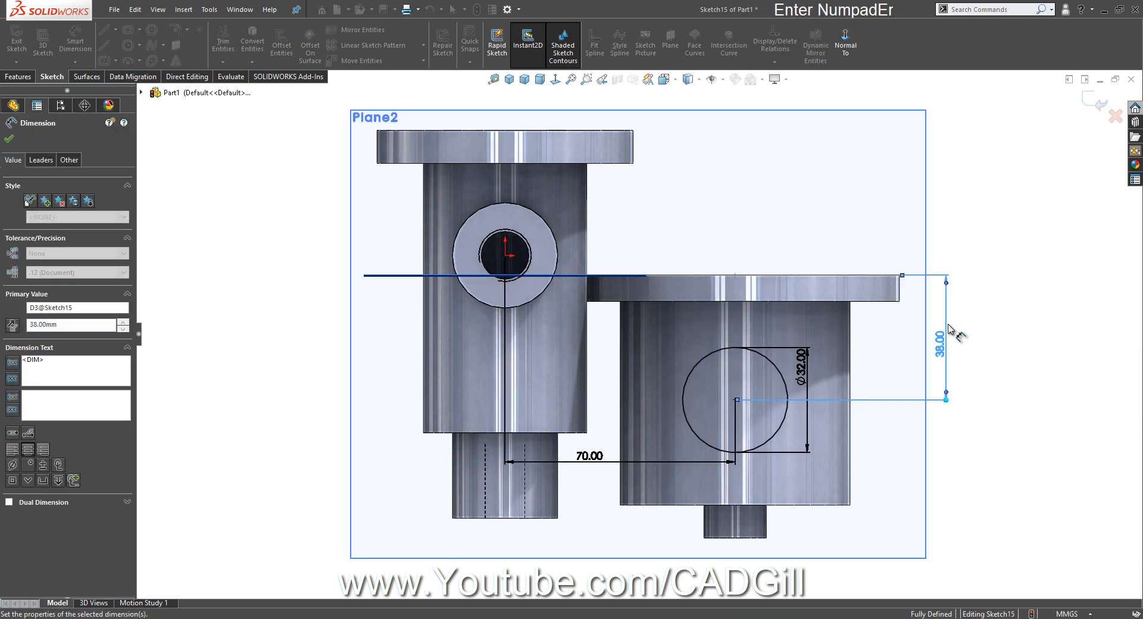
right_click(1010, 273)
click(1013, 297)
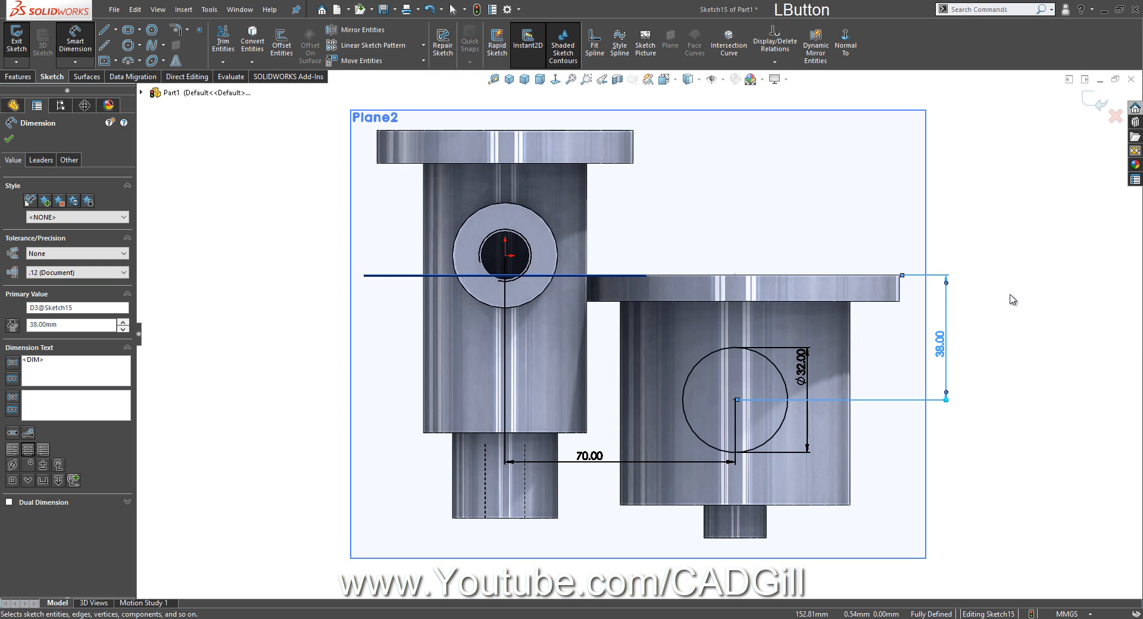
Turn the horizontal 70 mm dimension into a driven dimension
click(627, 462)
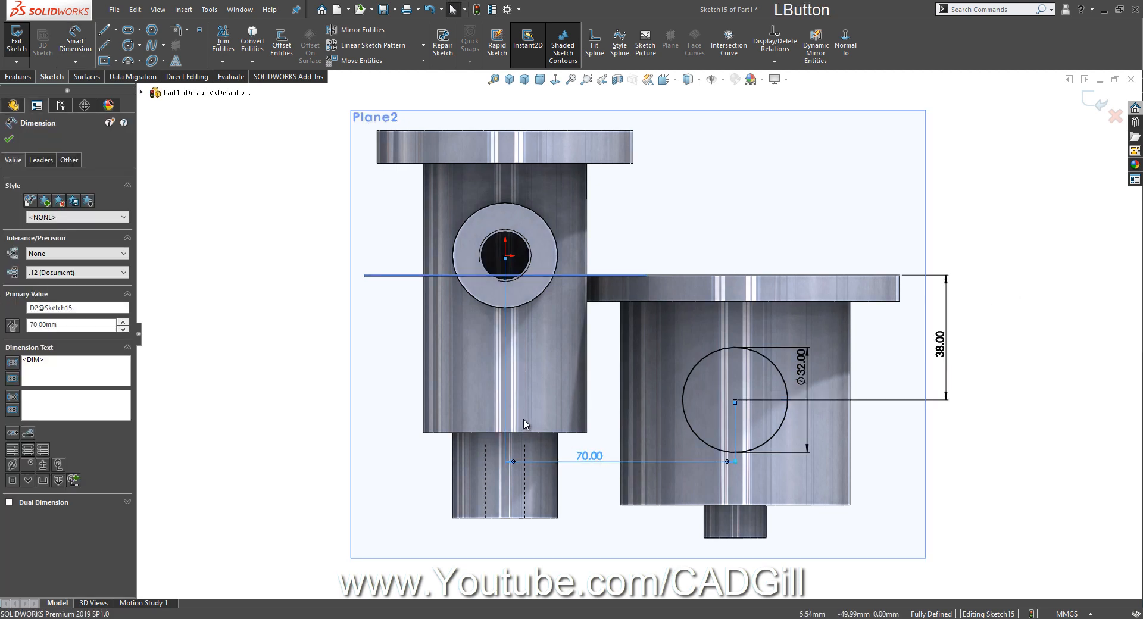
click(65, 160)
click(21, 295)
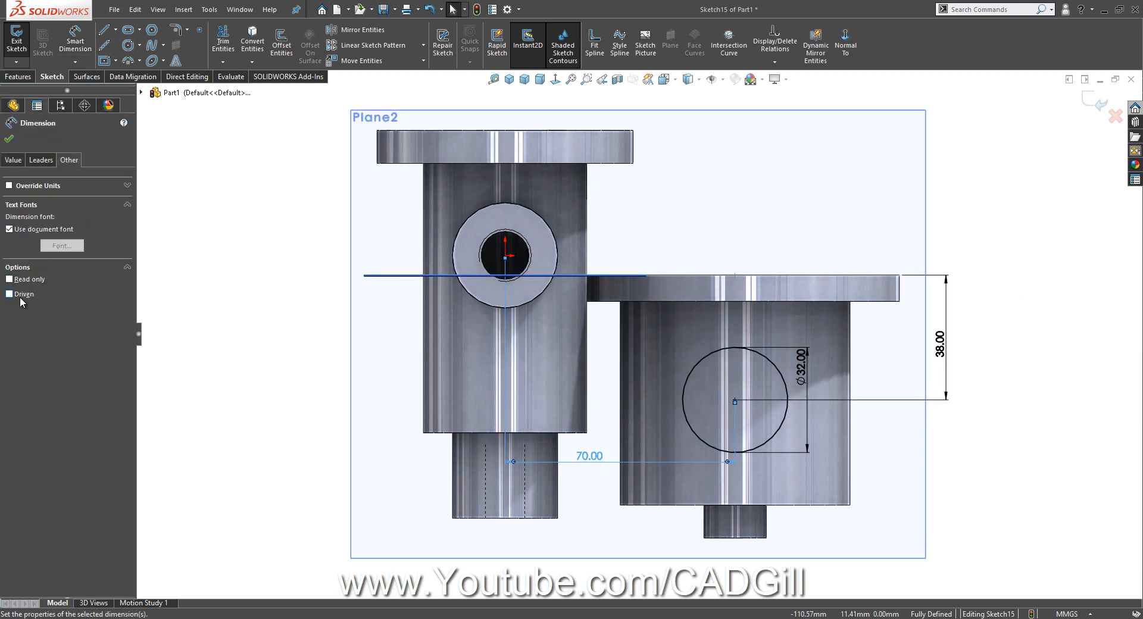
click(250, 284)
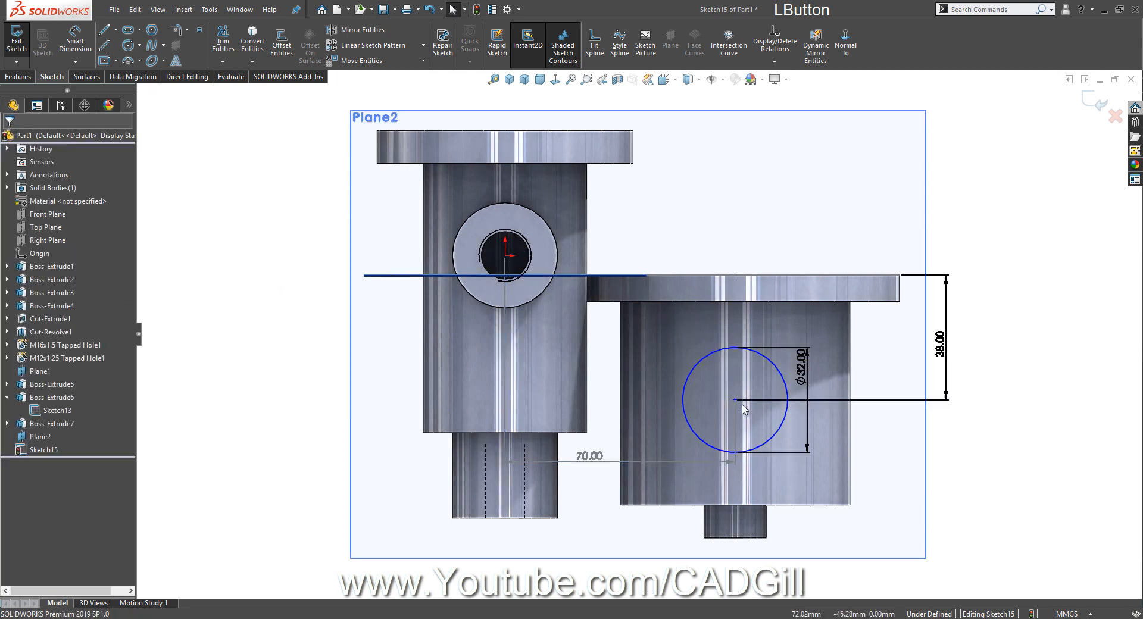
Shift the 32 mm circle's center horizontally off the cylinder's axis to about 54 mm from the origin
click(733, 400)
drag(729, 399, 684, 400)
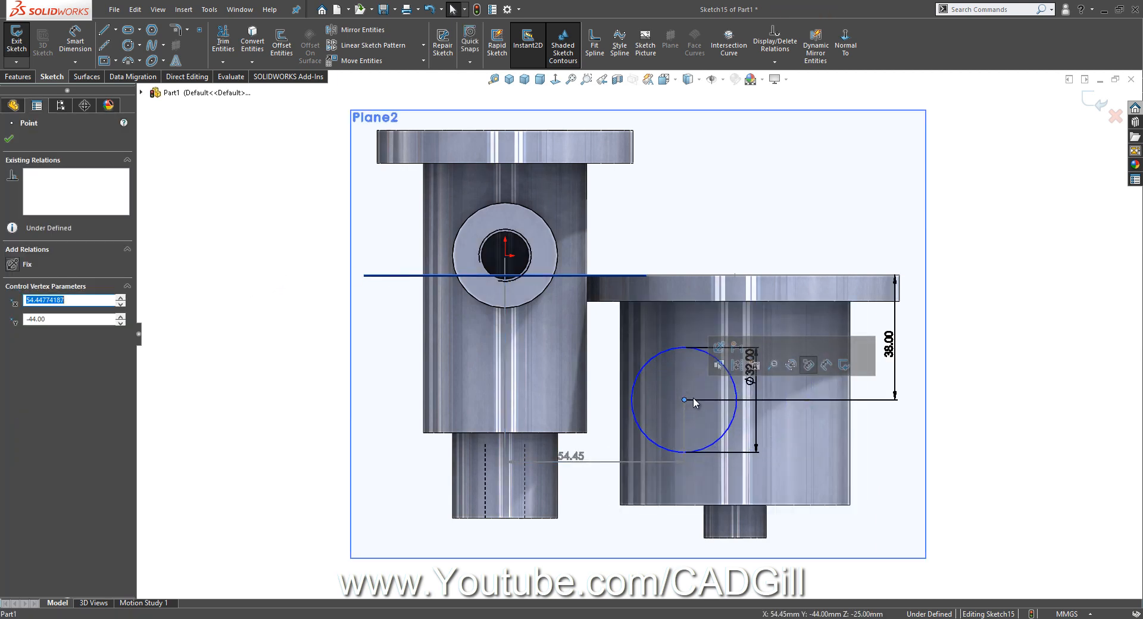
middle_drag(683, 403, 689, 433)
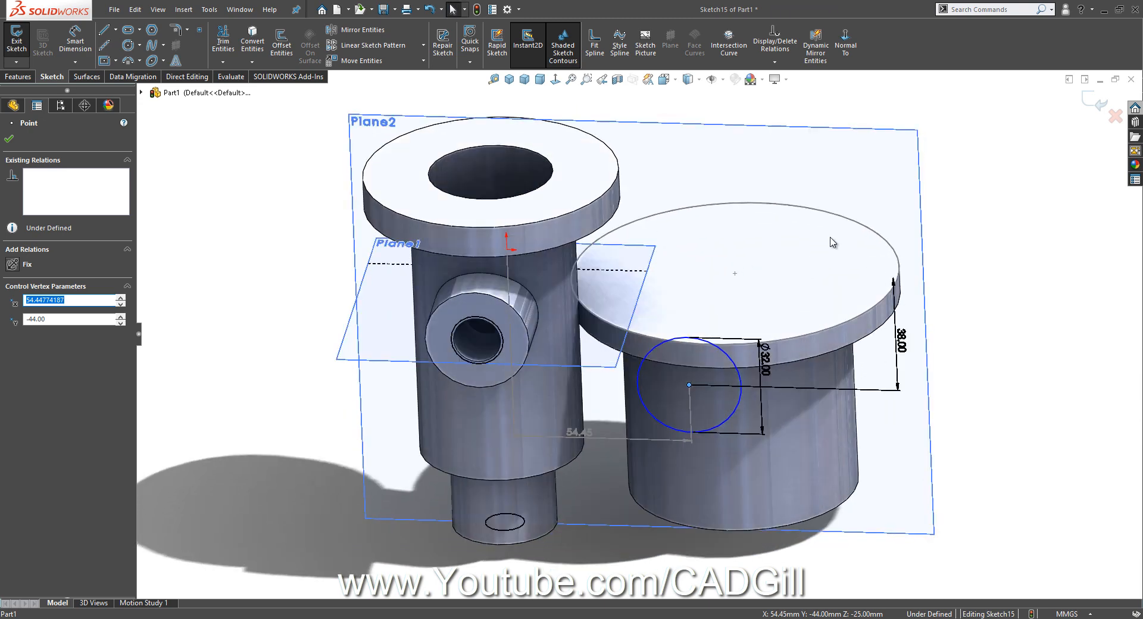
click(1007, 244)
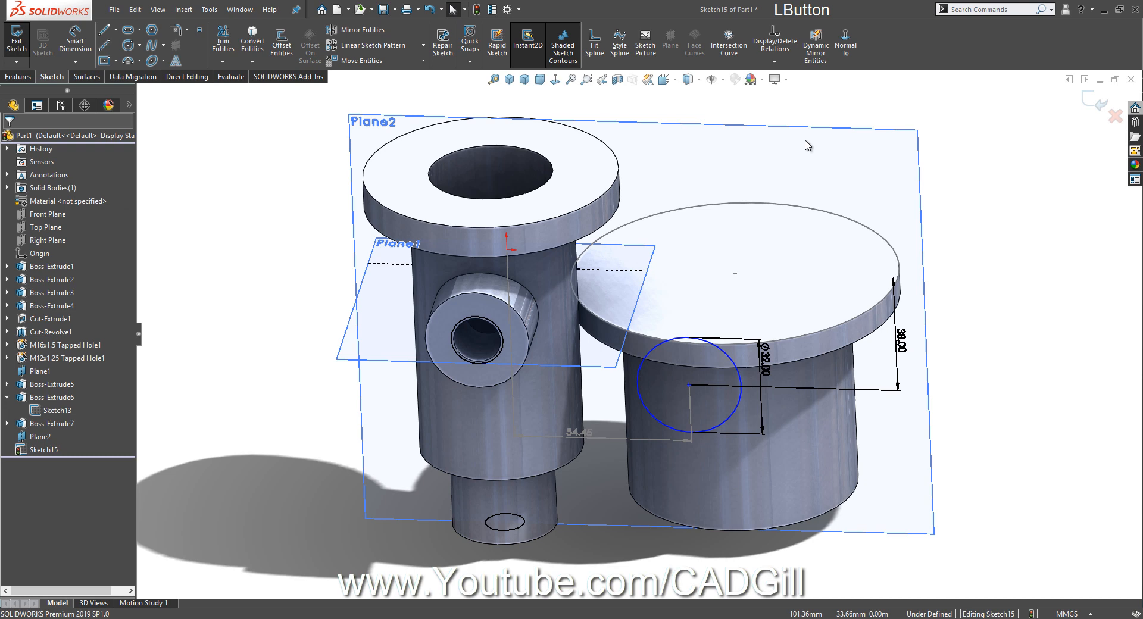
Show the temporary axes and make the 32 mm circle's center coincident with the axis of the 70 mm cylinder
click(723, 79)
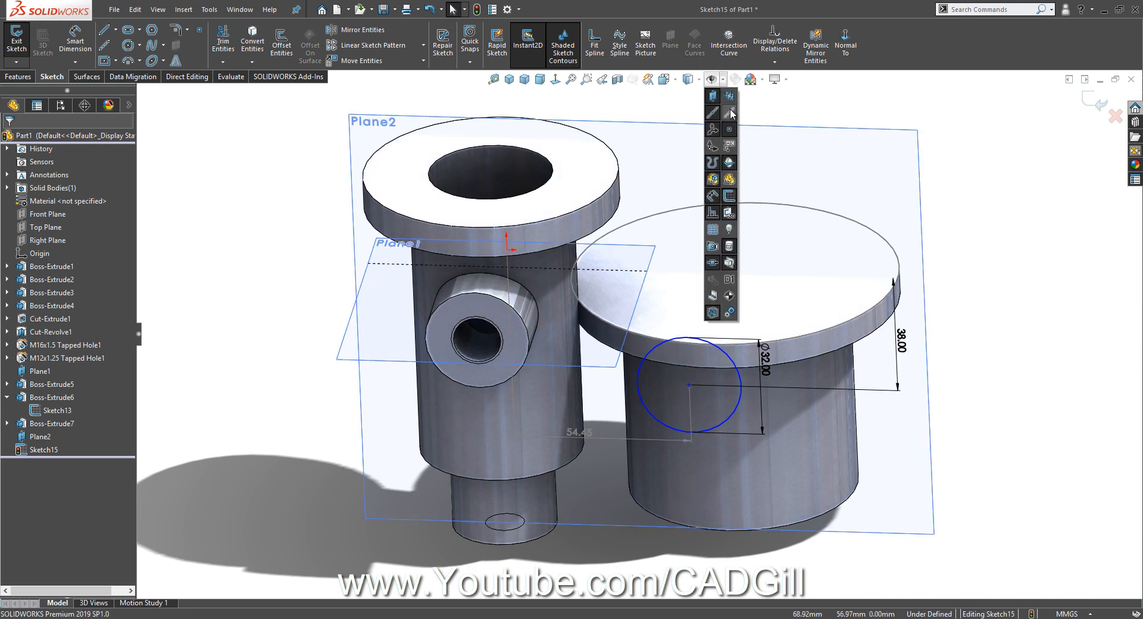
click(730, 112)
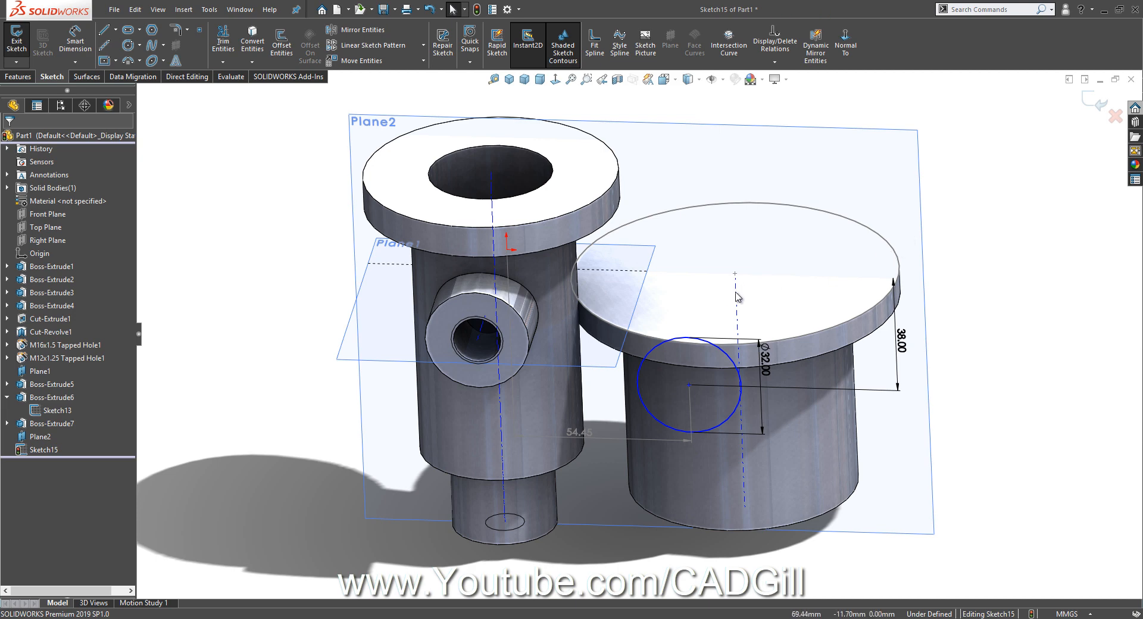
click(736, 297)
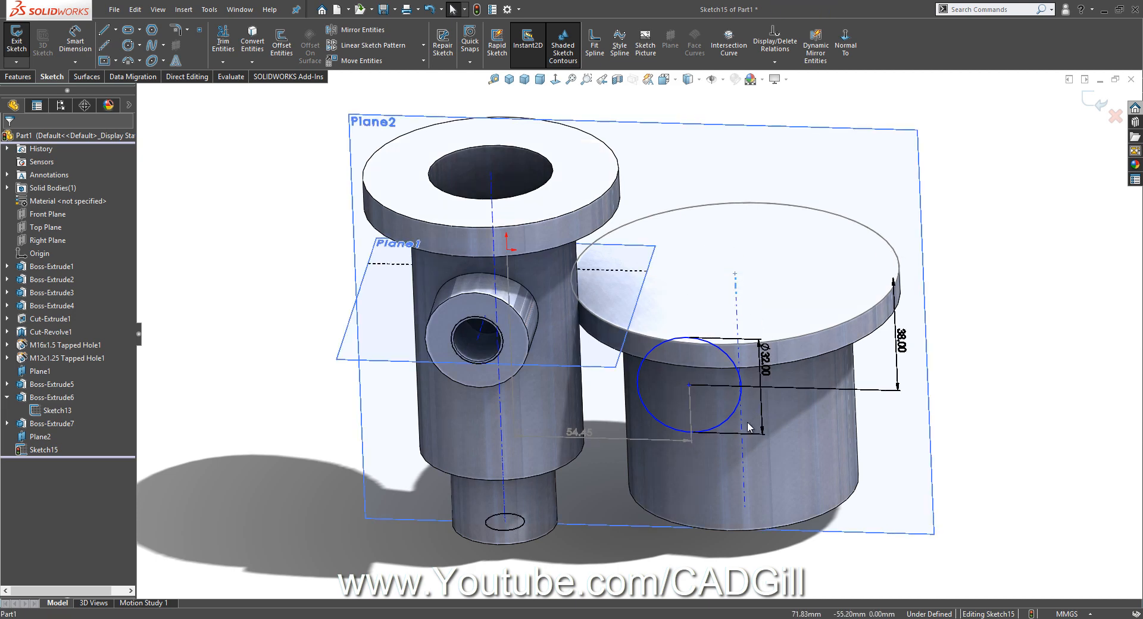
click(744, 436)
ctrl+click(688, 384)
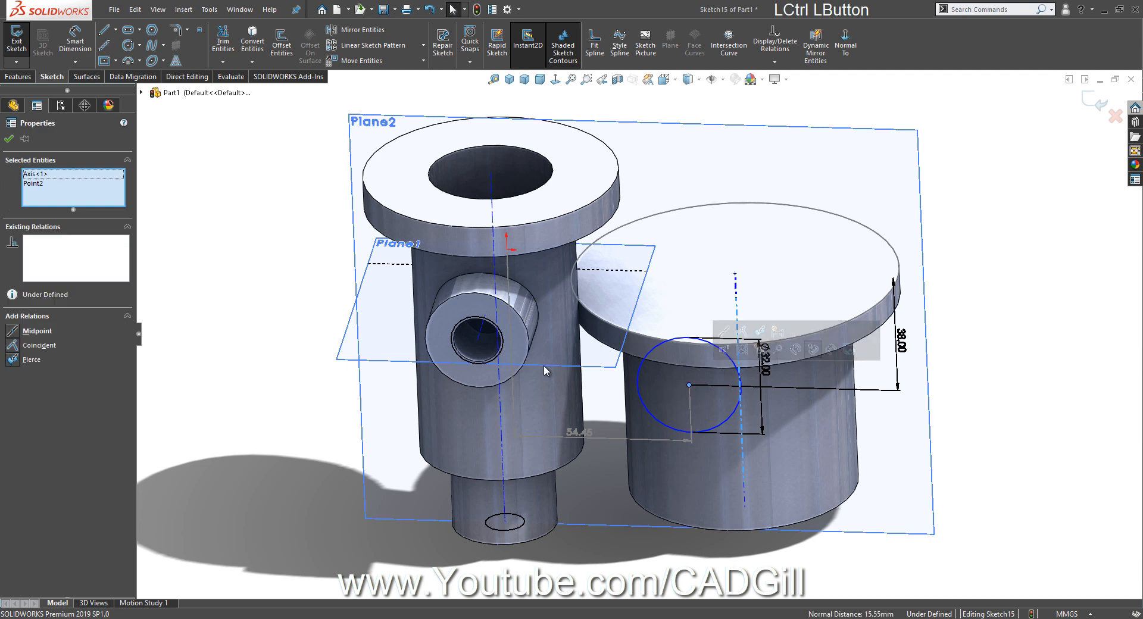
click(24, 346)
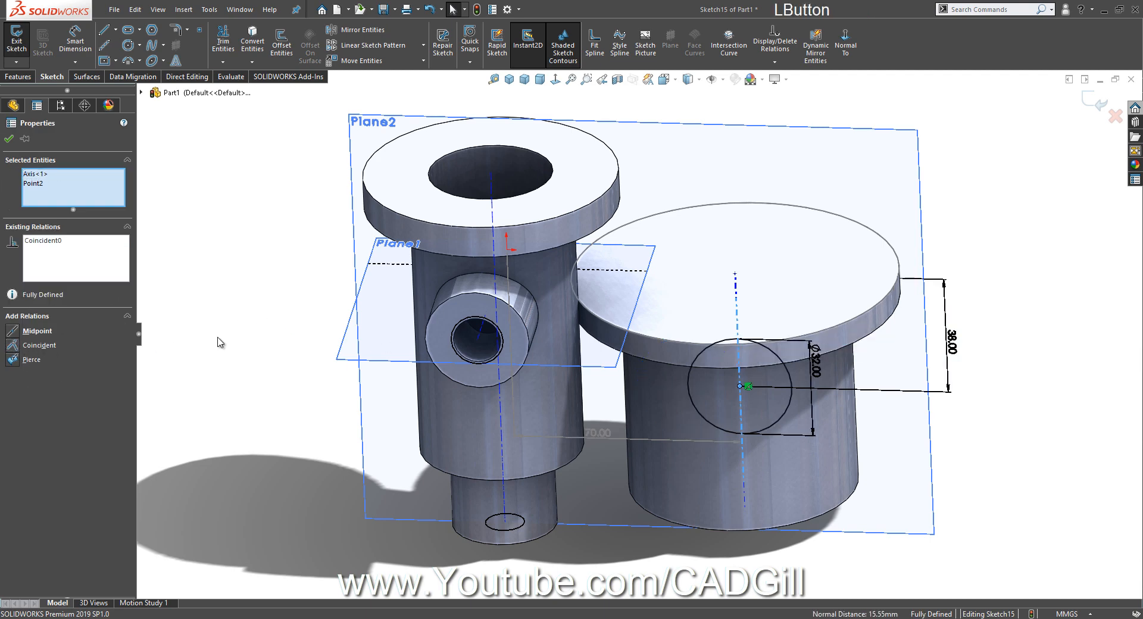
click(275, 345)
Check the constrained circle from several angles and hide the temporary axes
middle_drag(275, 344, 296, 311)
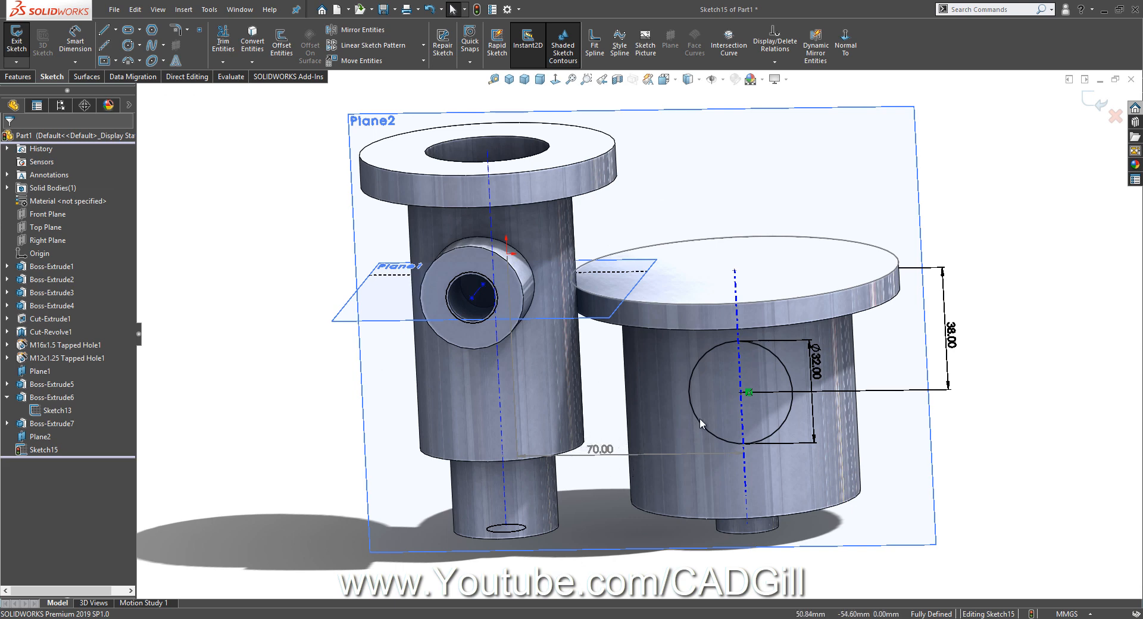
middle_drag(699, 417, 703, 424)
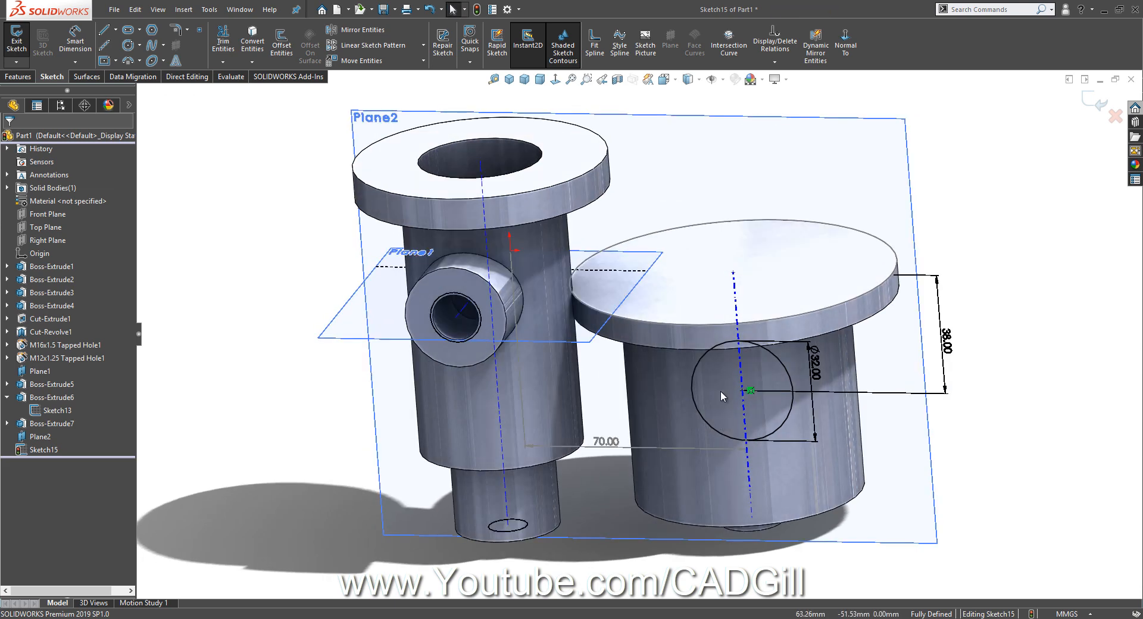
middle_drag(677, 300, 681, 167)
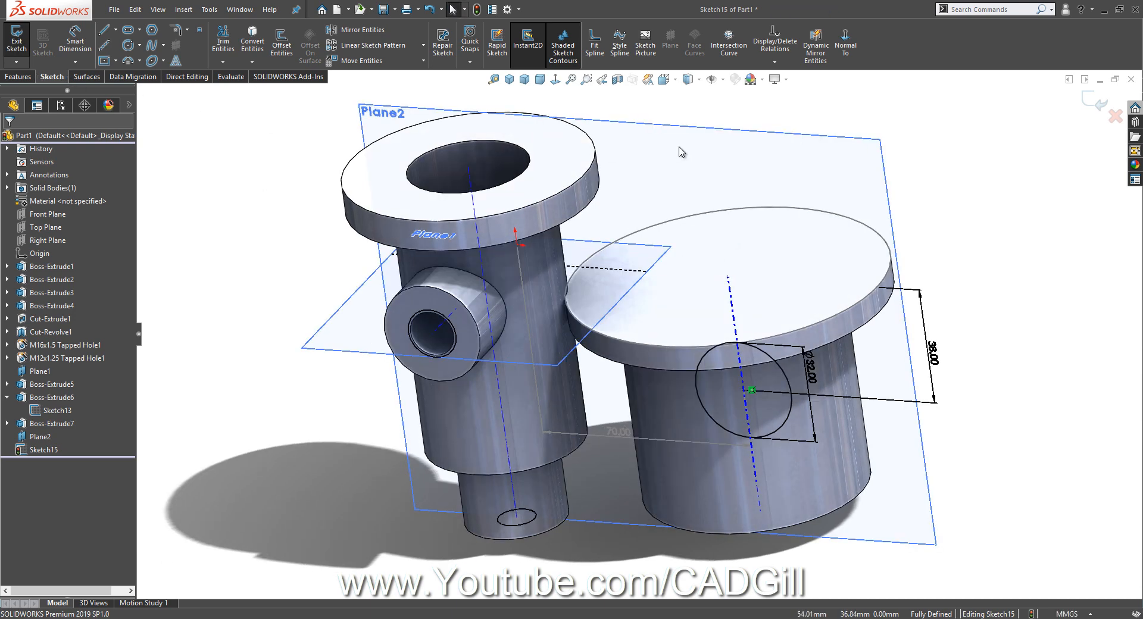
click(722, 80)
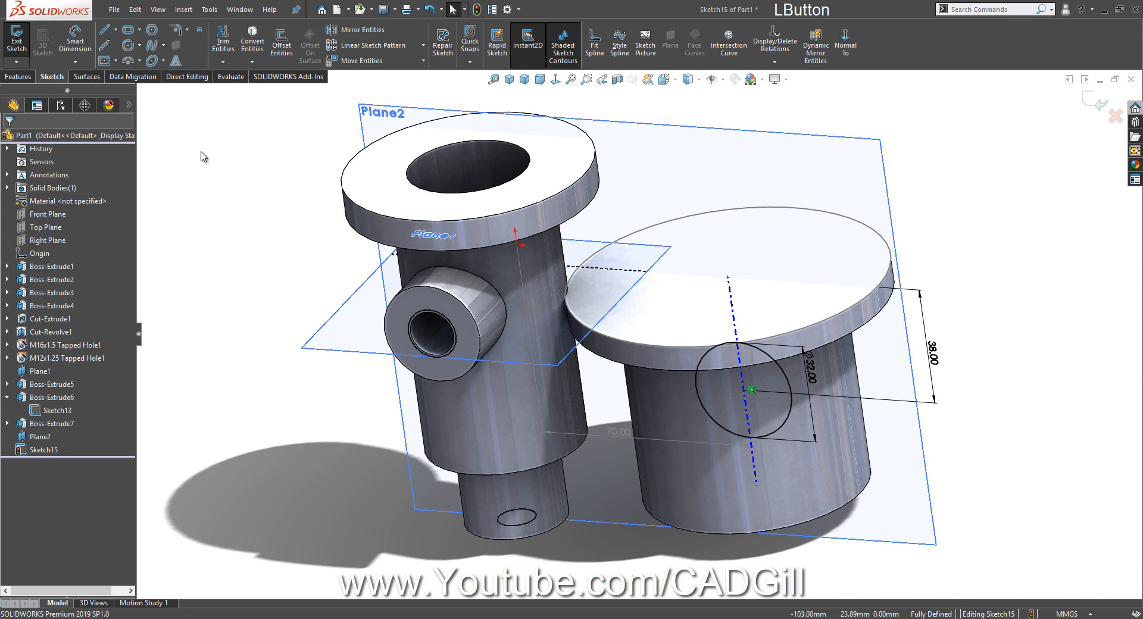
Extrude the 32 mm circle as a blind 48 mm boss toward the rear of the 70 mm cylinder
click(18, 77)
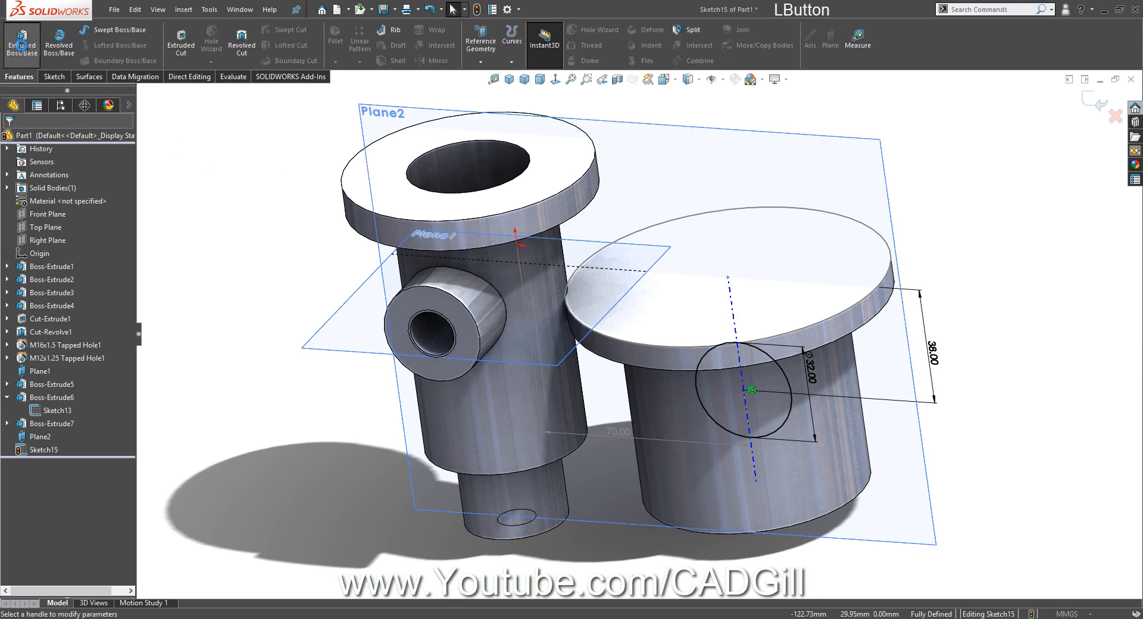
click(21, 45)
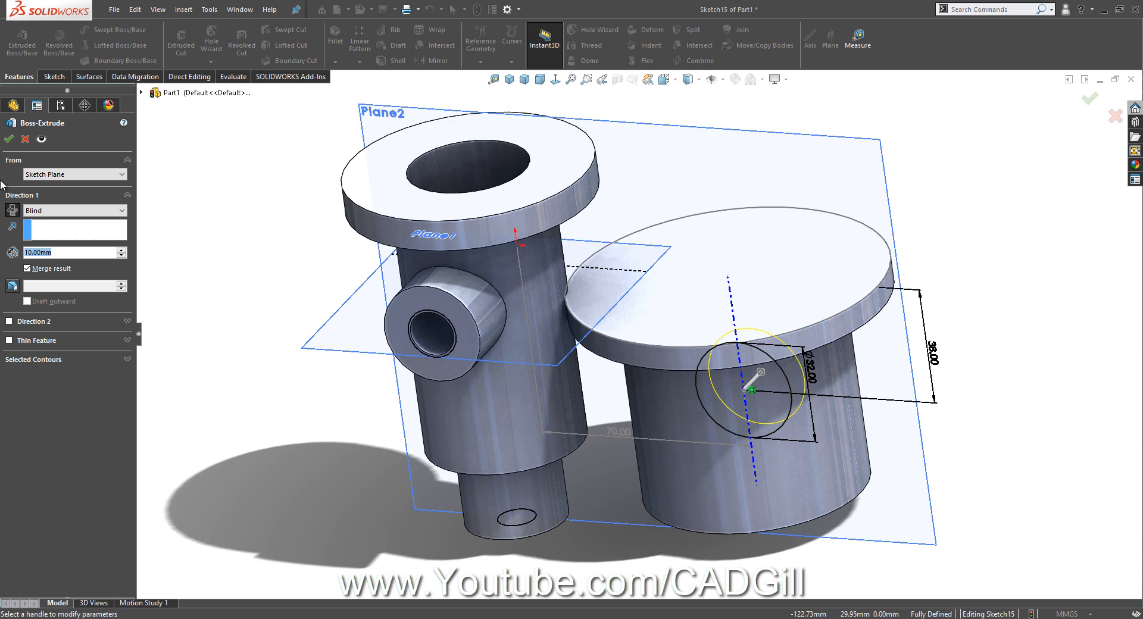
text(48)
key(KP_Enter)
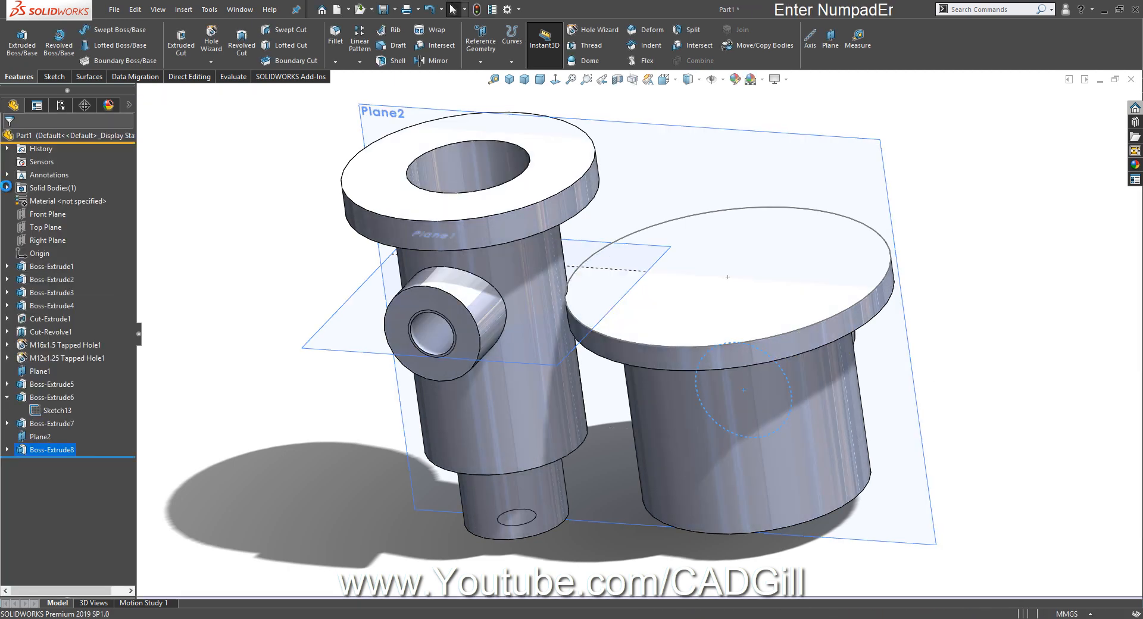
mouse_move(398, 371)
middle_down()
mouse_move(468, 282)
mouse_move(463, 302)
mouse_move(544, 325)
mouse_move(686, 329)
middle_up()
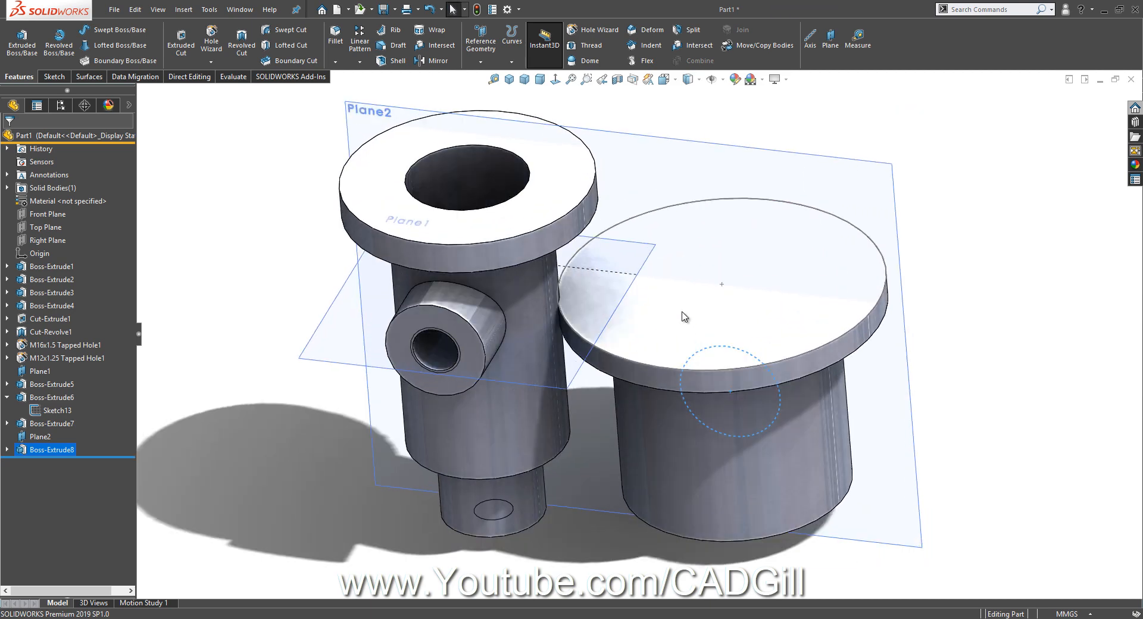
Hide Sketch13, the visible circle sketch on the 100 mm flange, and hide Plane2
click(699, 277)
click(688, 205)
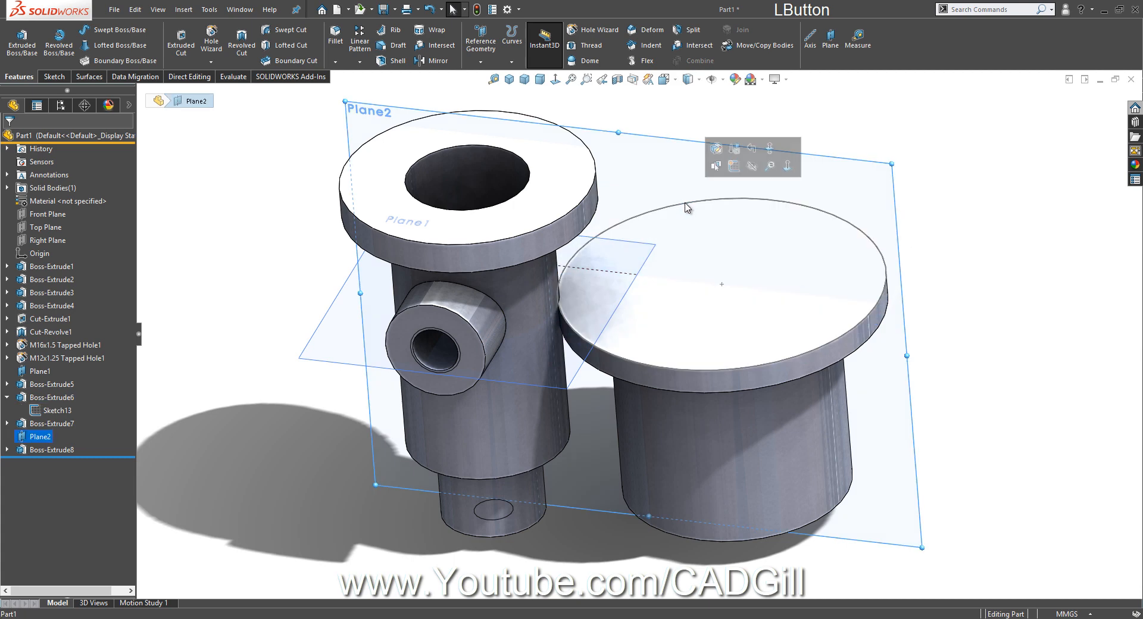
click(690, 200)
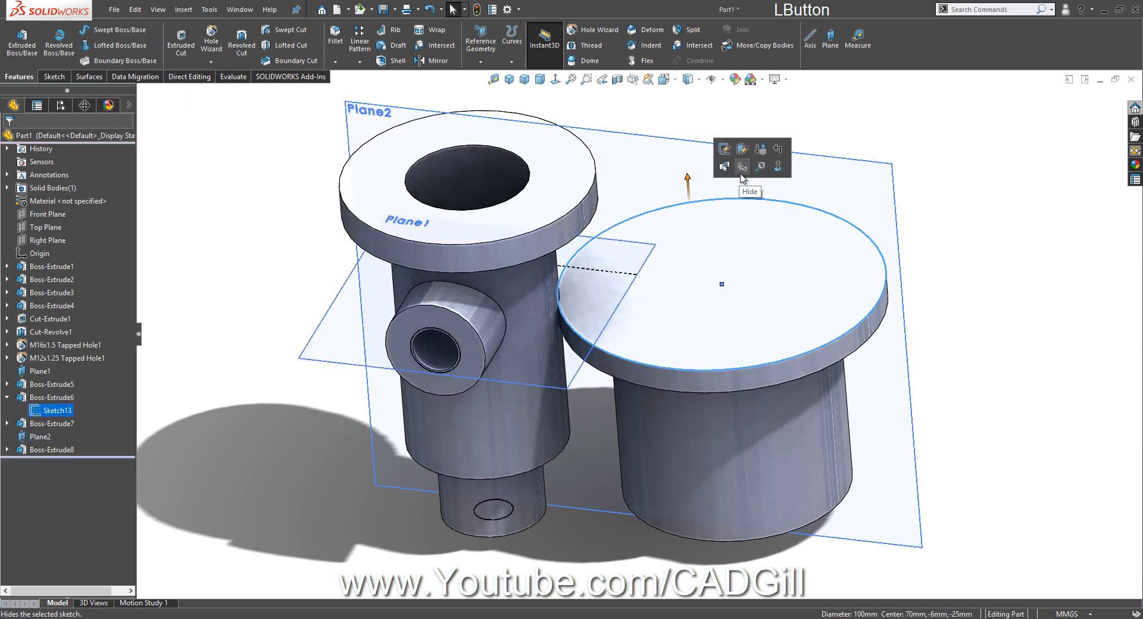
click(864, 211)
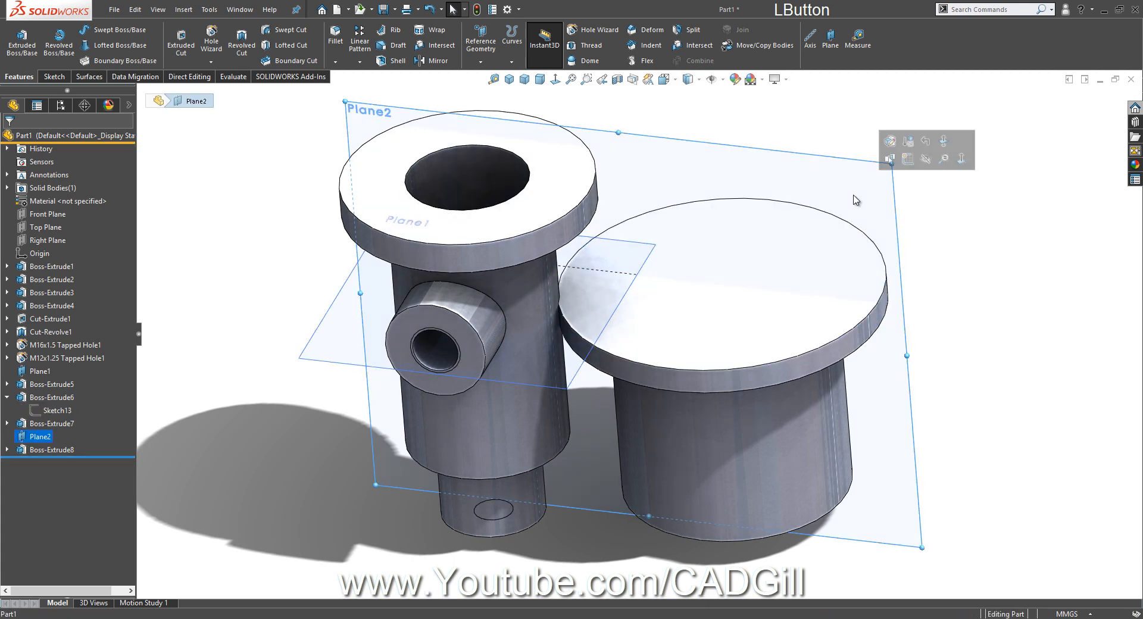
click(926, 158)
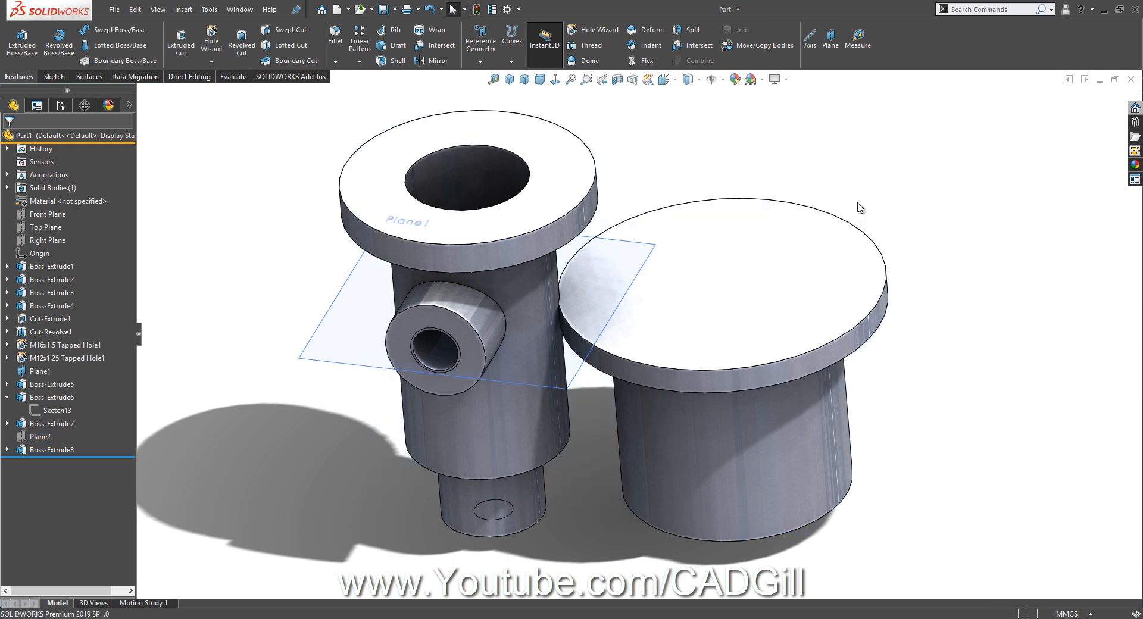
Sketch a 58 mm diameter circle on the top face of the 100 mm flange, centred on the flange
click(806, 230)
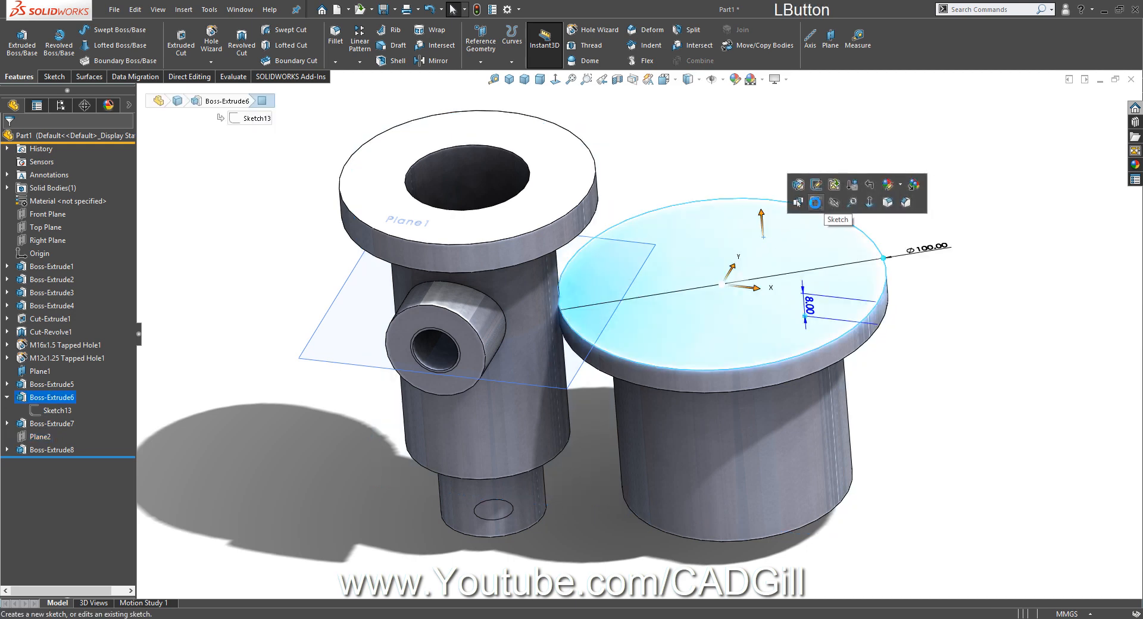
click(814, 204)
click(555, 79)
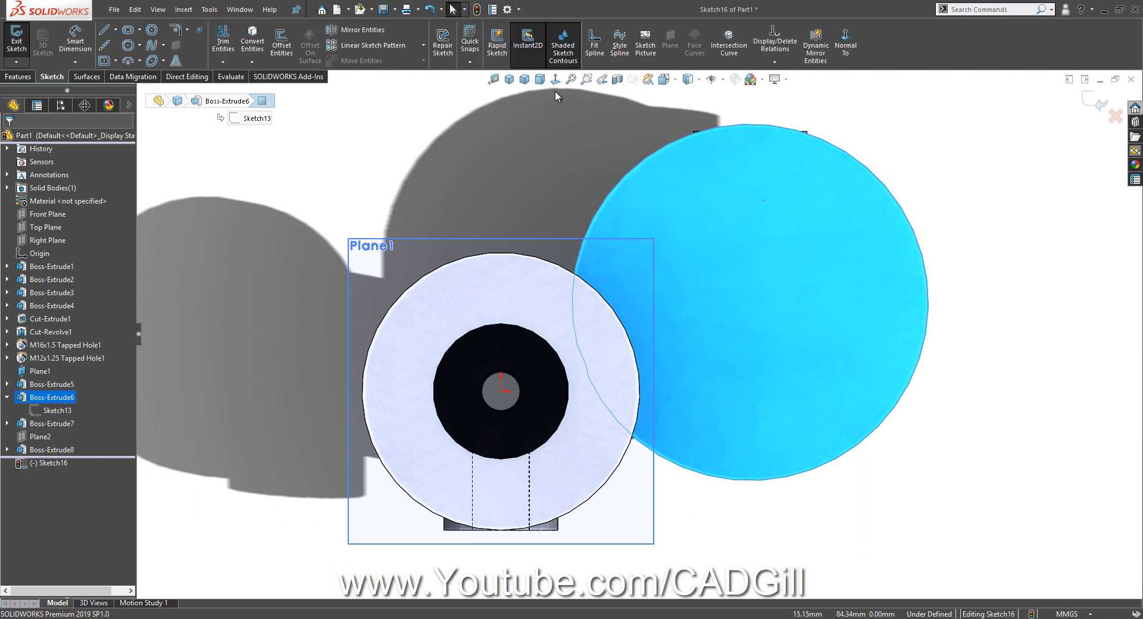
click(130, 47)
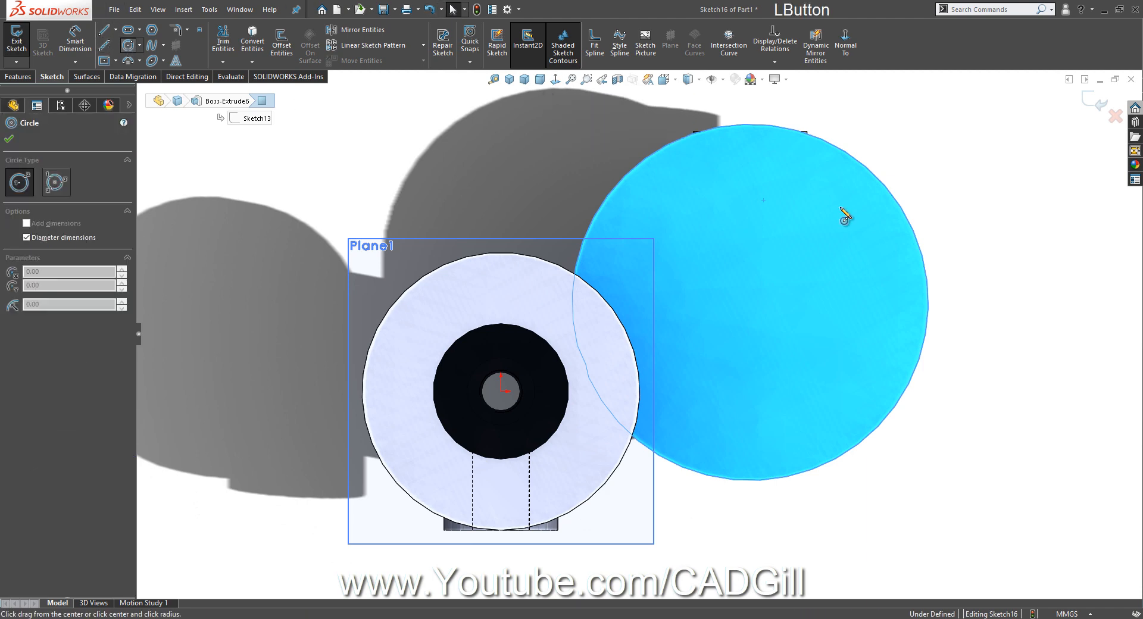
click(751, 302)
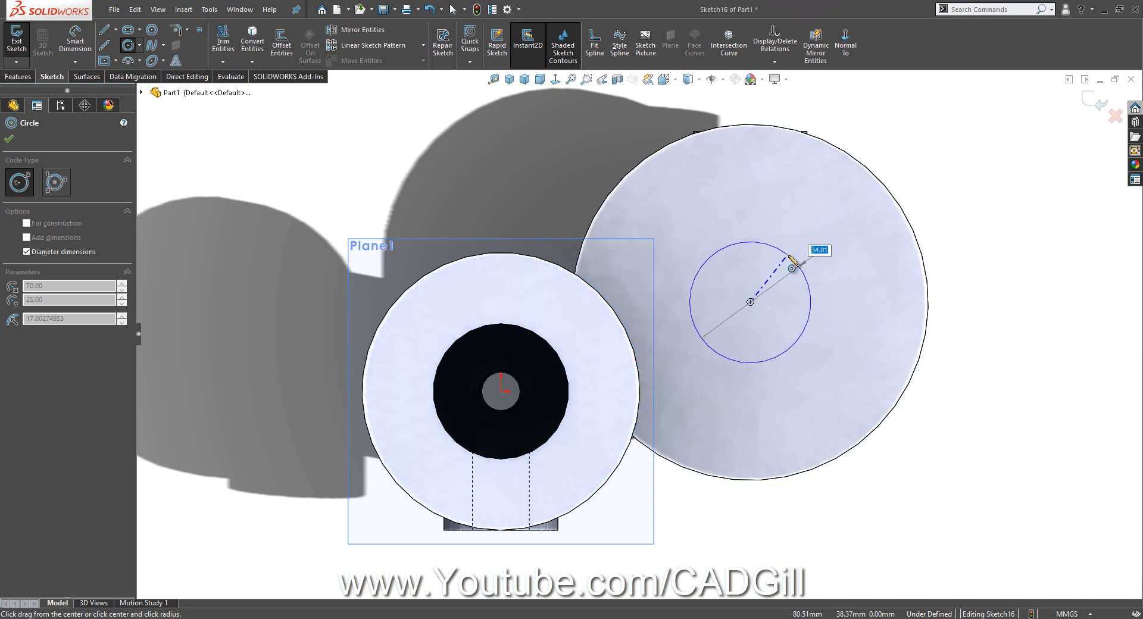
text(58)
key(Return)
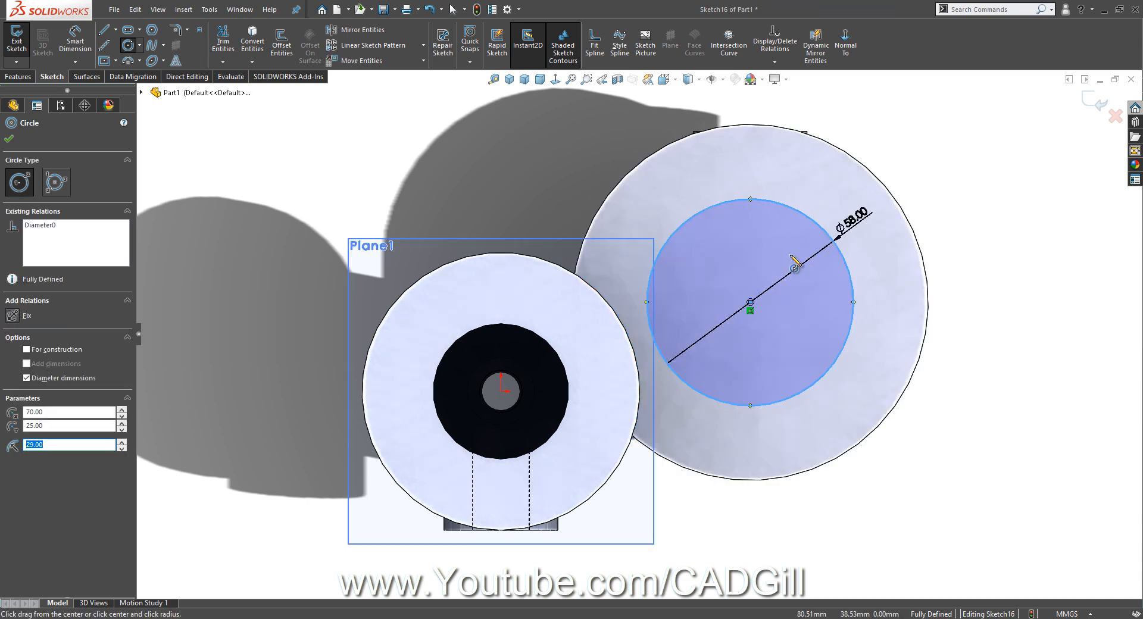
Cut the 58 mm circle as a blind bore 64 mm deep into the flanged 70 mm cylinder
middle_drag(792, 279, 795, 131)
click(18, 76)
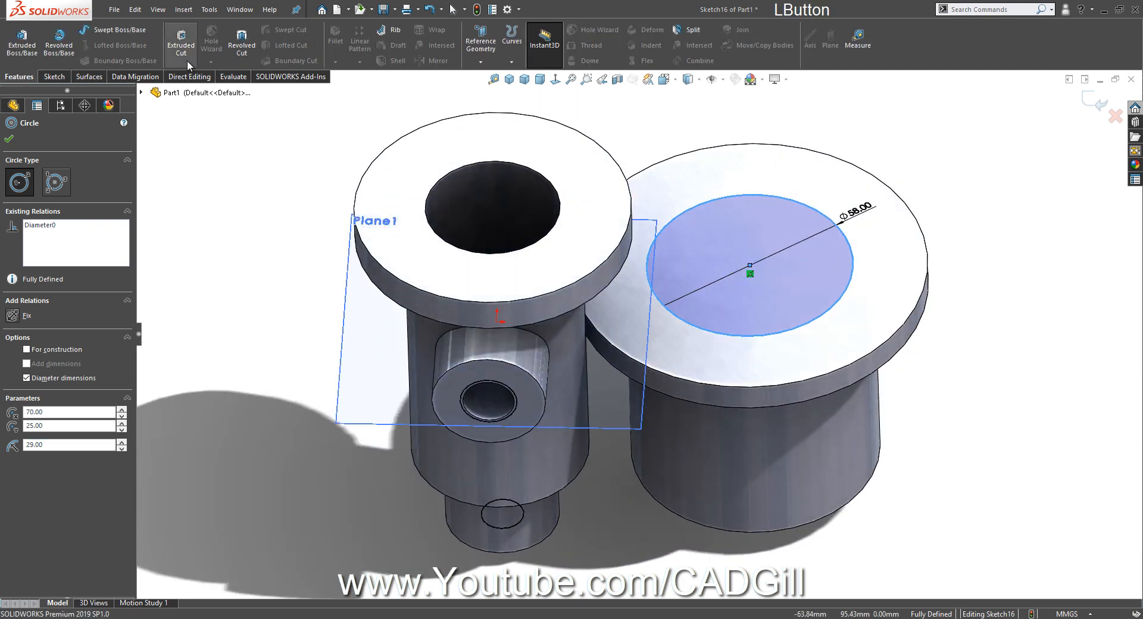
click(187, 56)
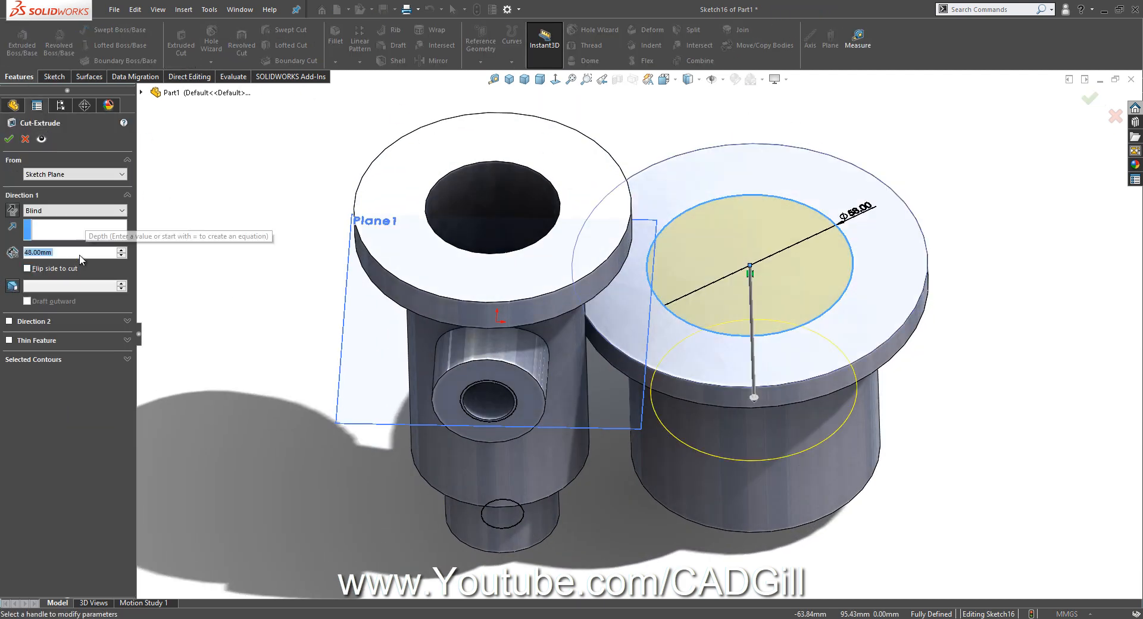
text(64)
key(Return)
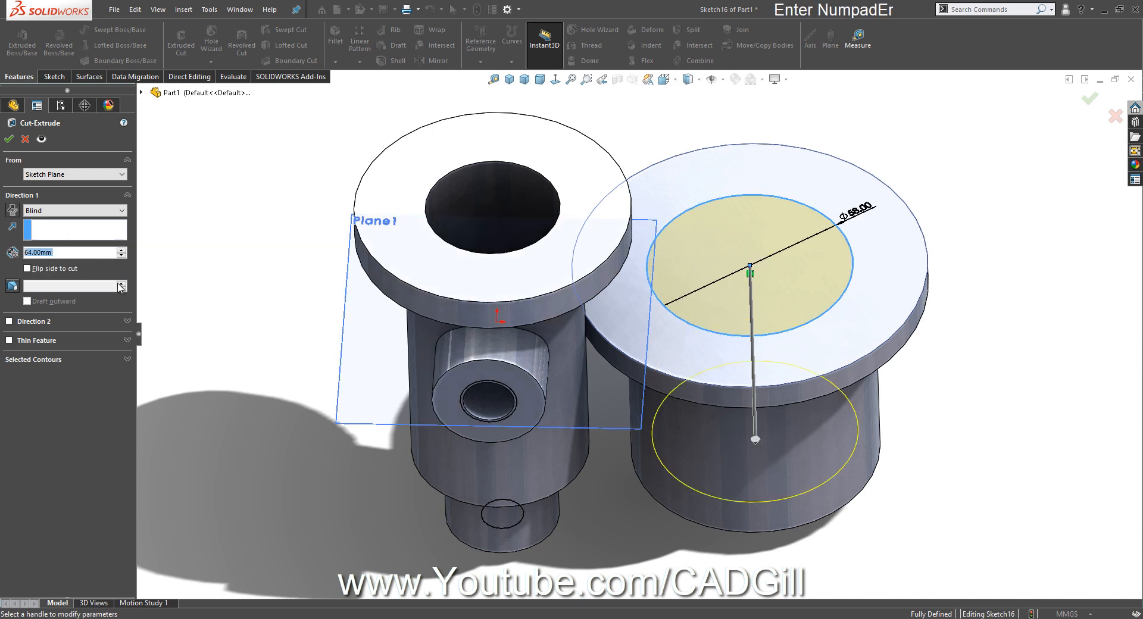
middle_drag(631, 477, 644, 366)
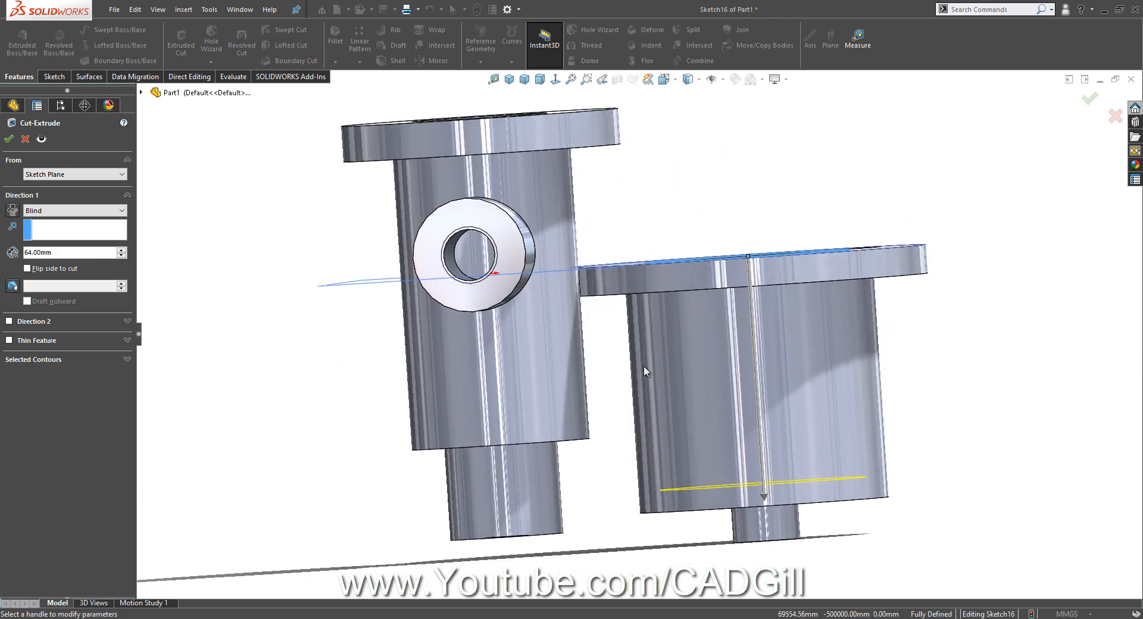
click(1090, 99)
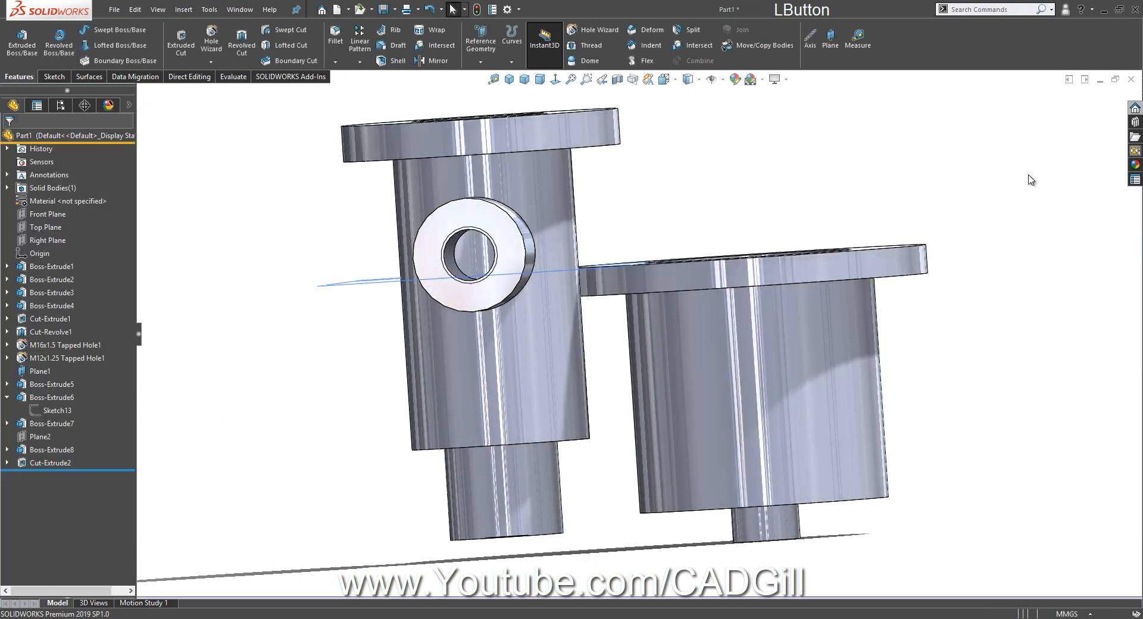
Hide Plane1 in the model view
middle_drag(1031, 179, 638, 217)
right_click(628, 215)
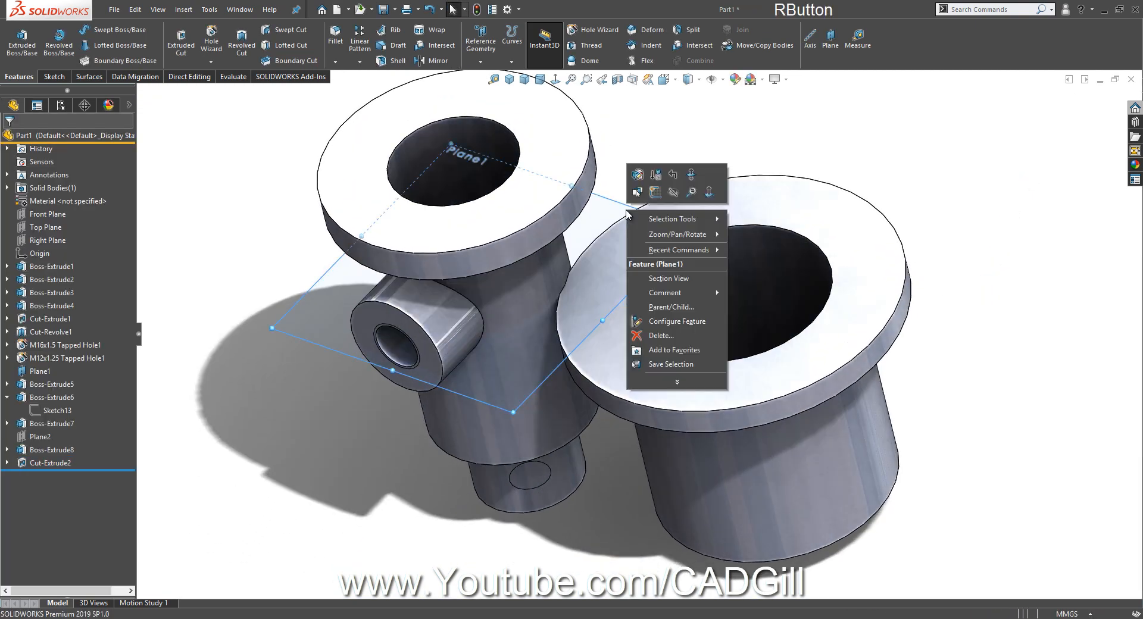
click(669, 195)
middle_drag(736, 256, 756, 189)
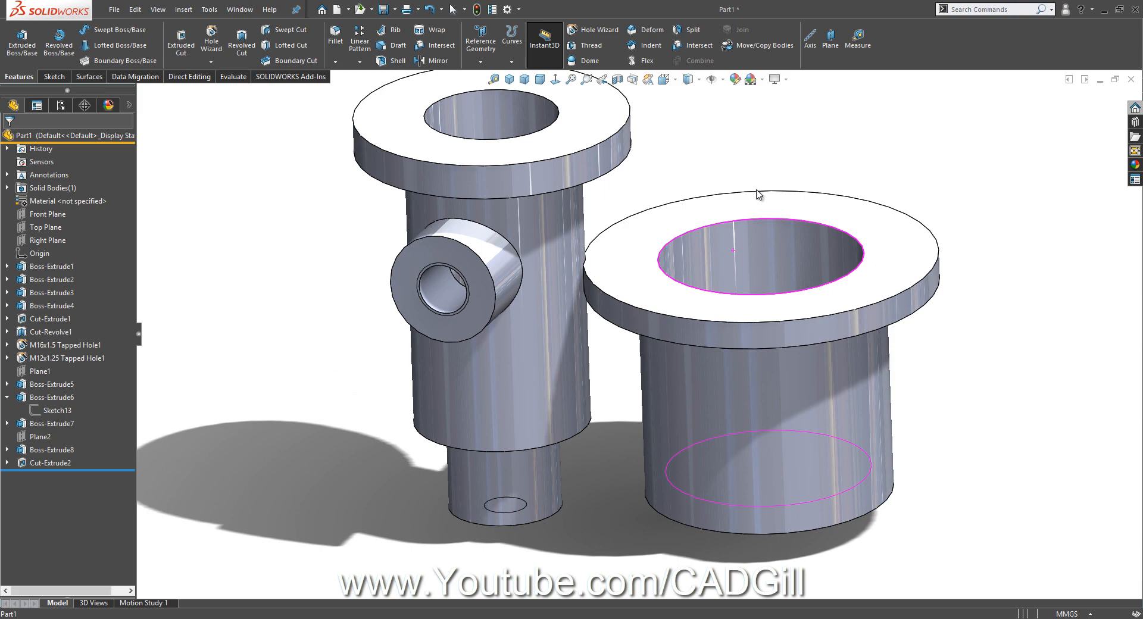
middle_drag(834, 329, 804, 214)
Add an ISO M12x1.25 tapped hole, up to next, at the center of the 70 mm cylinder's lower boss face
scroll(811, 368, up, 4)
scroll(812, 357, down, 2)
scroll(738, 429, down, 2)
middle_drag(685, 443, 615, 459)
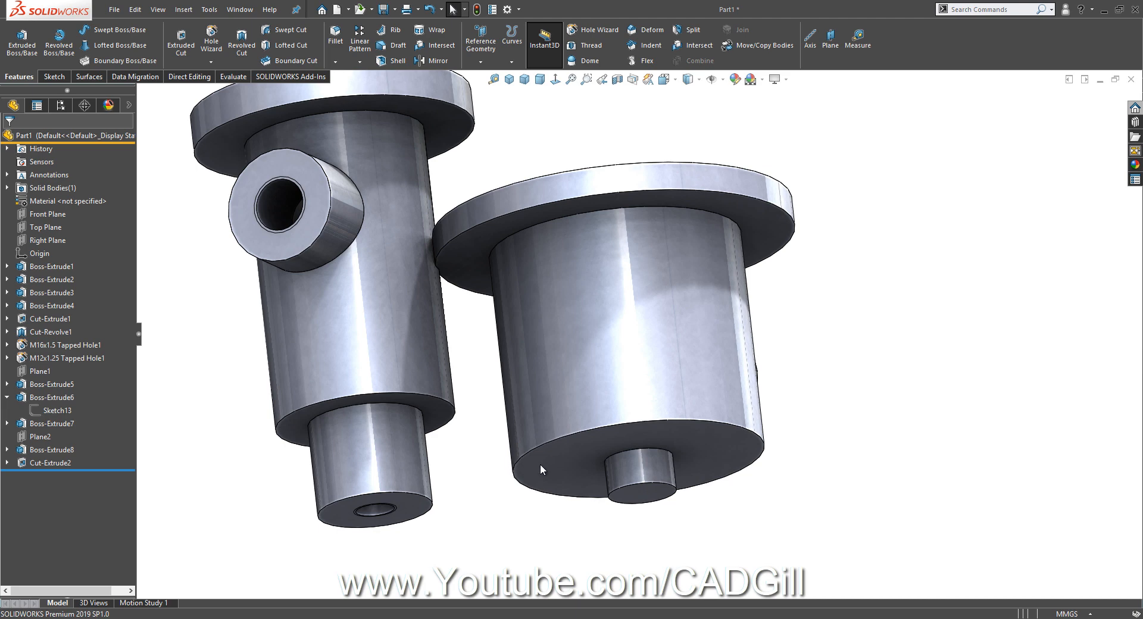
mouse_move(540, 463)
middle_down()
mouse_move(650, 420)
mouse_move(637, 456)
middle_up()
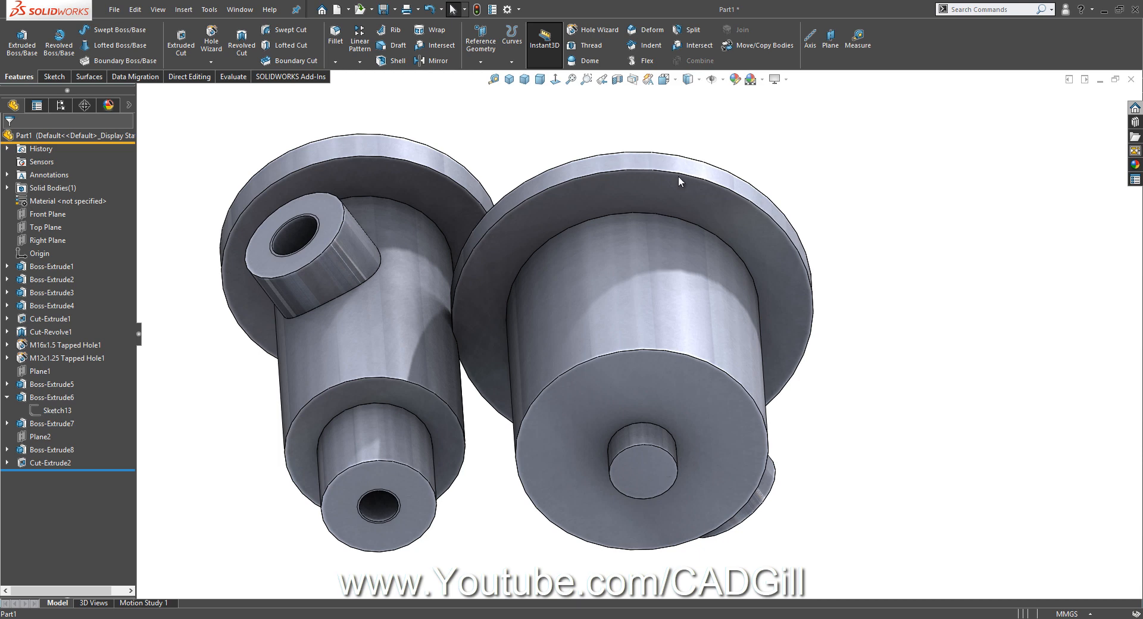
click(597, 29)
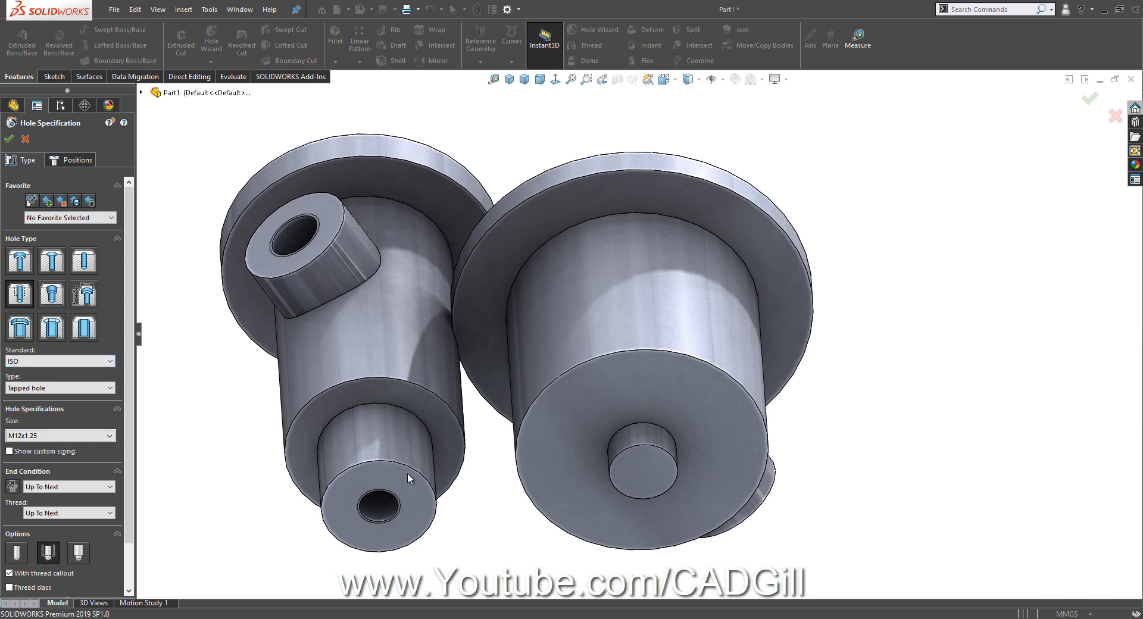
click(78, 160)
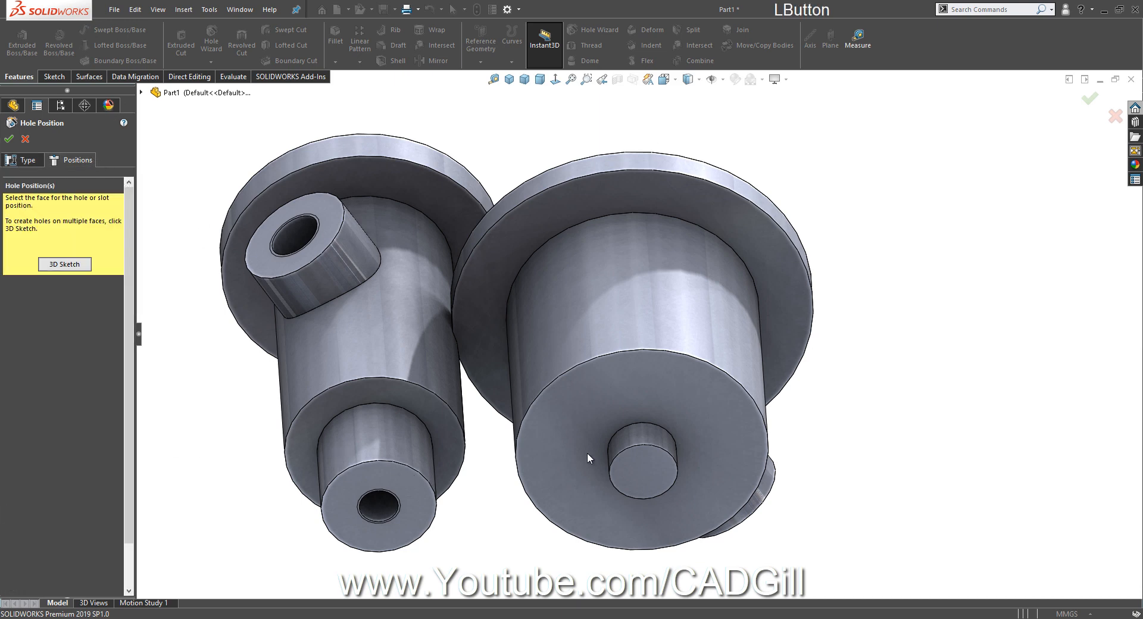
click(641, 477)
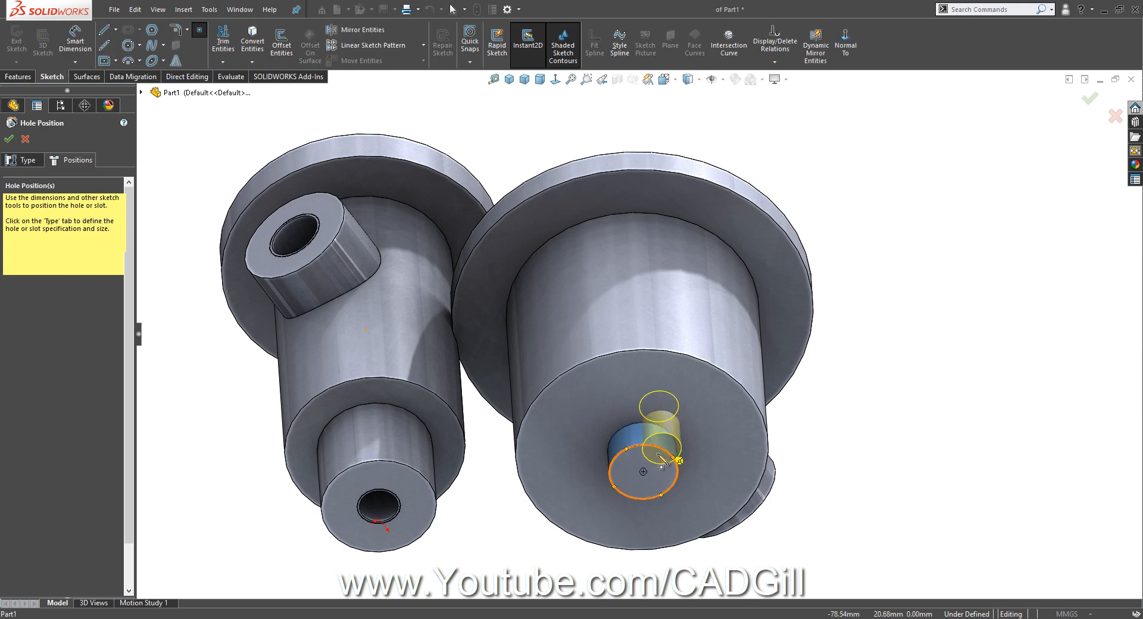
click(643, 471)
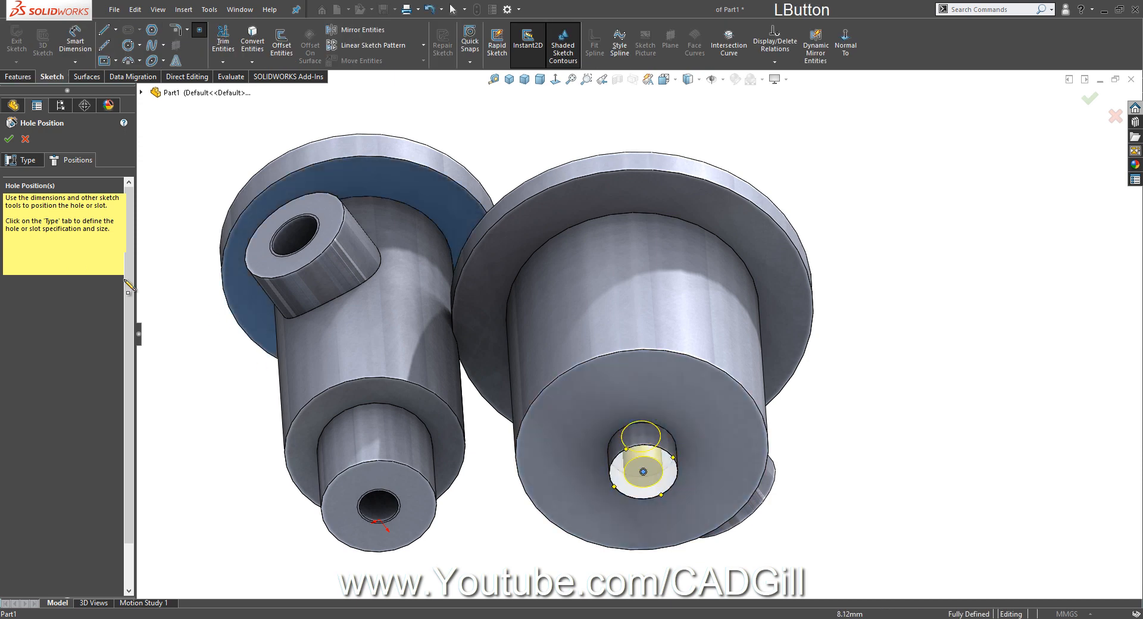
click(27, 161)
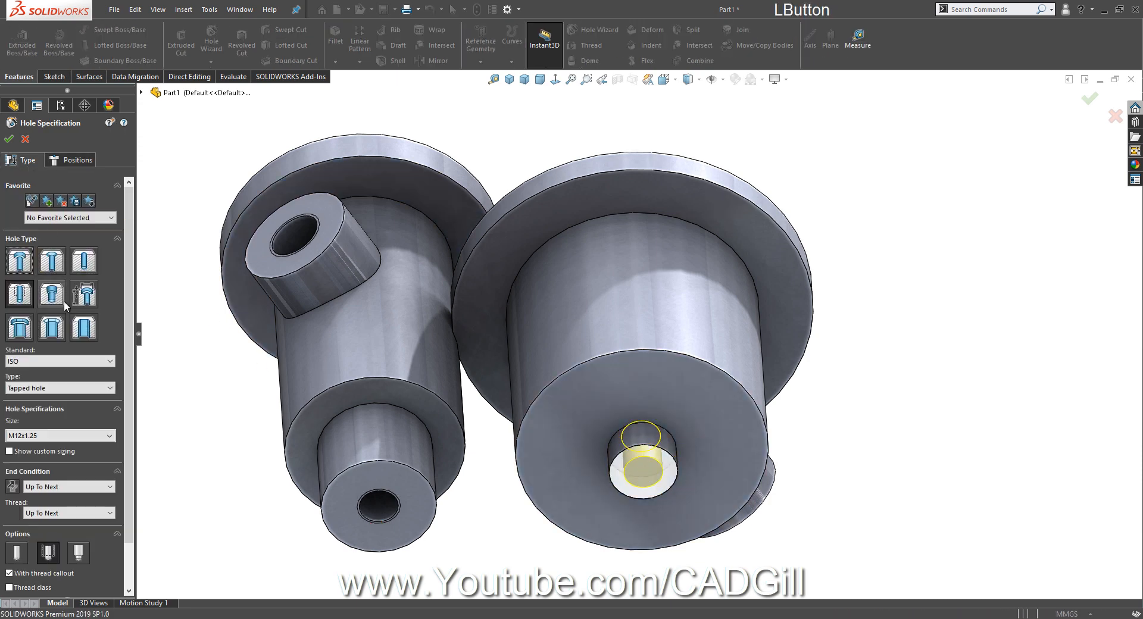
click(10, 139)
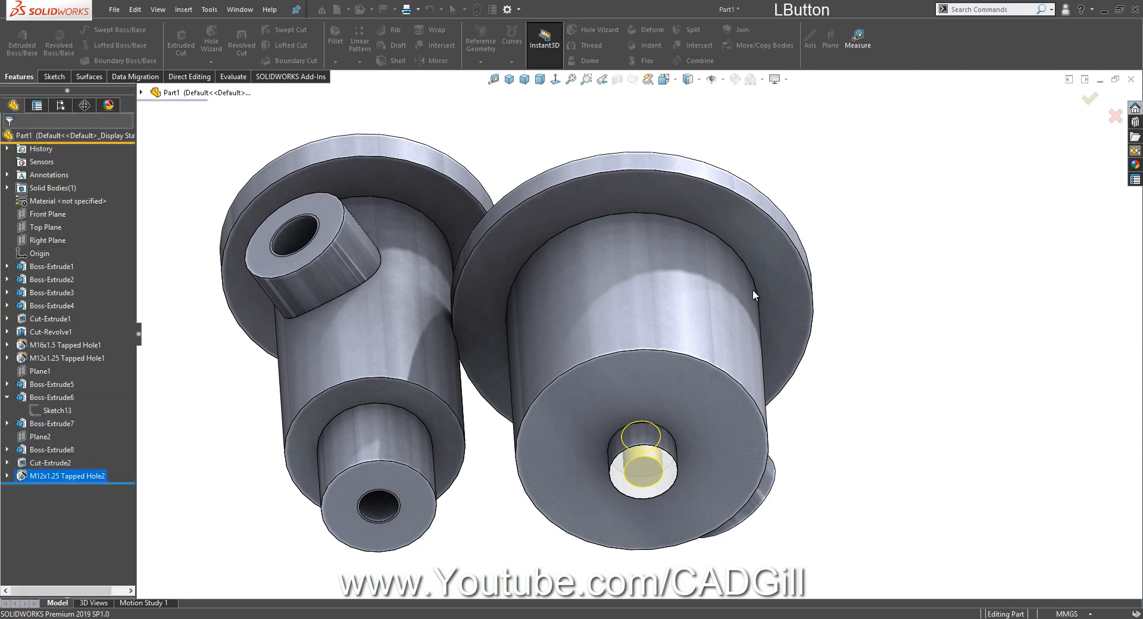
Add an ISO M12x1.25 tapped hole, up to next, at the center of the rear side boss's end face
middle_drag(753, 289, 836, 361)
click(850, 351)
middle_drag(796, 277, 806, 189)
scroll(816, 256, up, 4)
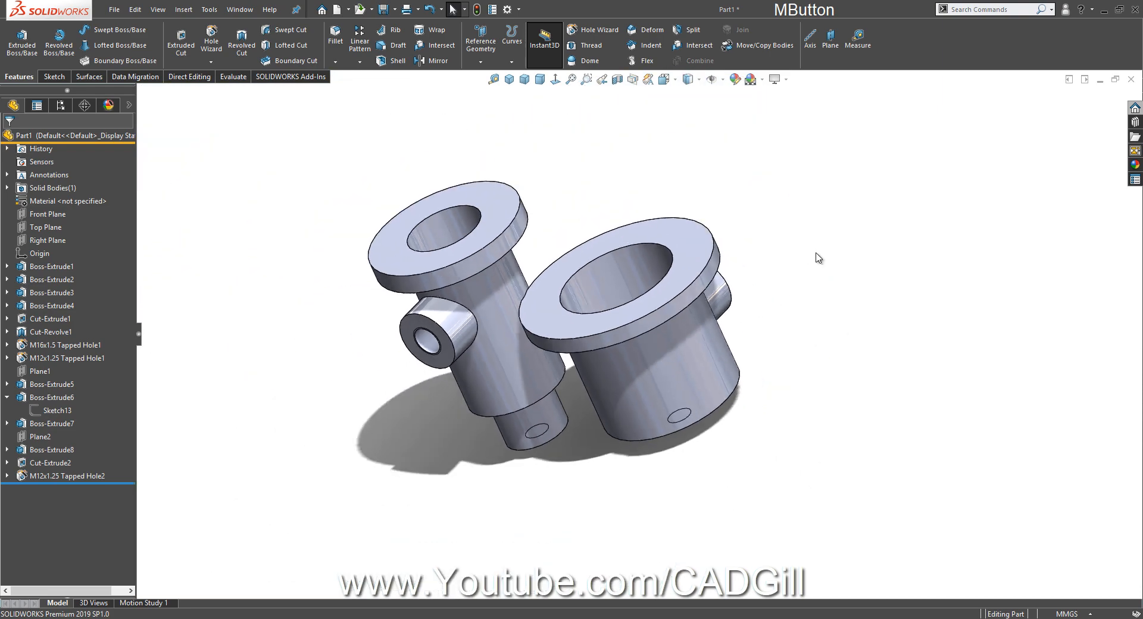
middle_drag(817, 257, 588, 402)
scroll(670, 435, down, 4)
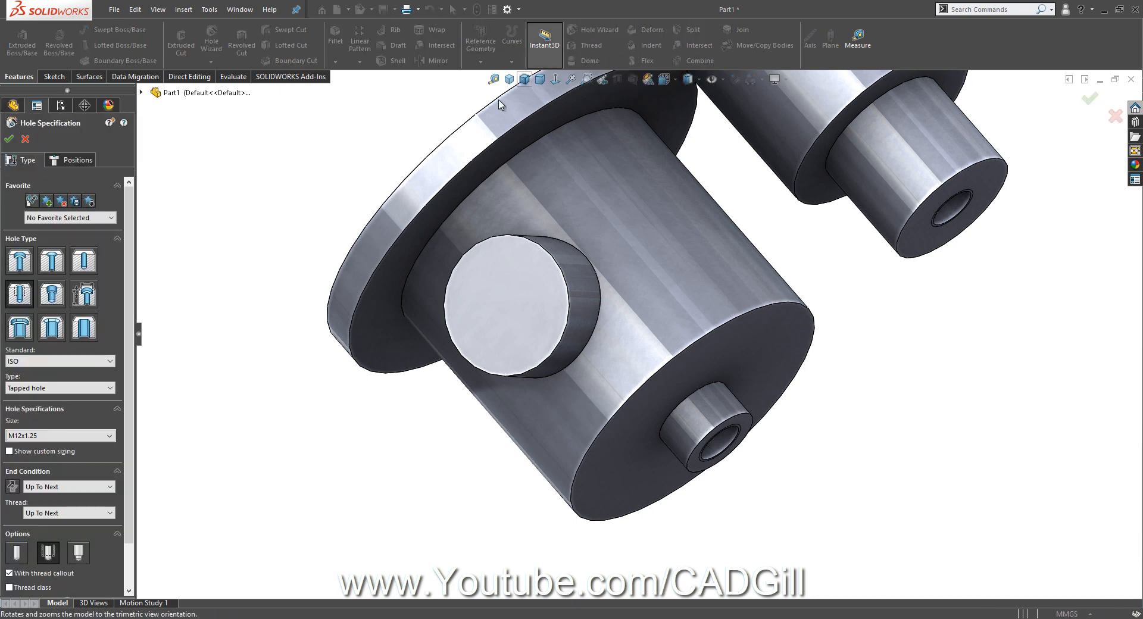
click(91, 161)
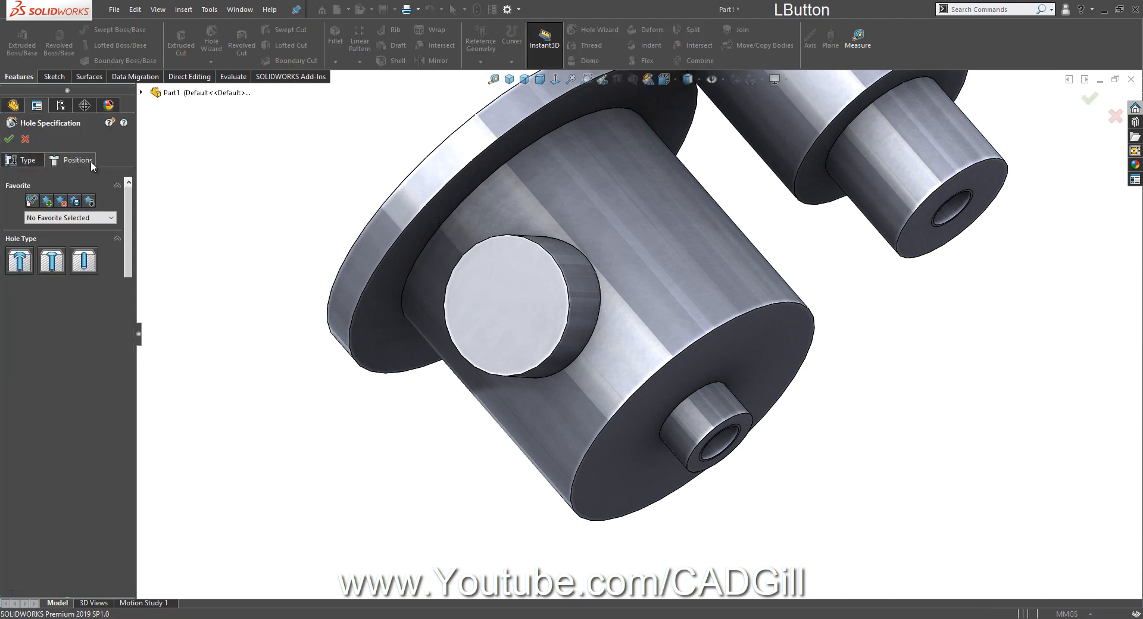
click(521, 264)
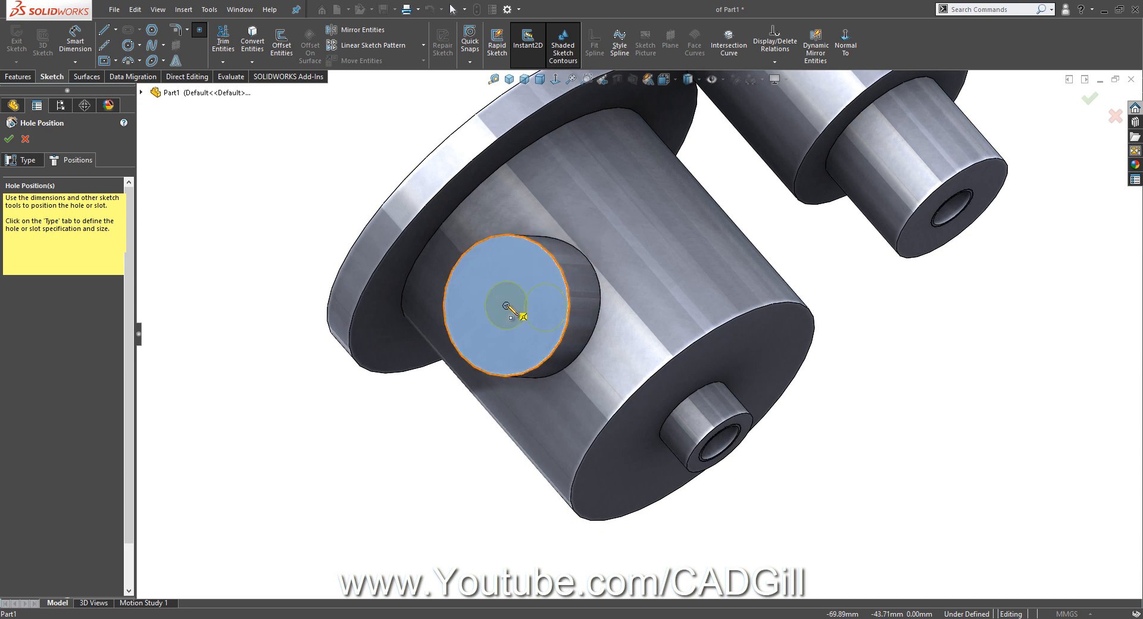
click(507, 306)
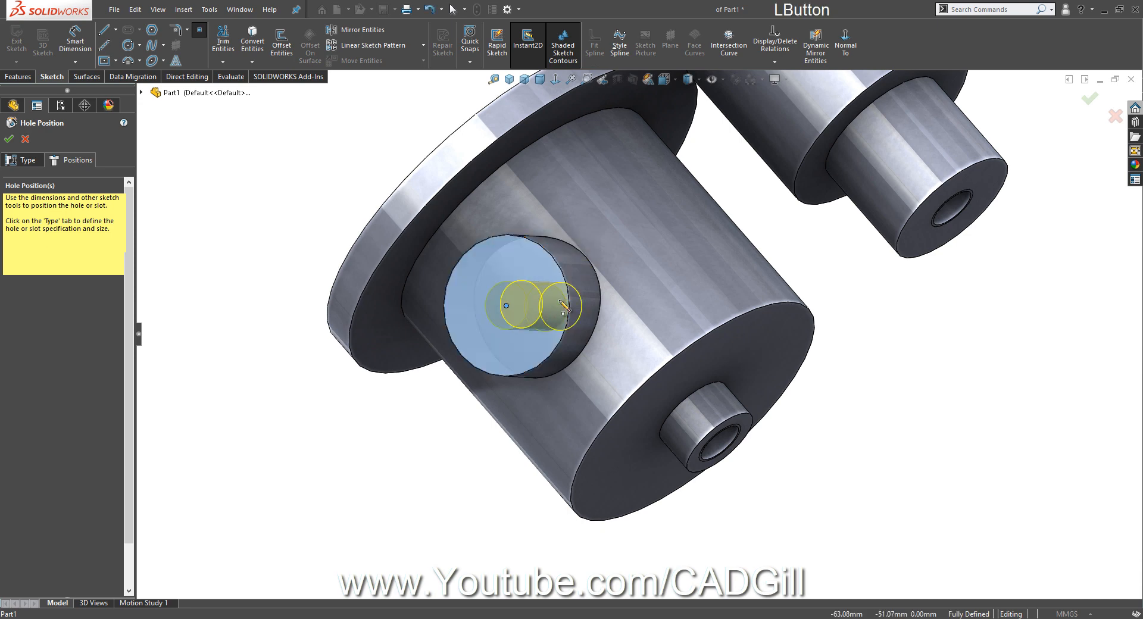
click(8, 138)
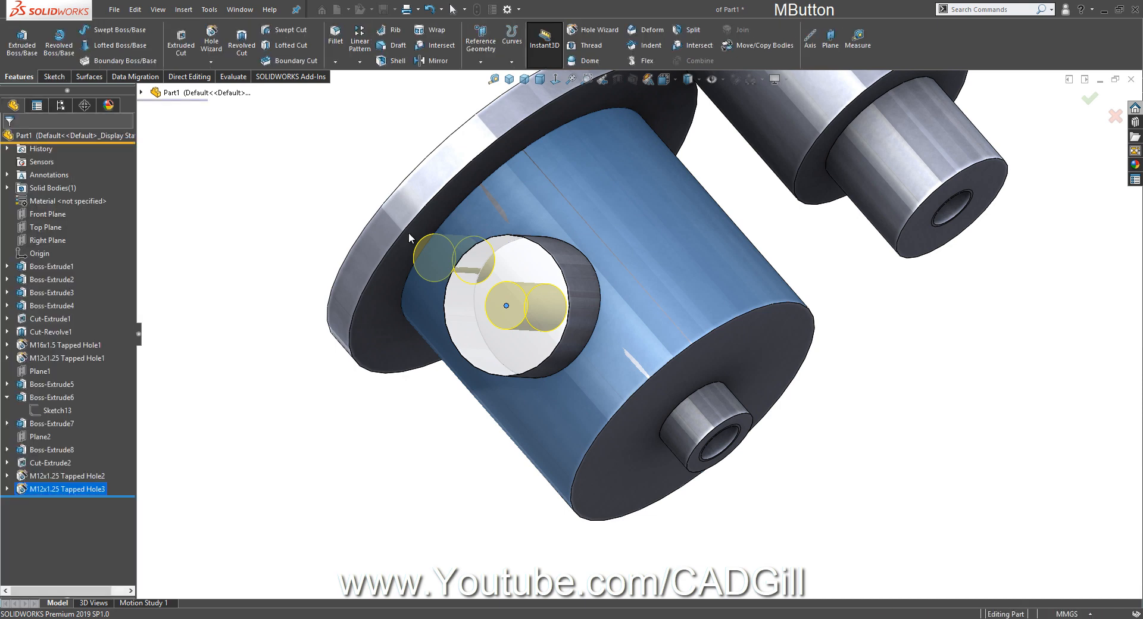
Start a sketch on the 70 mm cylinder's lower end face and convert the smaller part's 32 mm lower edge into it
middle_drag(506, 271, 534, 304)
scroll(502, 147, down, 2)
middle_drag(498, 155, 473, 445)
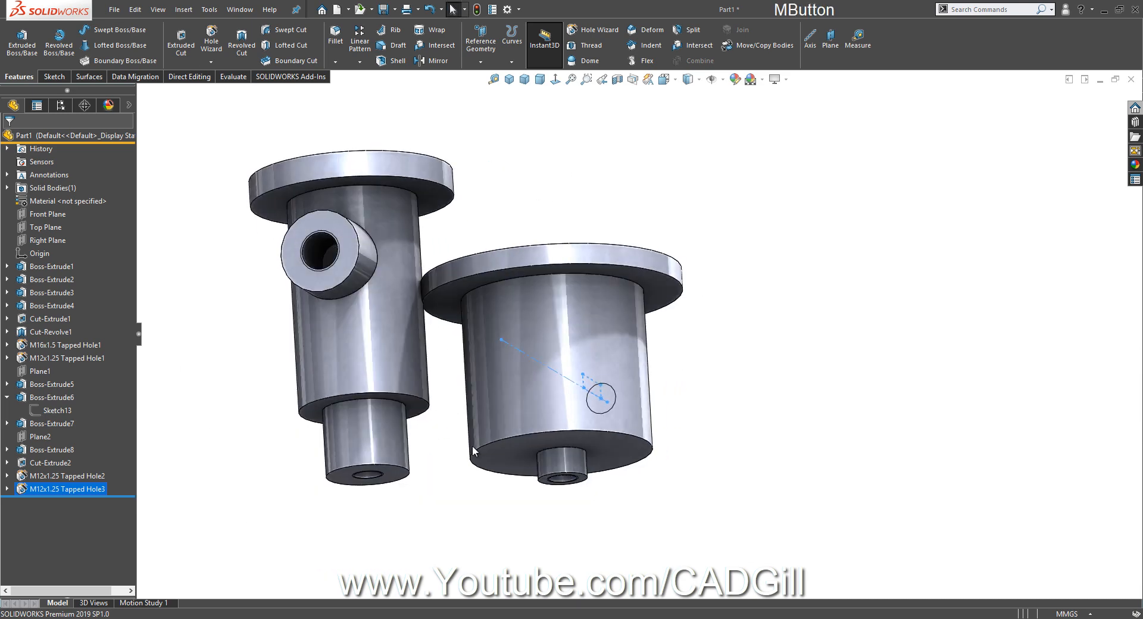
scroll(473, 446, down, 4)
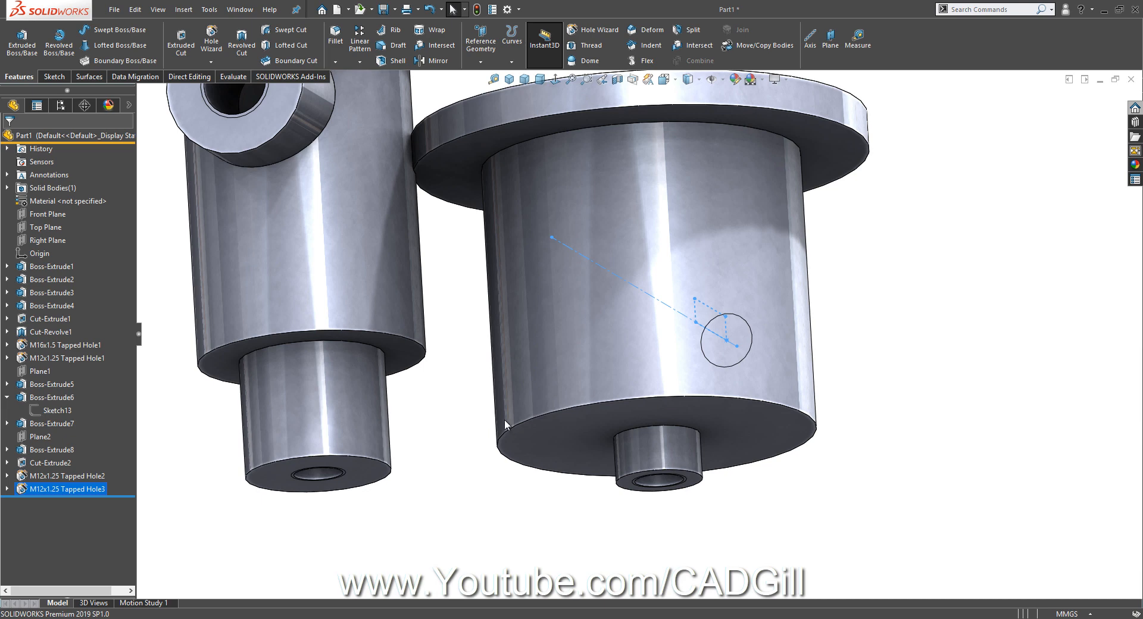
click(547, 449)
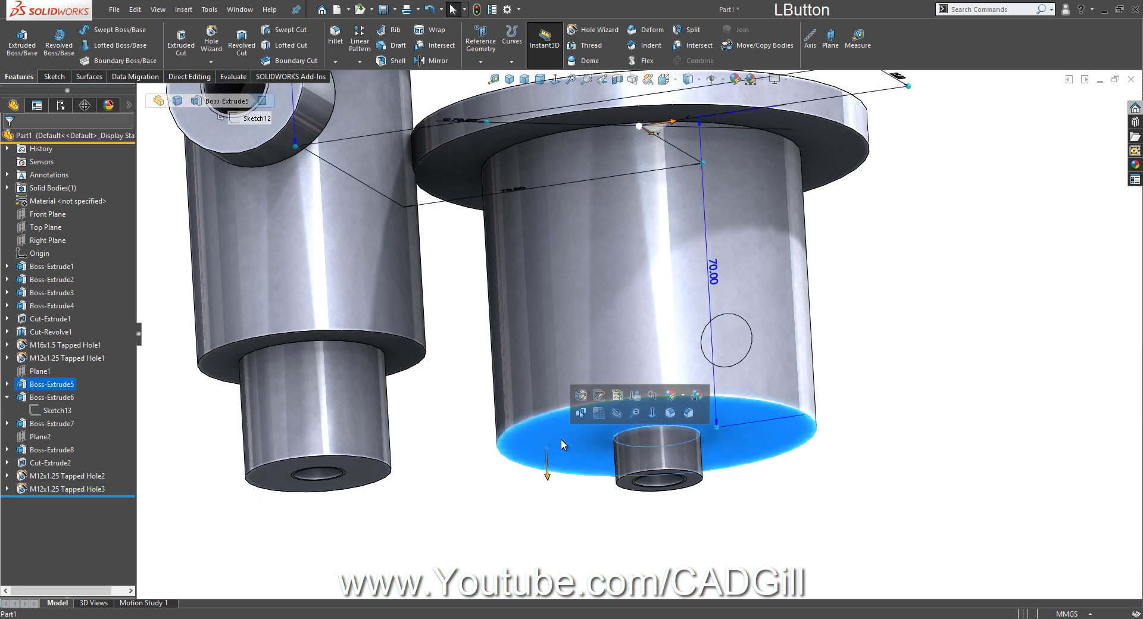
click(598, 415)
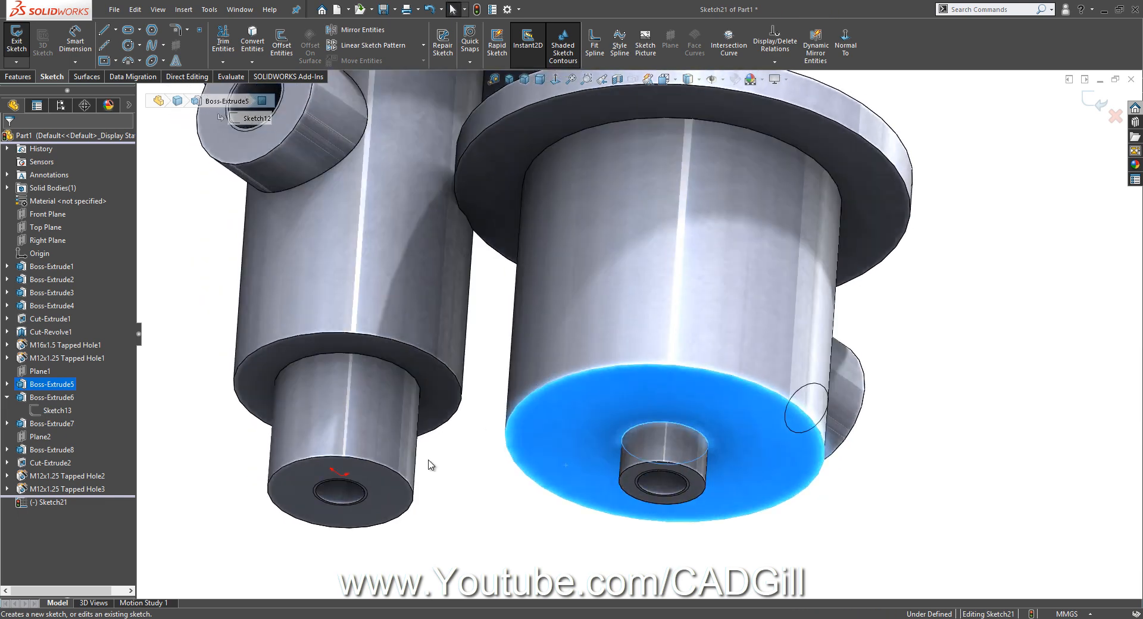
click(415, 492)
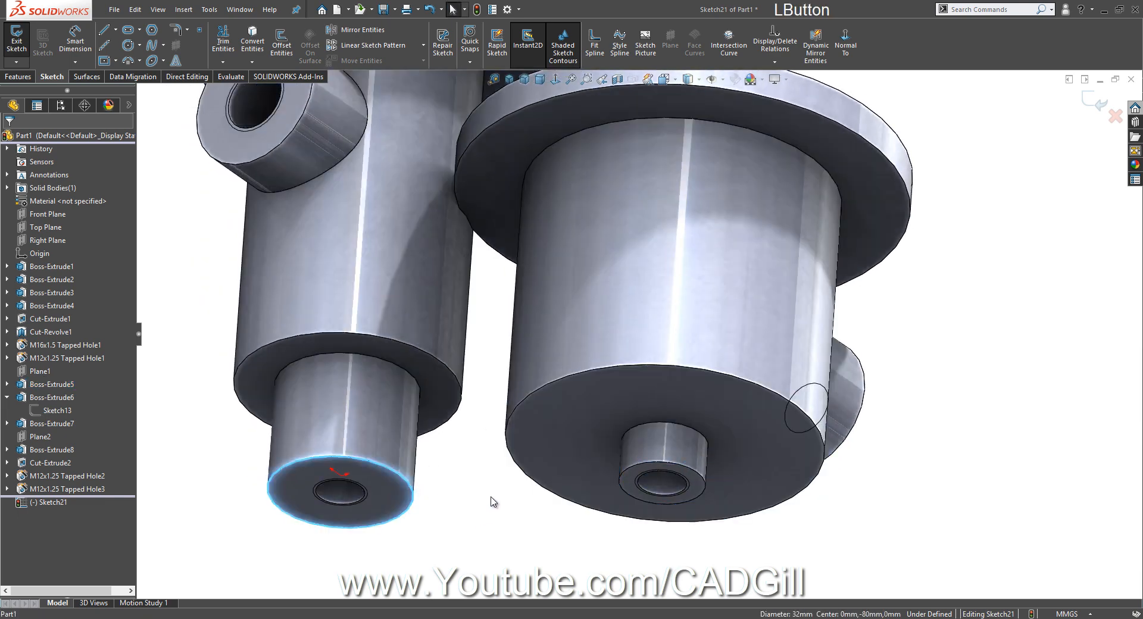
click(255, 47)
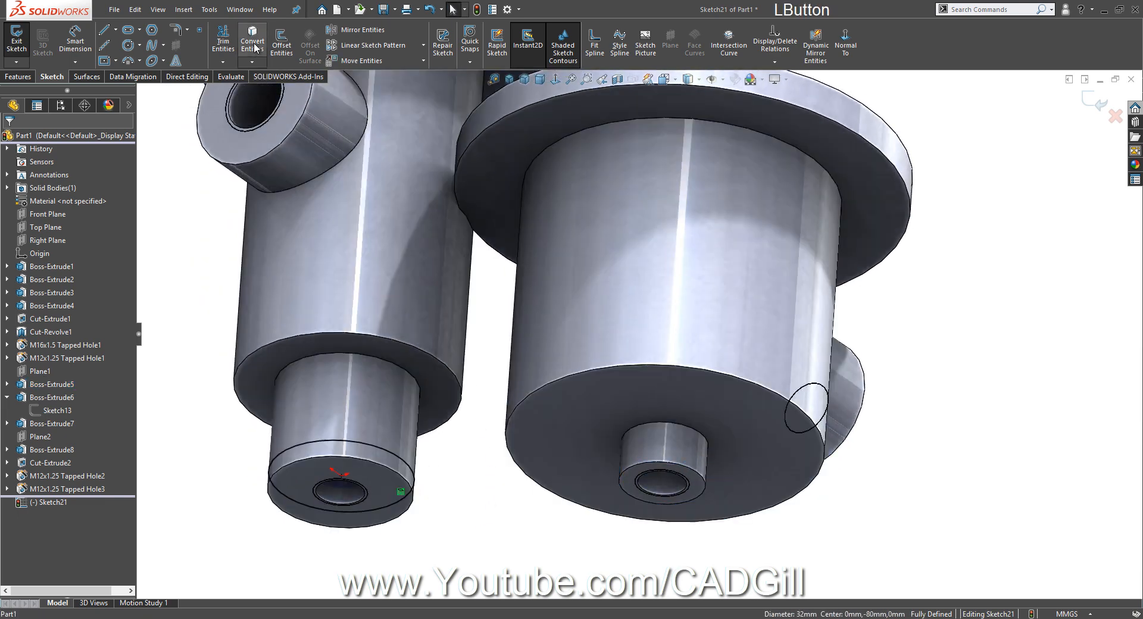
Draw a centerline from the origin to the center of the 70 mm cylinder
middle_drag(393, 268, 423, 305)
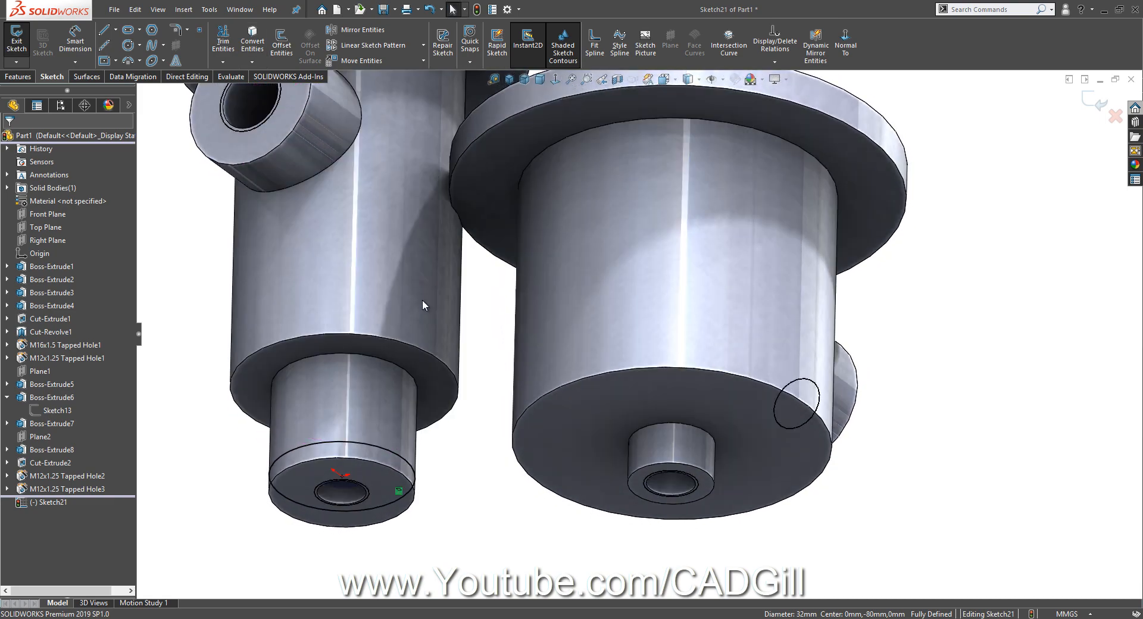
click(554, 81)
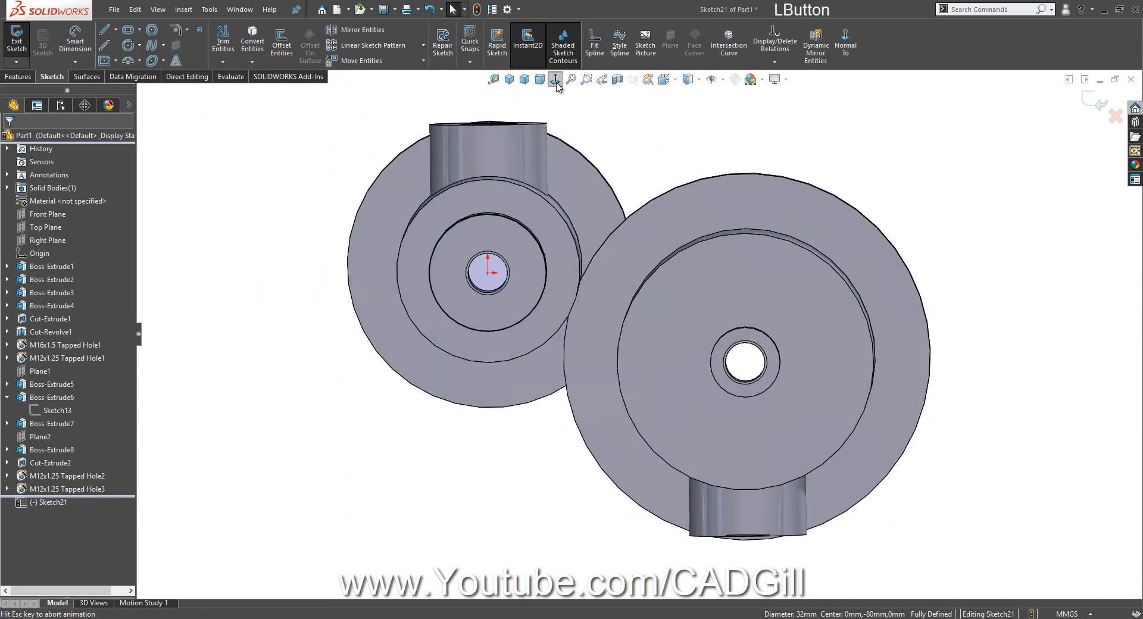
scroll(625, 199, down, 2)
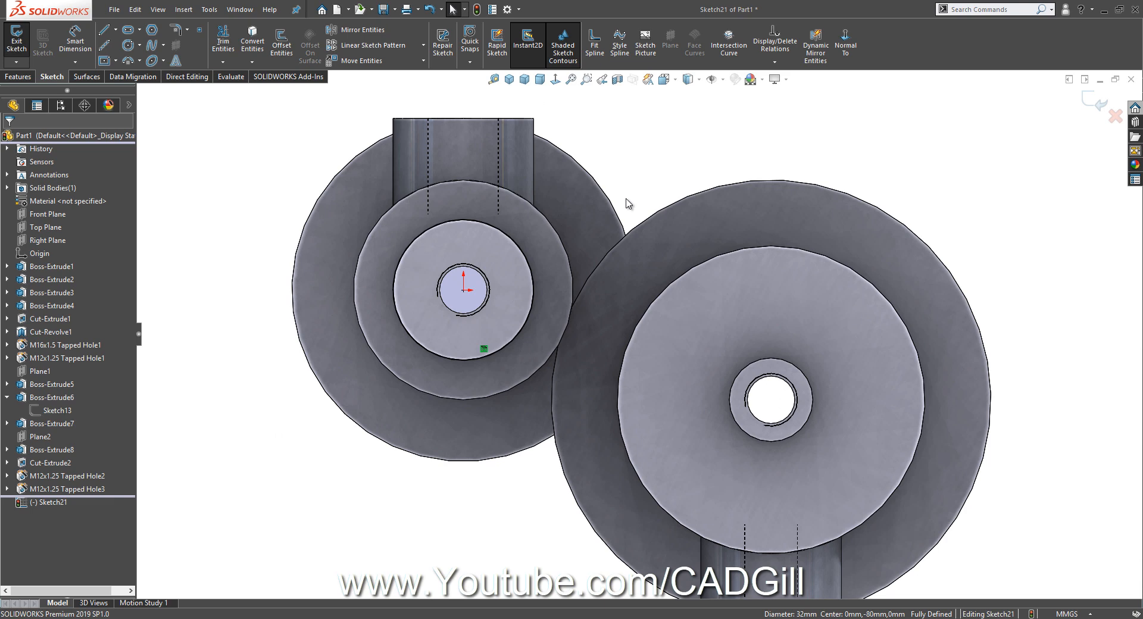
scroll(626, 203, down, 1)
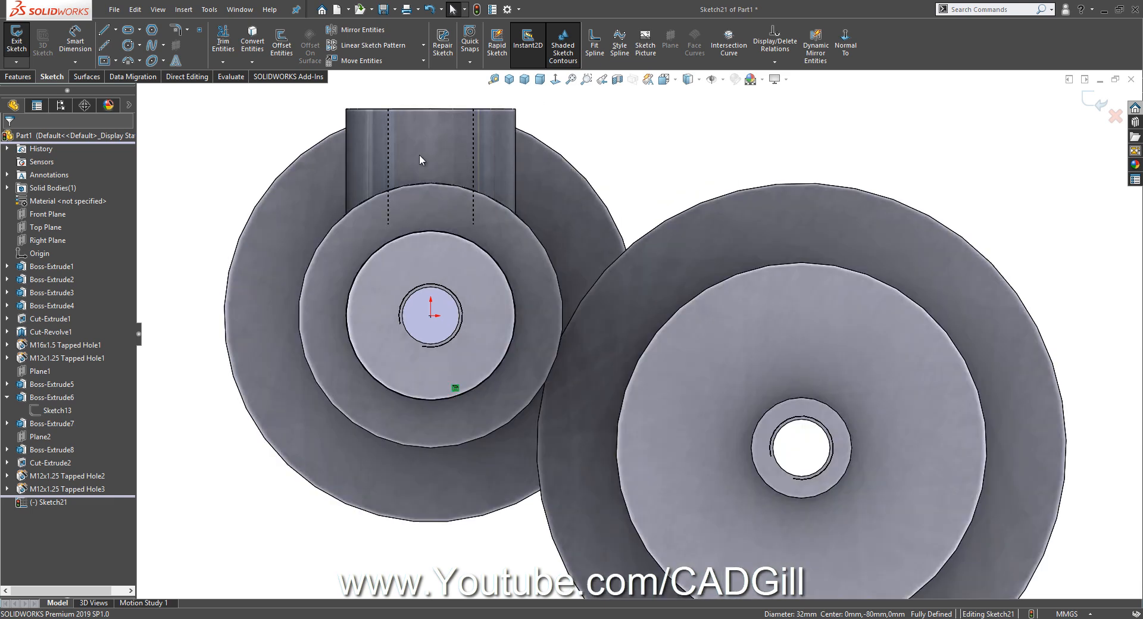
click(115, 30)
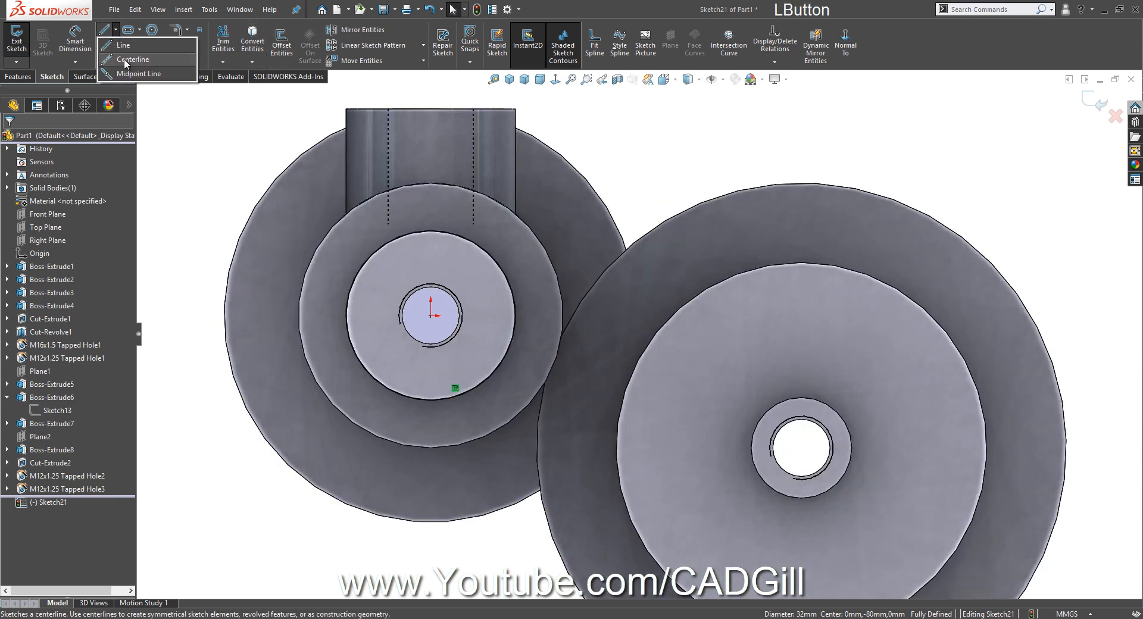
click(125, 57)
drag(431, 316, 802, 448)
right_click(805, 344)
click(813, 348)
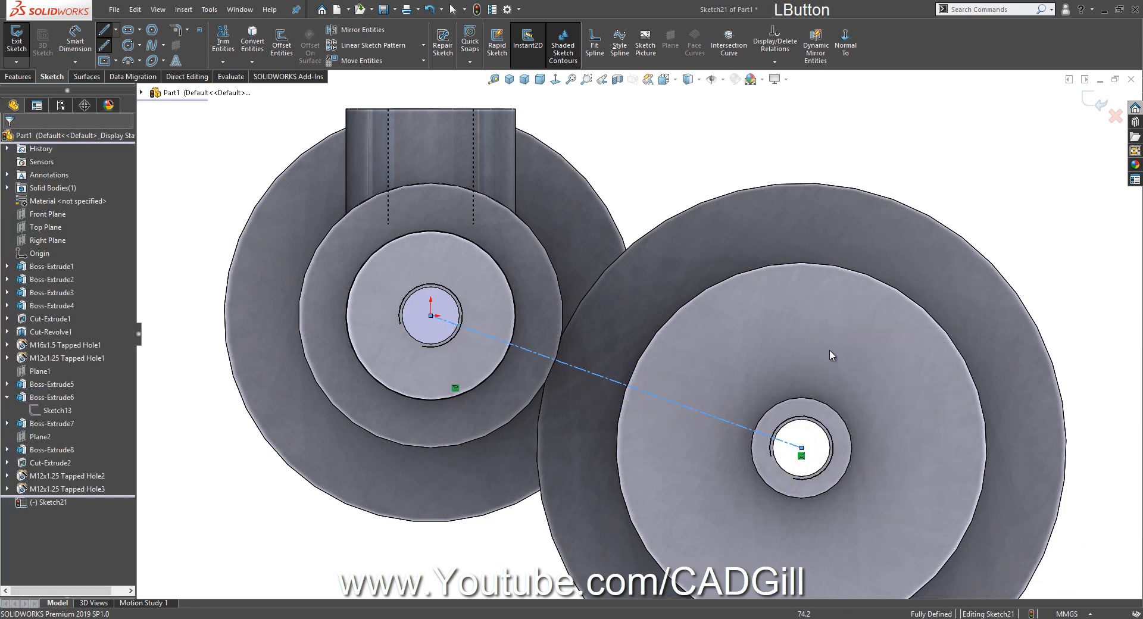
Convert the larger cylinder's 70 mm outer edge into a sketch circle
click(104, 30)
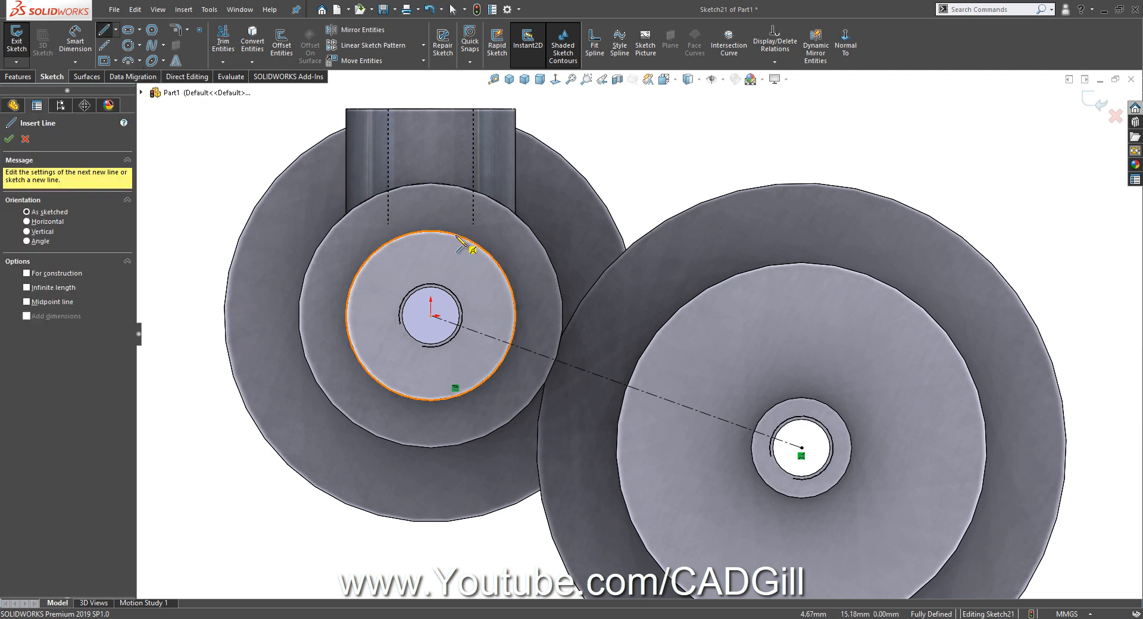
right_click(703, 252)
click(712, 259)
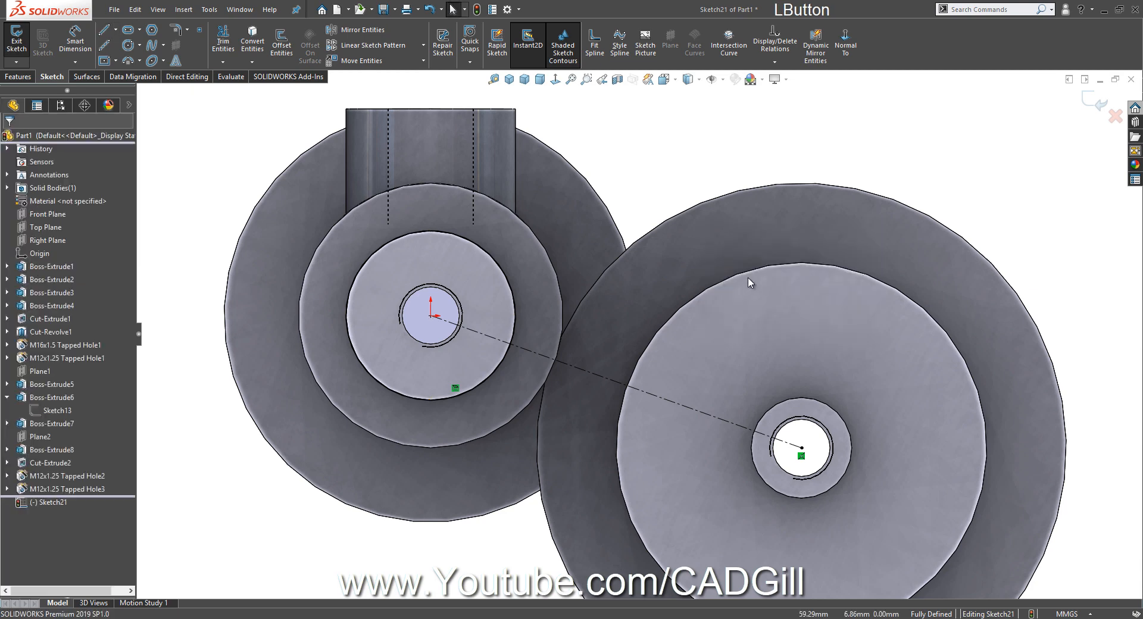
click(750, 272)
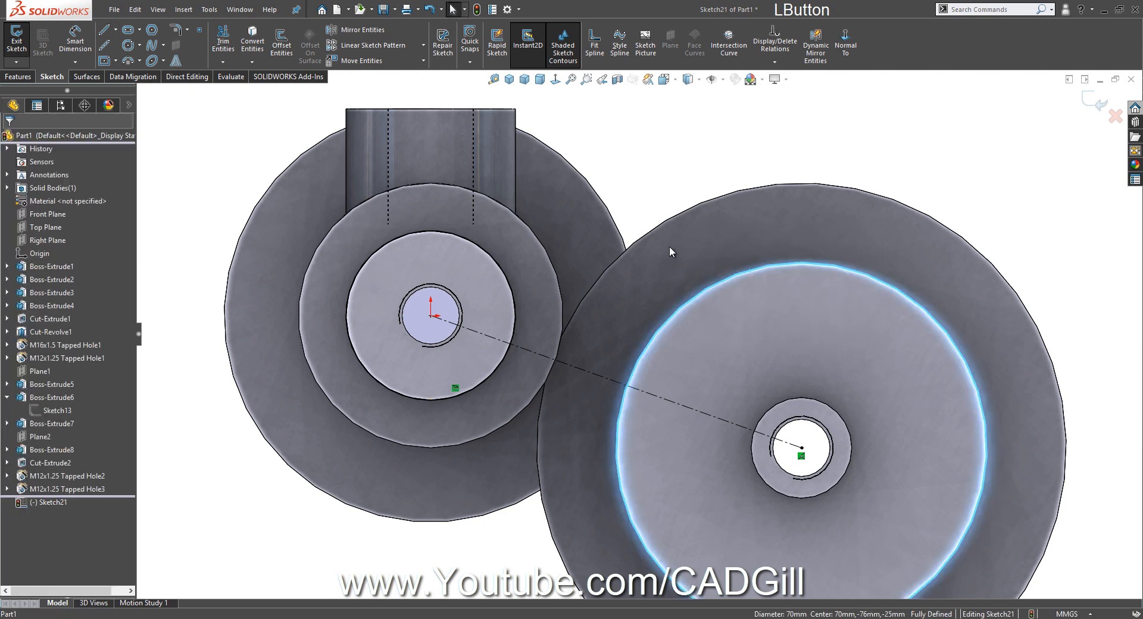
click(253, 35)
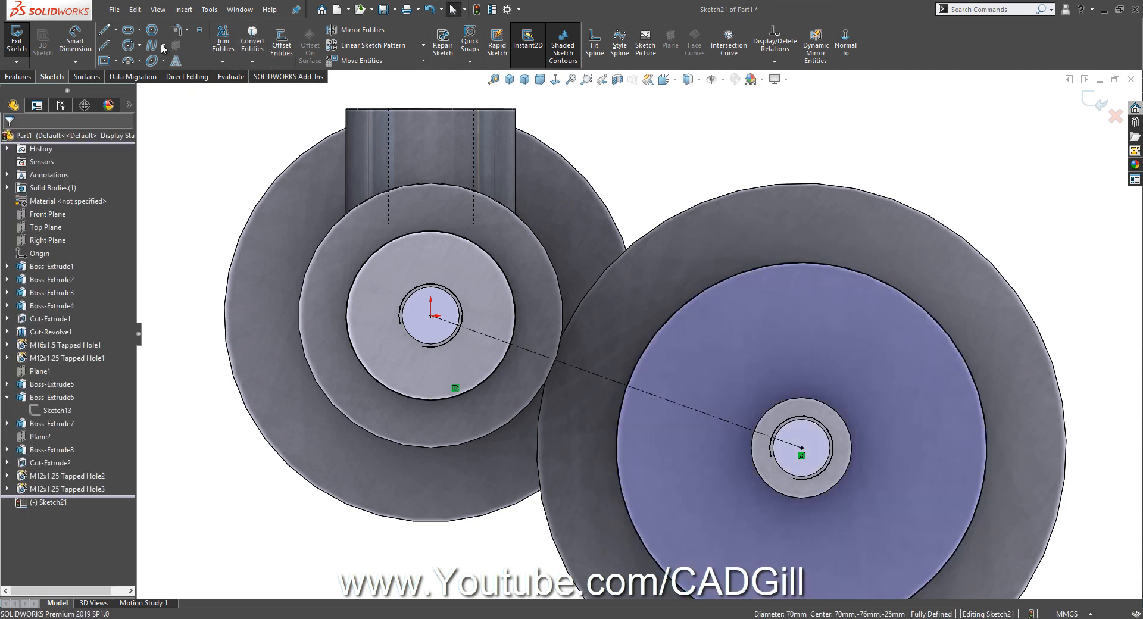
Sketch two lines, about 53 mm and 57 mm long, from the upper and lower sides of the 32 mm circle into the 70 mm circle
click(104, 30)
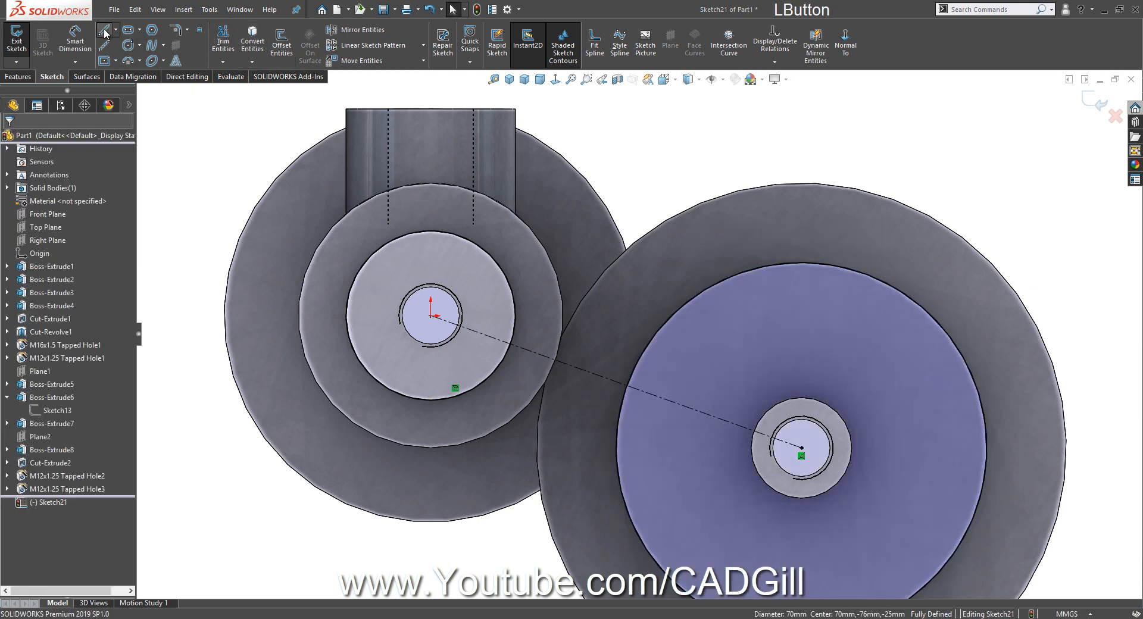
click(451, 235)
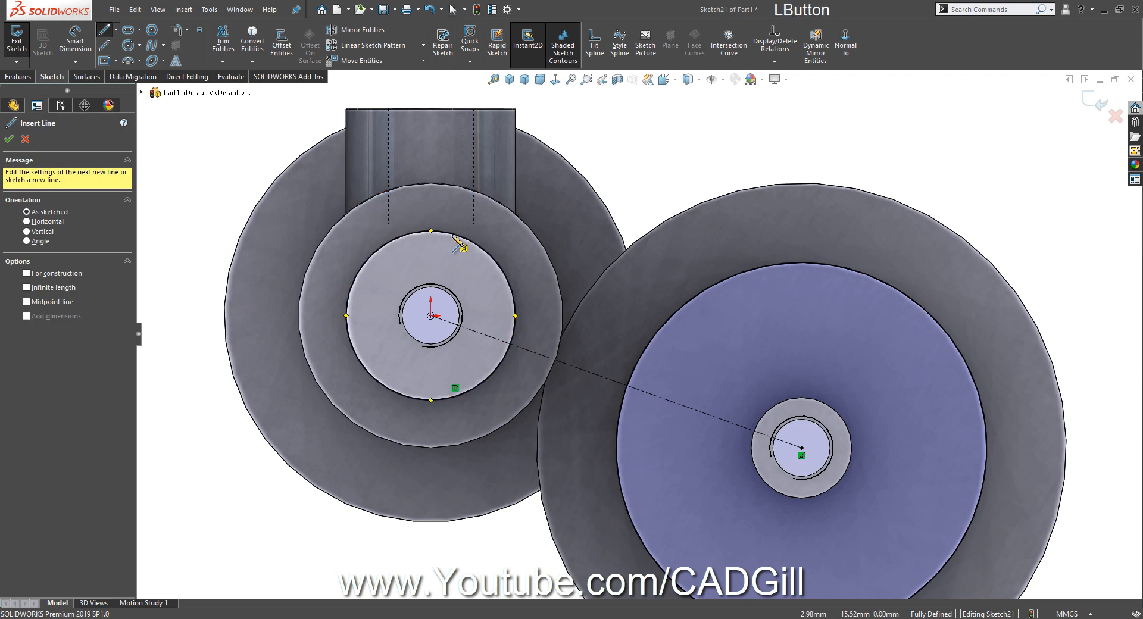
double_click(722, 344)
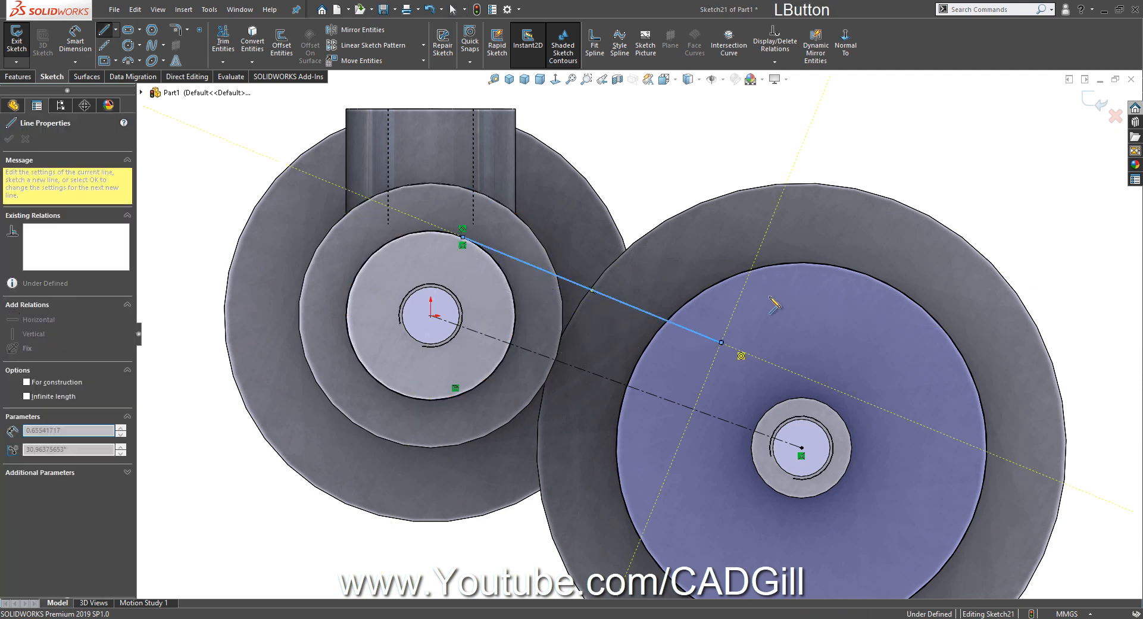
click(391, 394)
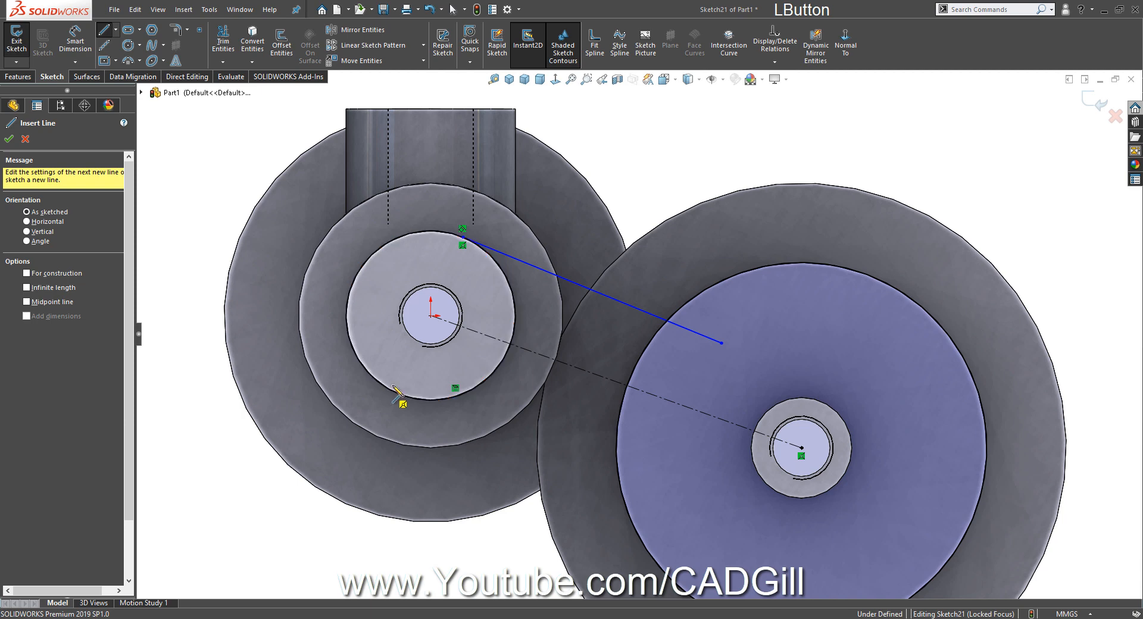
click(677, 476)
right_click(676, 476)
click(704, 490)
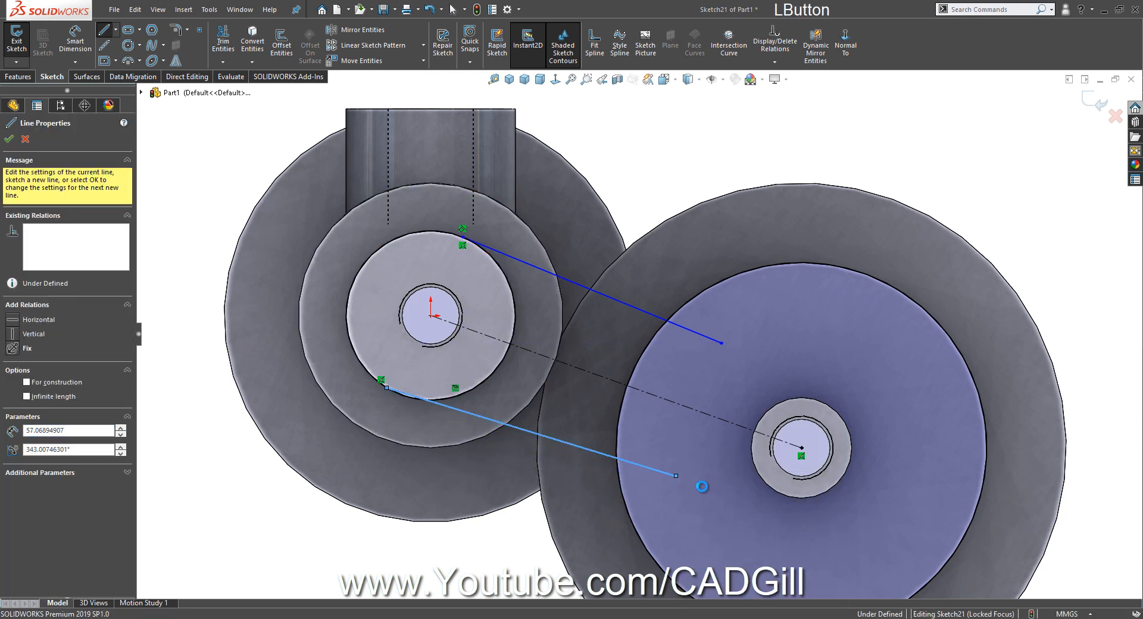
Make the lower connecting line tangent to the 32 mm circle
click(514, 425)
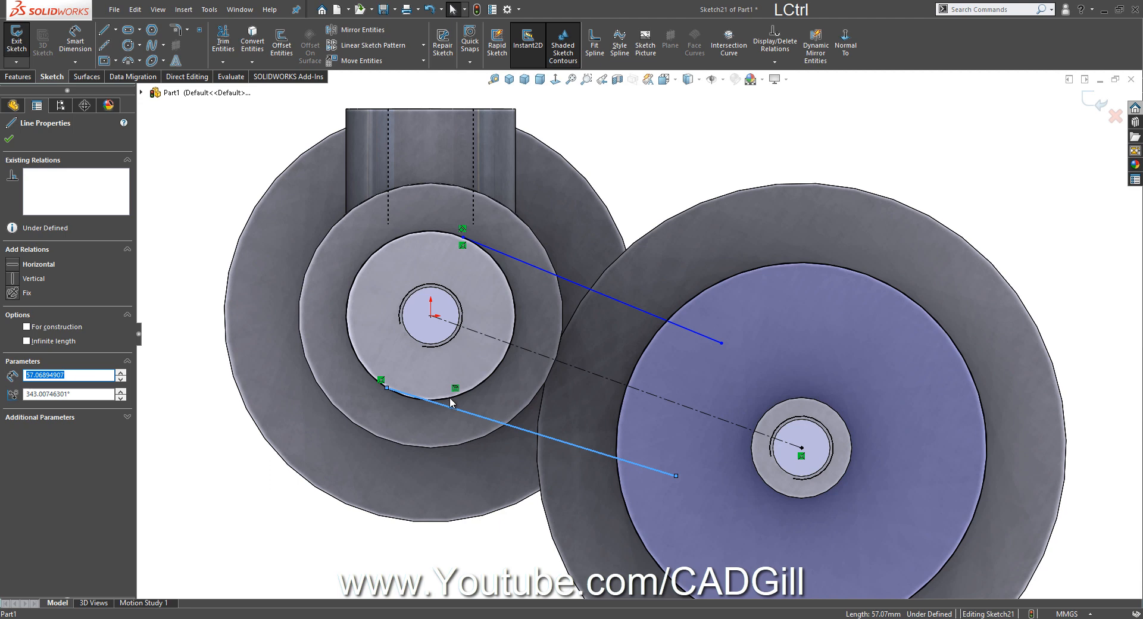
ctrl+click(451, 399)
click(486, 353)
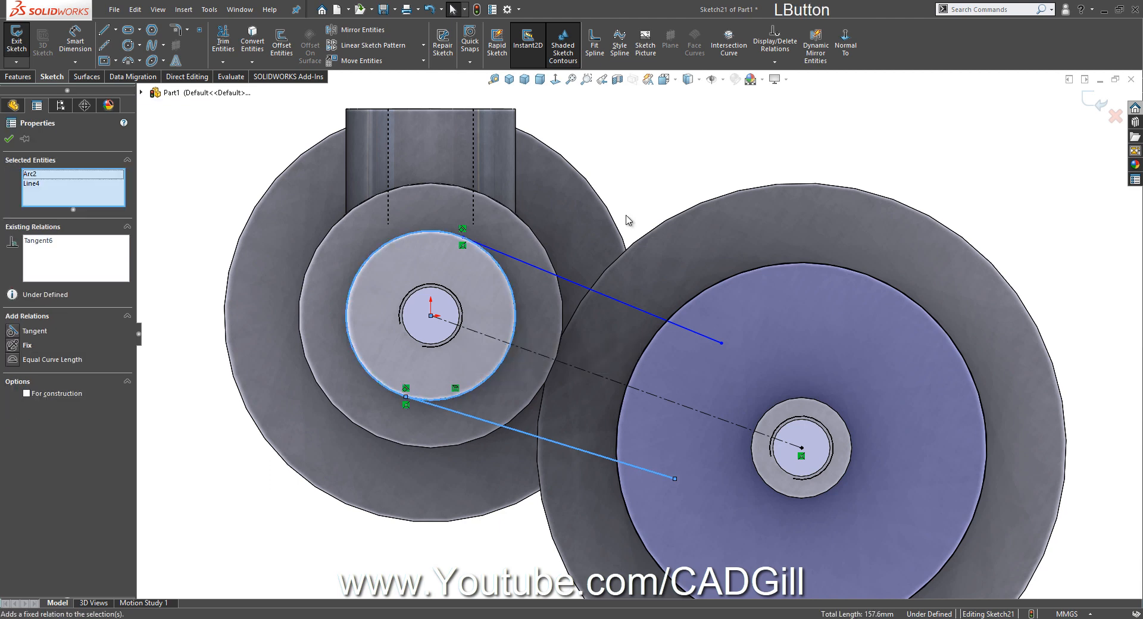
click(572, 251)
click(558, 276)
ctrl+click(507, 276)
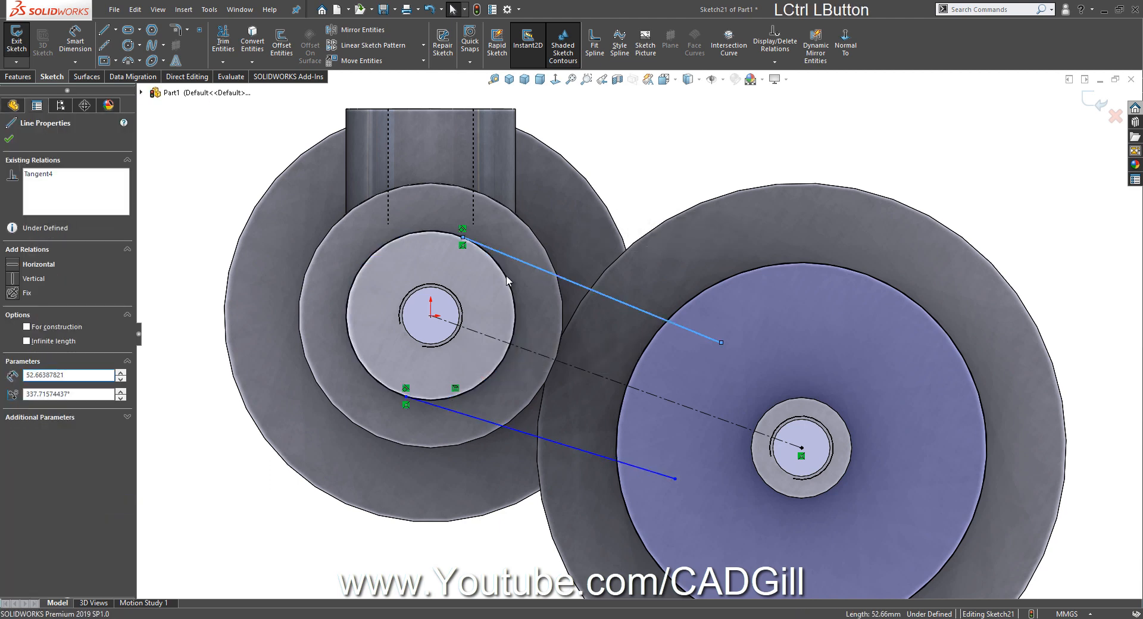
click(539, 233)
click(693, 144)
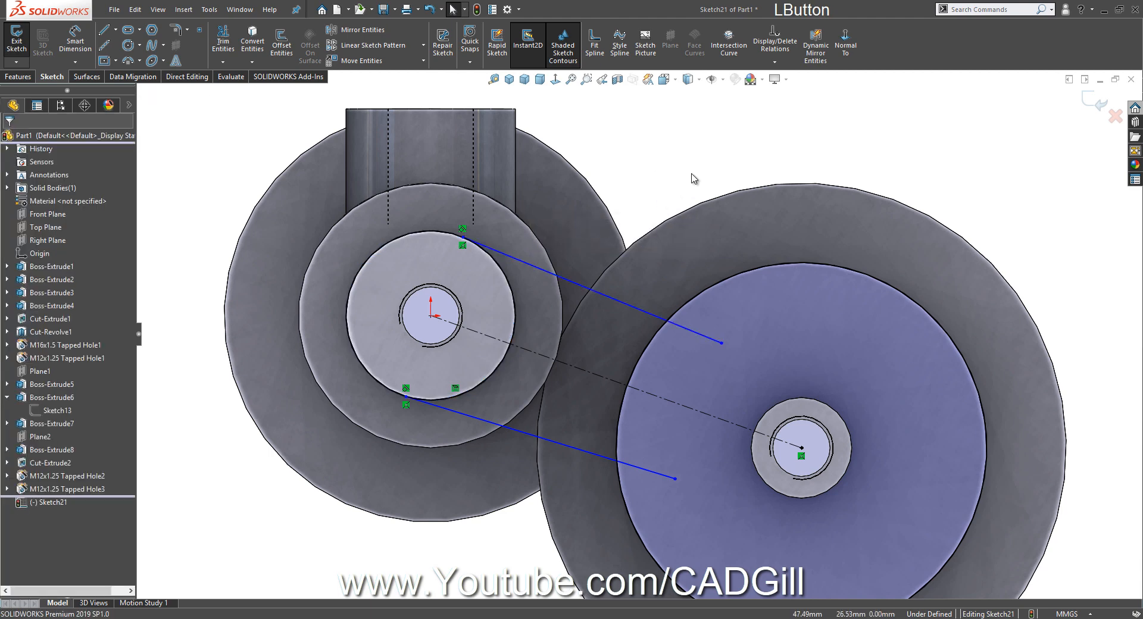
drag(692, 174, 572, 487)
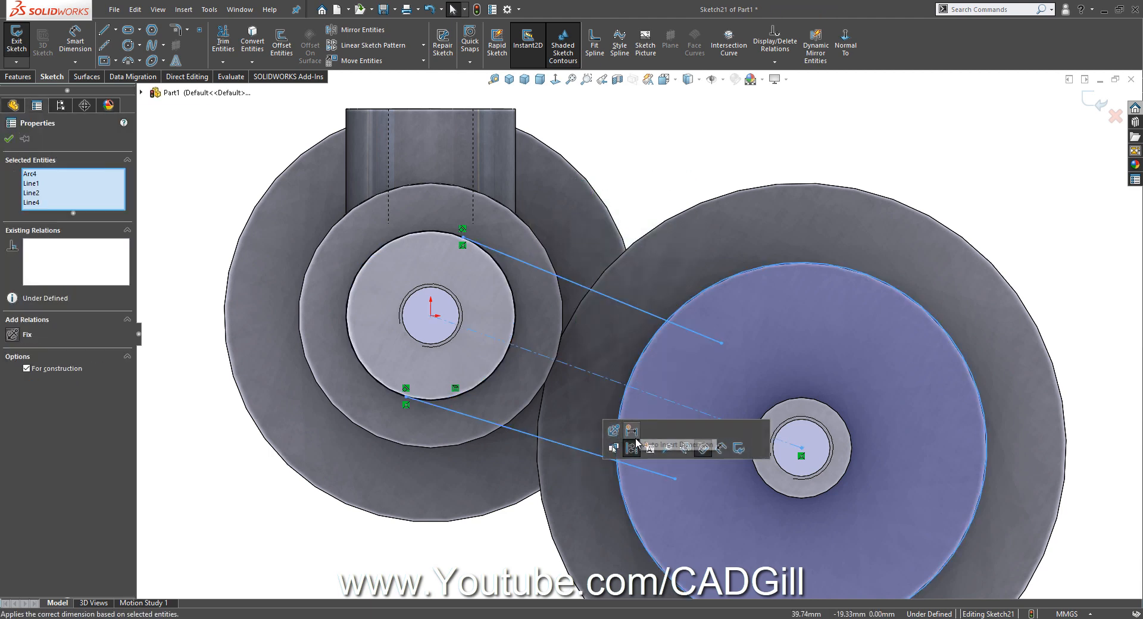
click(702, 180)
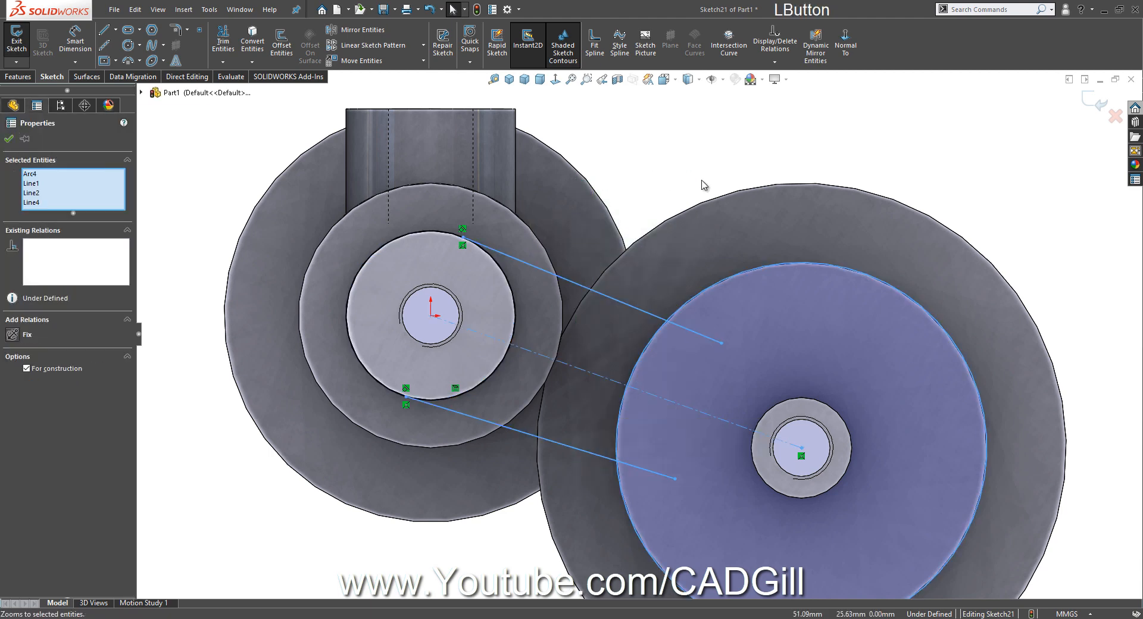
Make the two connecting lines symmetric about the centerline
click(617, 301)
ctrl+click(581, 369)
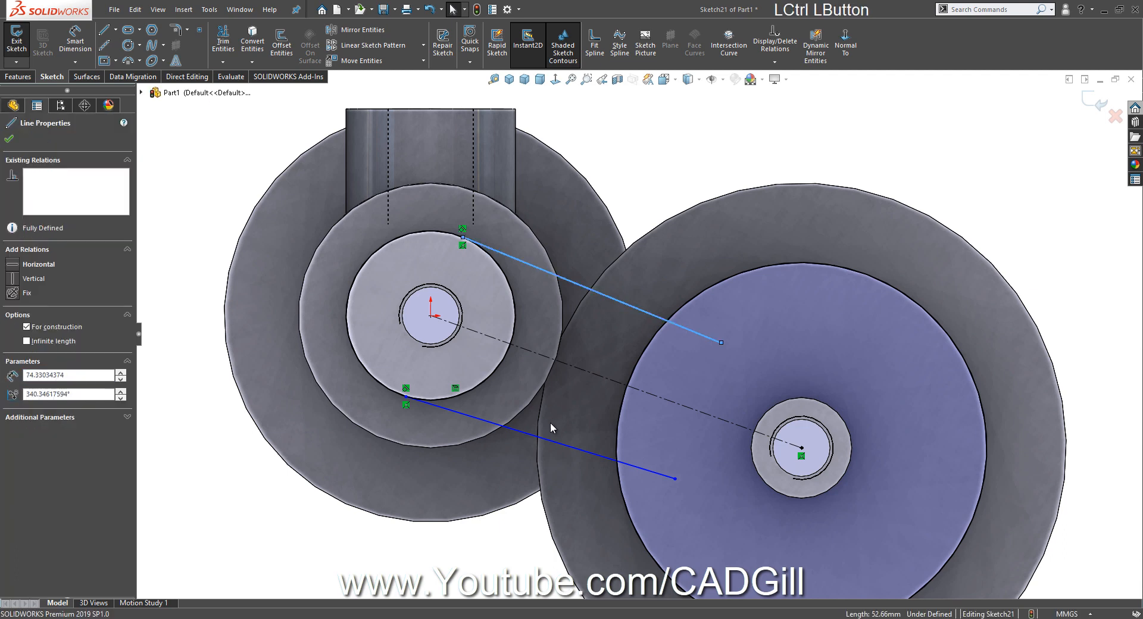
ctrl+click(544, 438)
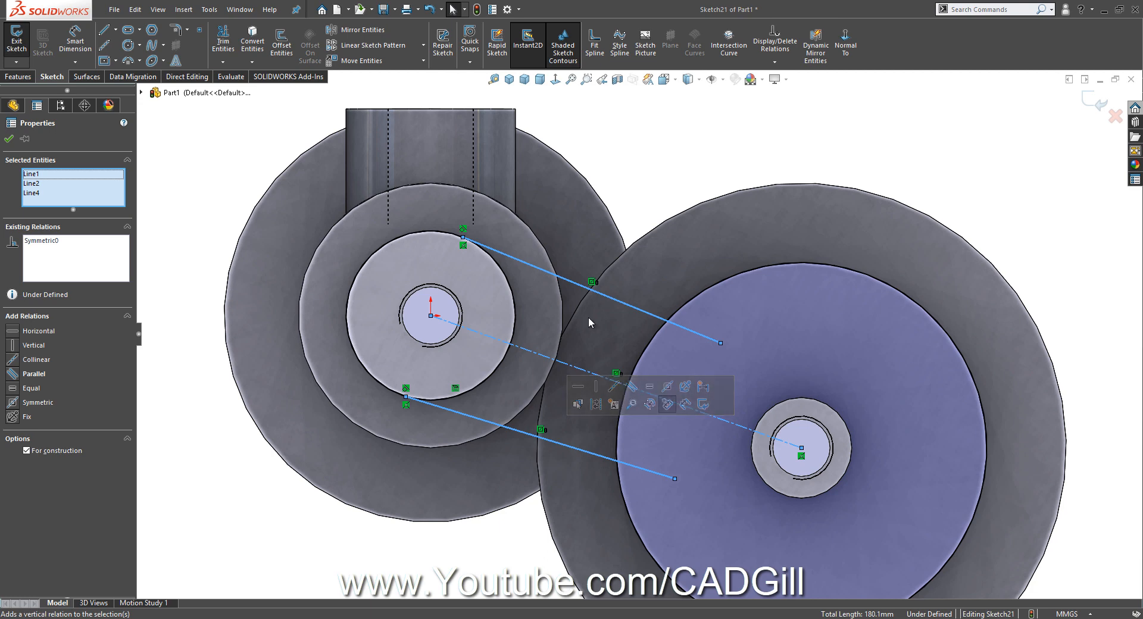
key(Escape)
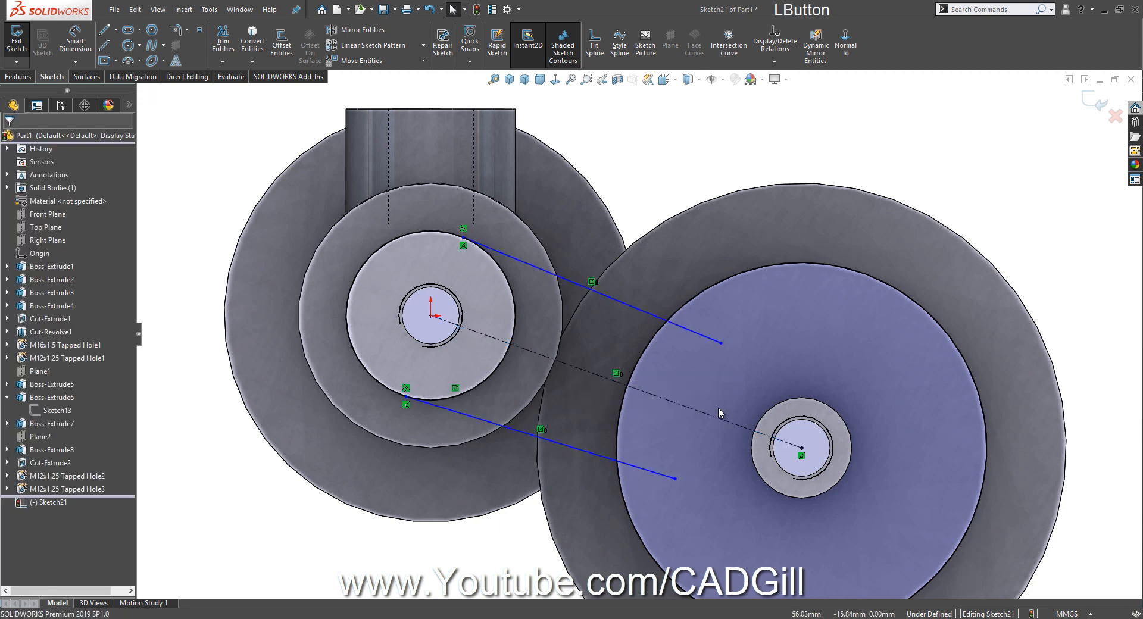
Make both connecting lines parallel to the centerline
click(698, 333)
ctrl+click(663, 398)
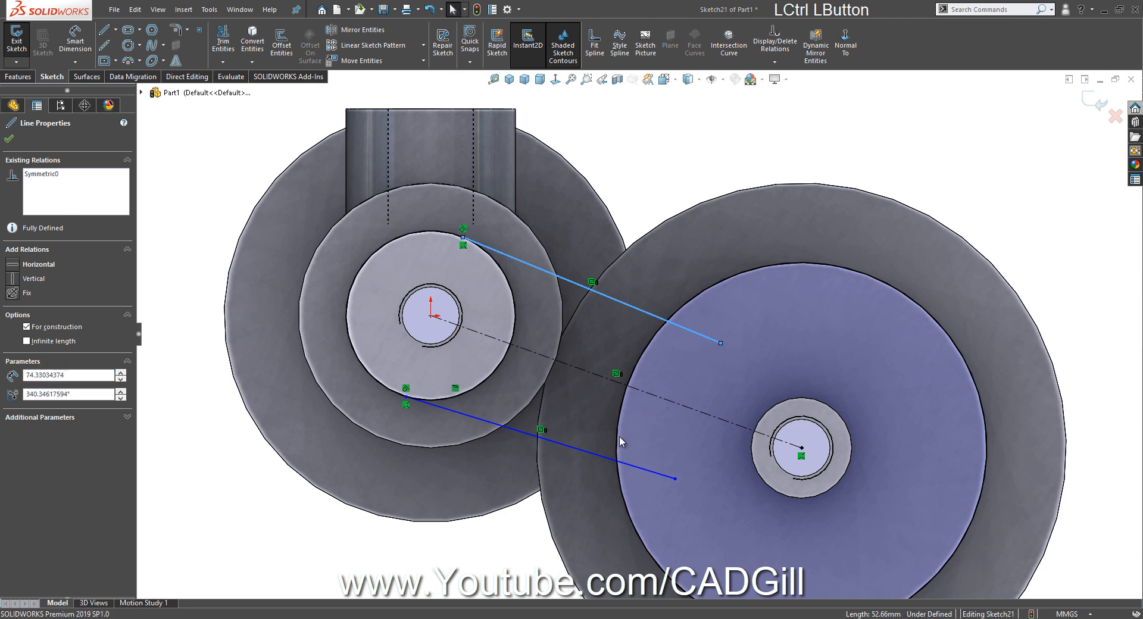
ctrl+click(588, 457)
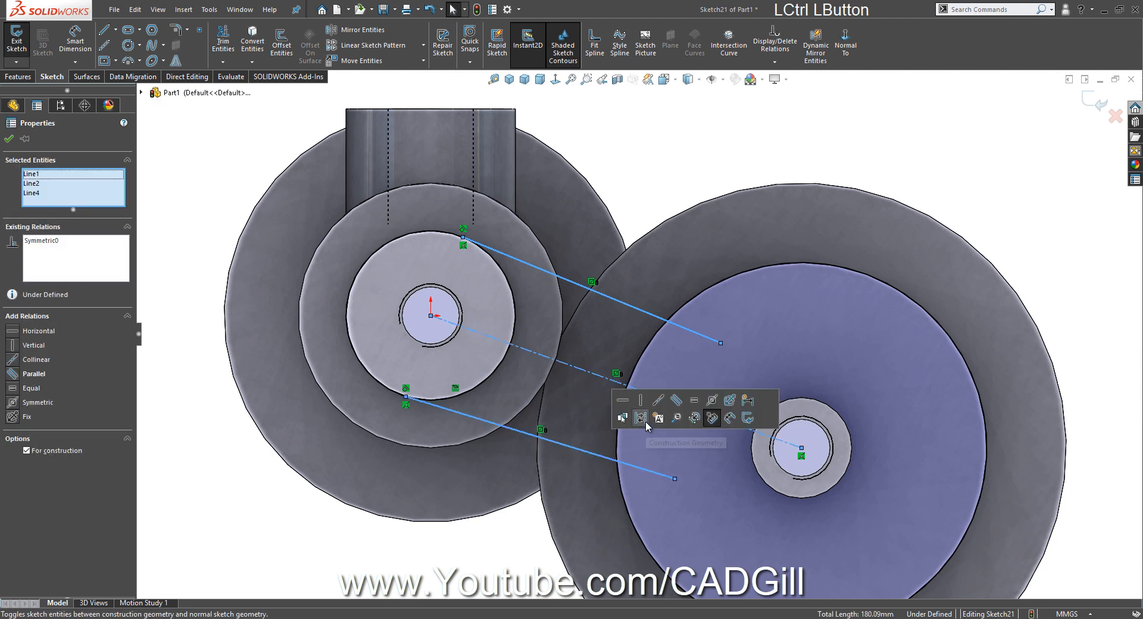
click(692, 402)
click(657, 160)
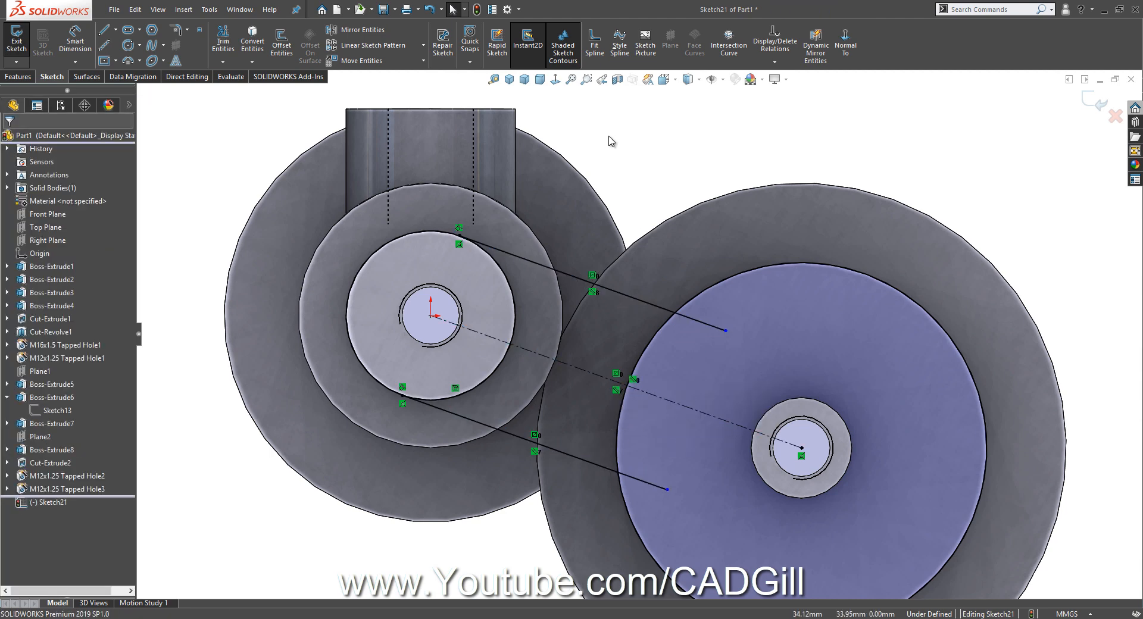
Trim the 32 mm circle's arc between the connecting lines, the line ends inside the 70 mm circle, and that circle's outer arc
click(223, 45)
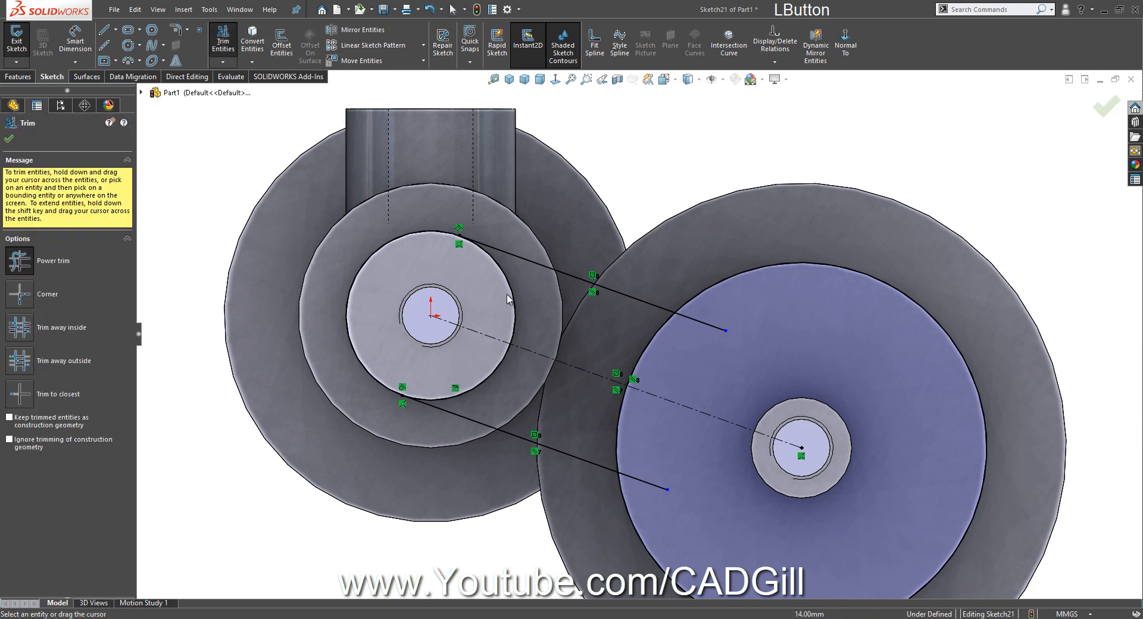
drag(536, 302, 501, 301)
drag(513, 377, 475, 372)
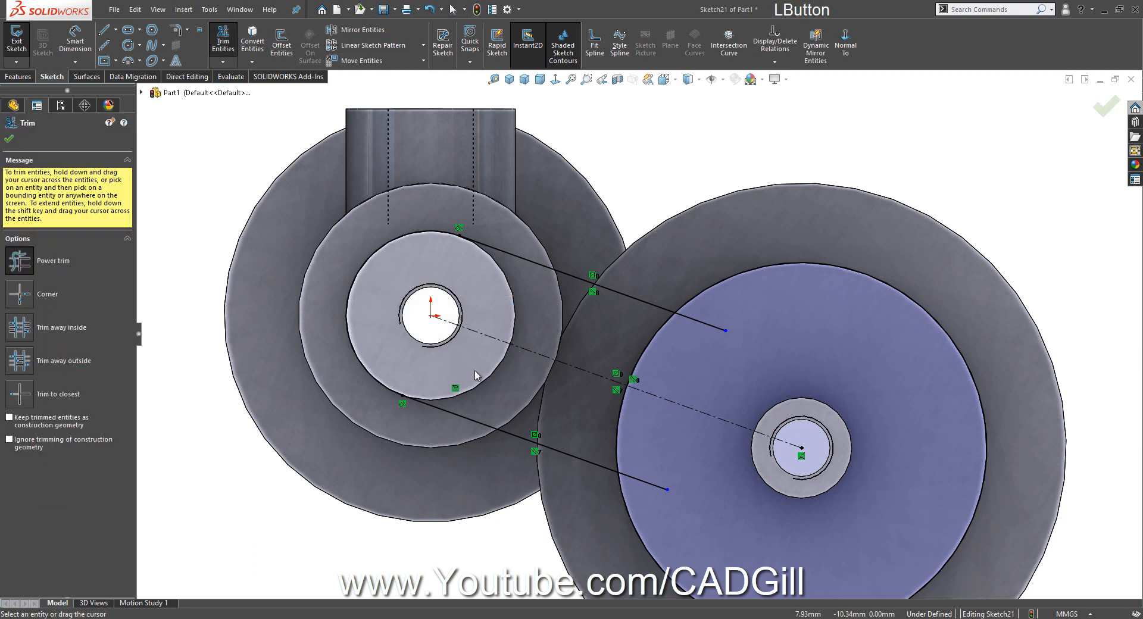
drag(753, 240, 725, 325)
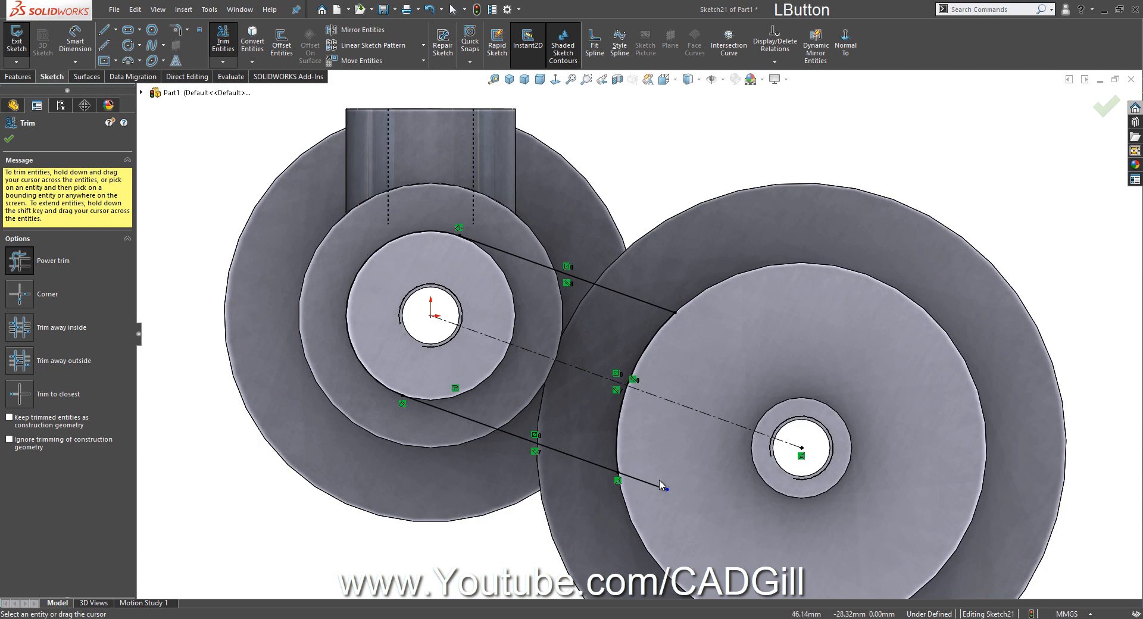
drag(659, 483, 712, 341)
mouse_move(713, 341)
middle_down()
mouse_move(666, 321)
mouse_move(685, 351)
mouse_move(646, 331)
middle_up()
click(26, 77)
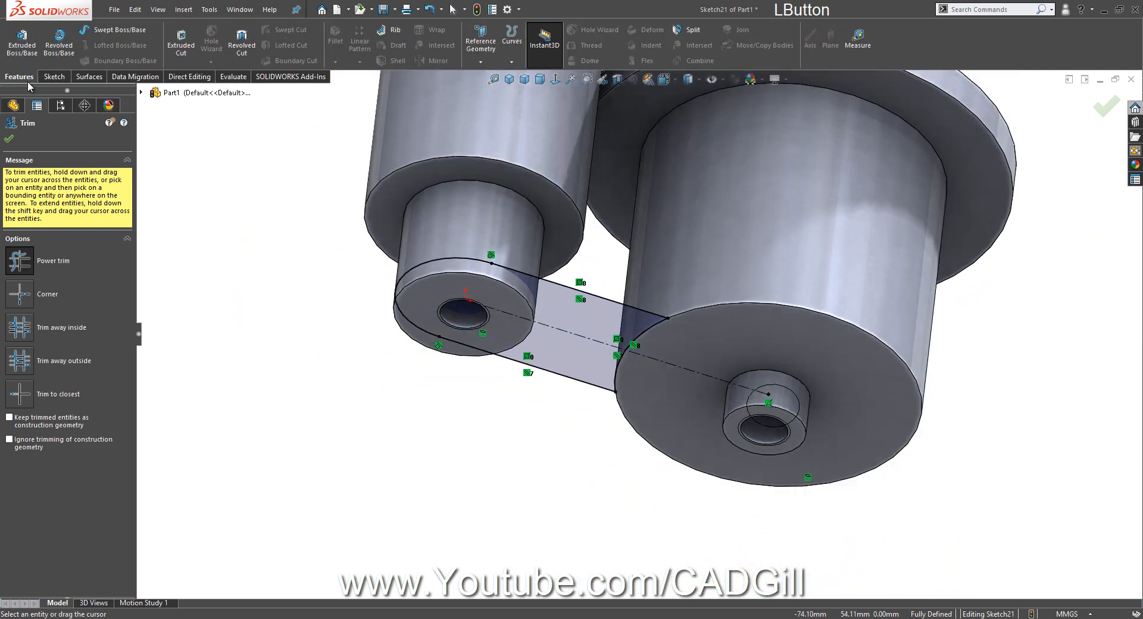
click(28, 55)
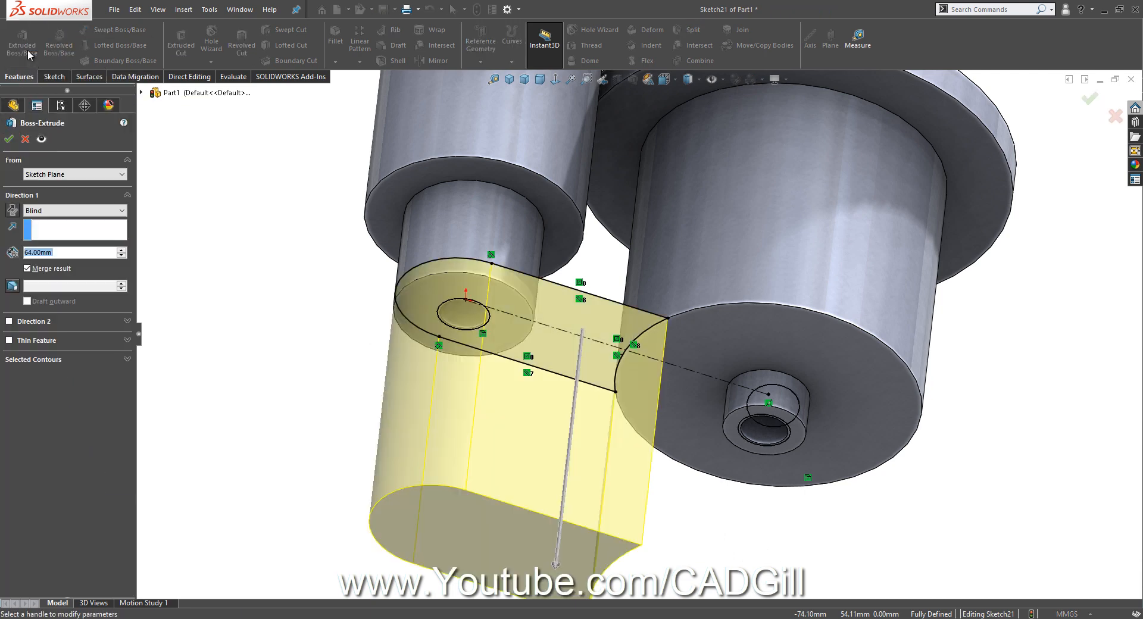
click(12, 210)
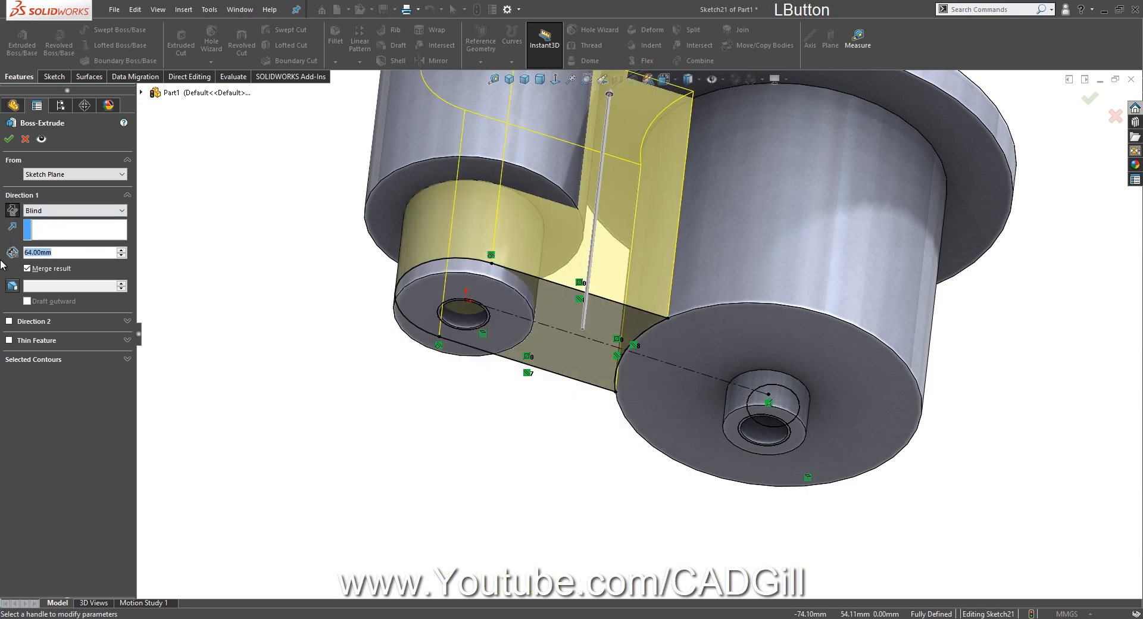
text(6)
key(Return)
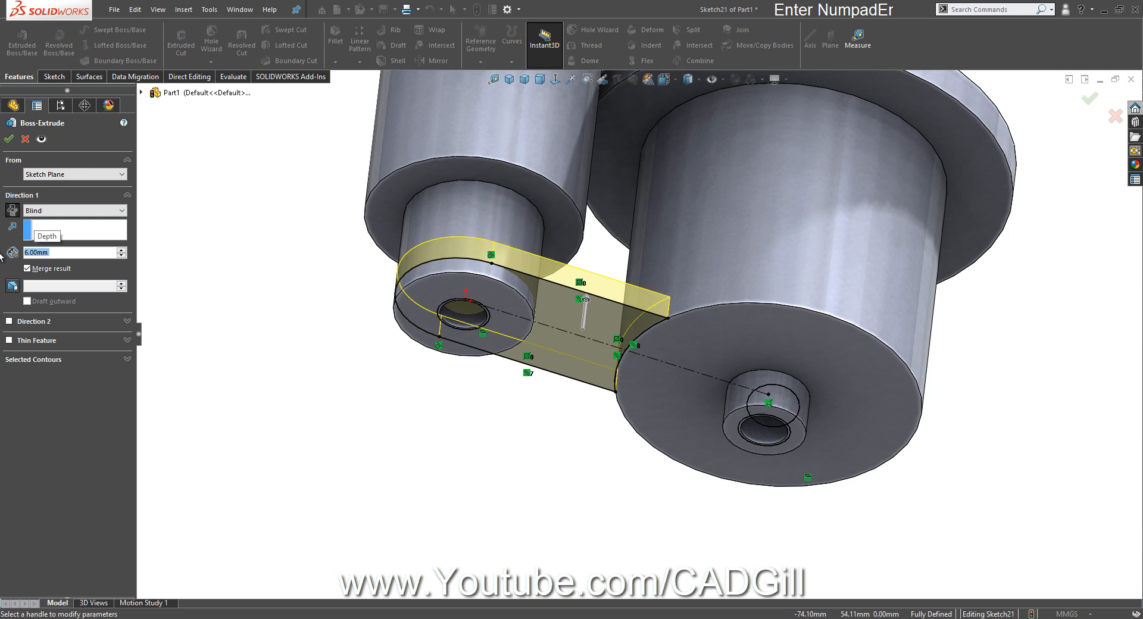
scroll(602, 331, down, 2)
middle_drag(598, 329, 530, 238)
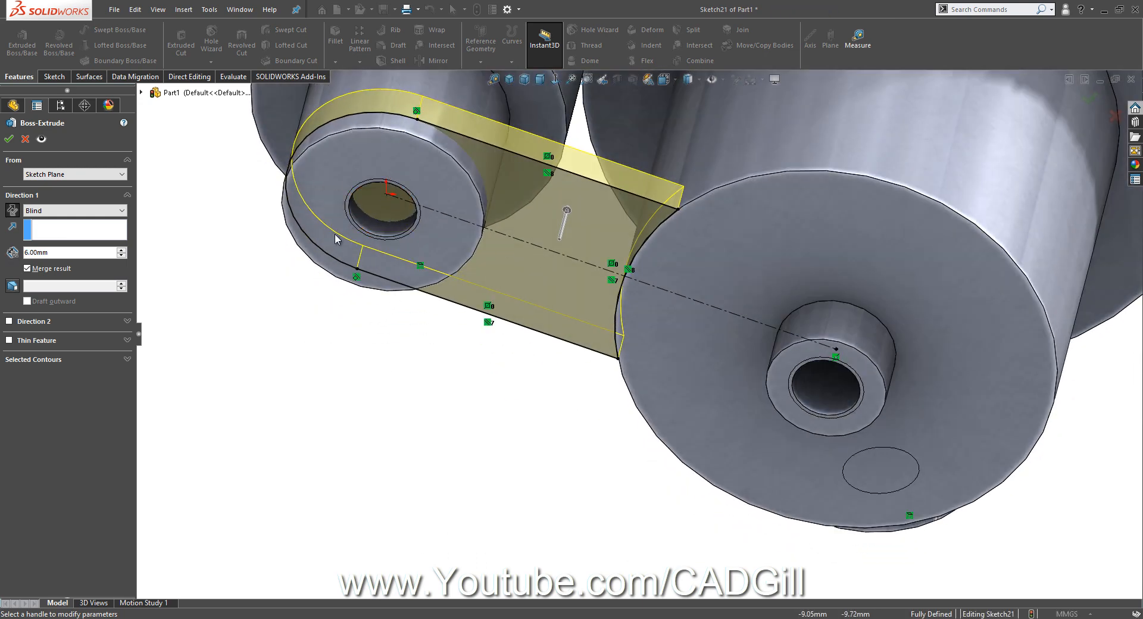
click(24, 141)
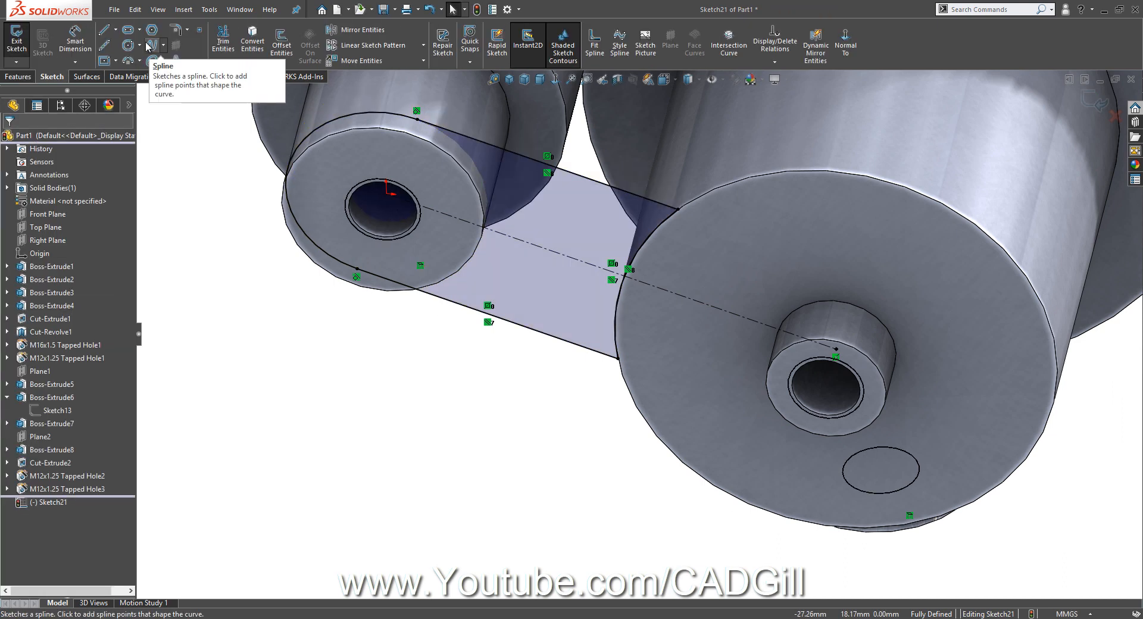
Sketch a circle centred on the origin at the link's smaller end and set its diameter to 20 mm
click(127, 45)
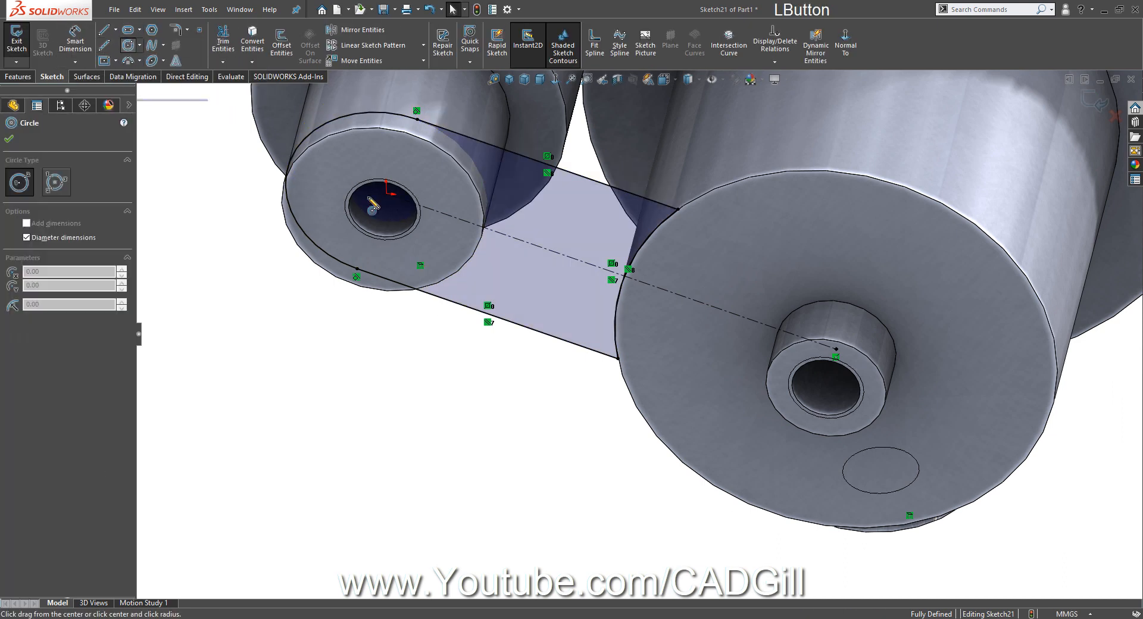
click(387, 195)
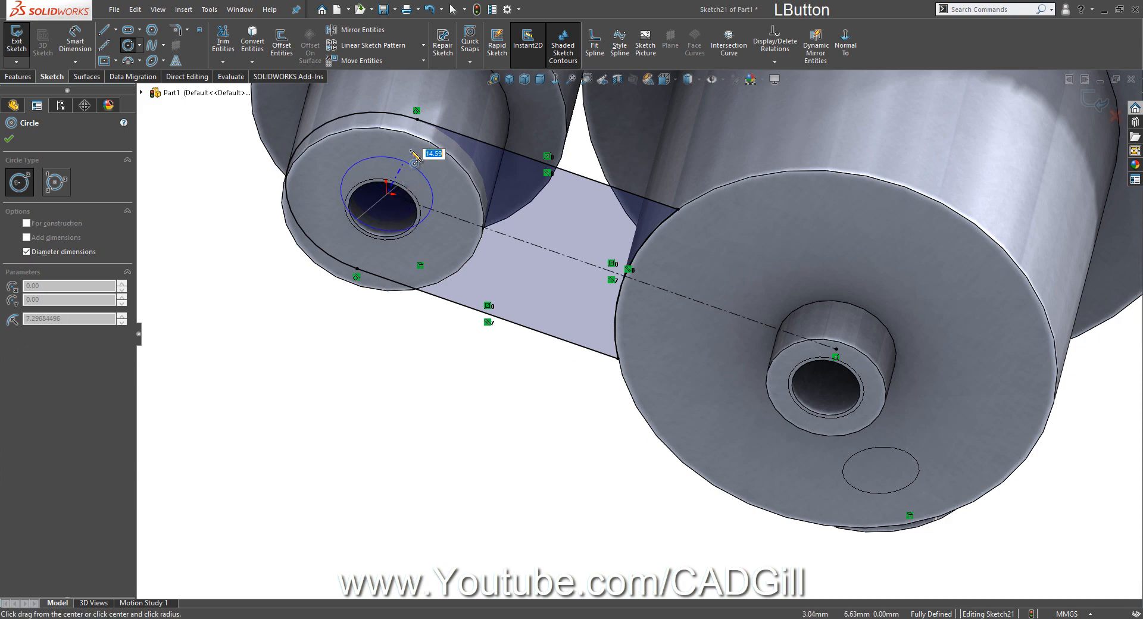
middle_drag(405, 154, 391, 135)
click(417, 172)
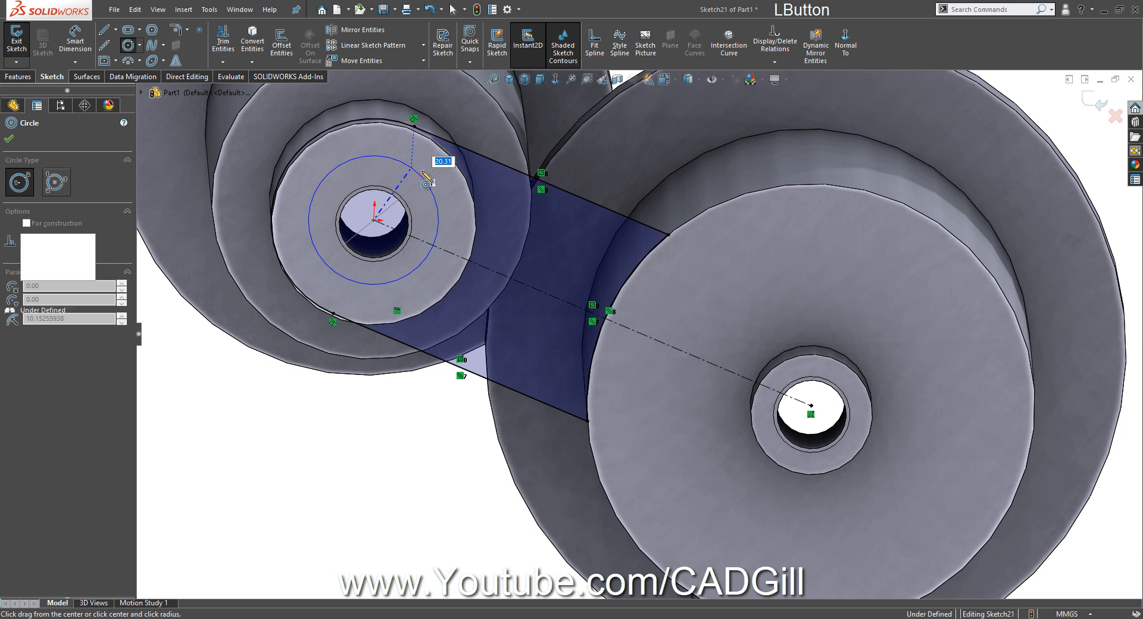
click(80, 37)
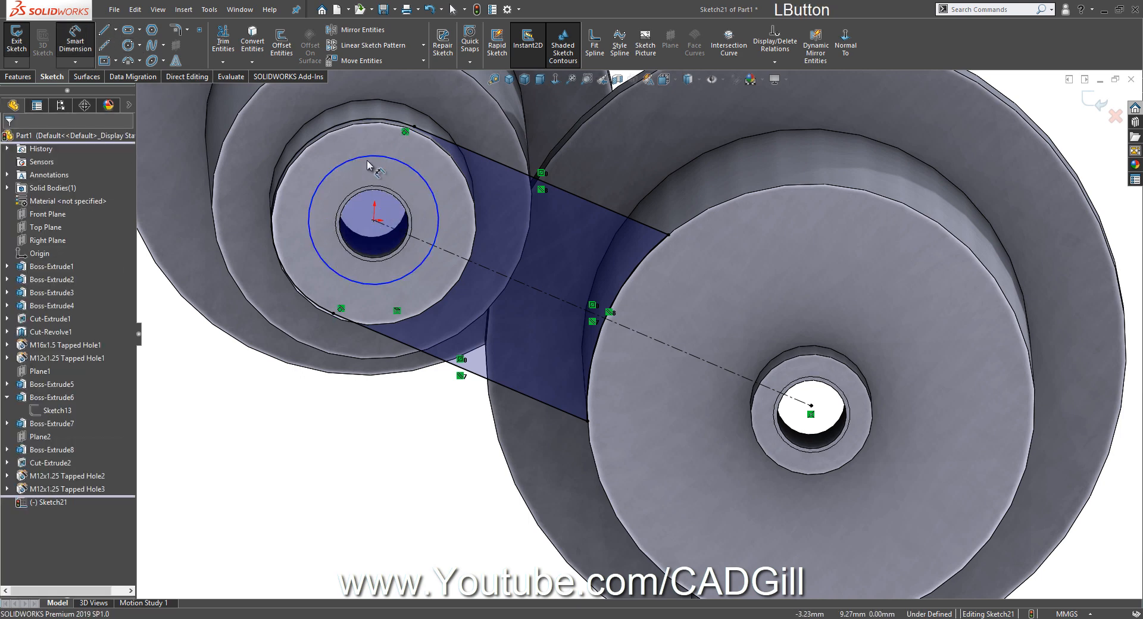
click(395, 159)
click(421, 156)
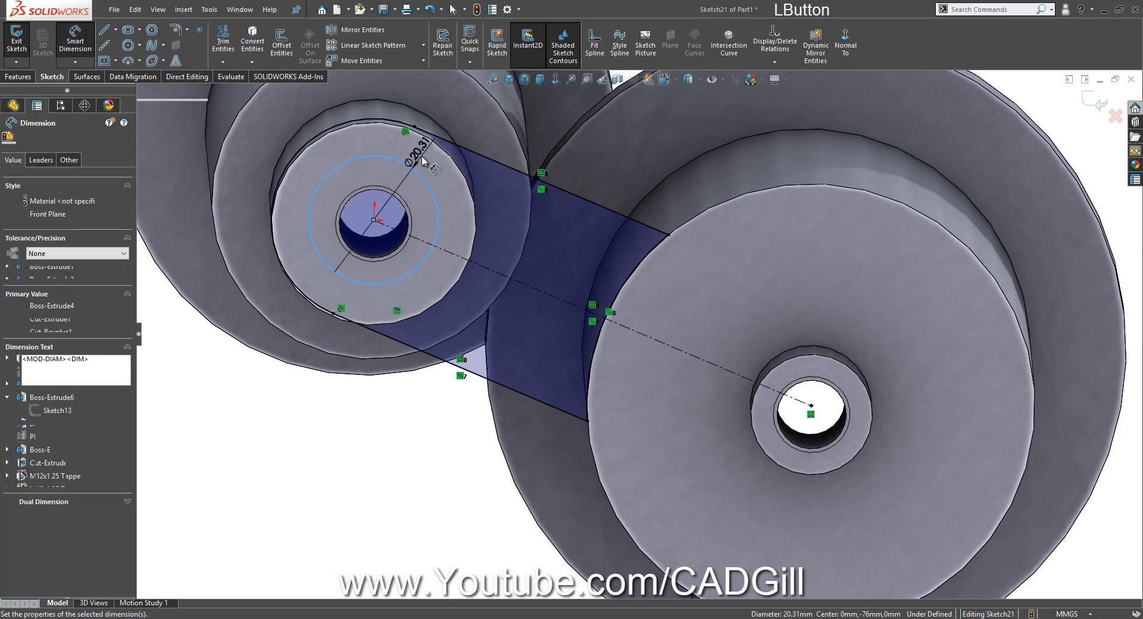
text(20)
key(Return)
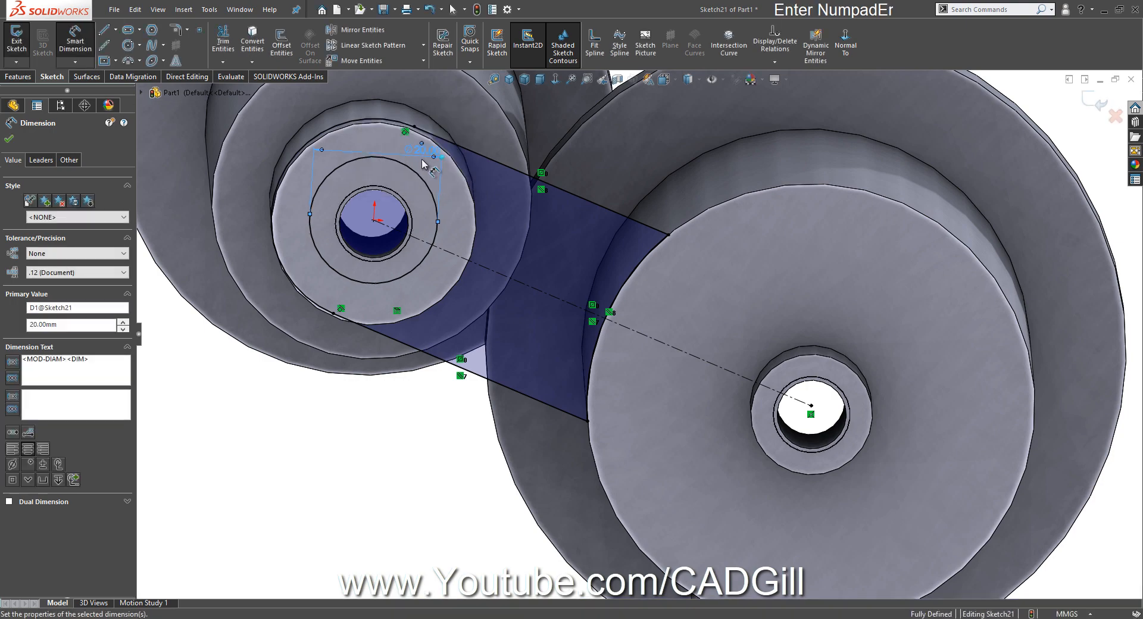
Extrude the link profile between the two cylinders 6 mm in the reversed direction, merged with the body
middle_drag(424, 162, 479, 294)
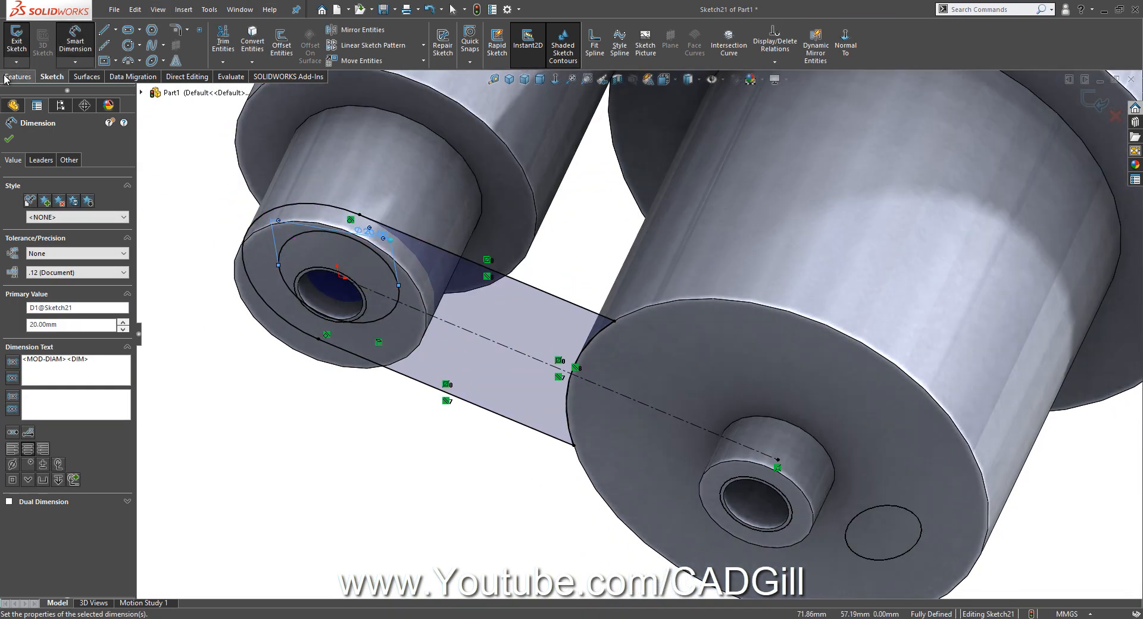
click(6, 78)
click(22, 42)
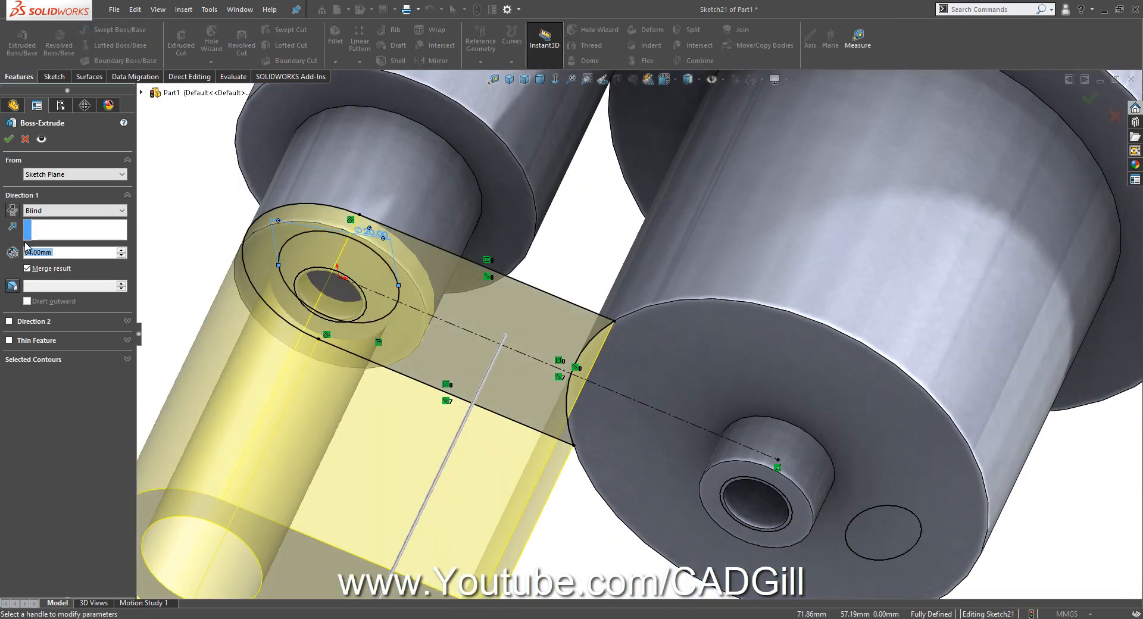
click(12, 212)
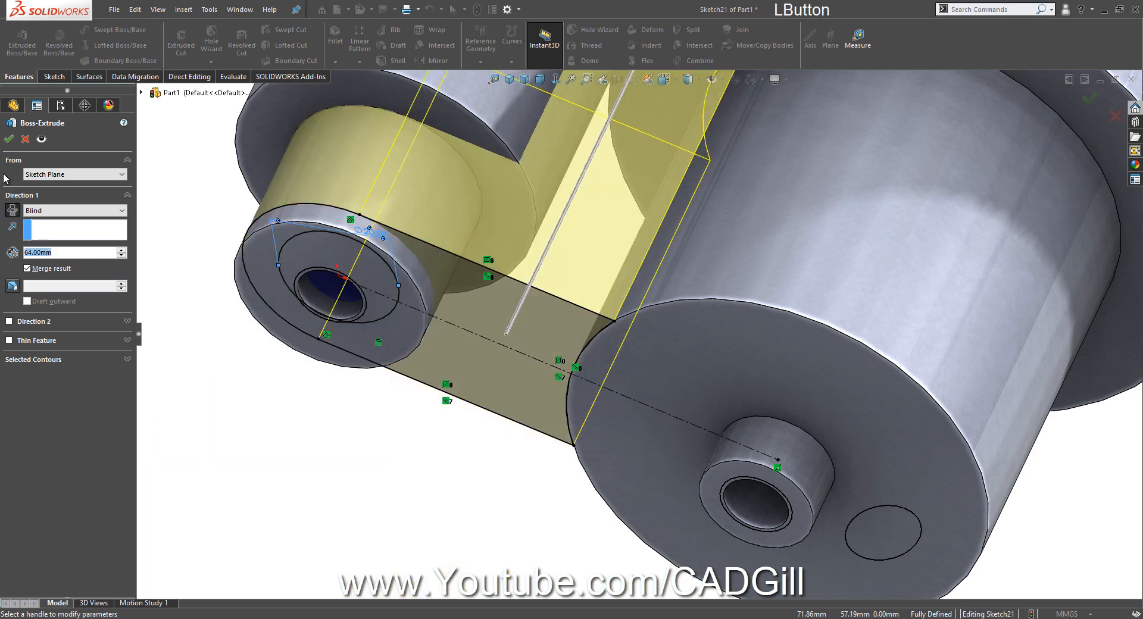
text(6)
key(Return)
key(Return)
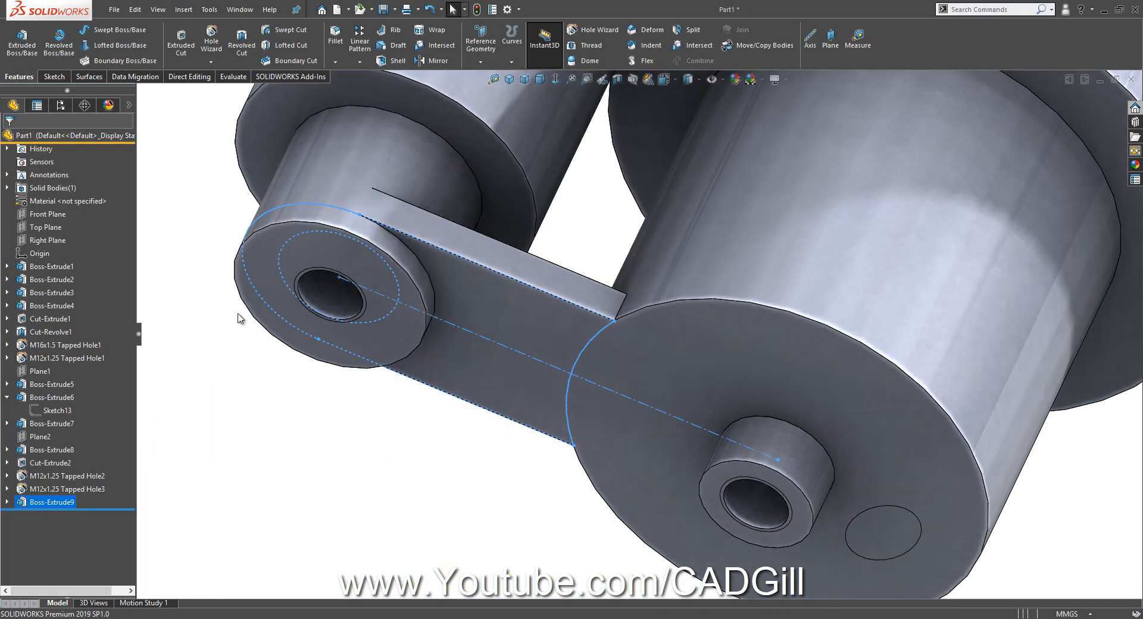
Start a new sketch on the flat end face of the larger cylinder's flange
click(395, 400)
mouse_move(395, 400)
middle_down()
mouse_move(484, 383)
mouse_move(509, 357)
middle_up()
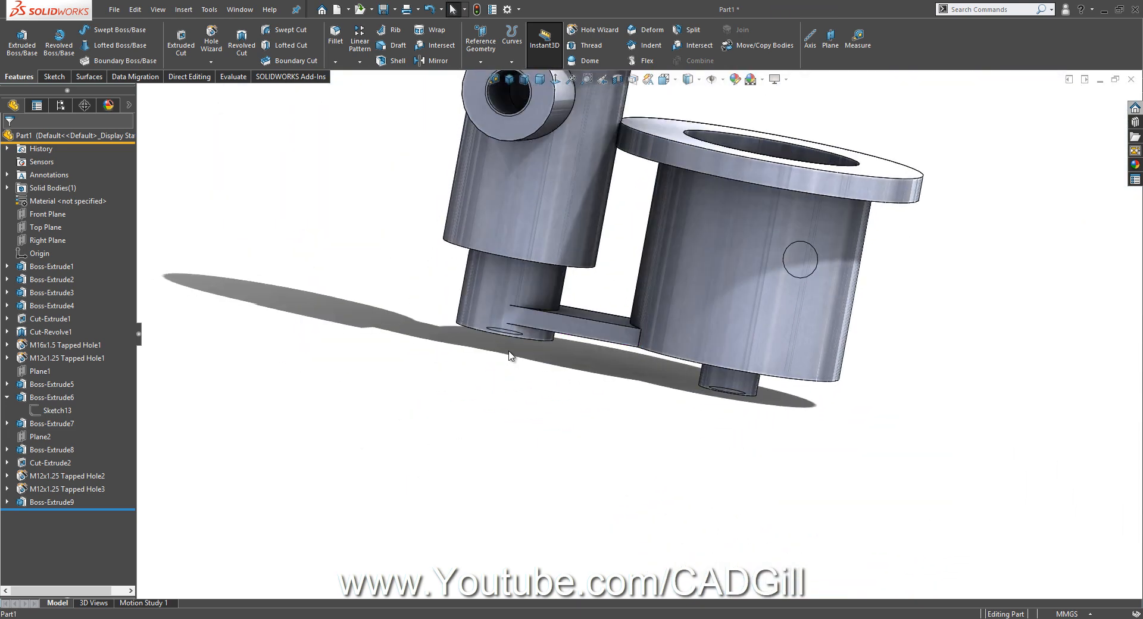
middle_drag(616, 297, 630, 283)
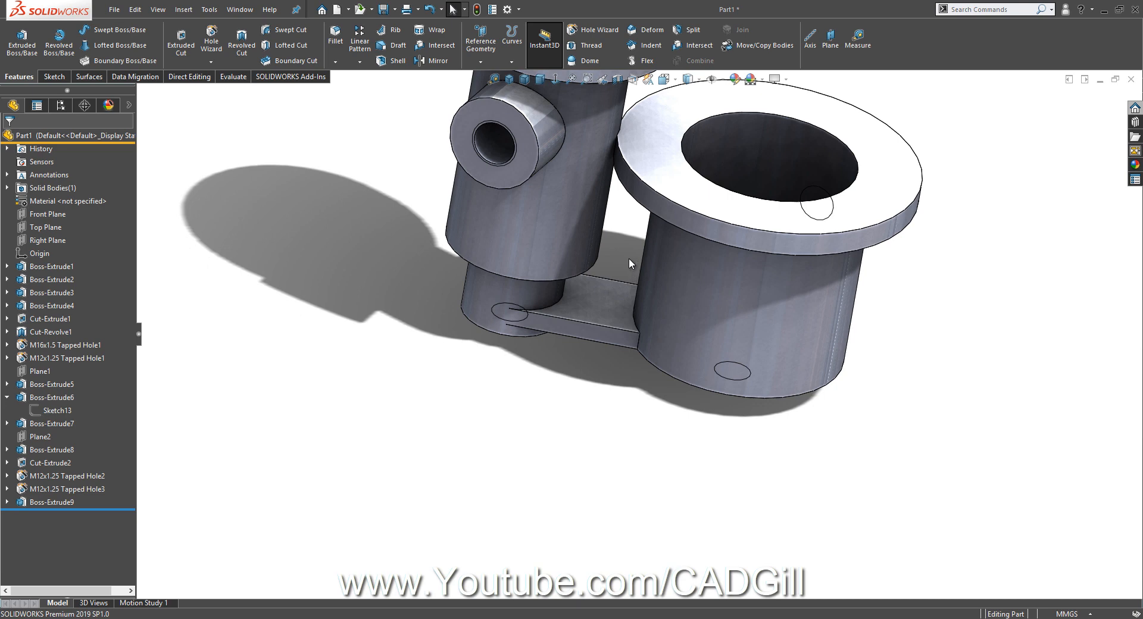
middle_drag(604, 209, 632, 206)
click(632, 206)
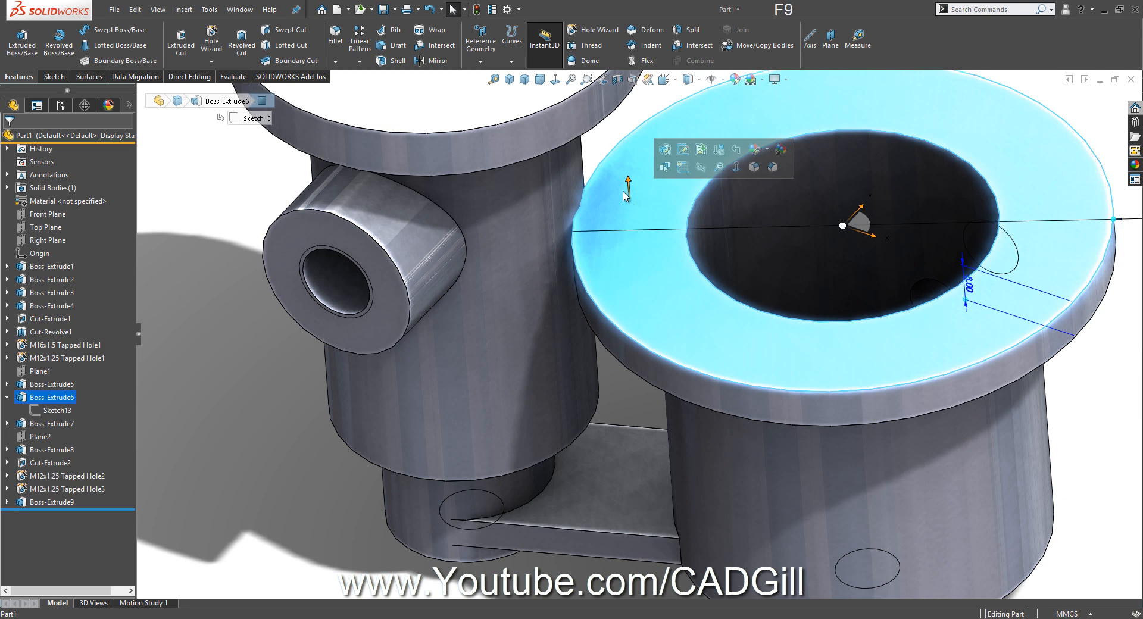
click(619, 173)
middle_drag(619, 173, 694, 189)
click(671, 166)
click(701, 140)
Convert the smaller cylinder's bore edge into a circle in the sketch
scroll(695, 190, up, 4)
scroll(627, 176, down, 3)
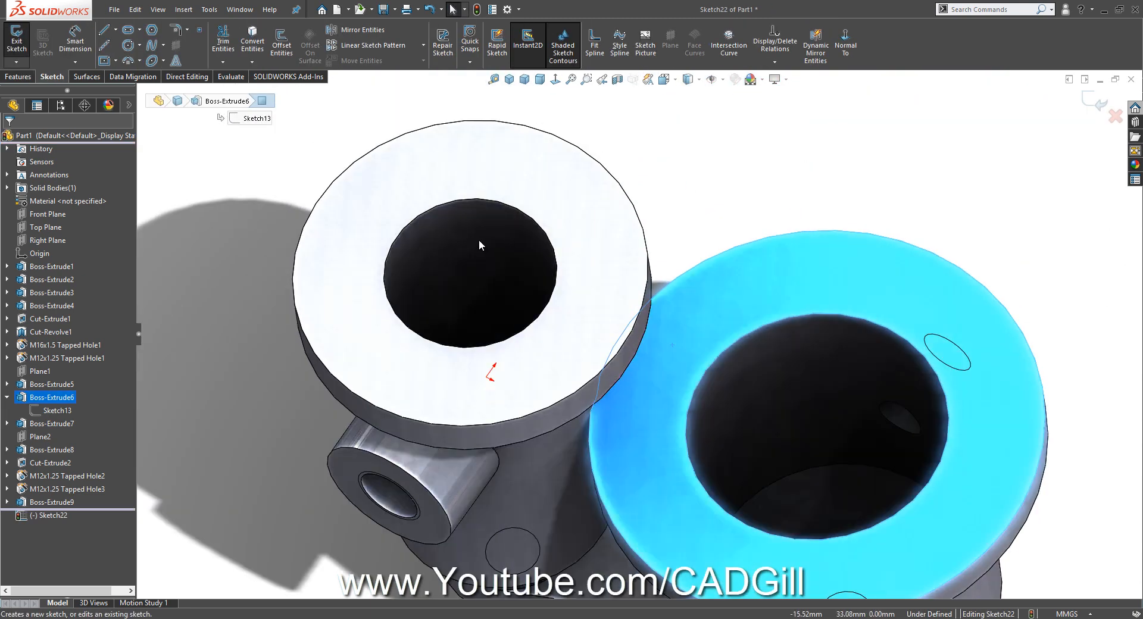
click(531, 231)
mouse_move(531, 232)
middle_down()
mouse_move(541, 115)
mouse_move(535, 159)
middle_up()
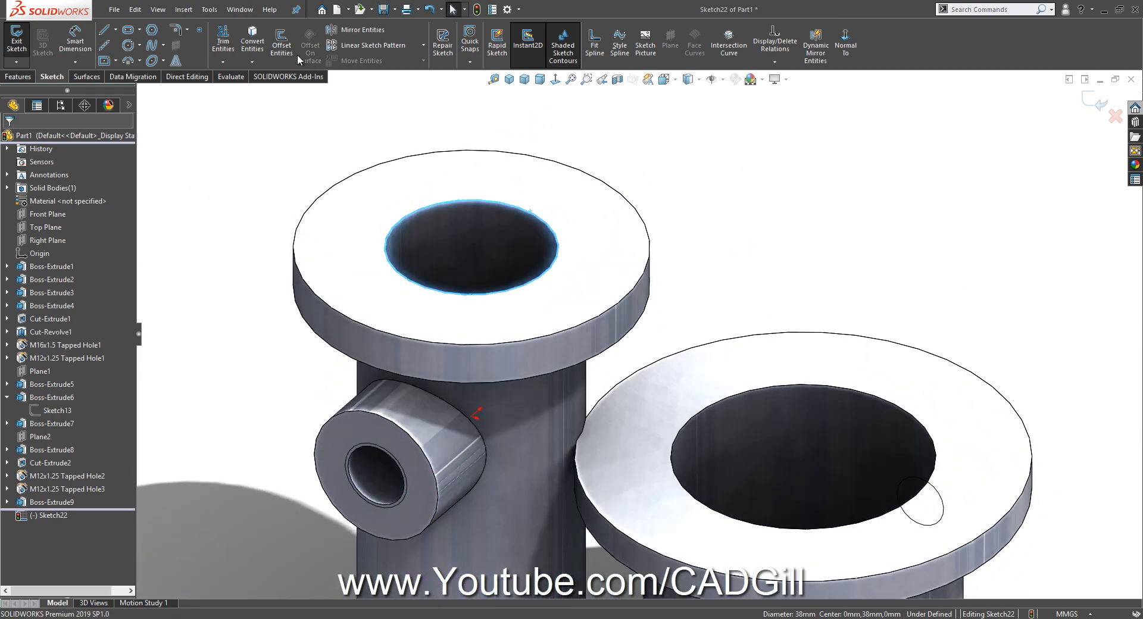
click(252, 42)
Orient the view normal to the sketch and convert the larger flange's outer edge into a sketch circle
middle_drag(587, 262, 597, 203)
mouse_move(468, 431)
middle_down()
mouse_move(470, 464)
mouse_move(643, 375)
mouse_move(625, 417)
mouse_move(635, 427)
middle_up()
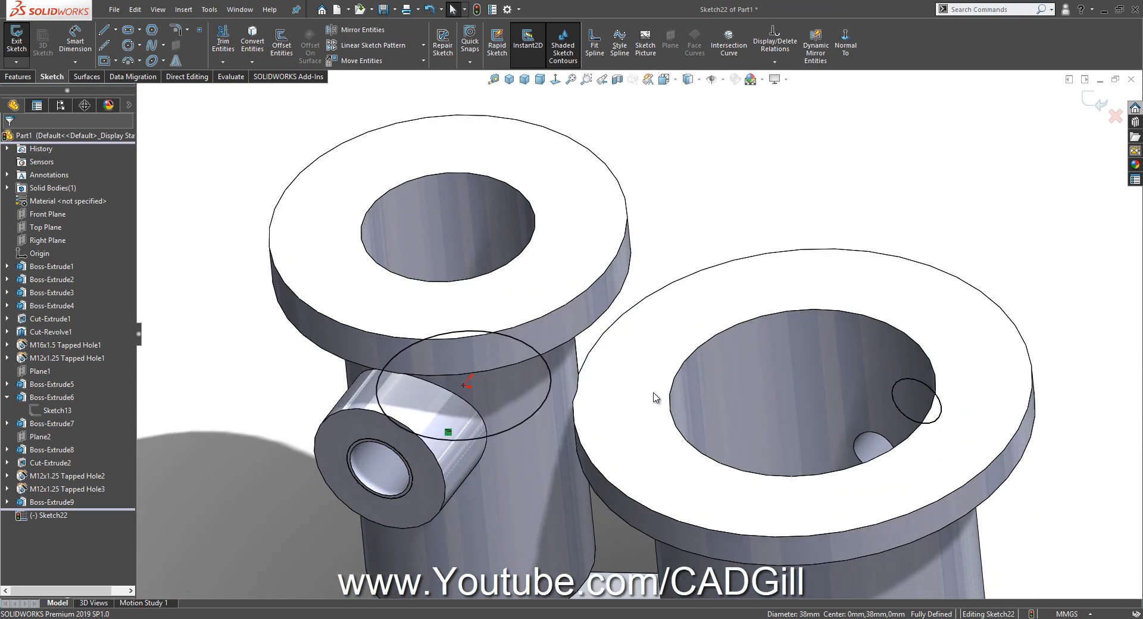
click(555, 80)
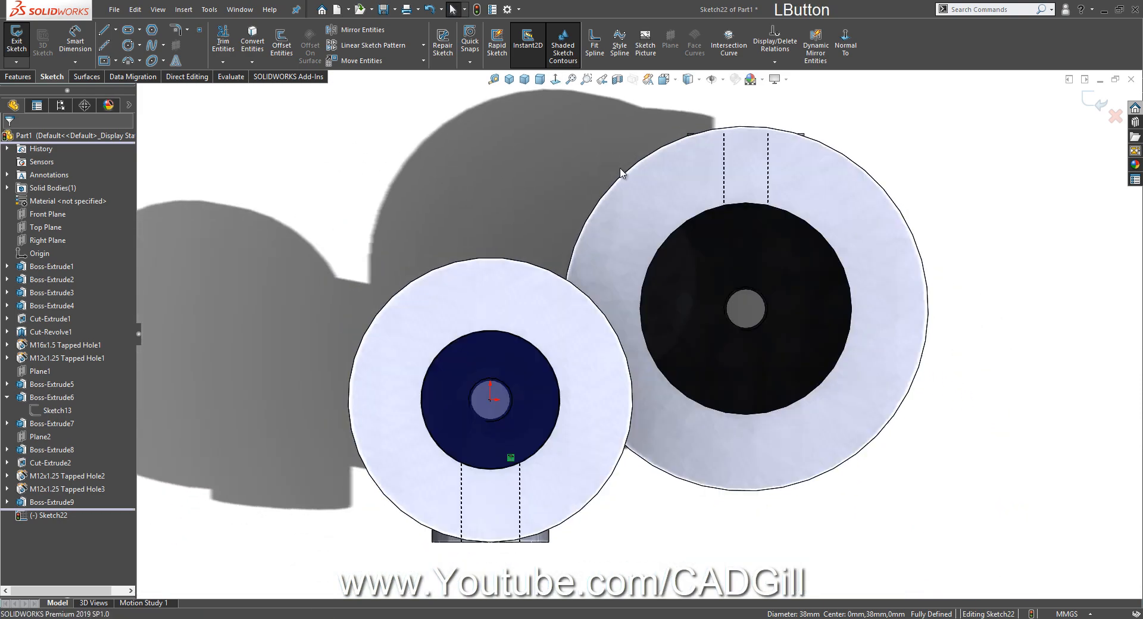
click(602, 203)
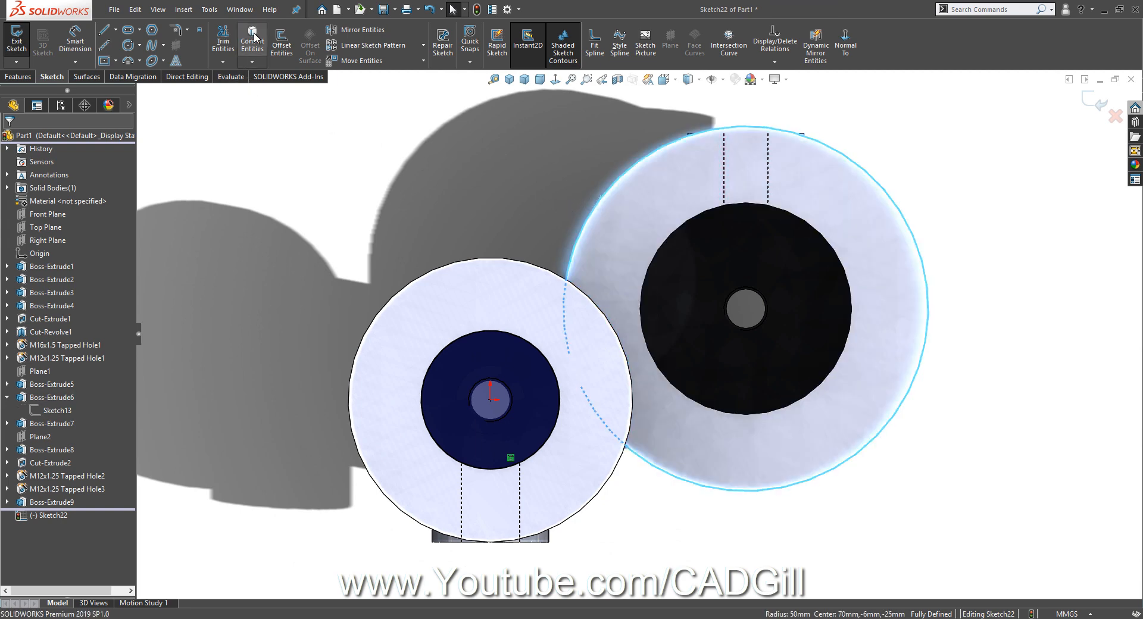
click(676, 361)
scroll(676, 361, down, 2)
drag(536, 400, 519, 350)
click(415, 142)
scroll(492, 250, up, 2)
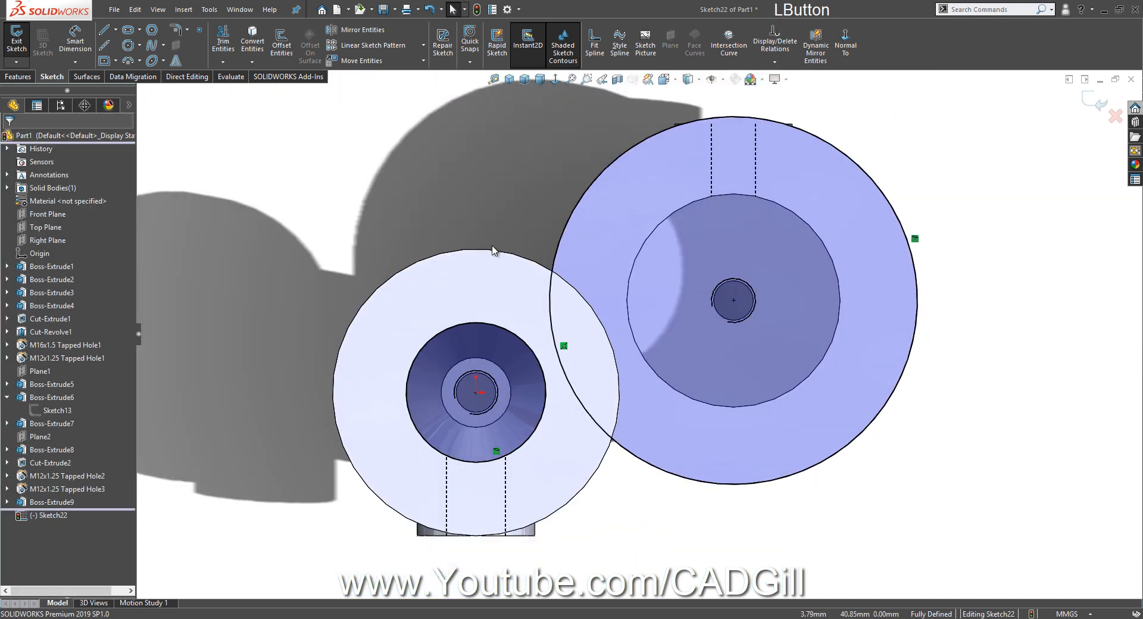
Sketch a centerline from the origin to the centre of the larger circle
click(106, 46)
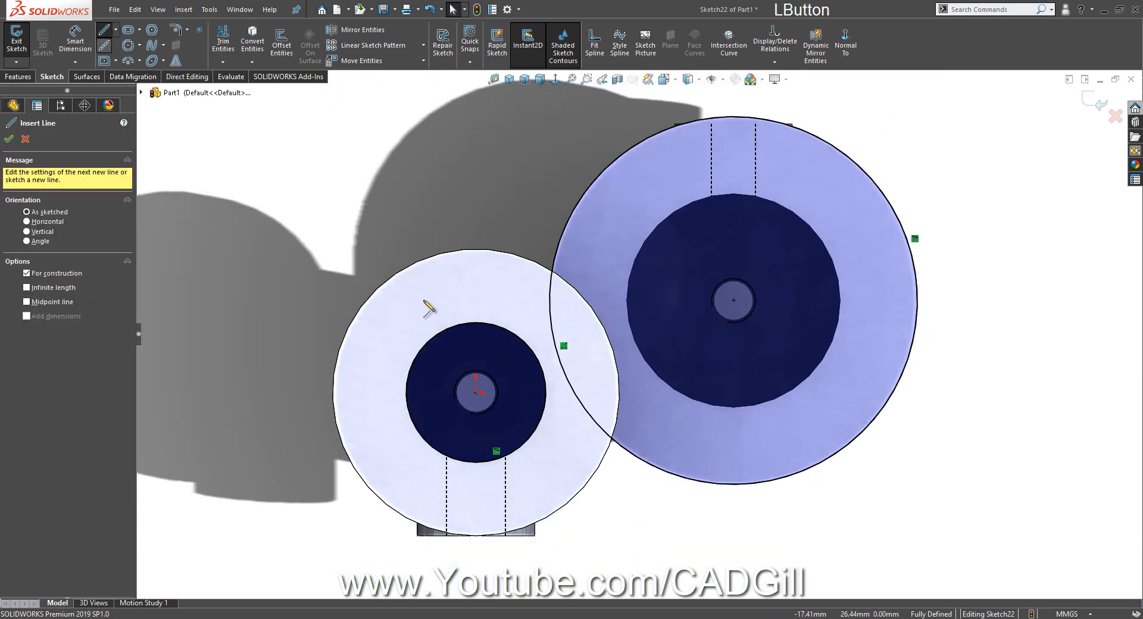
click(476, 393)
click(734, 301)
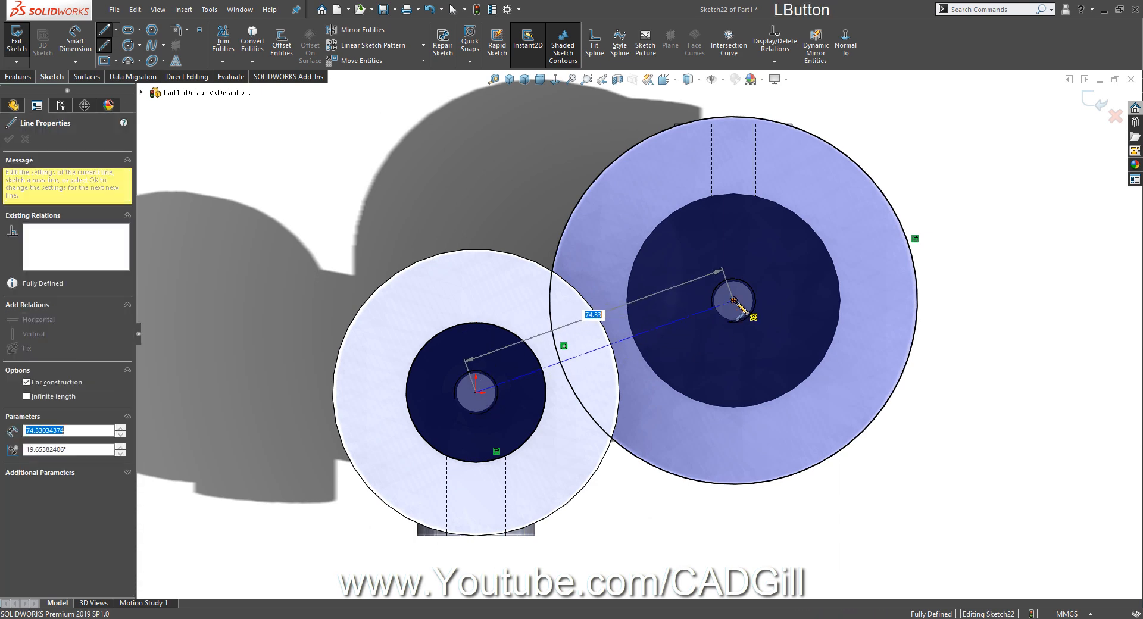
right_click(749, 281)
click(748, 281)
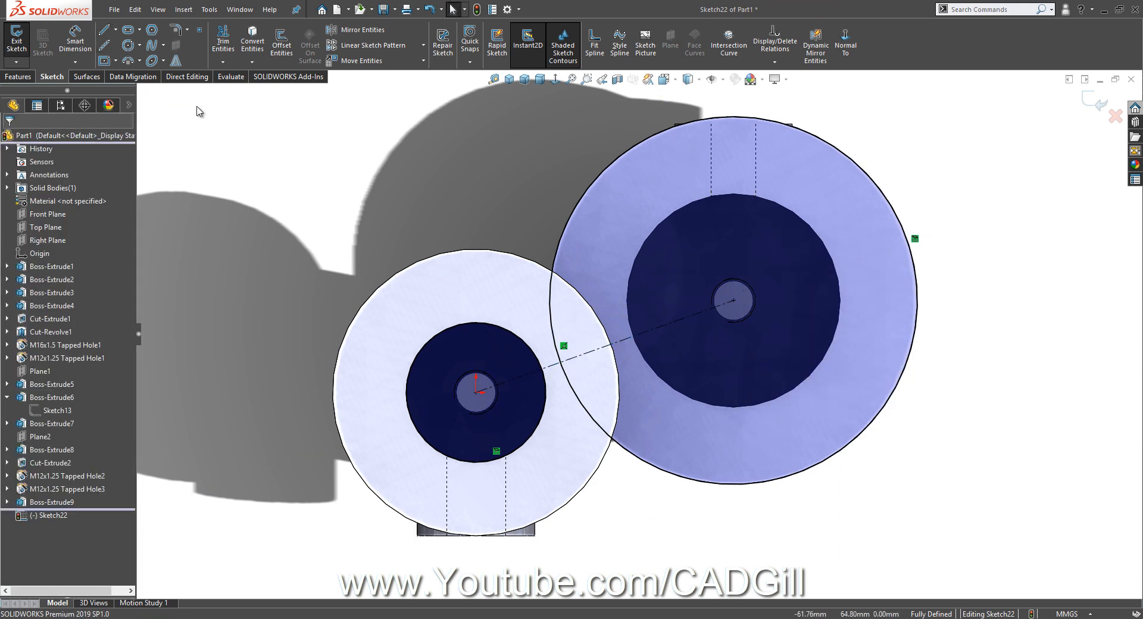
Sketch two lines tangent to the smaller circle, one on each side of the centerline, ending inside the larger circle, the lower about 42 mm long
click(105, 33)
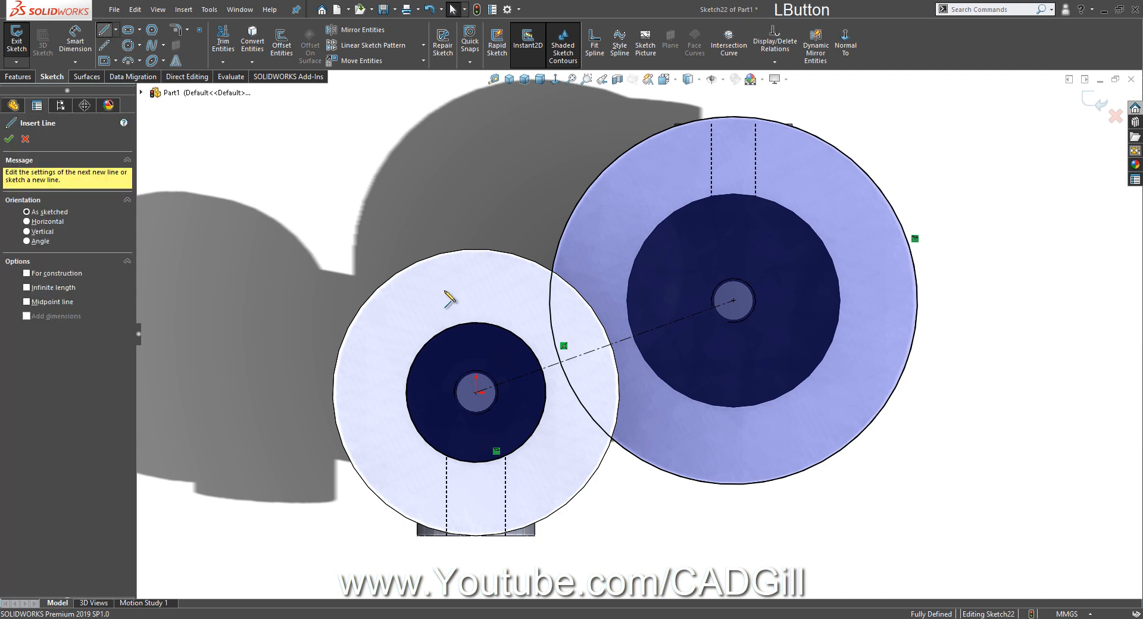
click(451, 327)
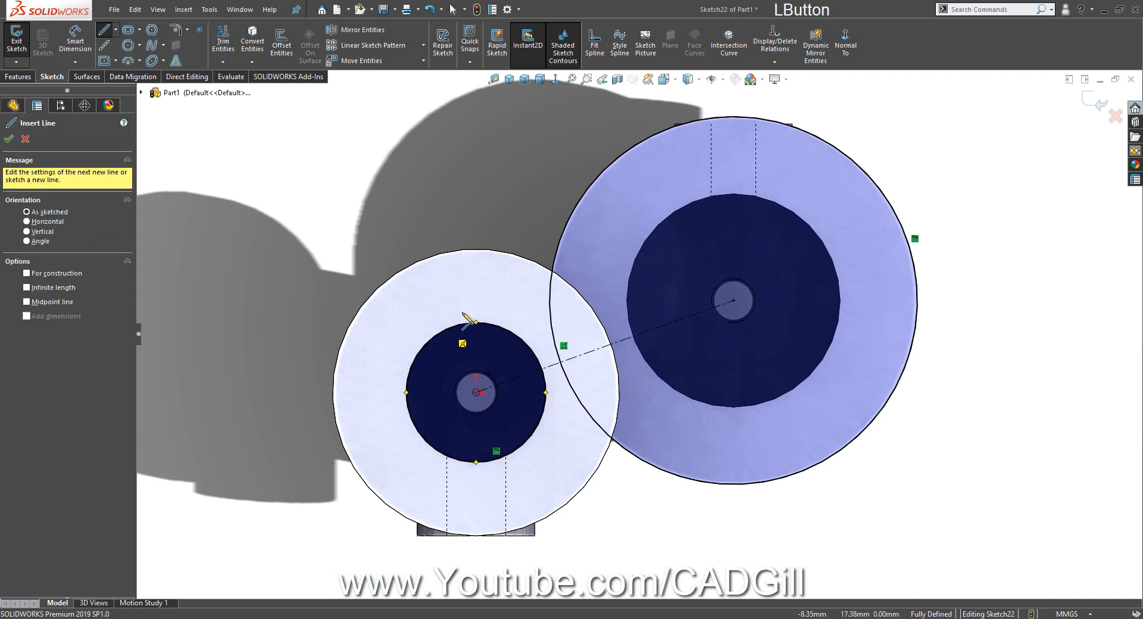
click(624, 254)
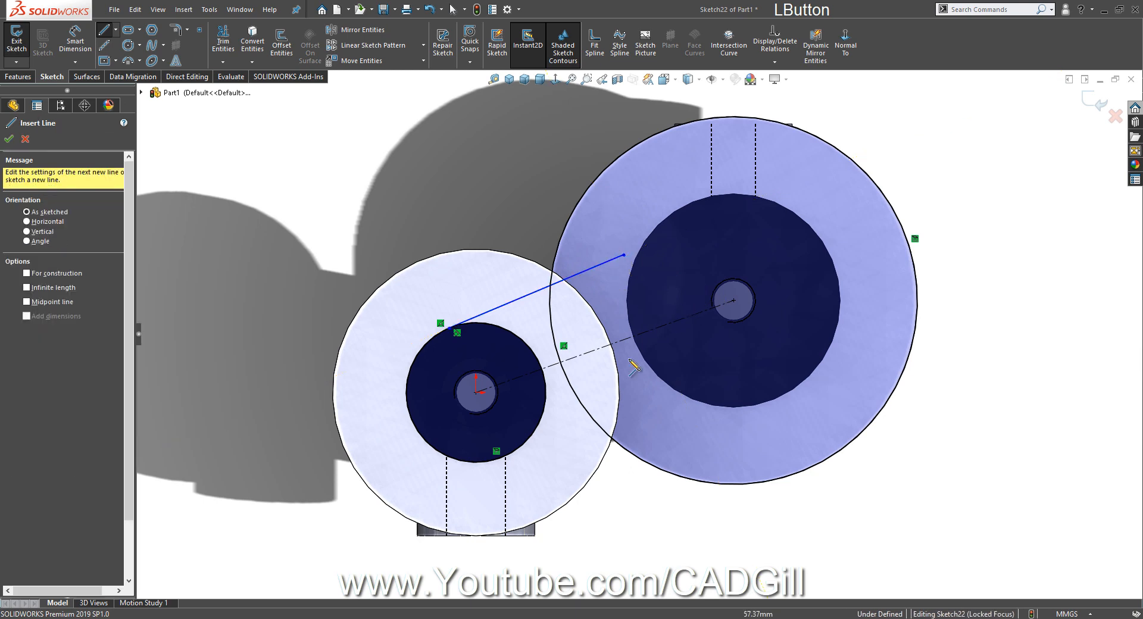
click(465, 462)
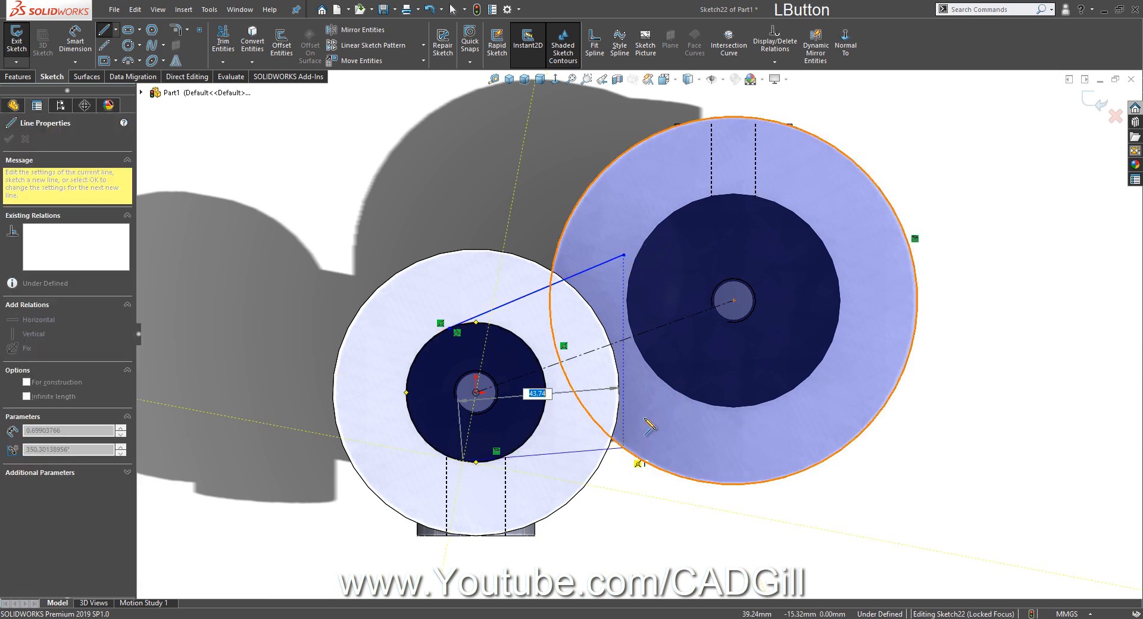
right_click(653, 392)
click(656, 395)
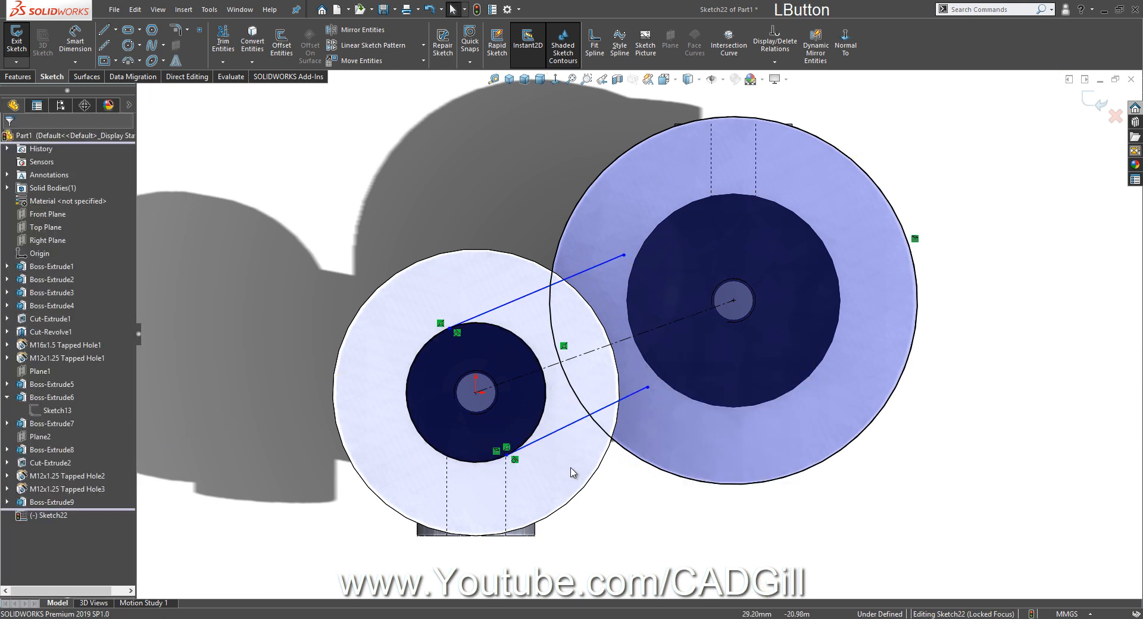
Make both tangent lines parallel to the centerline between the circle centres
click(559, 431)
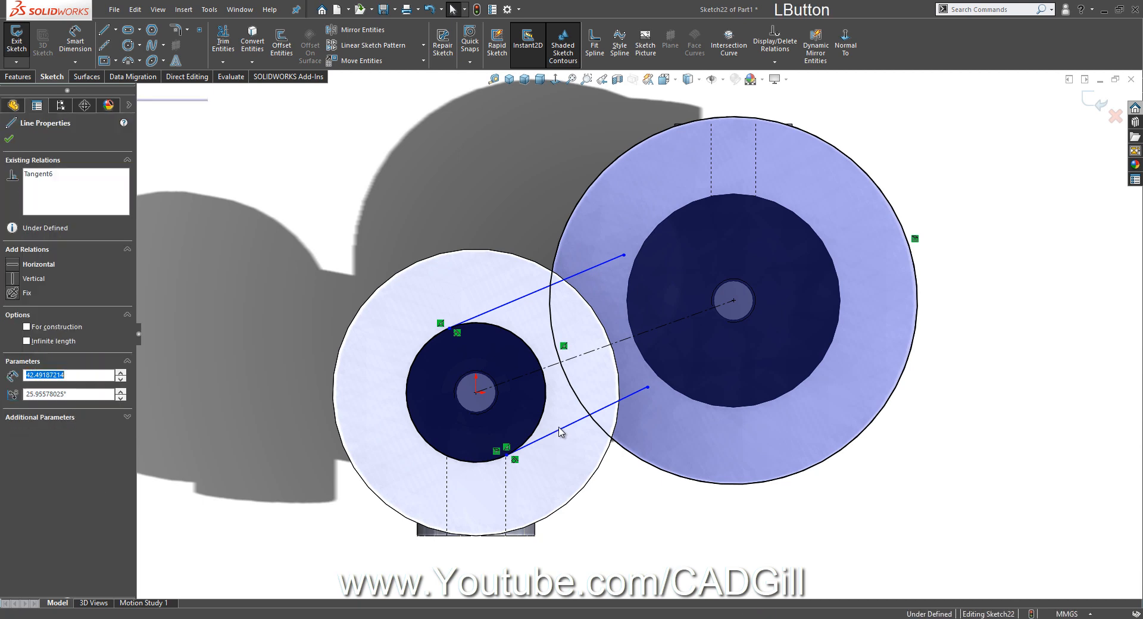
ctrl+click(555, 370)
ctrl+click(516, 300)
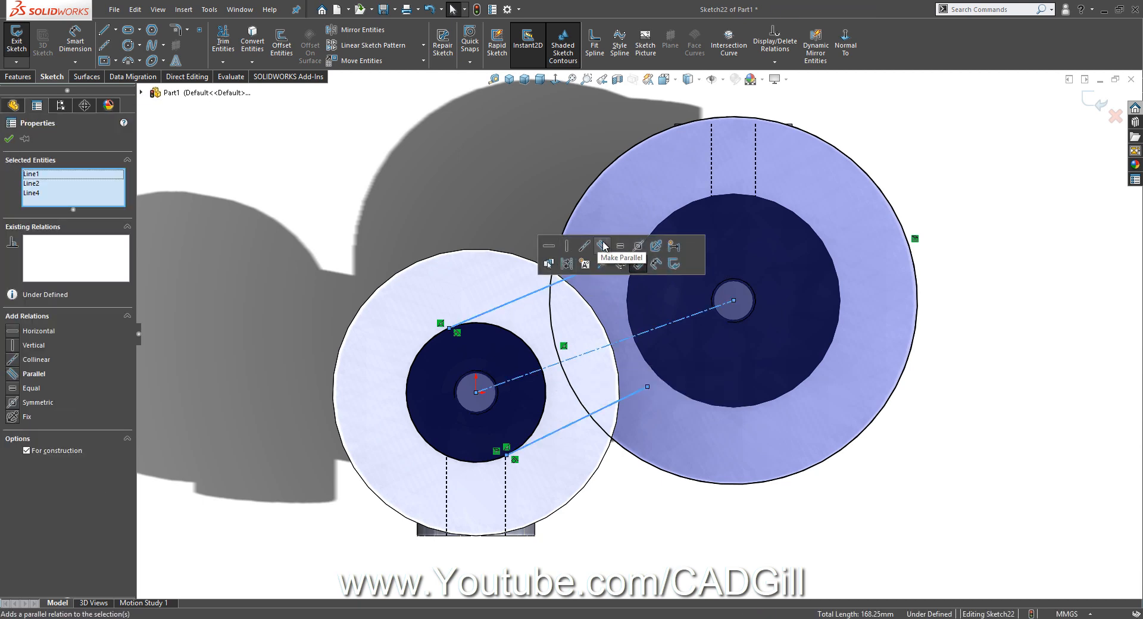
click(603, 245)
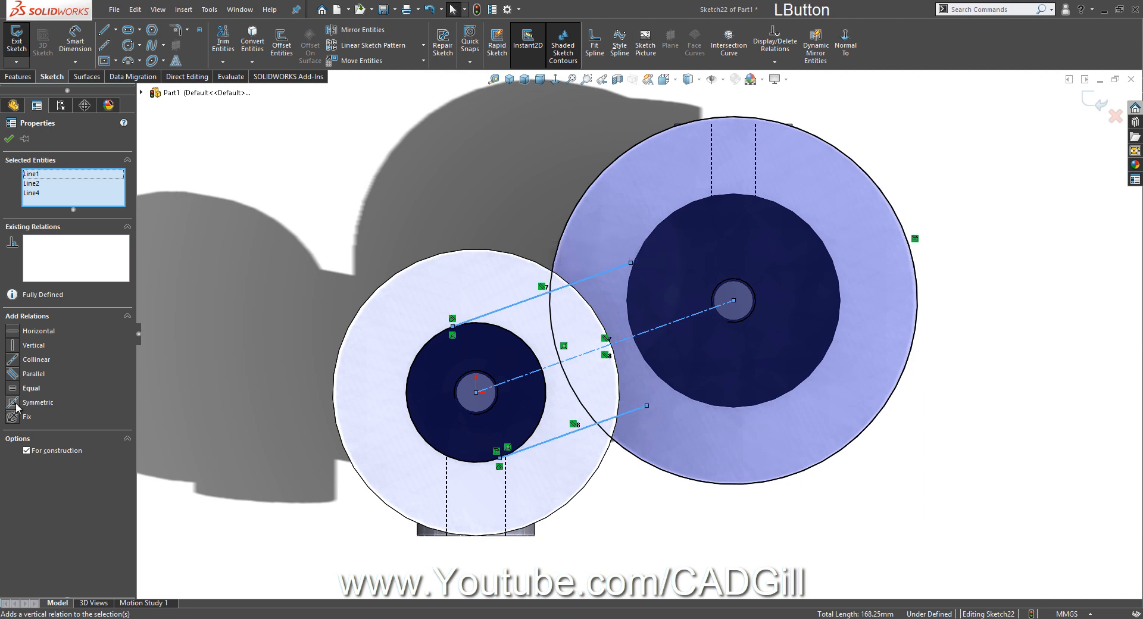
click(398, 151)
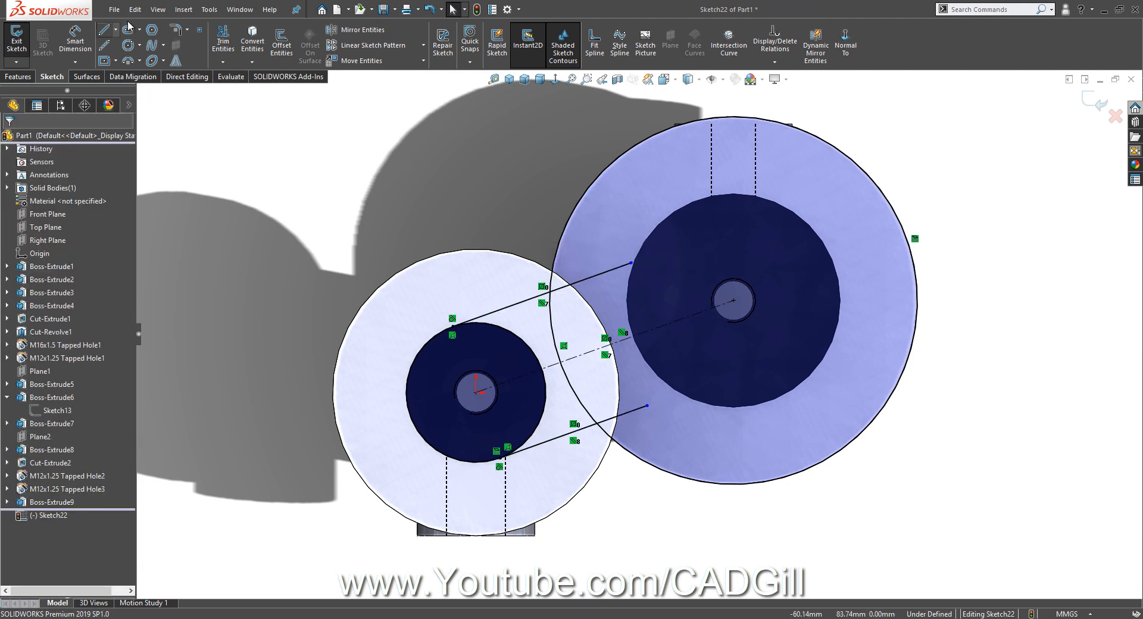
Trim the larger circle outside the parallel lines, the overhanging line ends, and a segment of the smaller circle between the lines
click(222, 43)
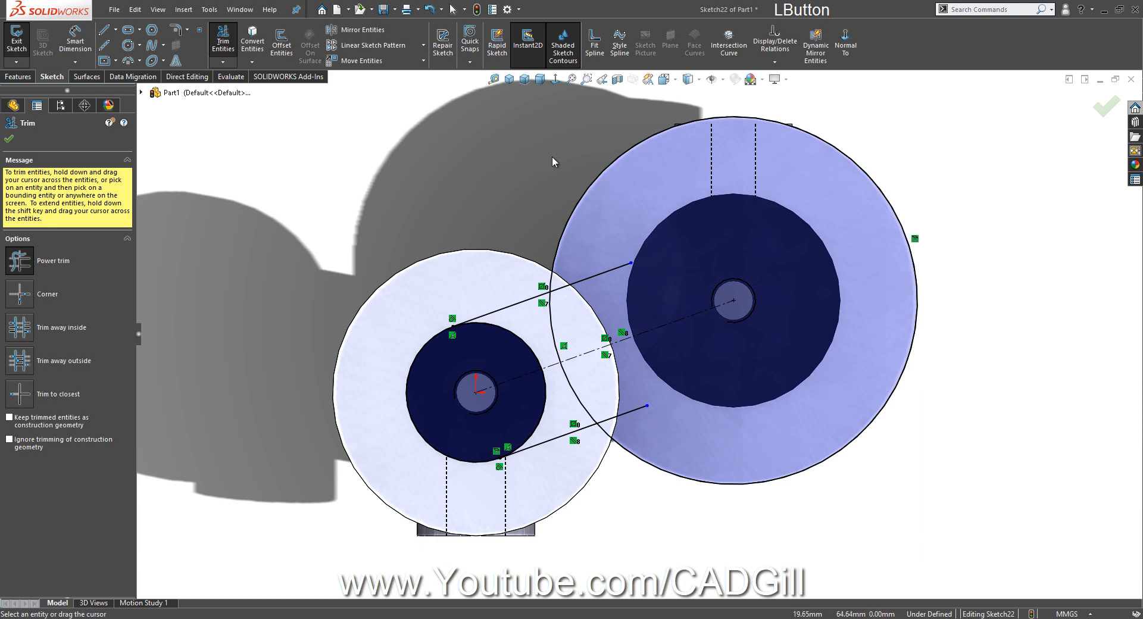
drag(587, 191, 593, 200)
drag(653, 417, 620, 408)
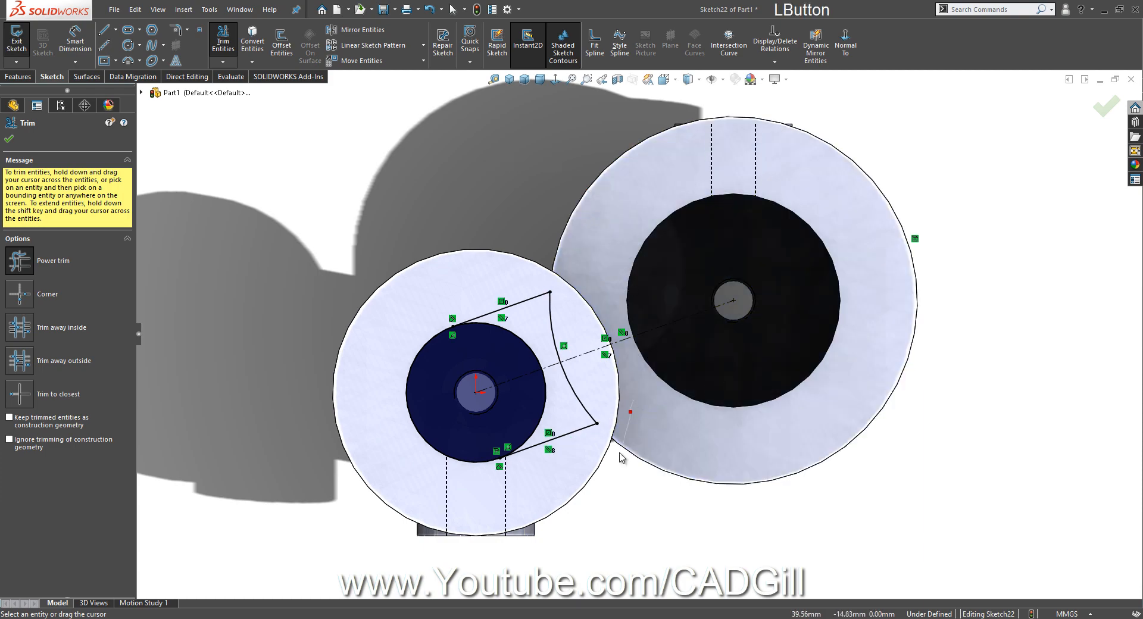
mouse_move(620, 408)
middle_down()
mouse_move(591, 331)
mouse_move(596, 384)
mouse_move(594, 363)
mouse_move(589, 372)
middle_up()
mouse_move(471, 302)
mouse_down()
mouse_move(517, 311)
mouse_move(507, 332)
mouse_up()
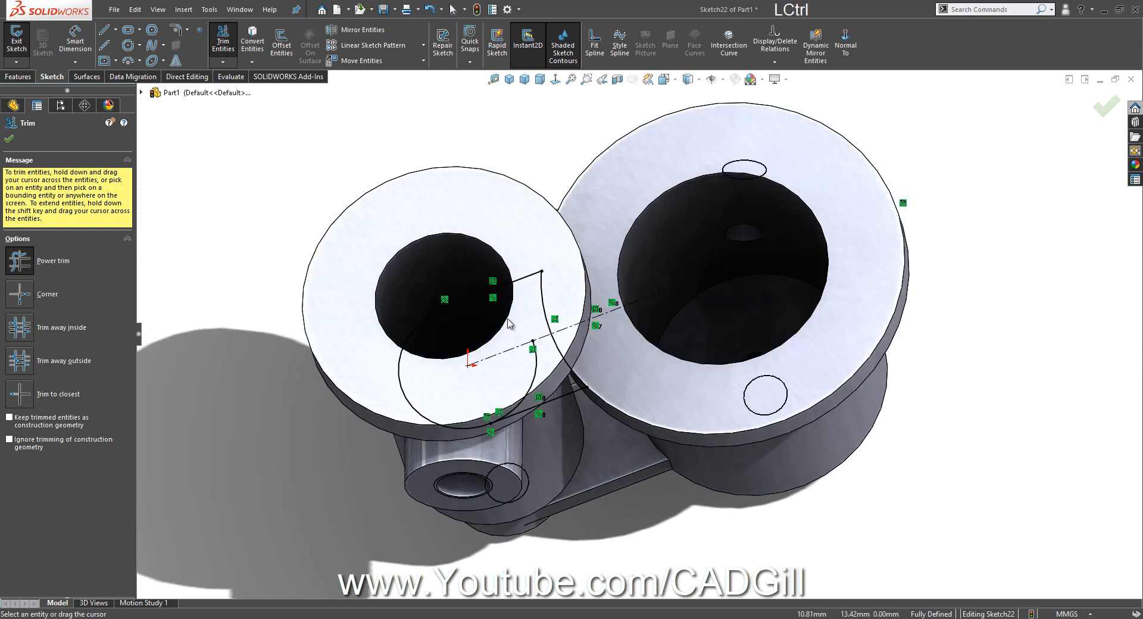
click(9, 141)
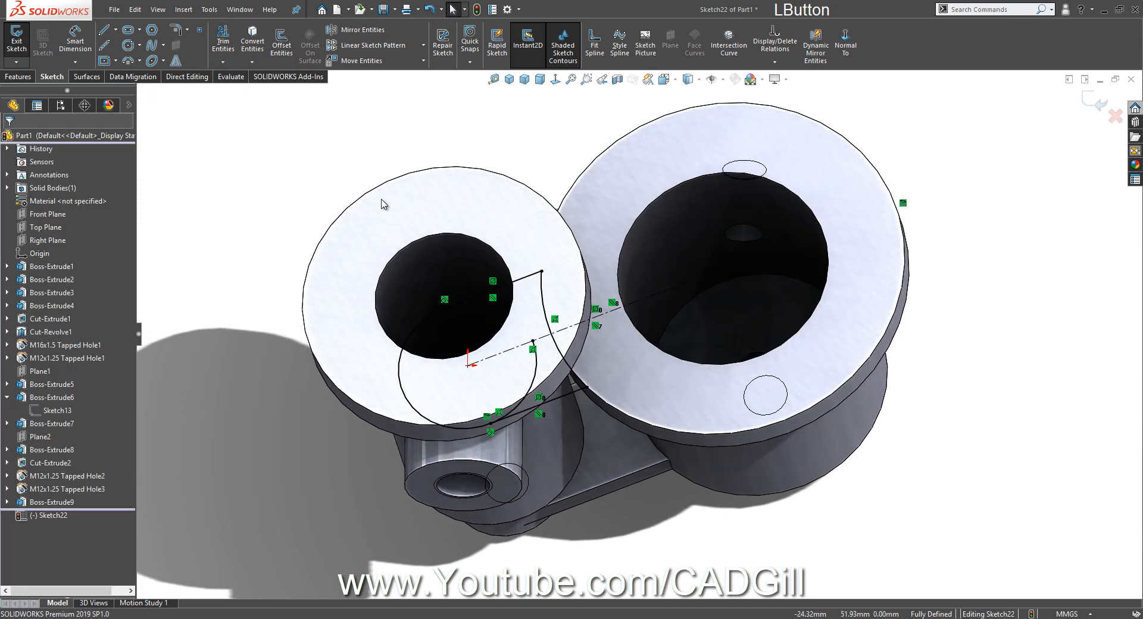
Undo the last trim of the smaller circle and trim away its outer arc on the side facing away from the larger circle
key(ctrl+z)
click(225, 48)
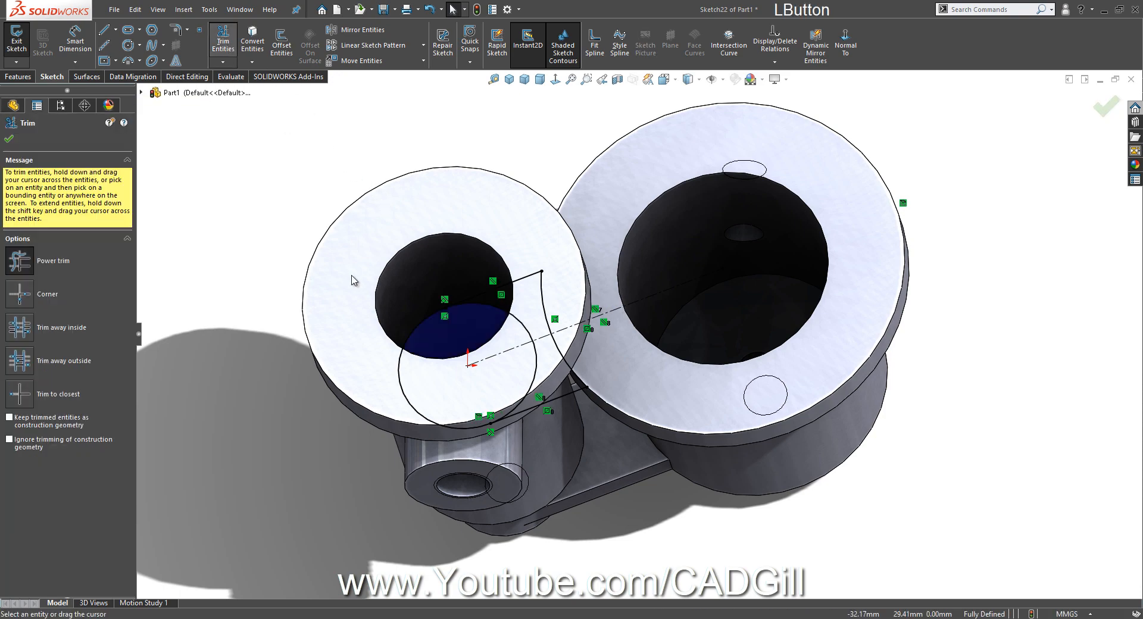
drag(356, 341, 419, 357)
mouse_move(465, 381)
middle_down()
mouse_move(446, 301)
mouse_move(490, 327)
mouse_move(474, 311)
middle_up()
Extrude the link profile up to the underside face of the larger cylinder's flange
click(20, 77)
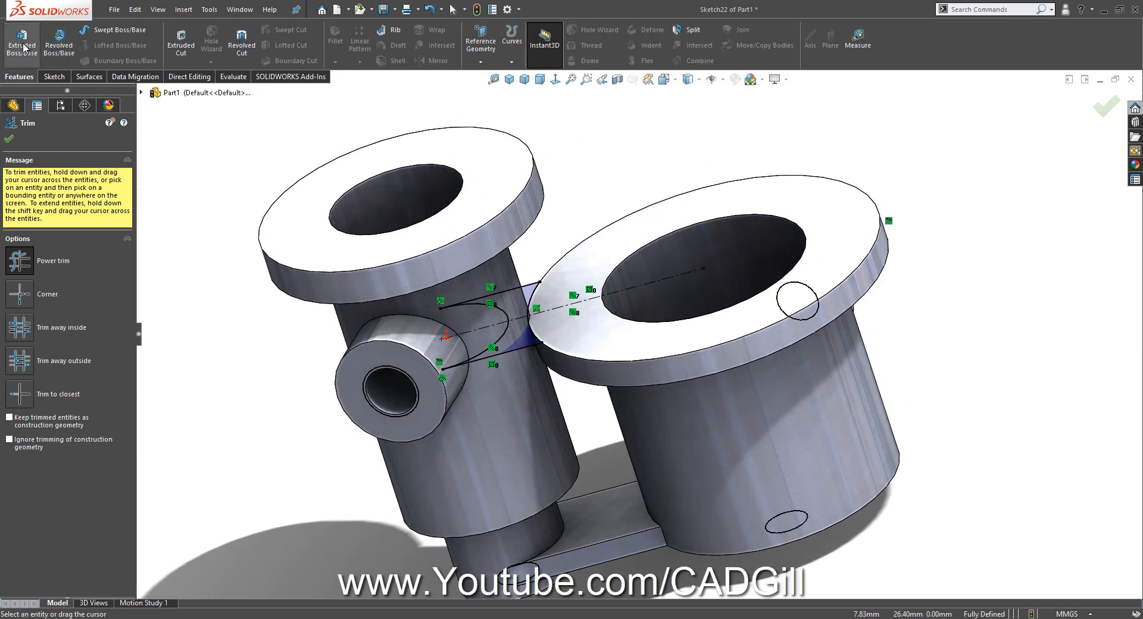
click(22, 41)
middle_drag(417, 196, 390, 87)
scroll(506, 286, down, 2)
click(562, 314)
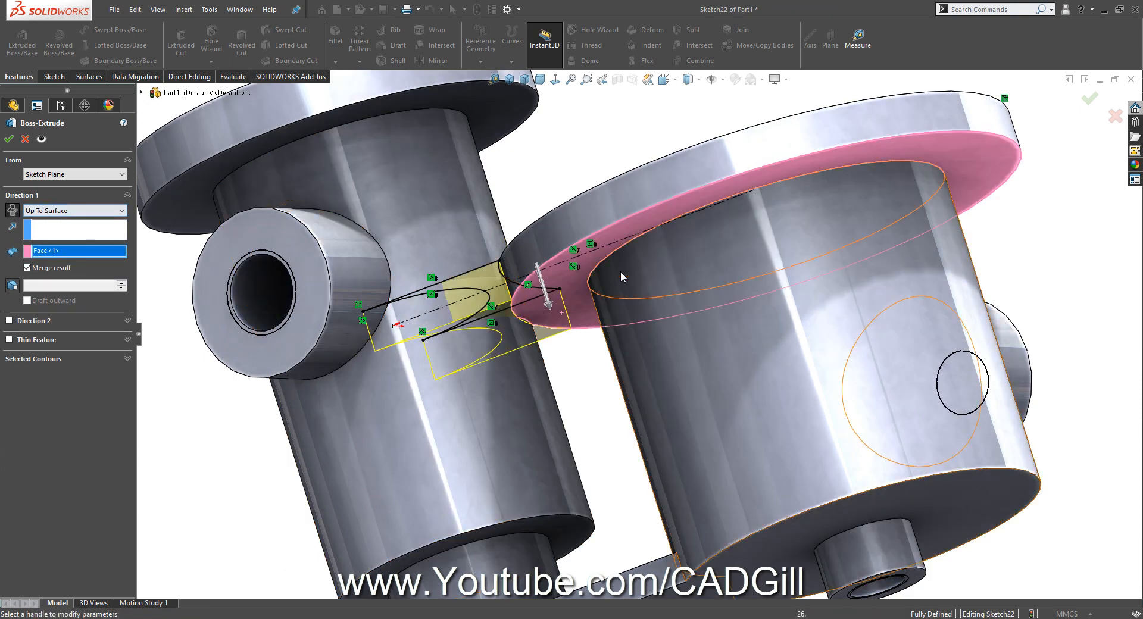
middle_drag(587, 295, 587, 346)
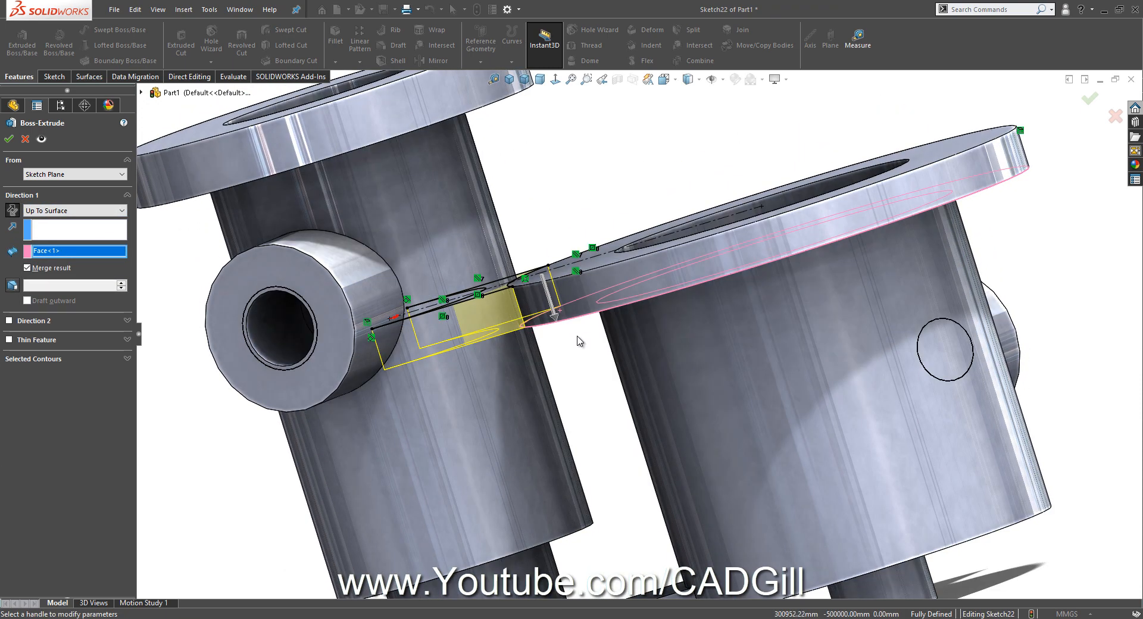
Switch the extrusion to Blind and back to Up To Surface, reselect the larger flange's underside, and accept the boss
click(48, 211)
click(36, 221)
click(53, 211)
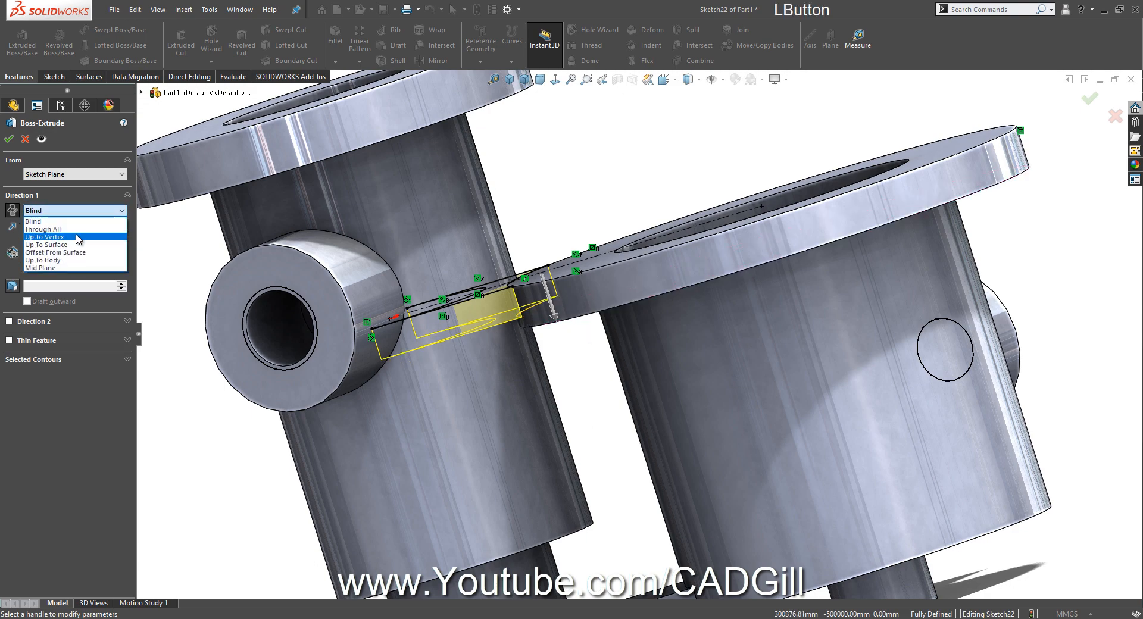
click(59, 245)
middle_drag(502, 348, 586, 322)
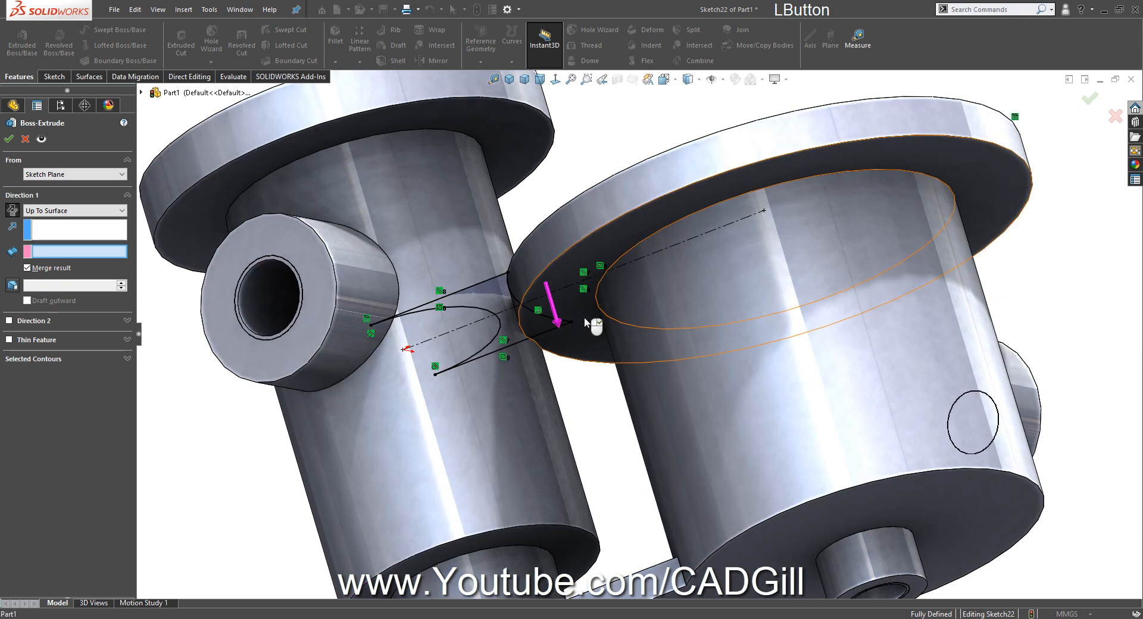
click(586, 322)
click(65, 211)
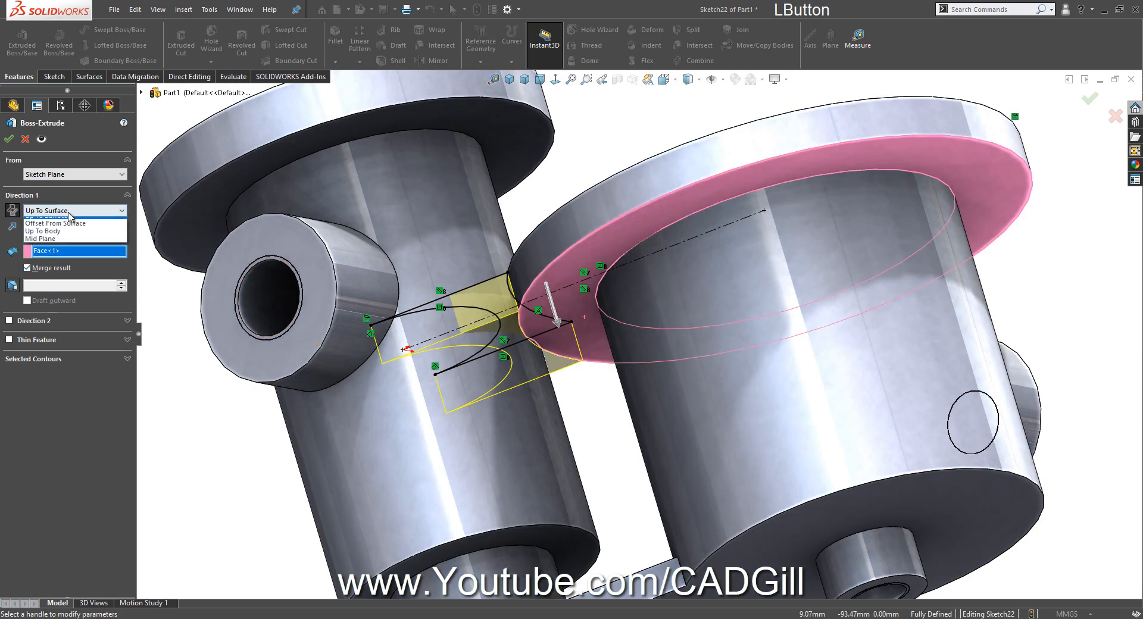
click(36, 221)
click(587, 329)
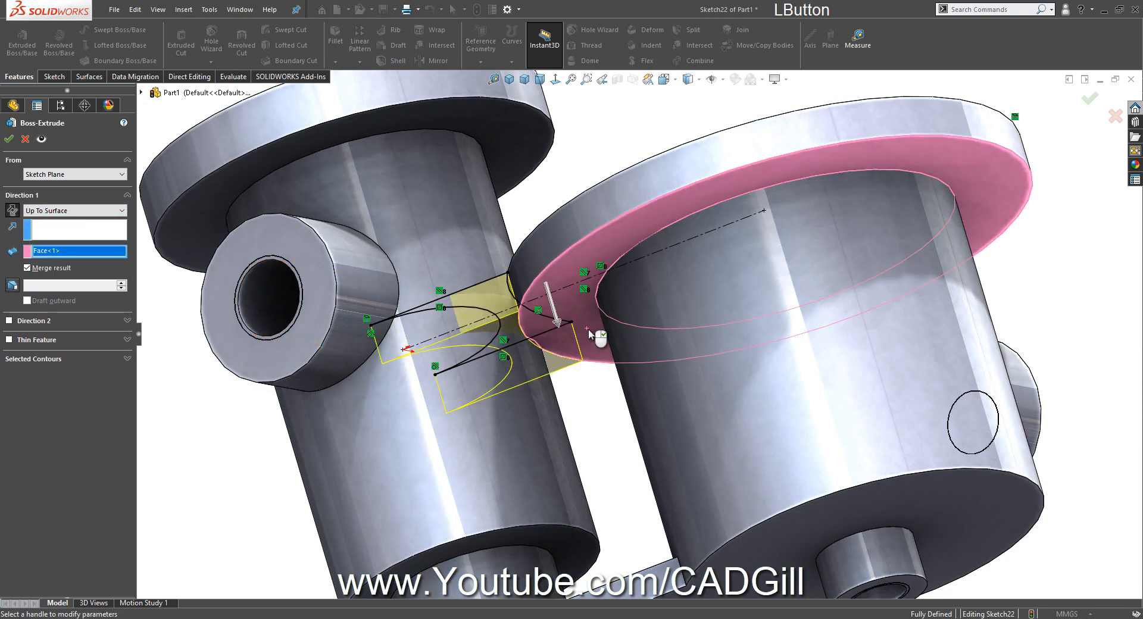
middle_drag(586, 331, 568, 370)
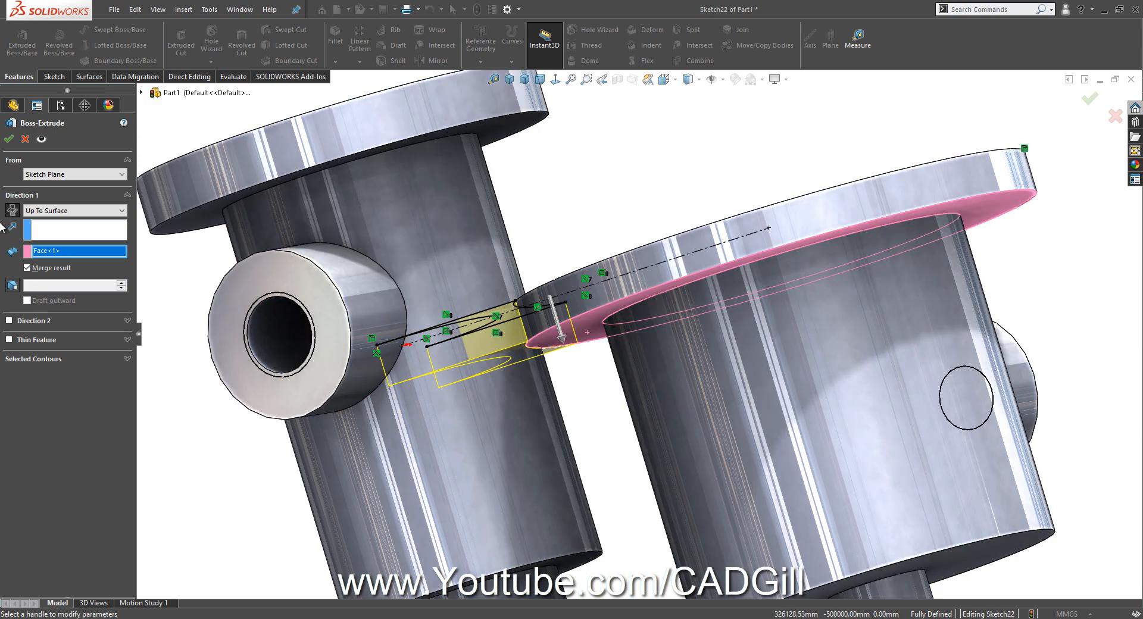
click(9, 139)
Move M16x1.5 Tapped Hole1, M12x1.25 Tapped Hole1 and M12x1.25 Tapped Hole3 below Boss-Extrude10, at the end of the feature order
mouse_move(429, 297)
middle_down()
mouse_move(447, 321)
mouse_move(459, 400)
mouse_move(472, 334)
mouse_move(476, 393)
middle_up()
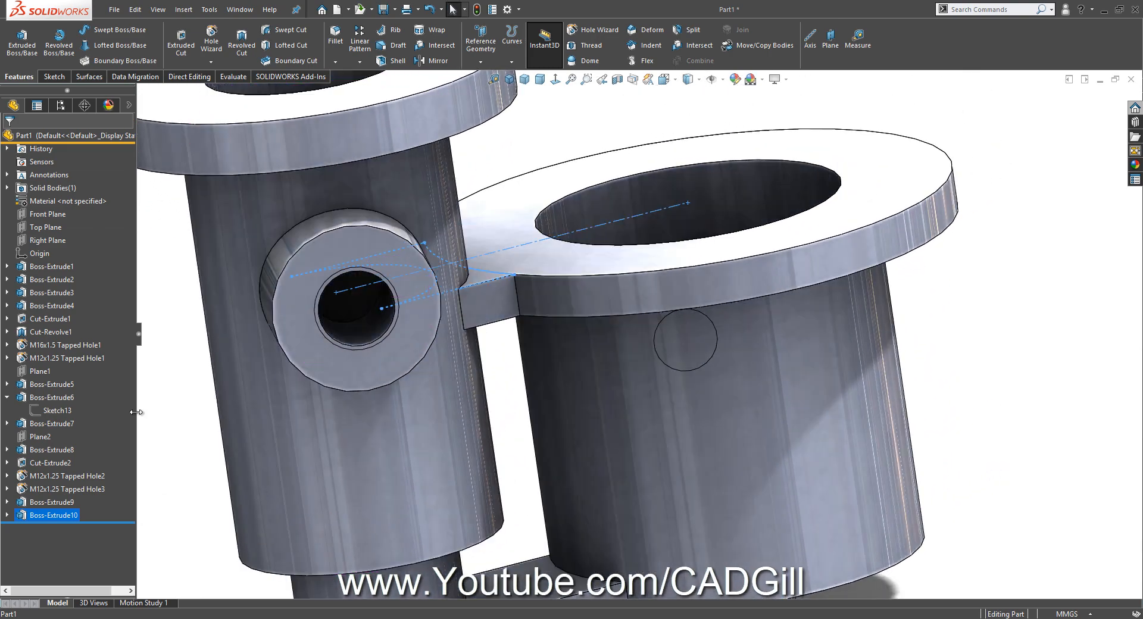
click(363, 339)
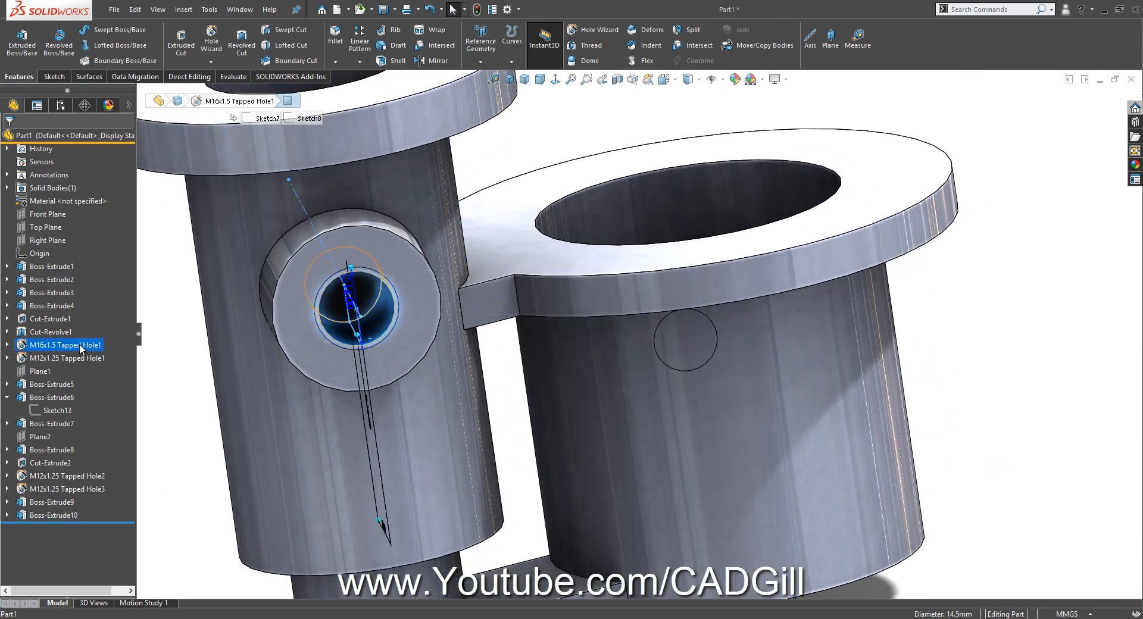
drag(80, 348, 86, 518)
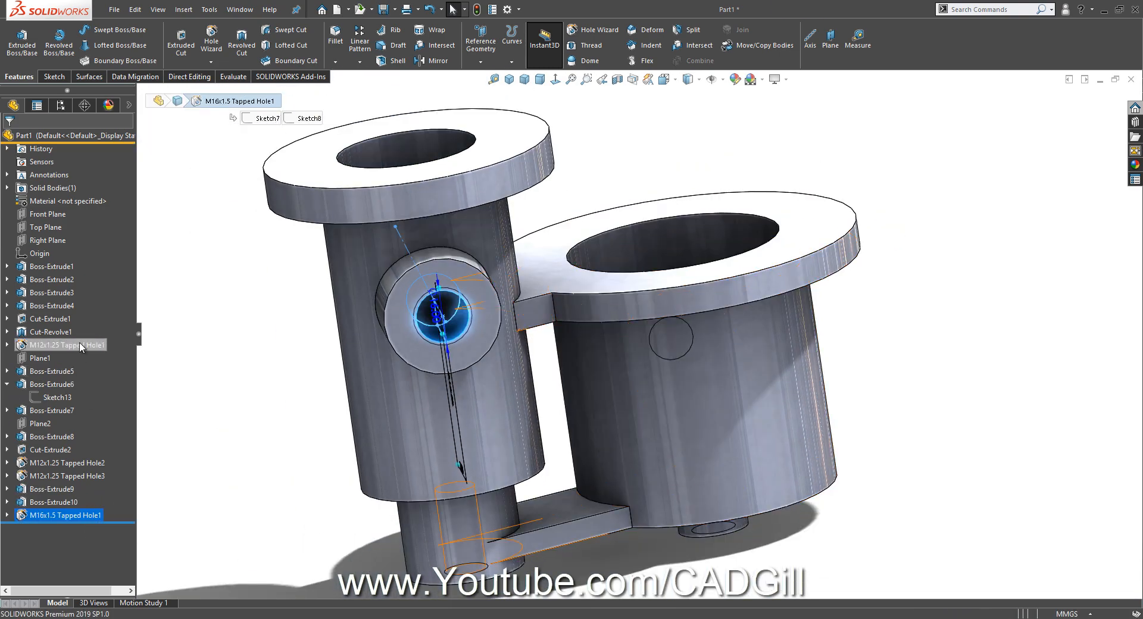
drag(65, 345, 77, 515)
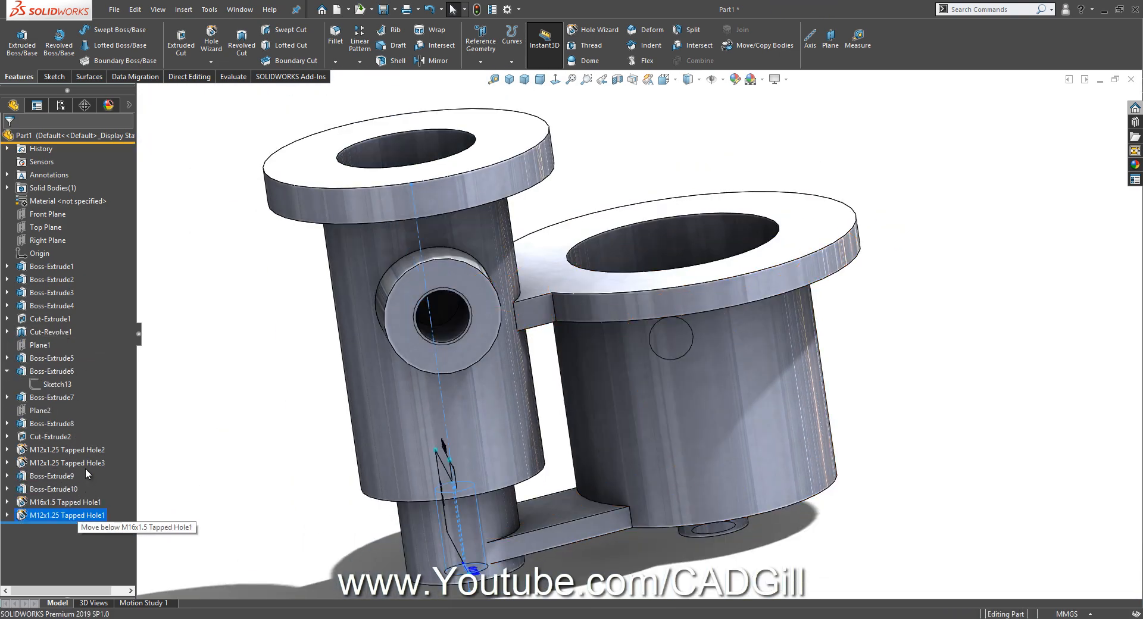
drag(49, 454, 97, 492)
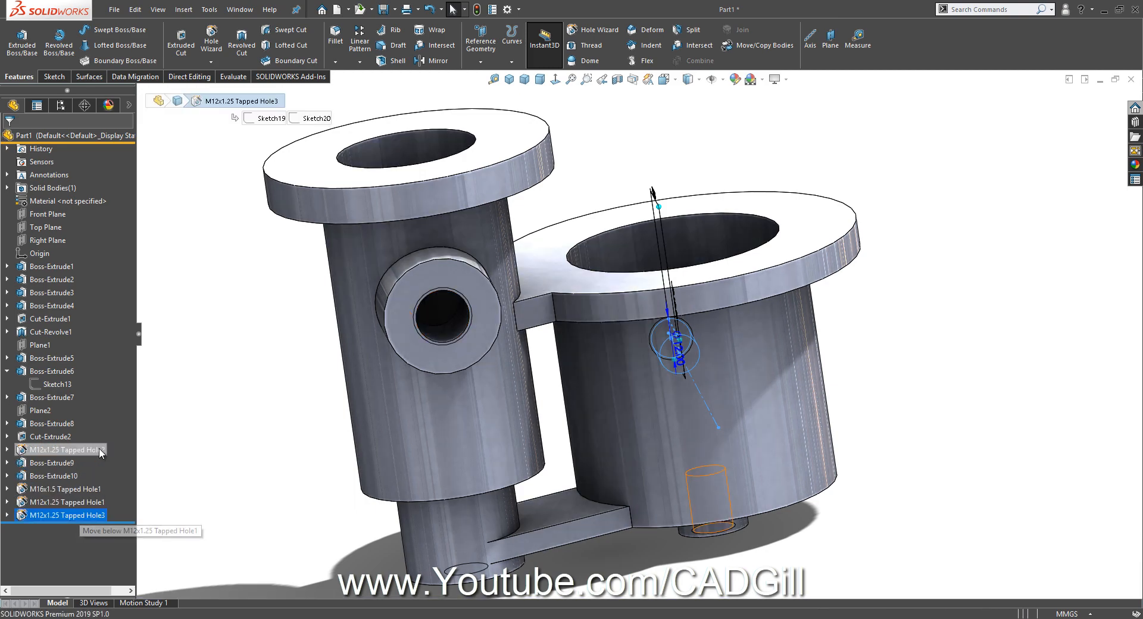
Highlight M12x1.25 Tapped Hole2 and examine the bosses, holes and both links from several sides
click(79, 449)
middle_drag(199, 464, 306, 446)
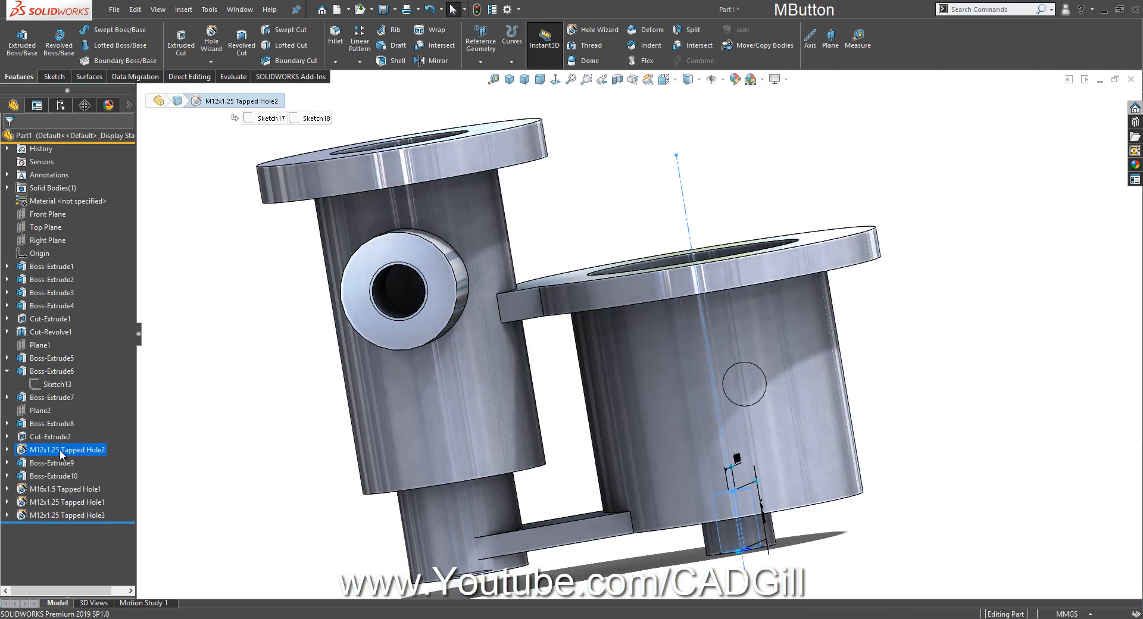
mouse_move(66, 451)
mouse_down()
mouse_move(72, 502)
mouse_move(69, 456)
mouse_up()
click(830, 524)
middle_drag(831, 524, 733, 518)
scroll(768, 463, up, 3)
scroll(786, 394, down, 1)
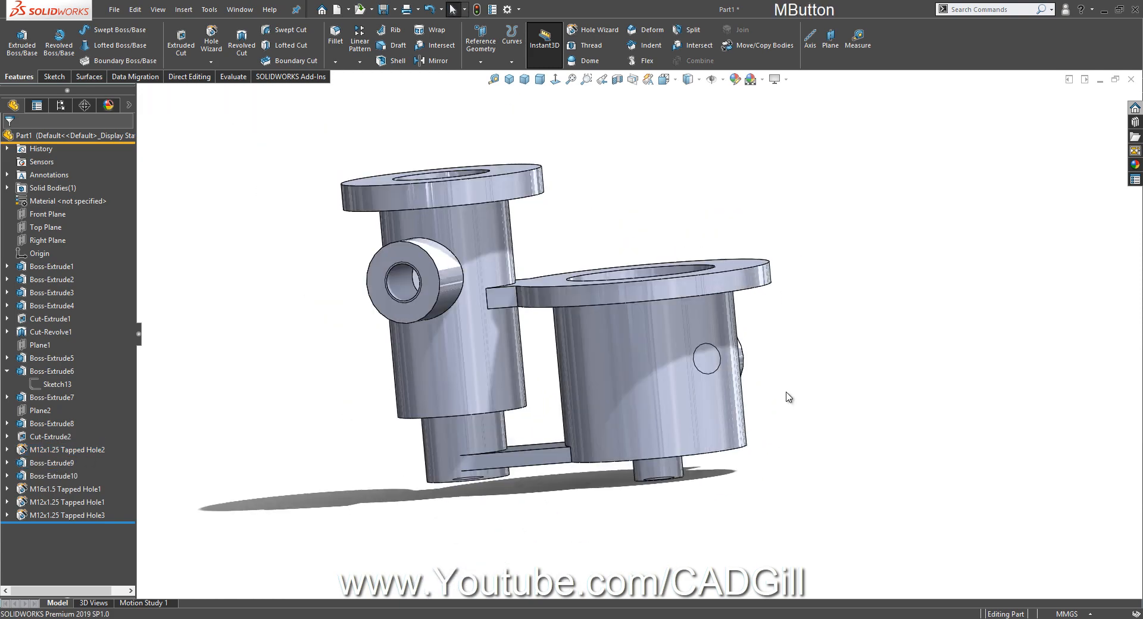
middle_drag(766, 374, 752, 360)
middle_drag(668, 300, 626, 310)
middle_drag(625, 292, 565, 445)
Start a sketch on the lower link's upper face and draw a line from the origin to the larger cylinder's centre
click(555, 360)
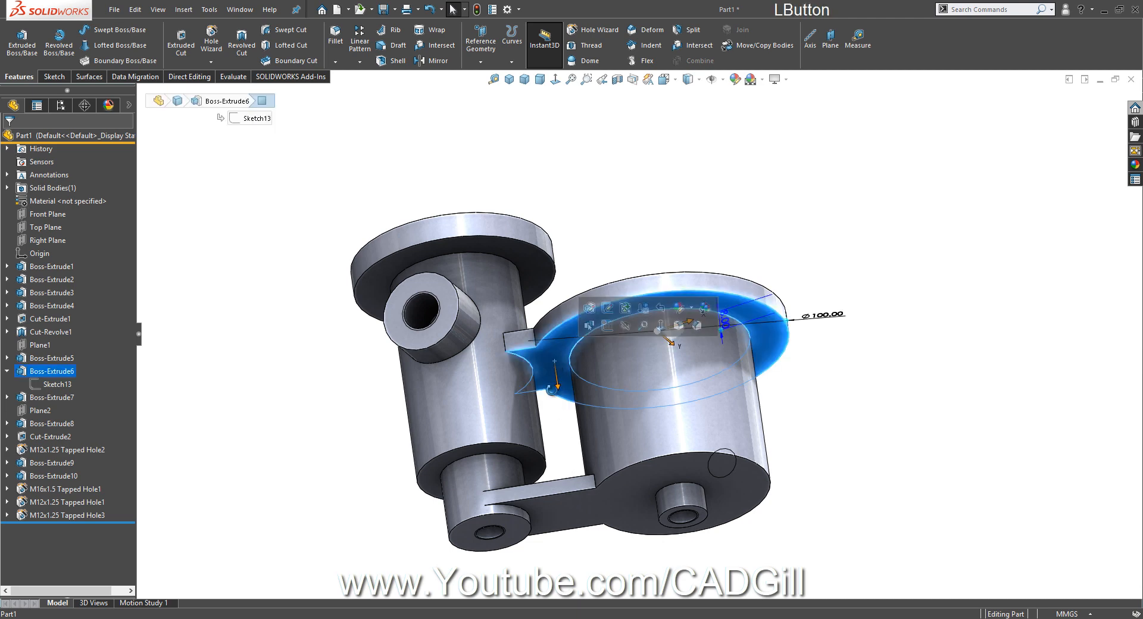
middle_drag(555, 359, 592, 500)
click(593, 503)
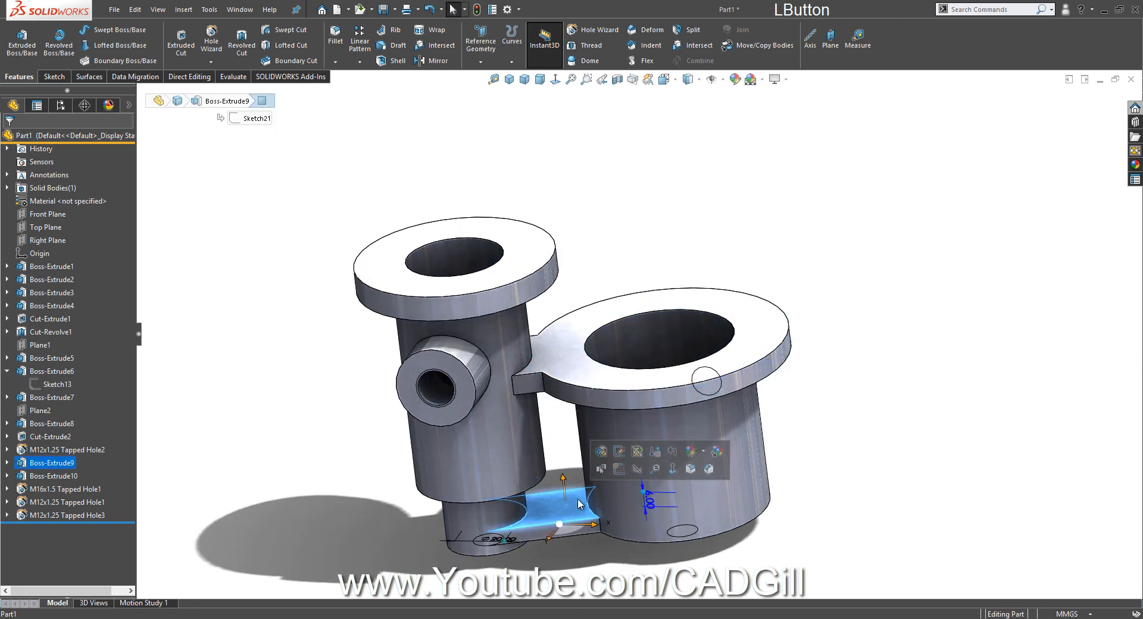
click(619, 469)
click(556, 82)
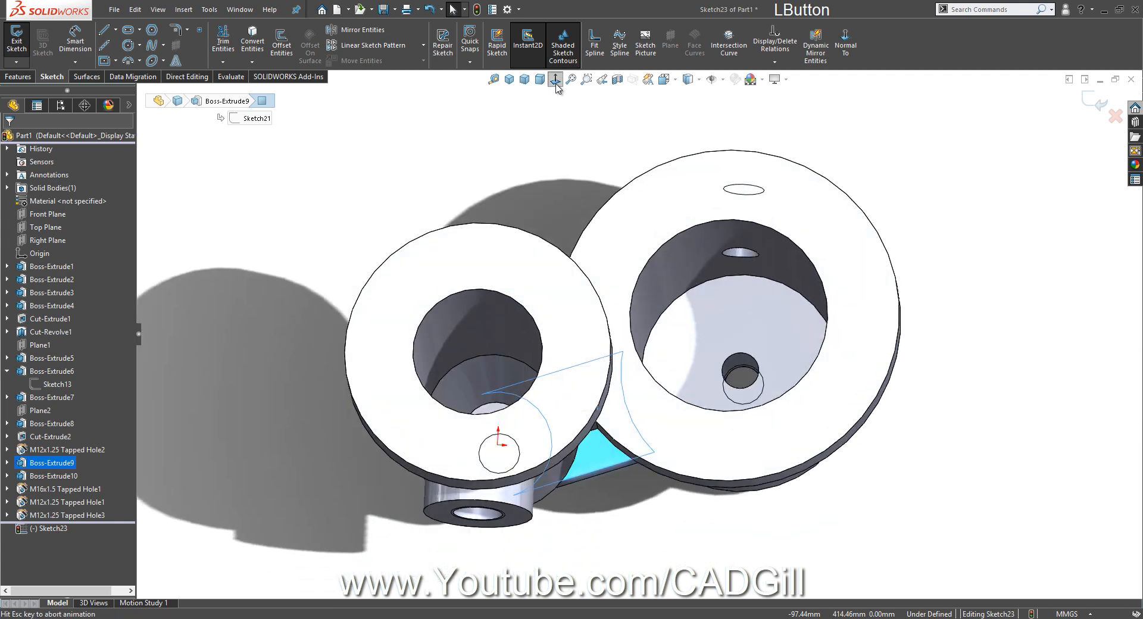
click(103, 30)
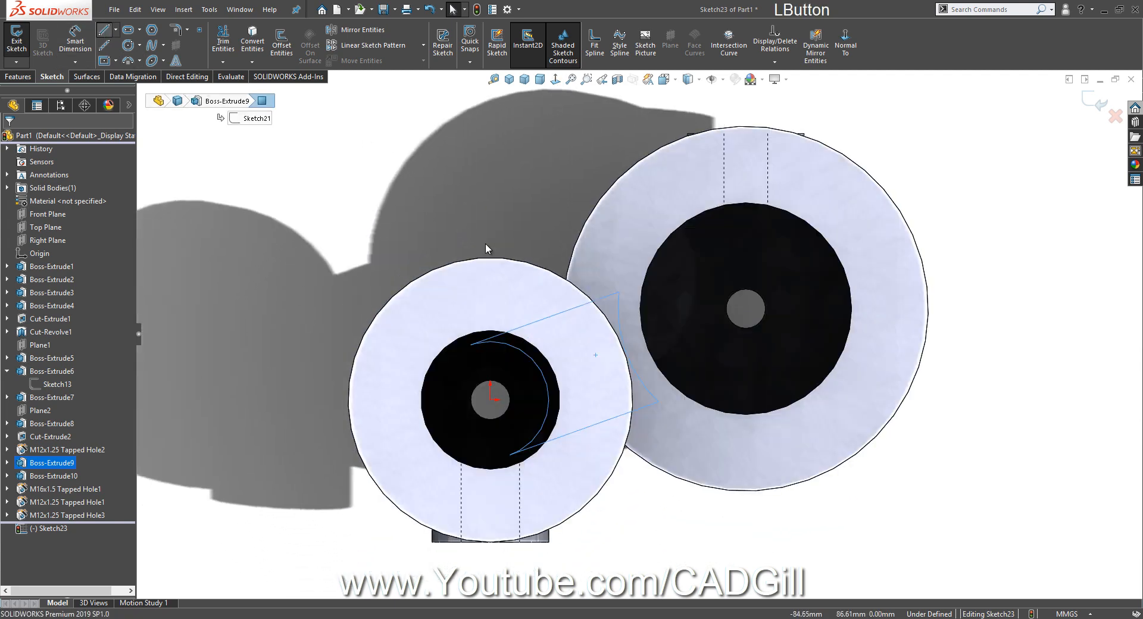
mouse_move(490, 399)
mouse_down()
mouse_move(607, 317)
mouse_move(746, 308)
mouse_up()
right_click(746, 309)
click(751, 310)
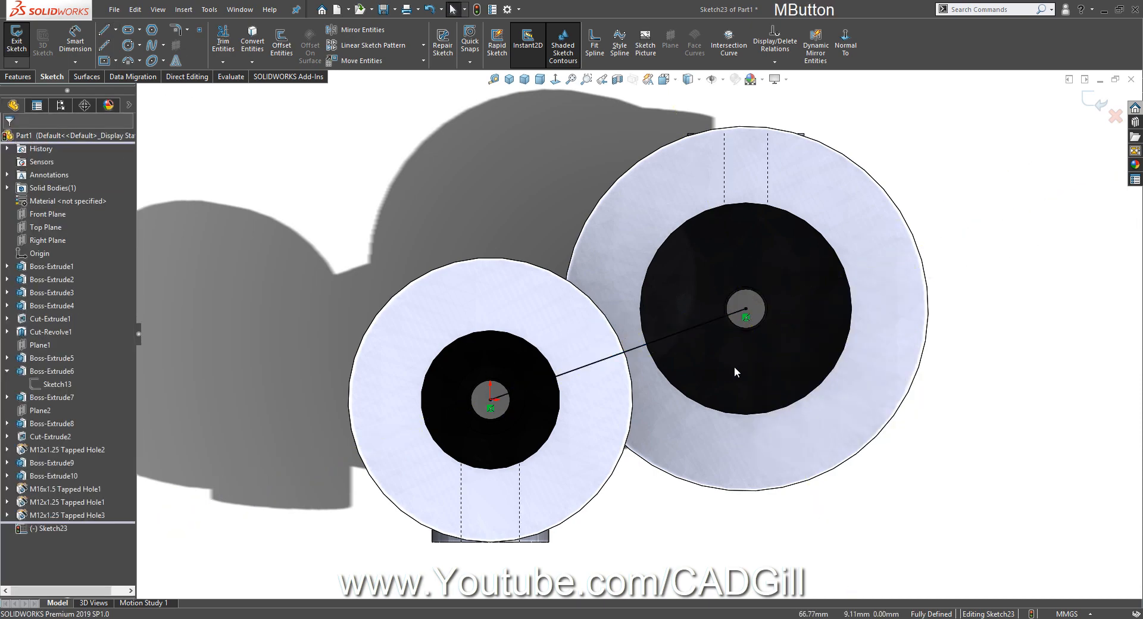
Convert the lower link's arc edge at the smaller cylinder and the larger cylinder's circular edge under its flange into sketch entities
mouse_move(734, 366)
middle_down()
mouse_move(726, 191)
mouse_move(715, 361)
mouse_move(696, 332)
mouse_move(679, 358)
middle_up()
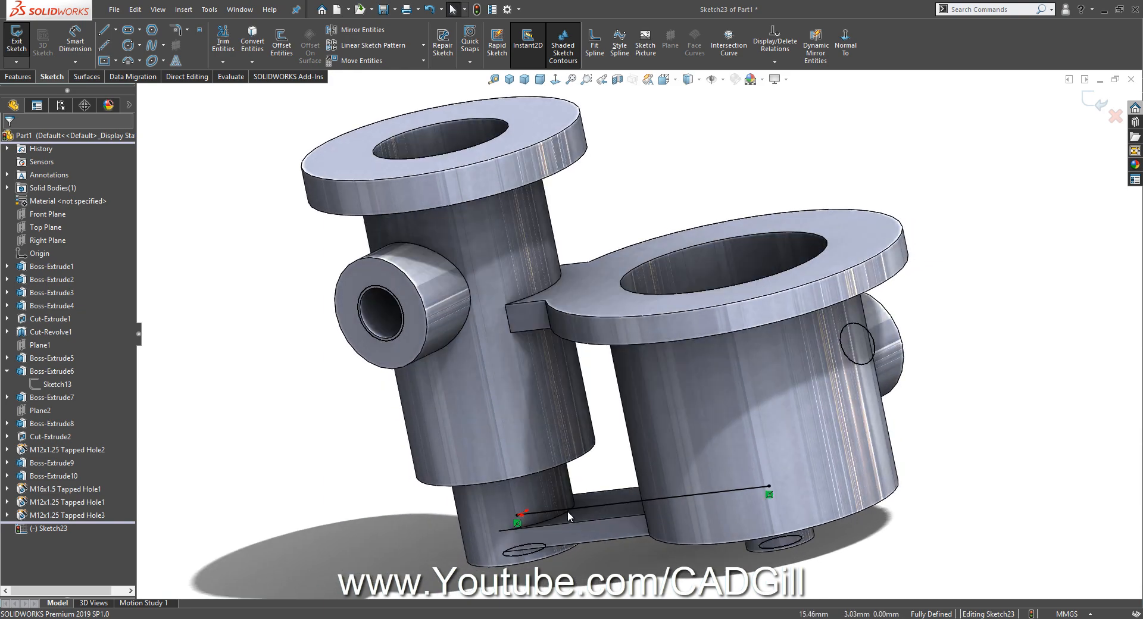
click(567, 512)
click(256, 42)
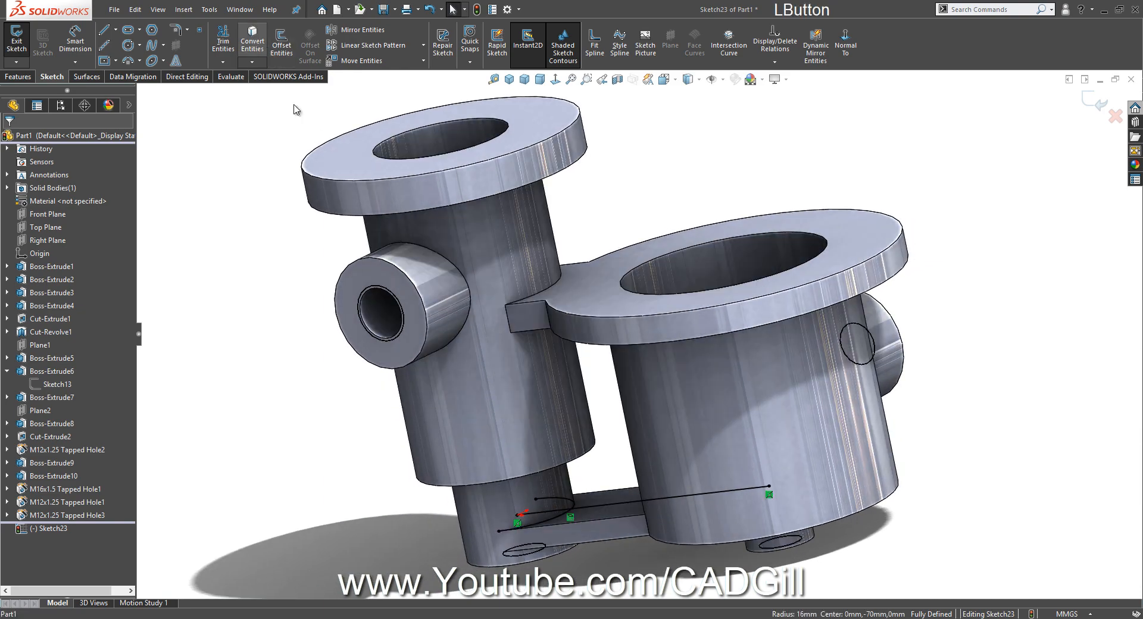
middle_drag(566, 273, 689, 344)
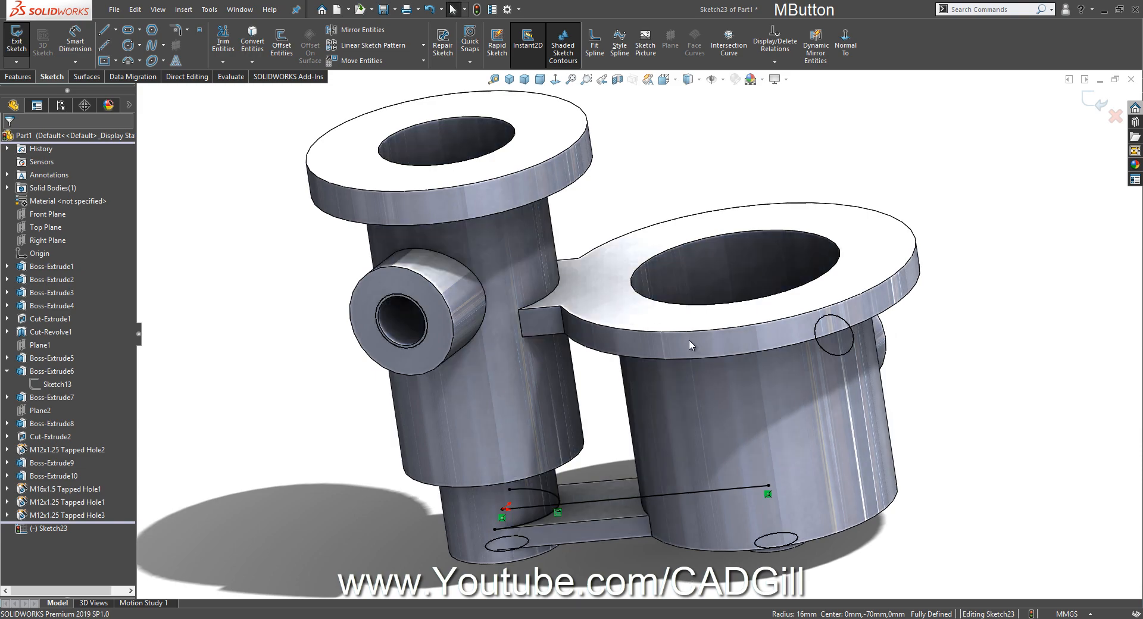
middle_drag(619, 387, 621, 273)
click(625, 274)
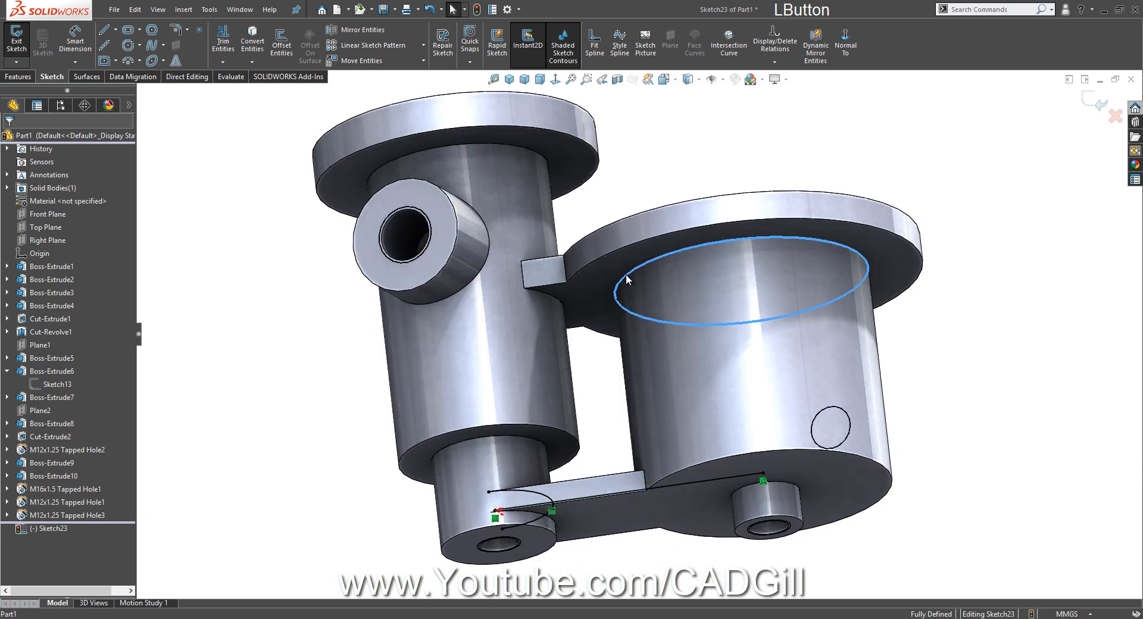
click(253, 43)
Try to trim the larger converted circle together with the line, and undo that trim
middle_drag(551, 308, 580, 430)
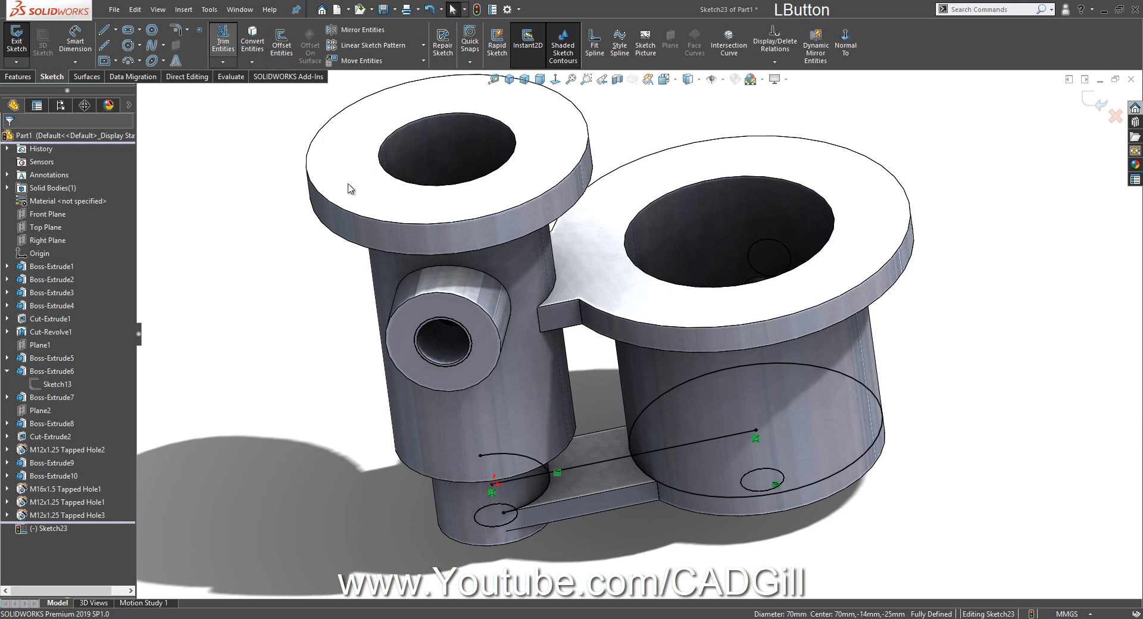
scroll(673, 440, down, 1)
mouse_move(577, 348)
mouse_down()
mouse_move(609, 358)
mouse_move(719, 462)
mouse_up()
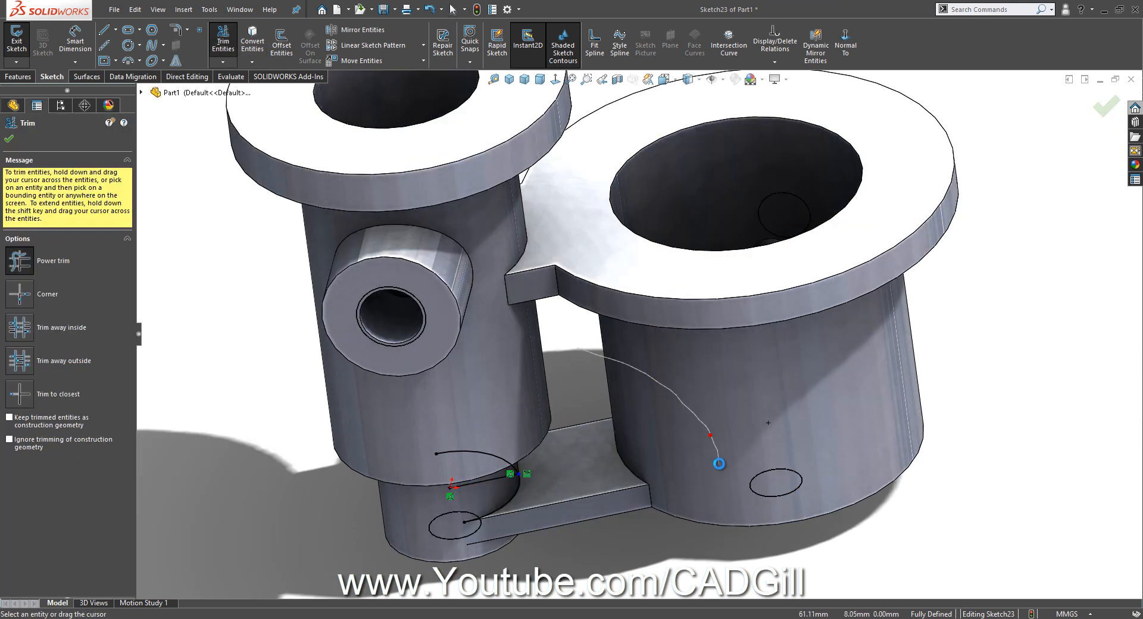
key(ctrl+z)
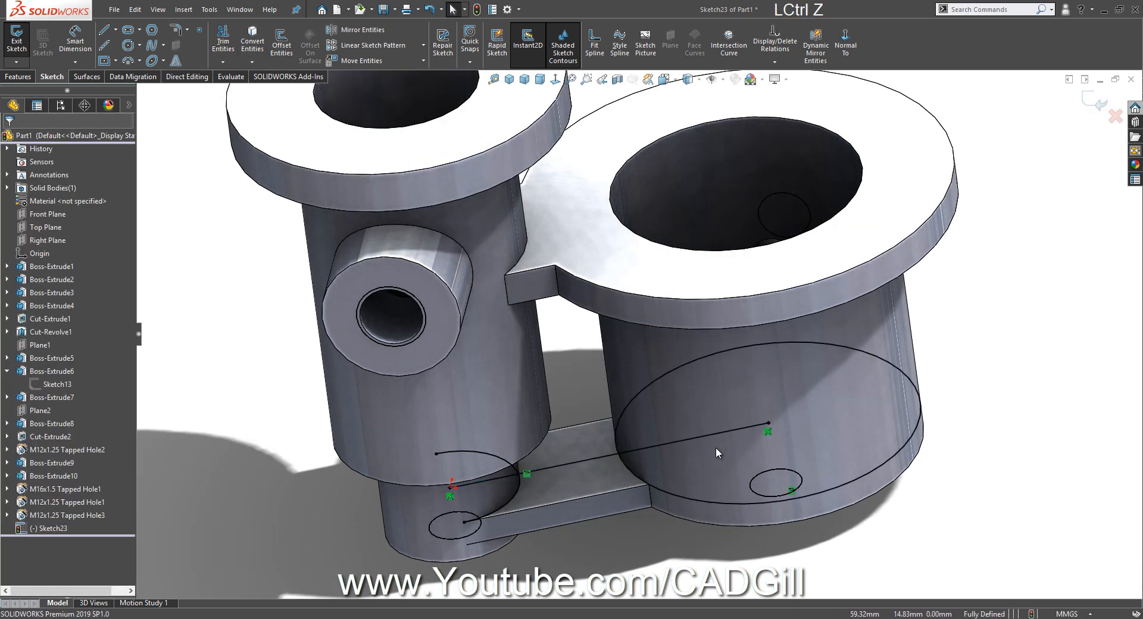
Trim the larger circle, the smaller arc and the line portions inside both, keeping only the line segment between the cylinders
click(236, 62)
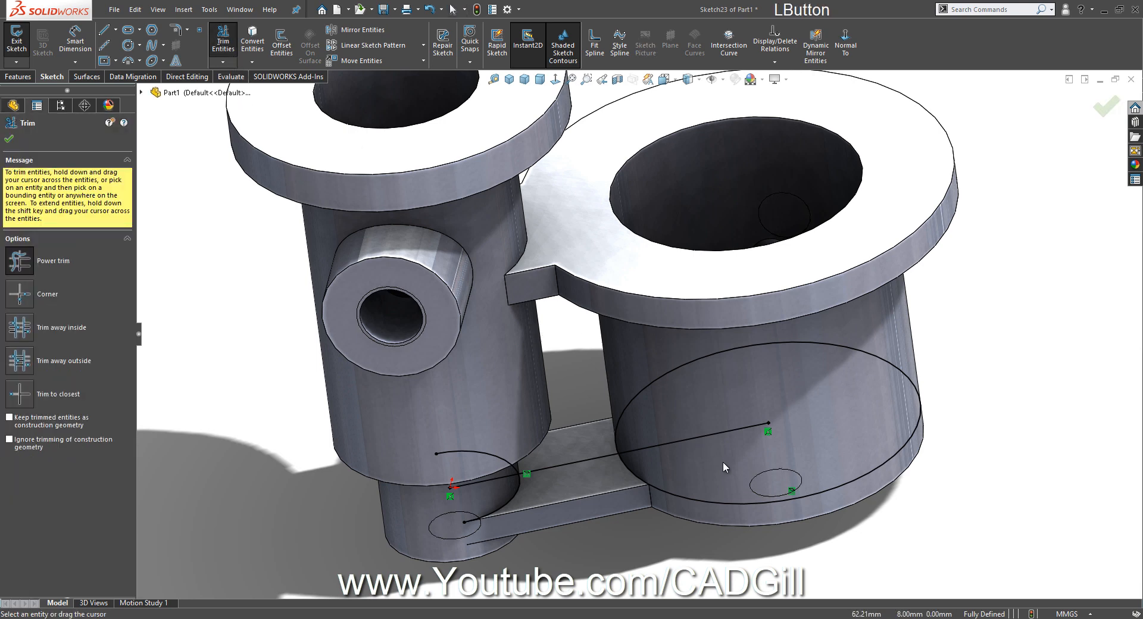
mouse_move(723, 462)
mouse_down()
mouse_move(681, 422)
mouse_move(610, 406)
mouse_up()
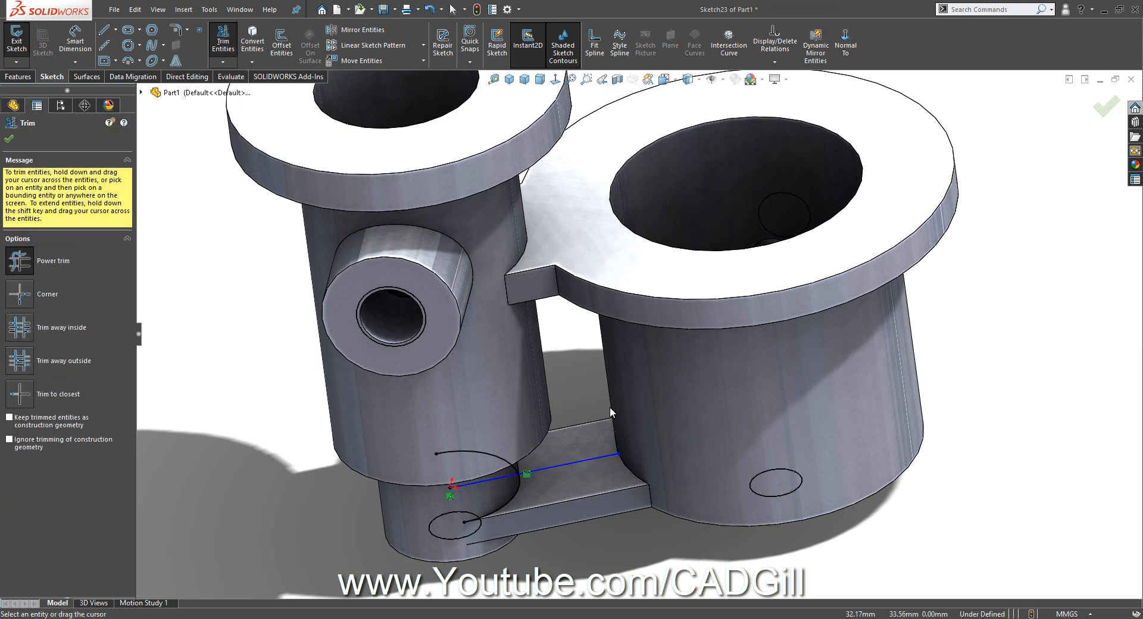
drag(490, 462, 503, 515)
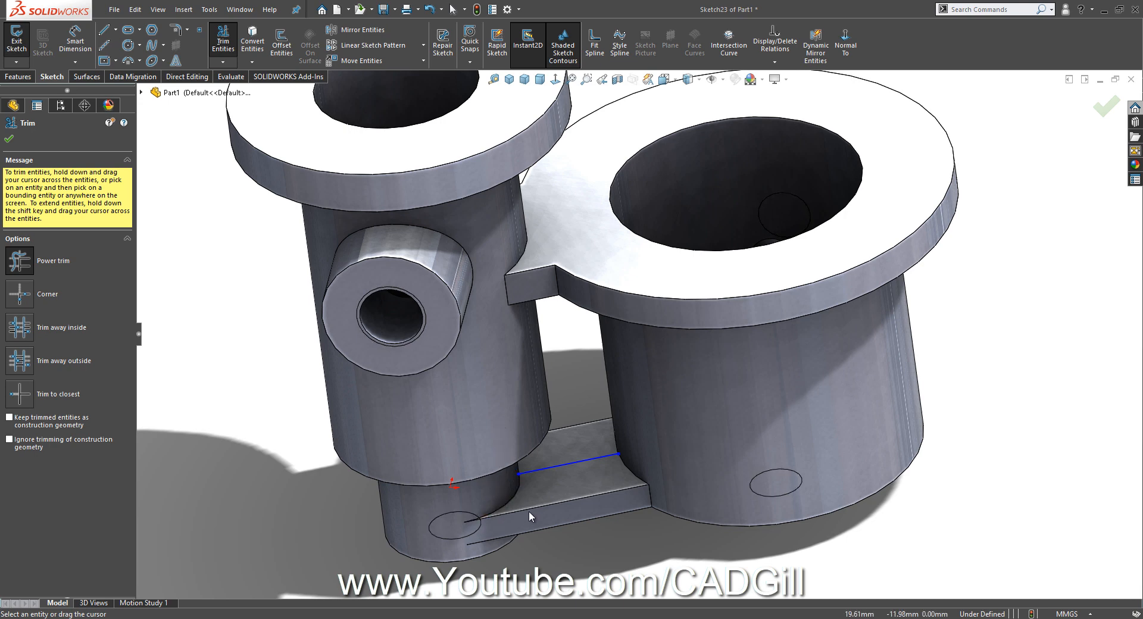
key(Escape)
Add Coincident and Pierce relations between the line's endpoint at the smaller cylinder and the lower link's arc edge
click(516, 474)
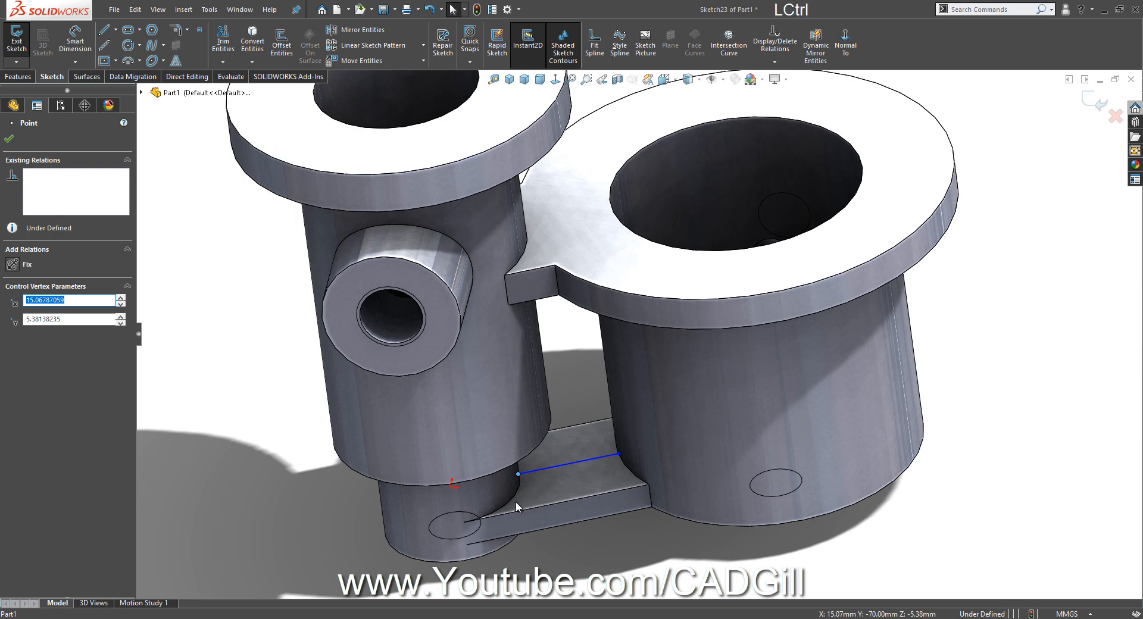
ctrl+click(509, 502)
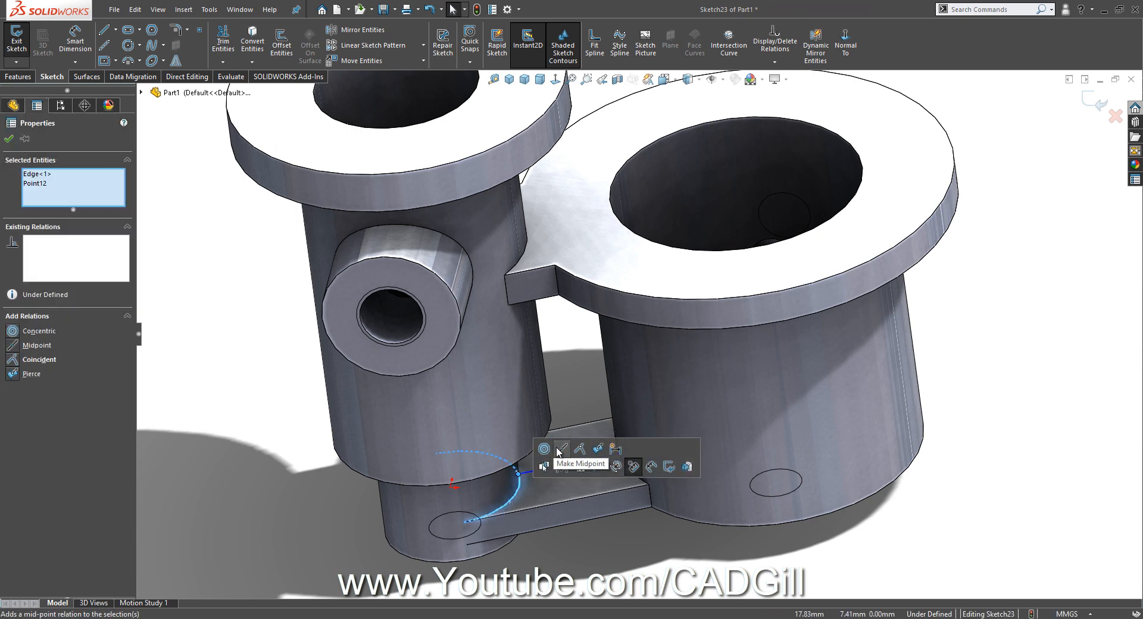
click(579, 449)
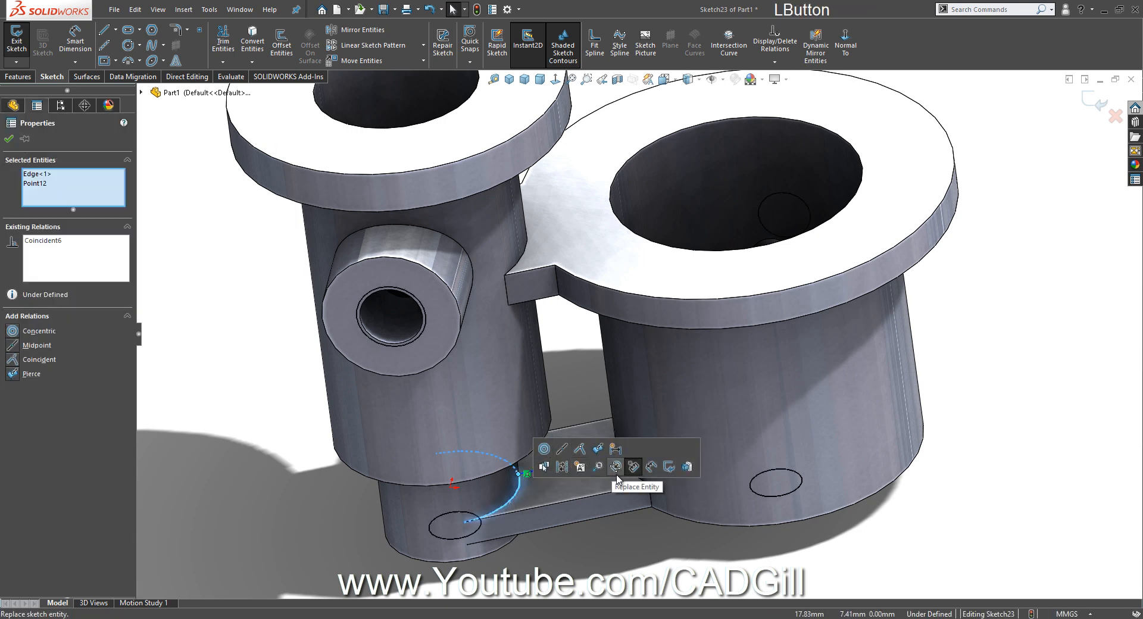
click(12, 374)
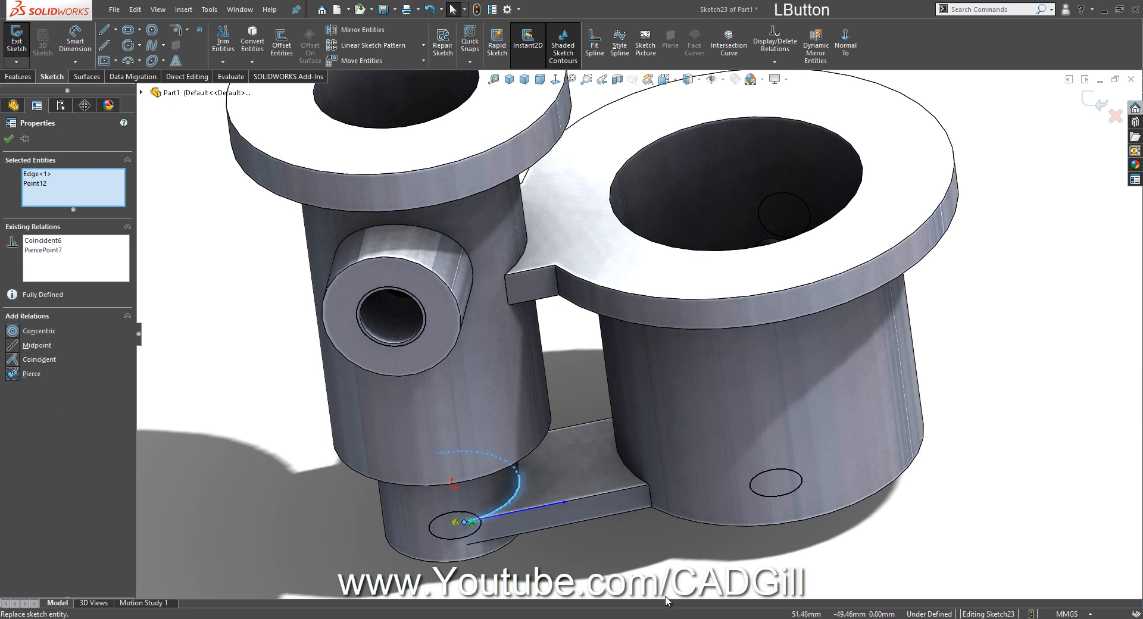
Undo the last relation on the line and make its endpoint at the larger cylinder coincident with the lower link's arc edge
key(ctrl+z)
click(649, 554)
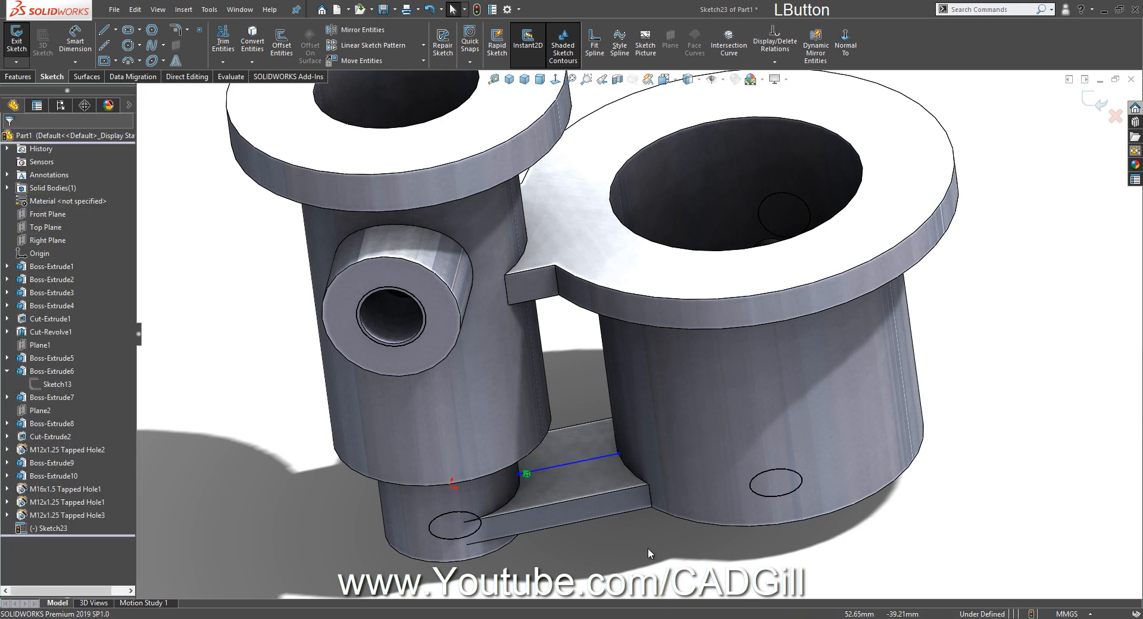
ctrl+click(618, 458)
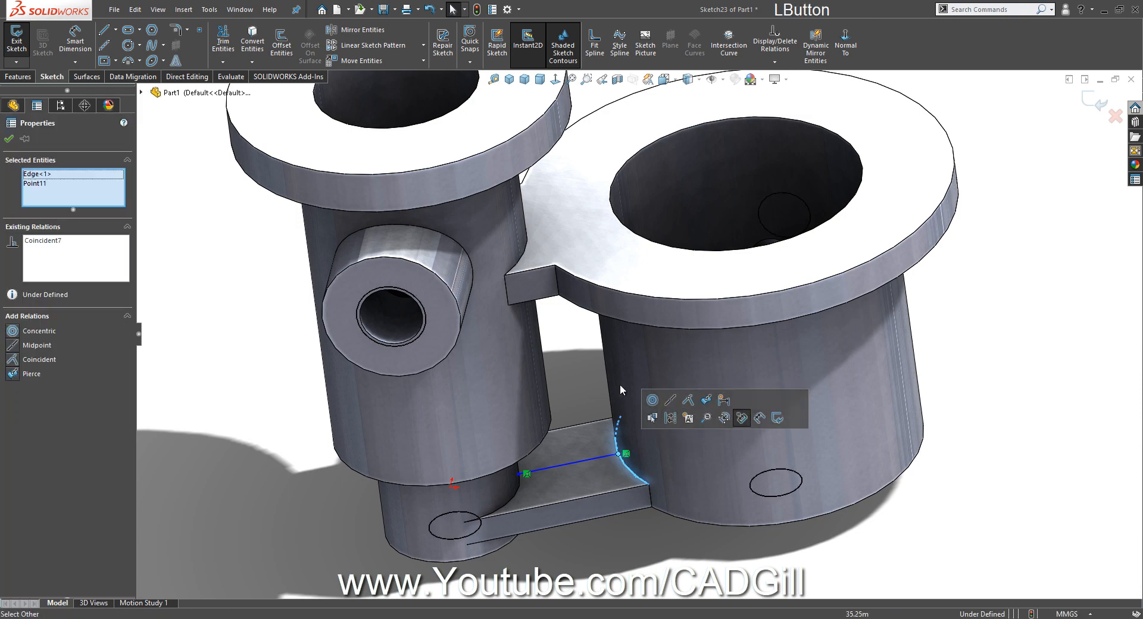
middle_drag(621, 390, 611, 450)
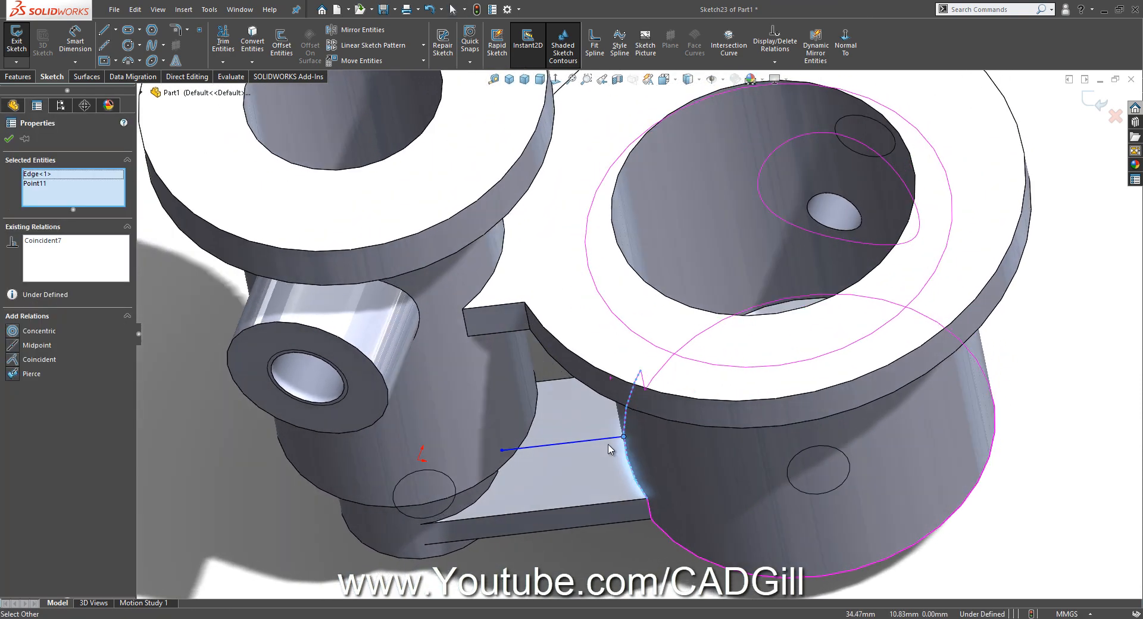
scroll(608, 445, up, 3)
click(612, 442)
middle_drag(623, 397, 609, 268)
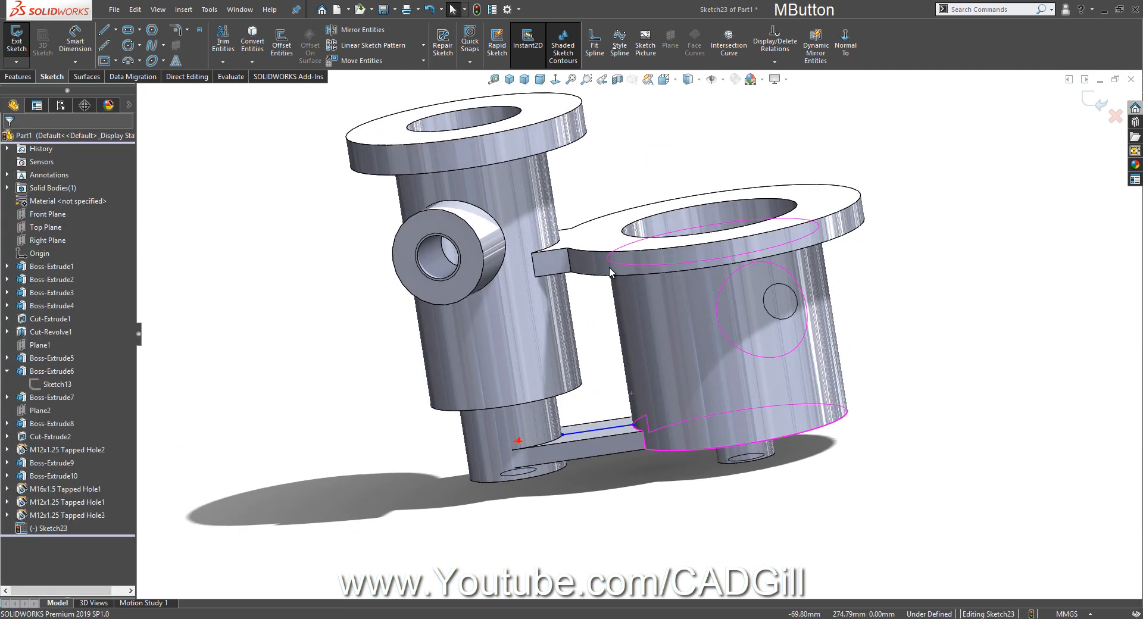
Try a boss extrude of the line as a 6 mm Mid-Plane thin feature, without closing the sketch with model edges
click(18, 76)
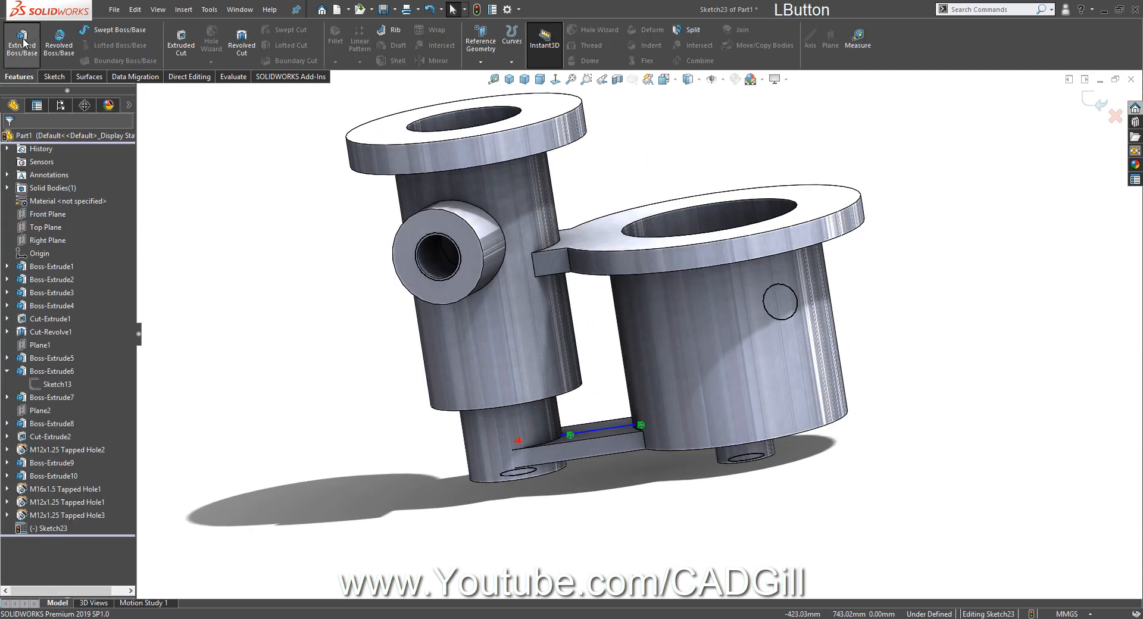
click(23, 41)
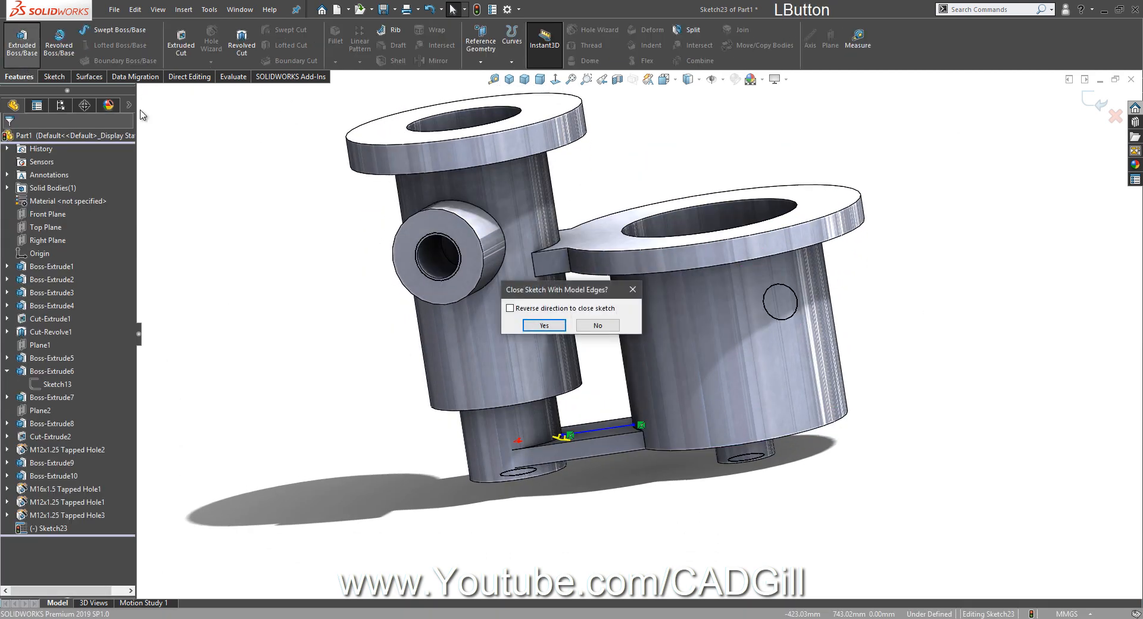
click(607, 330)
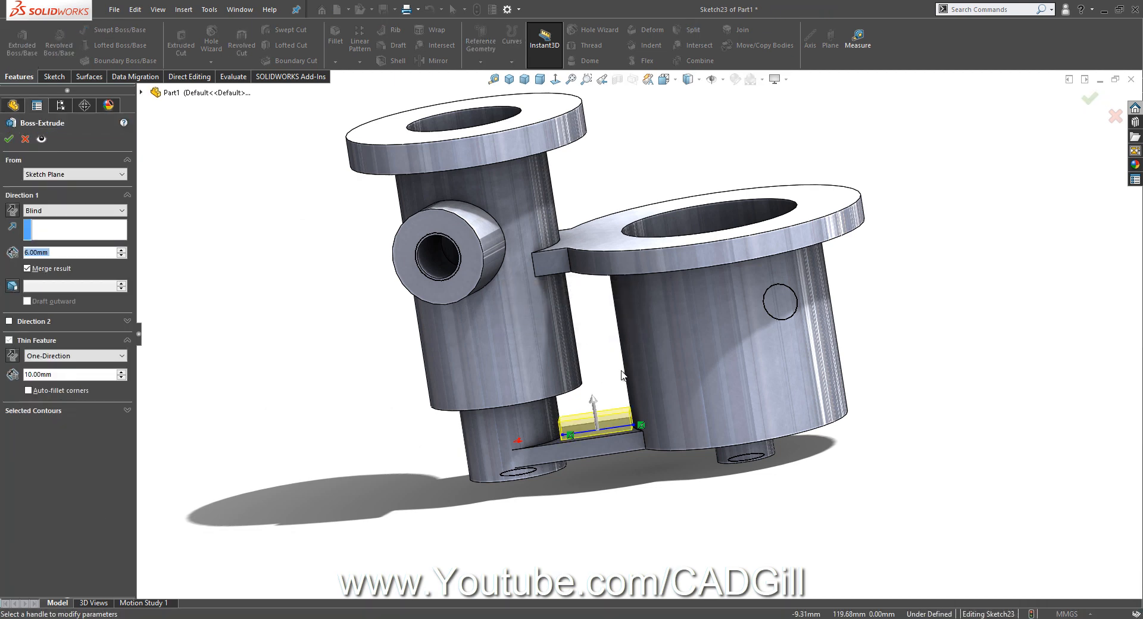
middle_drag(622, 370, 620, 446)
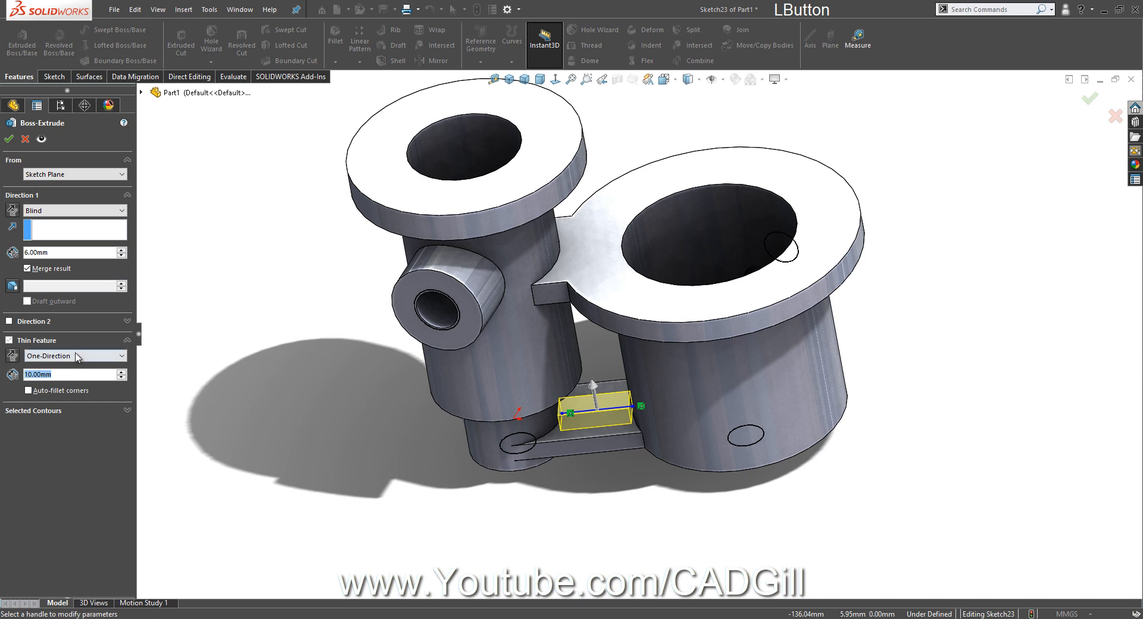
click(76, 356)
click(64, 374)
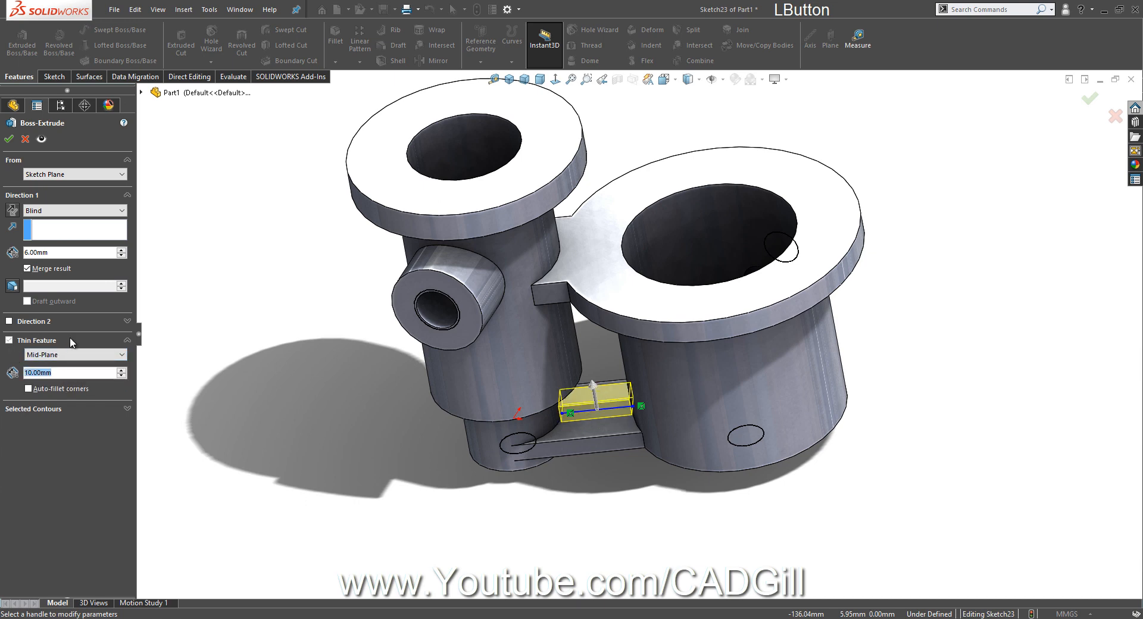
text(6)
key(Return)
middle_drag(382, 386, 166, 276)
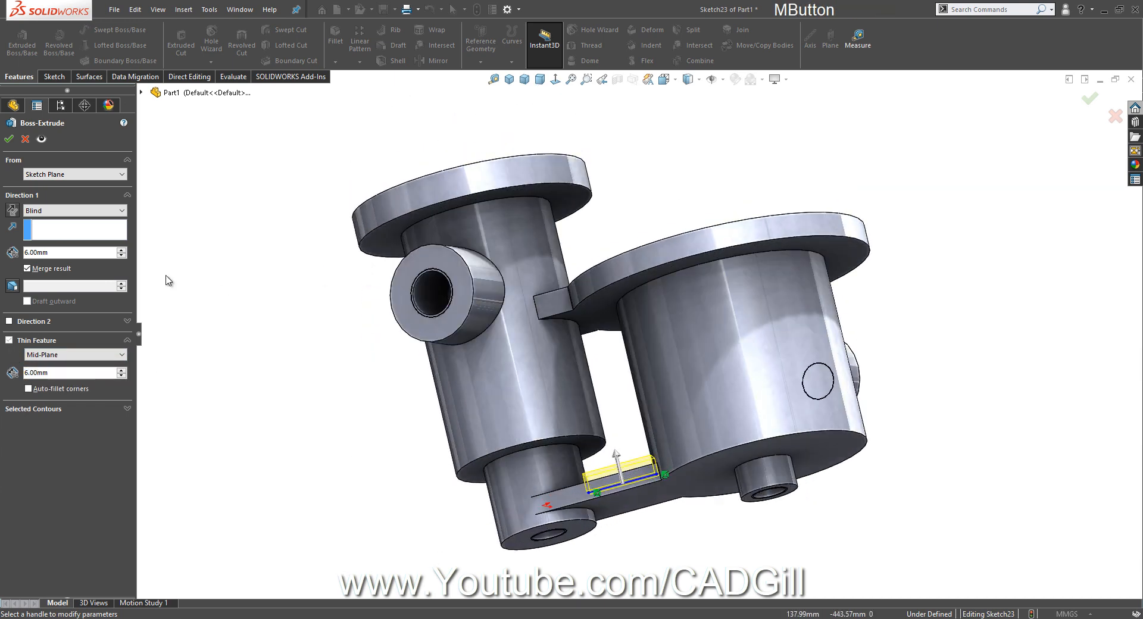
Try to extrude the thin wall Up To Surface to the underside of the upper link and larger flange
click(91, 210)
click(87, 256)
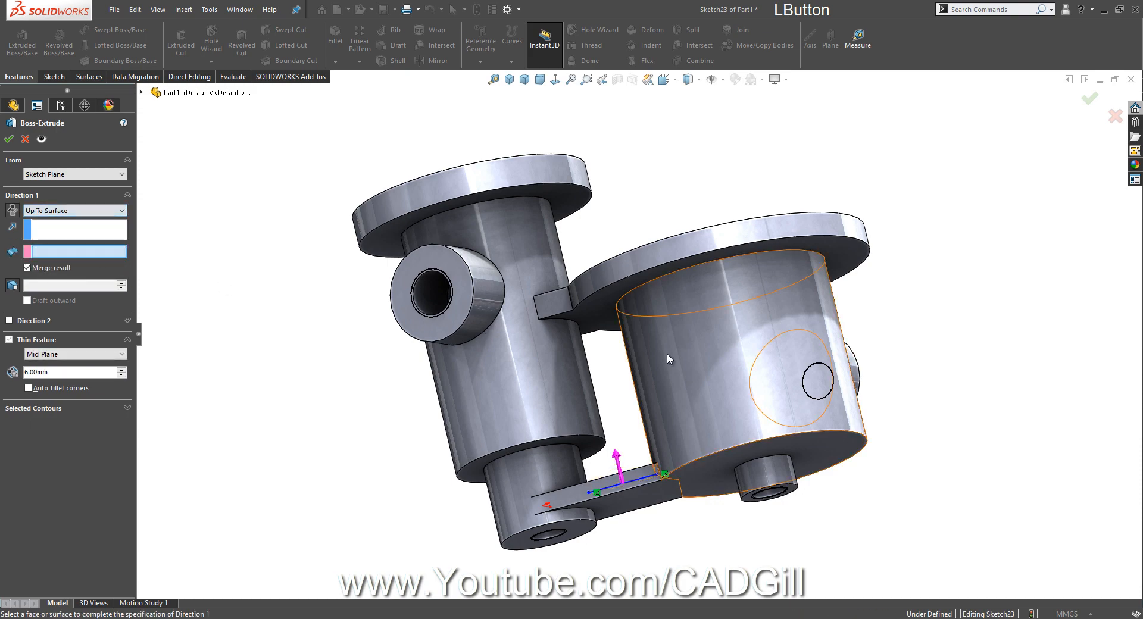
click(608, 320)
middle_drag(615, 322, 557, 368)
scroll(598, 506, down, 8)
middle_drag(621, 440, 656, 413)
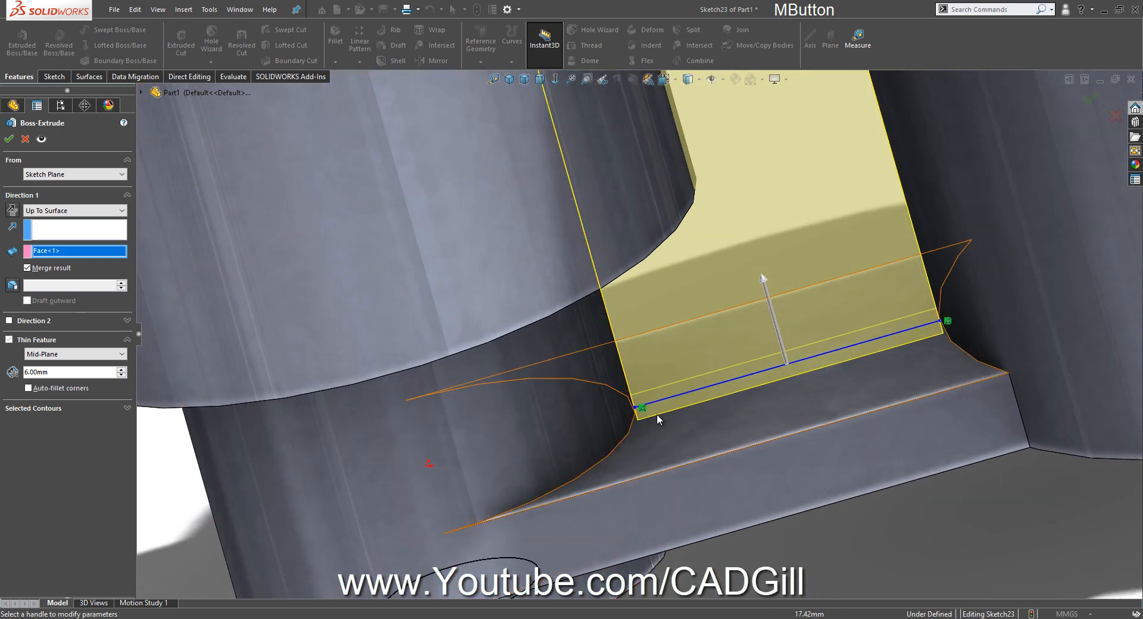
click(8, 140)
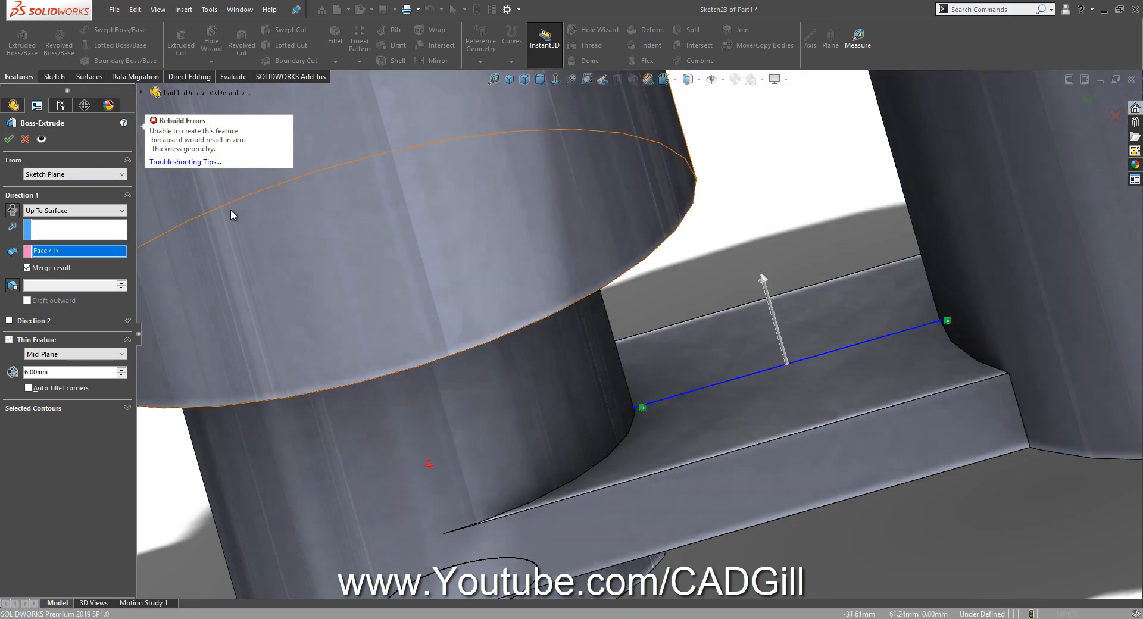
middle_drag(594, 368, 659, 398)
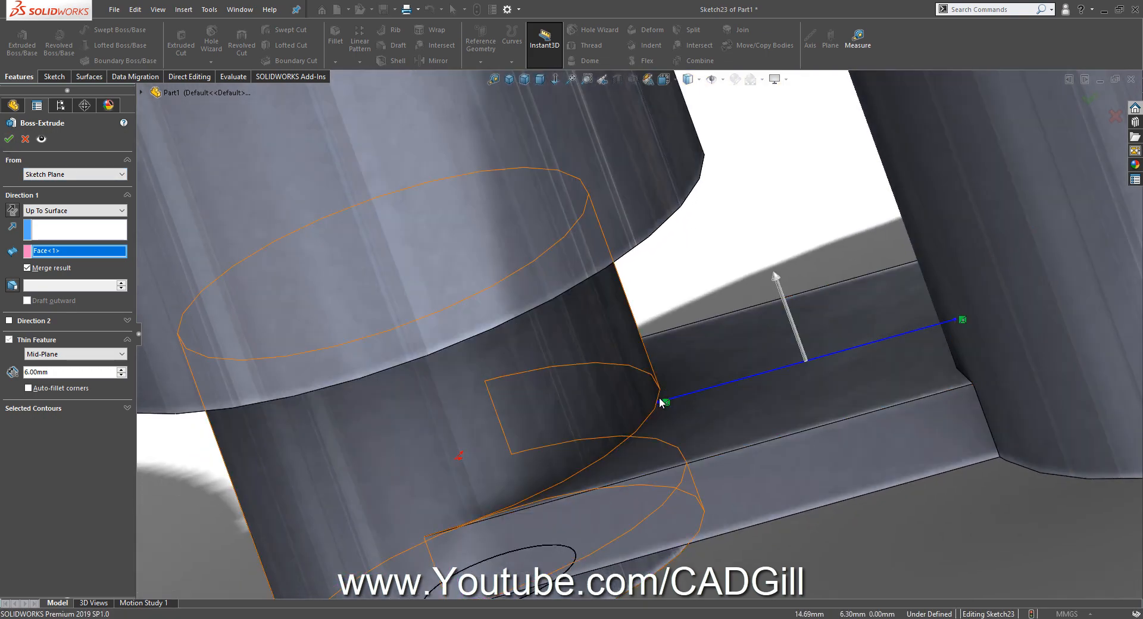
click(24, 141)
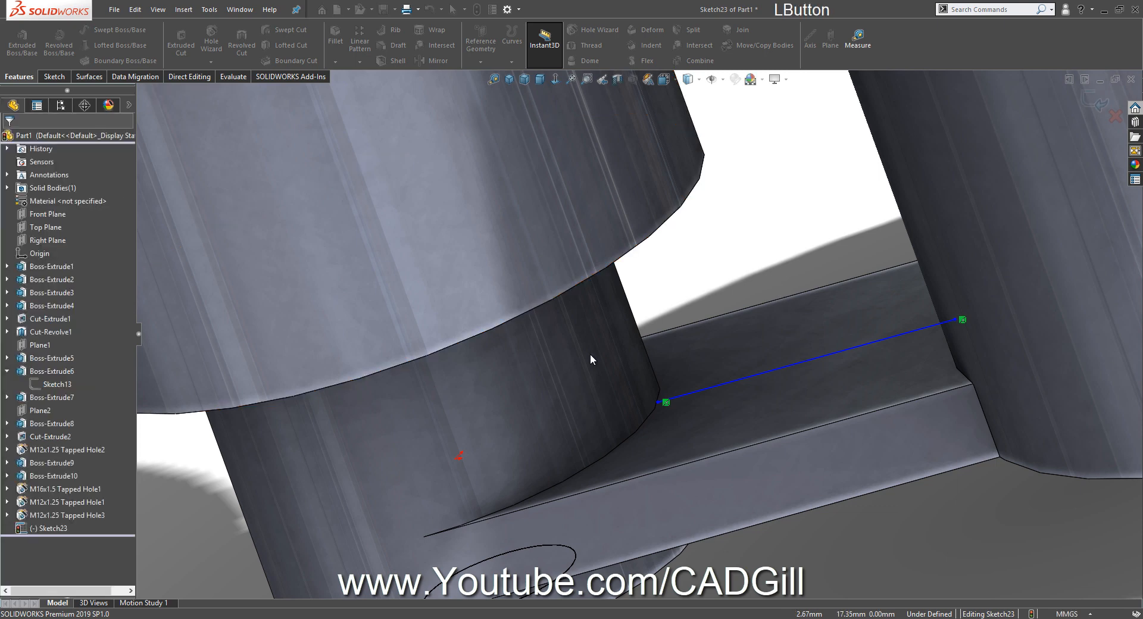
Extend both ends of the line into the smaller and larger cylinders with Power trim
middle_drag(591, 354, 663, 370)
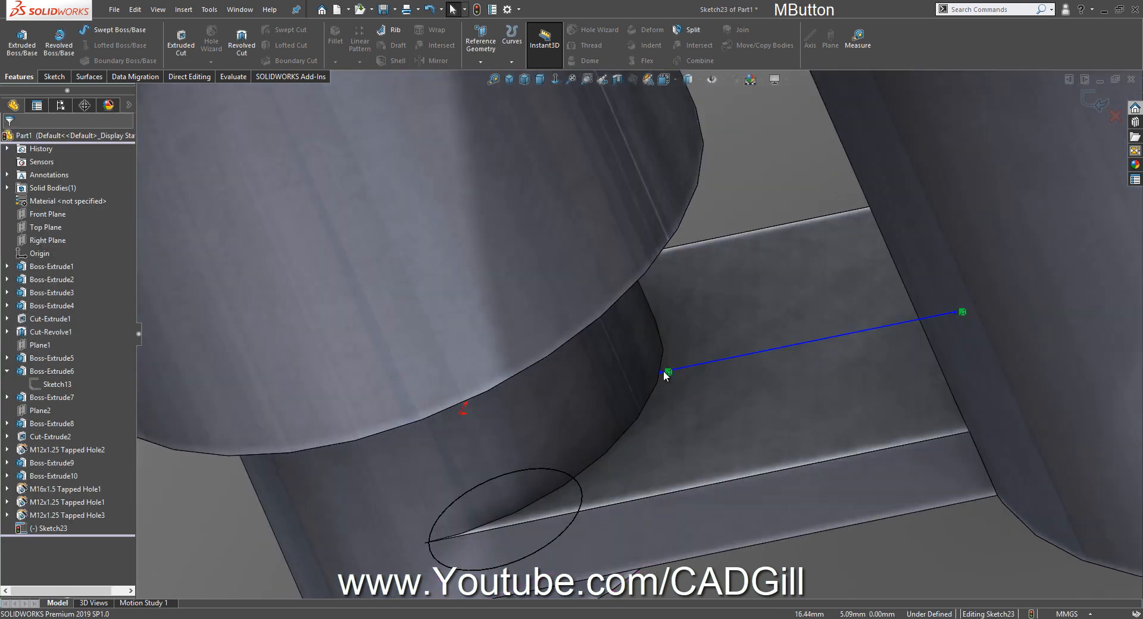
click(223, 40)
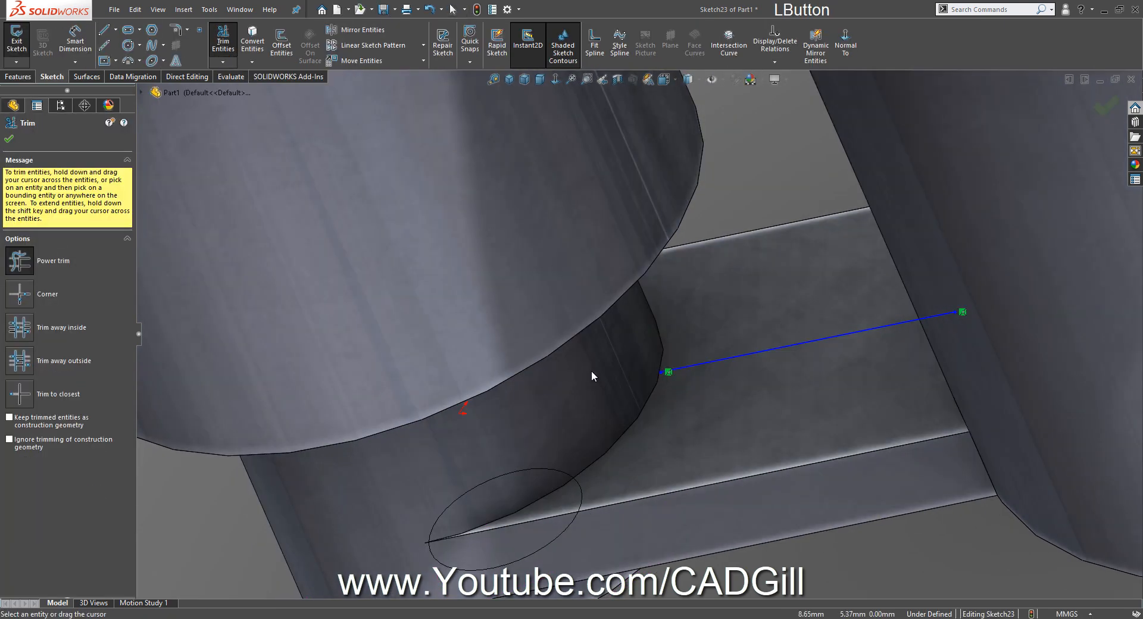
click(690, 371)
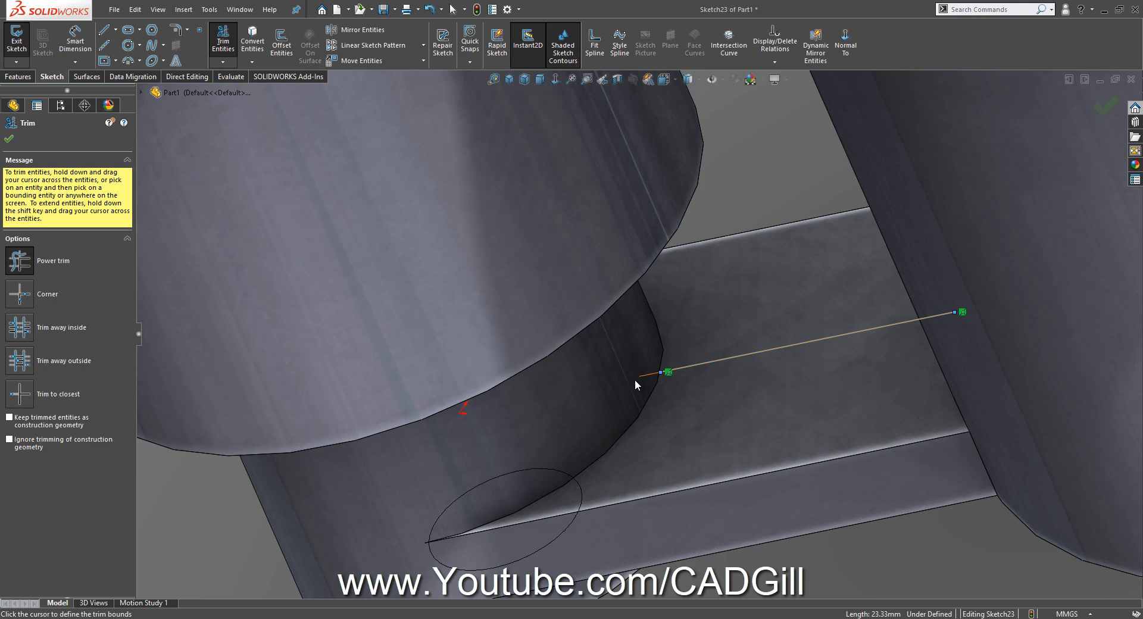
click(617, 381)
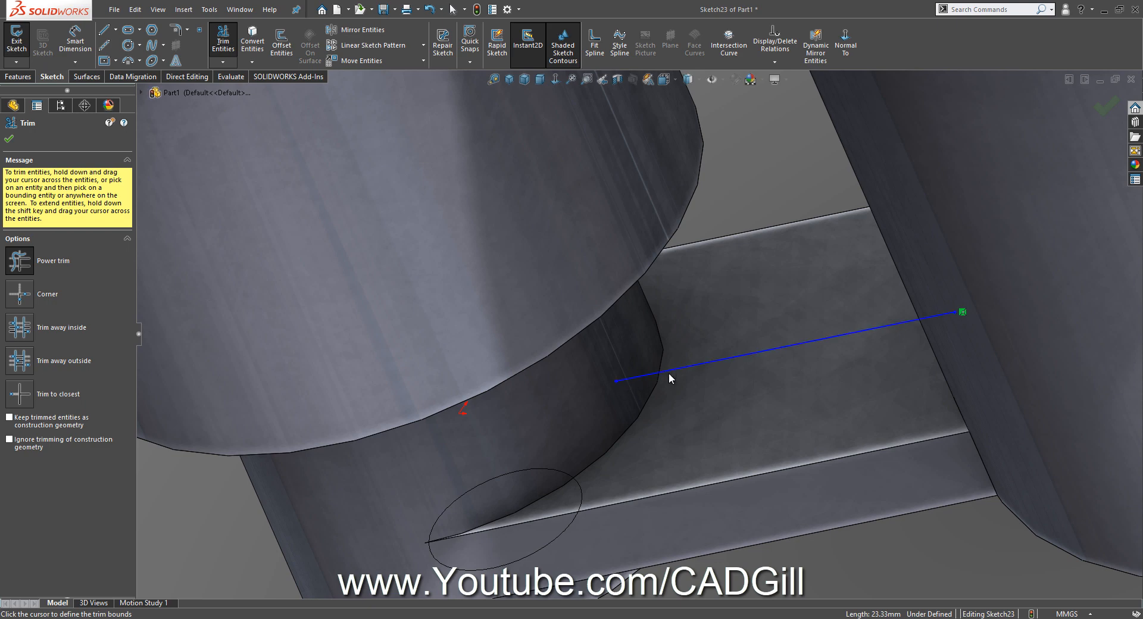
click(933, 316)
click(997, 307)
mouse_move(930, 325)
middle_down()
mouse_move(947, 311)
mouse_move(866, 309)
middle_up()
Extrude the extended line as a 6 mm Mid-Plane thin wall, Up To Surface to the underside of the upper link and flange
click(17, 77)
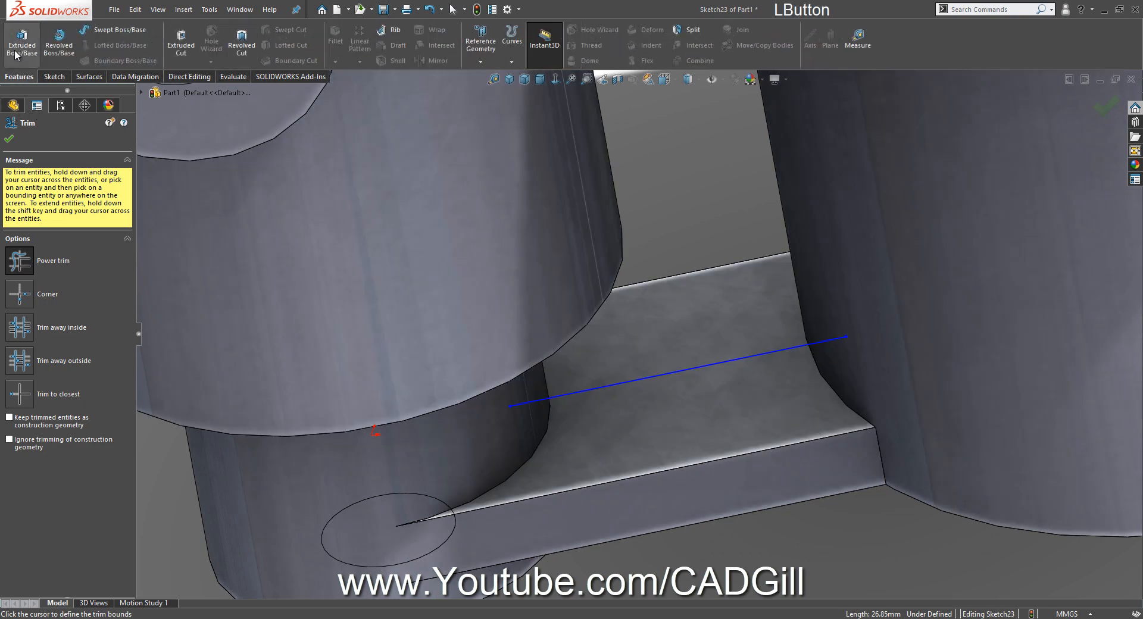
click(22, 41)
middle_drag(607, 274, 535, 202)
click(37, 356)
click(42, 366)
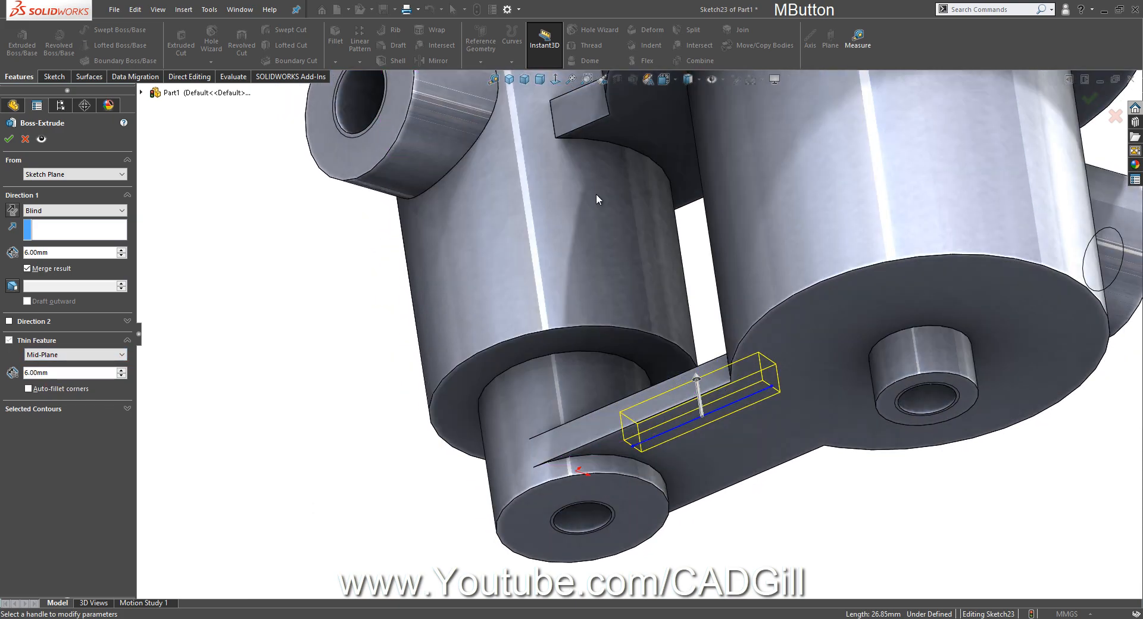
scroll(683, 116, down, 5)
click(684, 117)
middle_drag(663, 177, 738, 374)
scroll(724, 360, up, 2)
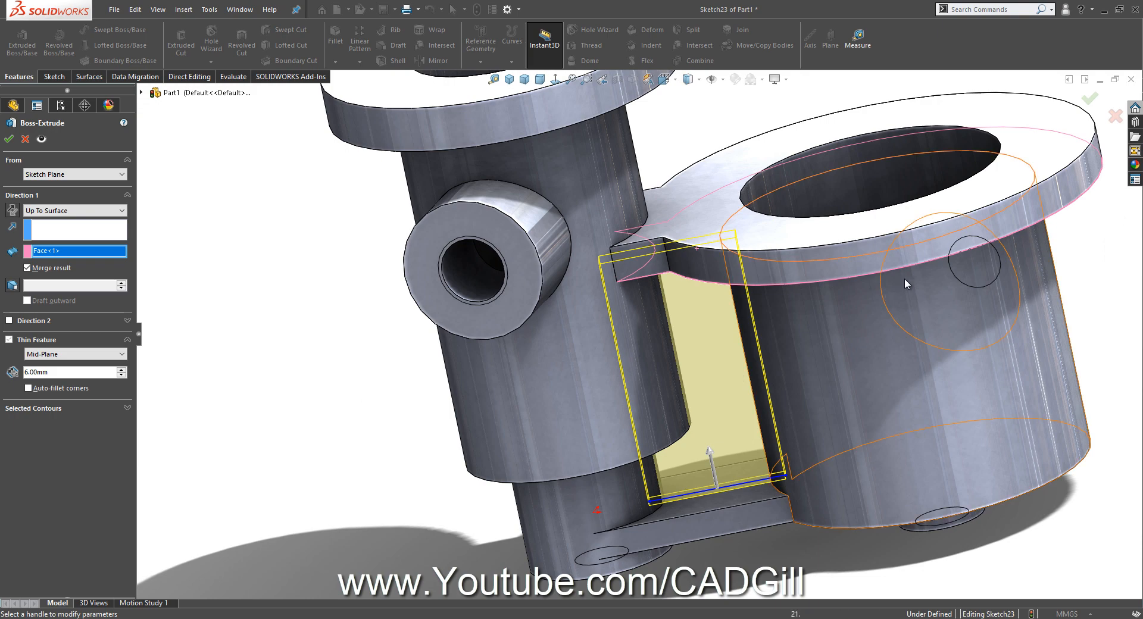
click(1090, 98)
Delete the faces of the thin wall that protrude into the smaller cylinder's bore with Delete Face
middle_drag(794, 267, 494, 195)
scroll(625, 154, down, 2)
scroll(538, 184, down, 3)
right_click(496, 191)
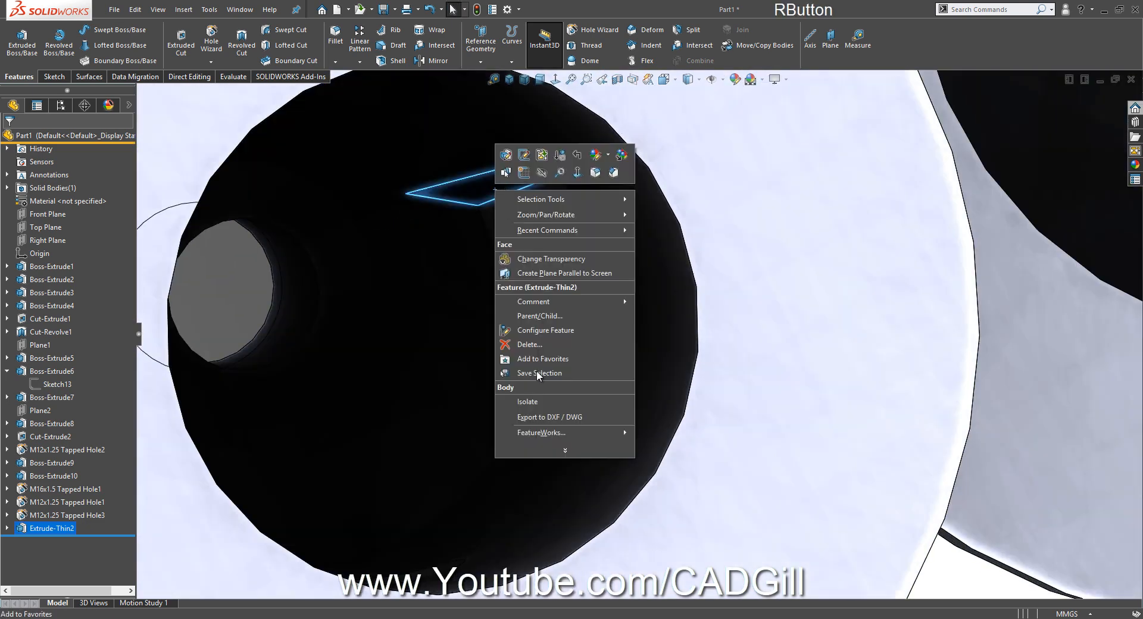
click(536, 451)
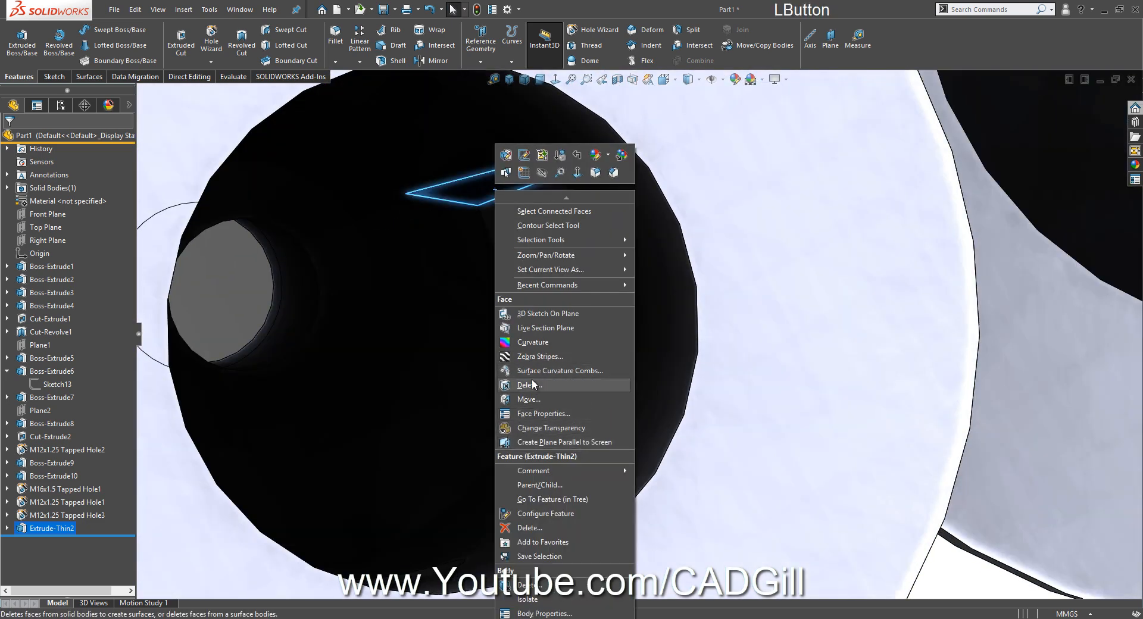
click(531, 383)
middle_drag(541, 282, 455, 239)
click(505, 203)
click(464, 226)
click(454, 227)
click(479, 207)
click(488, 242)
scroll(491, 253, up, 7)
click(8, 141)
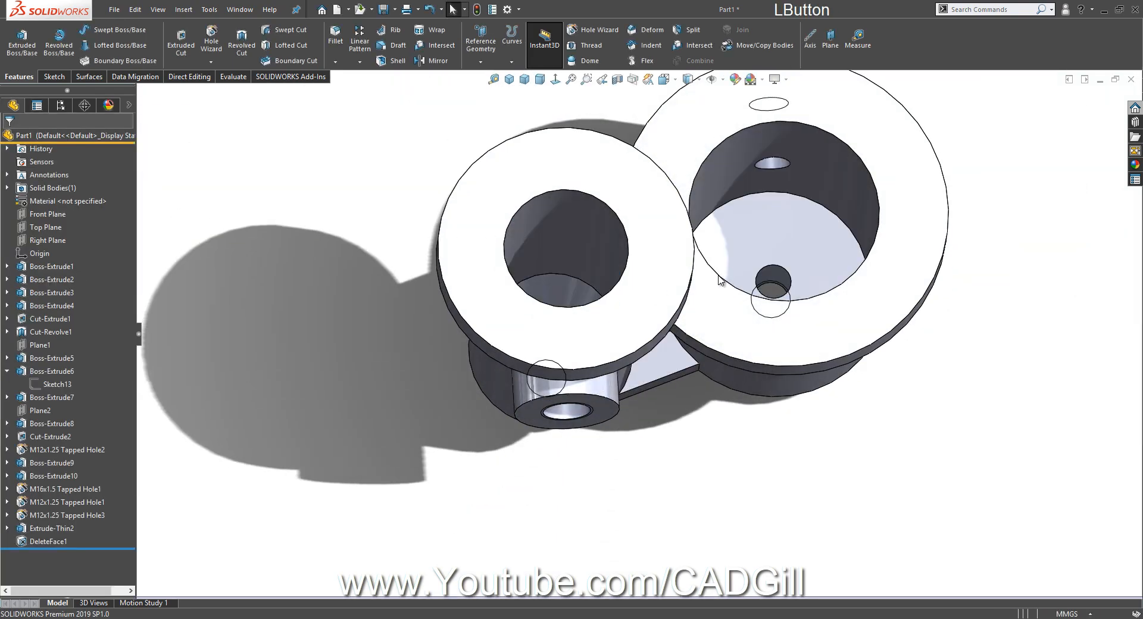
Sketch a 44 mm diameter circle centred on the bore on the smaller cylinder's top flange face
middle_drag(702, 256, 659, 220)
scroll(681, 266, up, 4)
scroll(555, 168, down, 3)
middle_drag(555, 171, 709, 434)
scroll(544, 262, down, 4)
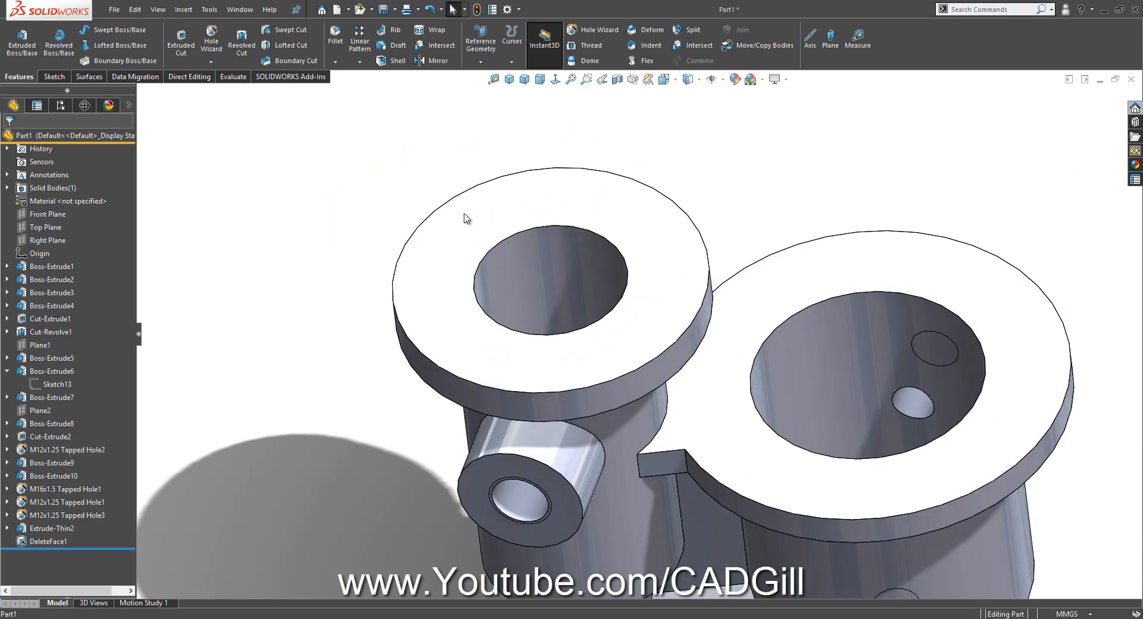
click(641, 253)
click(686, 217)
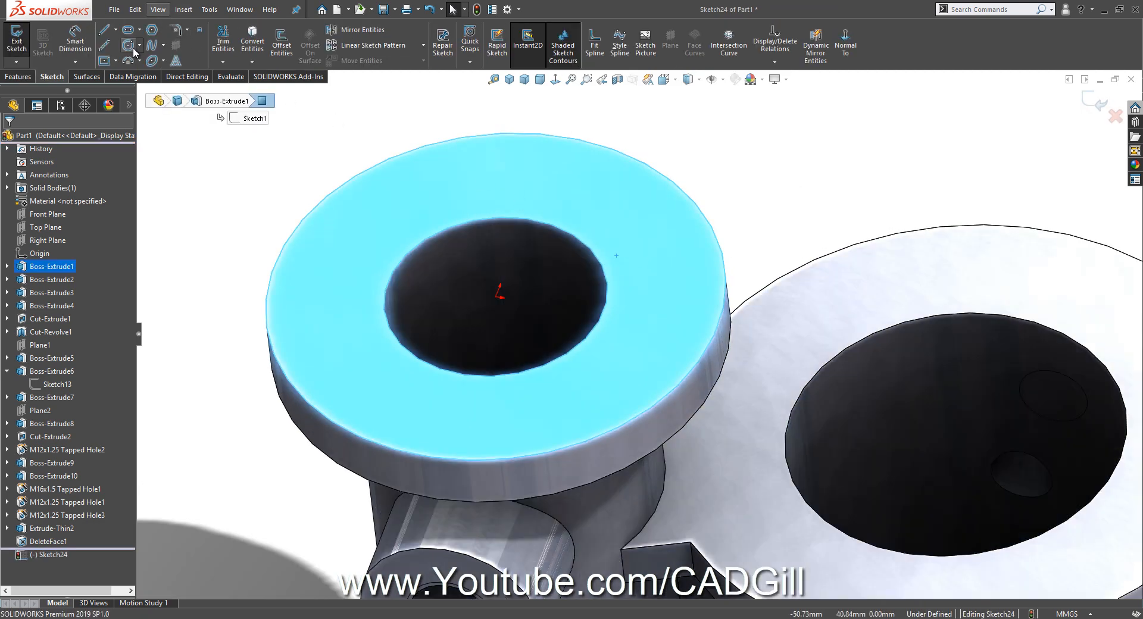
click(131, 49)
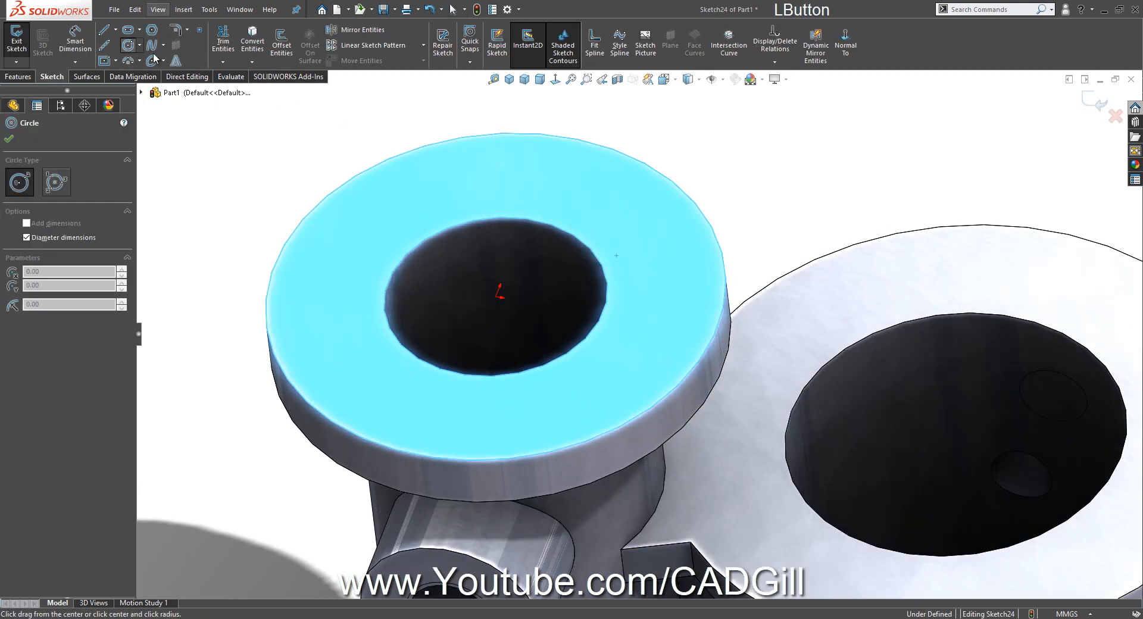
click(499, 309)
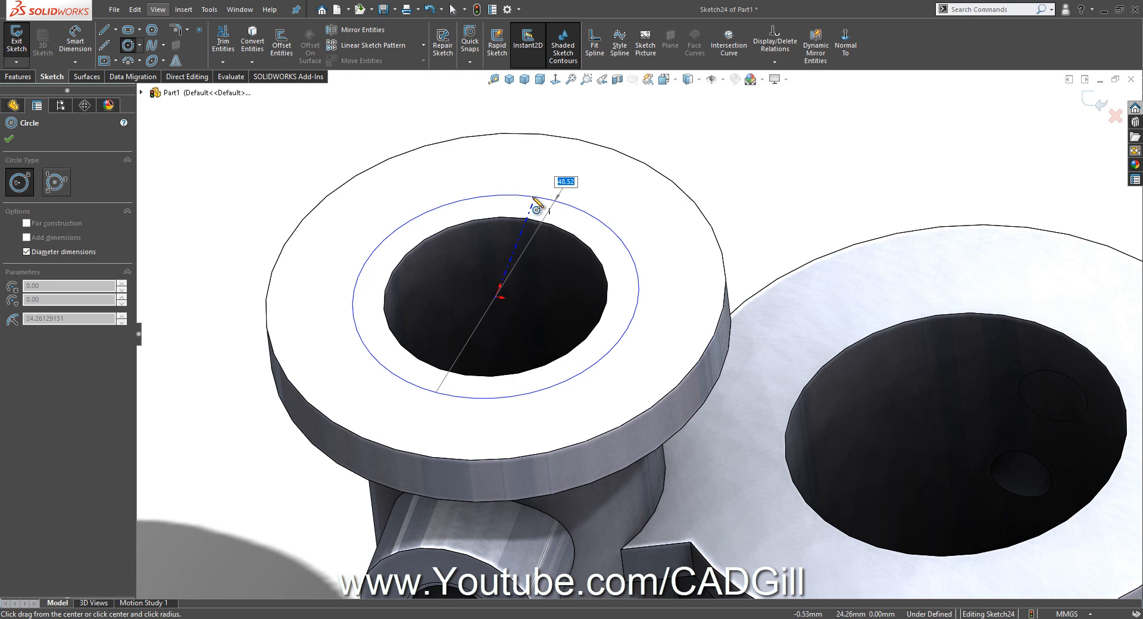
text(44)
key(Return)
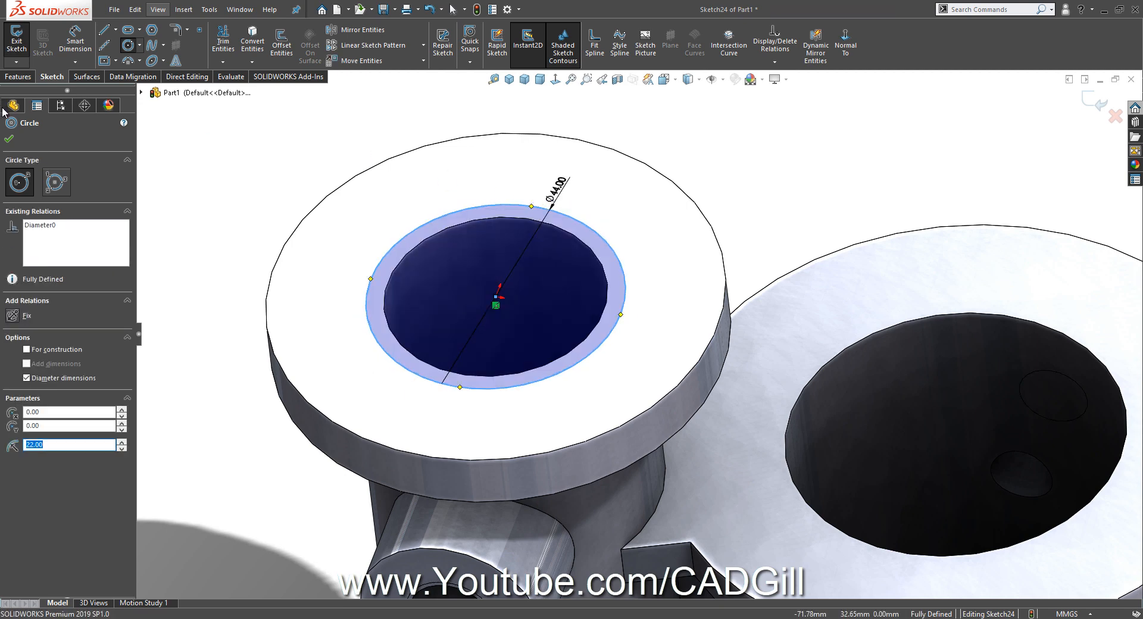
Cut the 44 mm circle 4 mm deep into the smaller flange as a blind counterbore
click(26, 78)
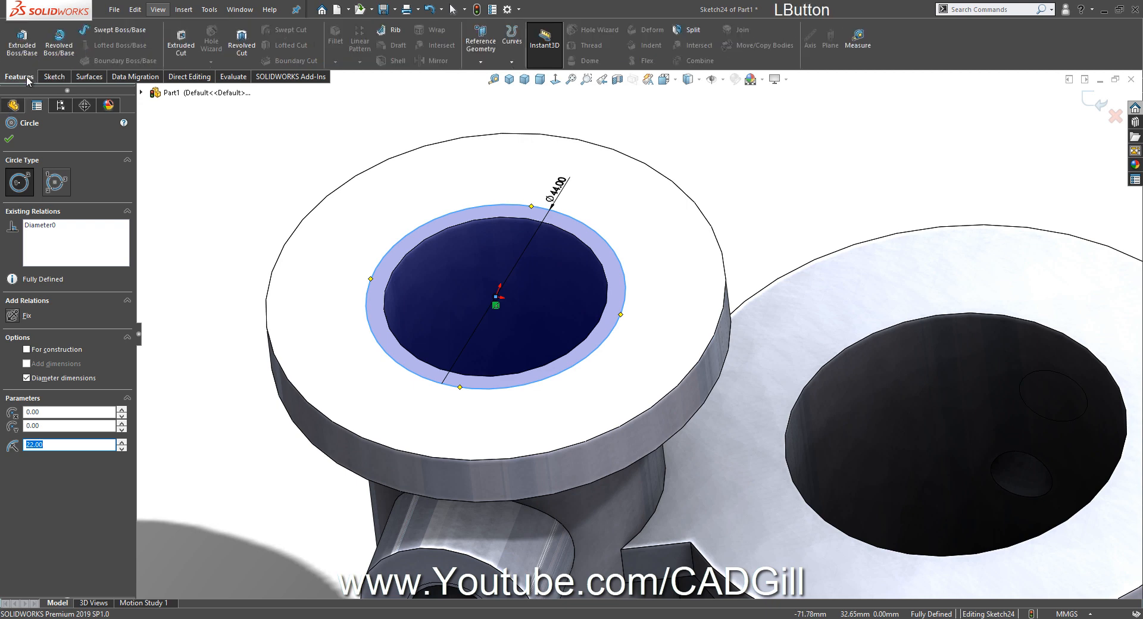
click(182, 43)
text(4)
key(Return)
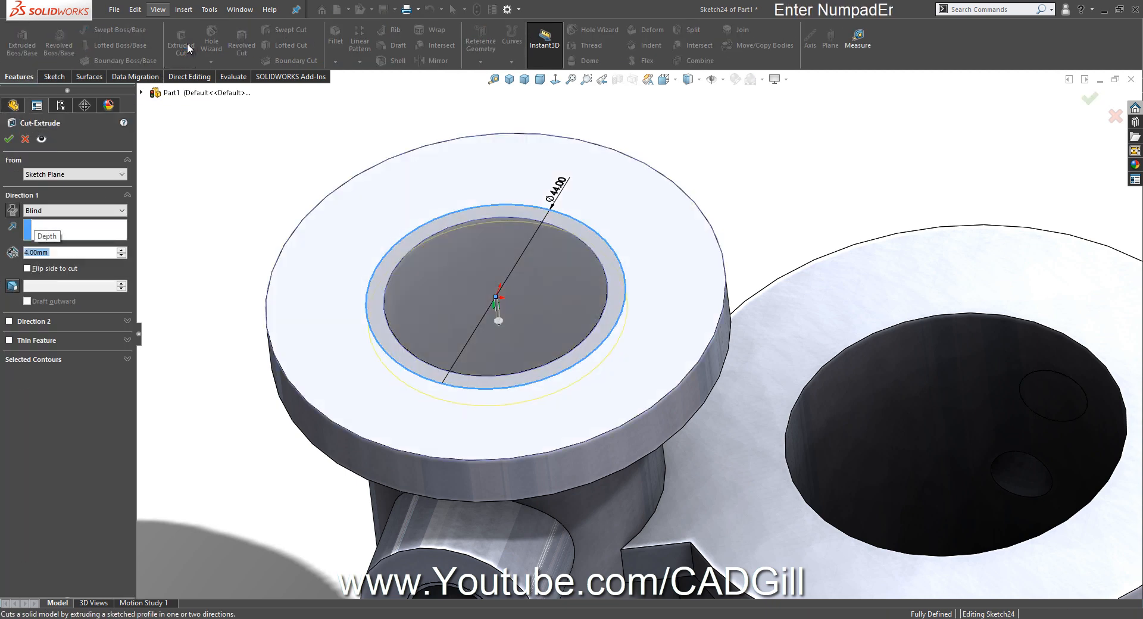
click(9, 139)
middle_drag(547, 246, 603, 256)
scroll(631, 298, up, 8)
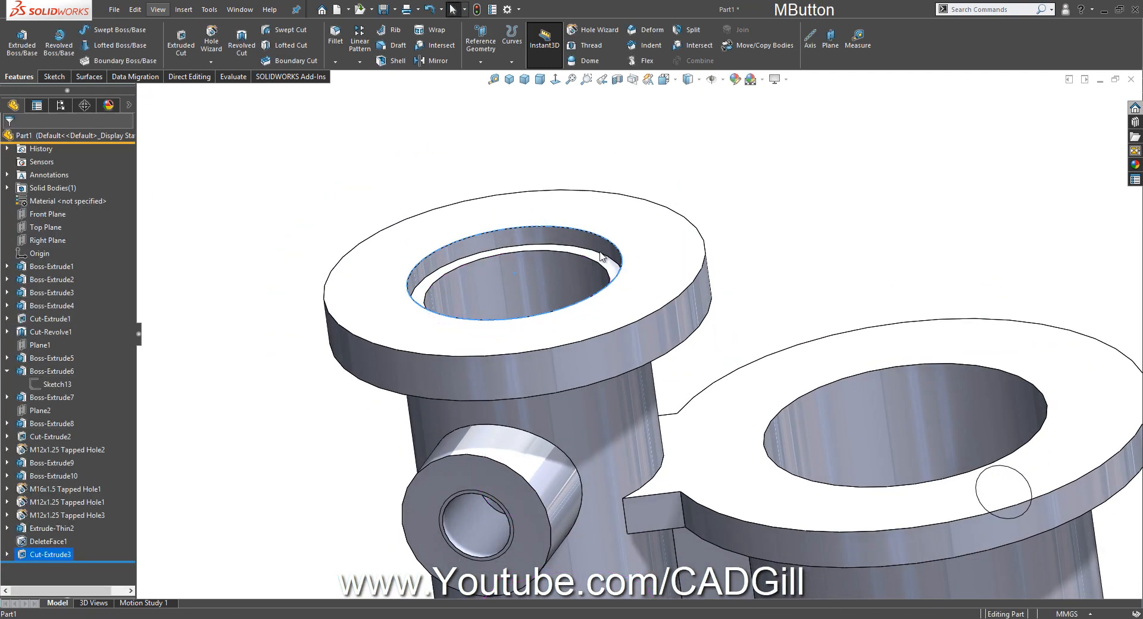
middle_drag(636, 301, 646, 264)
scroll(759, 426, down, 3)
middle_drag(759, 426, 786, 399)
click(785, 398)
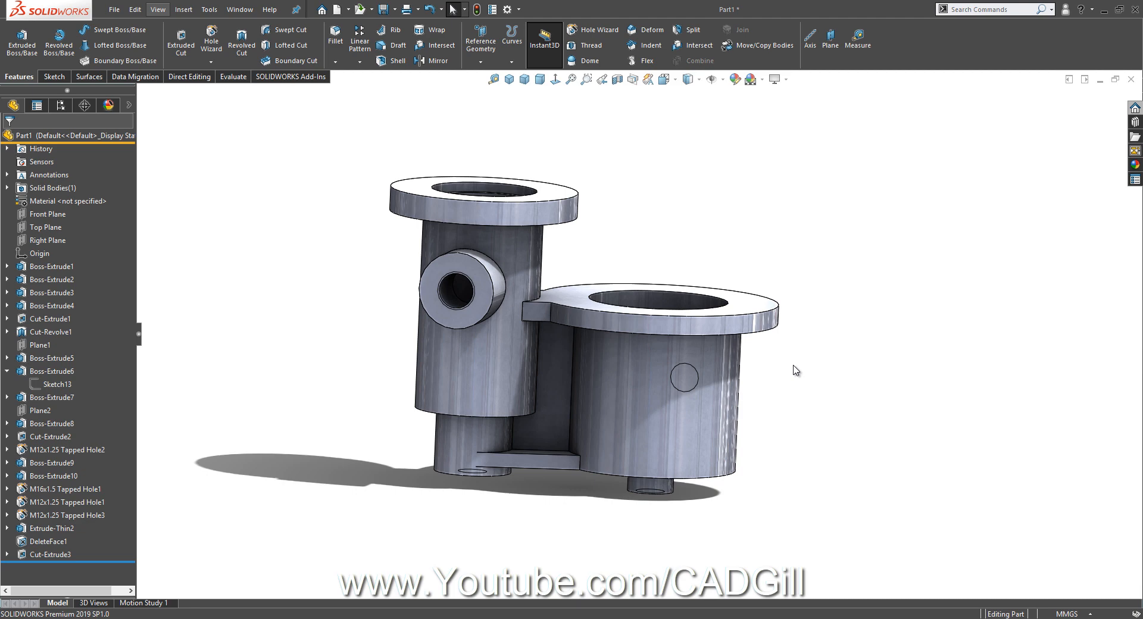
middle_drag(789, 362, 765, 410)
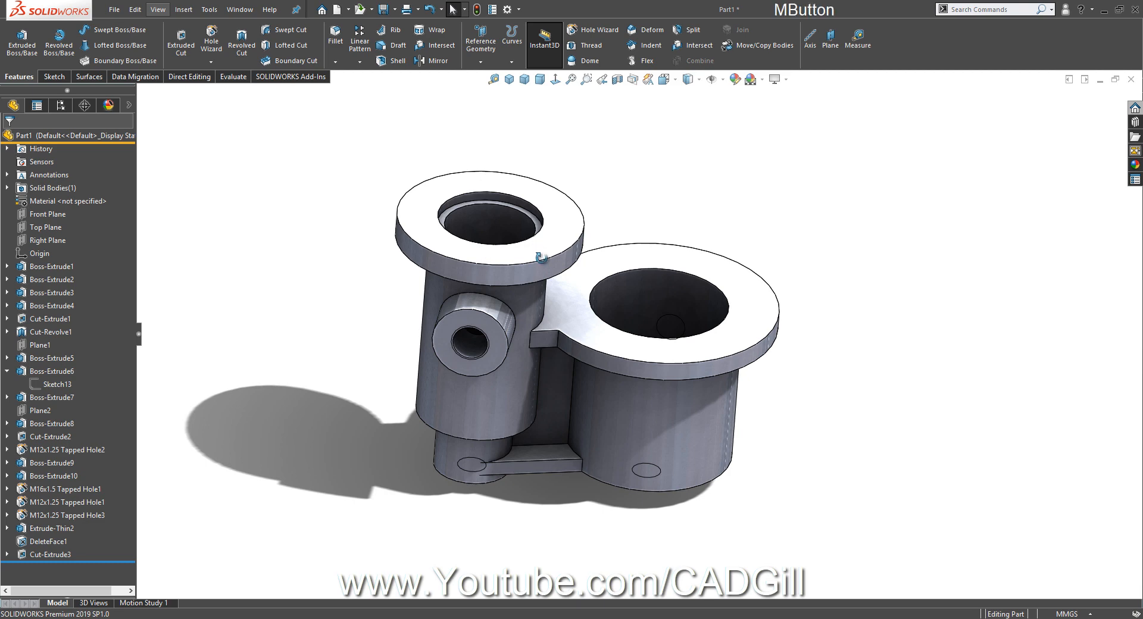
Open a new sketch on the top face of the smaller flange and view it face-on
middle_drag(541, 257, 489, 157)
scroll(516, 272, down, 3)
middle_drag(526, 286, 529, 305)
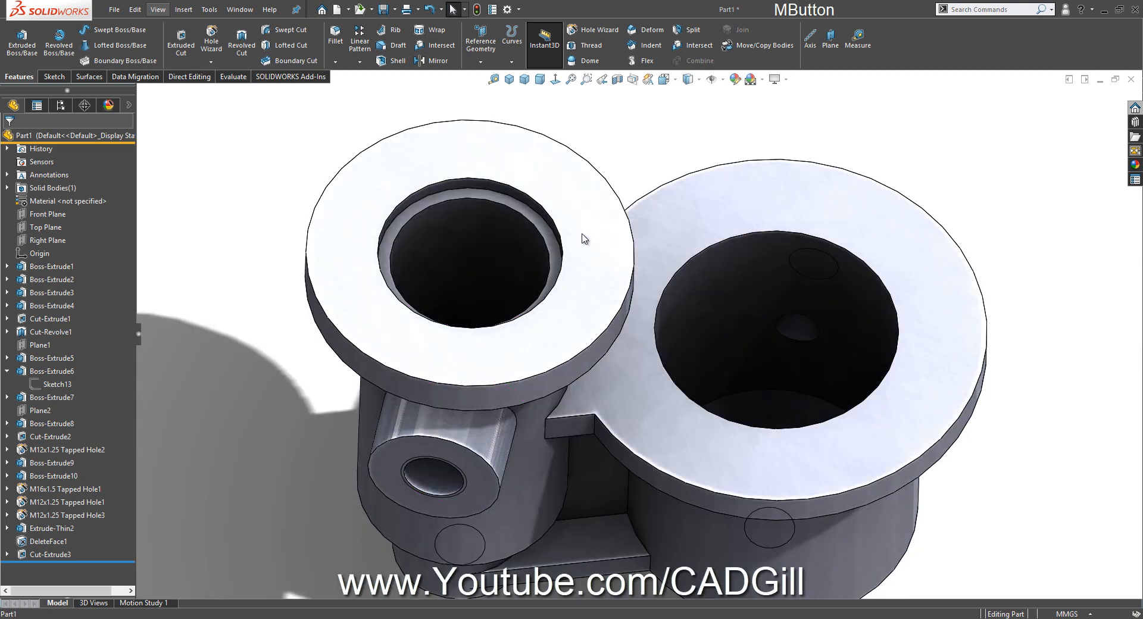
click(573, 192)
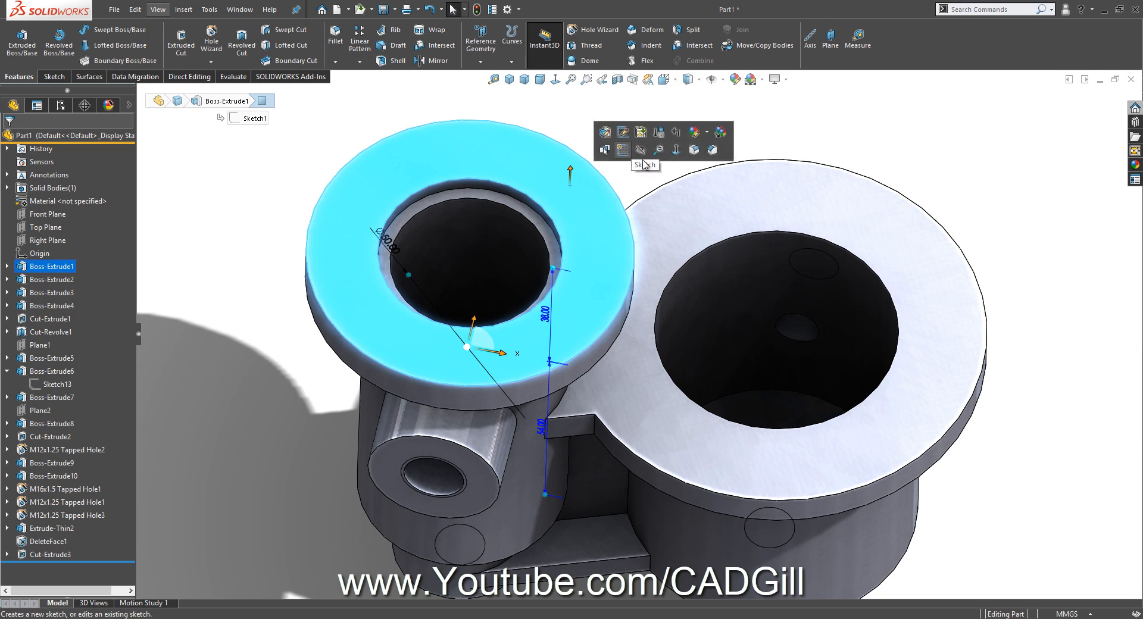
click(828, 129)
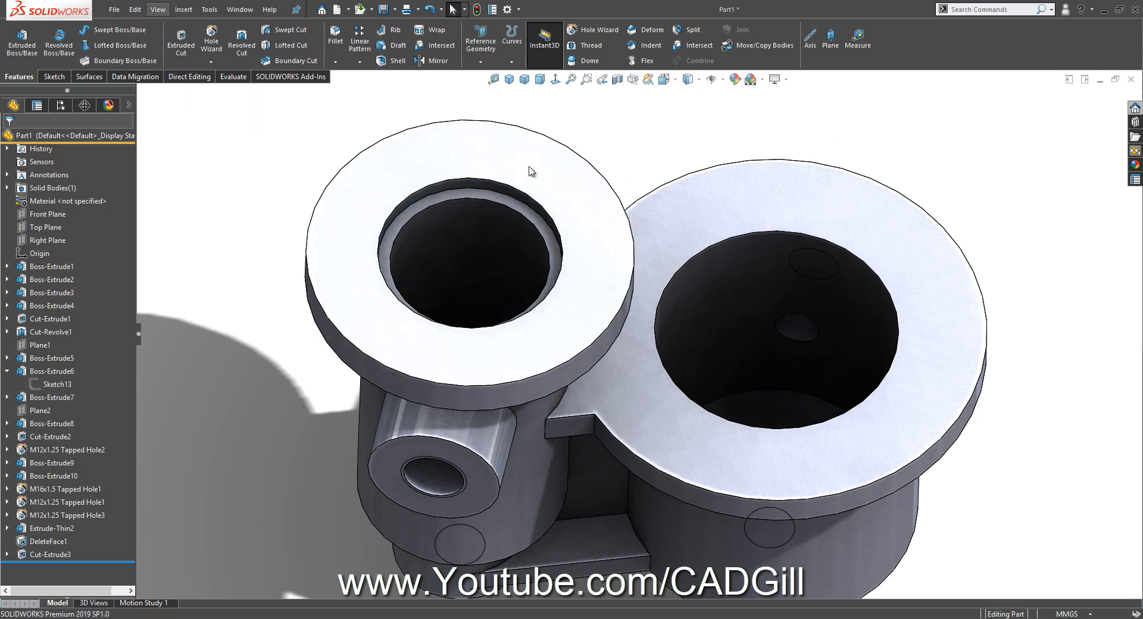
click(574, 173)
middle_drag(574, 173, 546, 191)
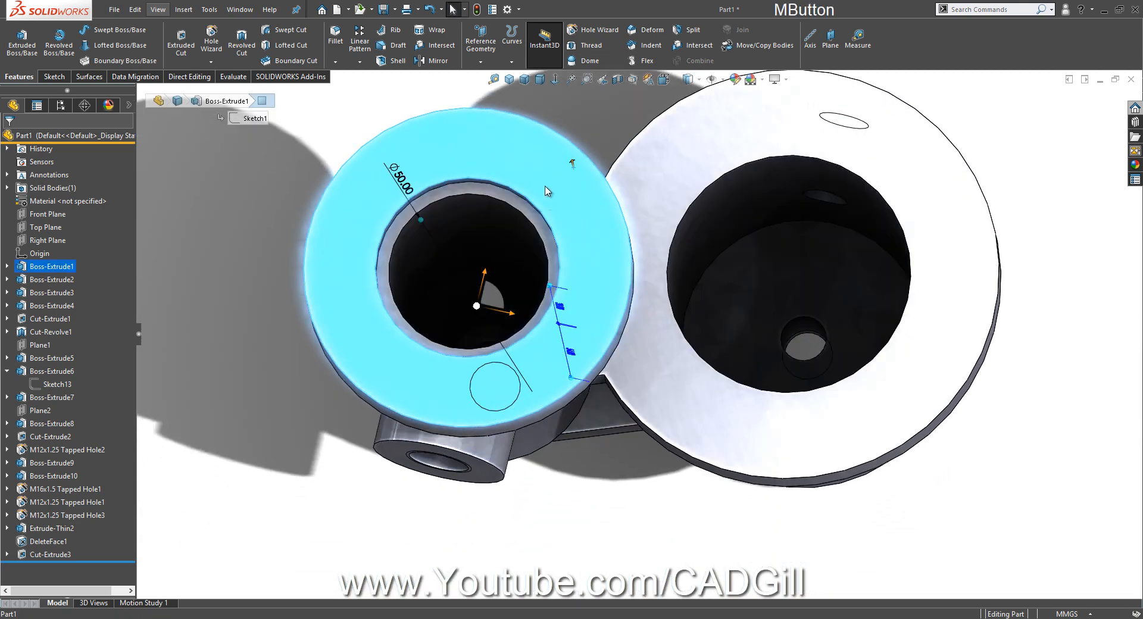
click(537, 171)
click(585, 117)
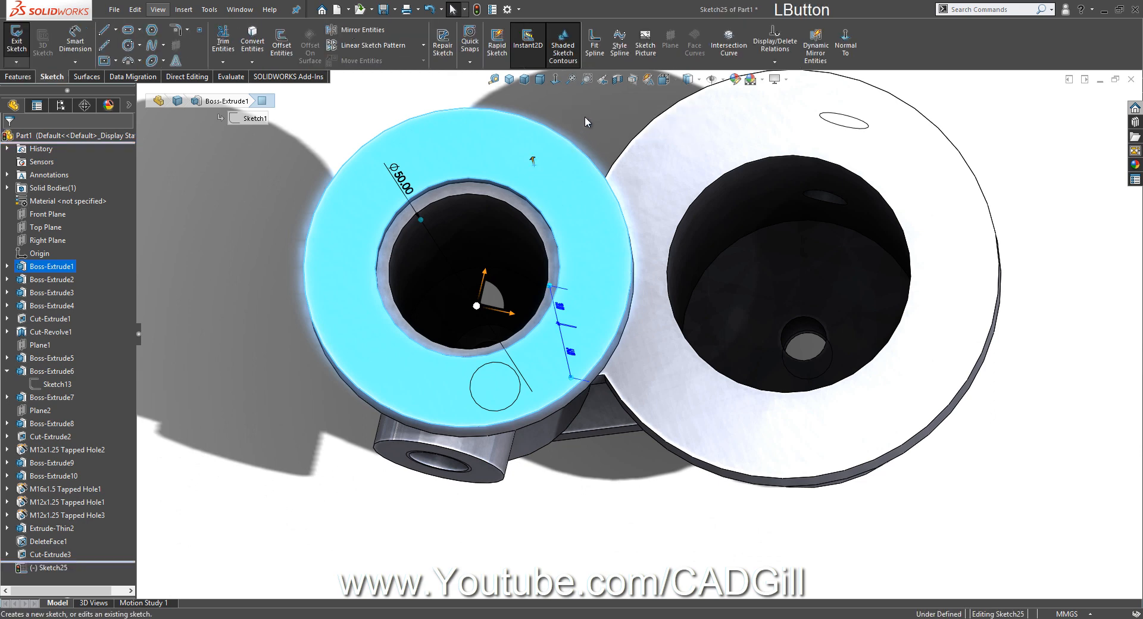
click(556, 79)
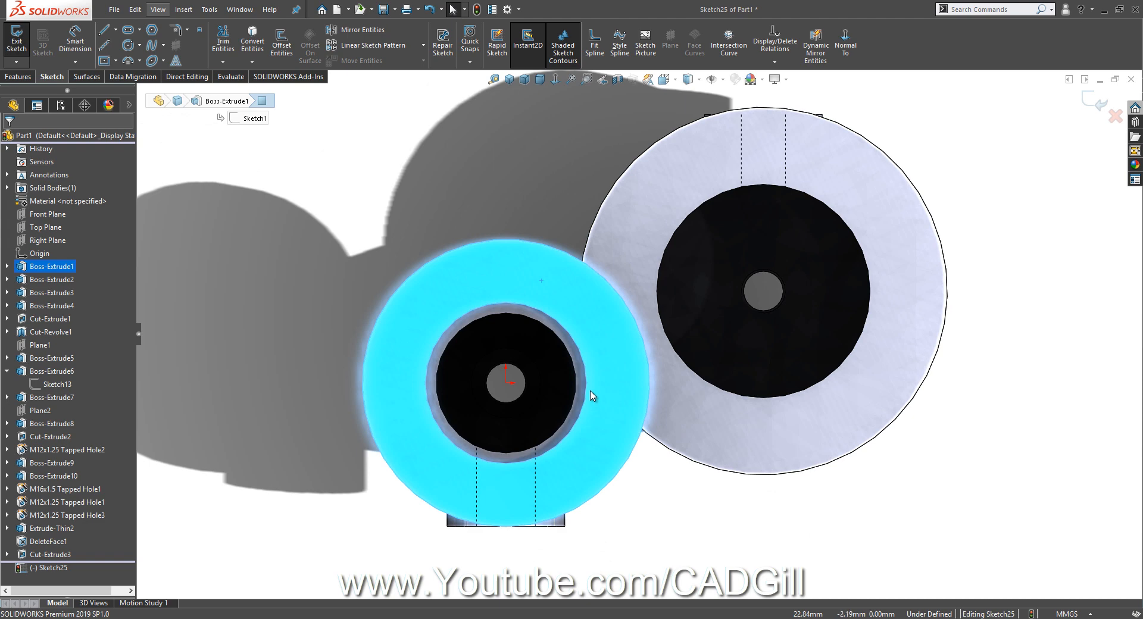
Draw a horizontal centreline about 29.7 mm long from the origin outward across the smaller flange
scroll(591, 396, up, 2)
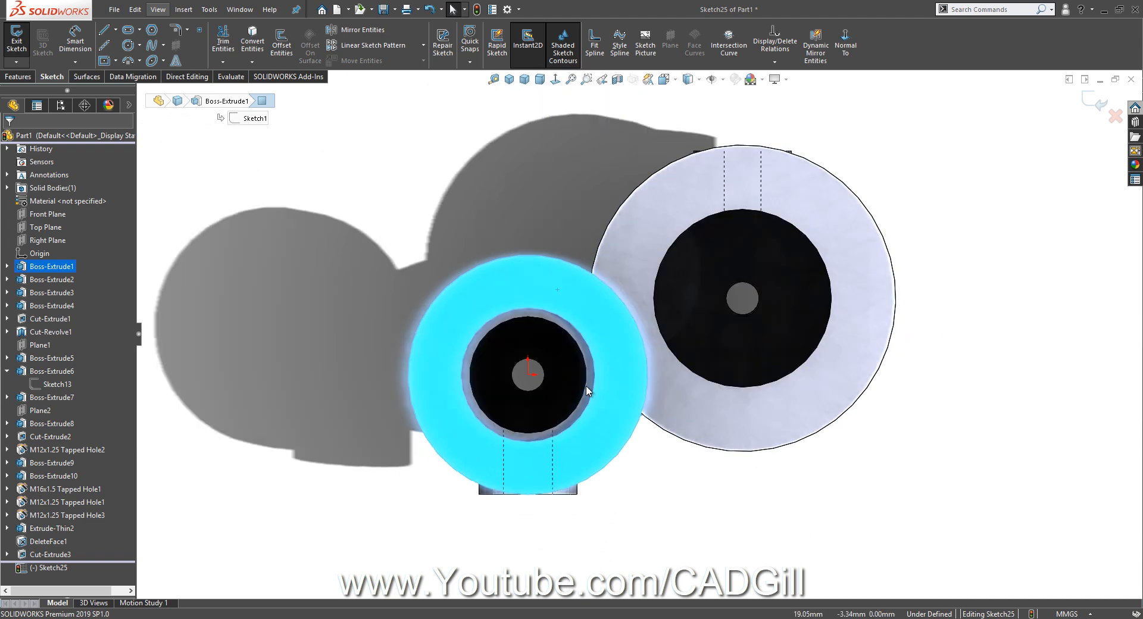
scroll(586, 390, down, 2)
scroll(715, 362, down, 2)
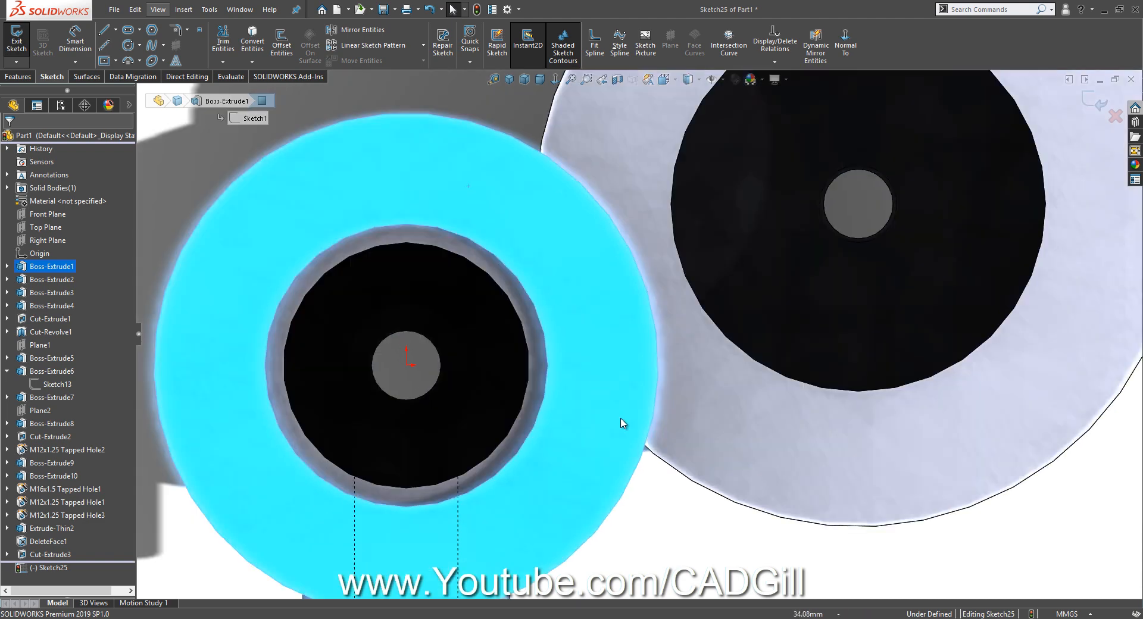
scroll(616, 418, up, 2)
click(104, 45)
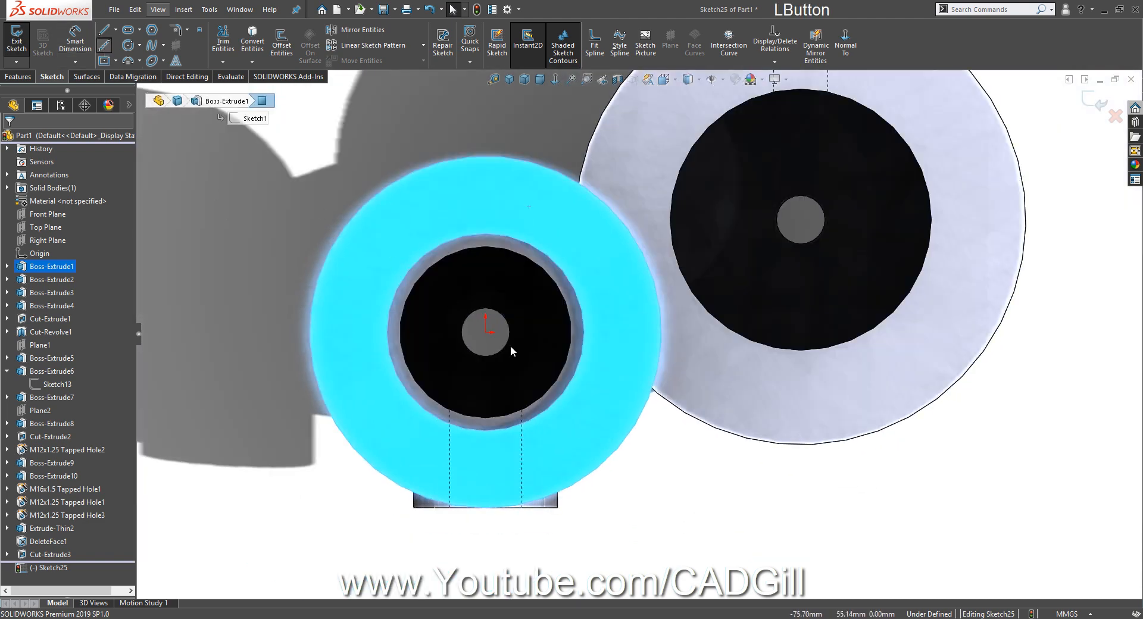
drag(486, 333, 354, 338)
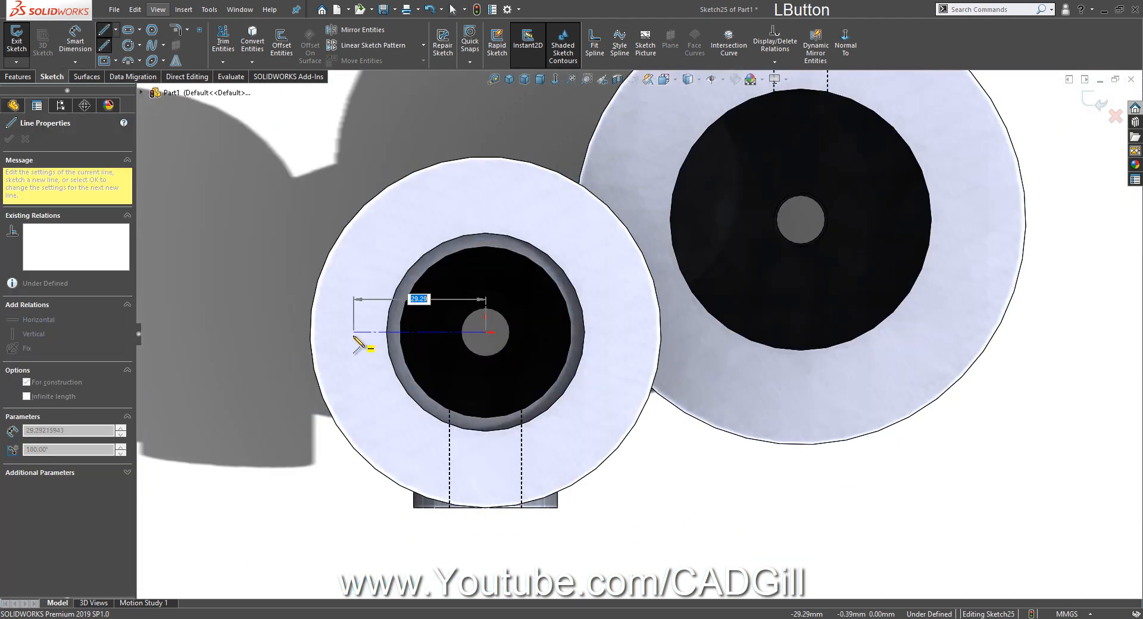
click(351, 337)
right_click(373, 276)
click(390, 287)
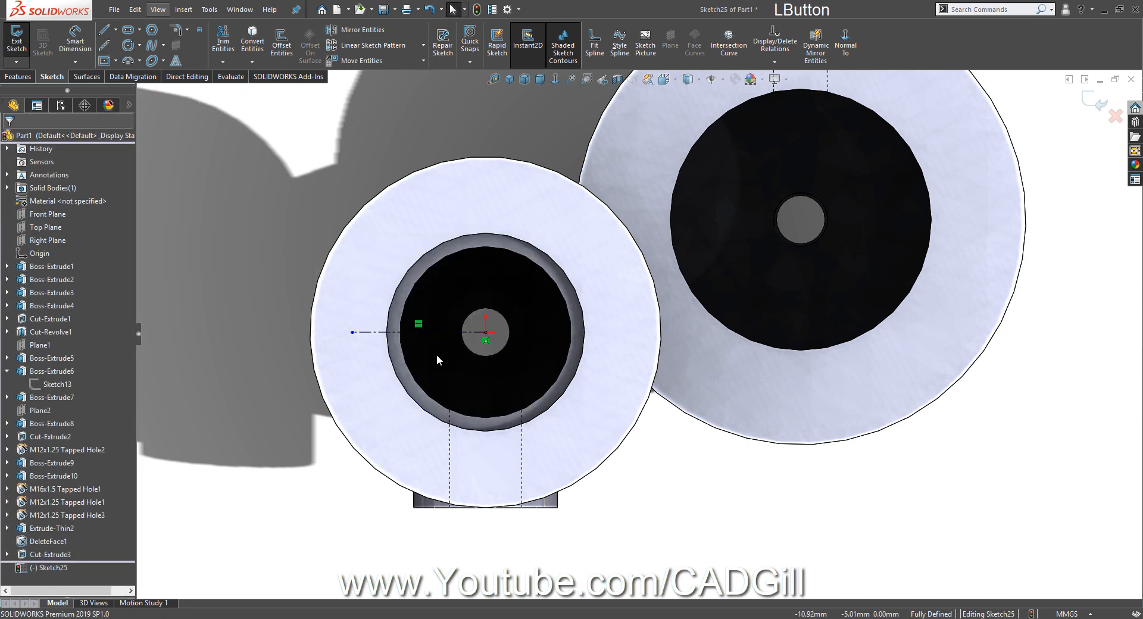
Dimension the smaller flange's centreline to a length of 32 mm
click(70, 30)
scroll(460, 365, up, 3)
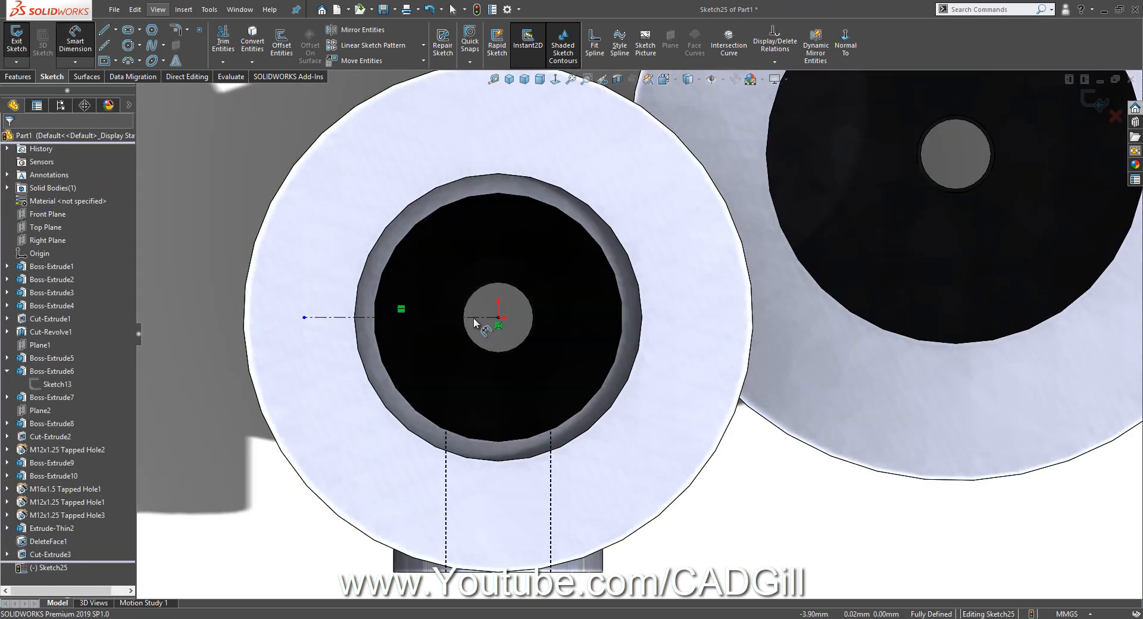
click(473, 316)
click(467, 499)
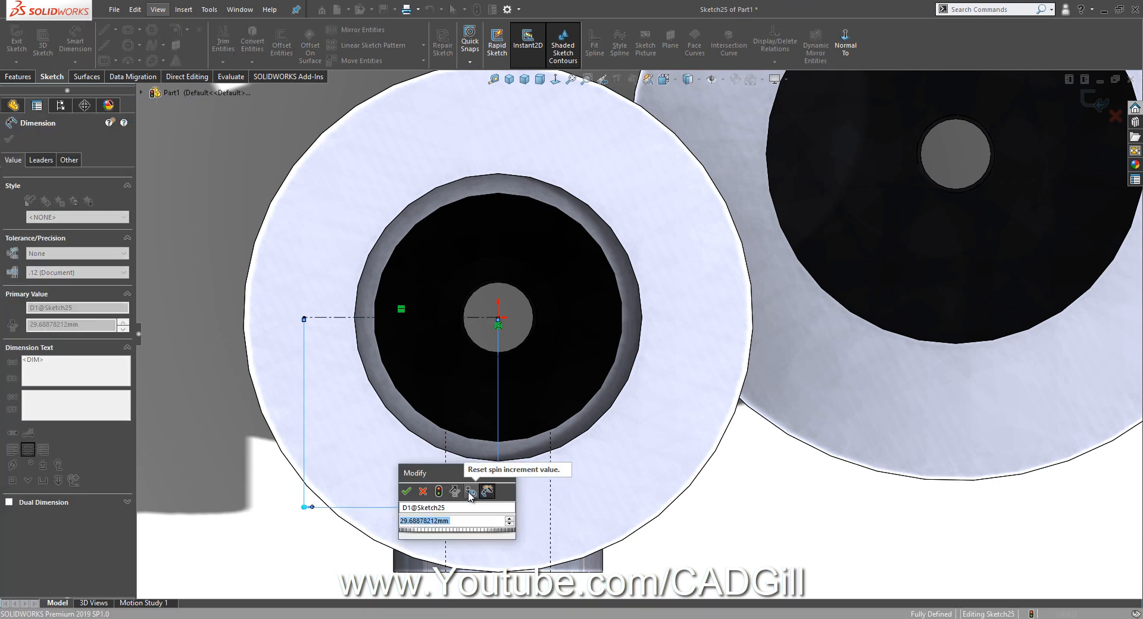
text(32)
key(Return)
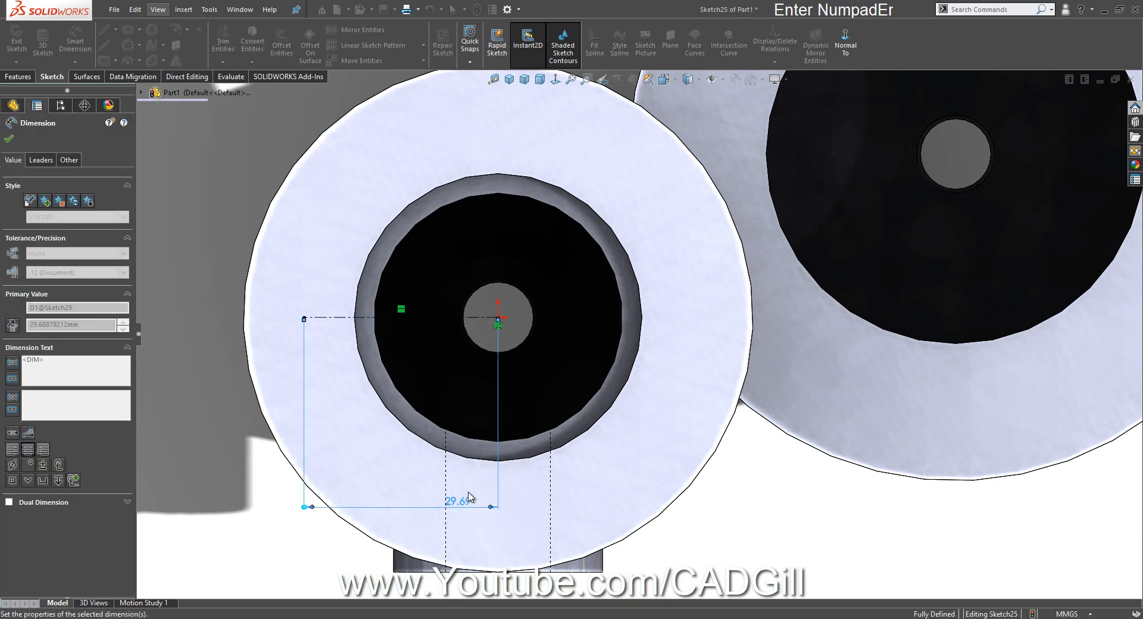
right_click(416, 322)
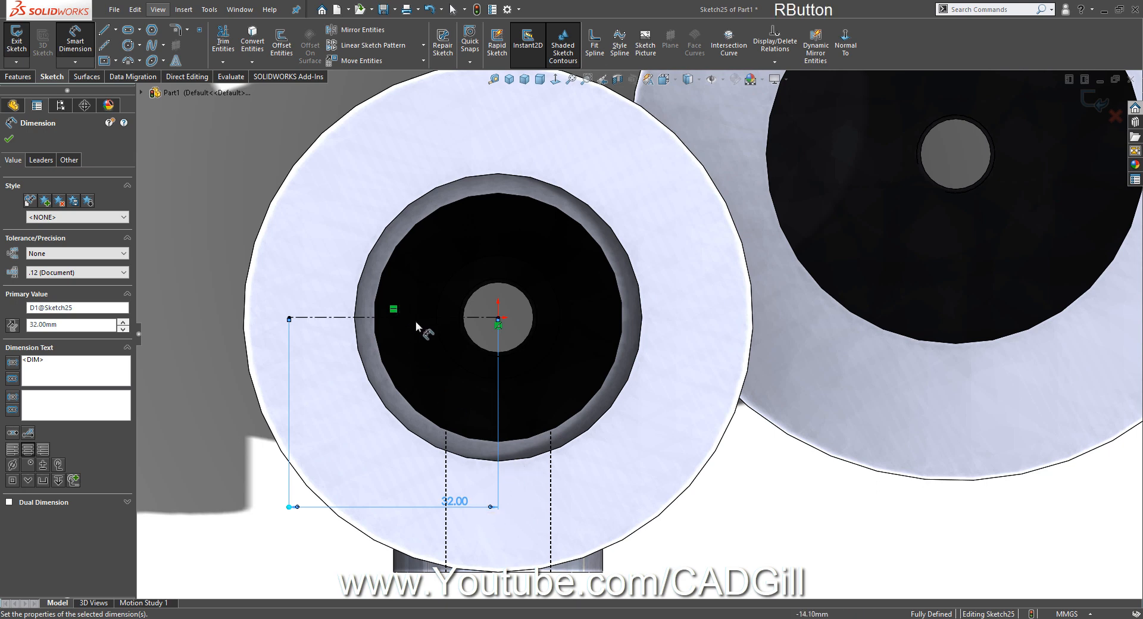
right_click(227, 213)
click(266, 252)
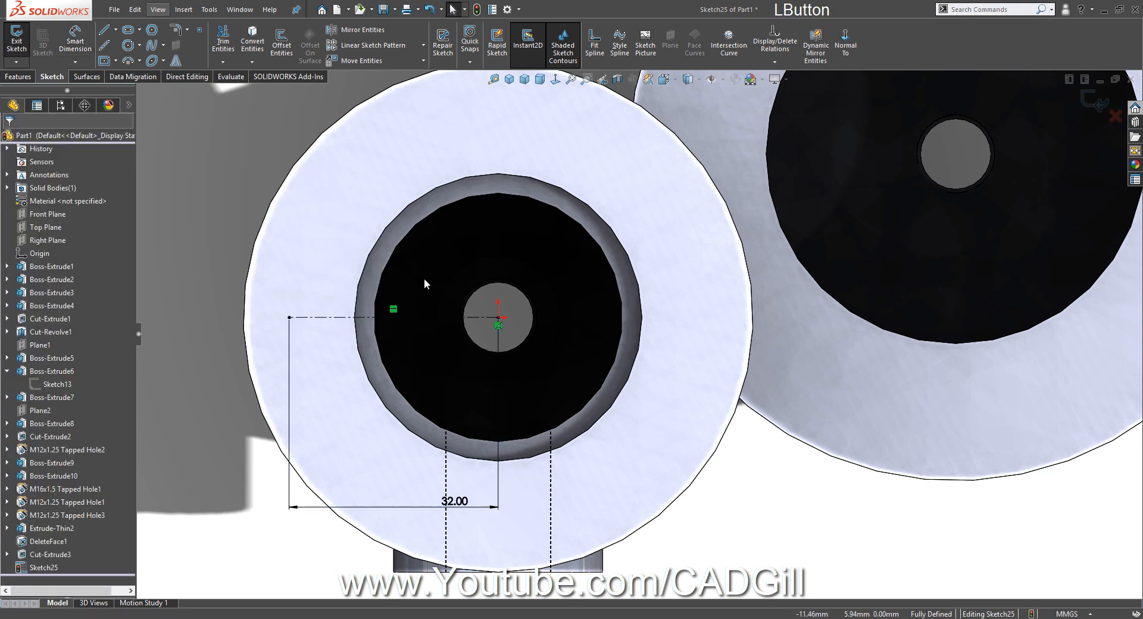
Pattern the 32 mm centreline circularly about the origin with 6 equally spaced instances over 360 degrees
scroll(424, 278, up, 2)
click(525, 322)
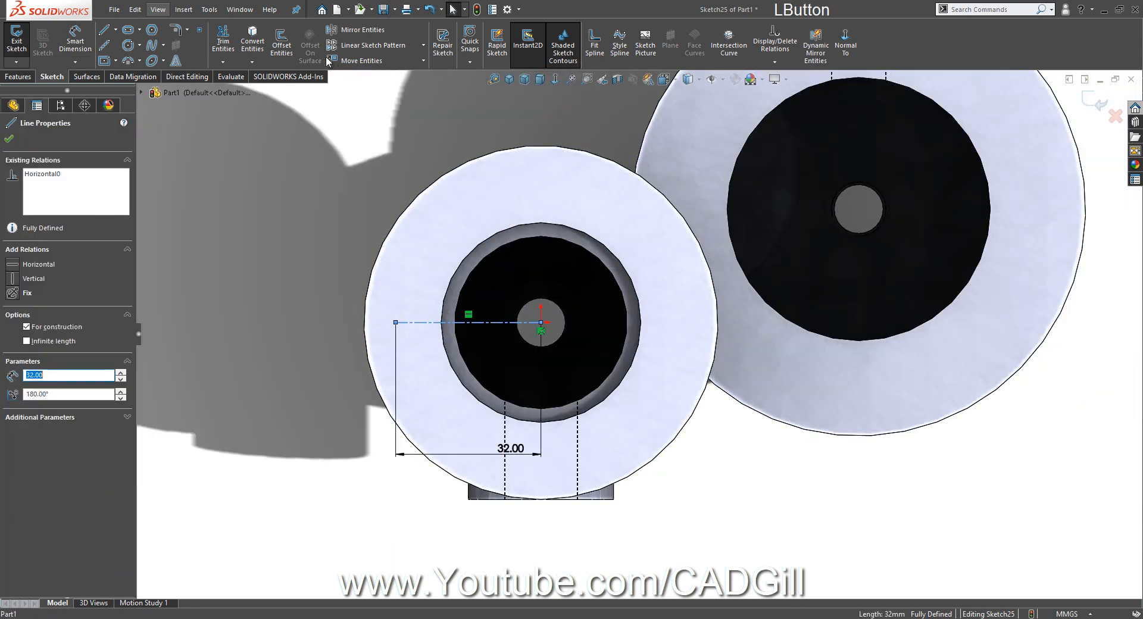
click(423, 46)
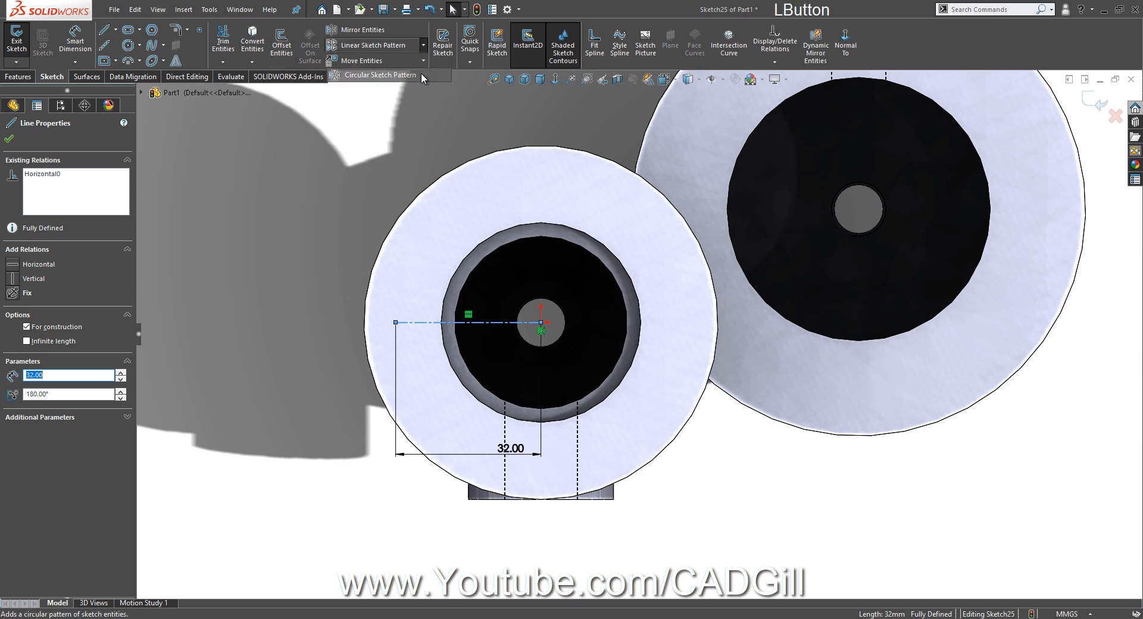
click(420, 72)
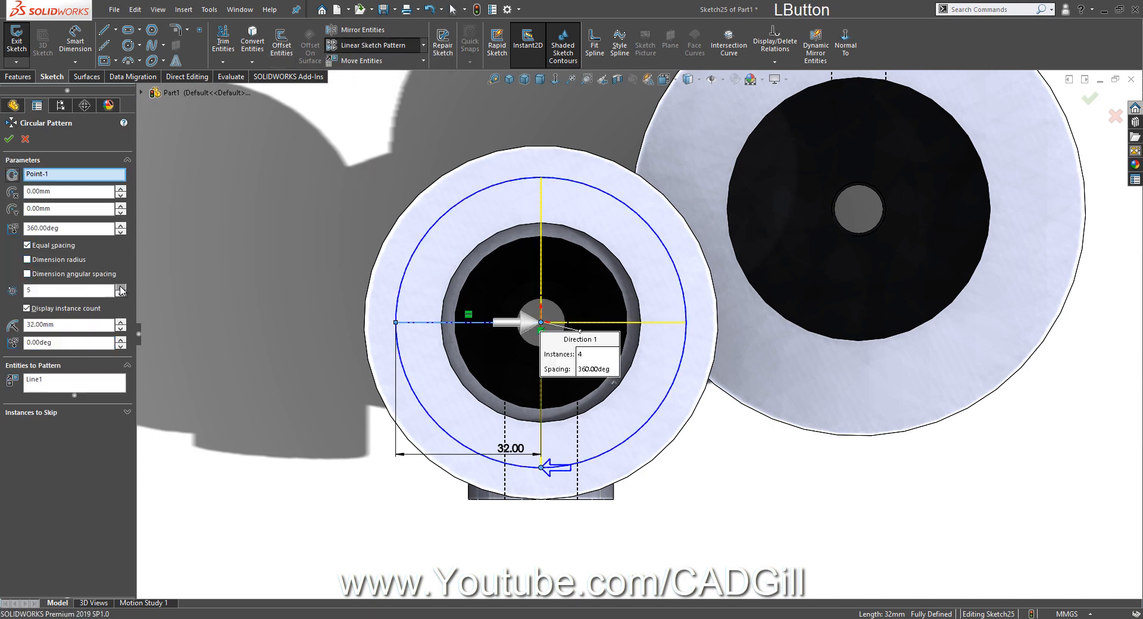
click(121, 287)
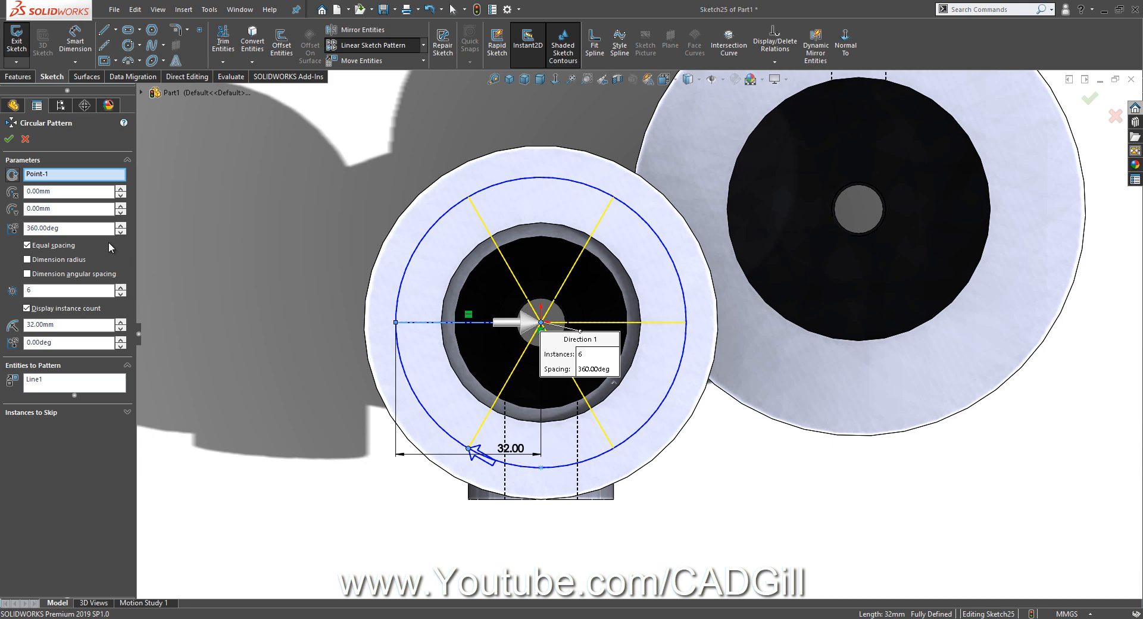
click(9, 139)
Draw a 39 mm horizontal centreline from the centre of the larger cylinder's bore in the same sketch
scroll(929, 238, up, 2)
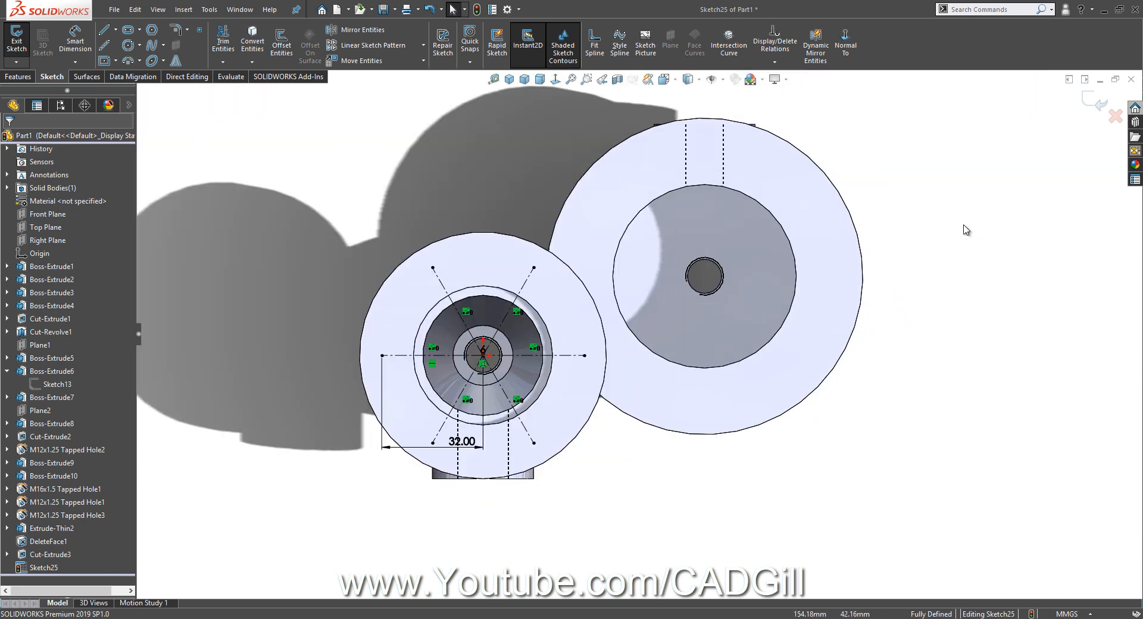
scroll(792, 232, down, 1)
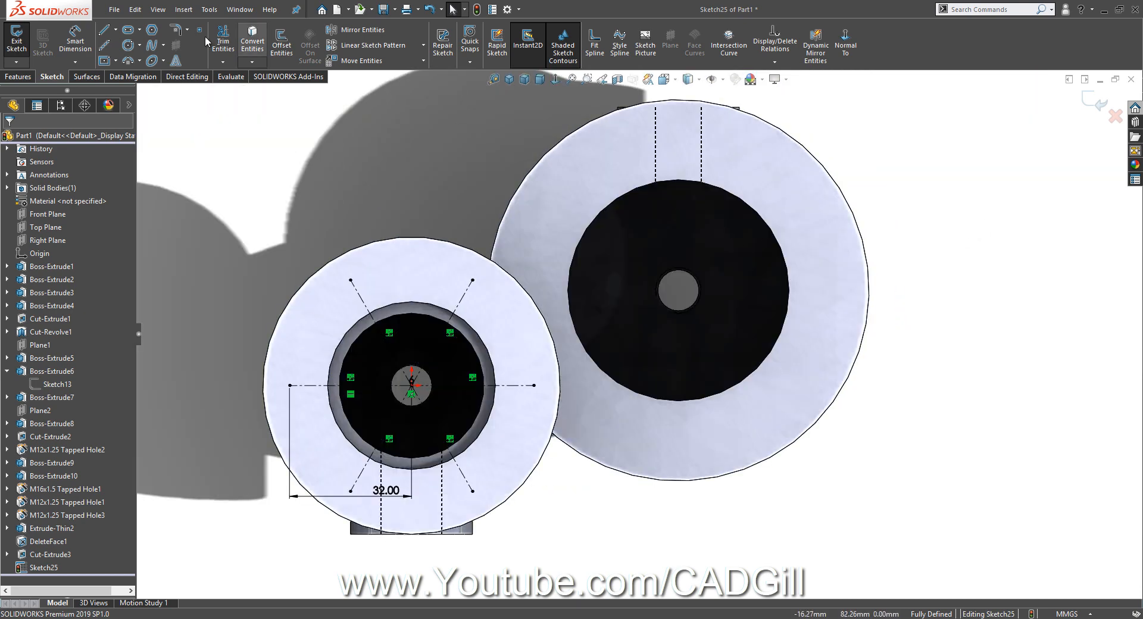
click(107, 53)
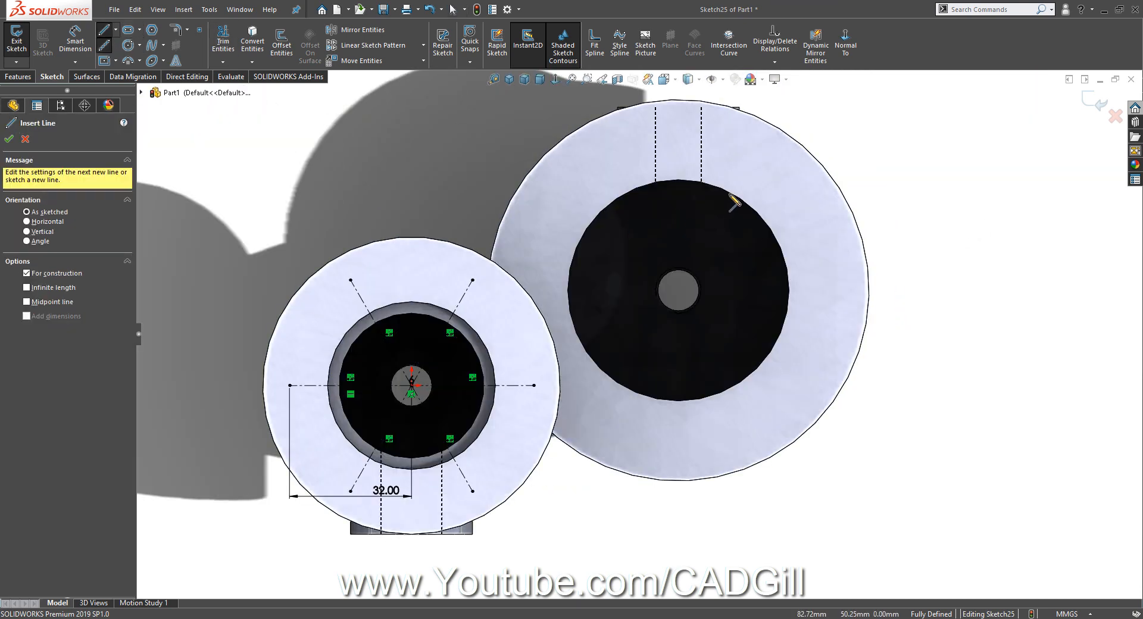
click(680, 291)
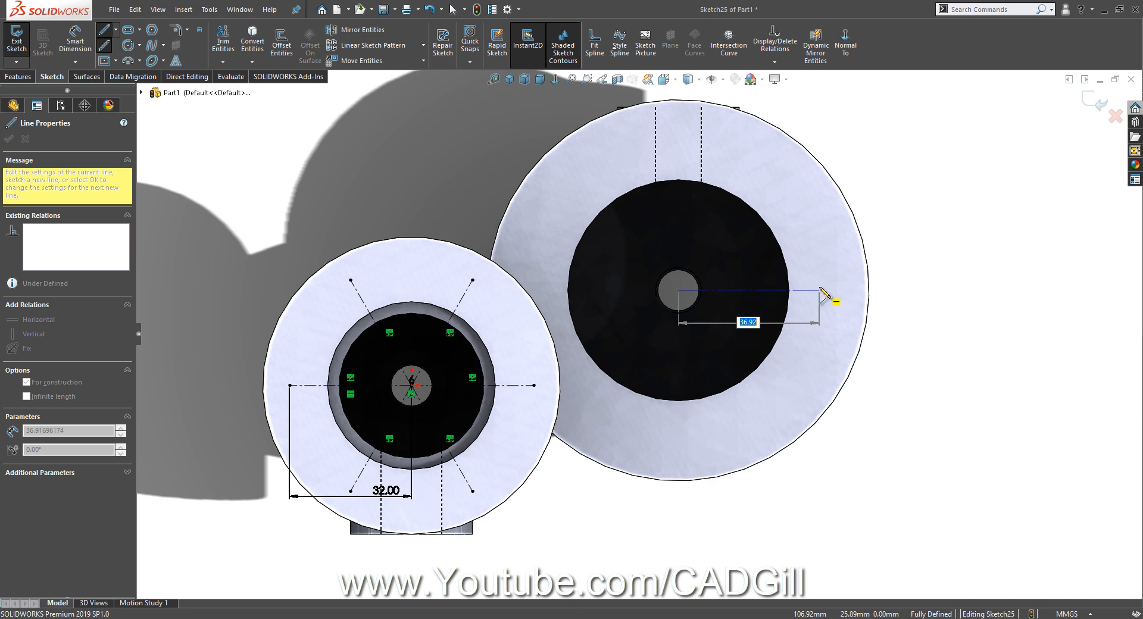
text(39)
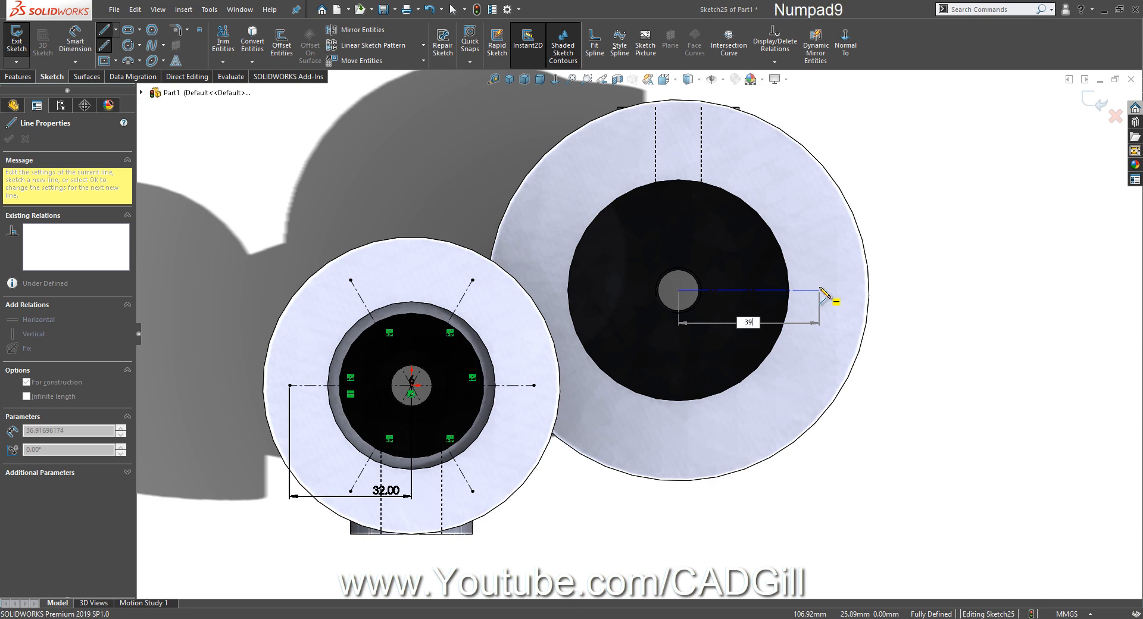
key(Return)
right_click(862, 233)
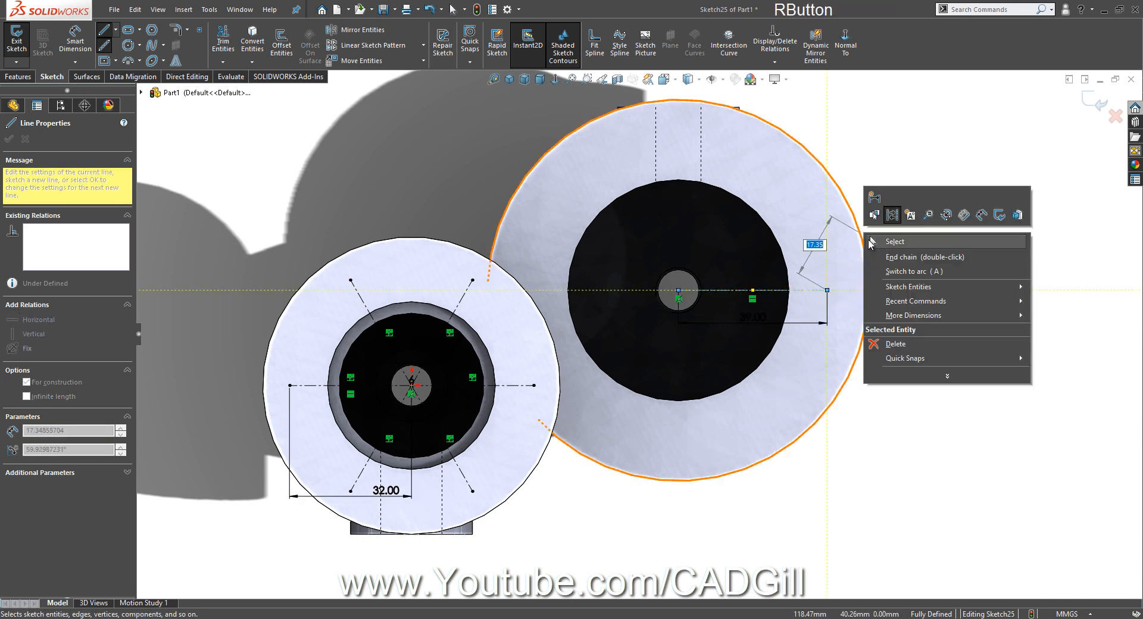
click(871, 242)
Try to pattern the 39 mm centreline circularly about its endpoint at the larger bore's centre with 4 instances
click(813, 291)
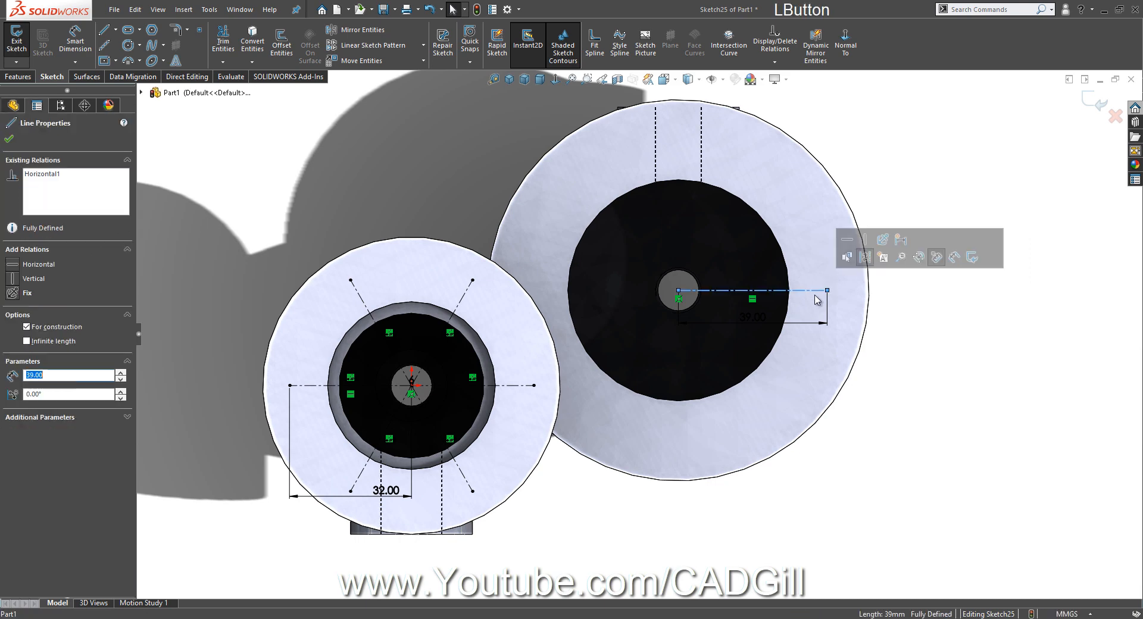
click(423, 46)
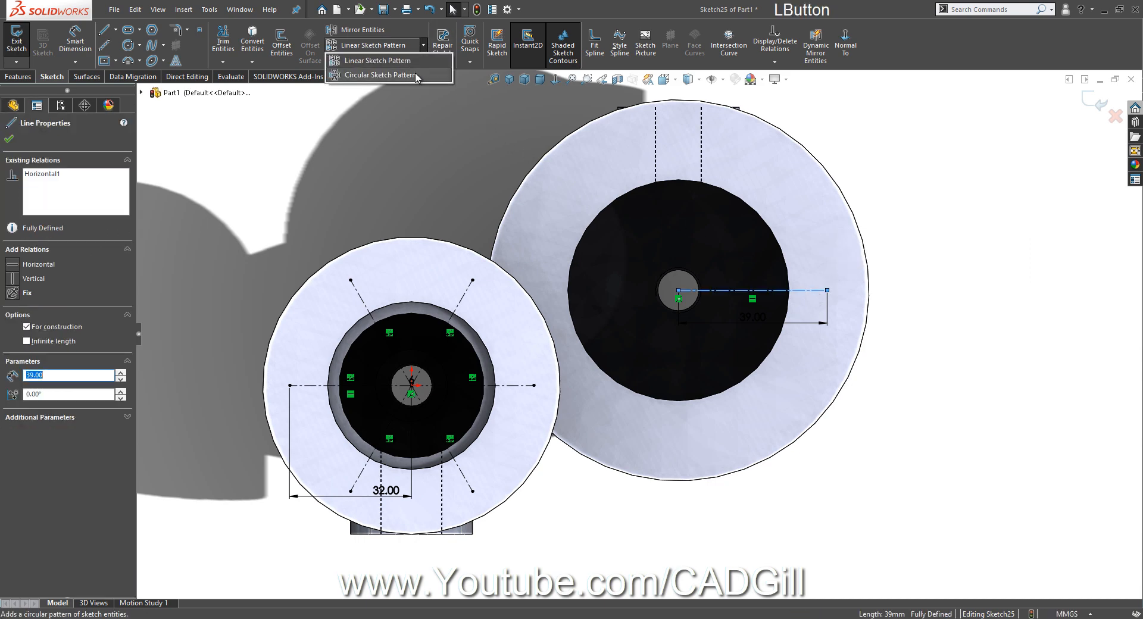
click(360, 76)
middle_drag(561, 209, 612, 209)
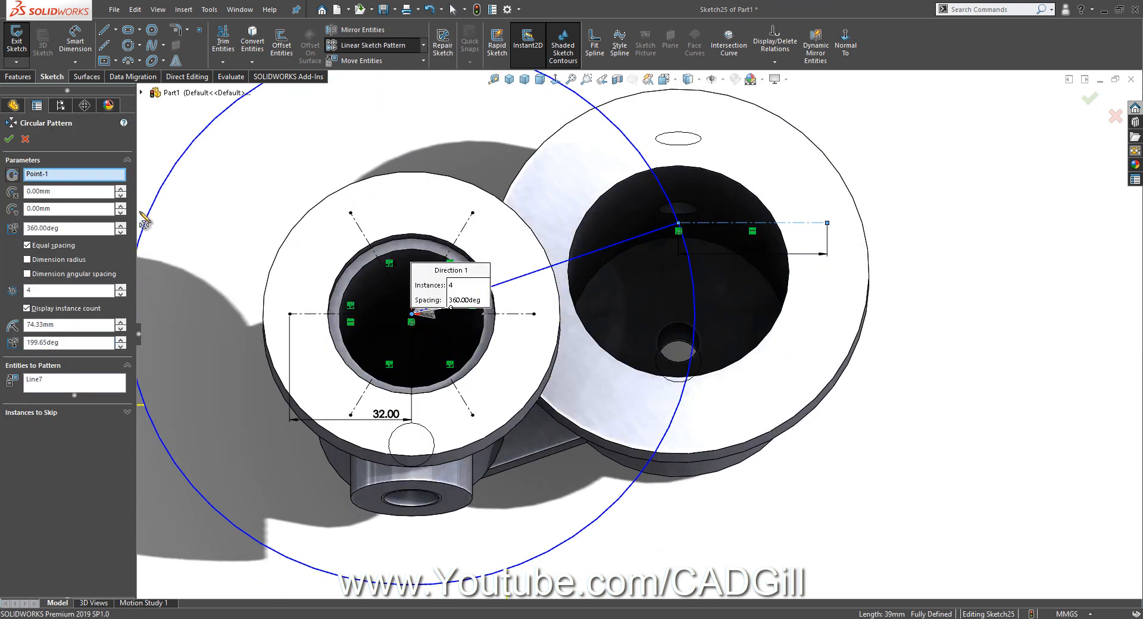
right_click(67, 178)
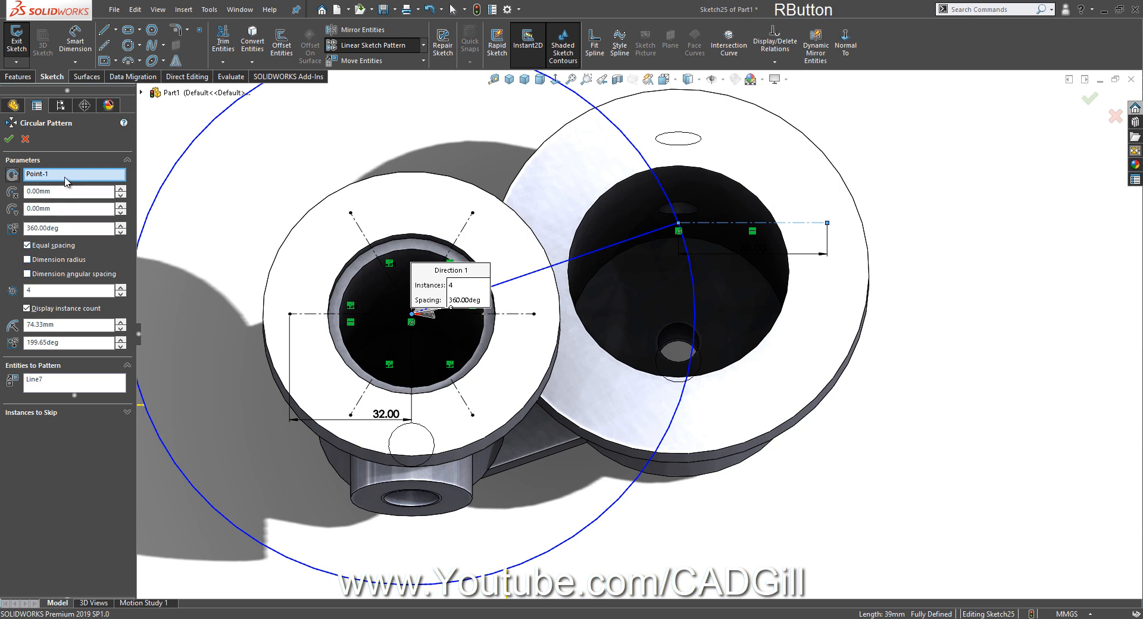
click(76, 175)
right_click(76, 176)
click(89, 180)
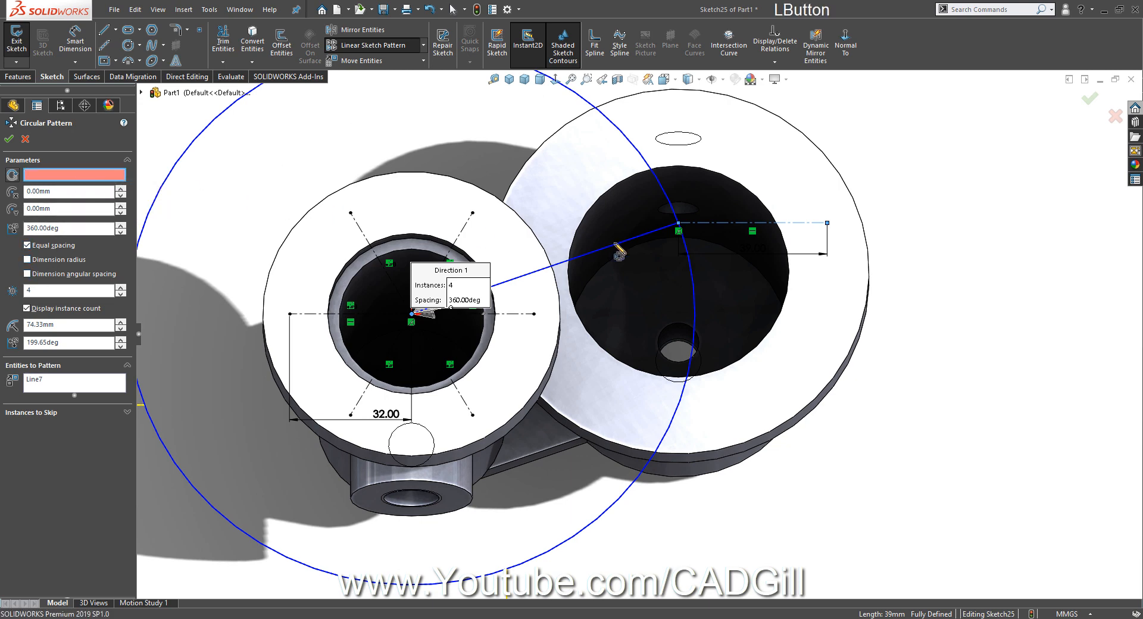
click(680, 227)
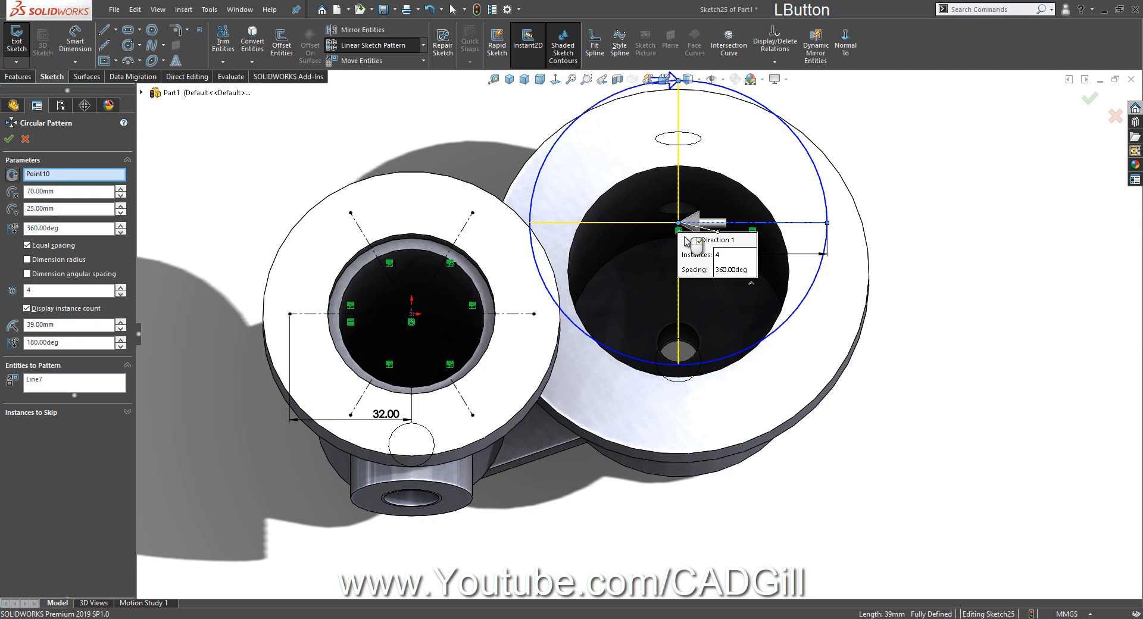
mouse_move(694, 230)
middle_down()
mouse_move(665, 272)
mouse_move(648, 192)
mouse_move(673, 237)
middle_up()
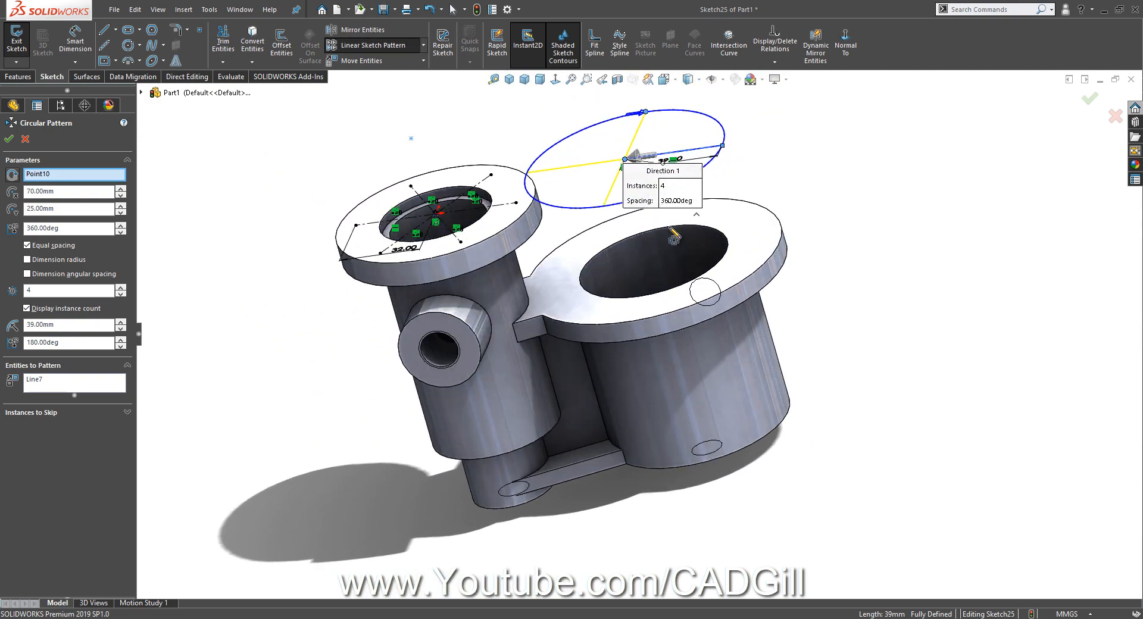
click(25, 139)
middle_drag(748, 186, 768, 172)
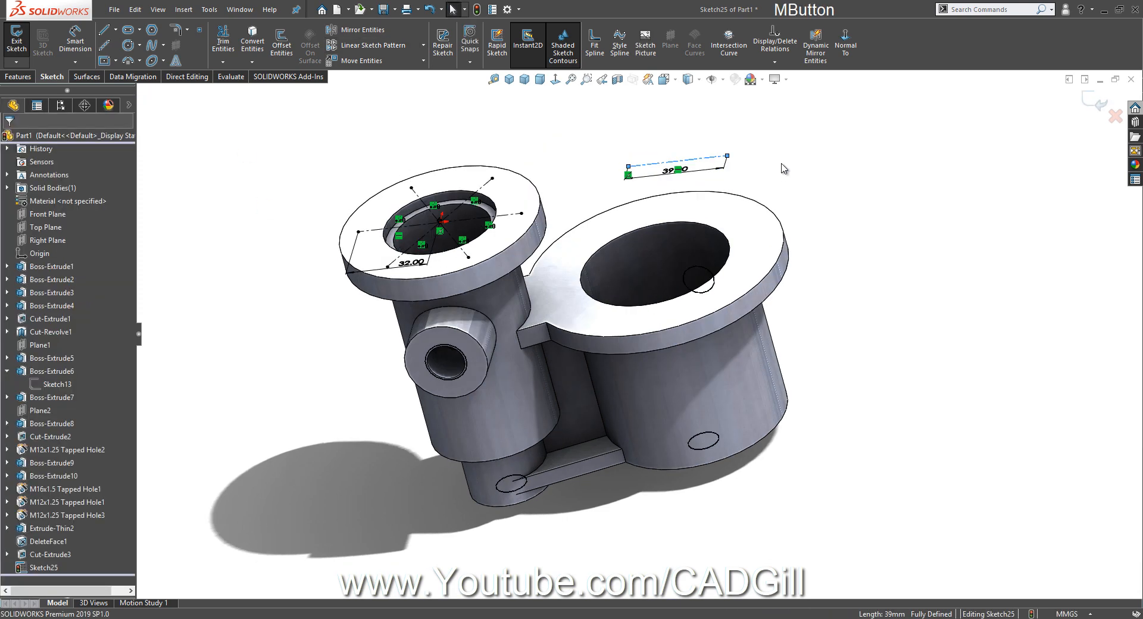
Delete the 39 mm centreline and its dimension from the sketch
click(777, 171)
drag(777, 138, 655, 226)
key(Delete)
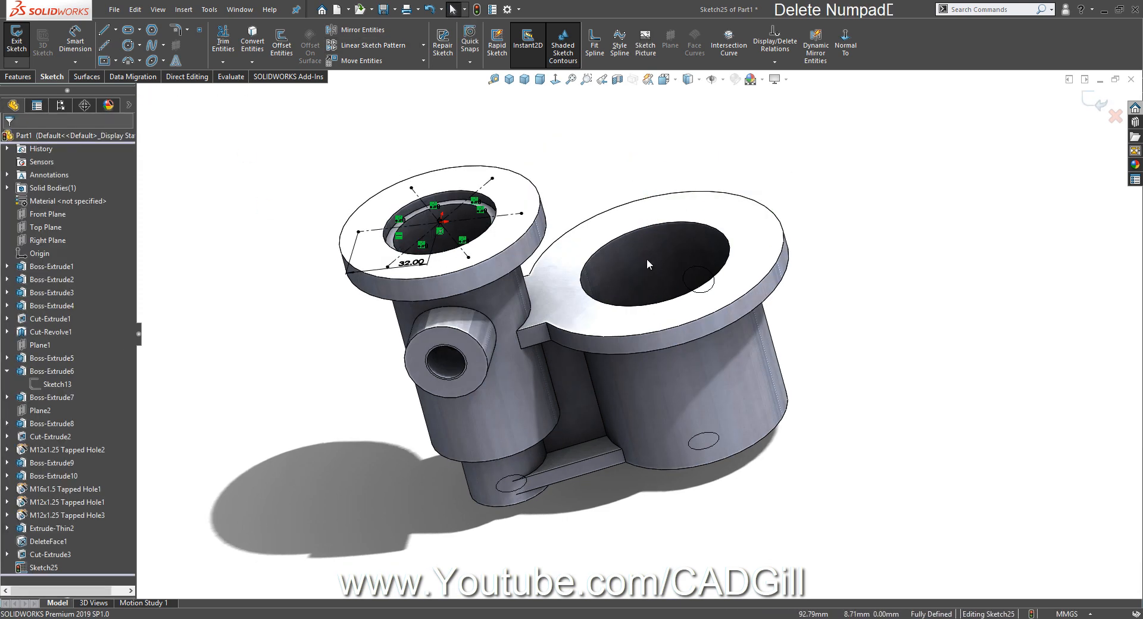
Close the smaller flange's sketch and start a new sketch on the larger flange's top face, viewed normal to it
click(1095, 102)
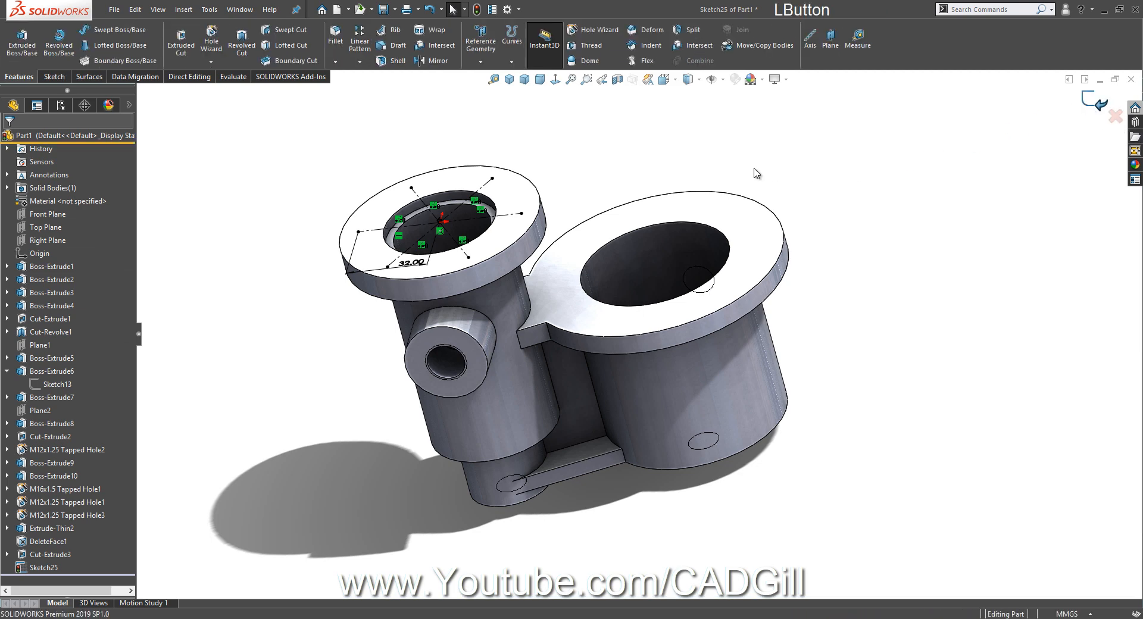
middle_drag(755, 174, 753, 219)
click(700, 208)
click(744, 168)
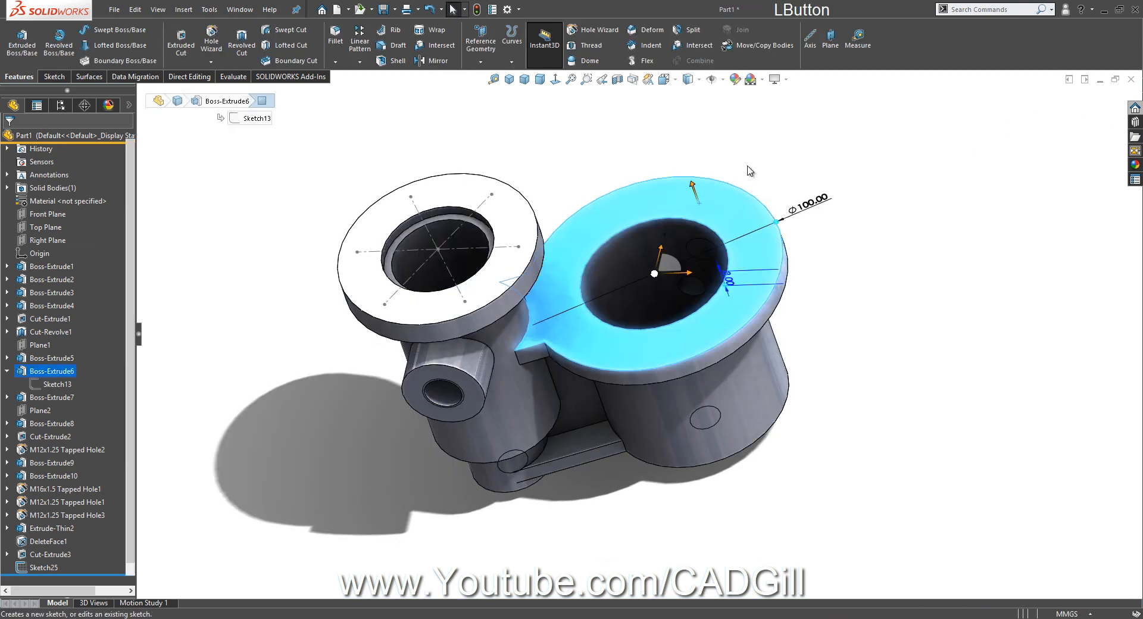
click(555, 79)
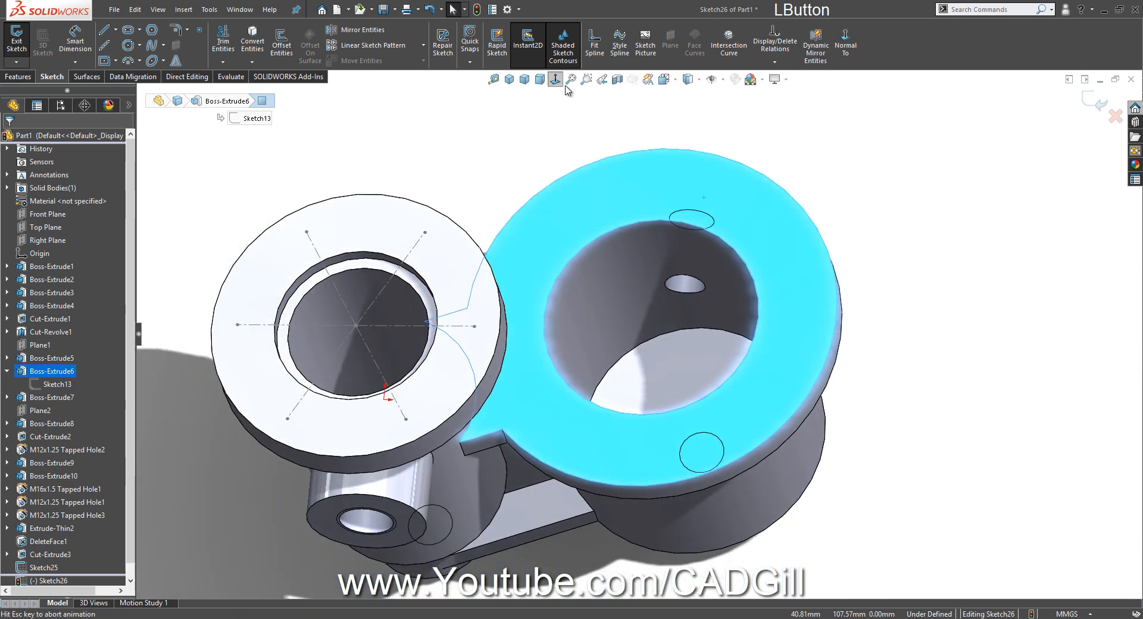
Draw a 39 mm horizontal centreline outward from the centre of the larger cylinder's bore
click(104, 44)
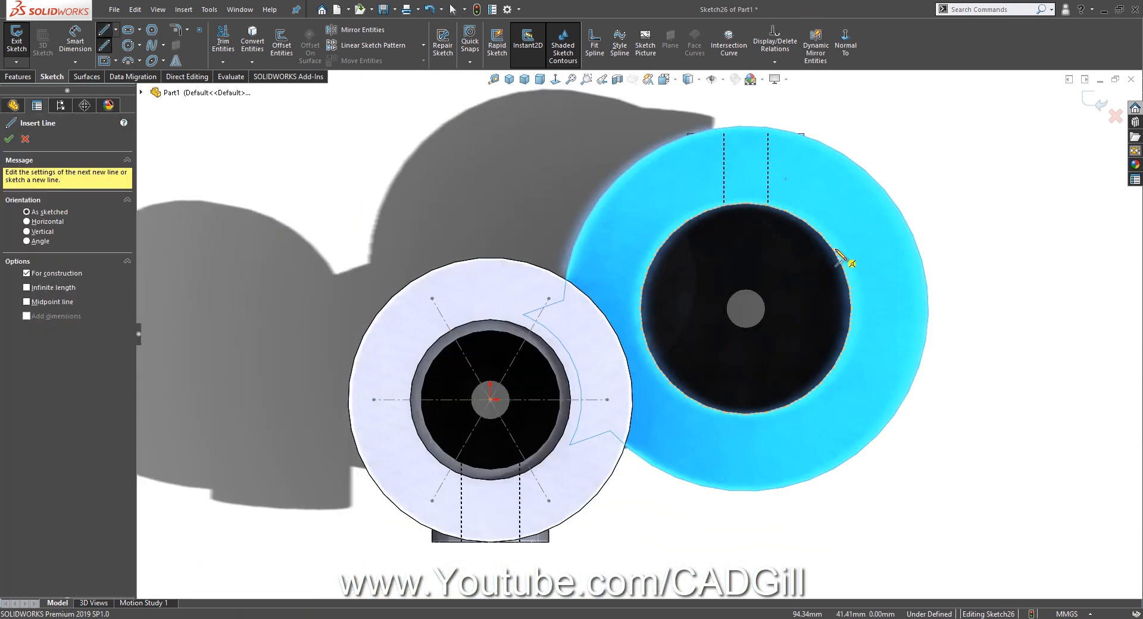
click(746, 308)
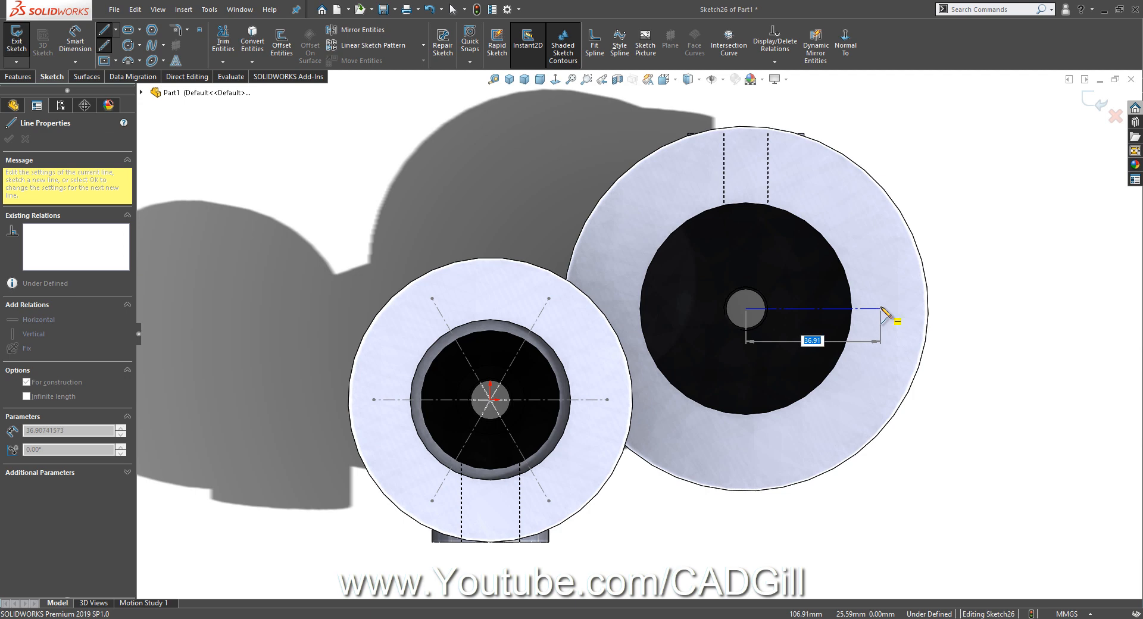
text(399)
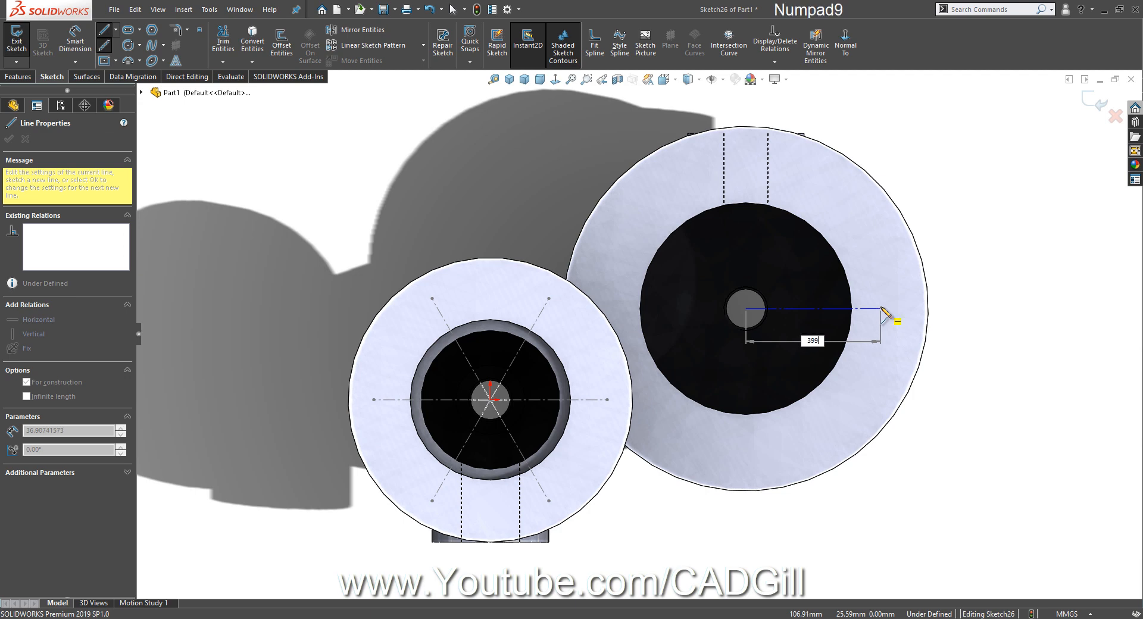
key(Return)
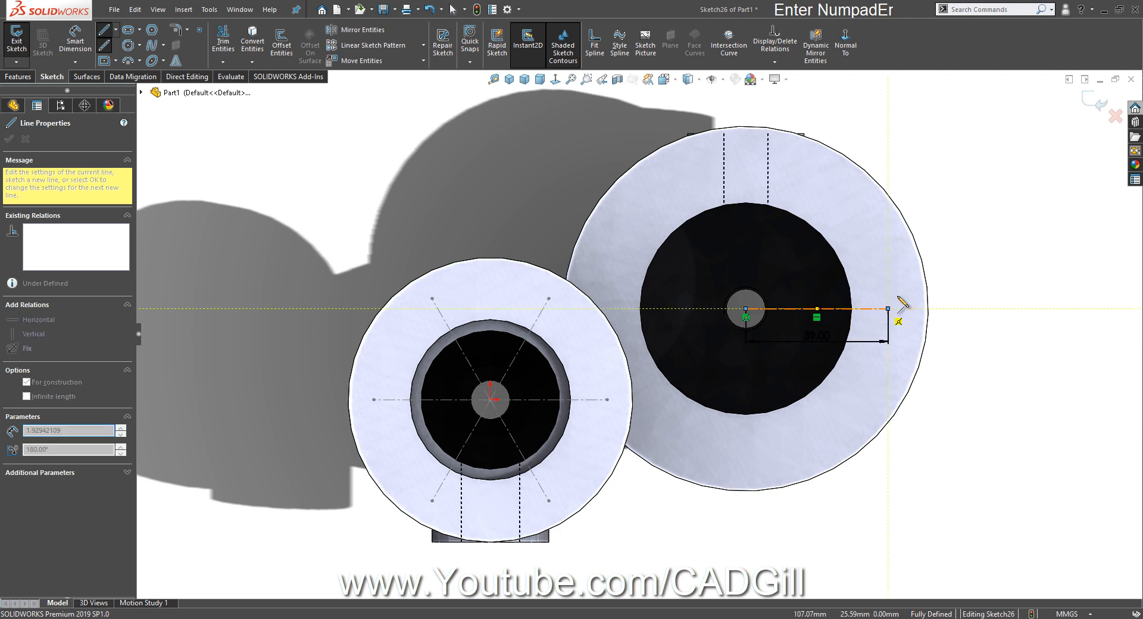
right_click(936, 246)
click(943, 250)
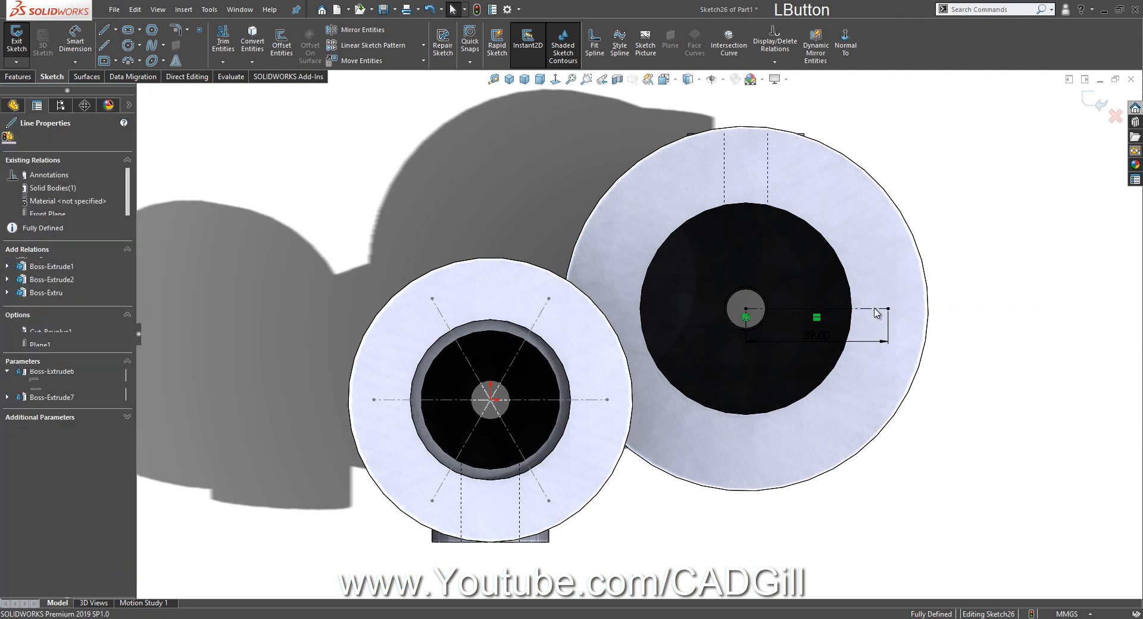
Pattern the 39 mm centreline circularly about its endpoint at the larger bore's centre with 6 equally spaced instances over 360 degrees, and close the sketch
click(424, 45)
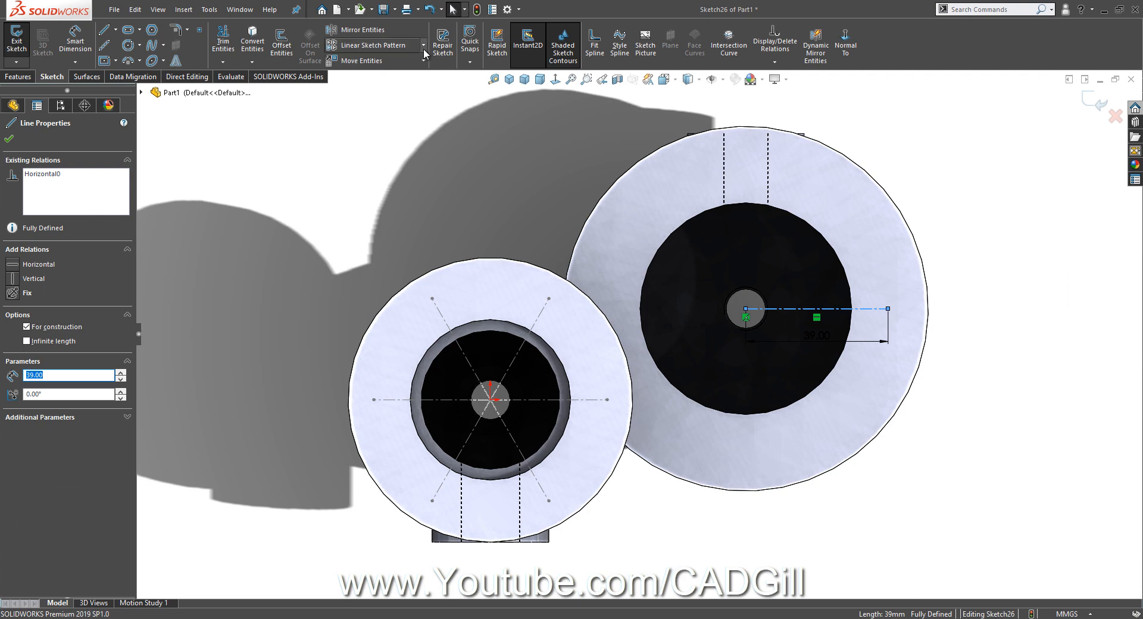
click(418, 76)
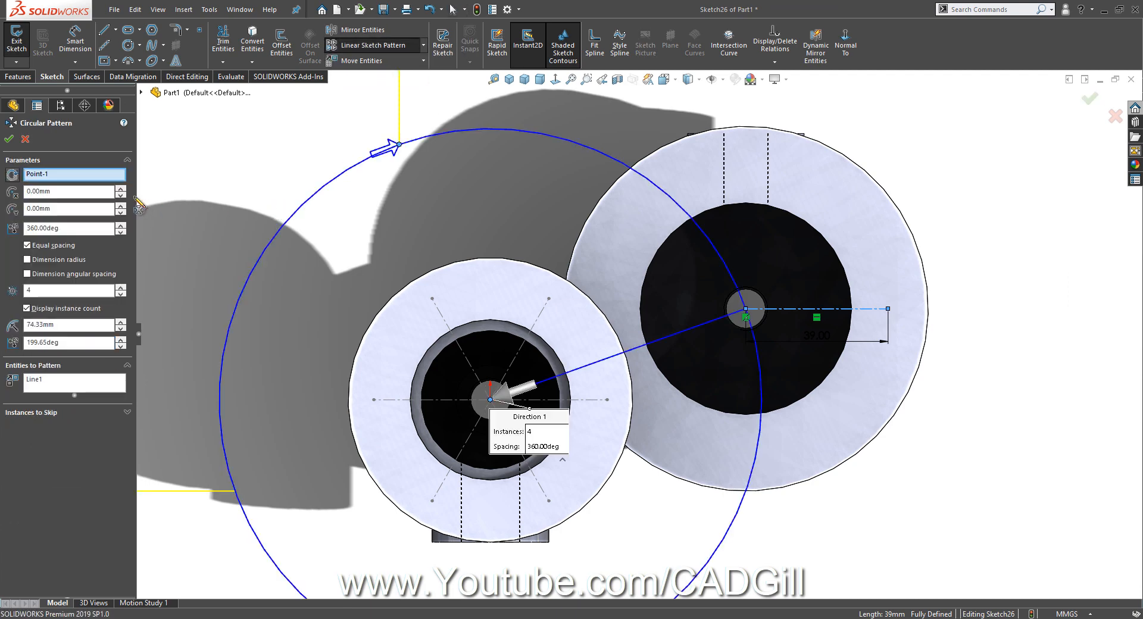
right_click(98, 182)
click(148, 184)
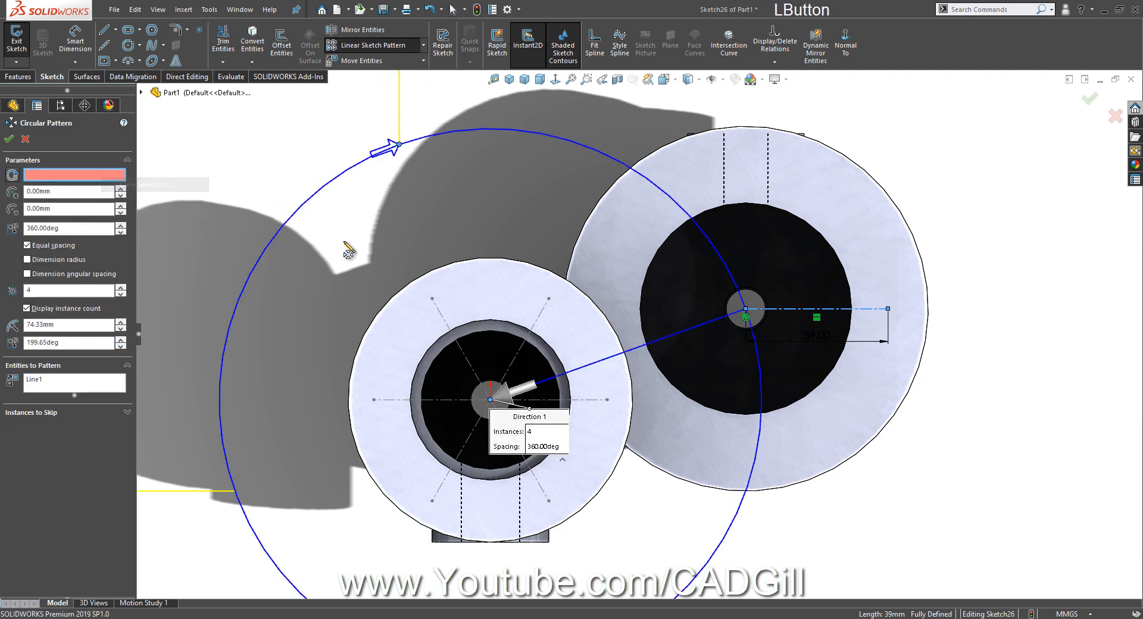
click(748, 315)
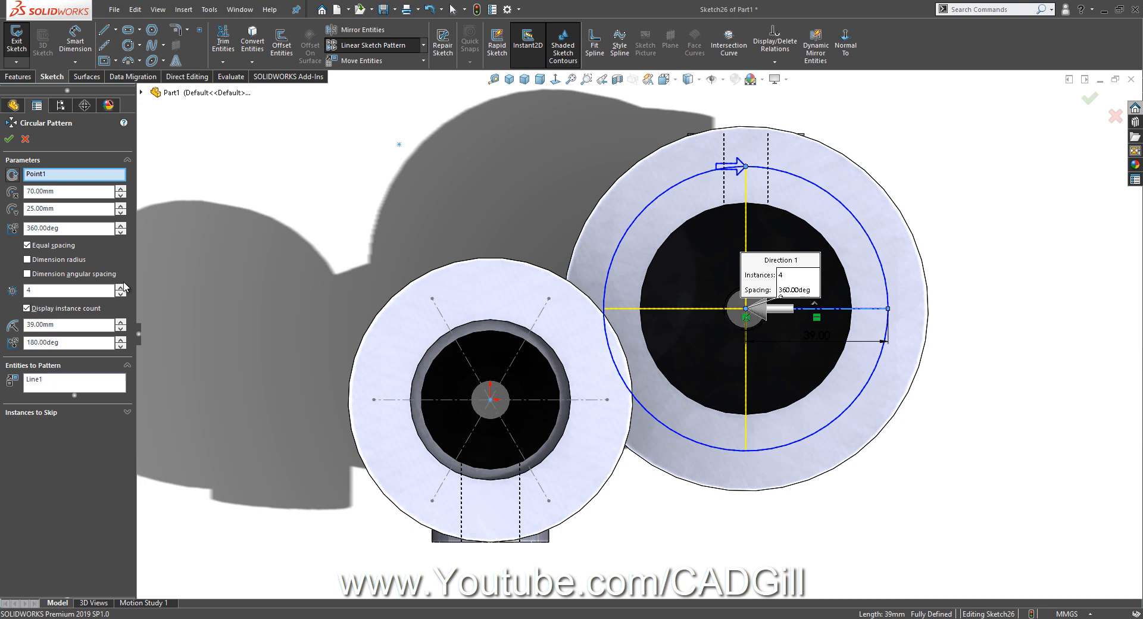
click(121, 287)
click(121, 286)
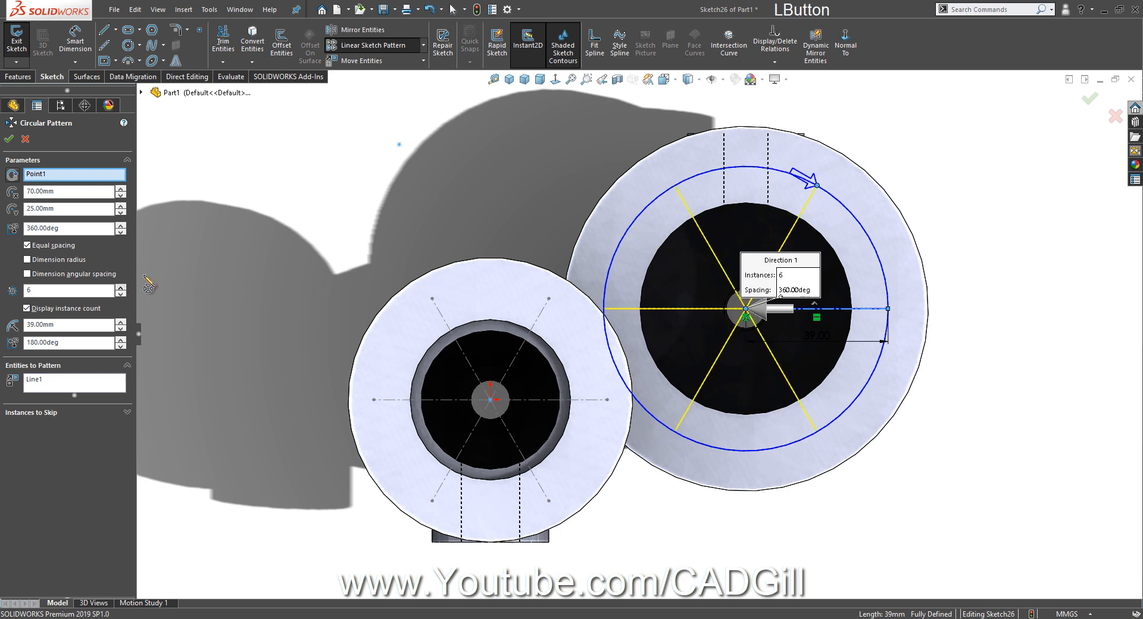
click(10, 139)
middle_drag(1069, 377, 868, 183)
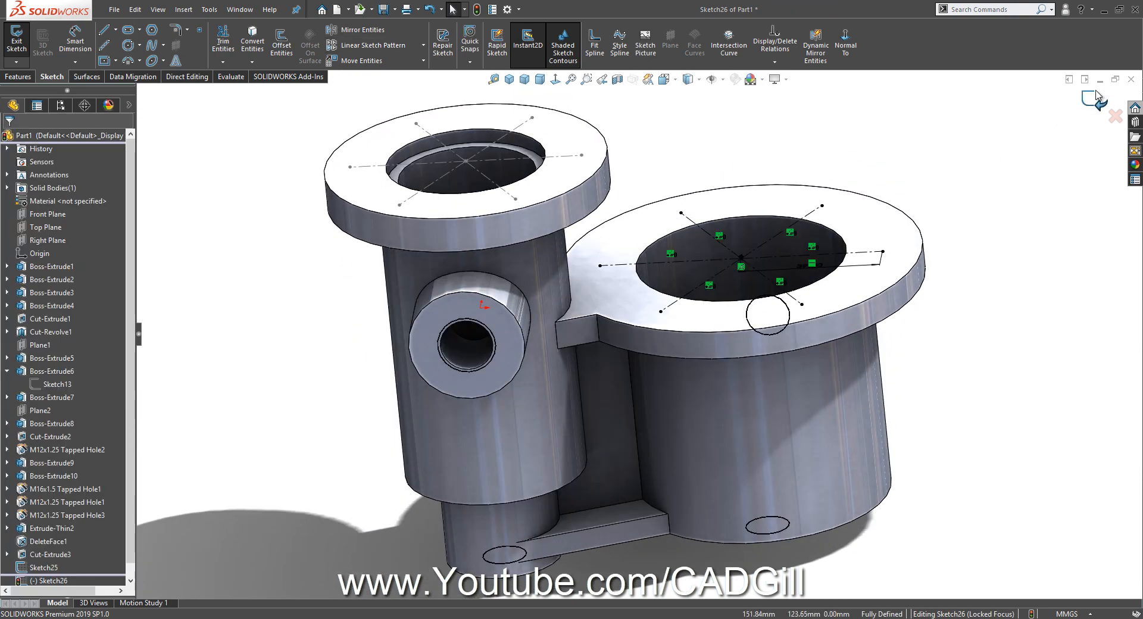
click(1088, 111)
middle_drag(939, 301, 893, 318)
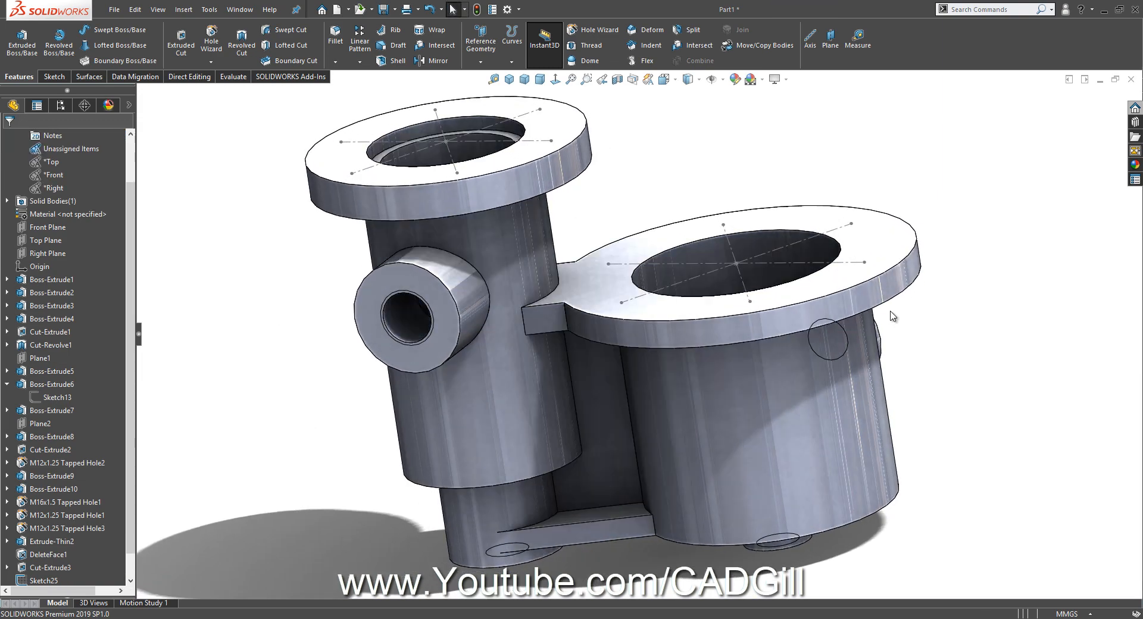
Set up an ISO tapped hole of size M8x1.0 with the Hole Wizard, ready for positioning
click(585, 28)
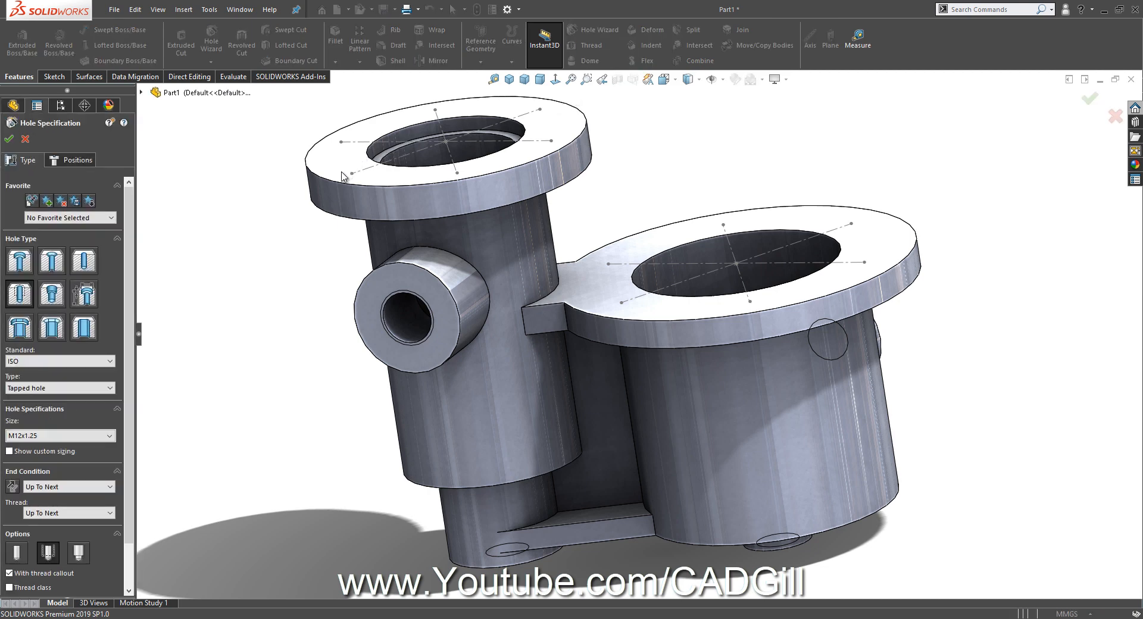
click(63, 436)
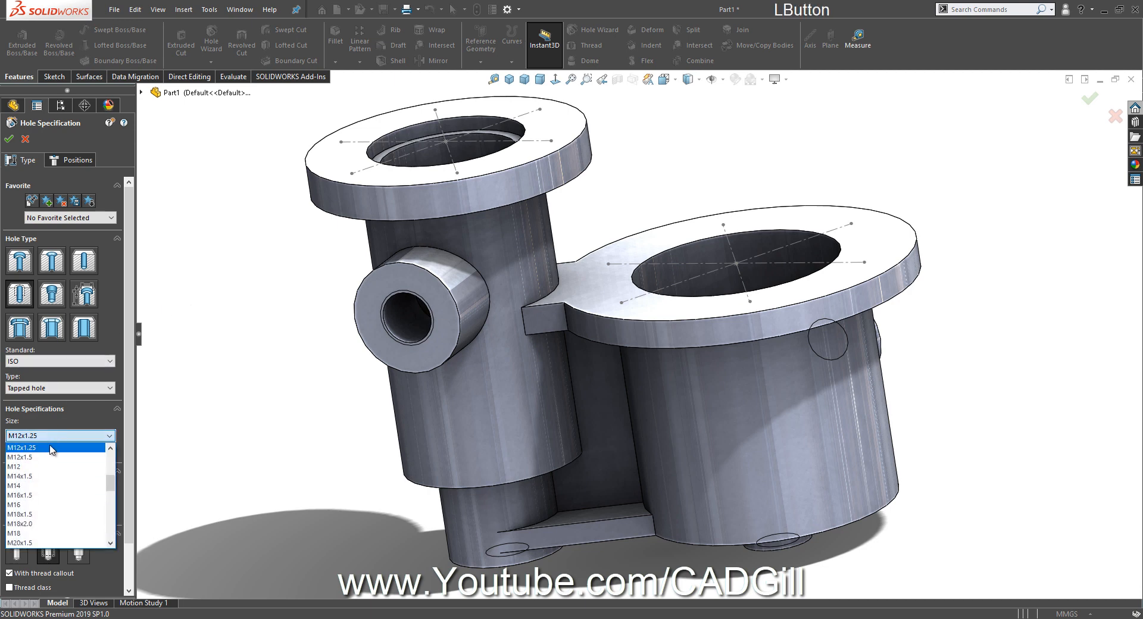
click(66, 456)
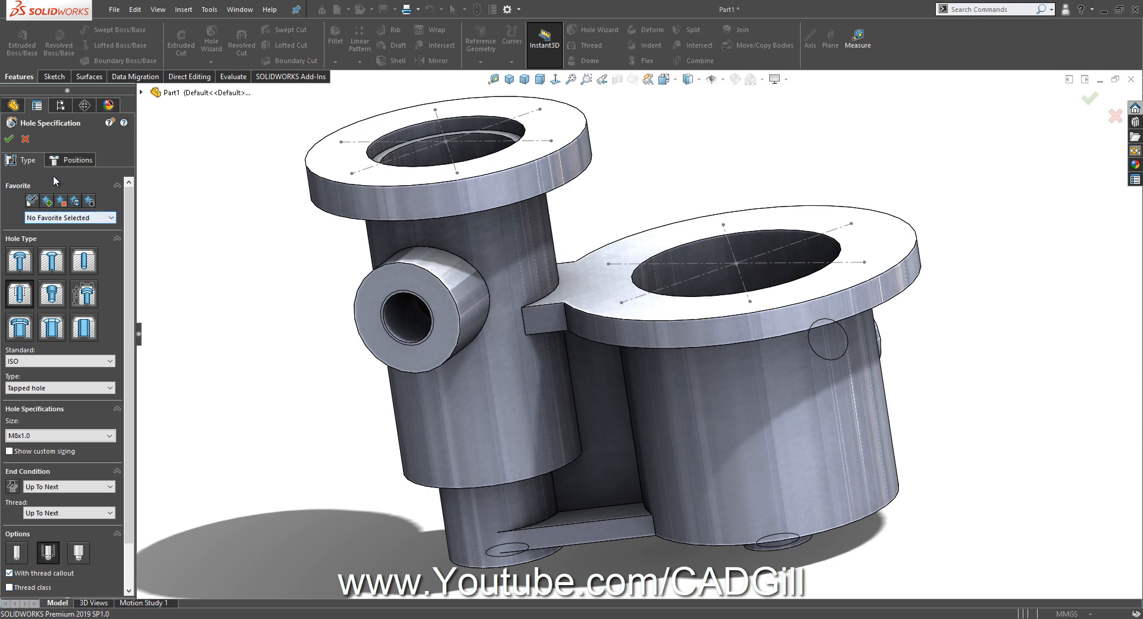
click(66, 166)
mouse_move(185, 197)
middle_down()
mouse_move(192, 243)
mouse_move(345, 178)
middle_up()
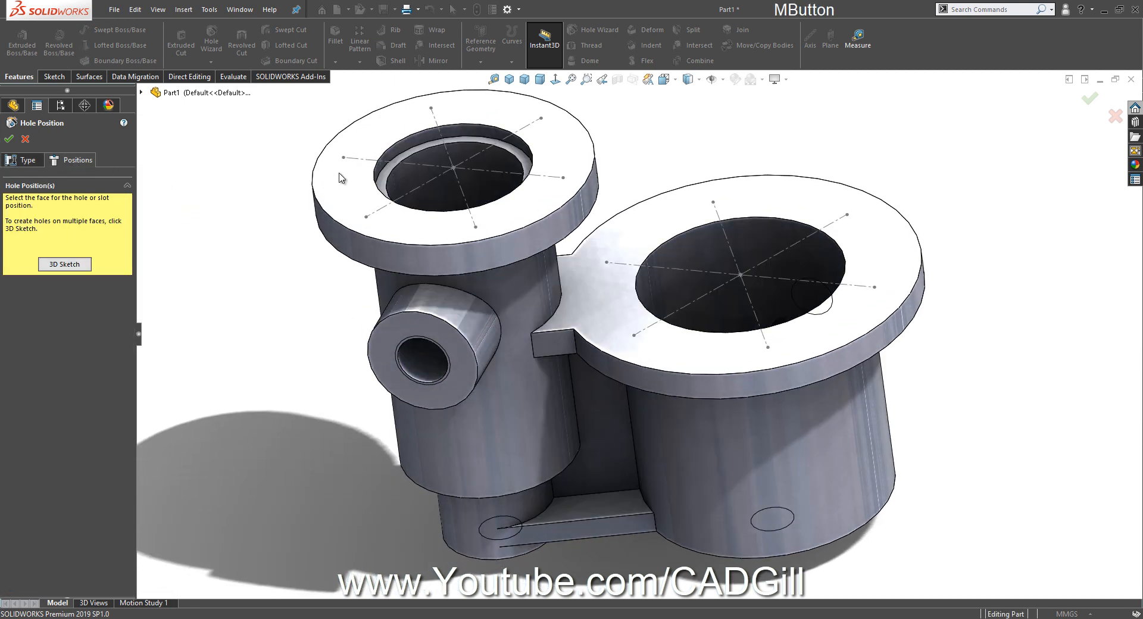
Place the M8x1.0 tapped holes at the six centreline endpoints on the smaller flange's face and create them
click(345, 176)
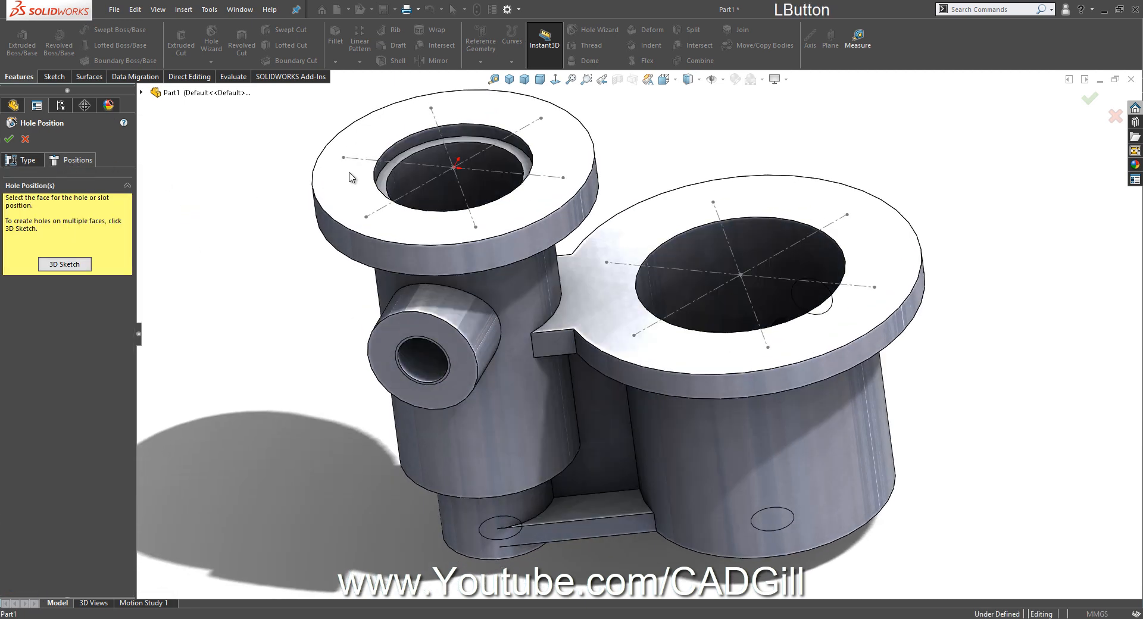
click(430, 108)
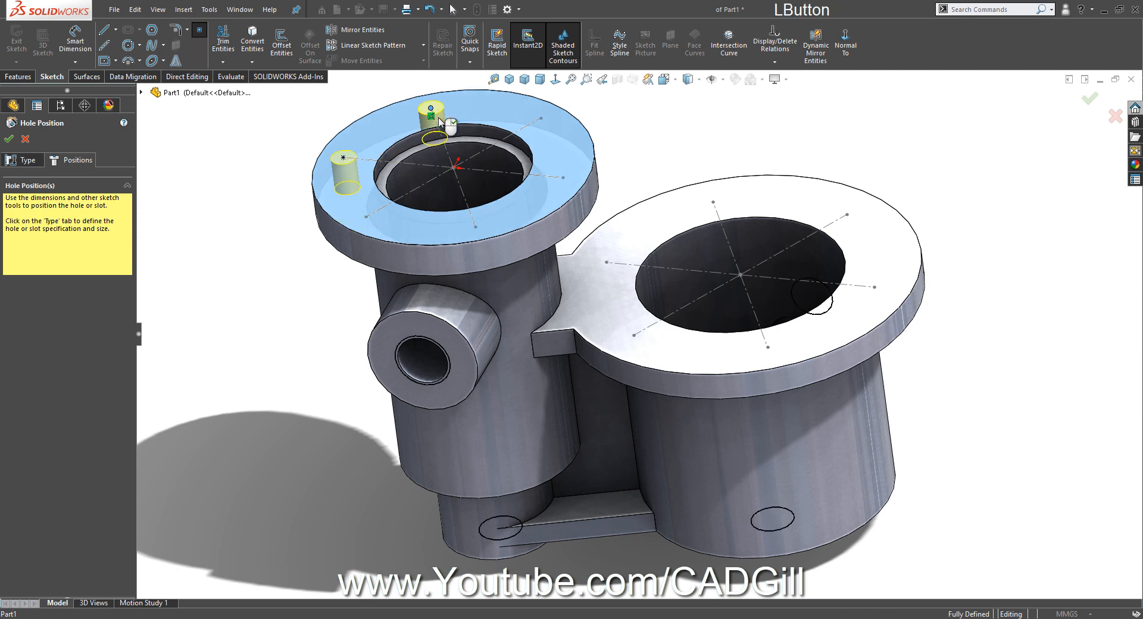
click(541, 118)
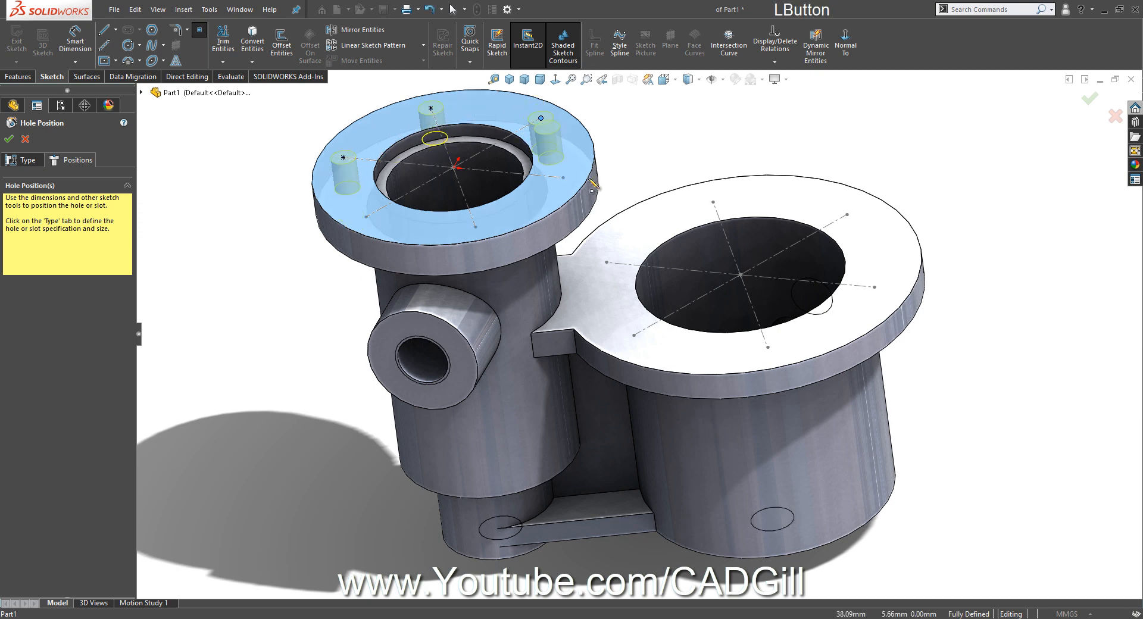
click(562, 178)
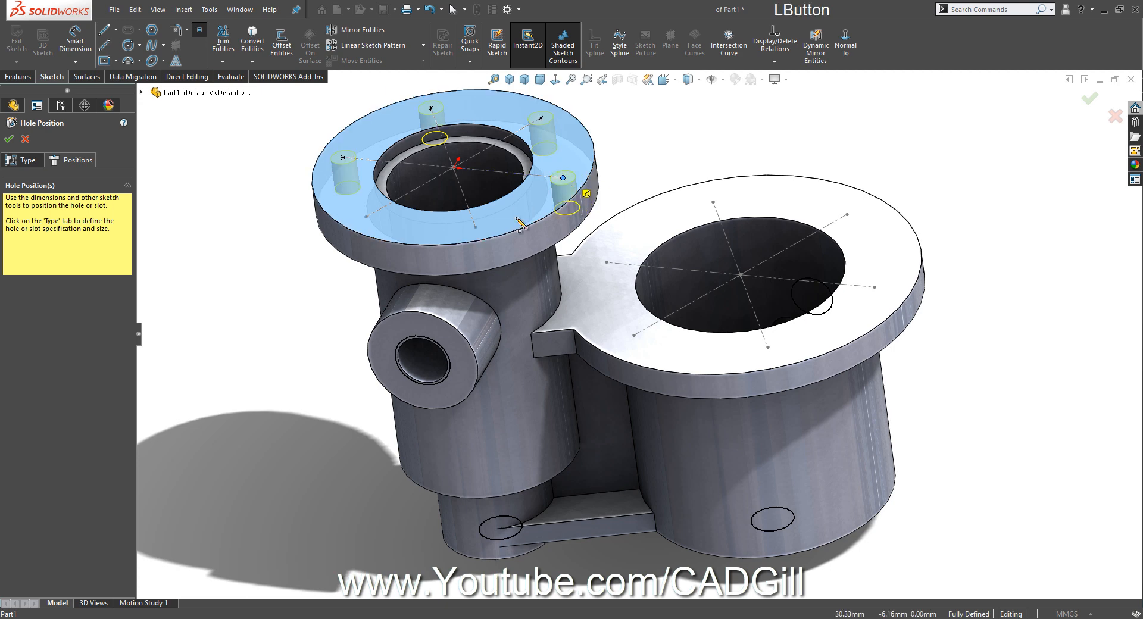
click(475, 227)
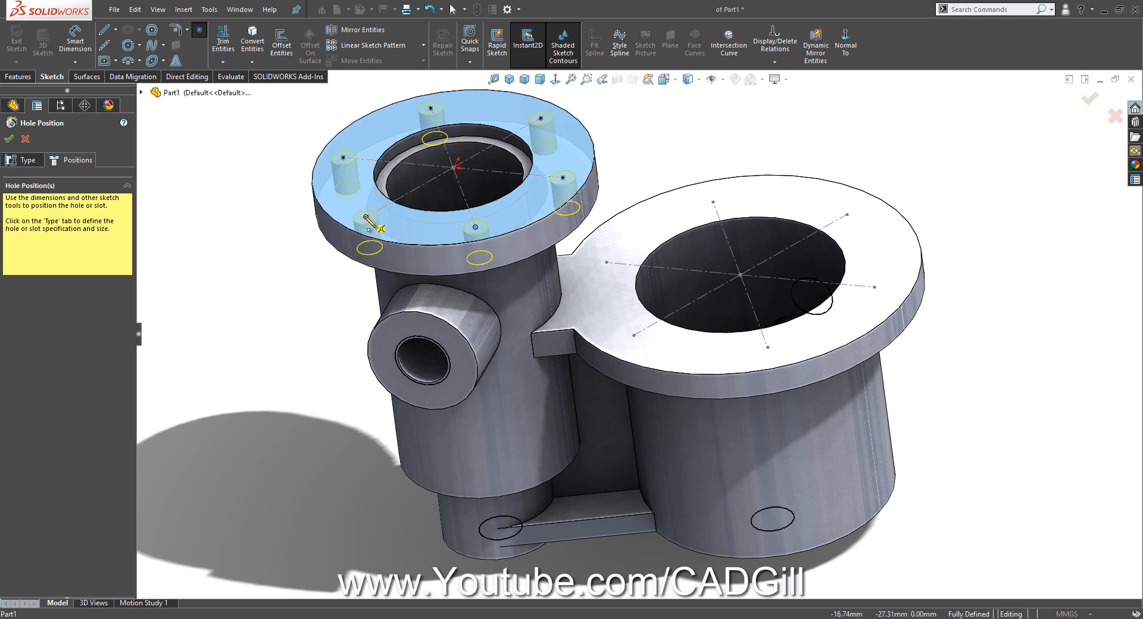
click(366, 217)
middle_drag(538, 262, 524, 310)
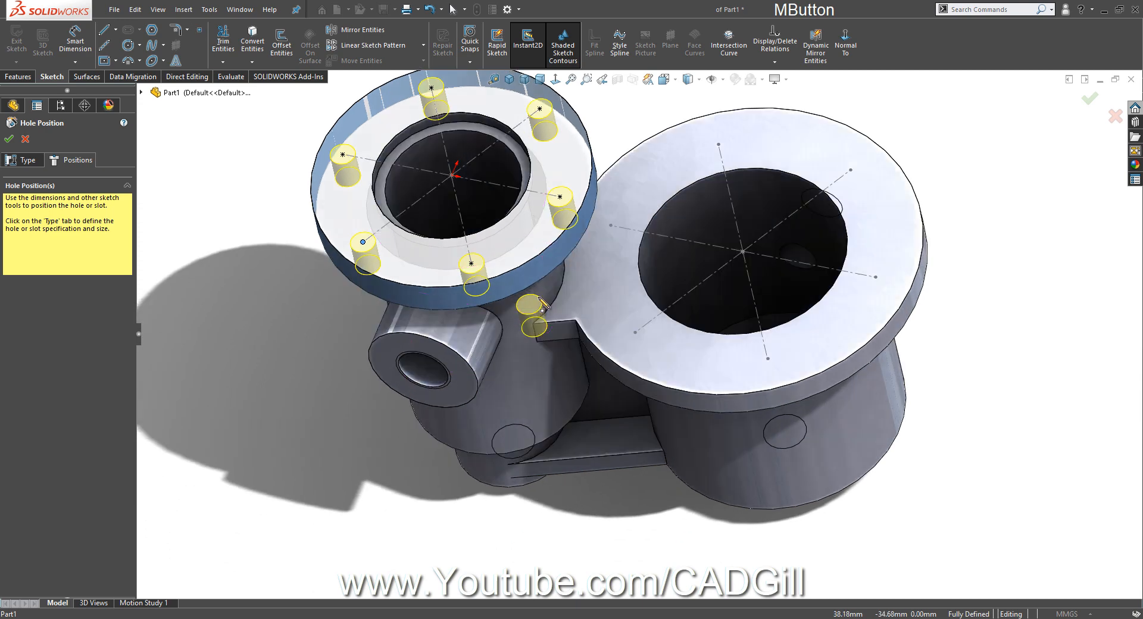
scroll(255, 204, up, 3)
click(9, 138)
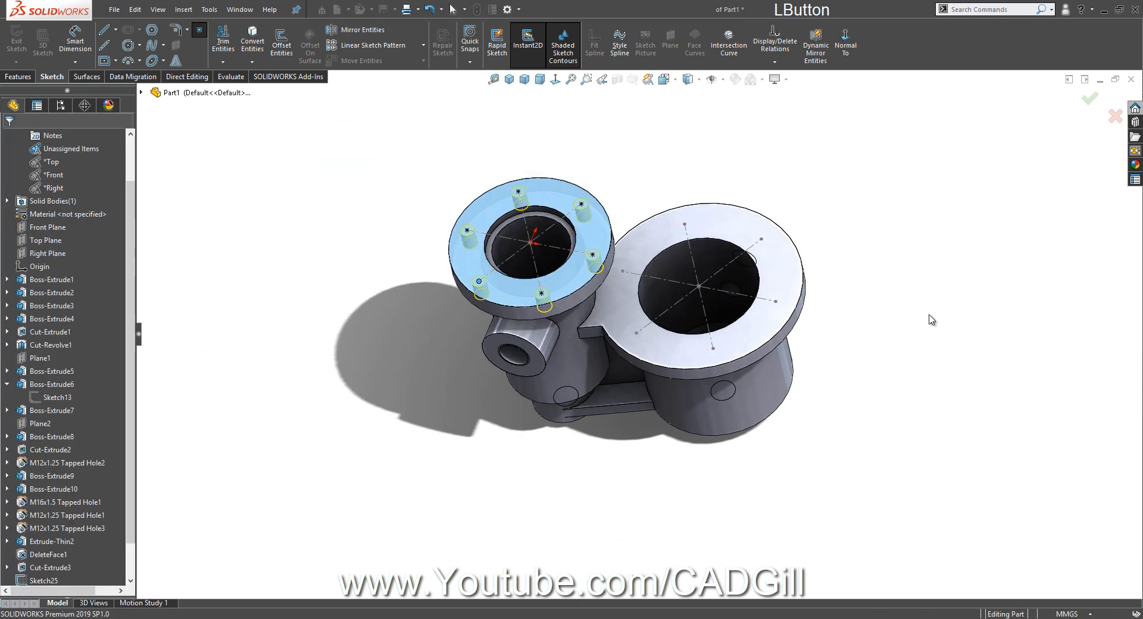
scroll(783, 273, down, 4)
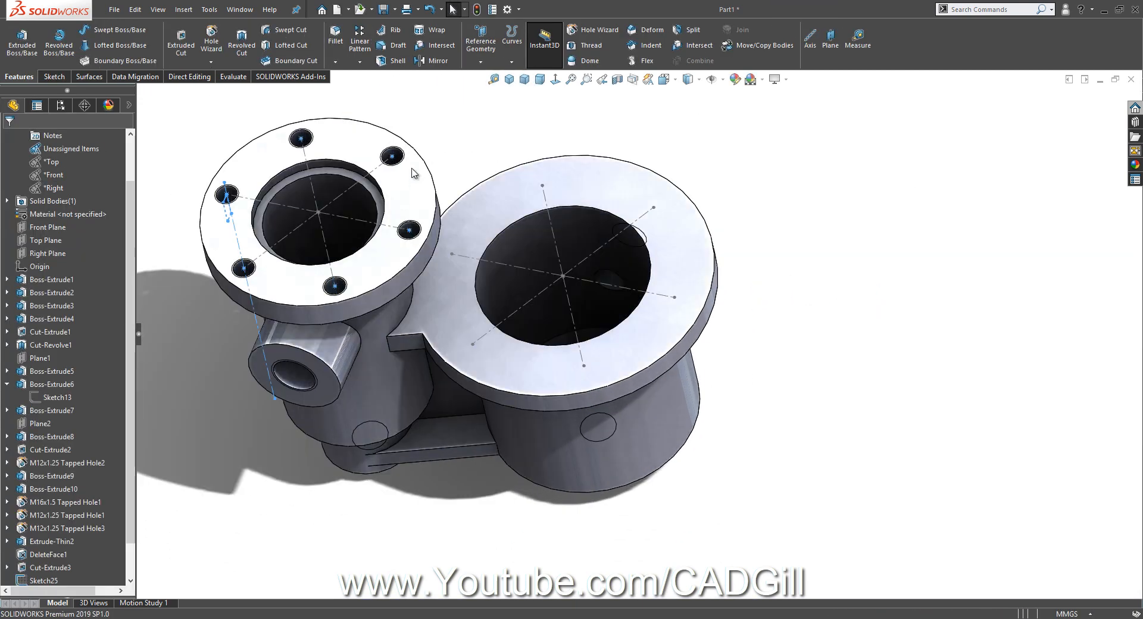
Set up another ISO tapped hole with the Hole Wizard in a size smaller than M8x1.0, ready for positioning
middle_drag(483, 149, 560, 203)
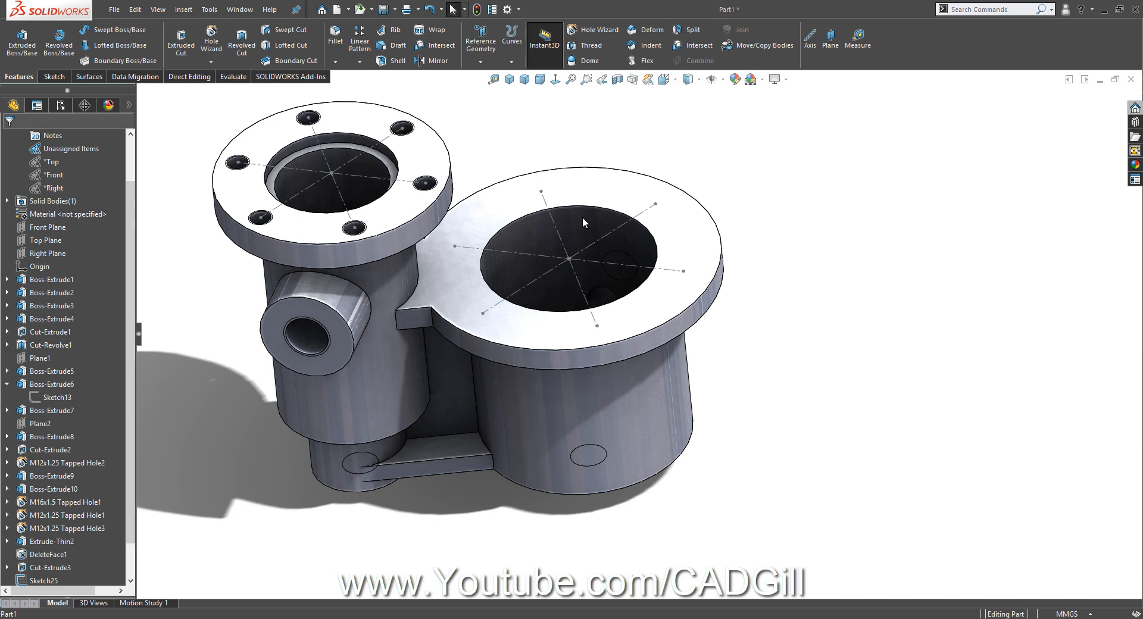
middle_drag(582, 217, 657, 220)
click(722, 204)
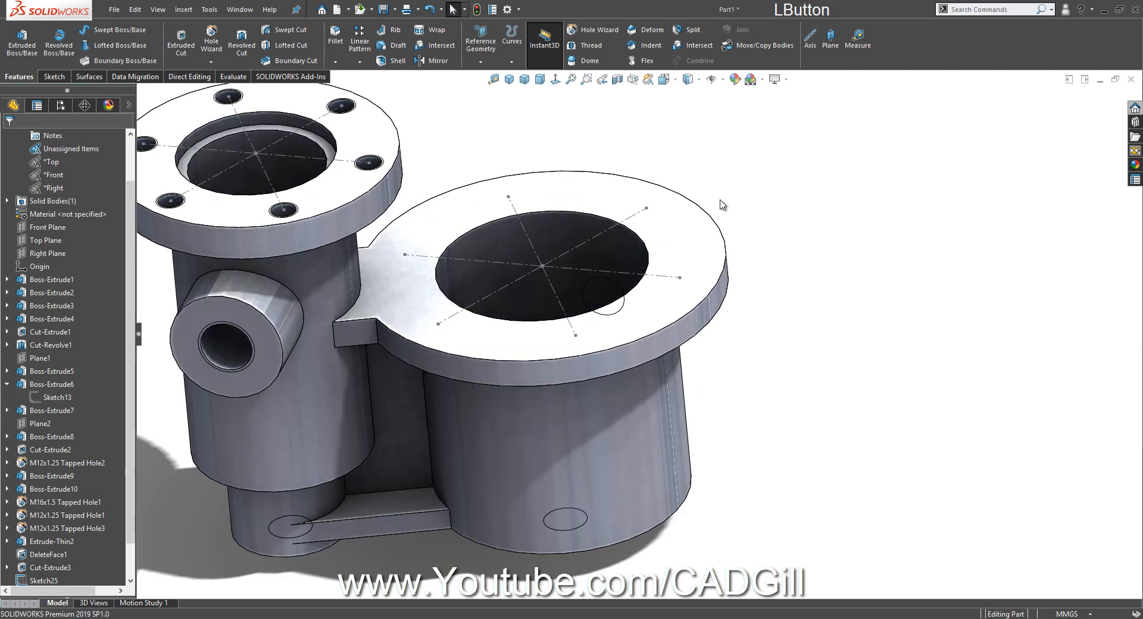
click(593, 31)
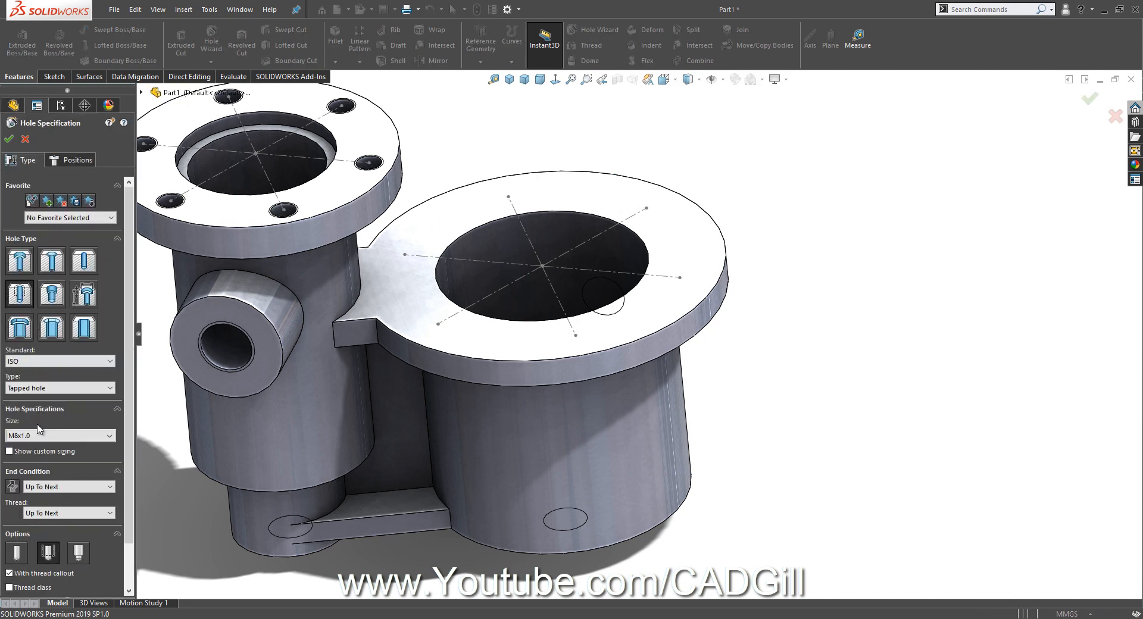
click(42, 435)
click(36, 475)
click(72, 160)
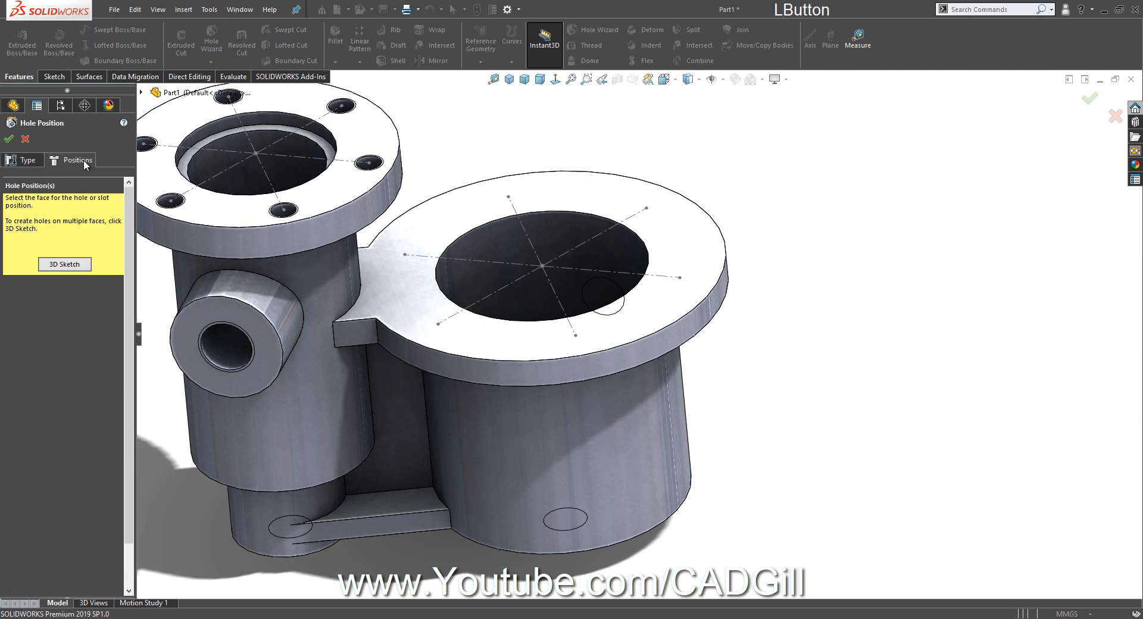
Place tapped holes at the six centreline endpoints on the larger flange's face and create them
click(526, 201)
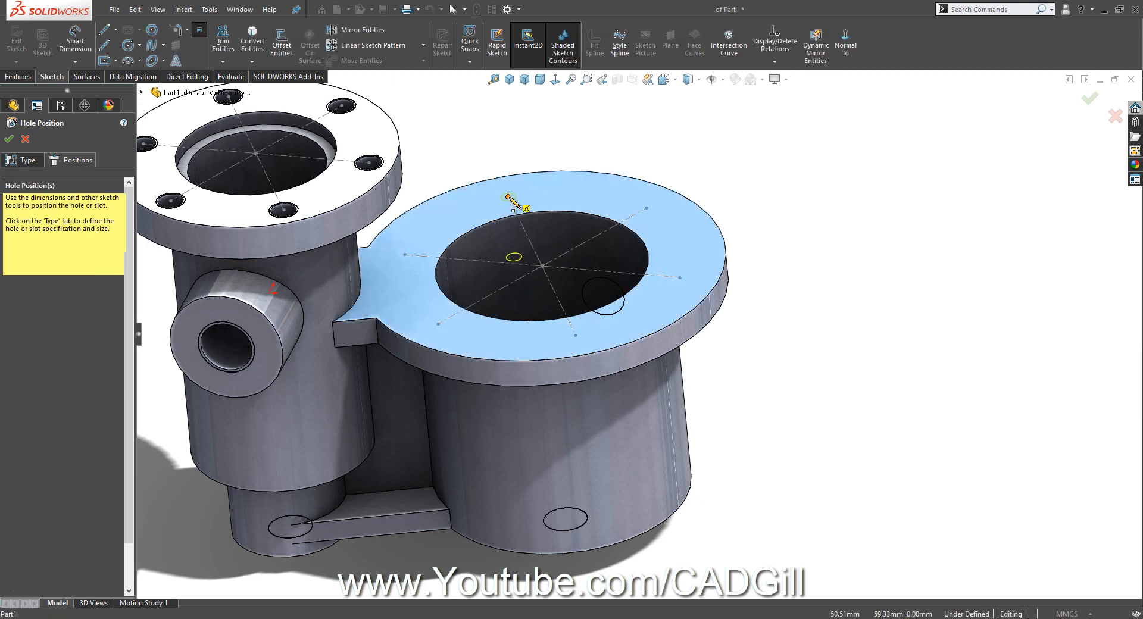
click(507, 197)
click(646, 208)
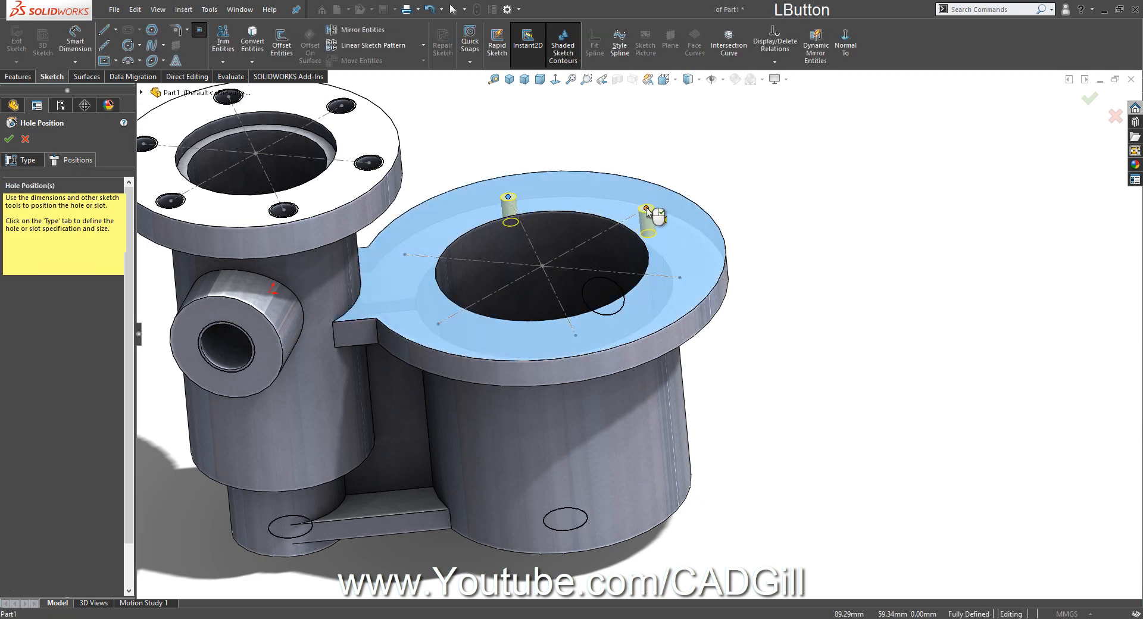
click(679, 278)
click(575, 335)
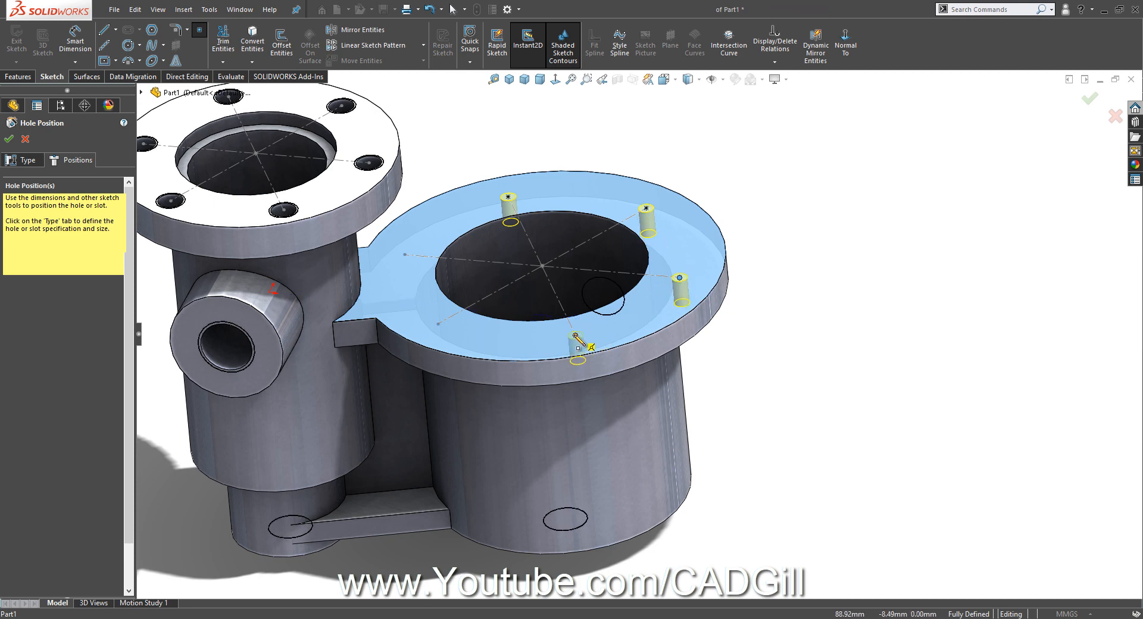
click(438, 324)
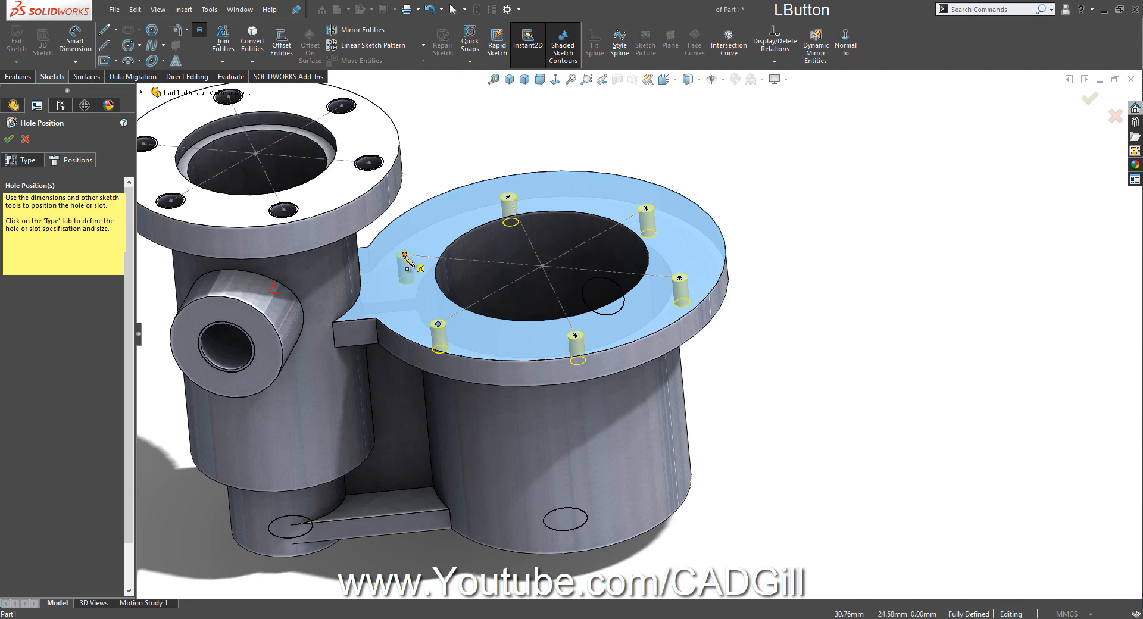
click(404, 254)
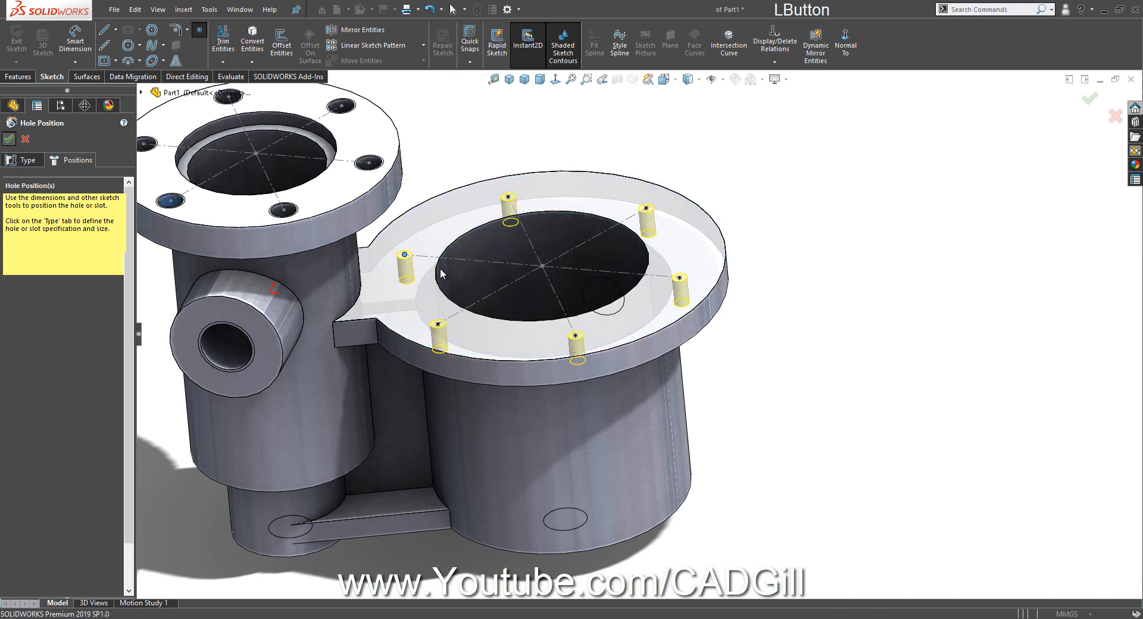
scroll(676, 378, up, 2)
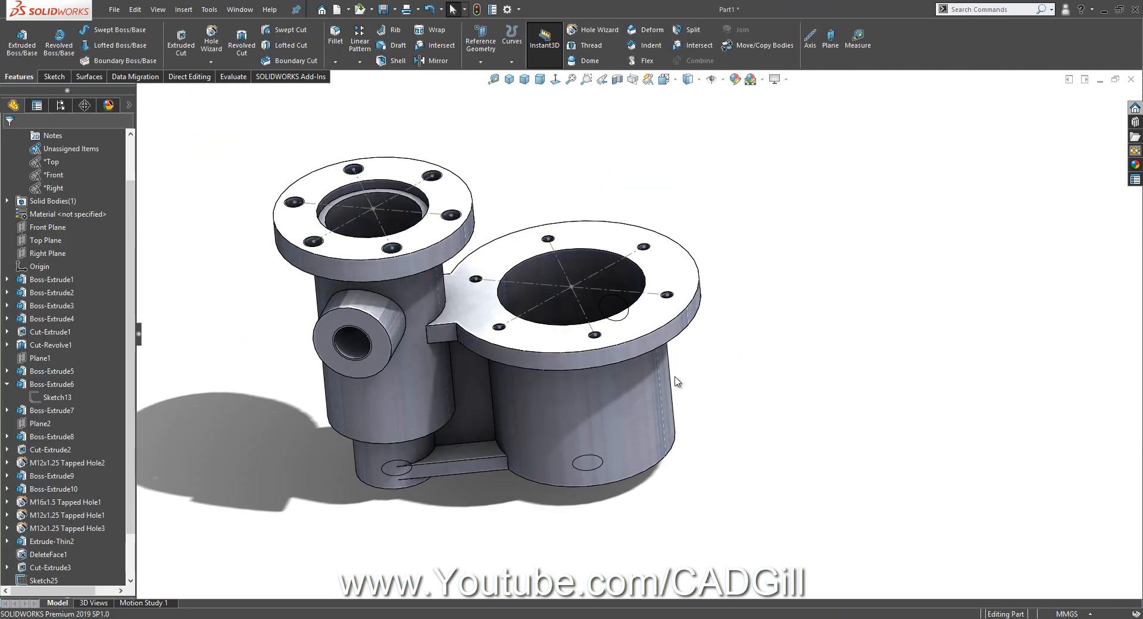
Hide the two centreline layout sketches on the smaller and larger flange faces
middle_drag(676, 378, 689, 315)
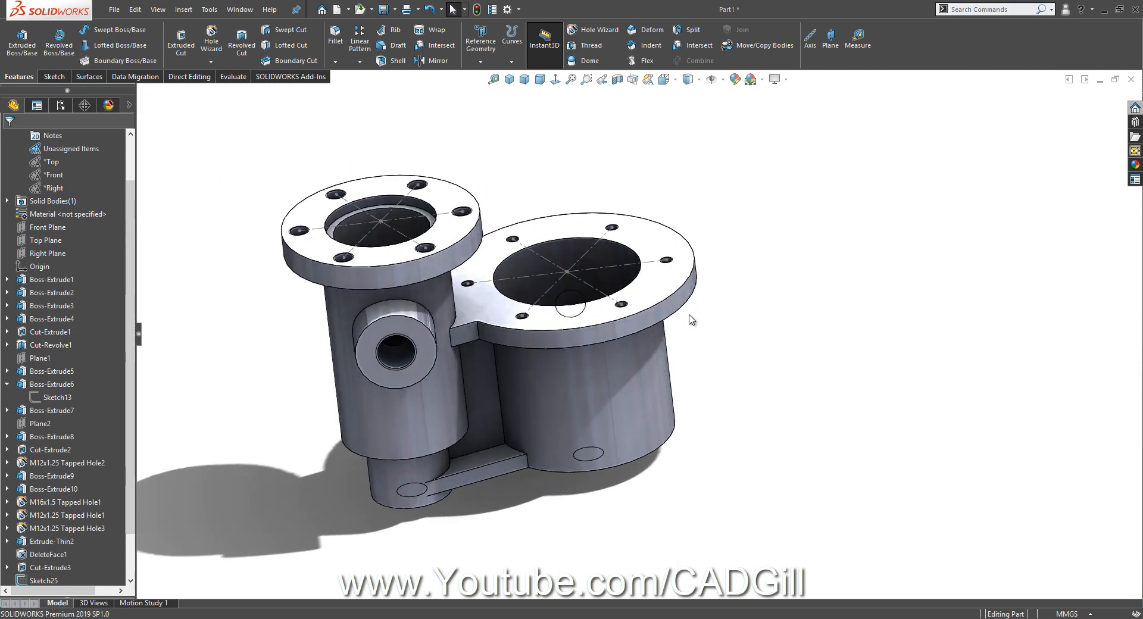
click(414, 216)
click(468, 183)
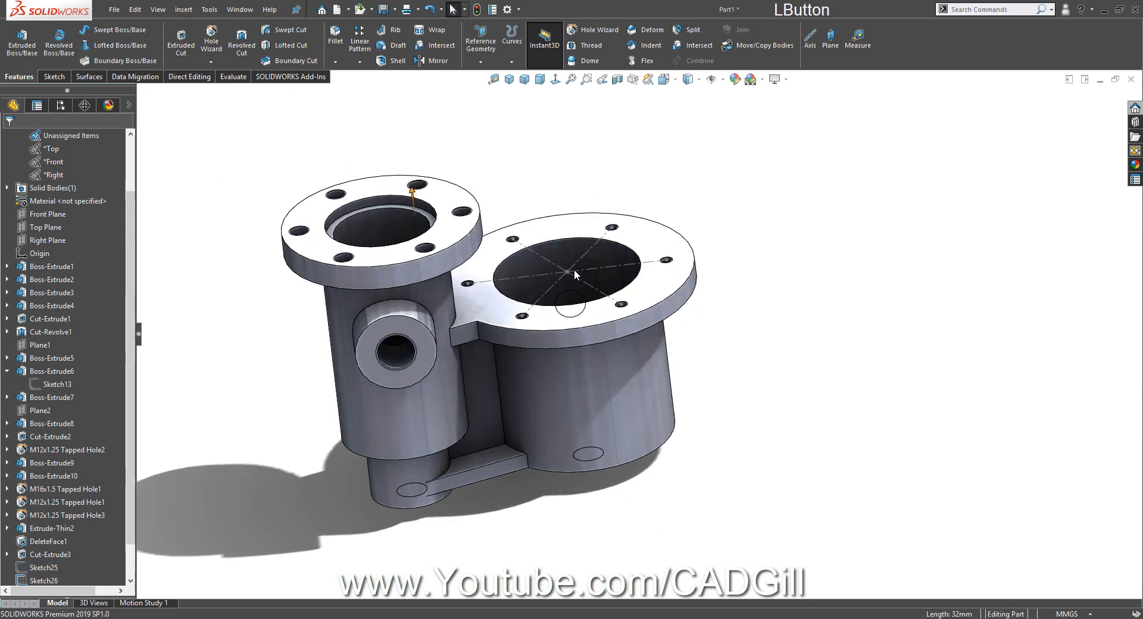
click(583, 266)
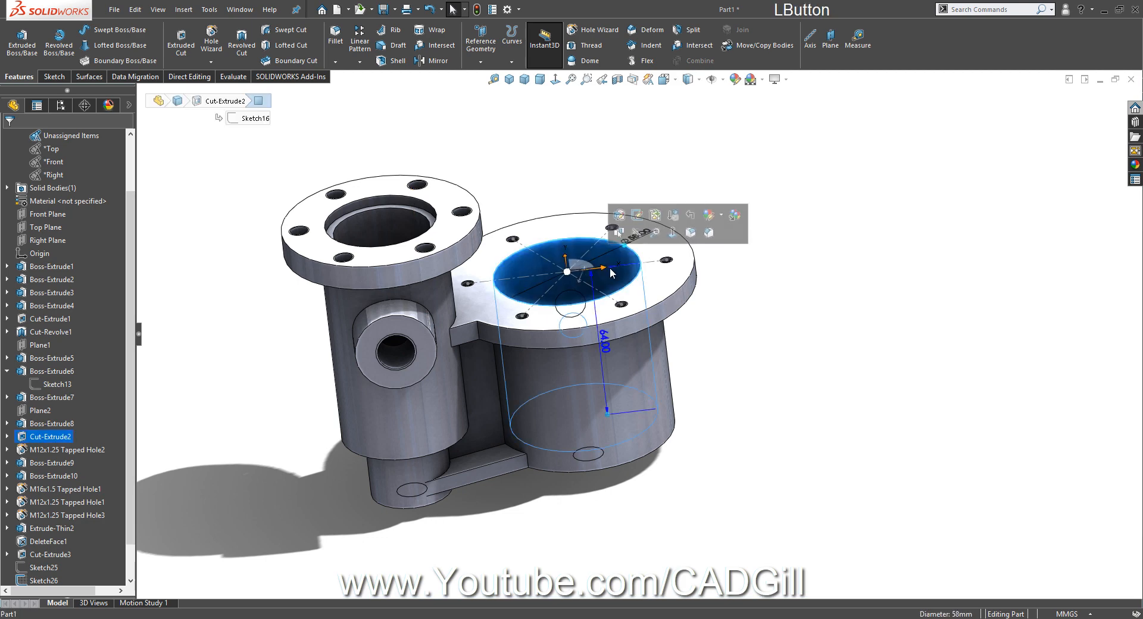
click(643, 248)
click(650, 267)
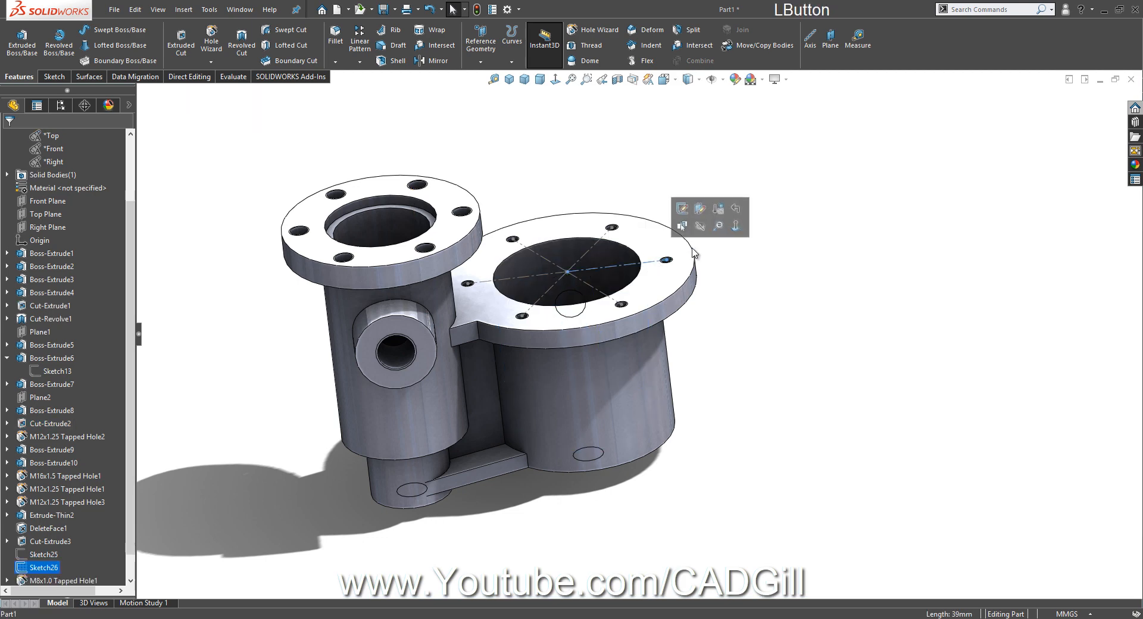
click(707, 242)
click(746, 306)
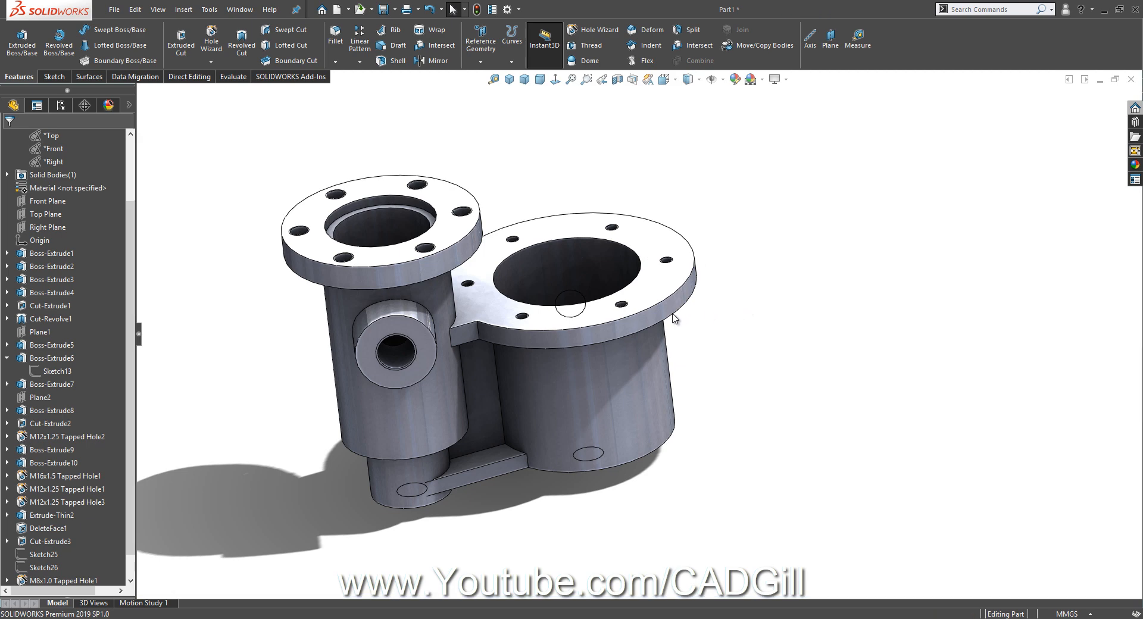
Set up a symmetric 2.5 mm fillet and select the edge where the smaller flange's underside meets its cylinder
scroll(523, 426, down, 6)
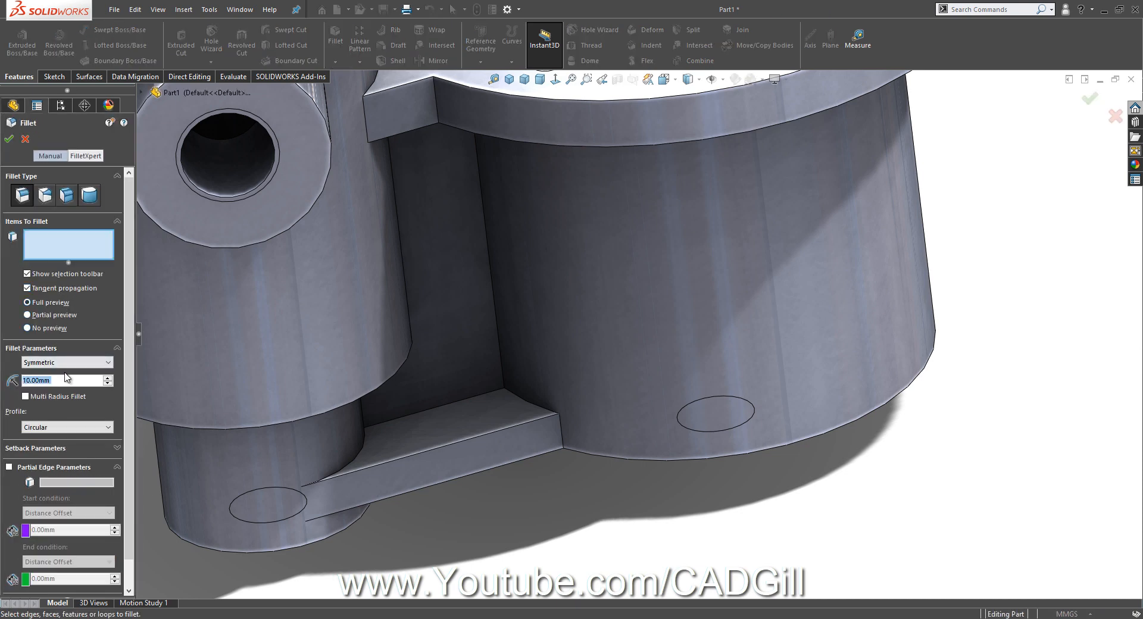
text(2.5)
key(Return)
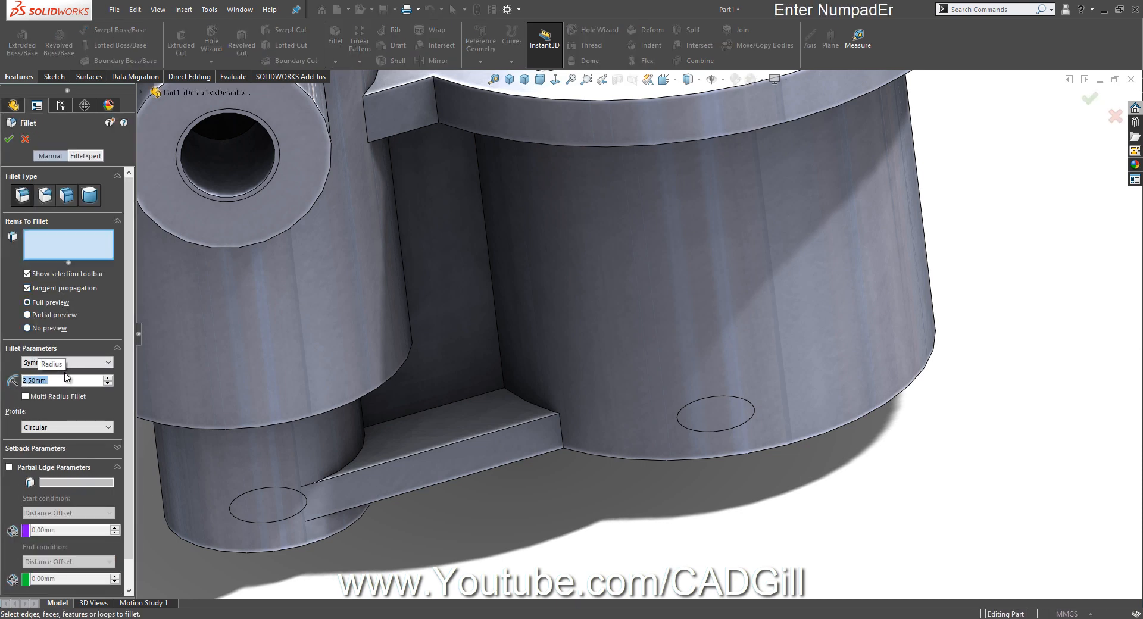
middle_drag(262, 388, 277, 328)
scroll(276, 328, up, 5)
middle_drag(332, 281, 332, 181)
scroll(364, 163, down, 2)
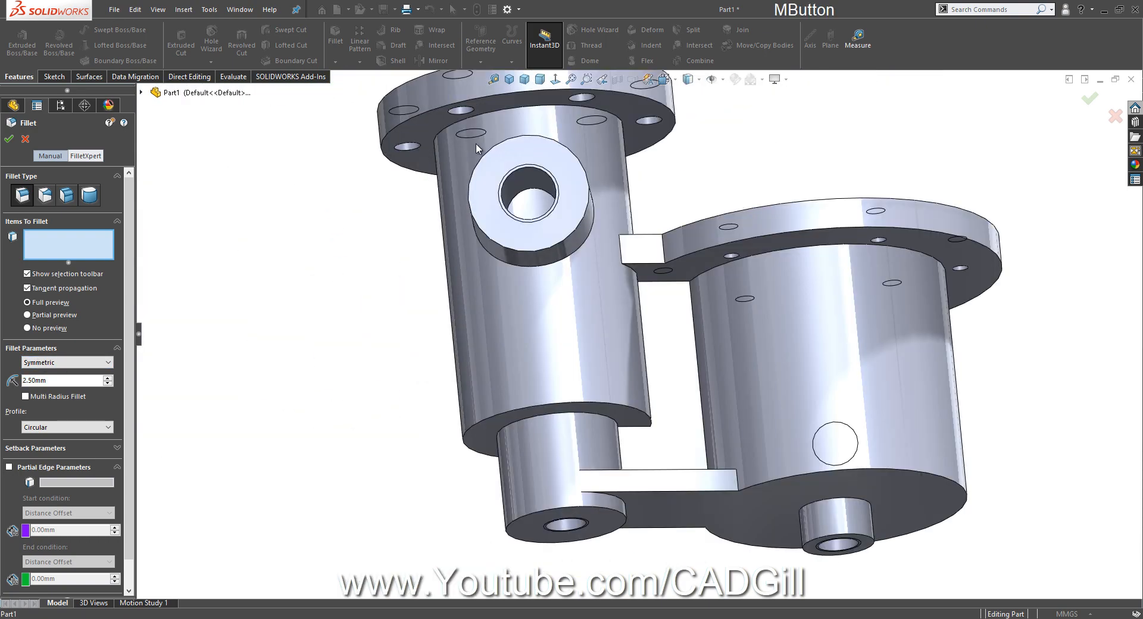
click(492, 116)
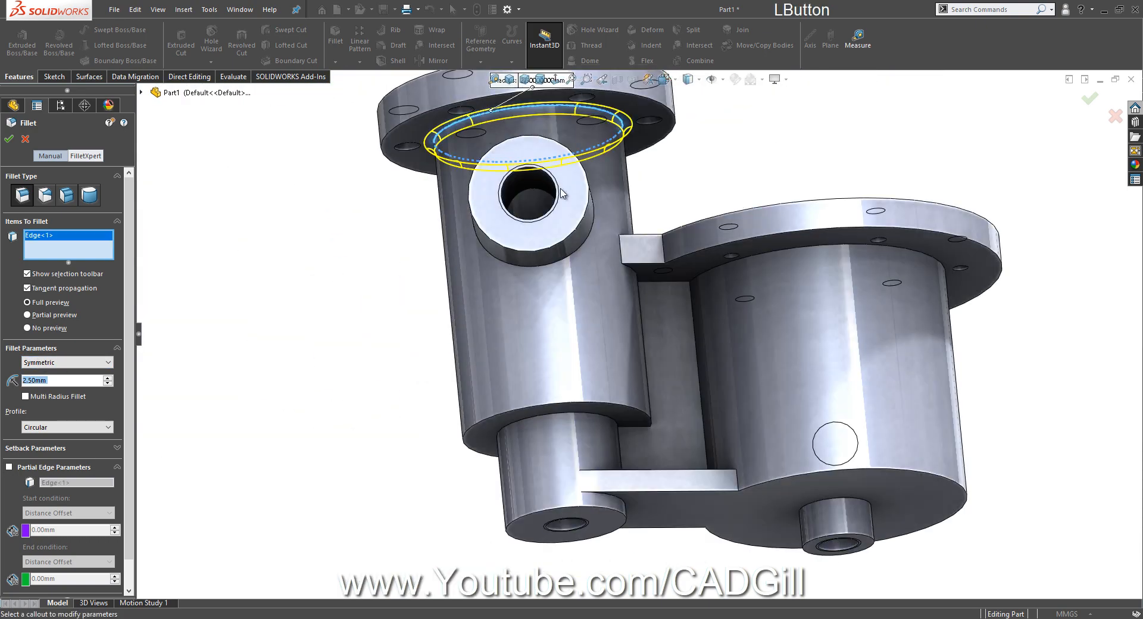
middle_drag(491, 116, 576, 207)
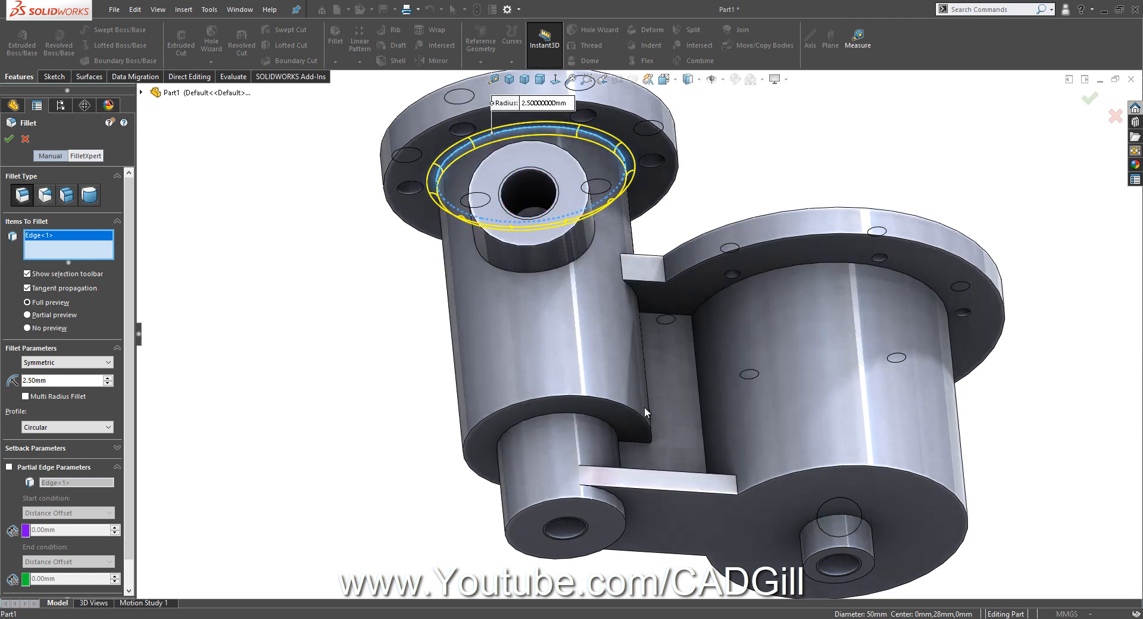
Add the smaller cylinder's lower outer rim, the inner step edge and the narrow foot's end rim to the fillet
scroll(643, 436, down, 3)
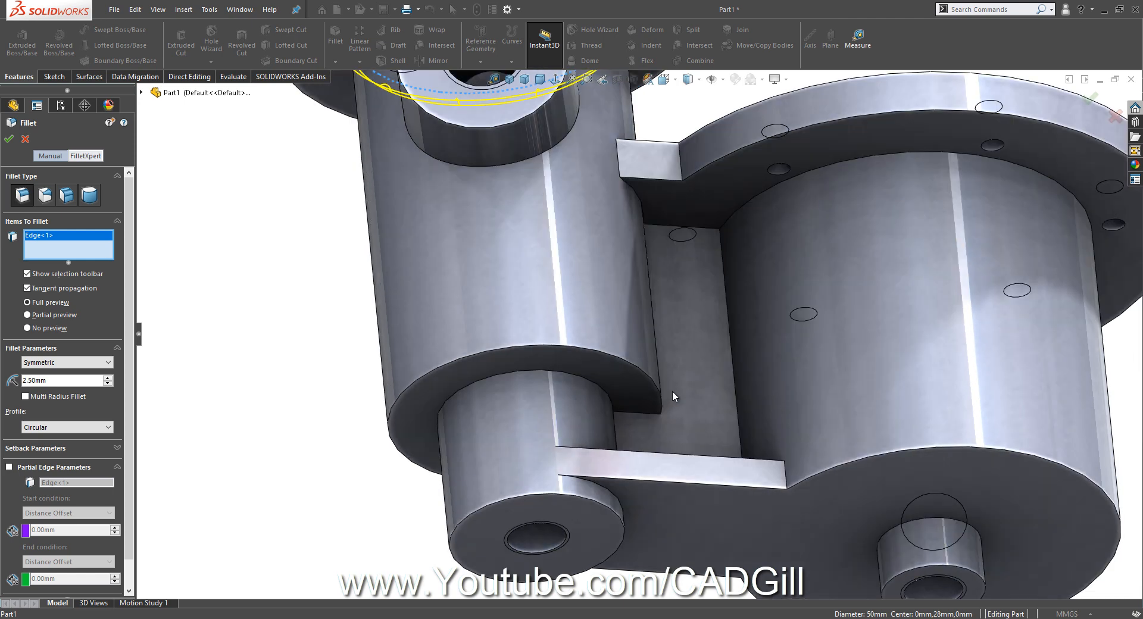
click(661, 394)
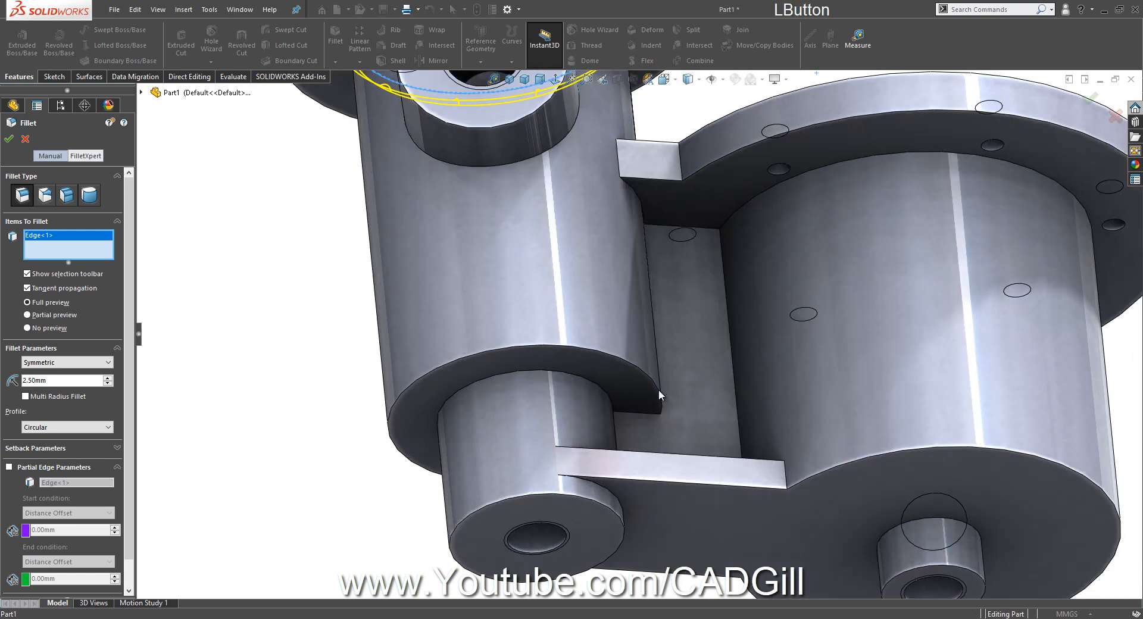
click(602, 392)
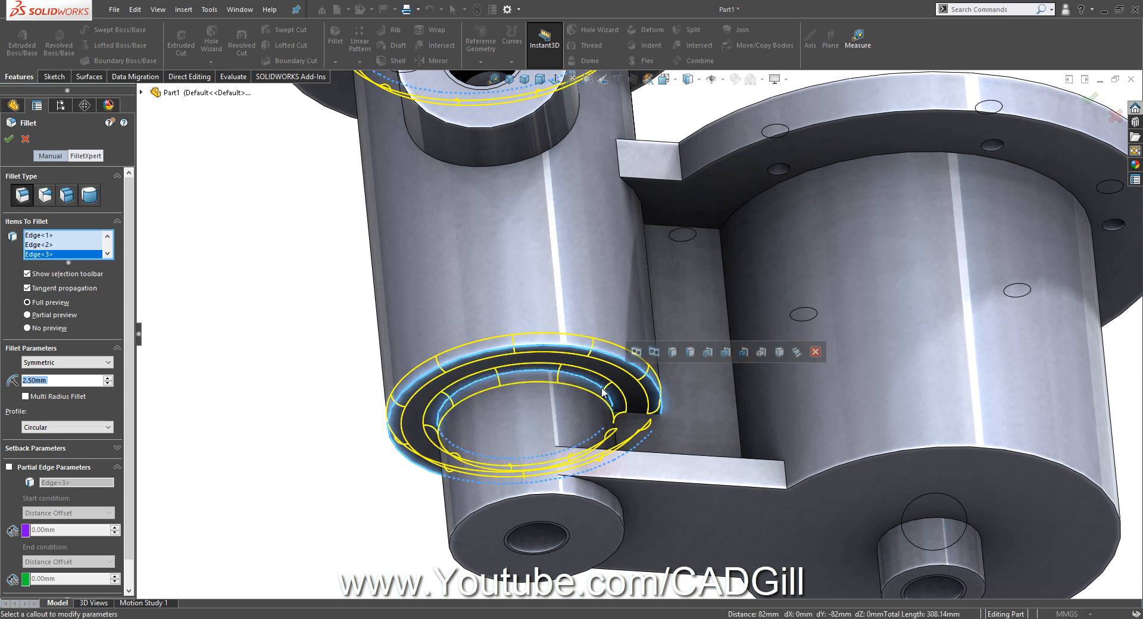
click(509, 499)
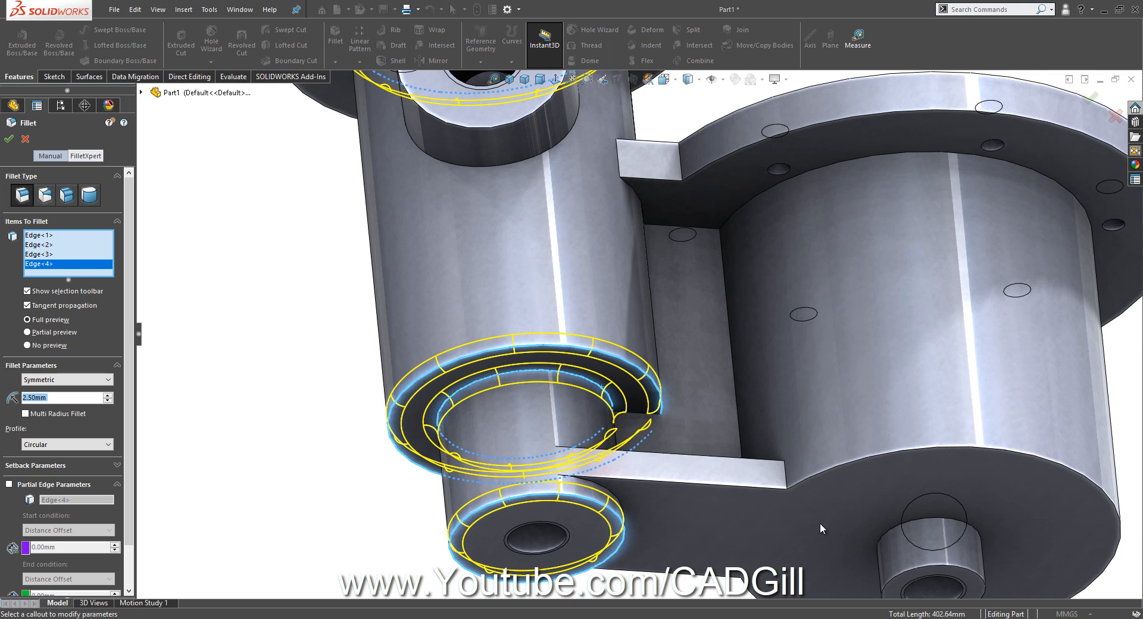
Add the larger cylinder's bottom rim, the bottom boss's base edge and the side boss's outer rim to the fillet
click(952, 450)
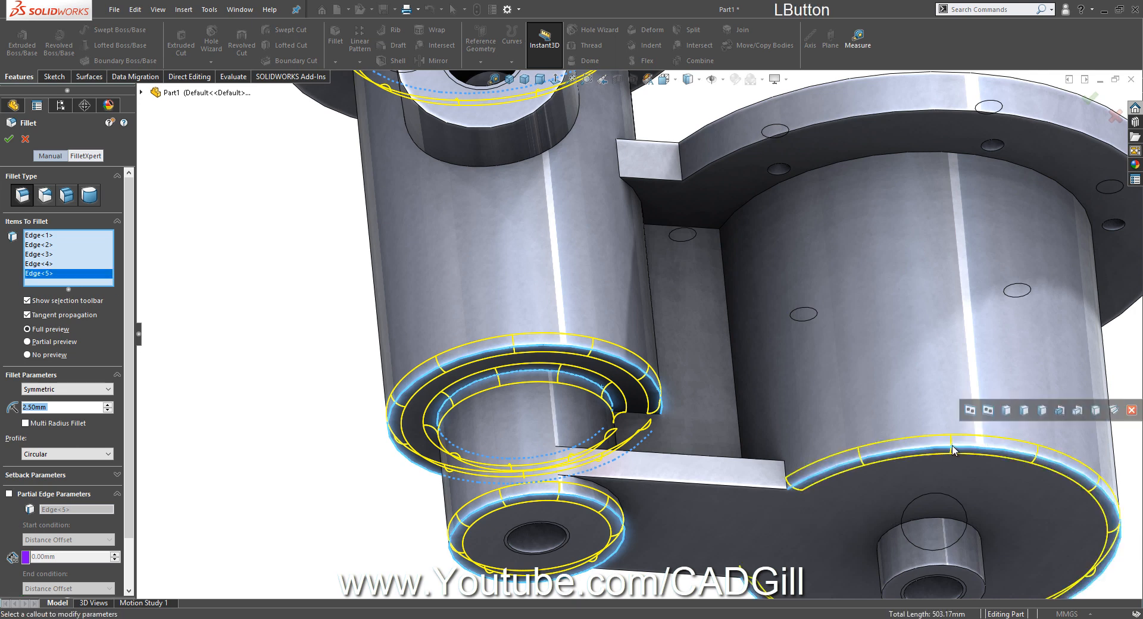
click(974, 526)
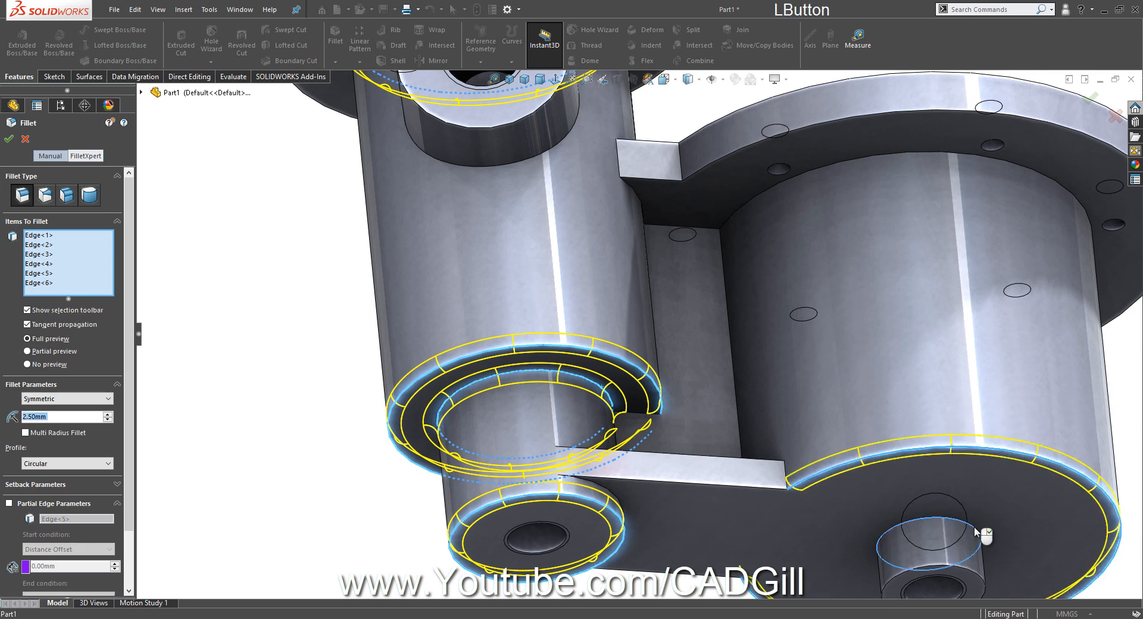
click(982, 584)
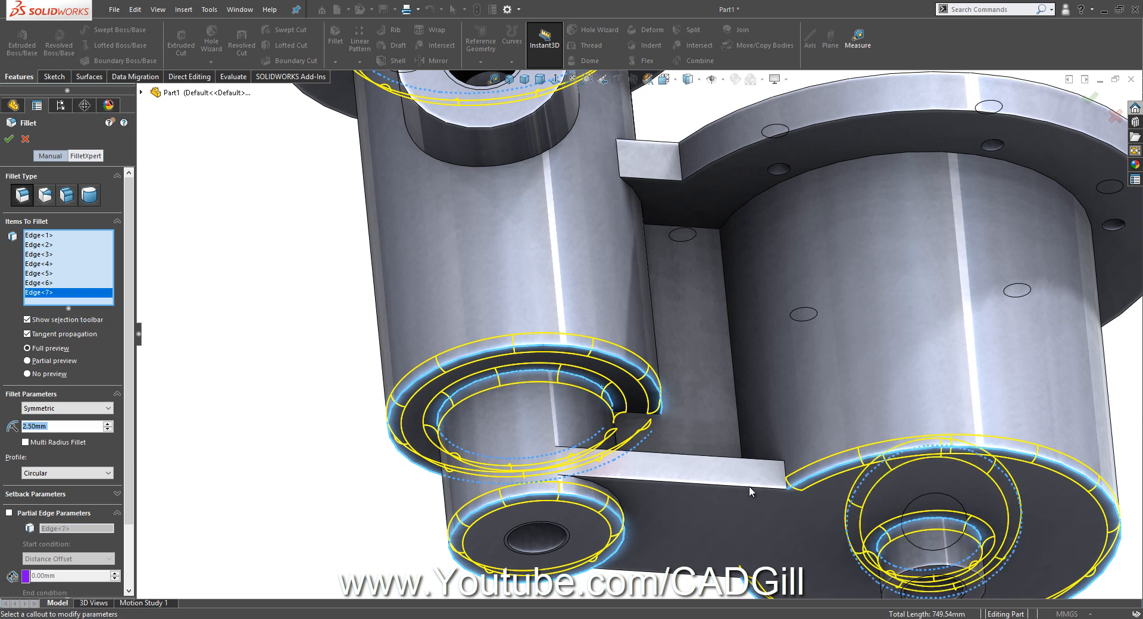
click(756, 466)
click(757, 465)
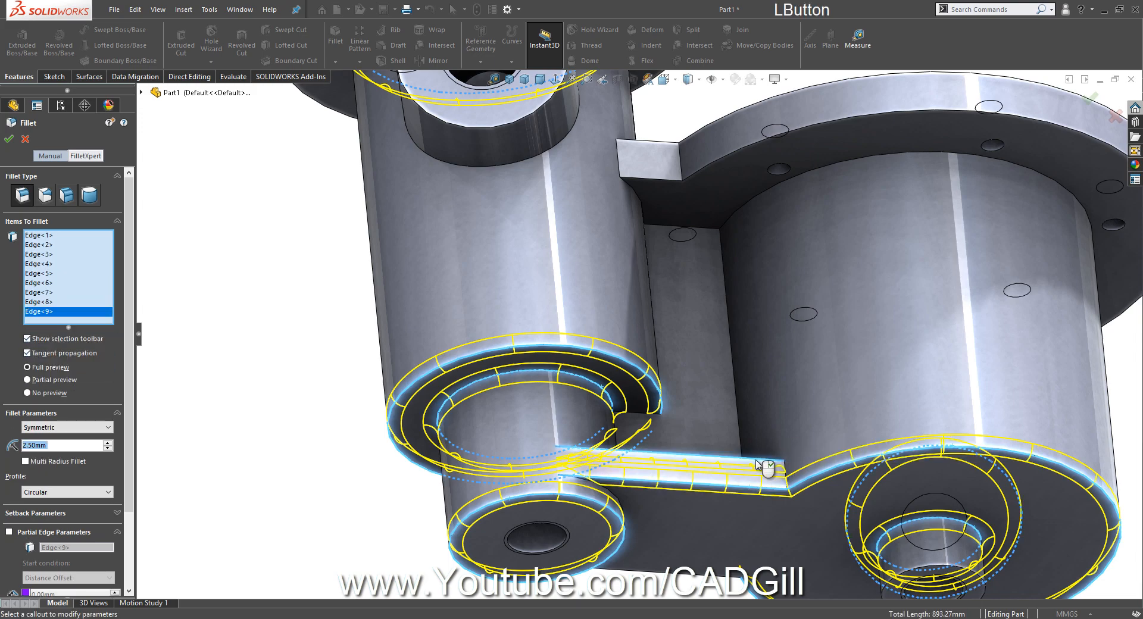
mouse_move(757, 467)
middle_down()
mouse_move(744, 527)
mouse_move(861, 346)
mouse_move(819, 467)
mouse_move(779, 468)
mouse_move(737, 581)
mouse_move(821, 401)
mouse_move(761, 448)
middle_up()
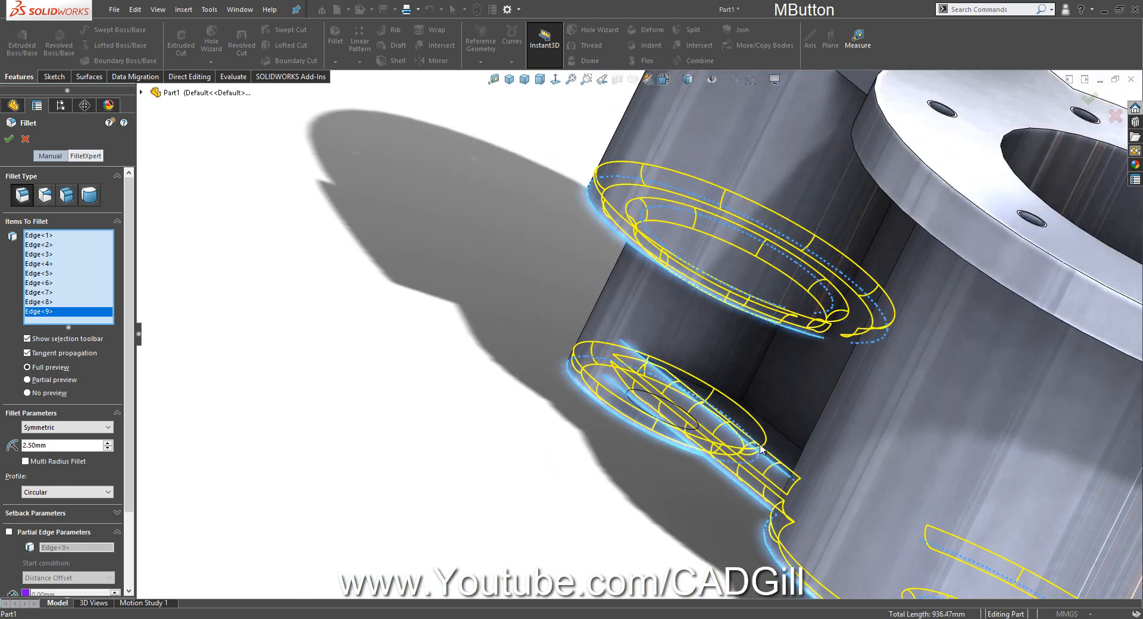
click(781, 473)
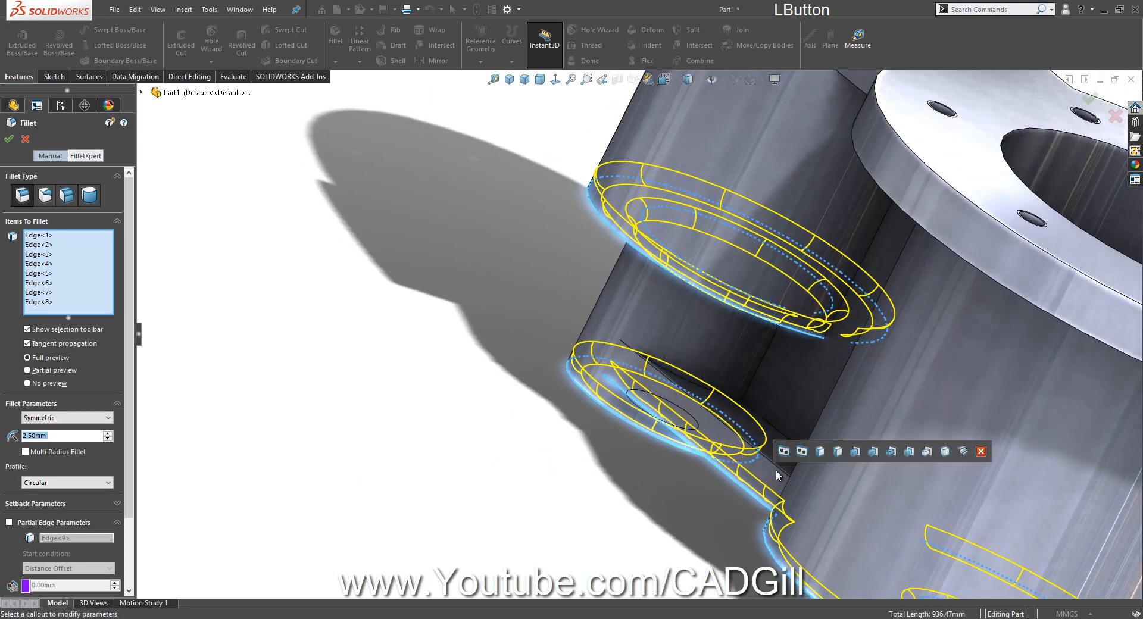
click(757, 502)
Add the edge where the larger flange's underside meets its cylinder and the inner bottom edges of both bores to the fillet
scroll(825, 422, up, 6)
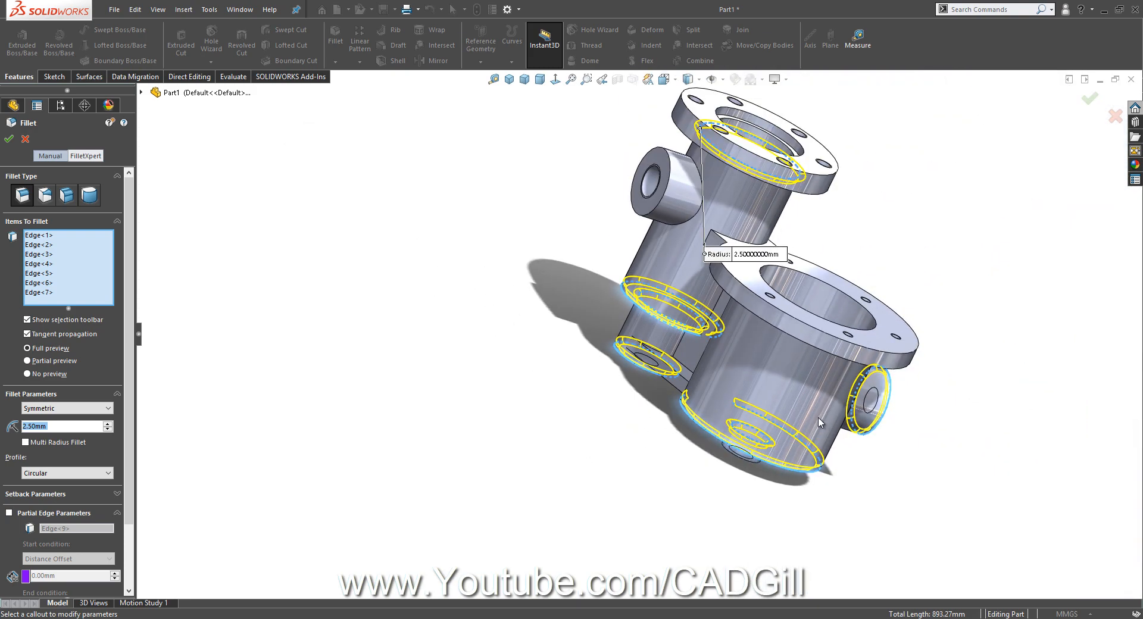
middle_drag(907, 378, 818, 342)
click(812, 340)
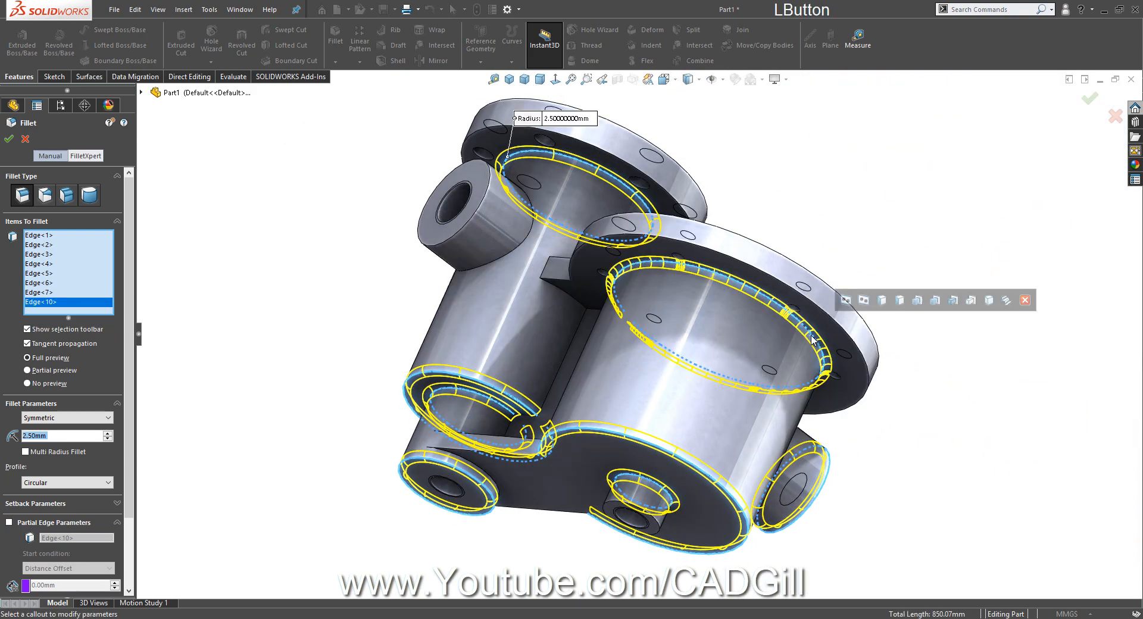
middle_drag(810, 340, 640, 430)
click(648, 411)
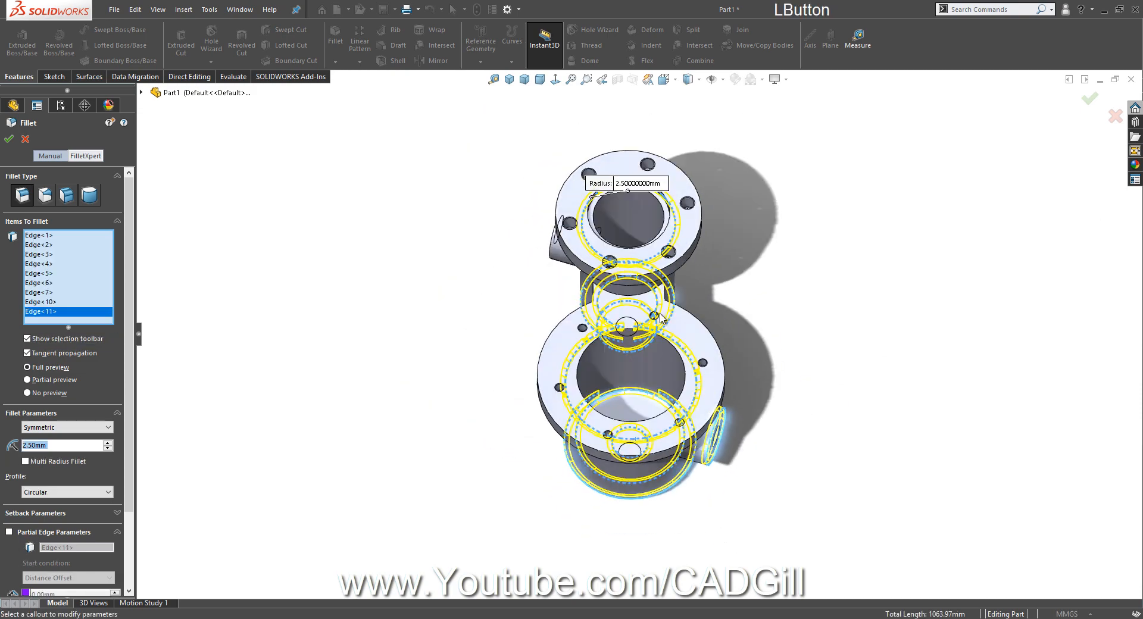
middle_drag(654, 211, 658, 319)
click(637, 256)
scroll(643, 257, down, 6)
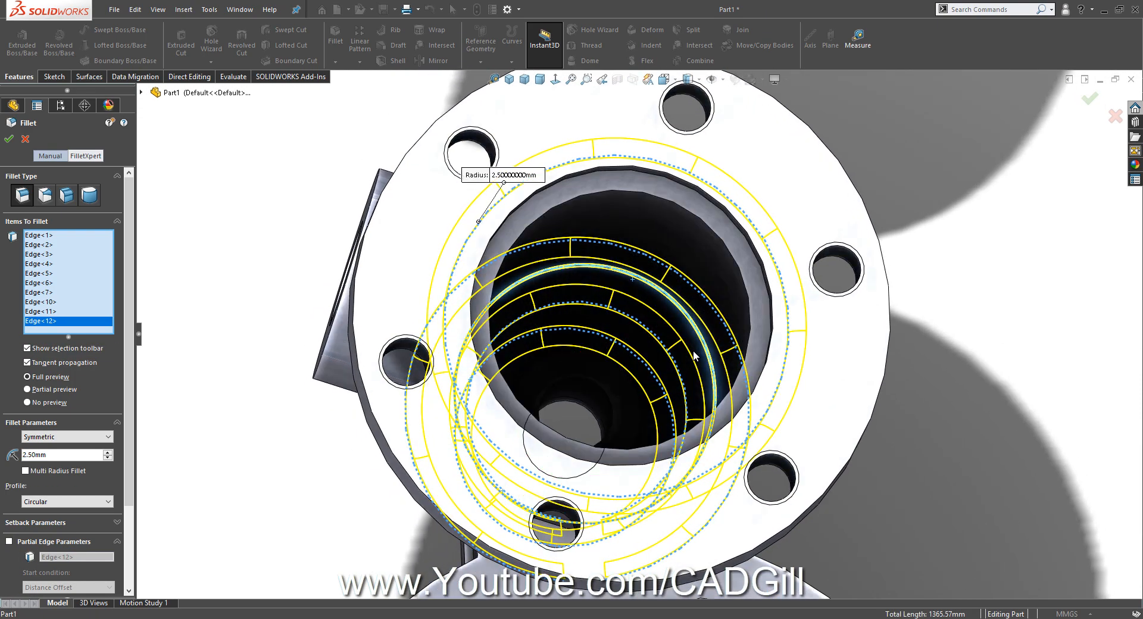
Add the four short vertical edges where the bridge between the flanges meets the smaller cylinder and the larger flange's rim to the fillet
scroll(694, 356, up, 5)
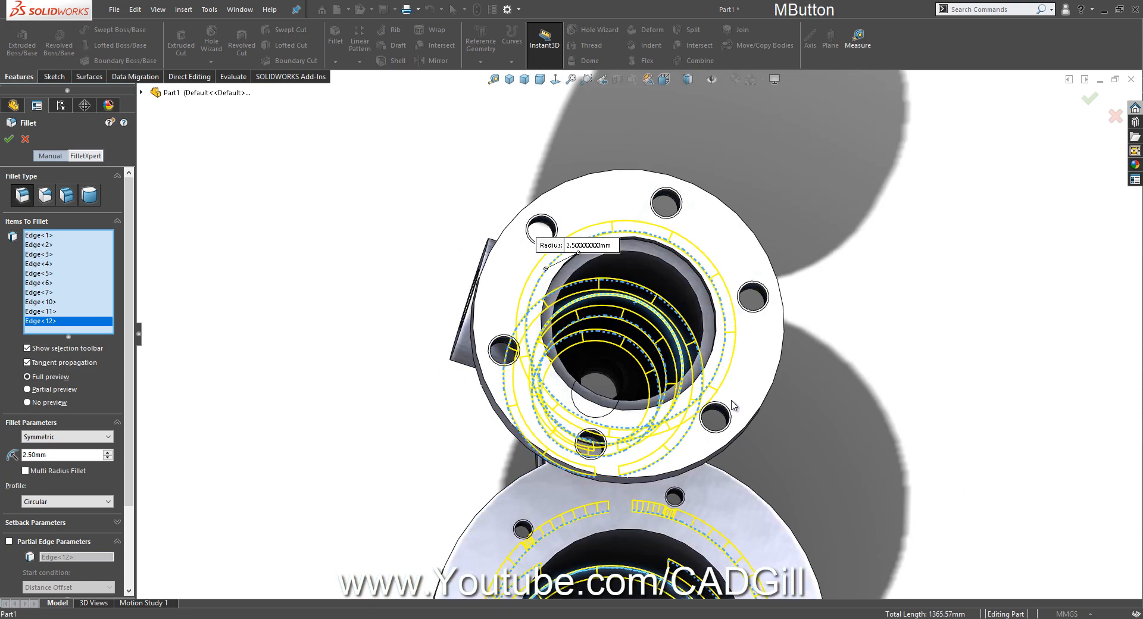
middle_drag(732, 405, 748, 454)
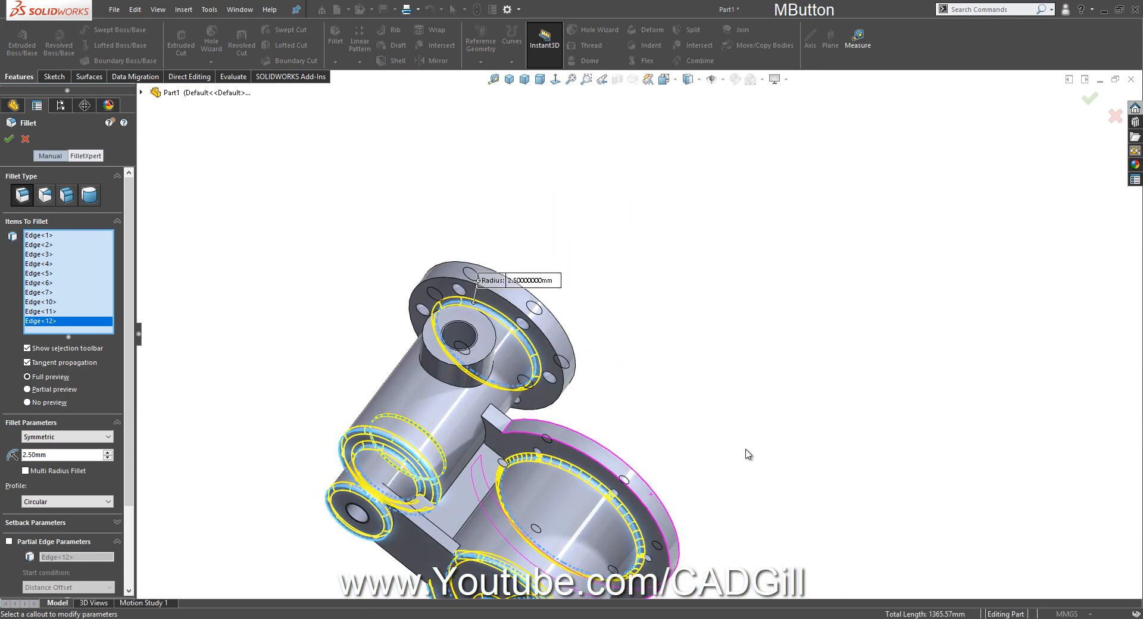
scroll(497, 399, down, 5)
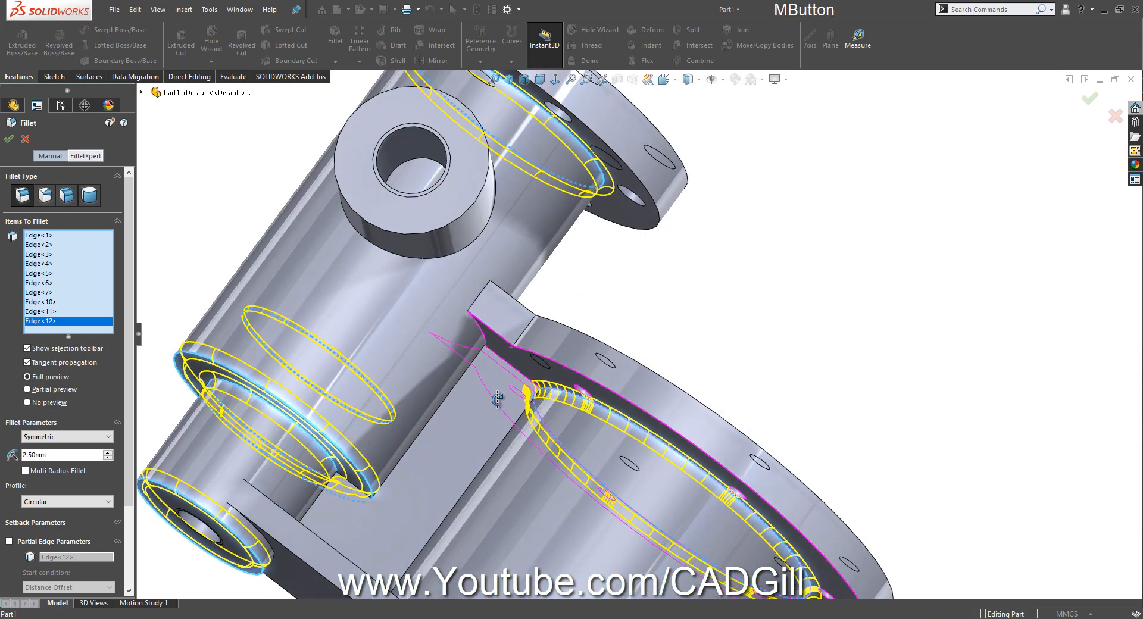
middle_drag(497, 400, 312, 483)
click(526, 331)
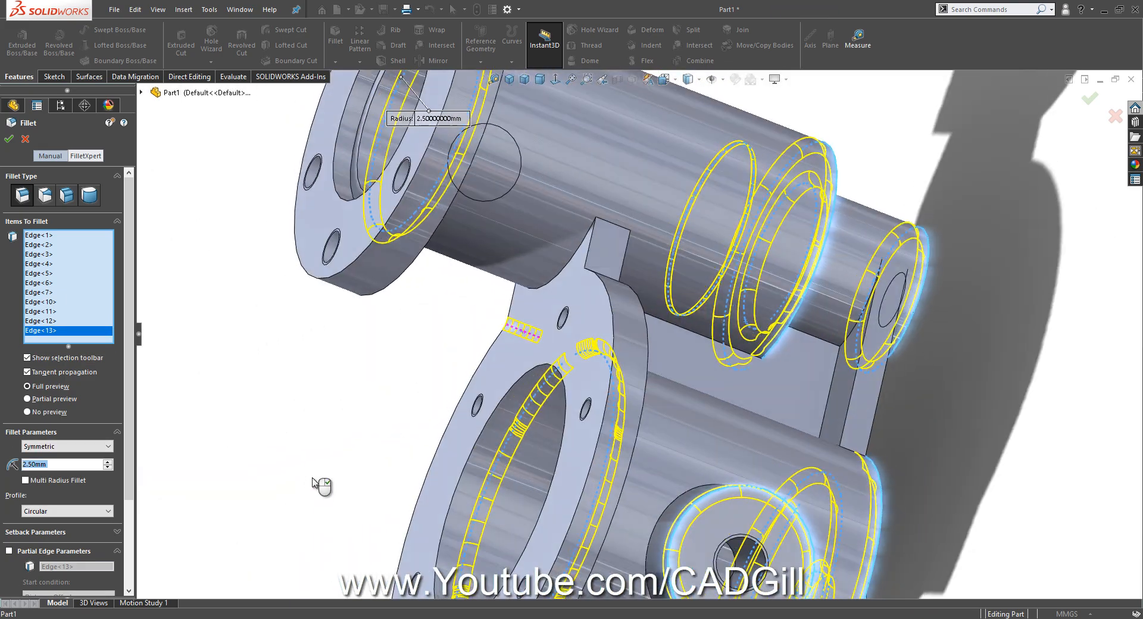
middle_drag(607, 284, 614, 264)
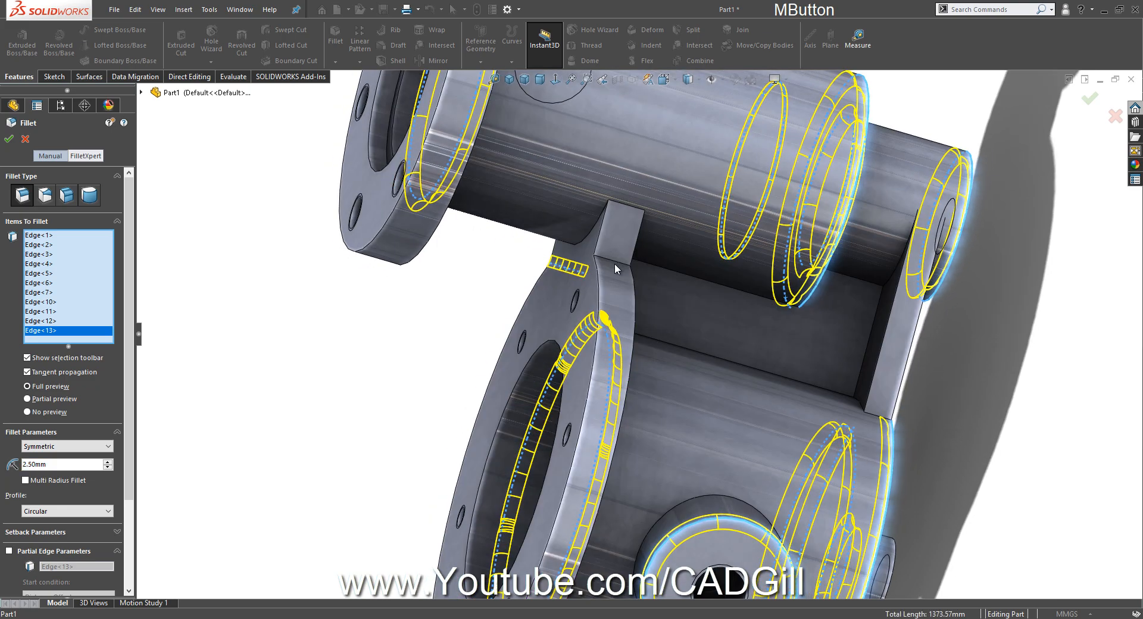
click(614, 261)
click(627, 204)
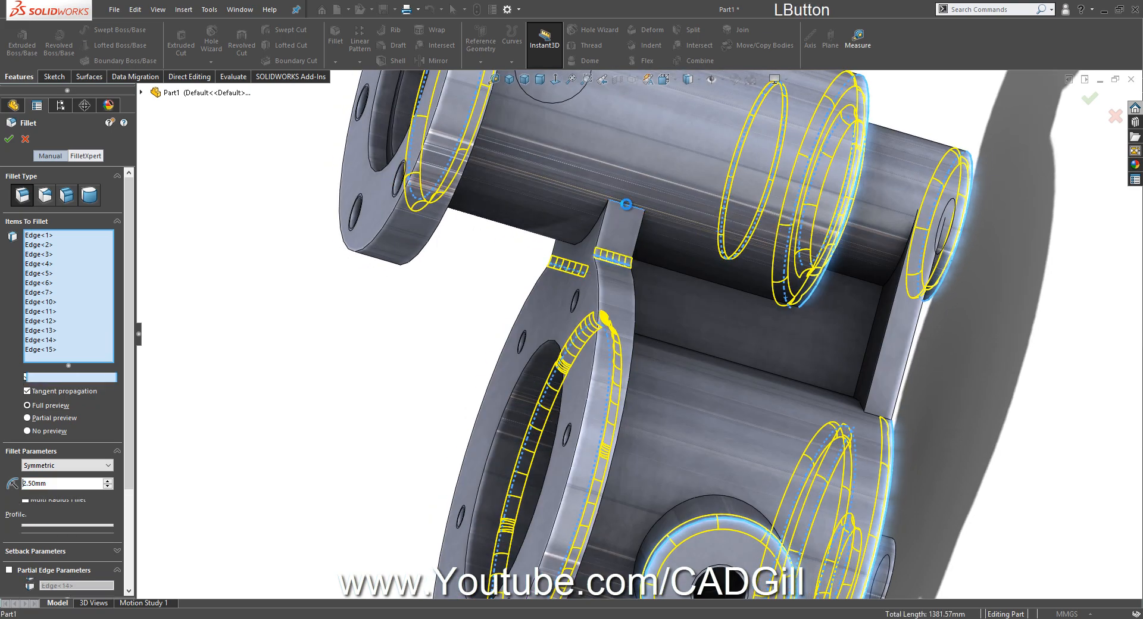
middle_drag(626, 203, 714, 244)
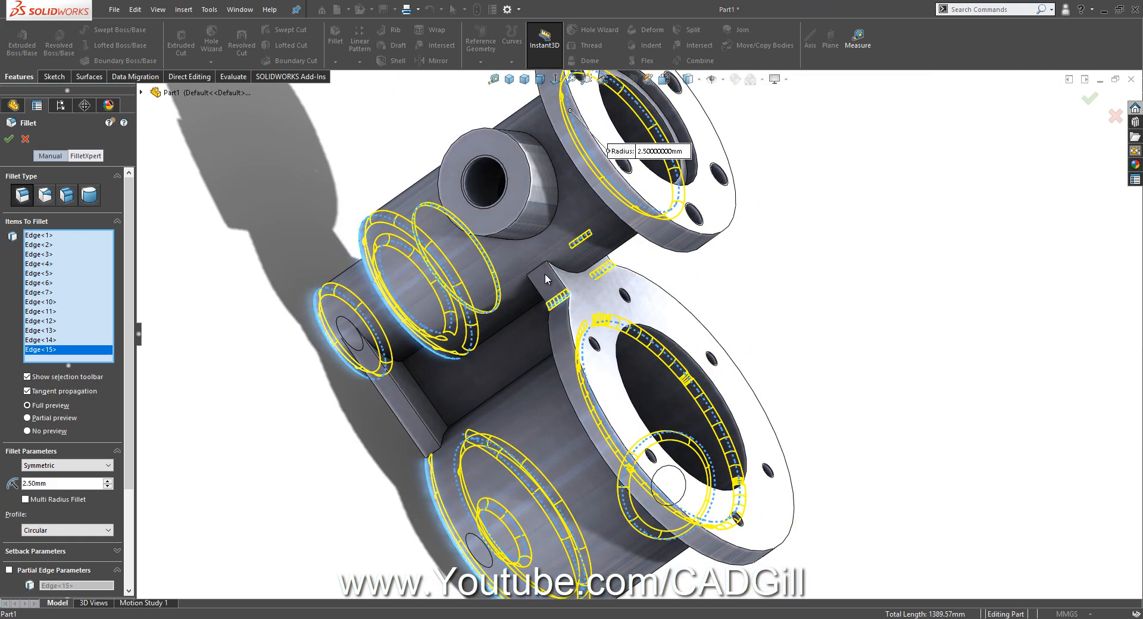
click(542, 266)
Add the two short vertical edges where the lower connecting ledge meets the larger cylinder to the fillet
scroll(420, 425, down, 3)
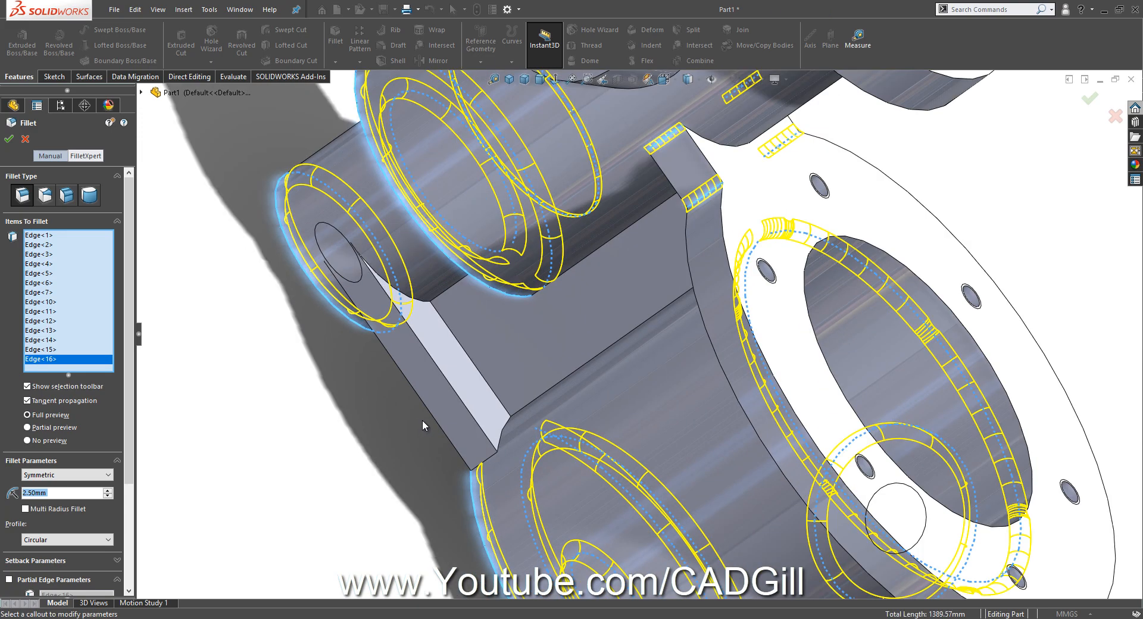
mouse_move(421, 423)
middle_down()
mouse_move(473, 475)
mouse_move(485, 456)
mouse_move(655, 451)
mouse_move(427, 441)
middle_up()
click(493, 454)
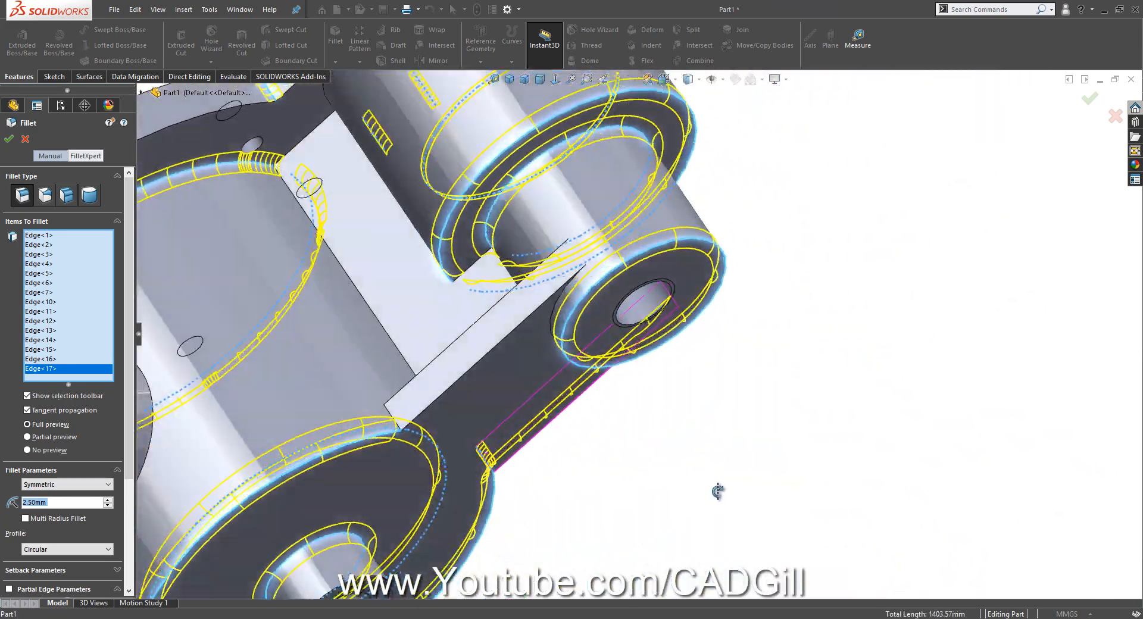
click(397, 418)
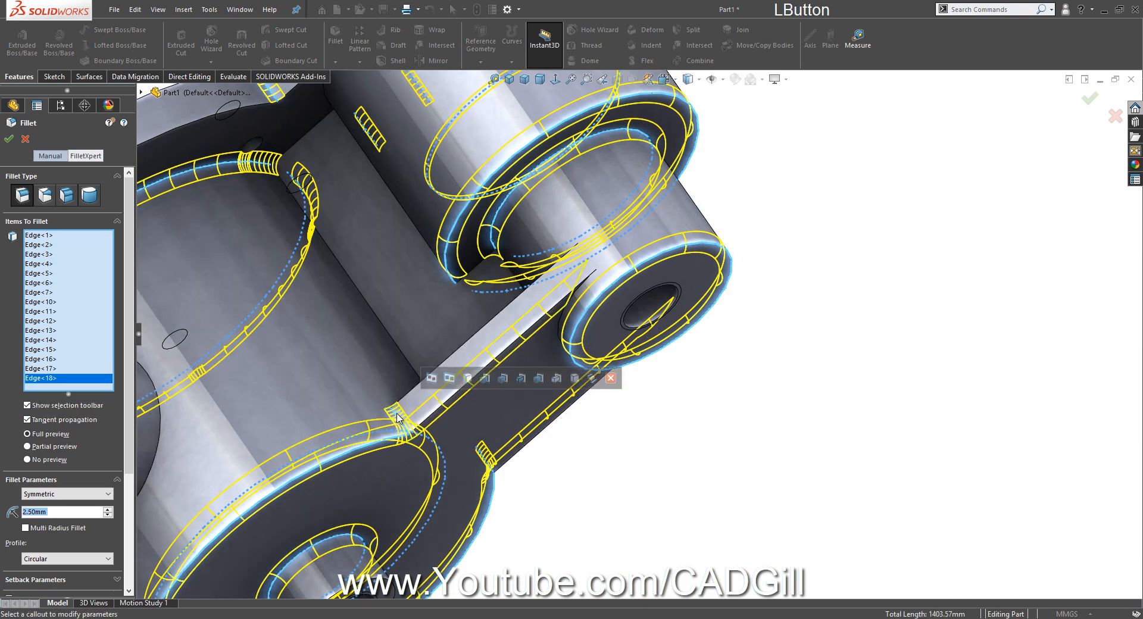
middle_drag(421, 402, 426, 513)
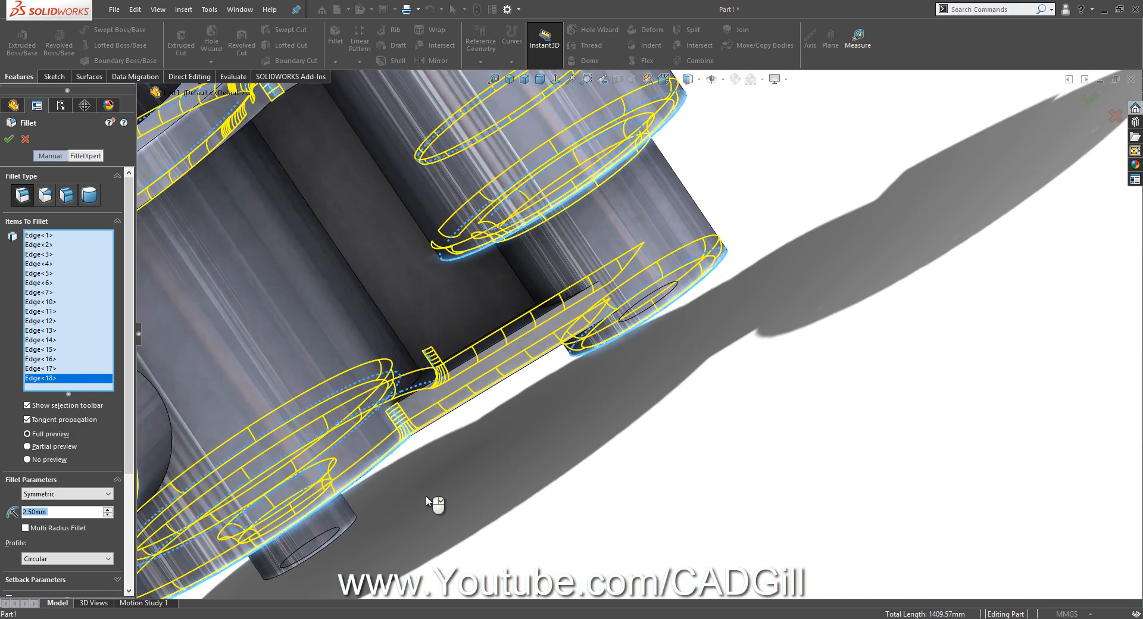
middle_drag(428, 468, 558, 286)
click(549, 324)
click(557, 362)
click(570, 344)
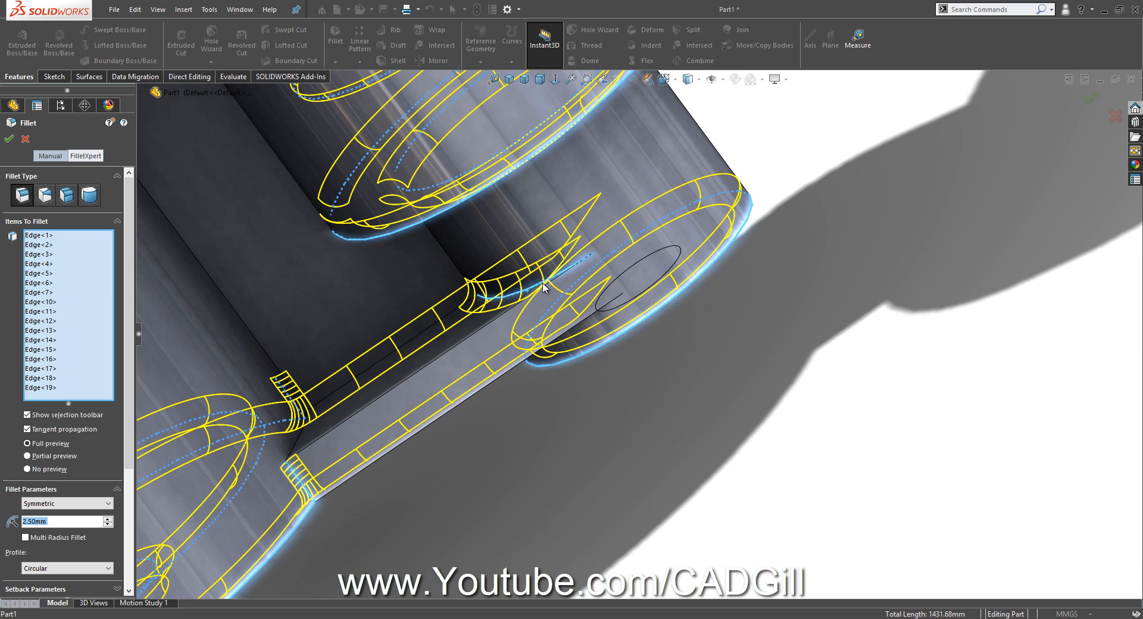
click(543, 288)
Apply the fillet to the selected edges, and edit it to turn off tangent propagation
scroll(541, 311, up, 3)
click(9, 141)
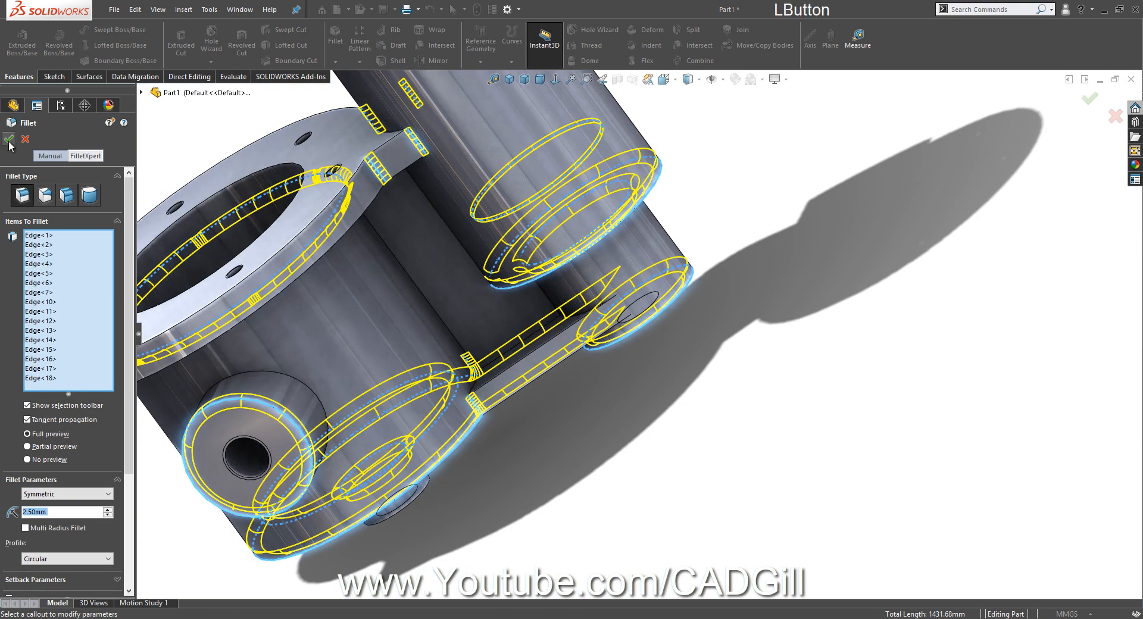
scroll(674, 349, down, 4)
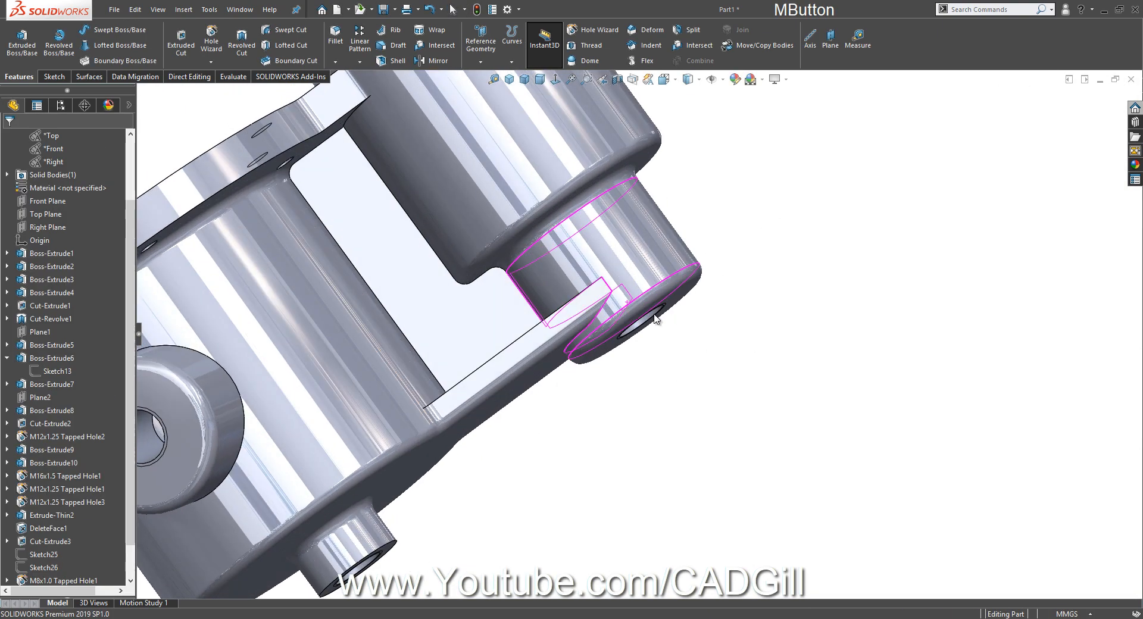
scroll(654, 319, up, 2)
middle_drag(621, 339, 601, 333)
scroll(521, 360, down, 4)
click(528, 375)
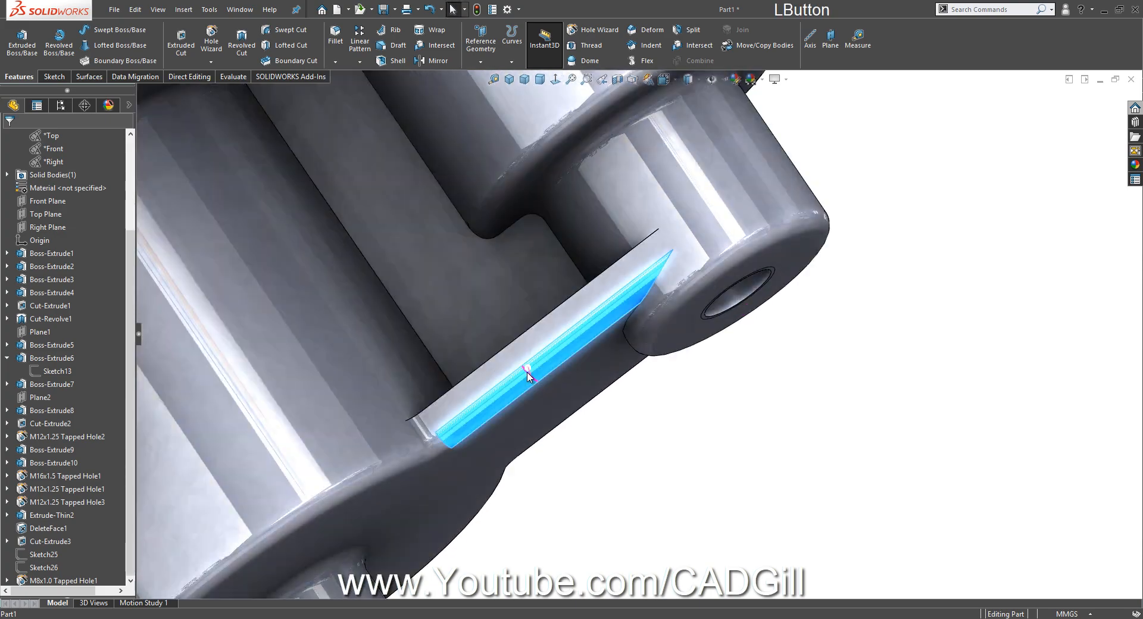
click(586, 352)
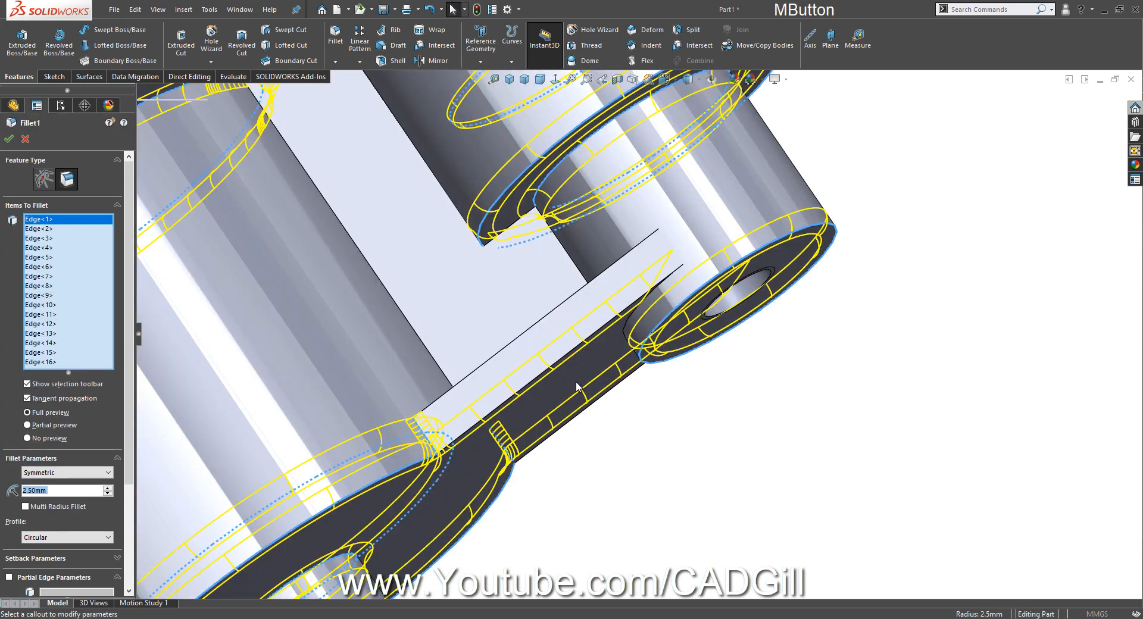
middle_drag(578, 386, 490, 513)
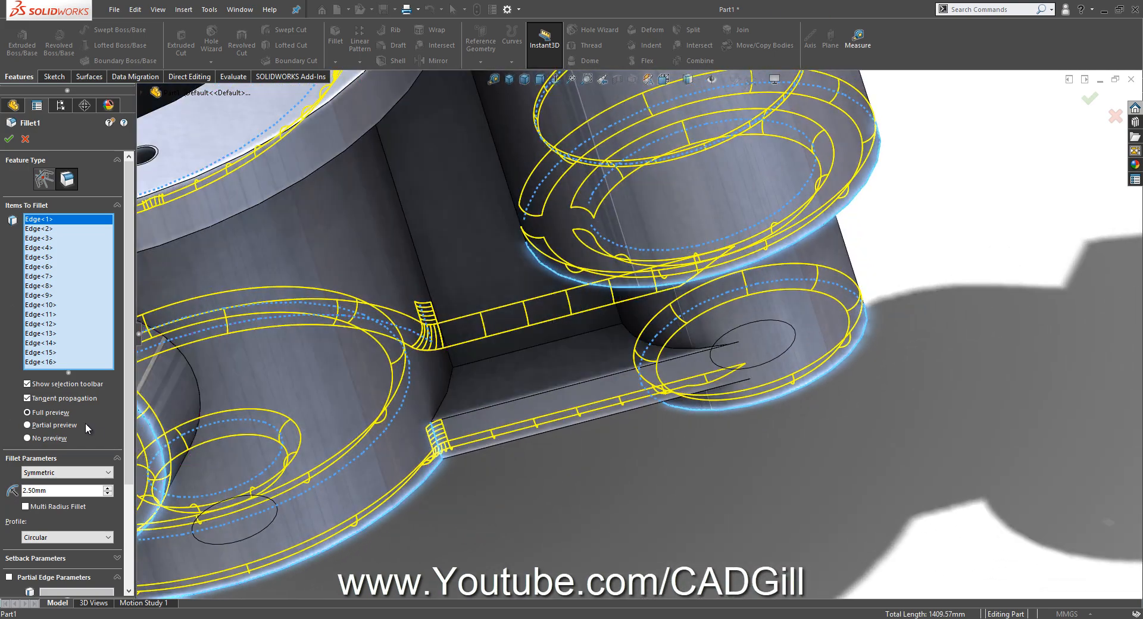
click(71, 396)
middle_drag(506, 456, 429, 370)
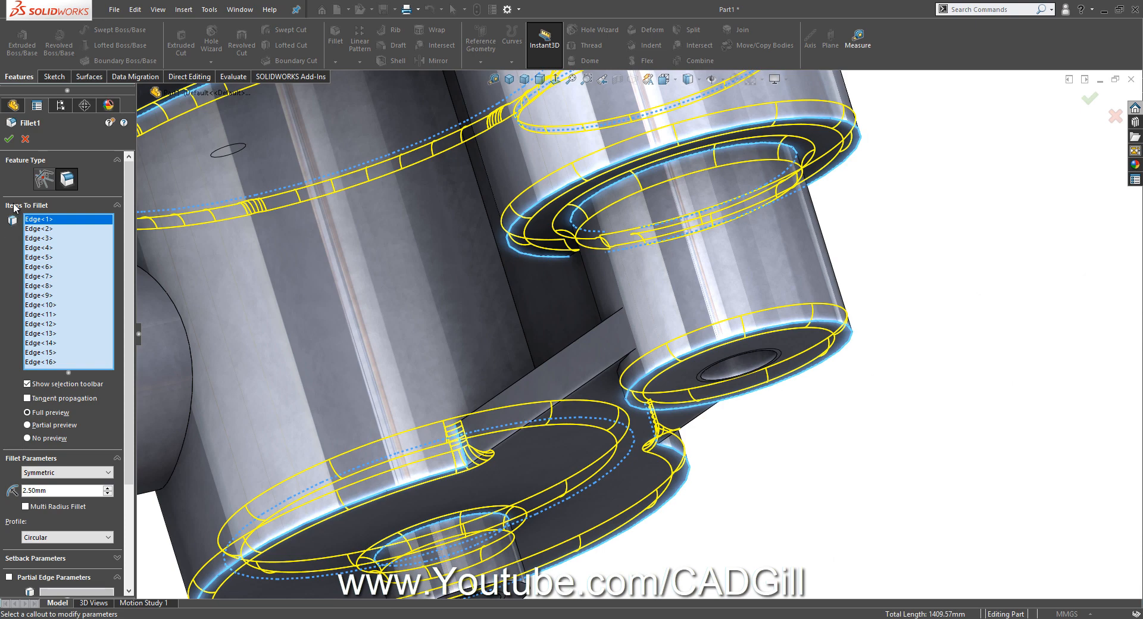
click(9, 139)
Reopen the fillet for editing and add the edges where the upper bridge's underside meets the smaller cylinder and the web wall
middle_drag(421, 395, 745, 359)
scroll(594, 363, up, 5)
scroll(622, 328, down, 4)
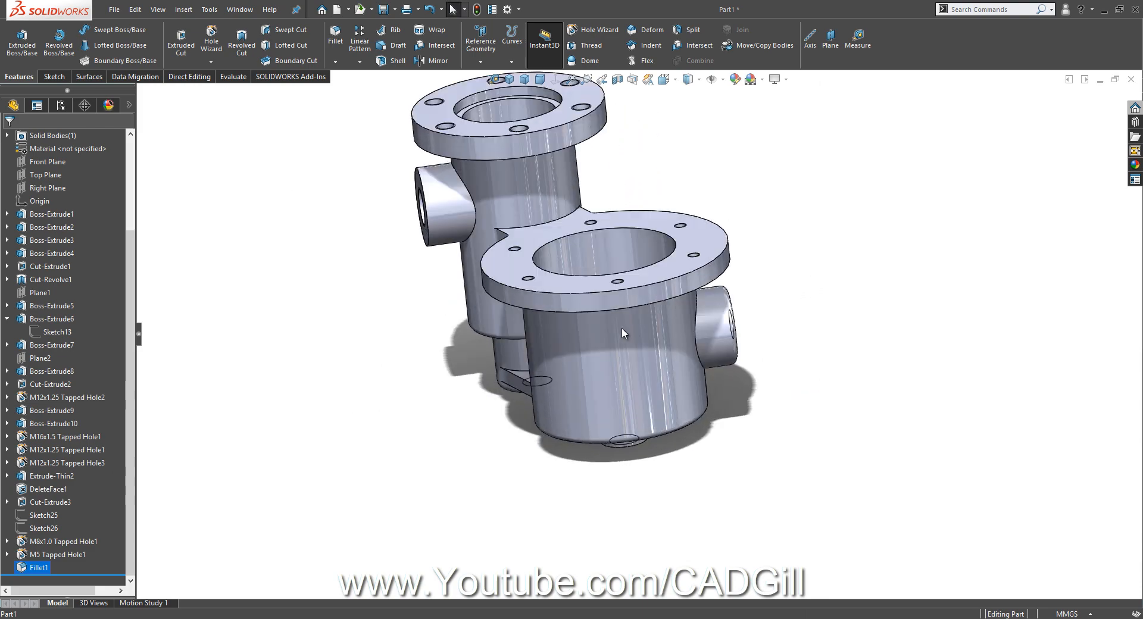
middle_drag(604, 327, 647, 346)
scroll(393, 346, down, 2)
middle_drag(393, 358, 406, 262)
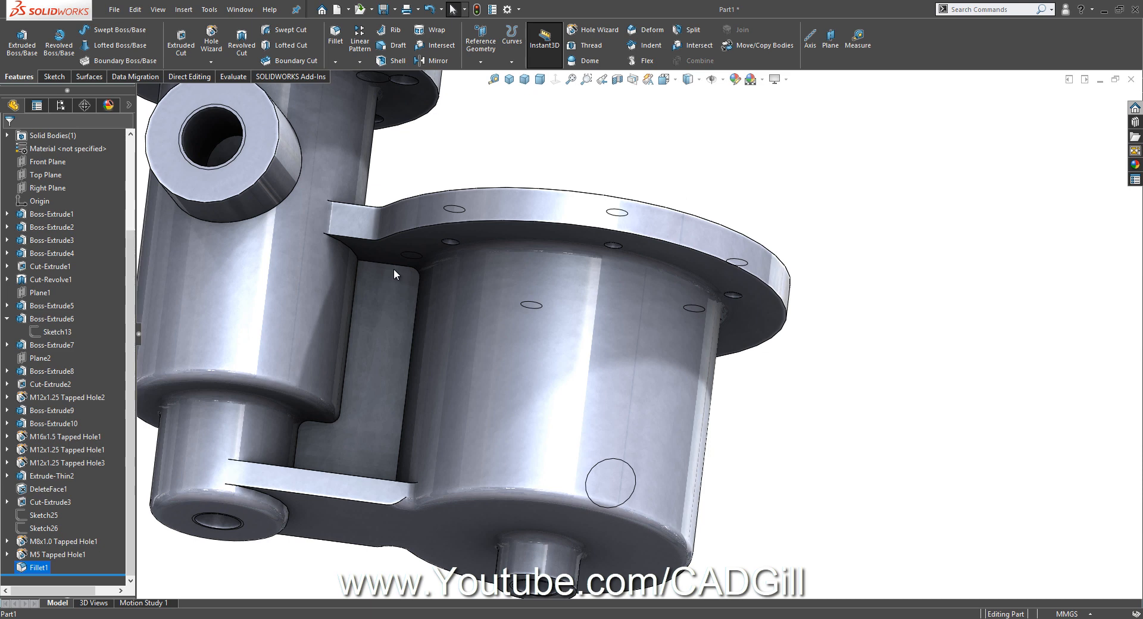
click(339, 241)
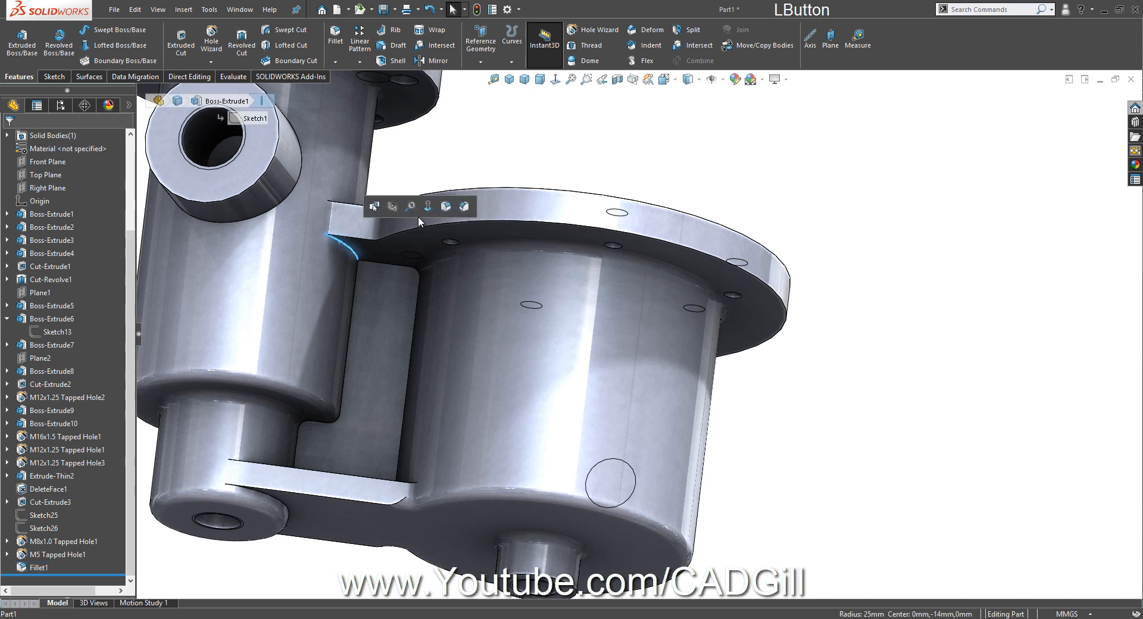
click(444, 260)
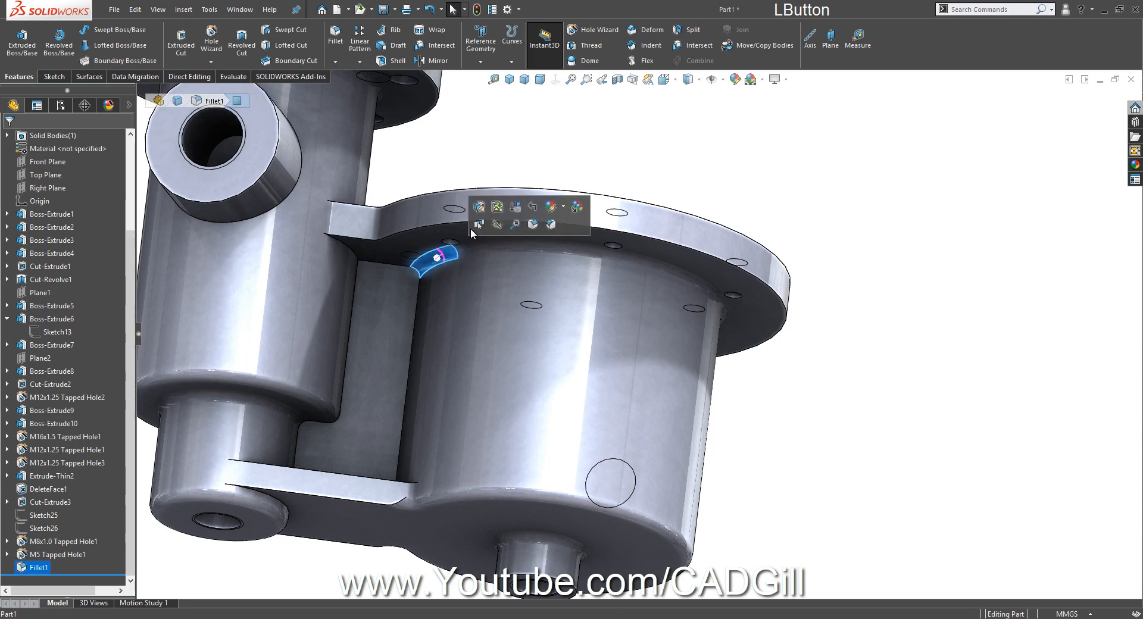
click(477, 208)
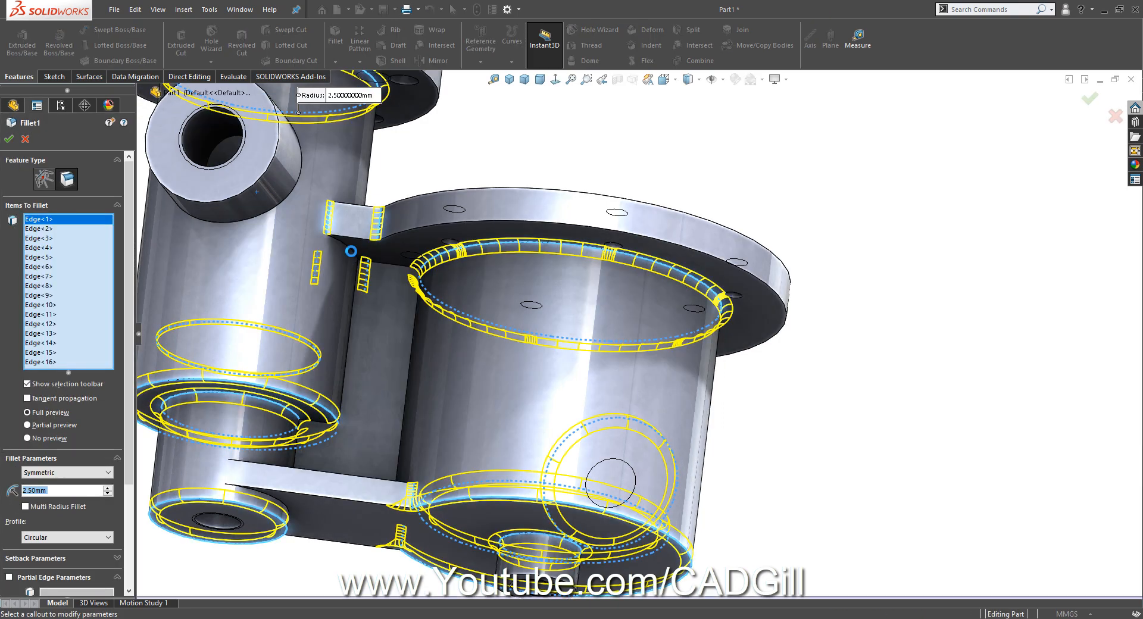
click(354, 261)
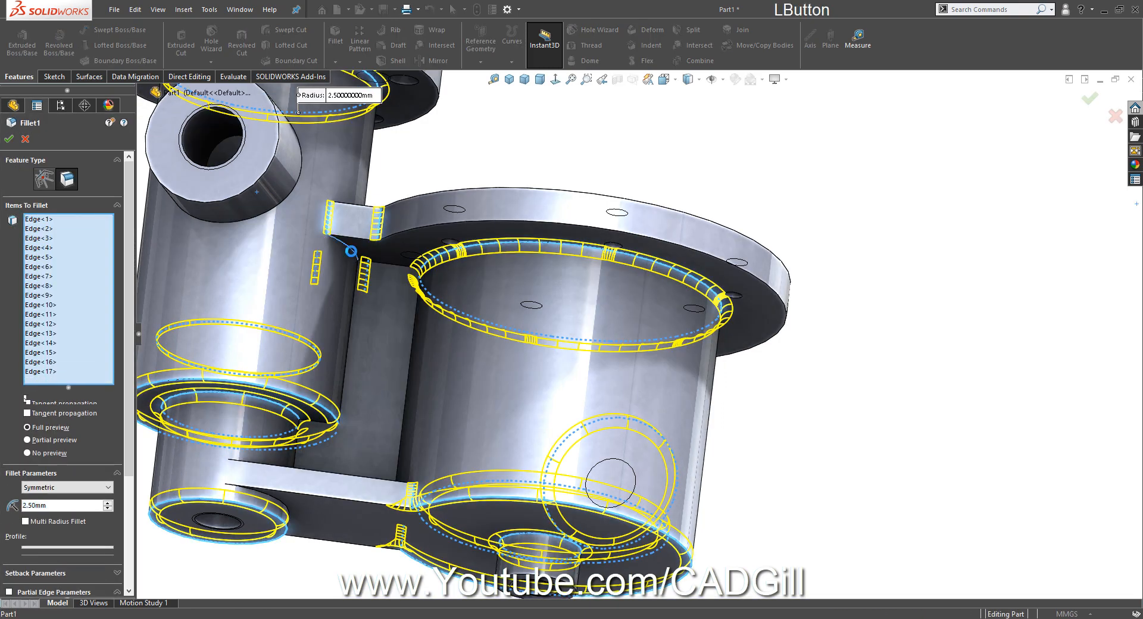
click(391, 264)
Add the edges where the lower ledge meets the web wall on both sides to the fillet
middle_drag(391, 265, 368, 408)
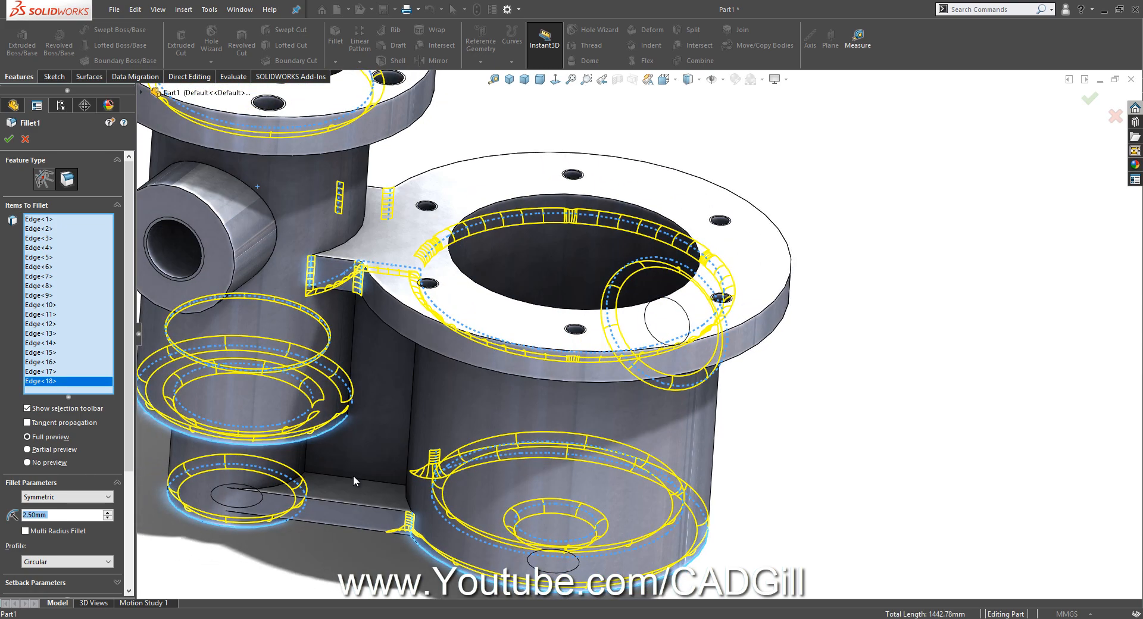
click(352, 477)
mouse_move(353, 477)
middle_down()
mouse_move(147, 508)
mouse_move(285, 518)
middle_up()
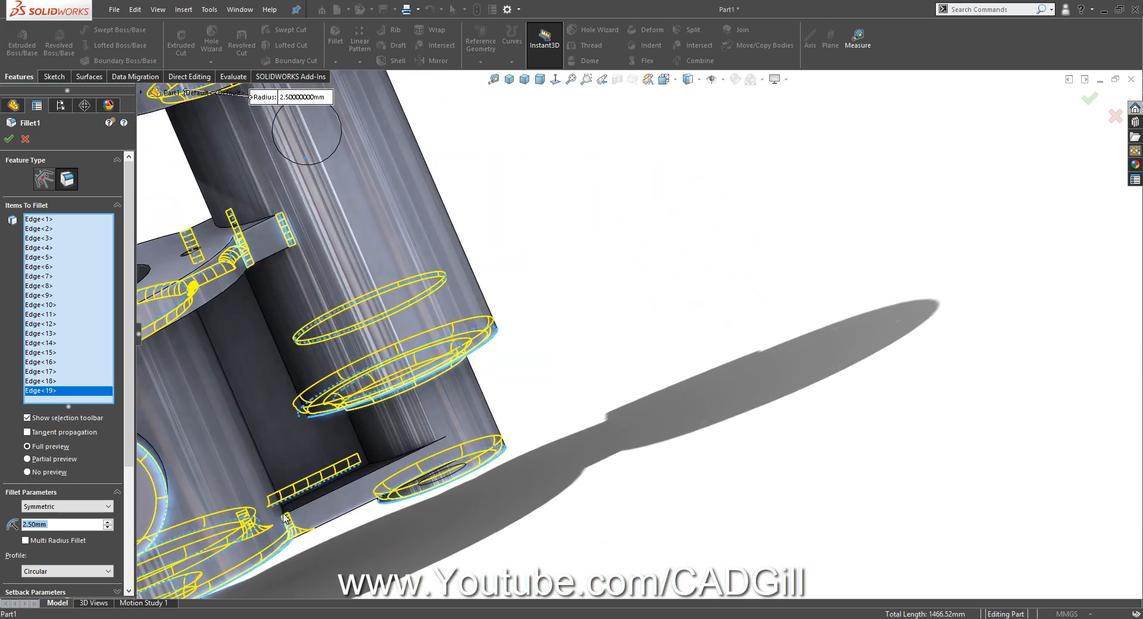
click(366, 462)
middle_drag(367, 463, 245, 200)
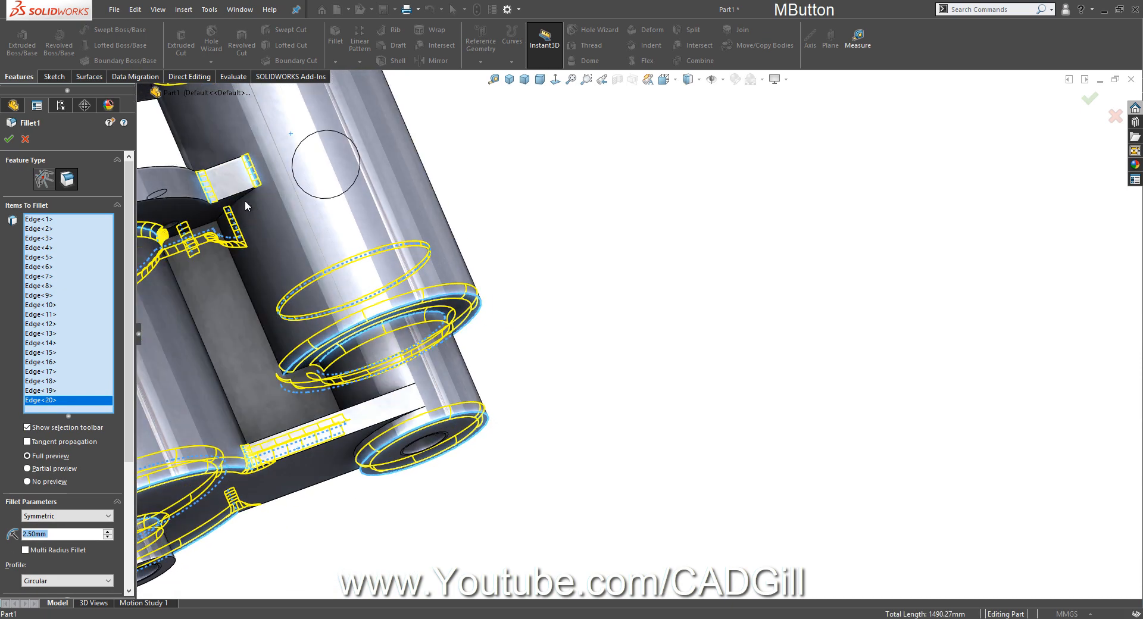
Add the opposite side's edges where the upper bridge's underside meets the web wall and the smaller cylinder to the fillet
scroll(245, 200, down, 3)
click(266, 246)
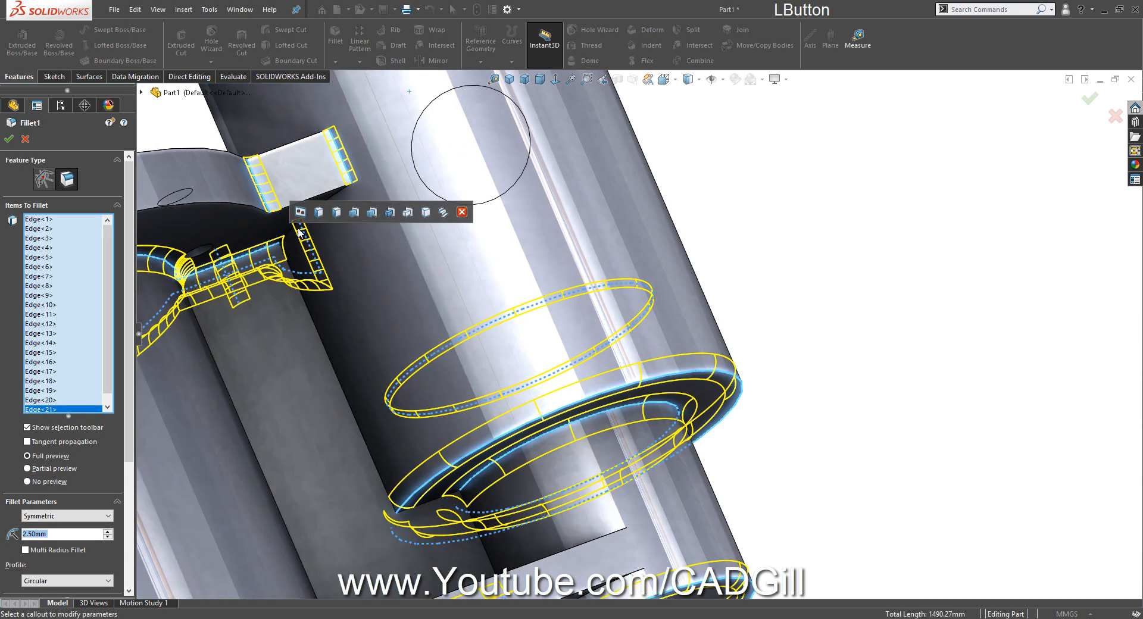
click(287, 233)
middle_drag(287, 232, 612, 503)
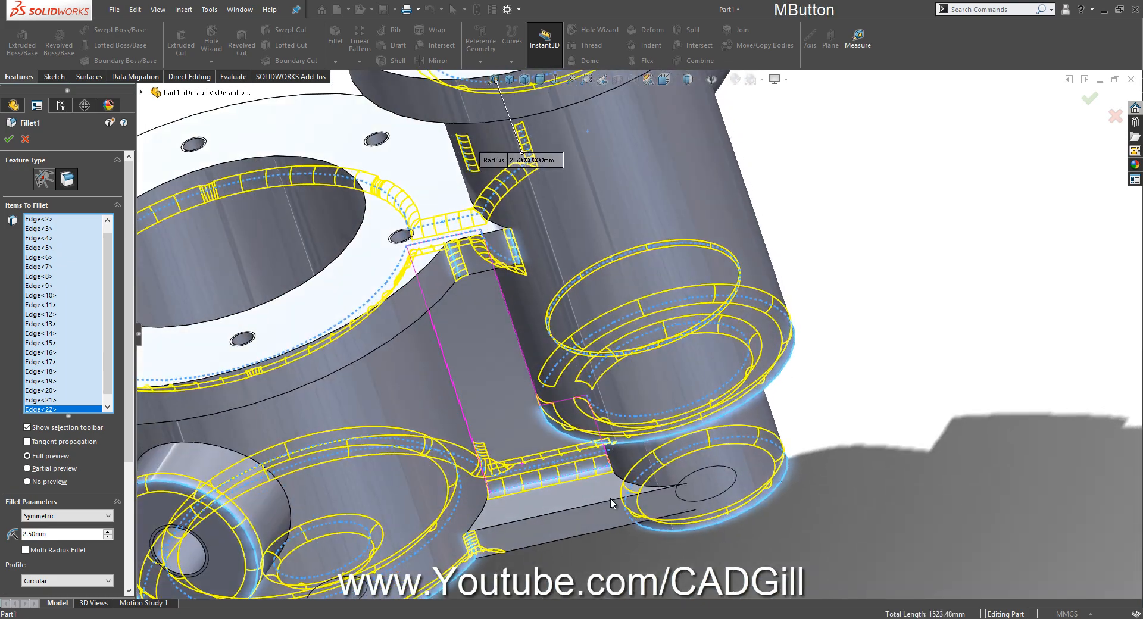
Add the edges where the lower ledge's upper face meets the narrow foot and the larger cylinder on both sides, and apply the edited fillet
click(621, 484)
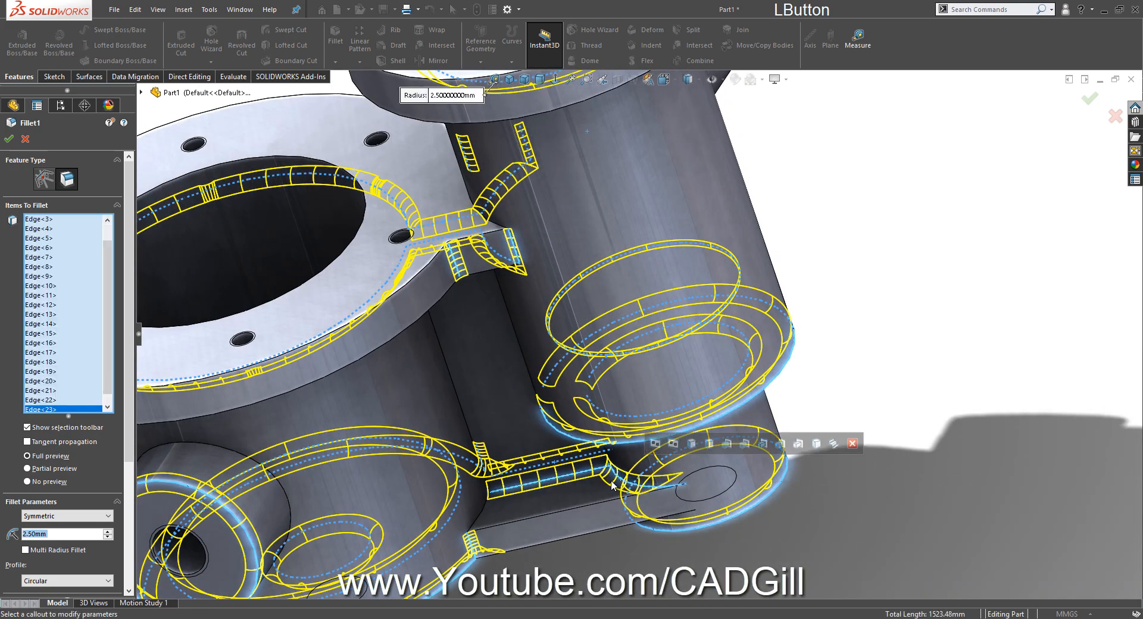
click(484, 512)
middle_drag(484, 513, 715, 491)
scroll(464, 453, down, 4)
middle_drag(440, 423, 423, 467)
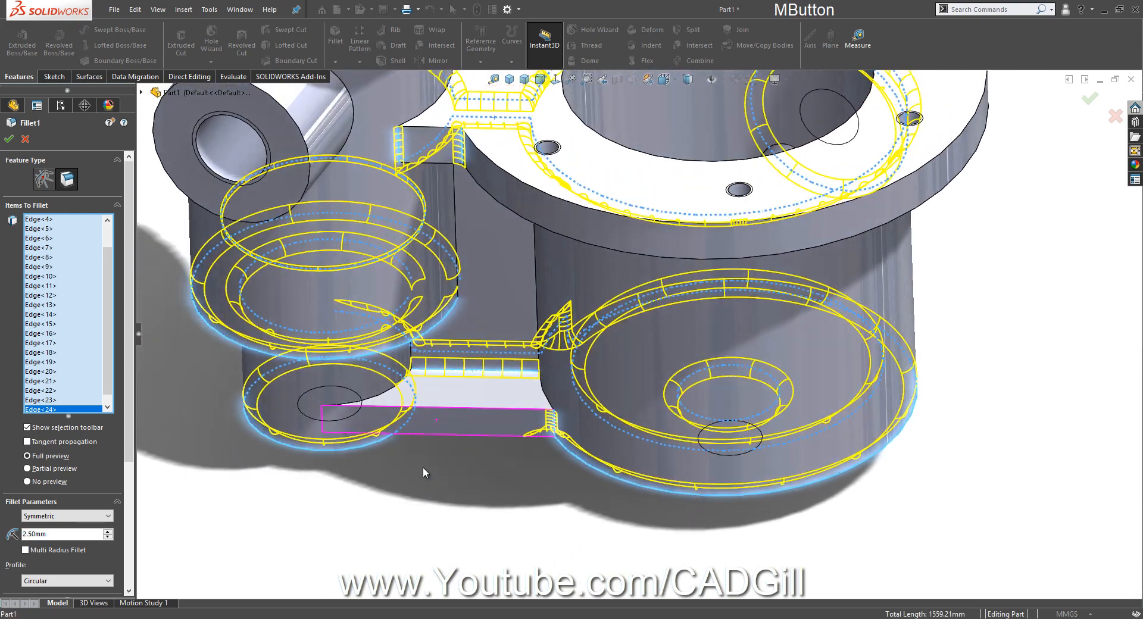
click(396, 390)
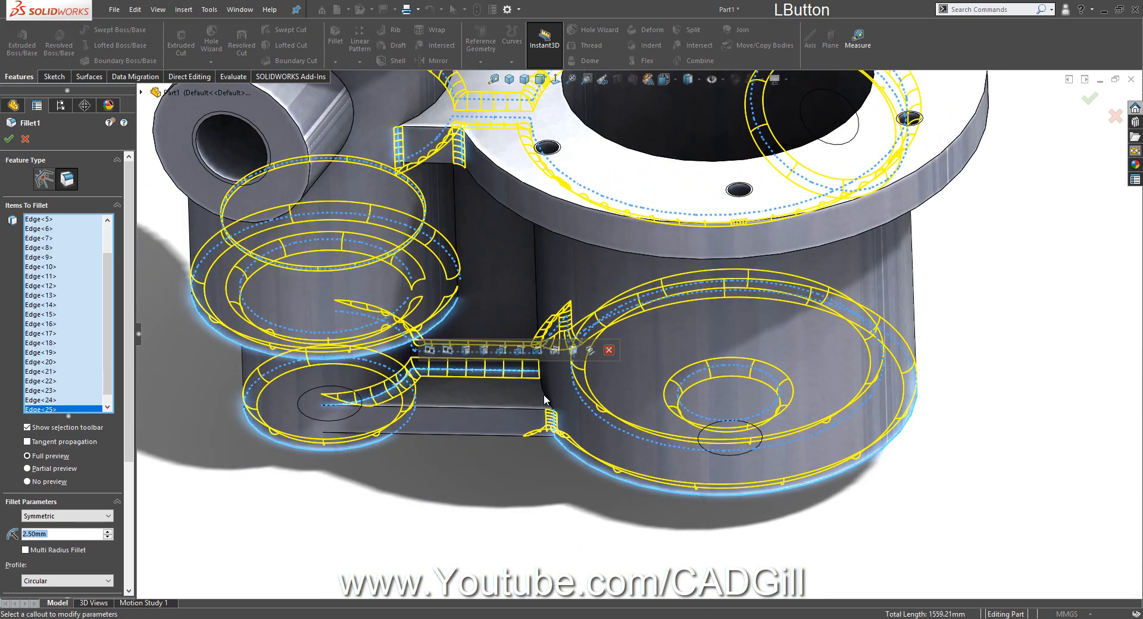
right_click(527, 423)
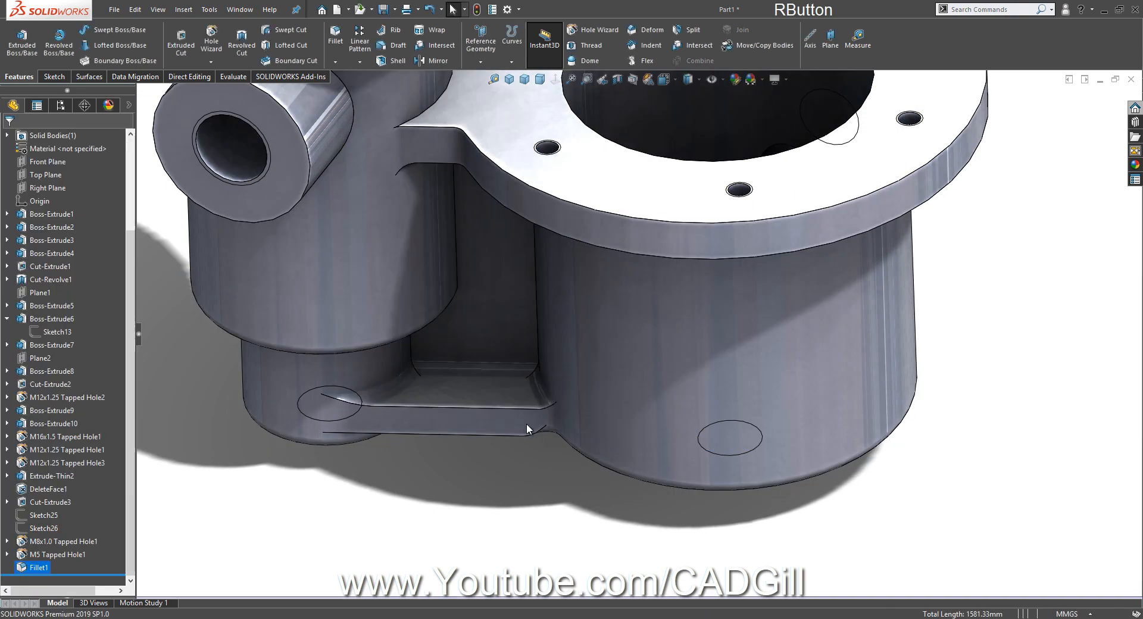
Reopen the main edge fillet, turn on tangent propagation so it follows the lower ledge's edges, and apply it
middle_drag(526, 423, 526, 329)
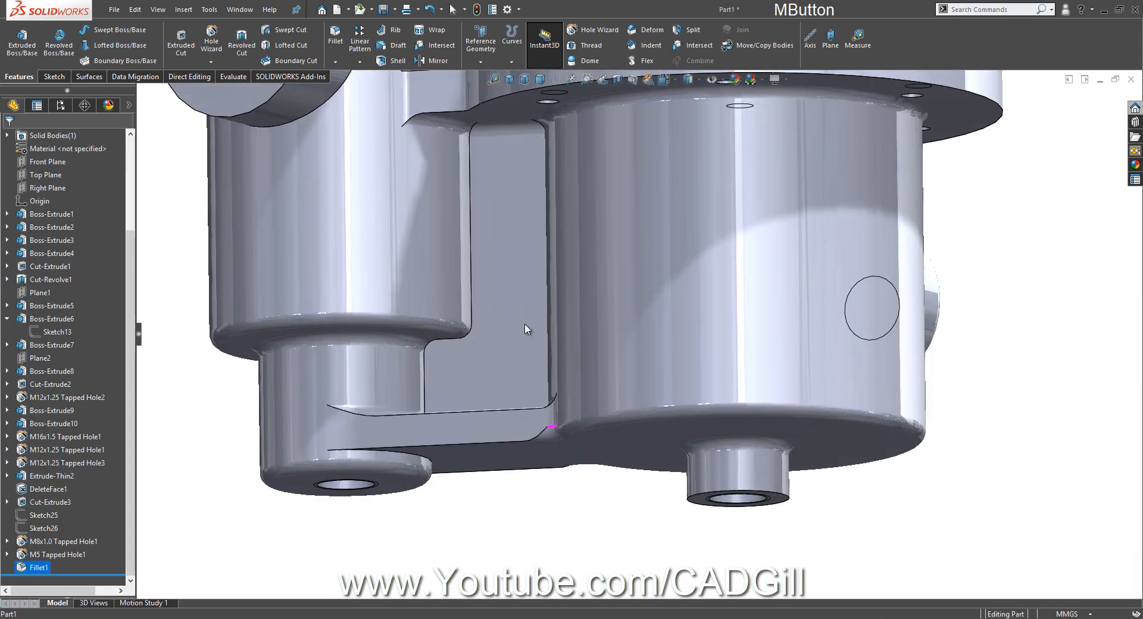
scroll(536, 381, down, 5)
click(544, 417)
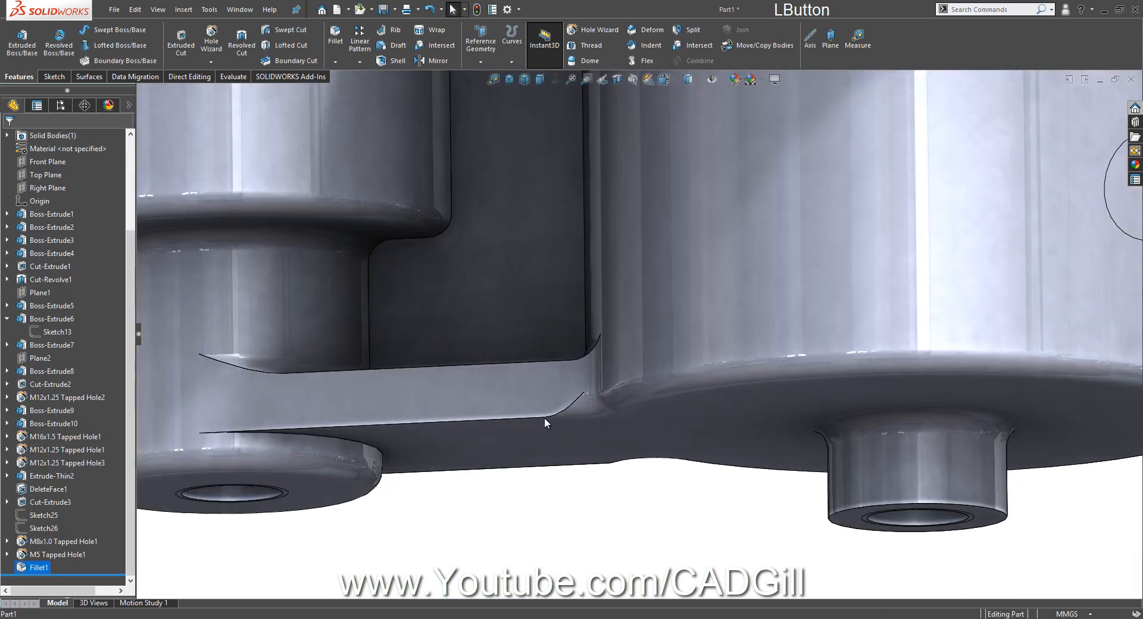
click(577, 410)
click(606, 361)
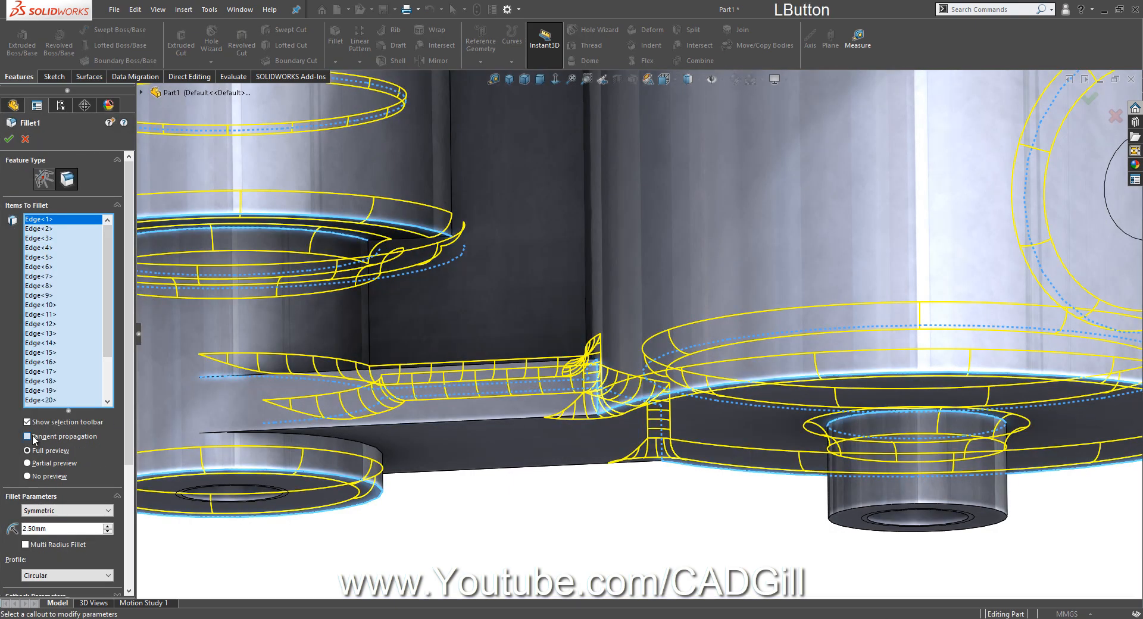
click(34, 439)
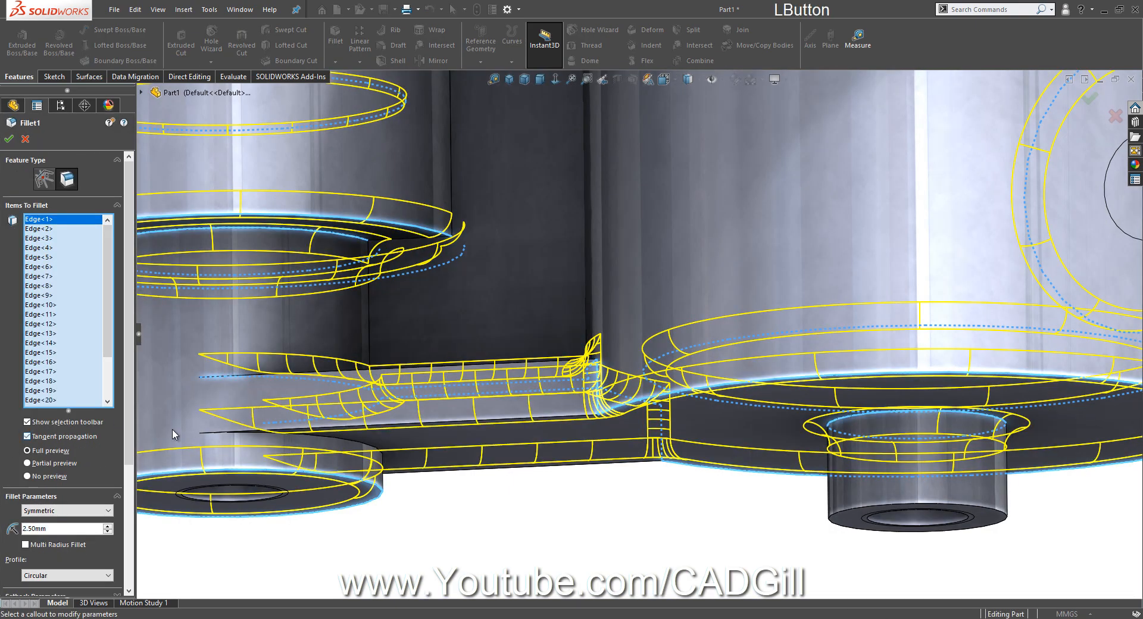
middle_drag(315, 368, 1, 210)
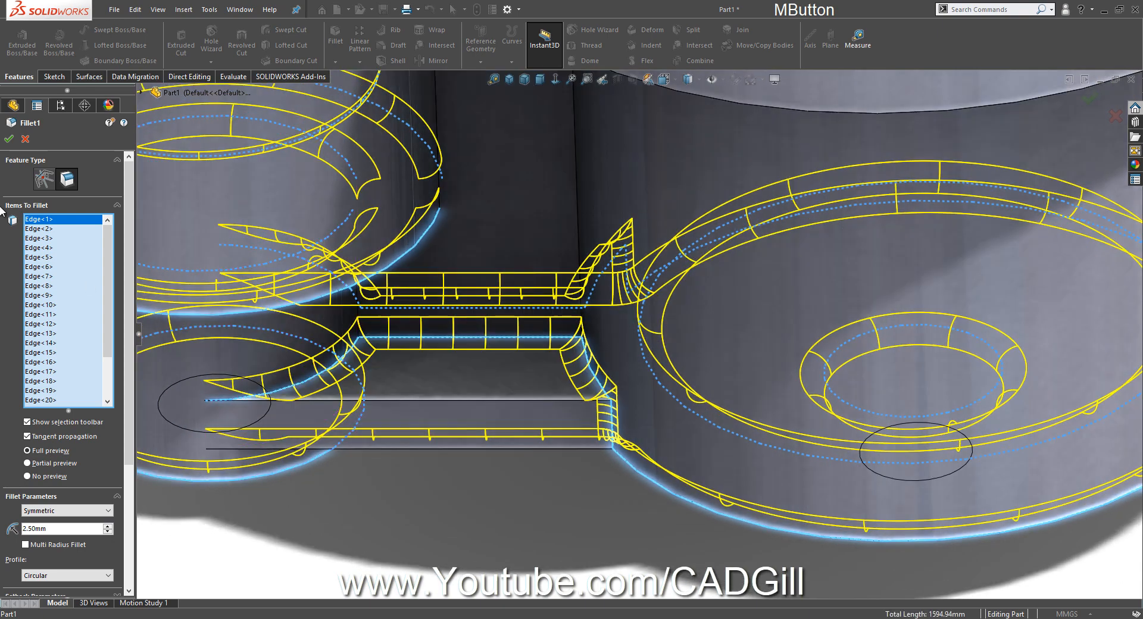
click(9, 139)
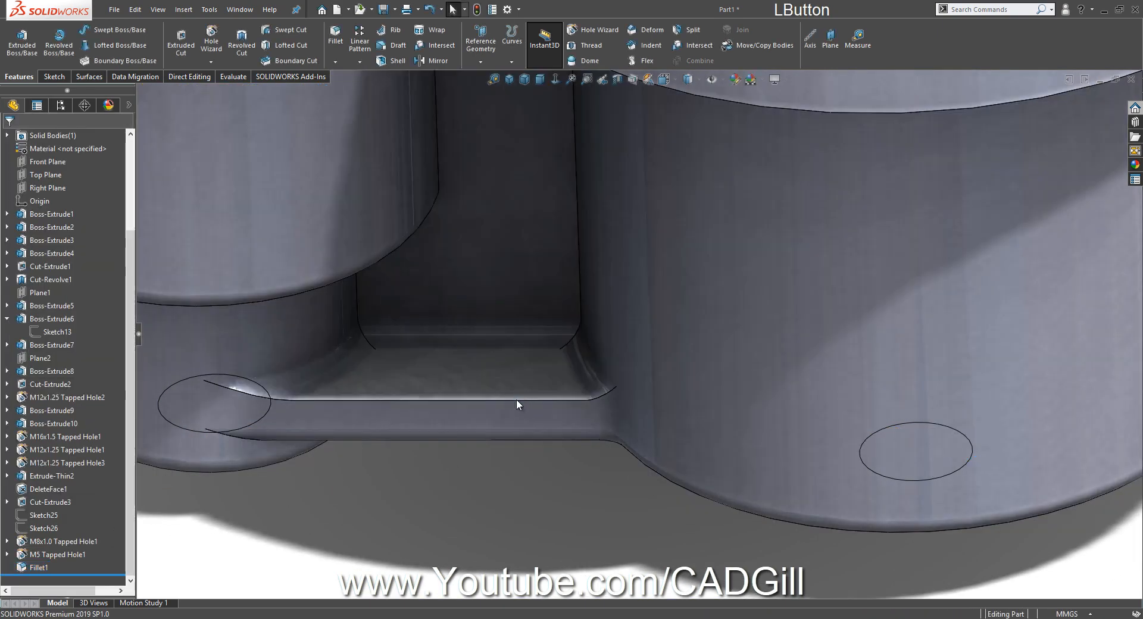
Create a new 2.5 mm fillet on the lower ledge's upper outer edges on both sides of the web
click(516, 399)
click(627, 368)
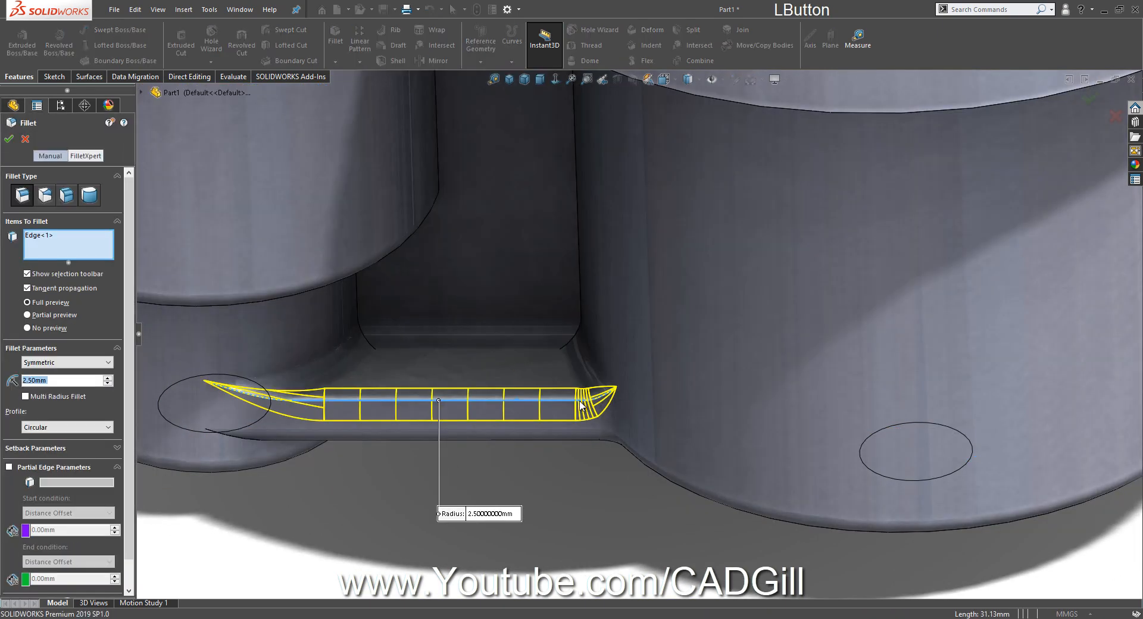
scroll(581, 406, up, 3)
middle_drag(580, 406, 733, 455)
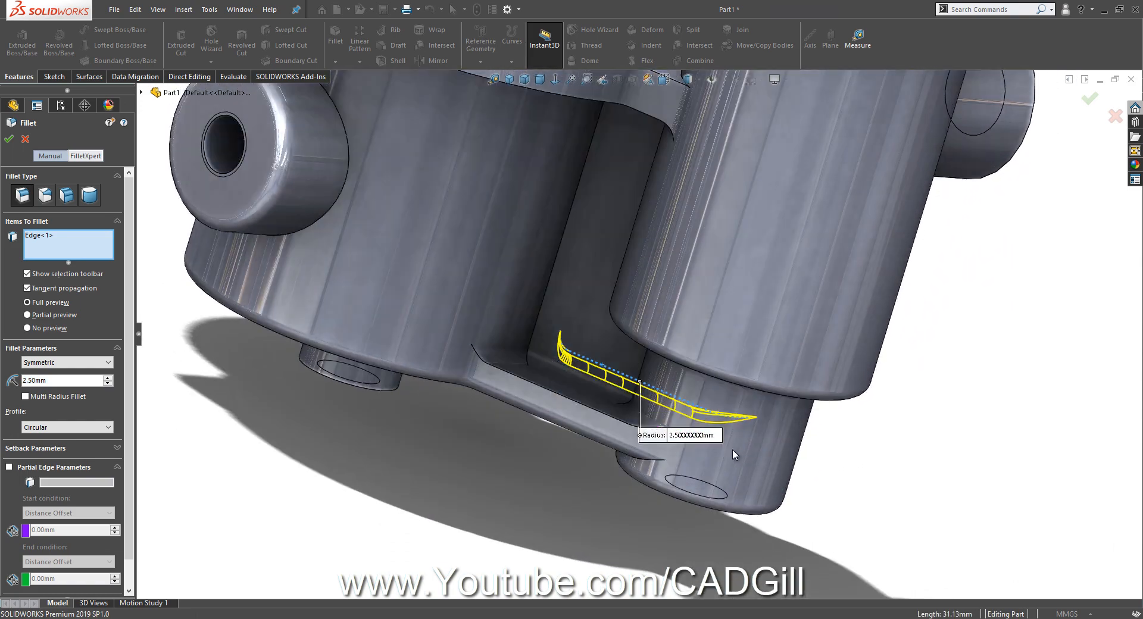
click(622, 426)
right_click(623, 426)
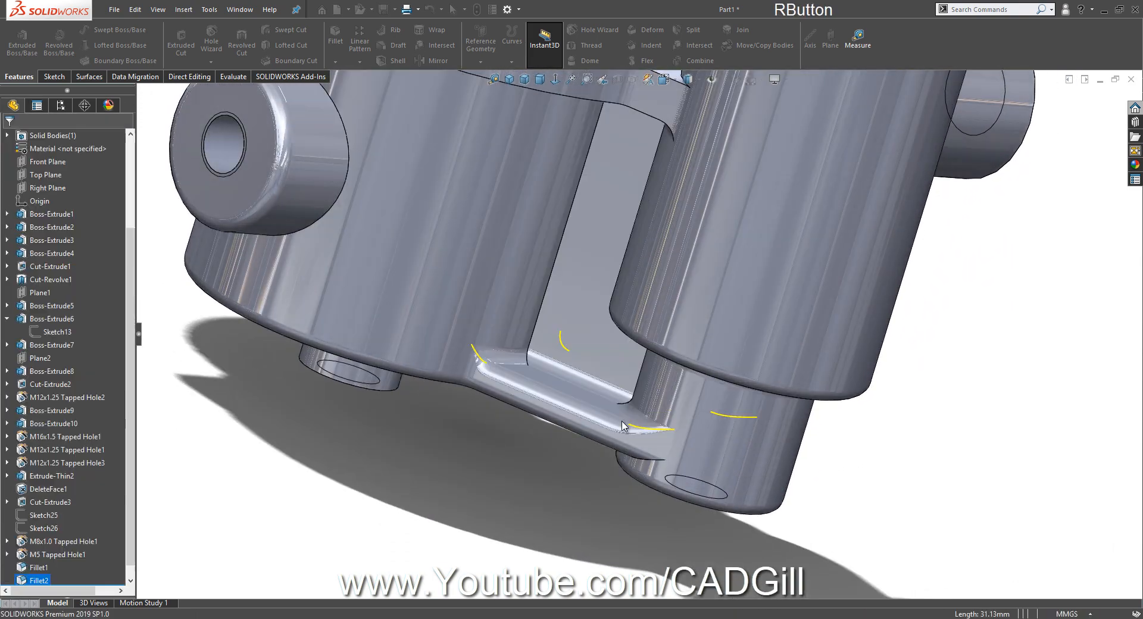
Reopen the main casting fillet and add the edge where the side boss meets the smaller cylinder
scroll(583, 426, down, 1)
middle_drag(583, 425, 563, 442)
scroll(565, 447, up, 7)
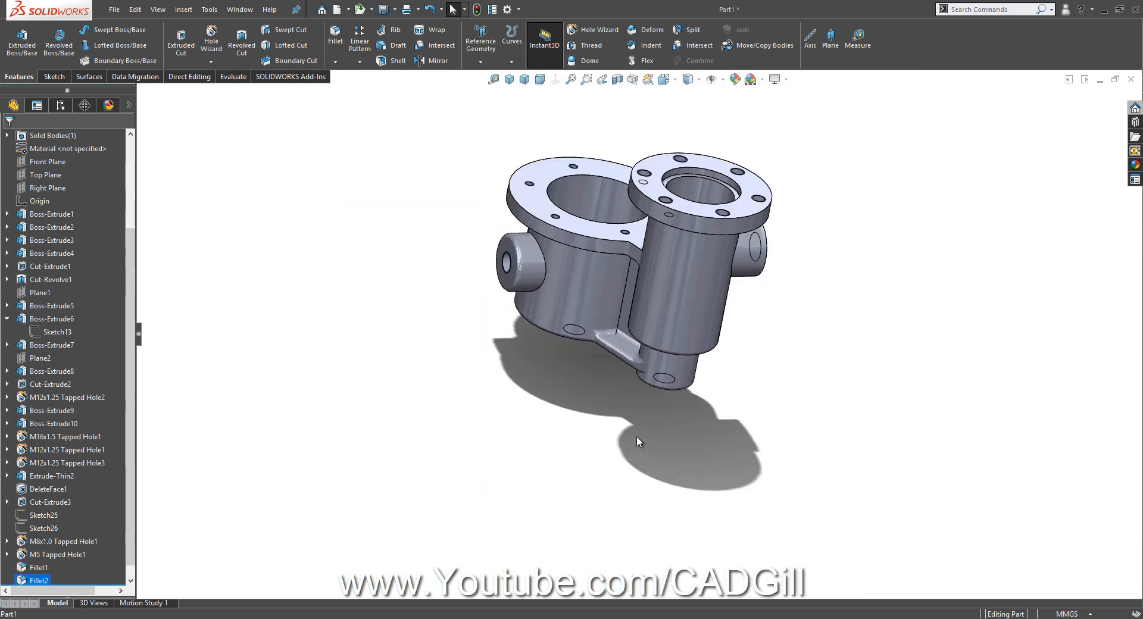
middle_drag(636, 436, 716, 262)
scroll(716, 262, down, 3)
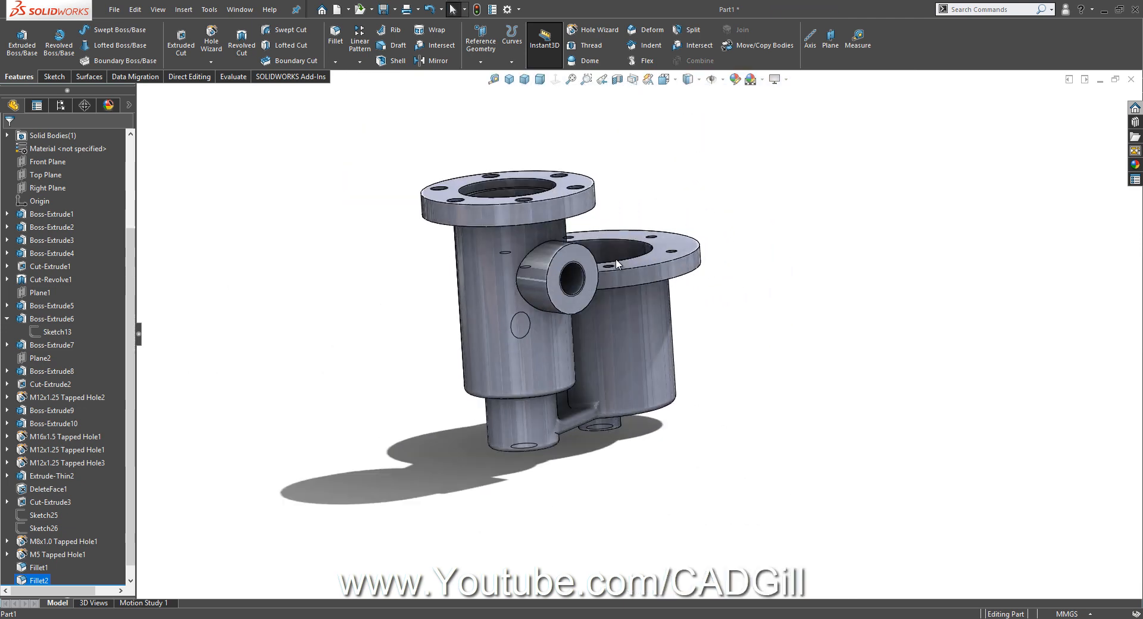
scroll(616, 264, down, 5)
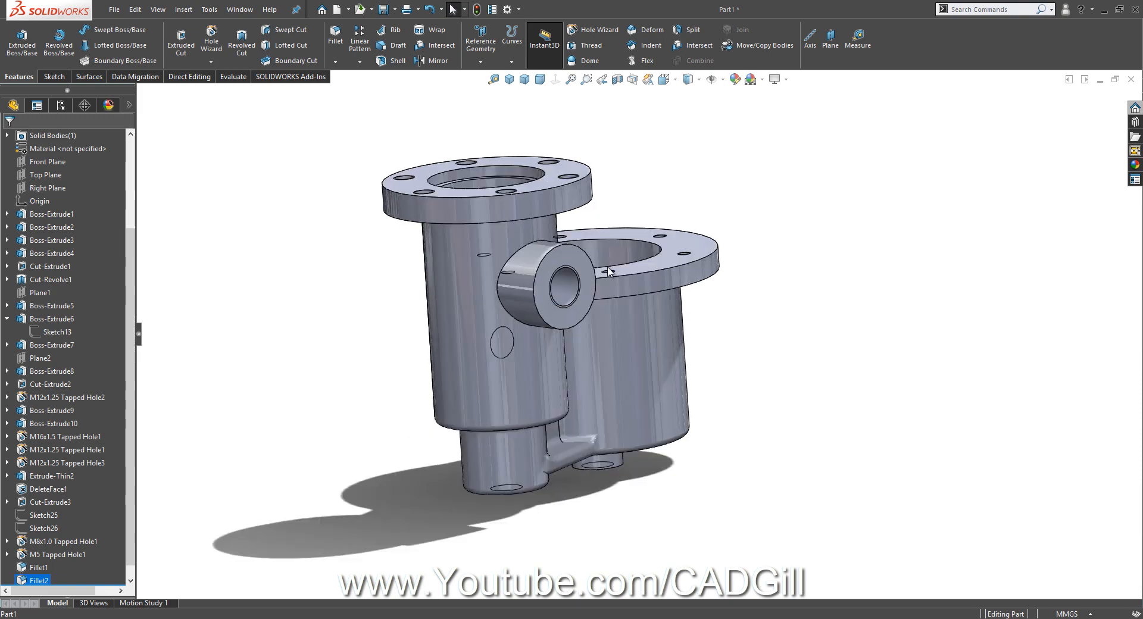
middle_drag(556, 295, 548, 287)
scroll(675, 424, down, 2)
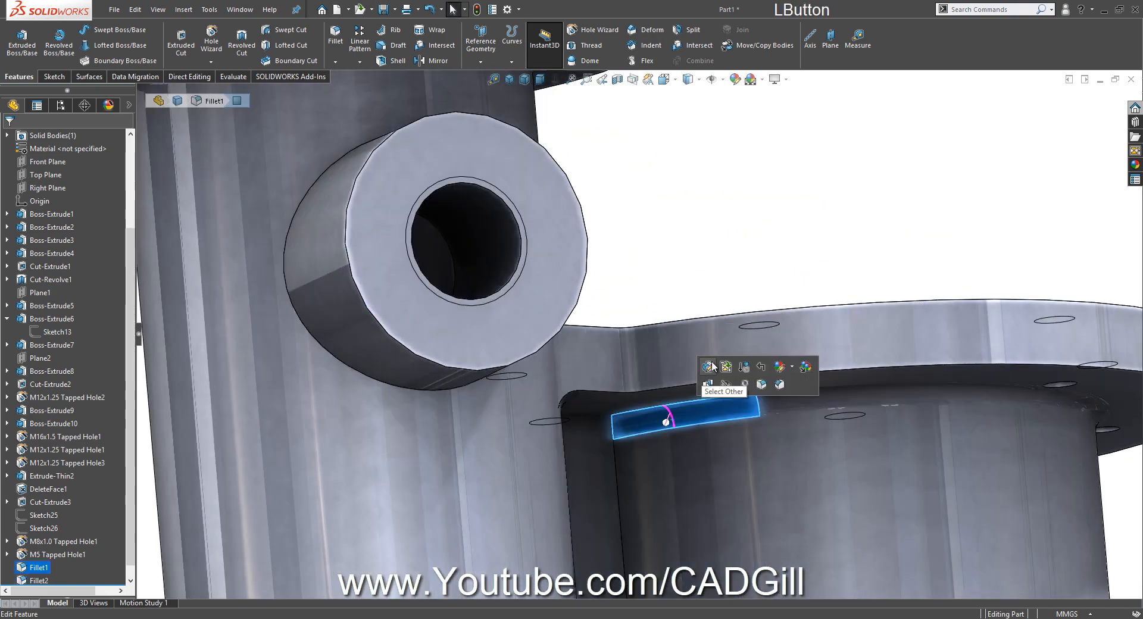
click(711, 367)
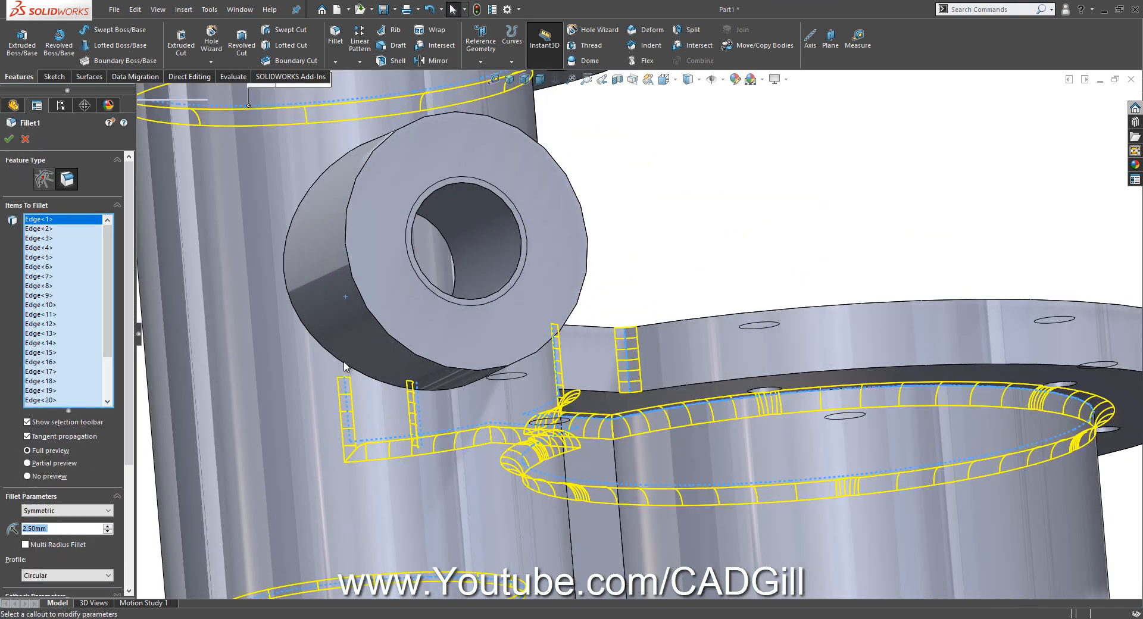
click(342, 366)
Add the edge where the other side boss meets the larger cylinder and the outer rim of the smaller cylinder's boss to the fillet
scroll(345, 370, up, 4)
middle_drag(346, 370, 502, 448)
click(503, 448)
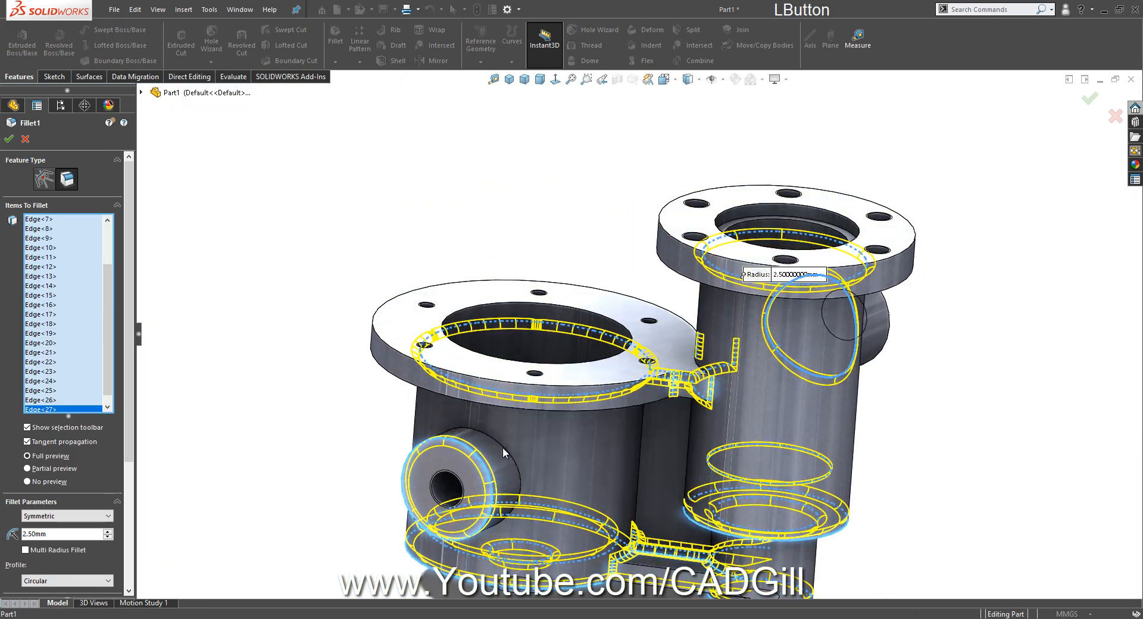
middle_drag(595, 430, 955, 296)
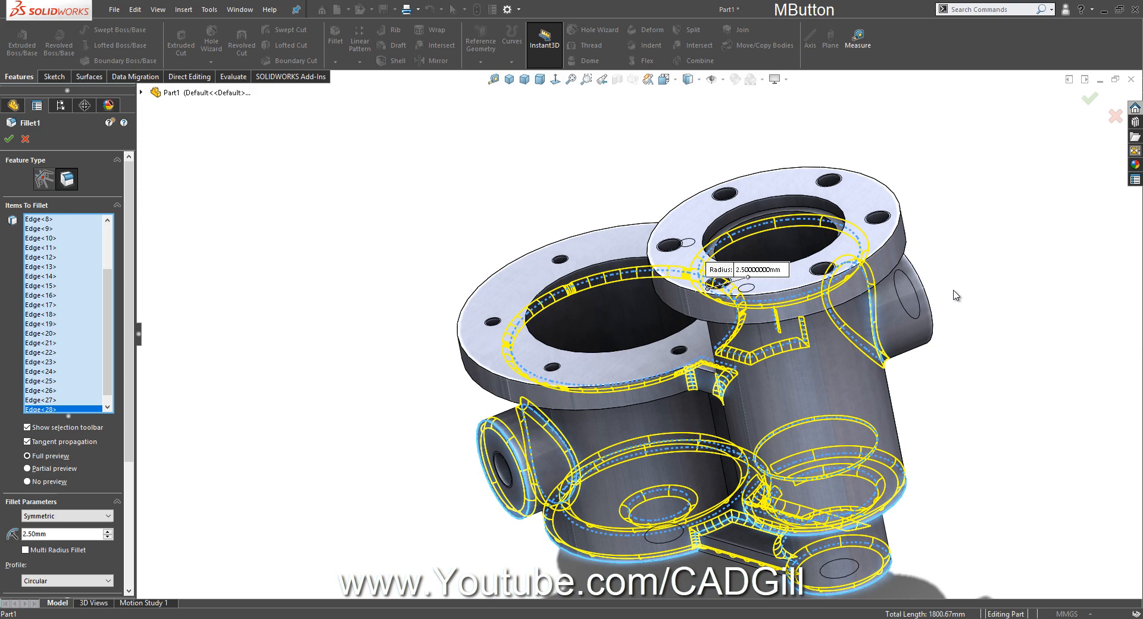
click(933, 314)
Add the vertical edges where one side of the web wall meets the smaller and larger cylinders to the fillet
scroll(714, 398, down, 5)
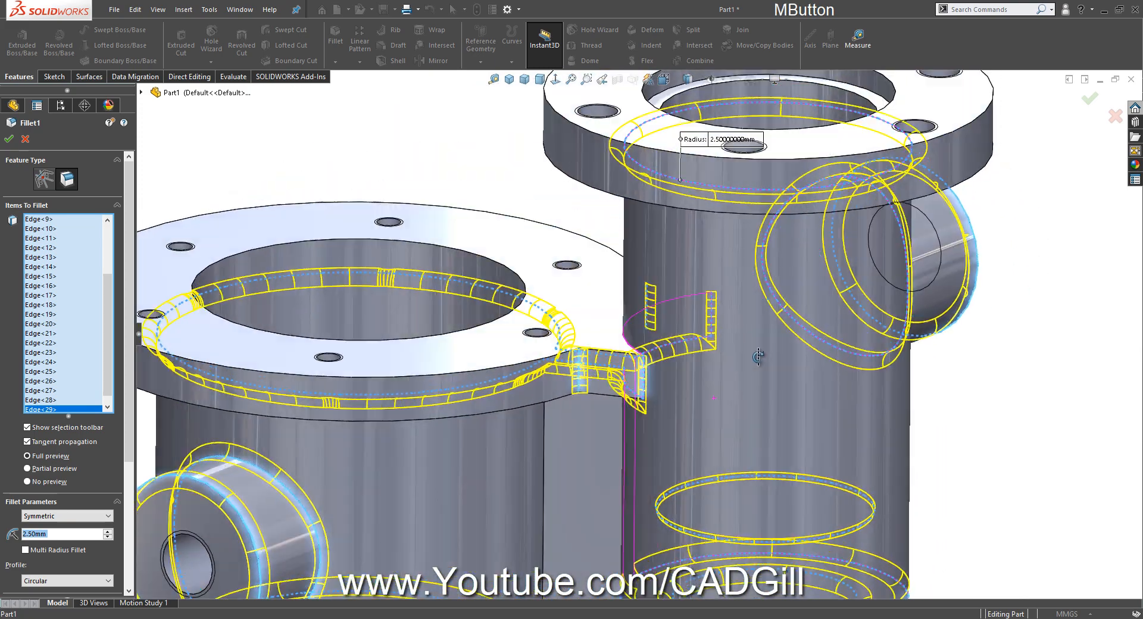
scroll(586, 456, down, 4)
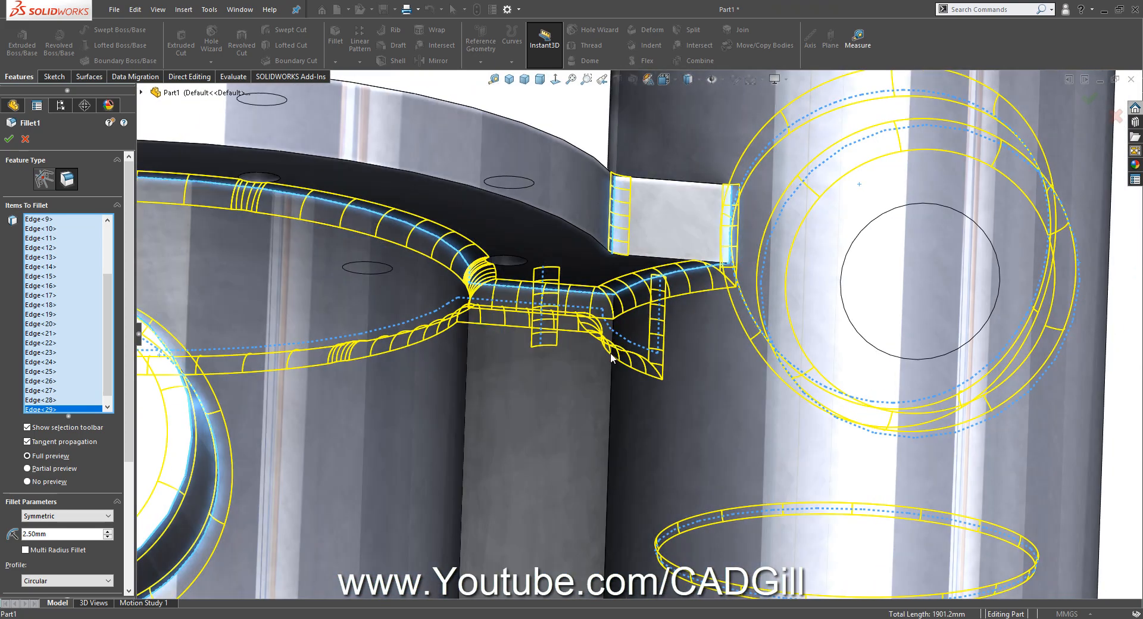
click(611, 356)
middle_drag(445, 417, 528, 369)
click(529, 367)
scroll(603, 412, up, 5)
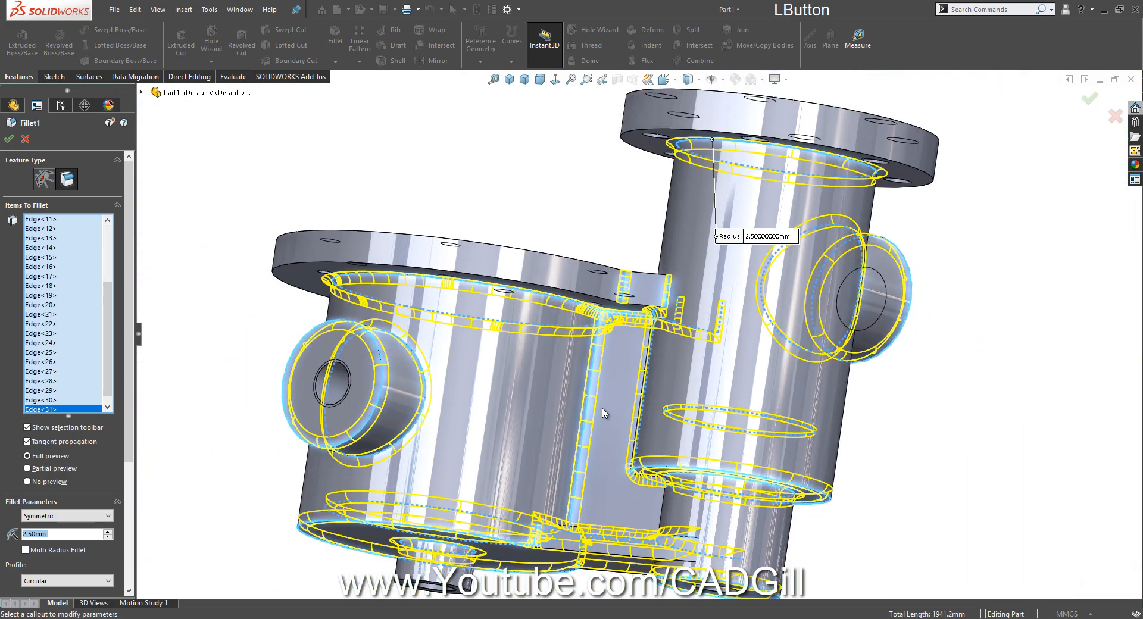
Add the web's opposite-side vertical edges at the larger cylinder, the narrow foot and the smaller cylinder, and apply the edited fillet
middle_drag(604, 412, 580, 550)
scroll(643, 480, down, 6)
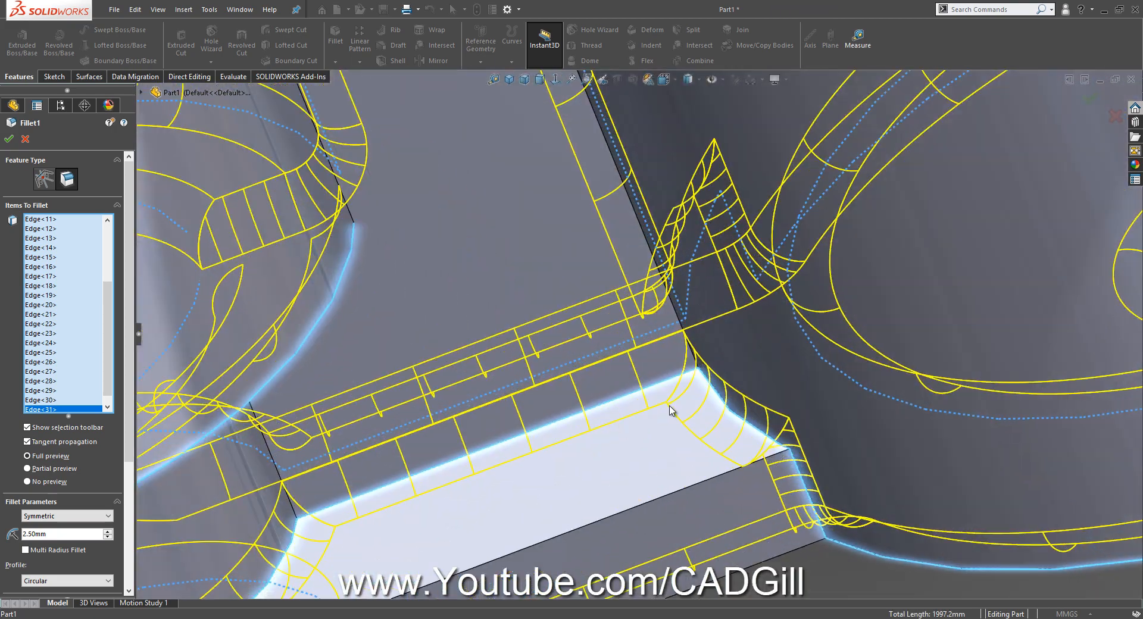
middle_drag(670, 409, 682, 350)
click(684, 349)
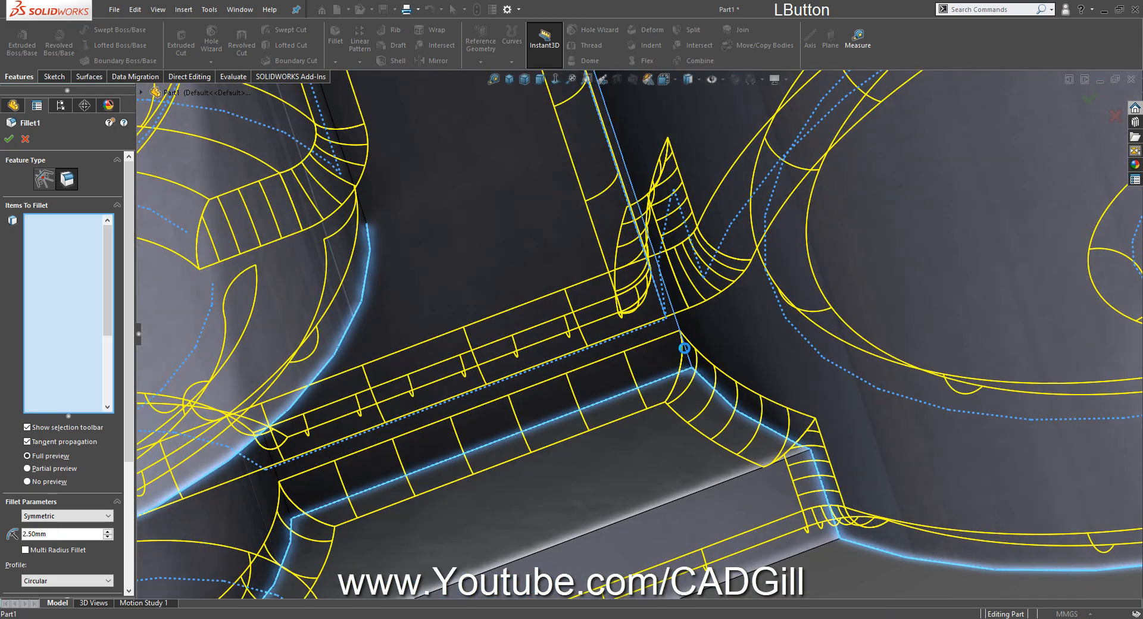
middle_drag(659, 385, 455, 379)
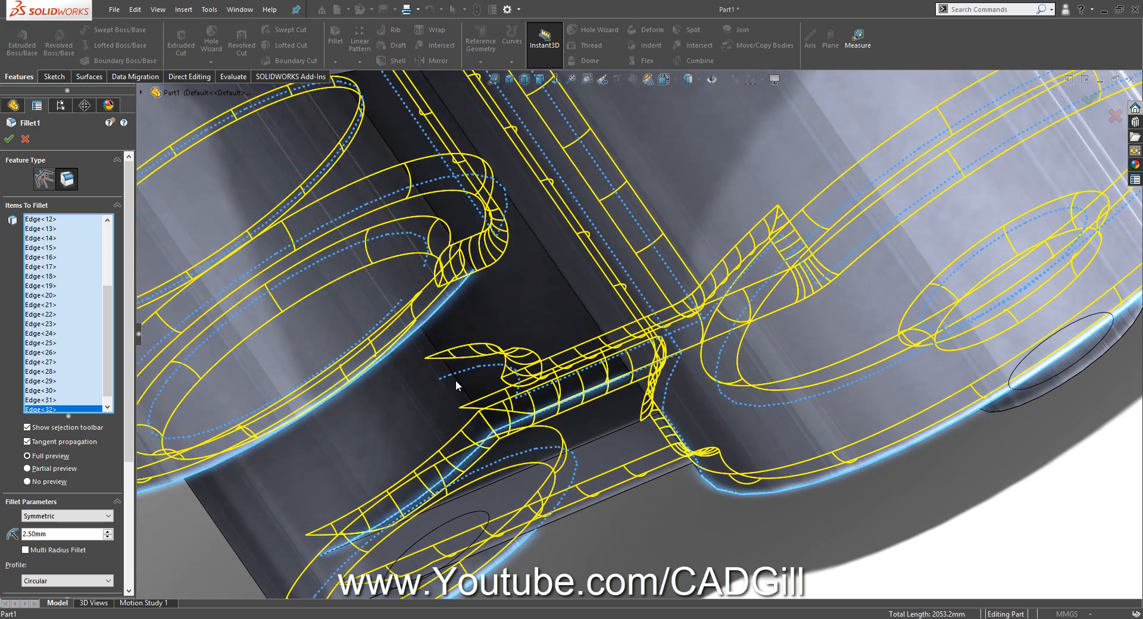
click(456, 380)
click(464, 246)
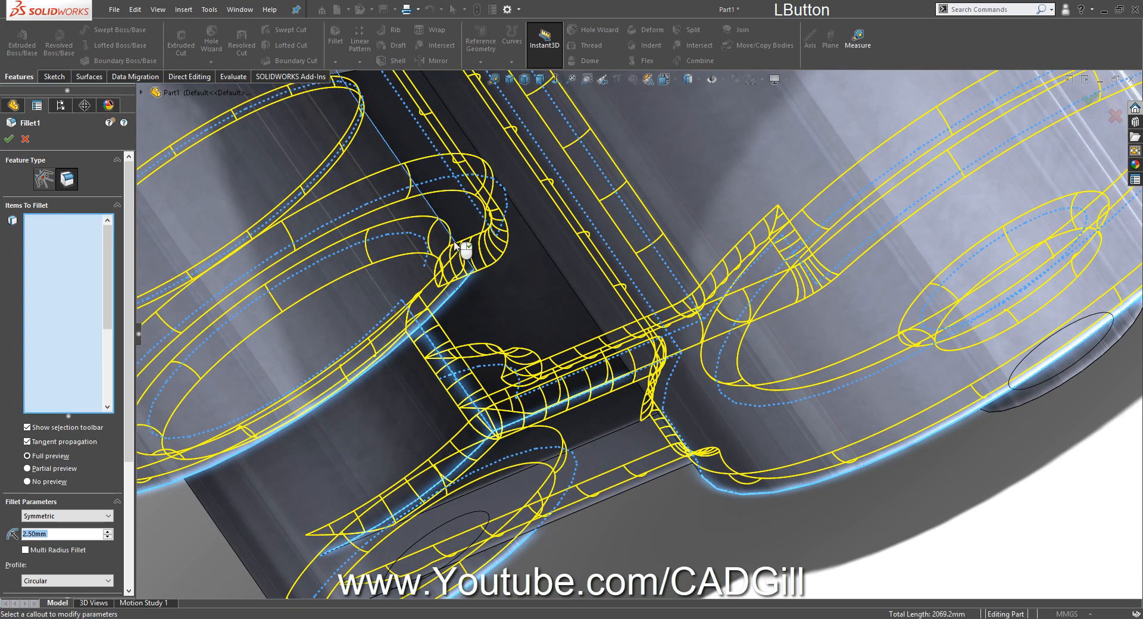
middle_drag(464, 247, 592, 366)
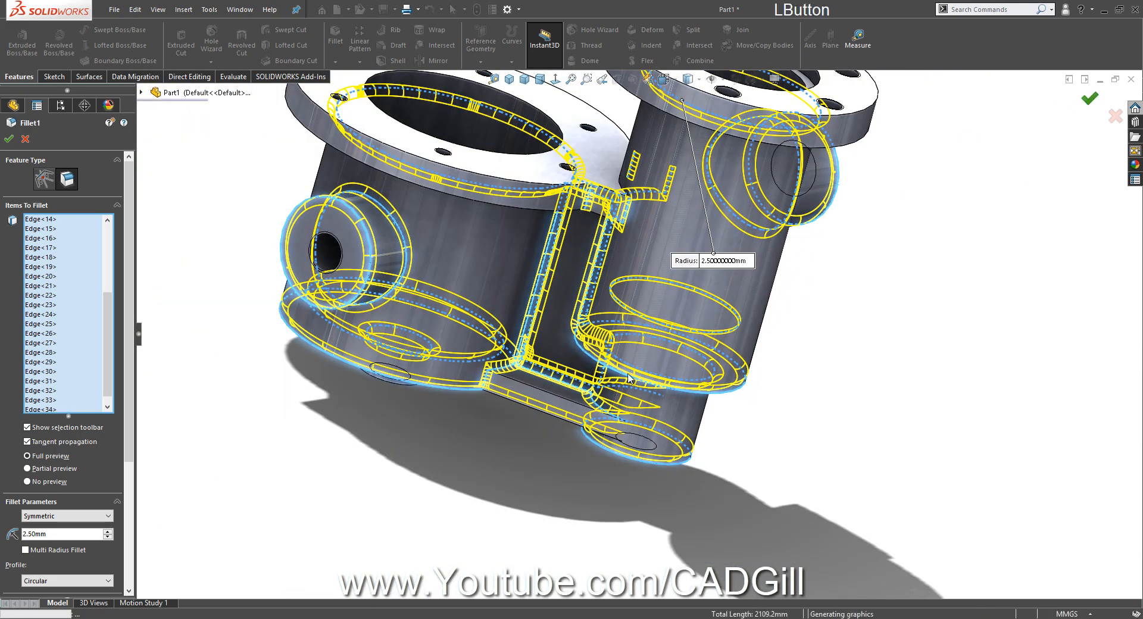
middle_drag(589, 386, 638, 275)
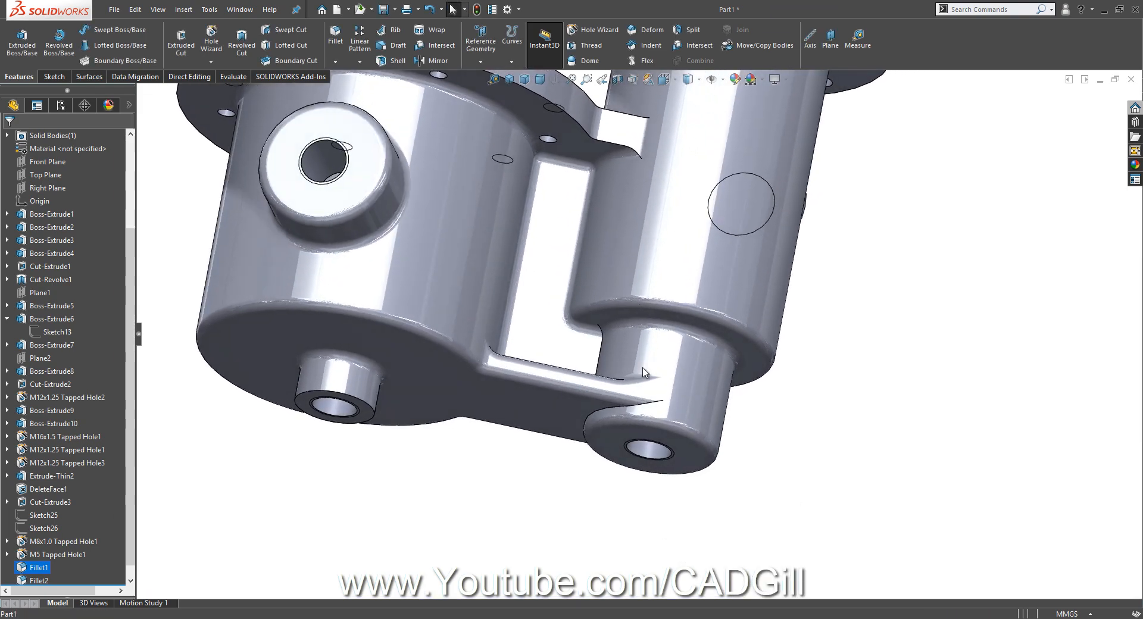
scroll(642, 381, down, 5)
middle_drag(630, 421, 624, 493)
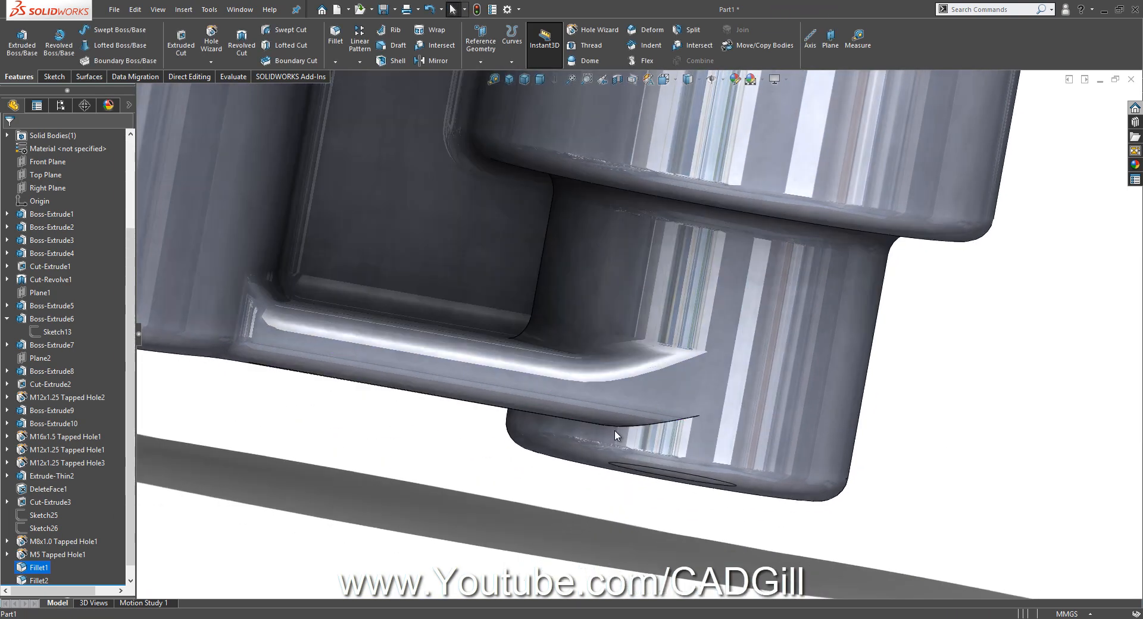
middle_drag(614, 430, 617, 398)
click(583, 401)
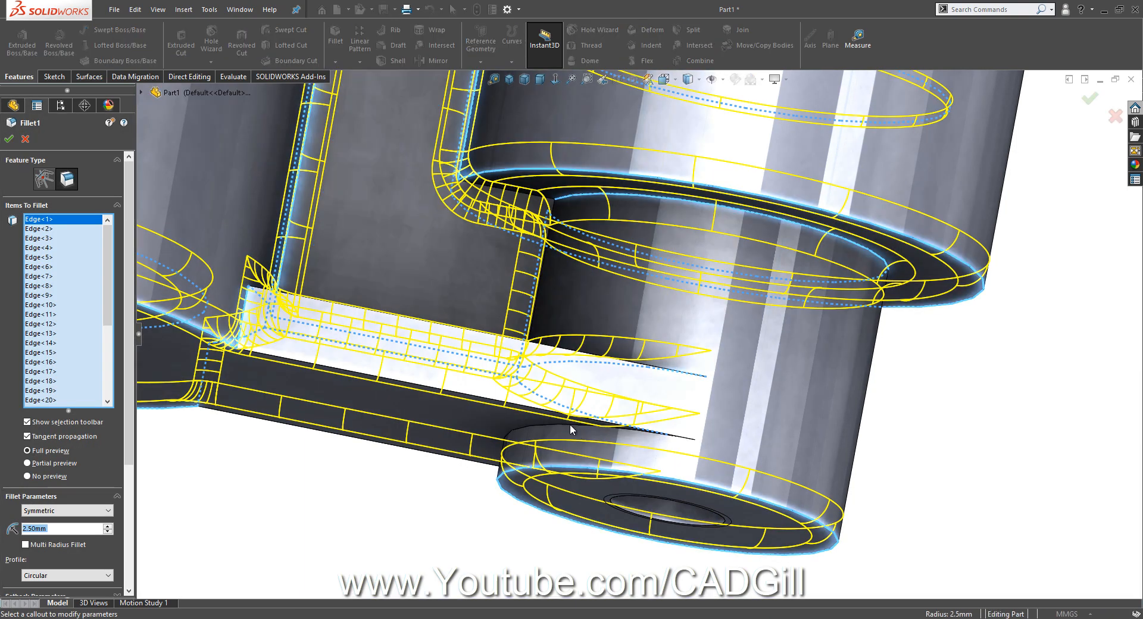
click(570, 424)
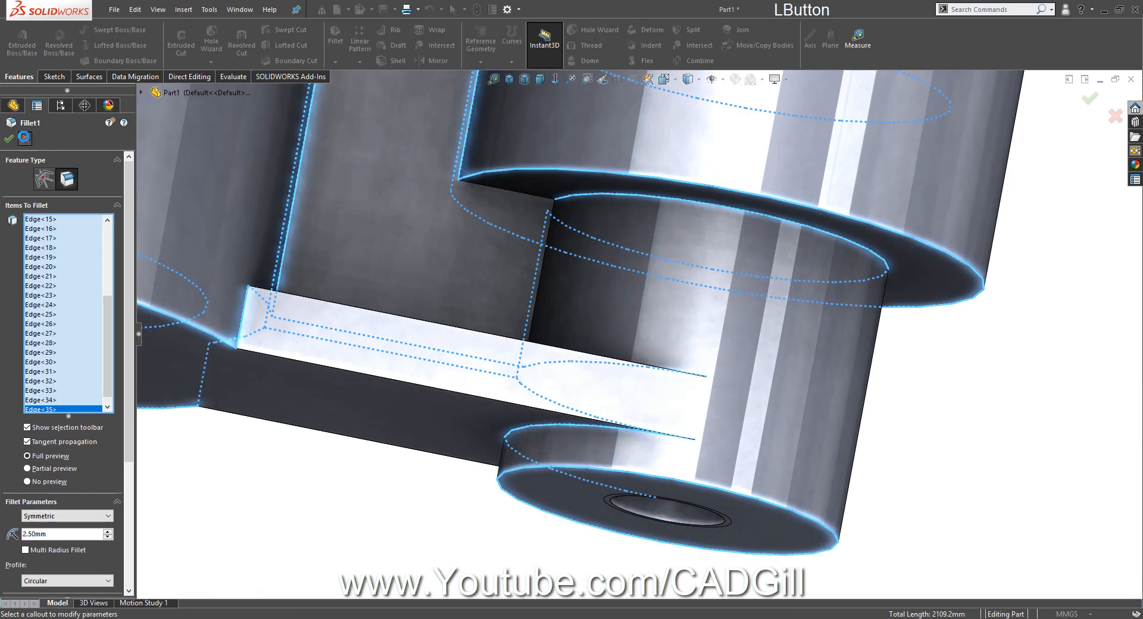
key(Return)
Reopen the ledge's separate 2.5 mm fillet, add the curved edge where the ledge's underside meets the narrow foot, and apply it
mouse_move(668, 421)
middle_down()
mouse_move(688, 382)
mouse_move(817, 356)
middle_up()
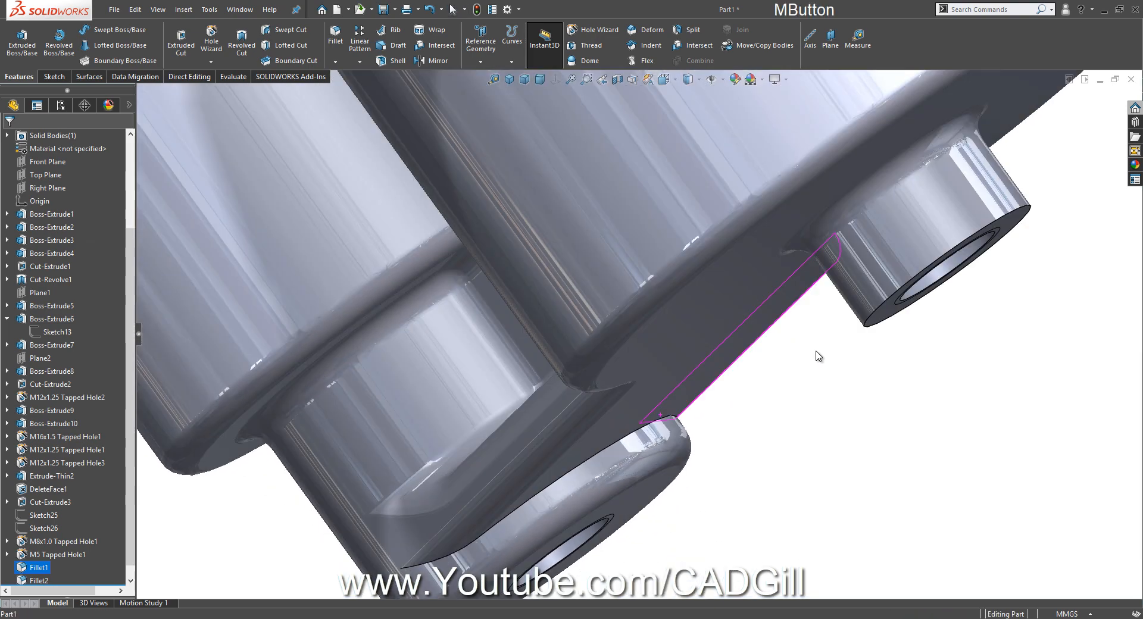
click(477, 435)
click(487, 423)
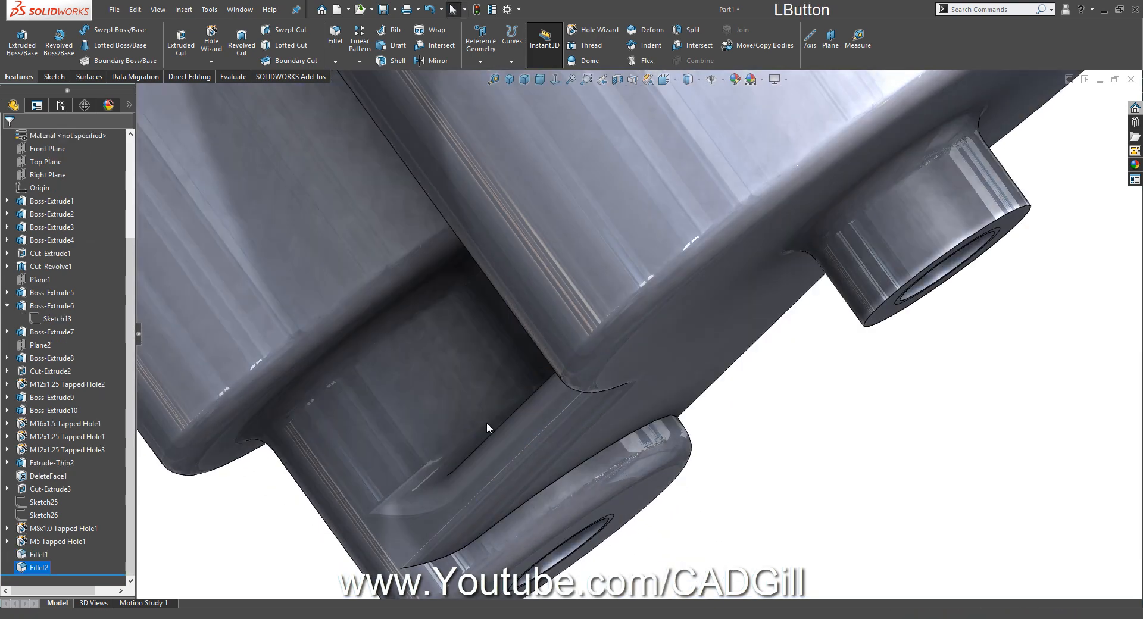
middle_drag(554, 456, 587, 484)
click(595, 485)
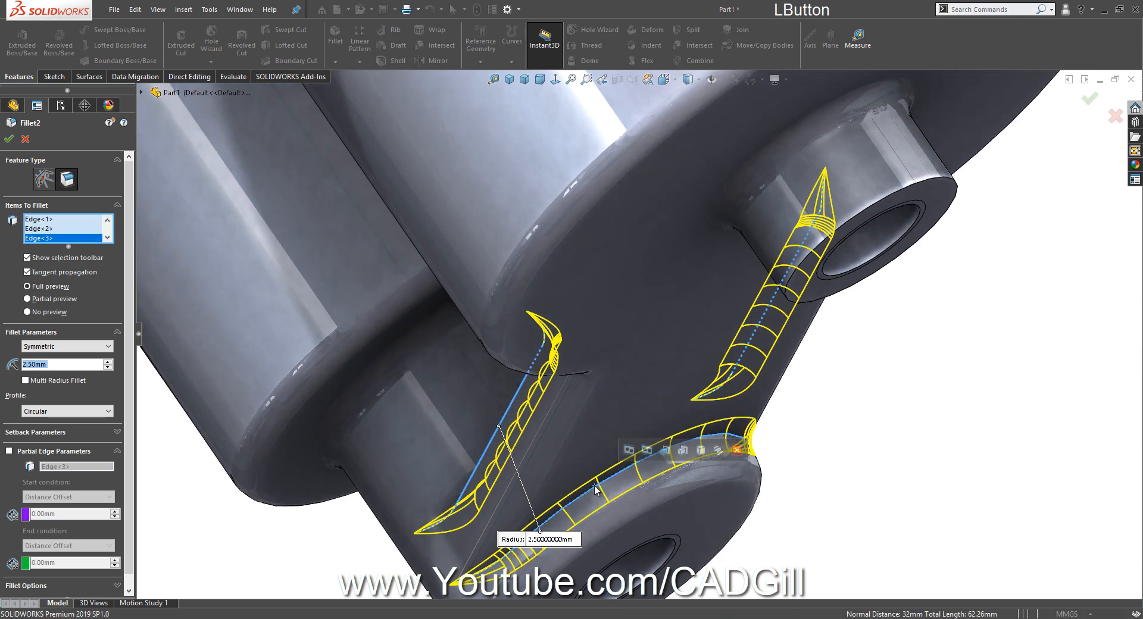
right_click(595, 484)
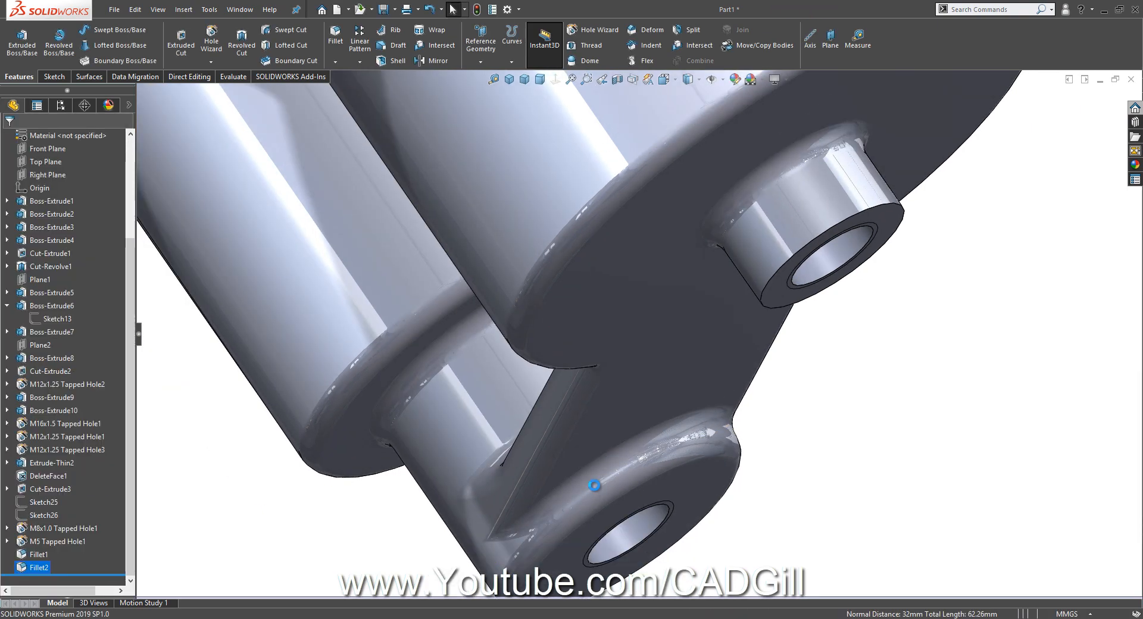
Reopen the main 2.5 mm fillet, add the lower outer rim of the small boss beneath the larger cylinder, and apply it
middle_drag(594, 485, 720, 423)
scroll(720, 424, up, 5)
scroll(694, 322, down, 6)
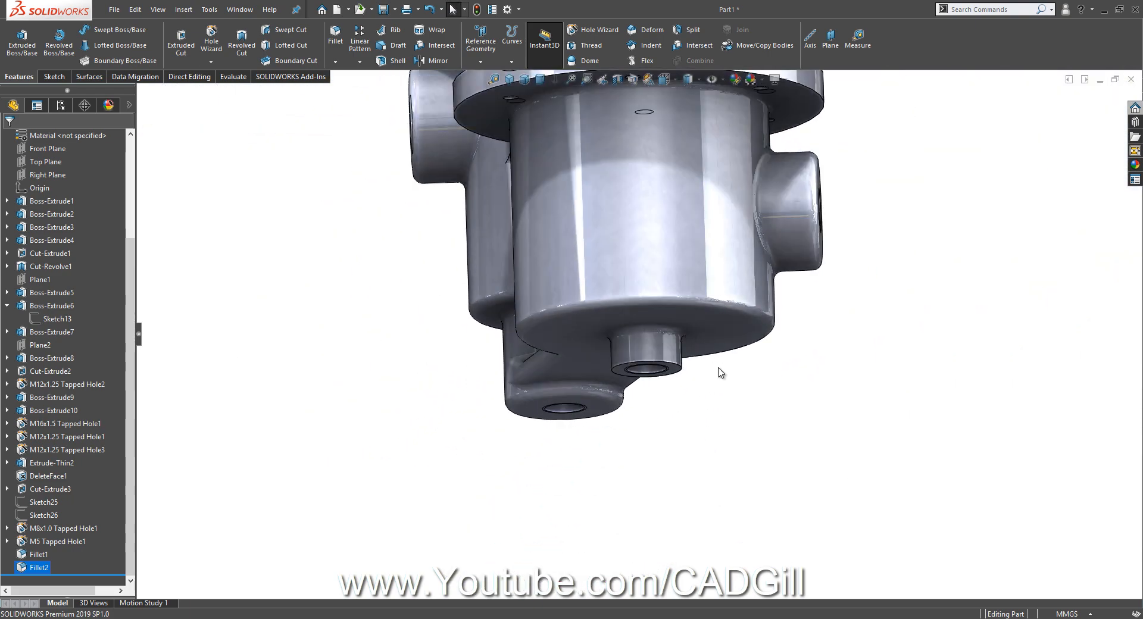
scroll(655, 369, down, 6)
click(492, 425)
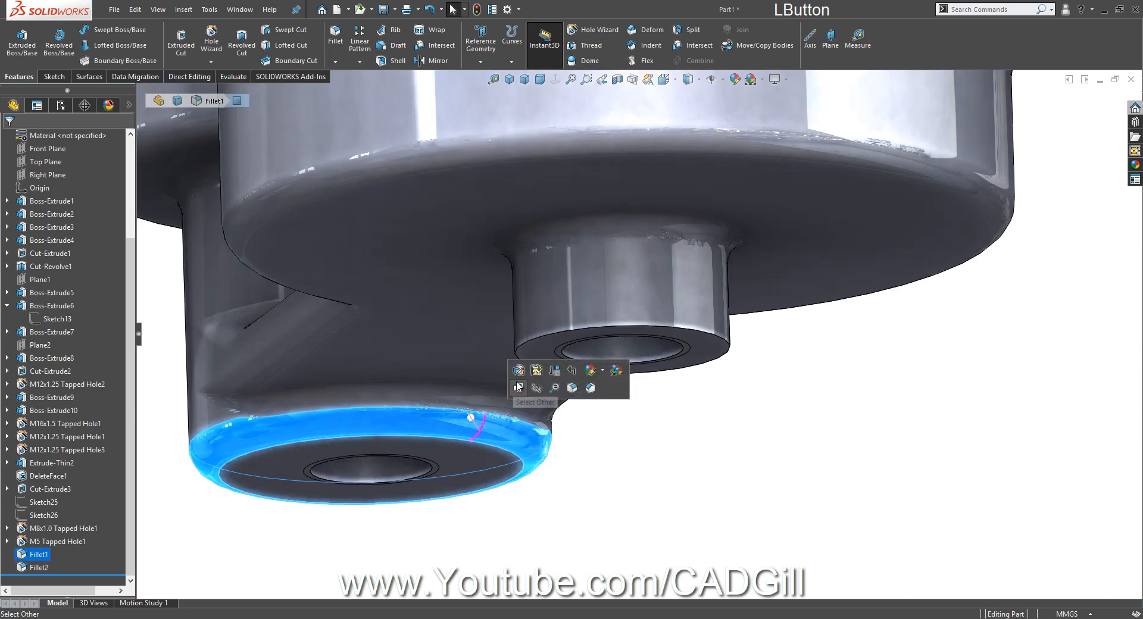
click(535, 370)
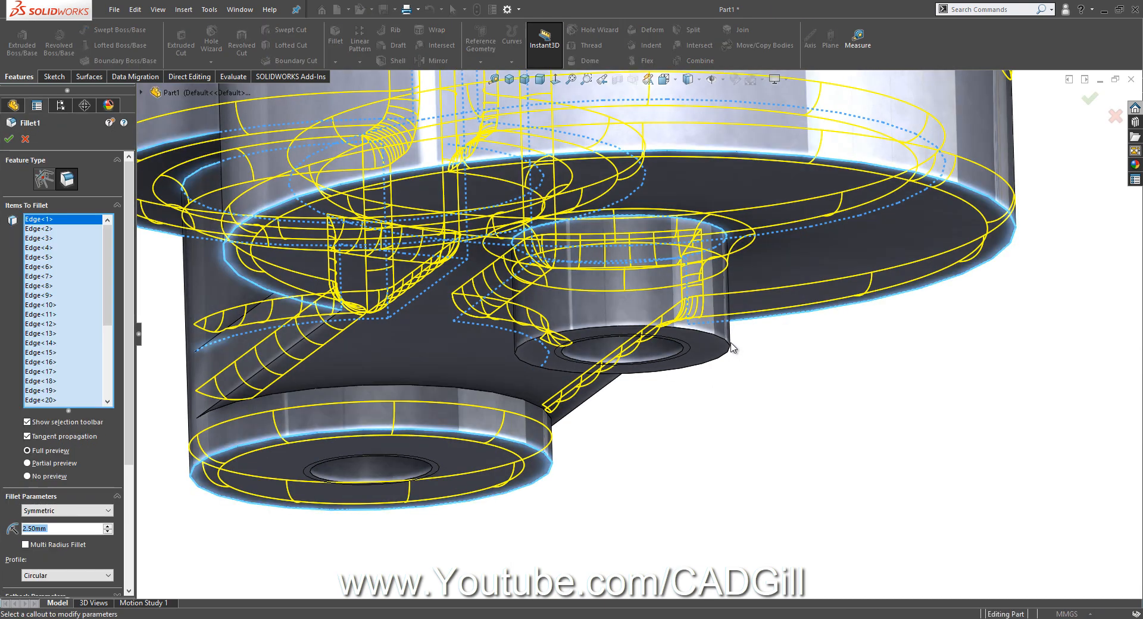
click(731, 348)
right_click(731, 347)
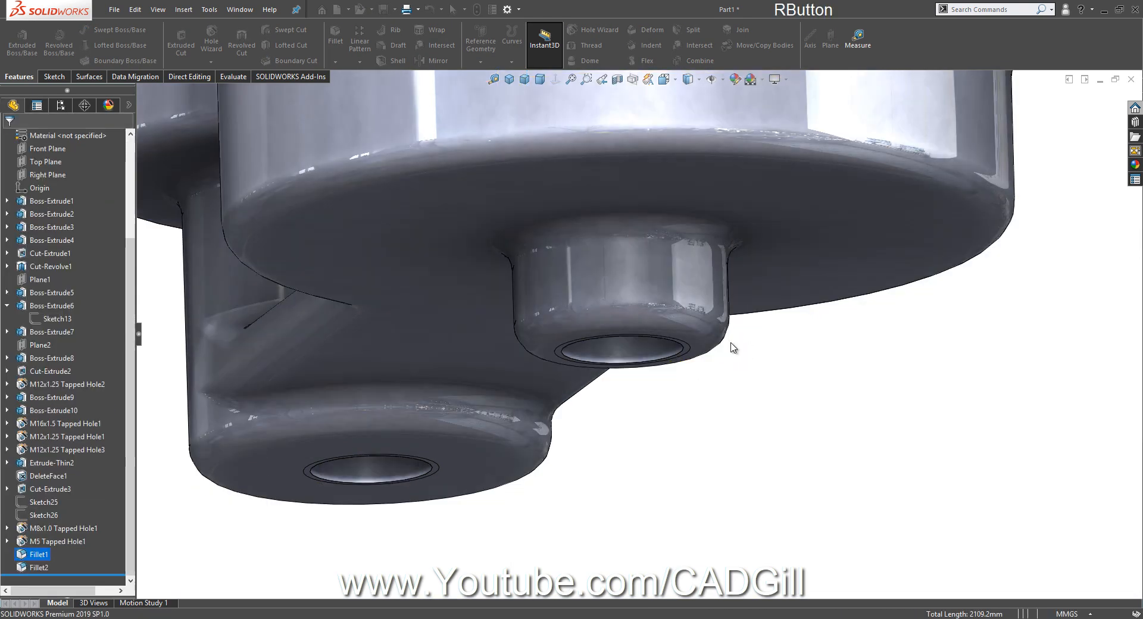
Examine the filleted casting from several angles, including the flanges, side boss, bridge, web, ledge and bottom bosses
scroll(732, 348, up, 10)
middle_drag(677, 207, 749, 295)
scroll(749, 295, down, 6)
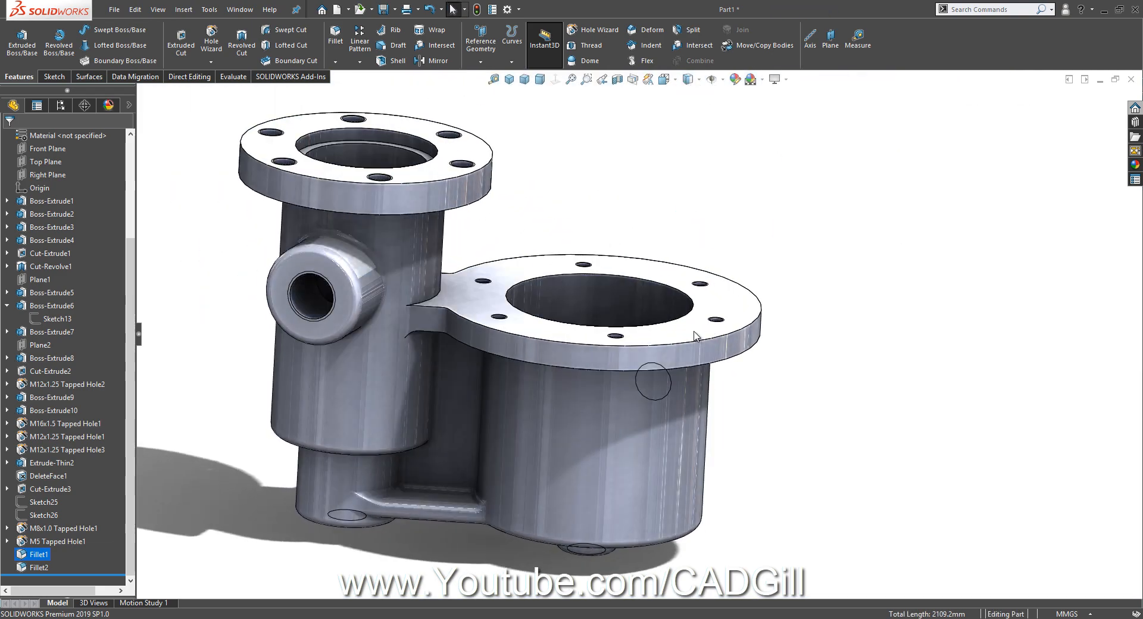
mouse_move(685, 337)
middle_down()
mouse_move(492, 404)
mouse_move(472, 466)
middle_up()
scroll(474, 430, down, 3)
scroll(473, 467, up, 4)
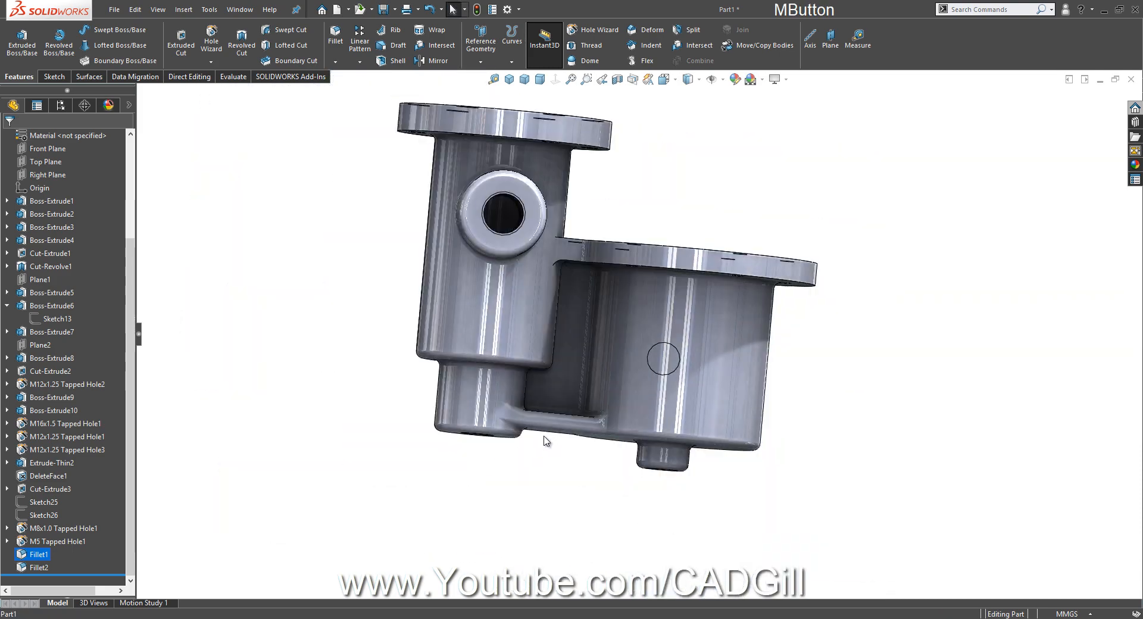
middle_drag(542, 439, 527, 473)
scroll(576, 411, up, 3)
middle_drag(577, 411, 566, 410)
scroll(694, 322, down, 3)
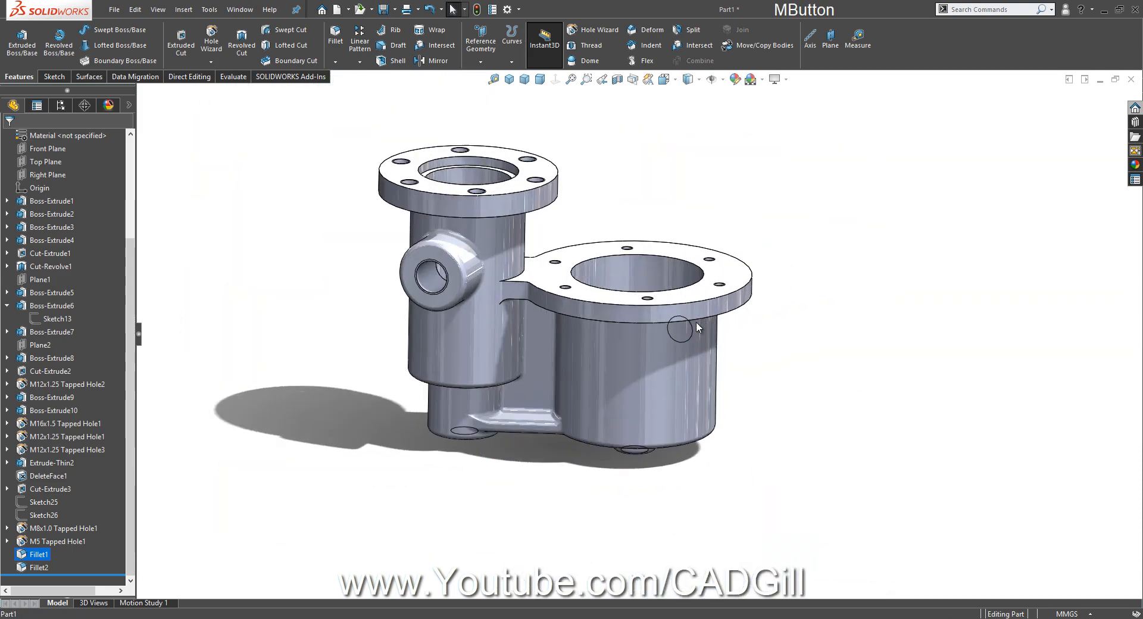
middle_drag(694, 323, 680, 327)
scroll(573, 301, down, 3)
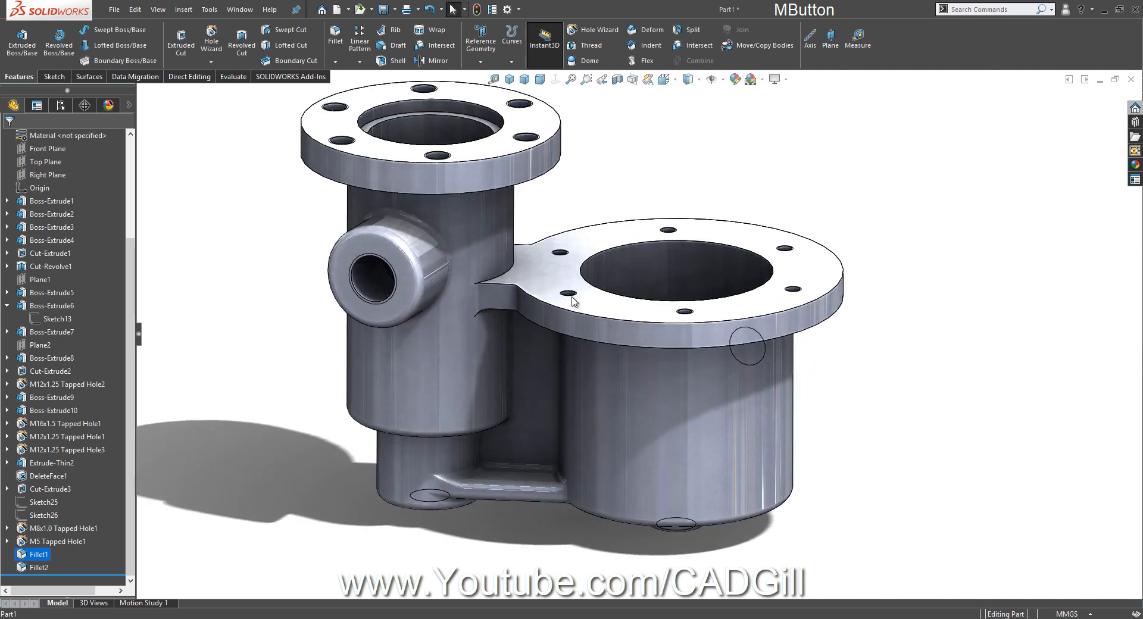
middle_drag(557, 272, 559, 285)
scroll(558, 286, up, 2)
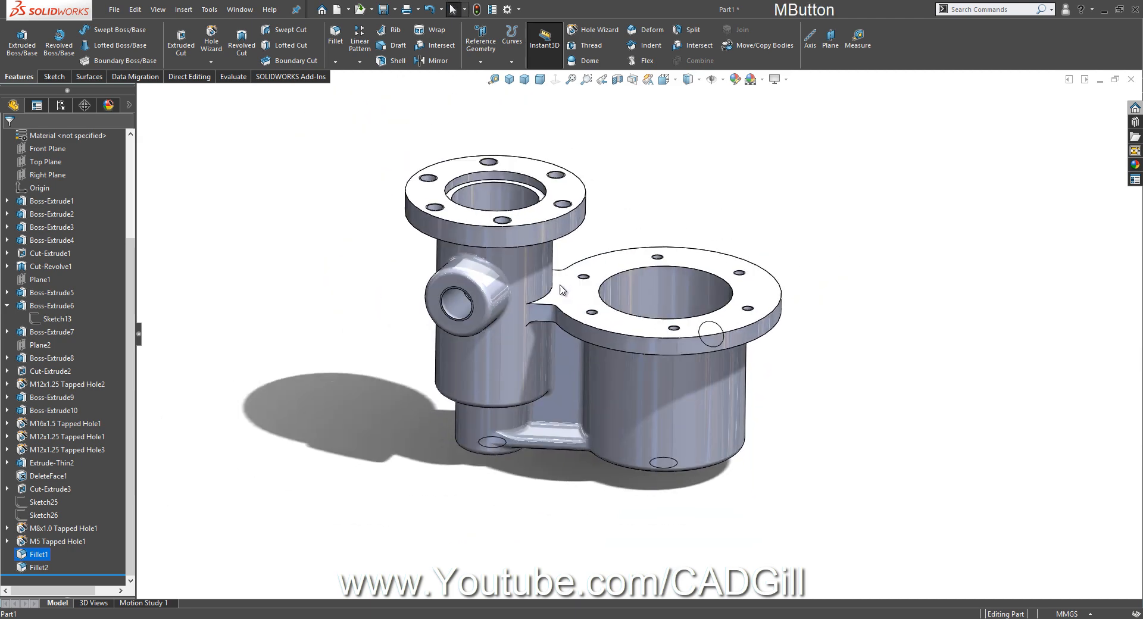